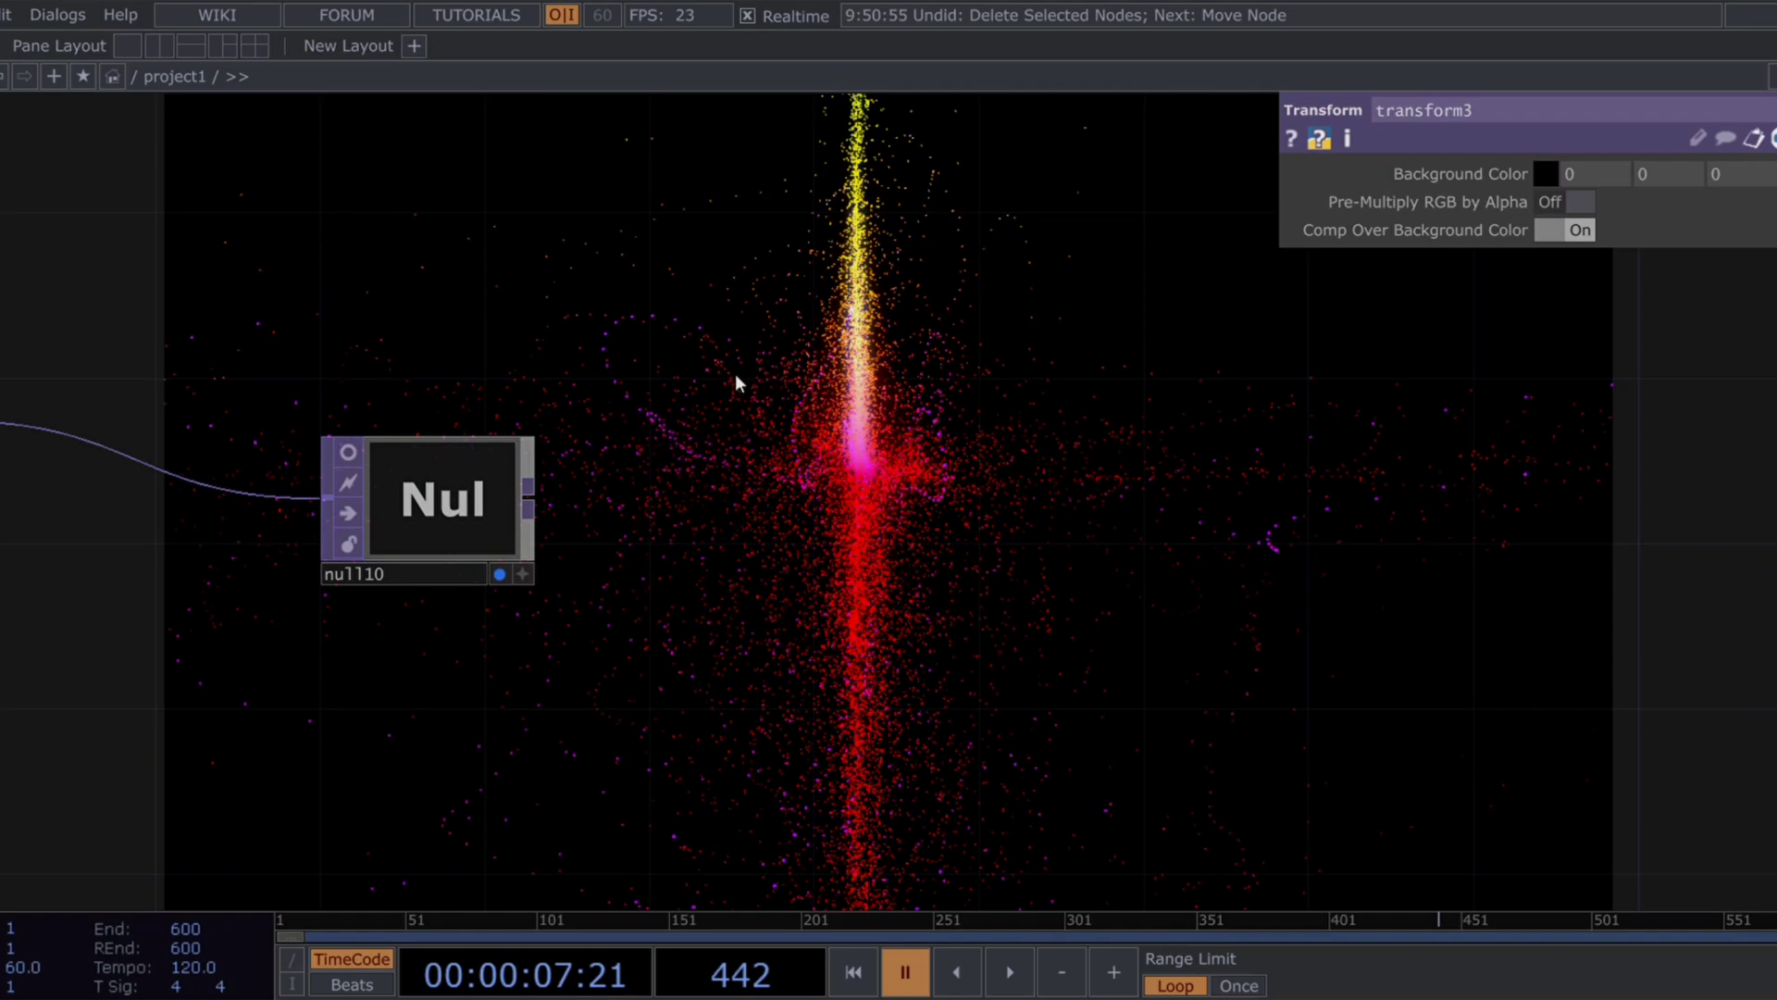
Step: Play the timeline and examine the finished network from the final Null back to its source operators
key(space)
scroll(708, 593, down, 8)
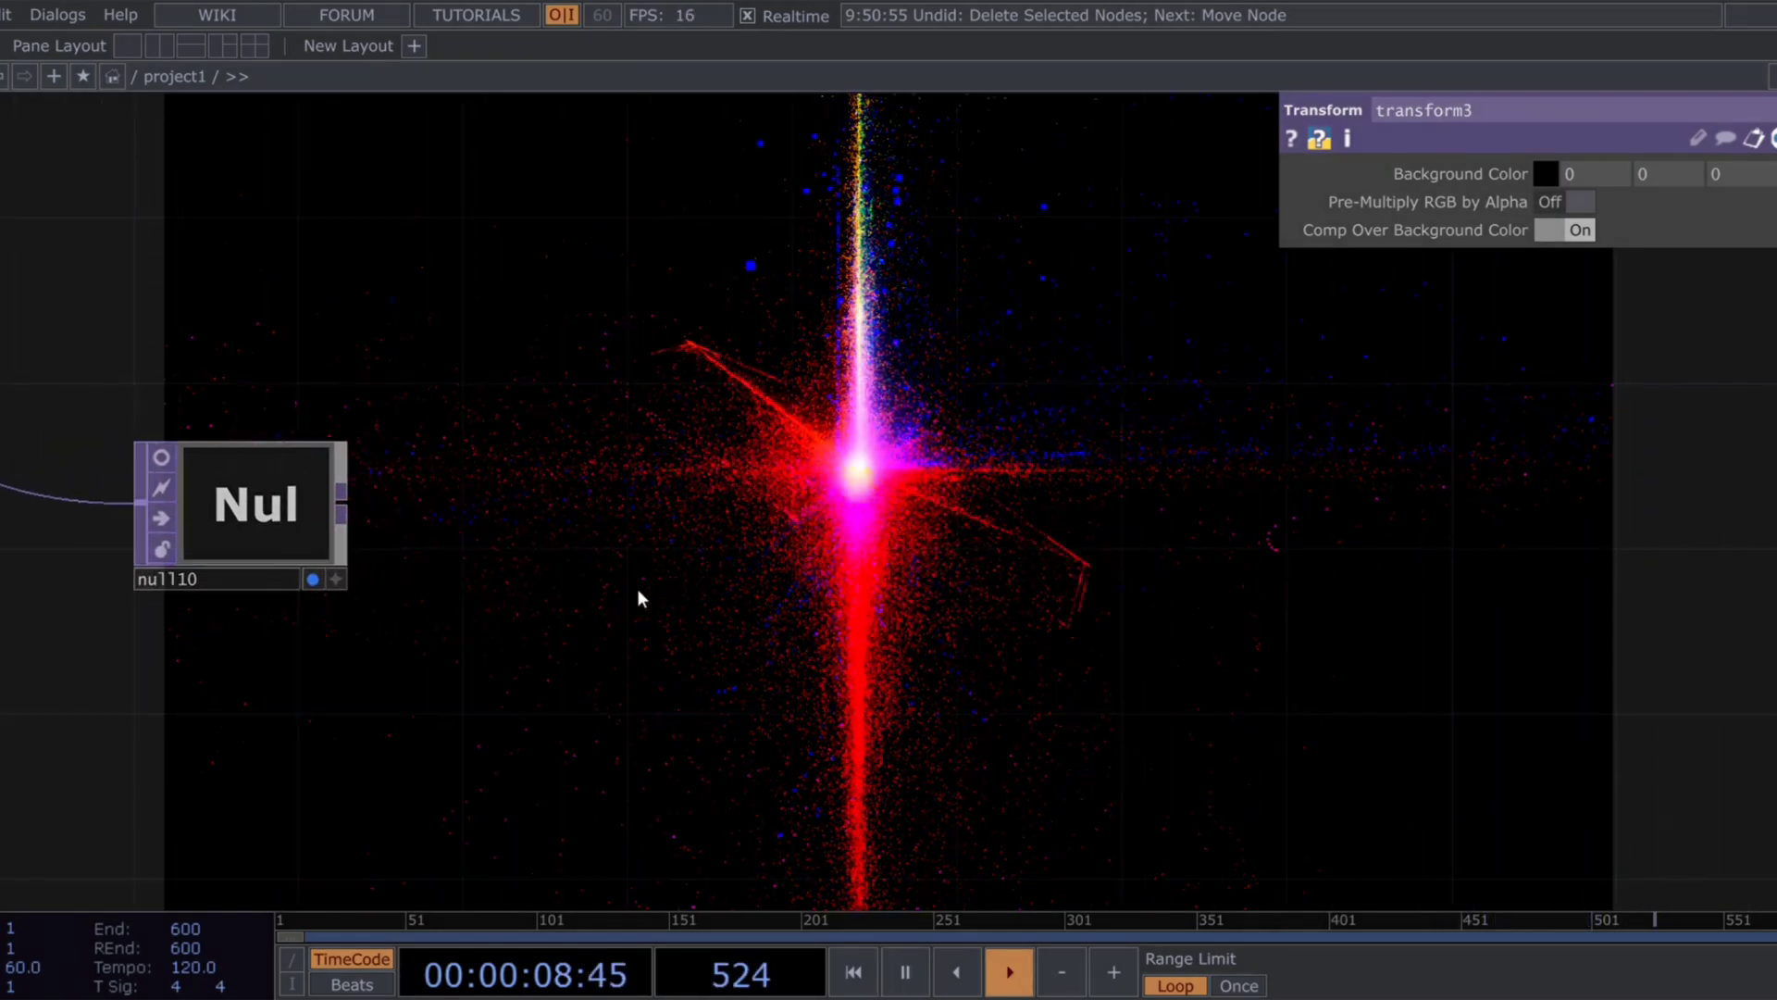
drag(562, 706, 801, 735)
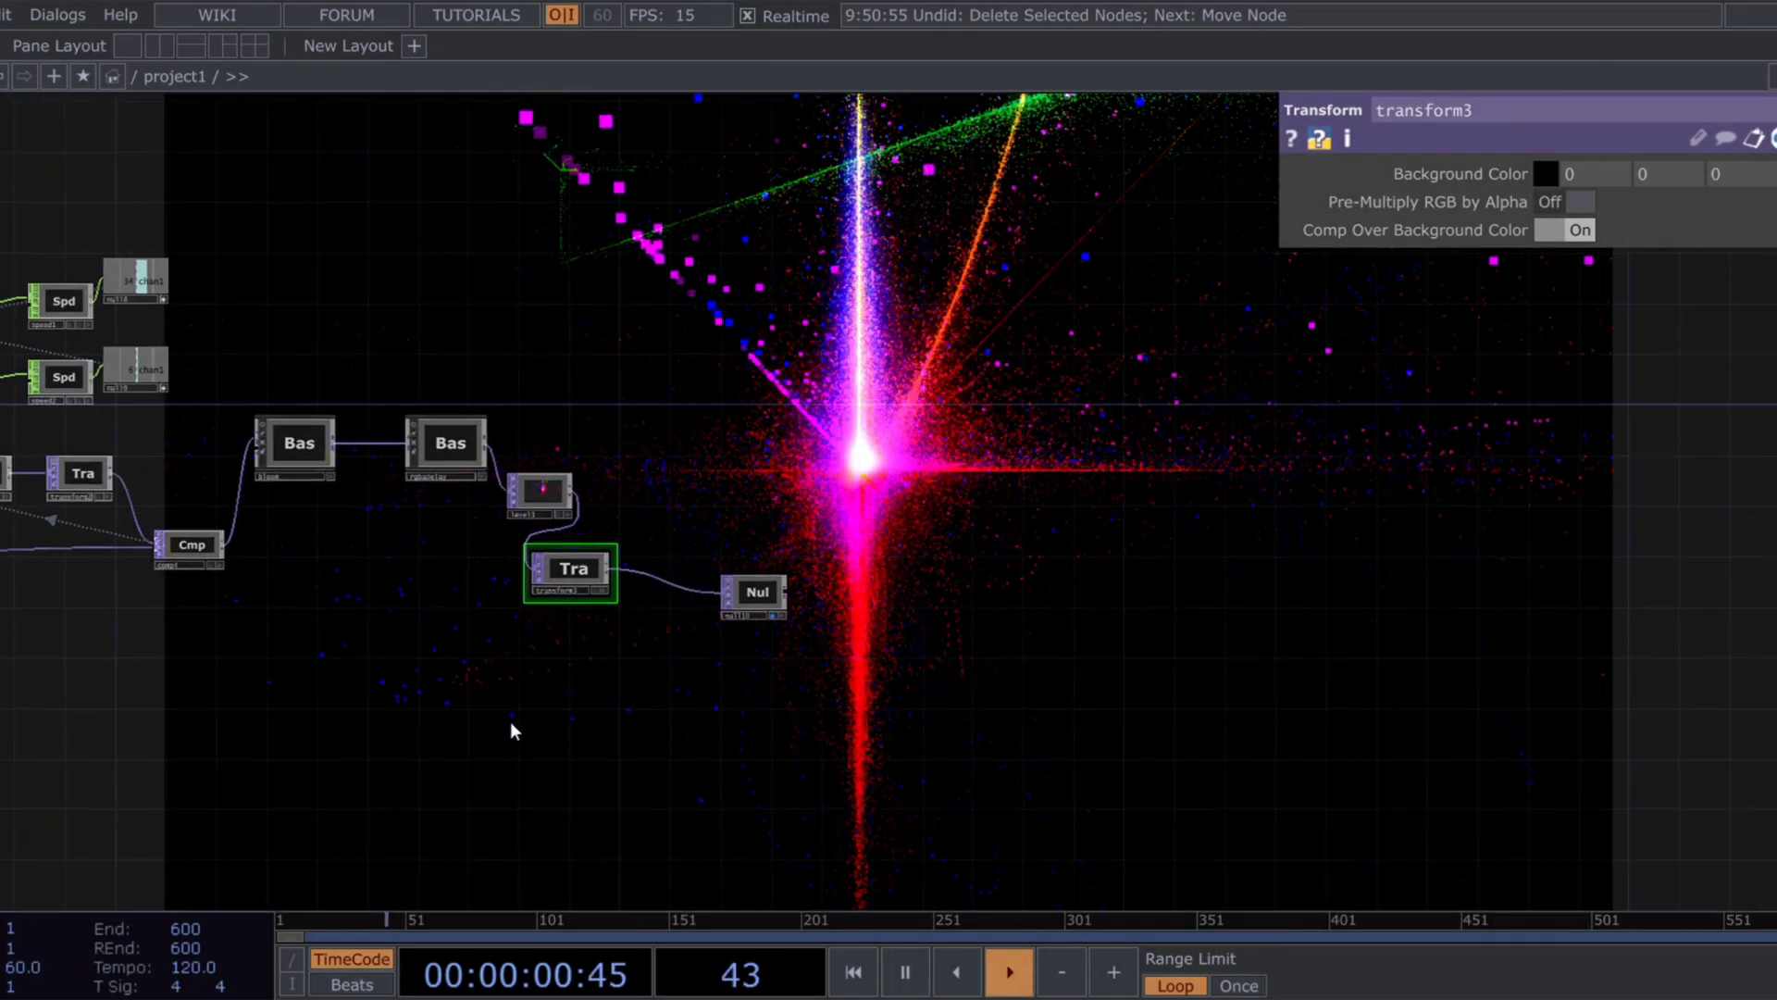
drag(512, 731, 941, 764)
drag(340, 762, 956, 769)
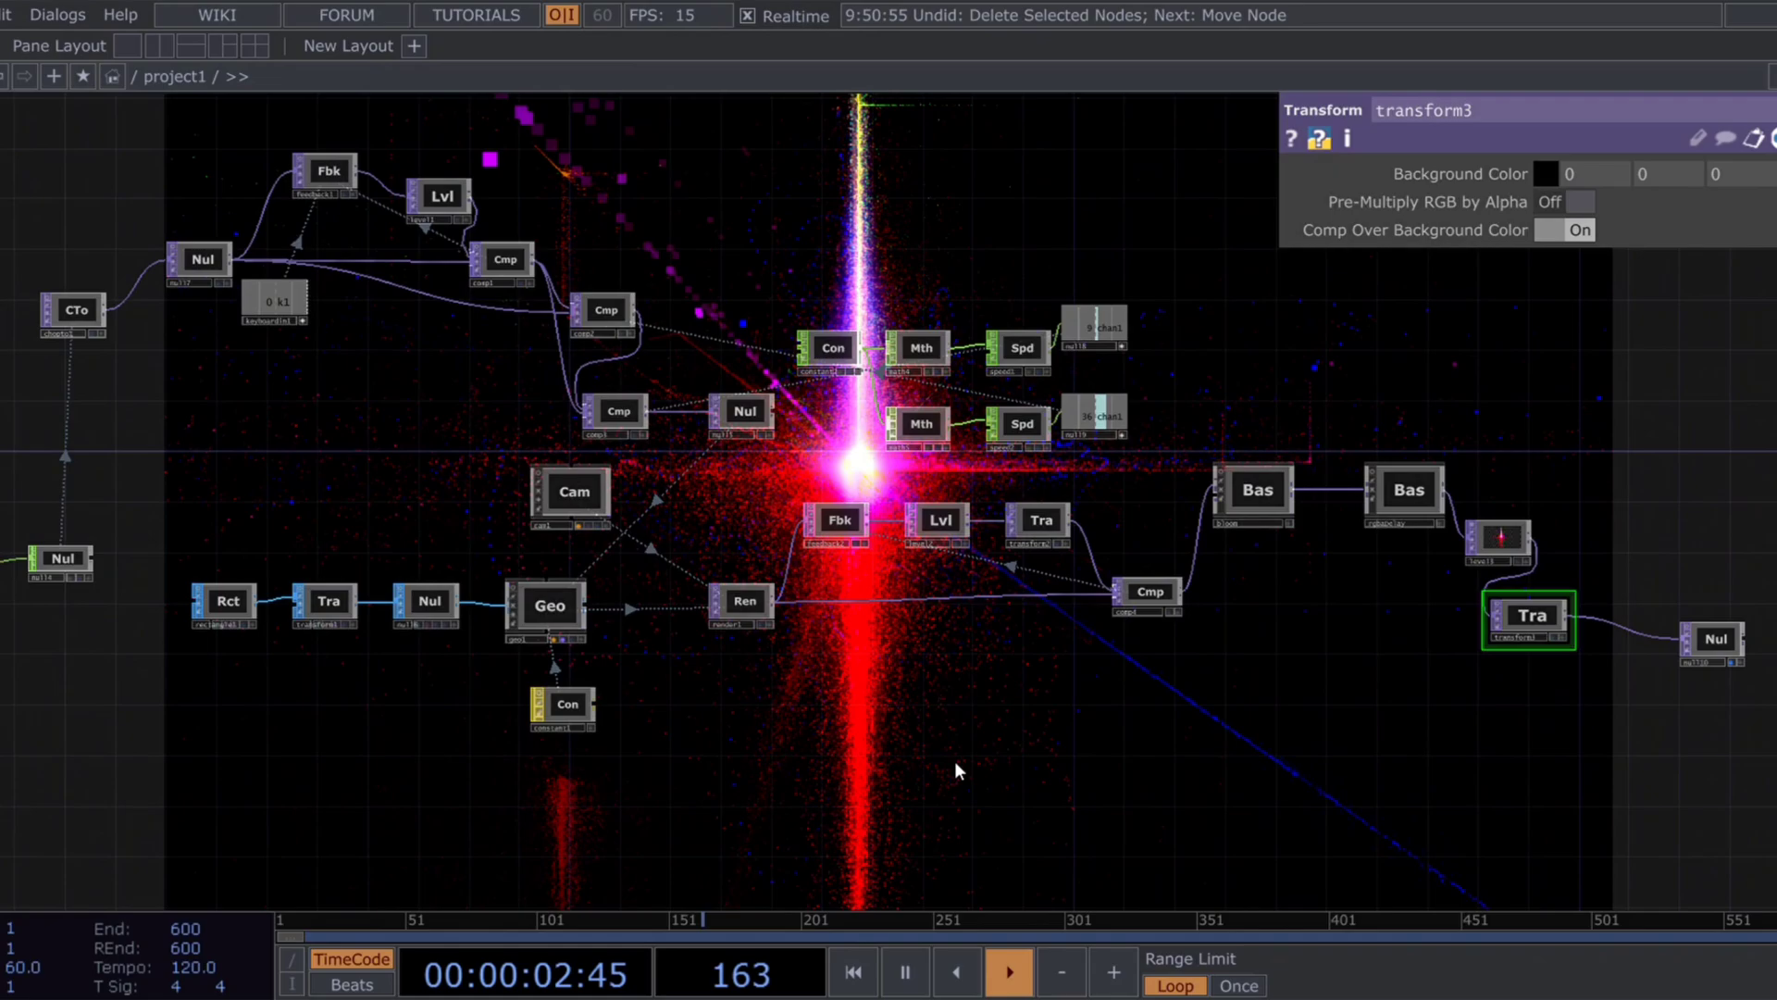
scroll(959, 767, down, 3)
drag(516, 757, 1083, 831)
drag(555, 677, 417, 615)
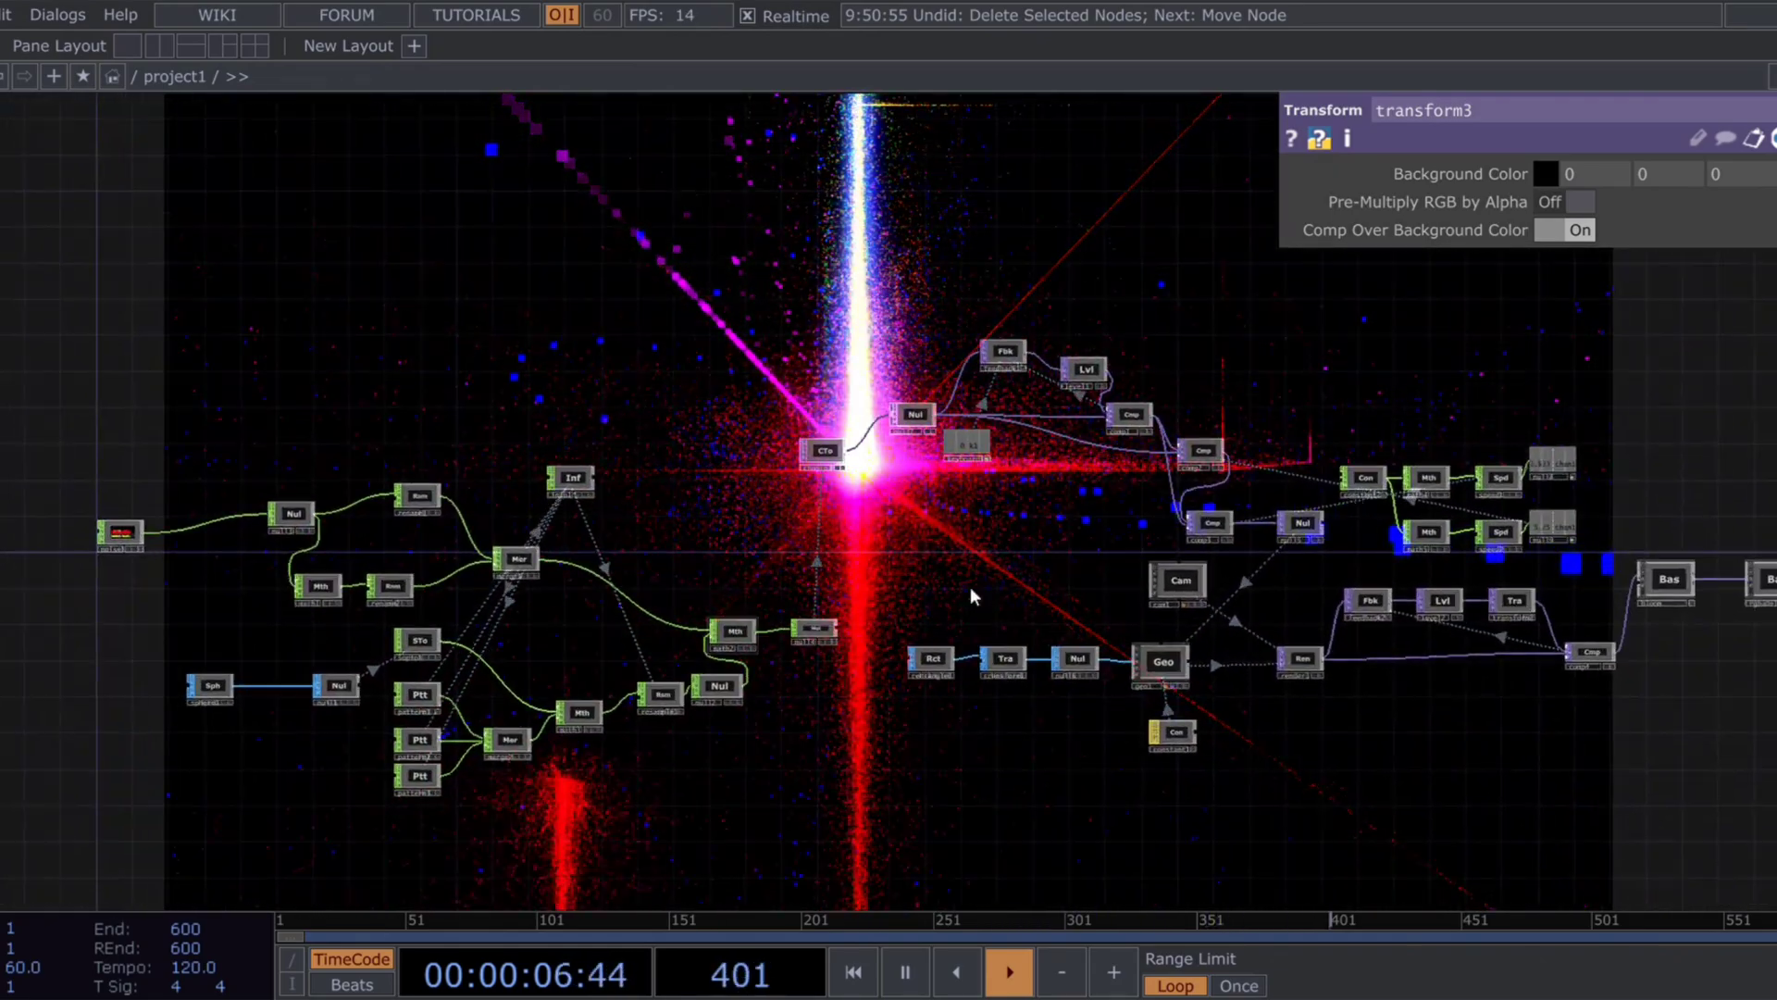
drag(829, 559, 434, 453)
scroll(736, 671, down, 3)
scroll(736, 671, down, 1)
drag(763, 715, 448, 678)
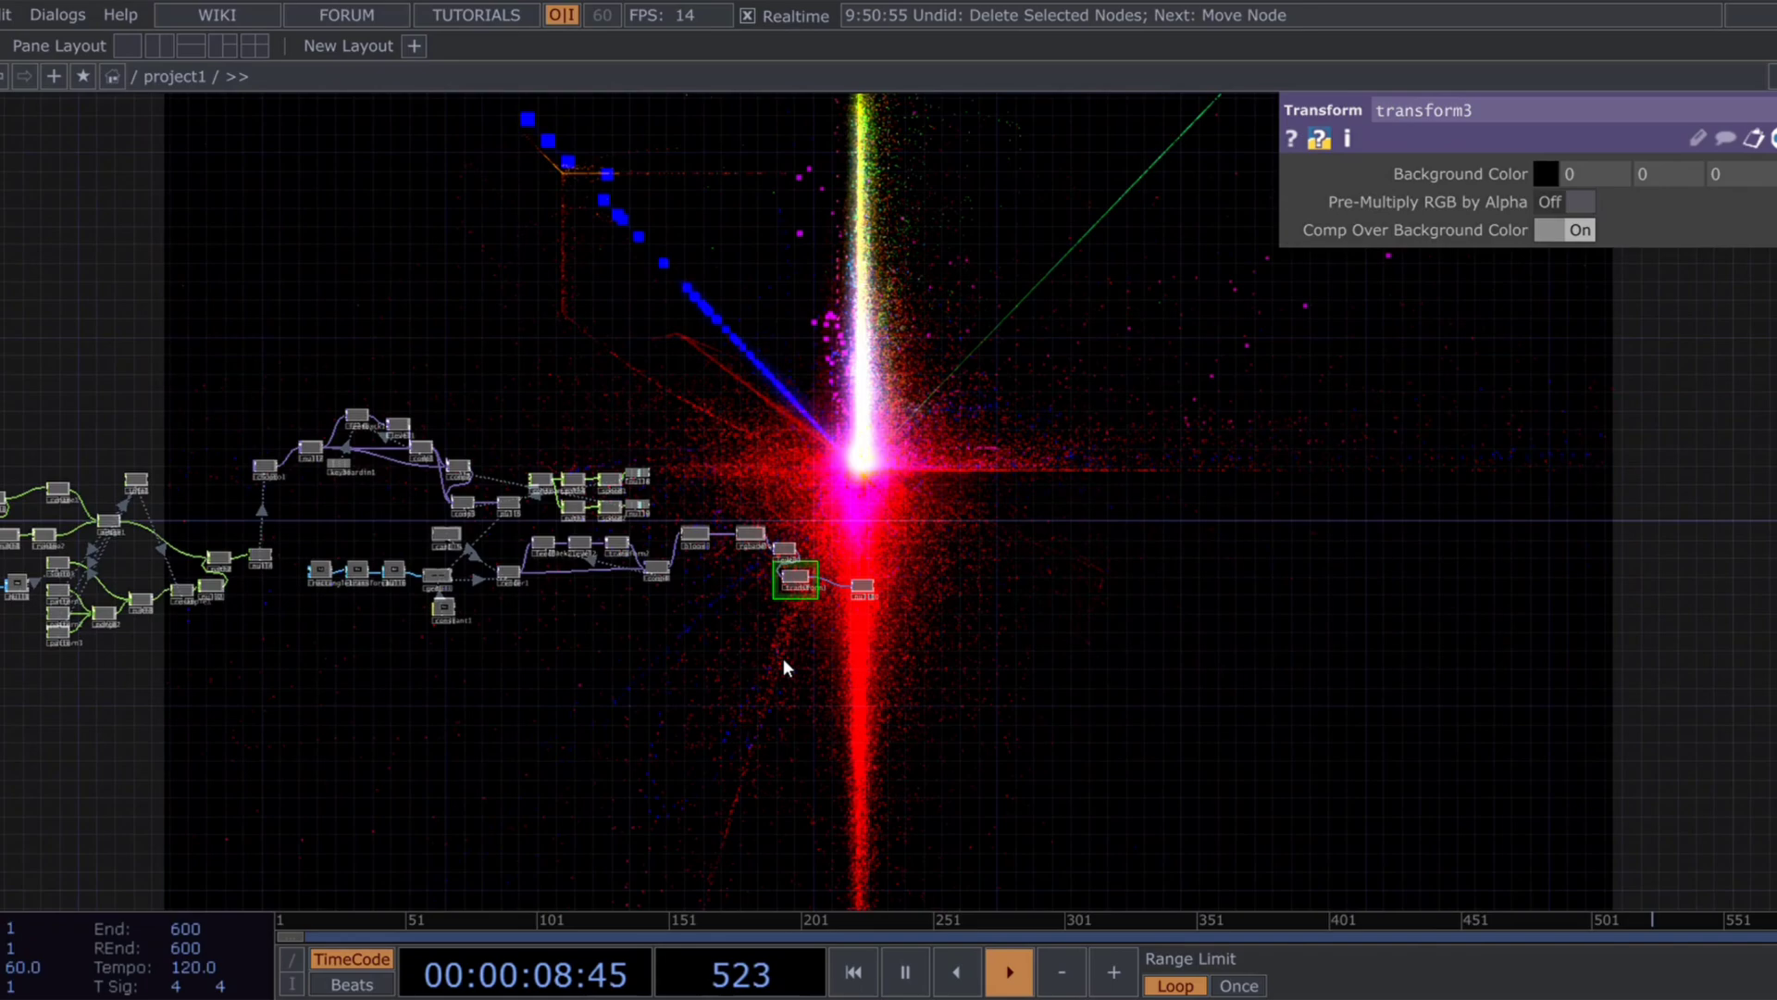
scroll(786, 657, up, 5)
drag(643, 713, 752, 749)
Step: Select all operators in the project network and delete them
scroll(833, 742, down, 5)
right_drag(1155, 795, 128, 343)
right_click(952, 375)
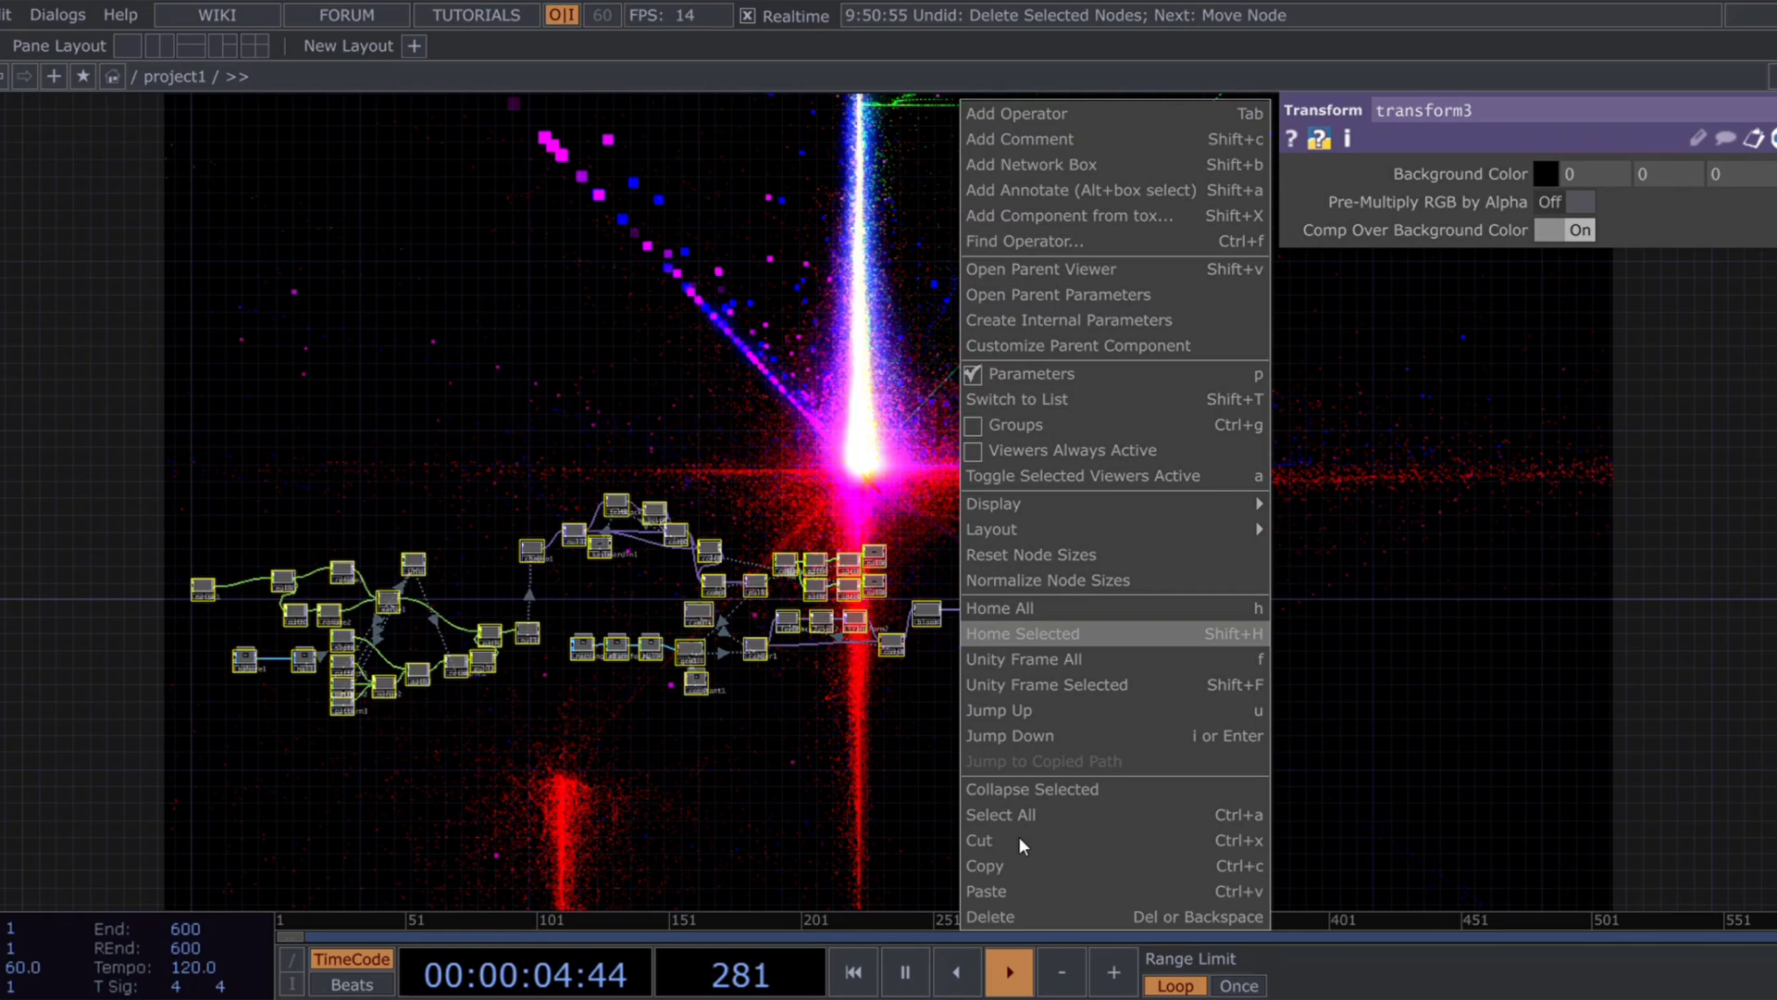
click(986, 915)
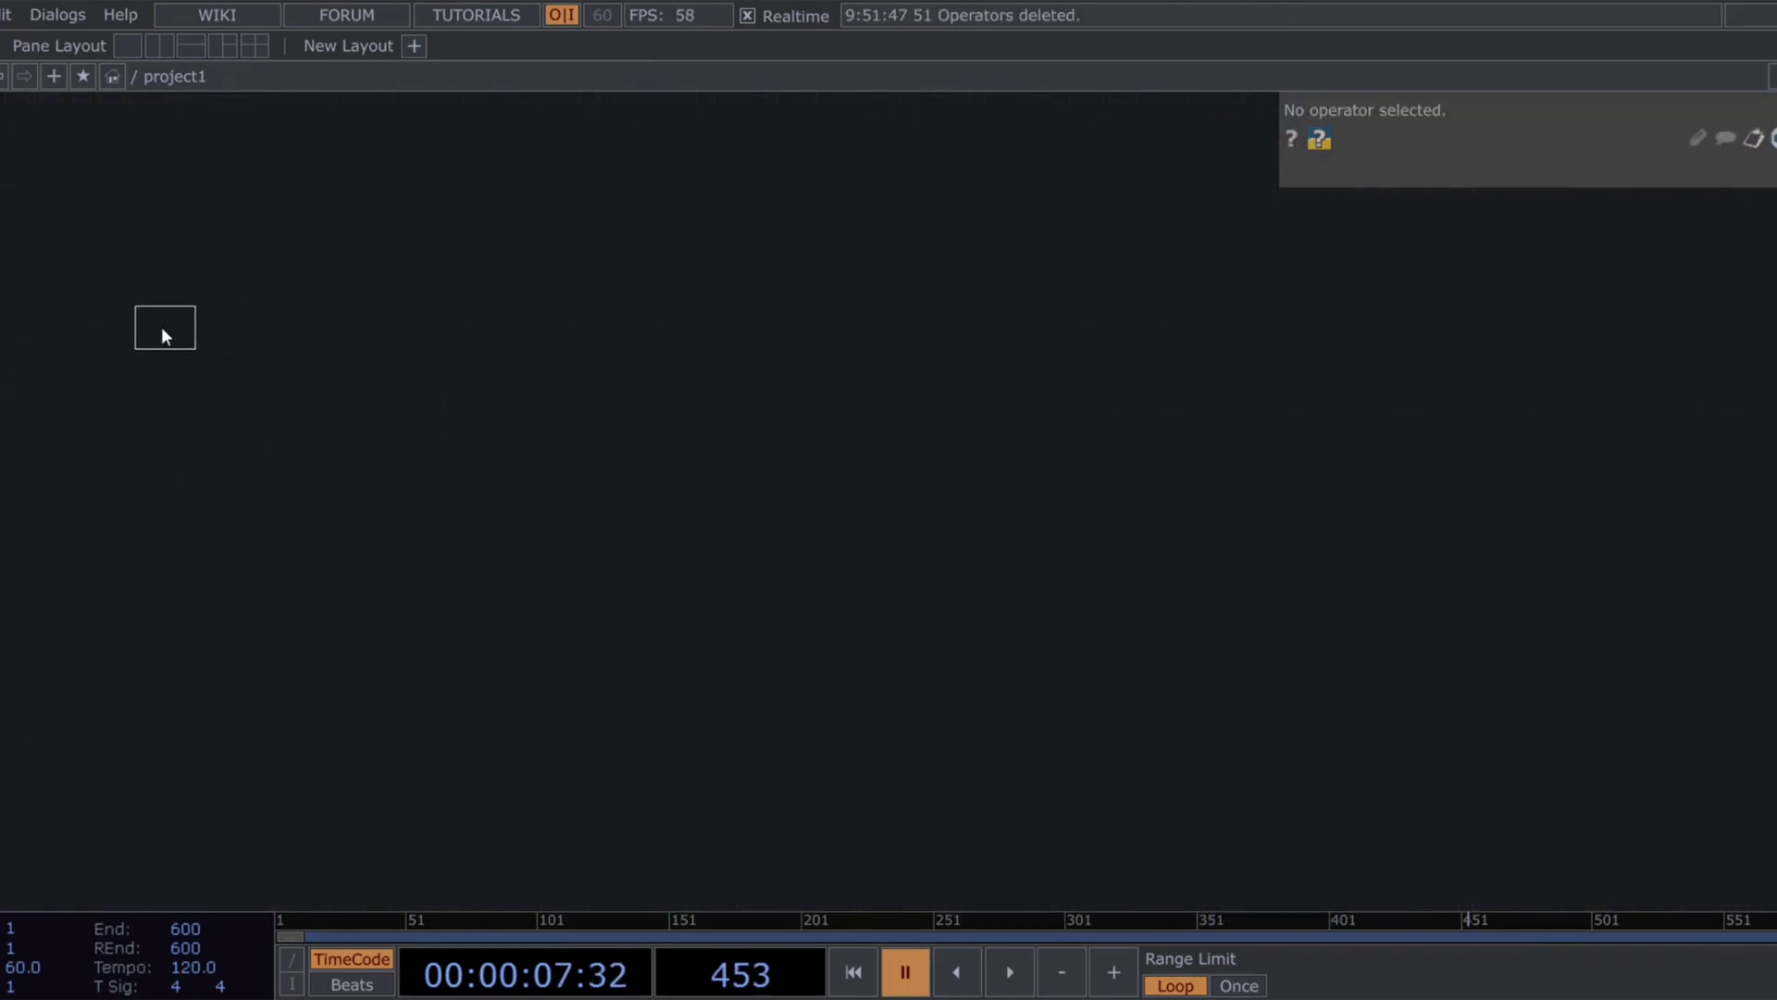
Step: Add a Noise CHOP to the empty network
click(117, 338)
scroll(112, 351, up, 6)
drag(399, 619, 501, 745)
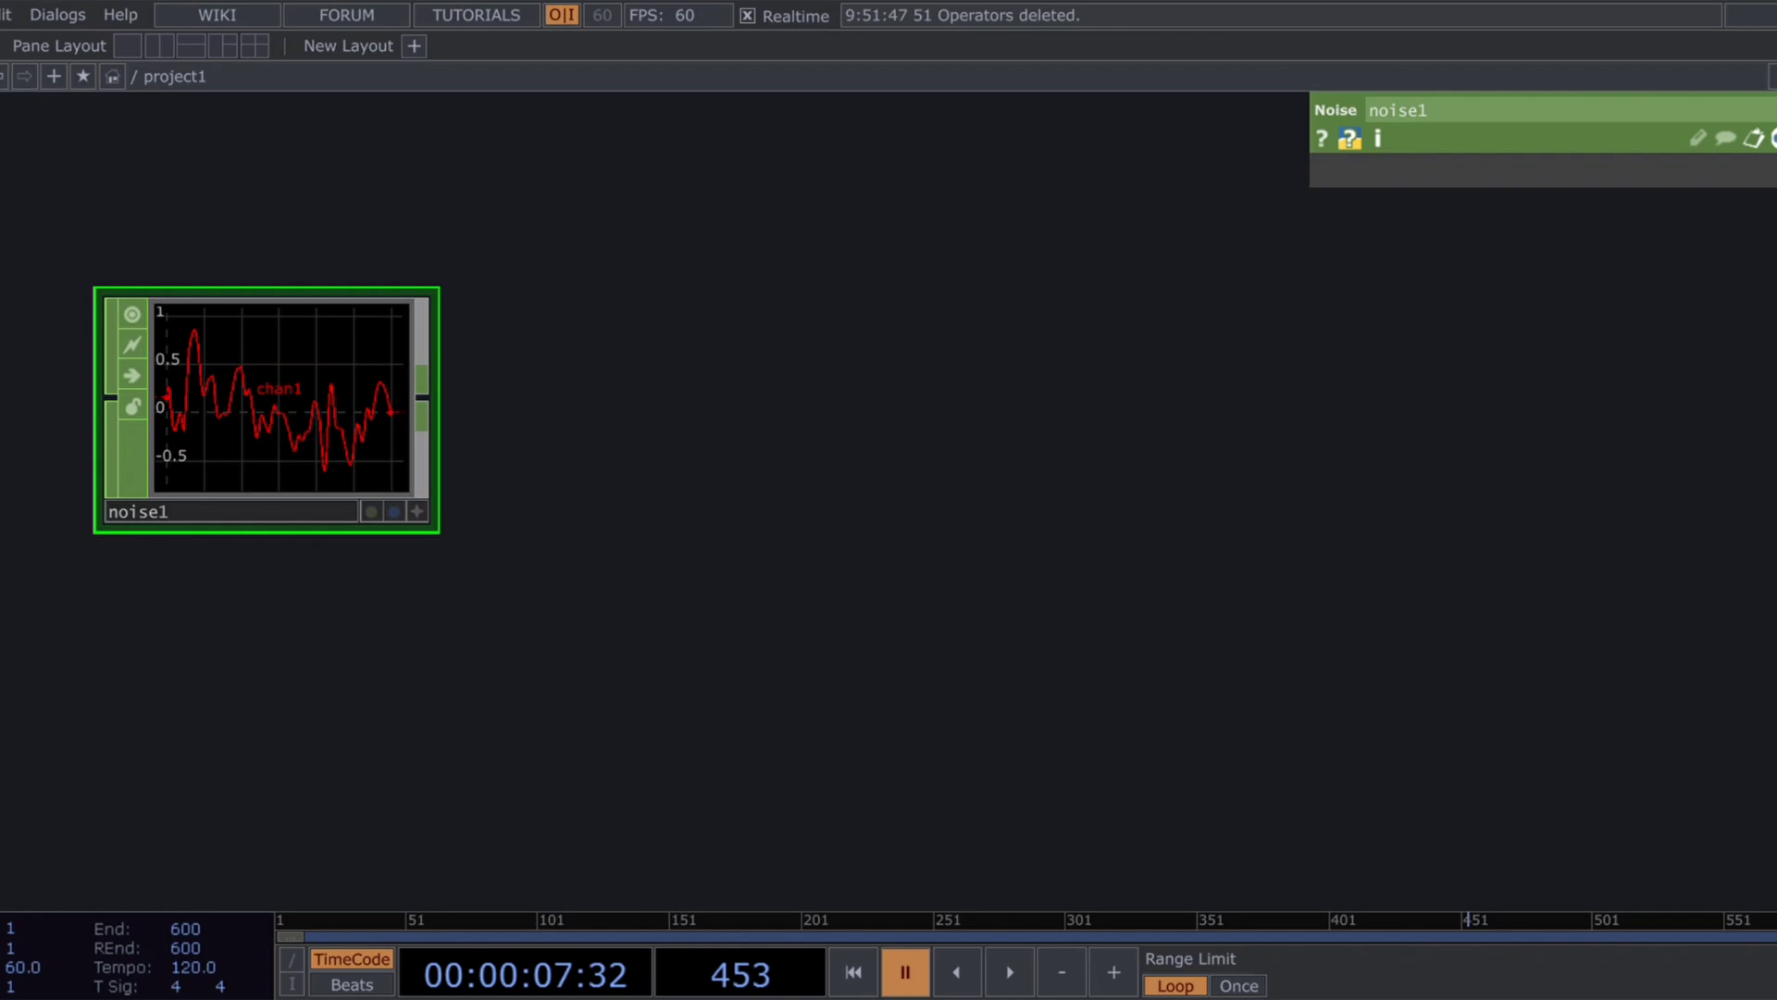
Step: Name the Noise CHOP's channels tx ty and set its end sample to 19999
click(1775, 138)
click(1423, 178)
click(1599, 176)
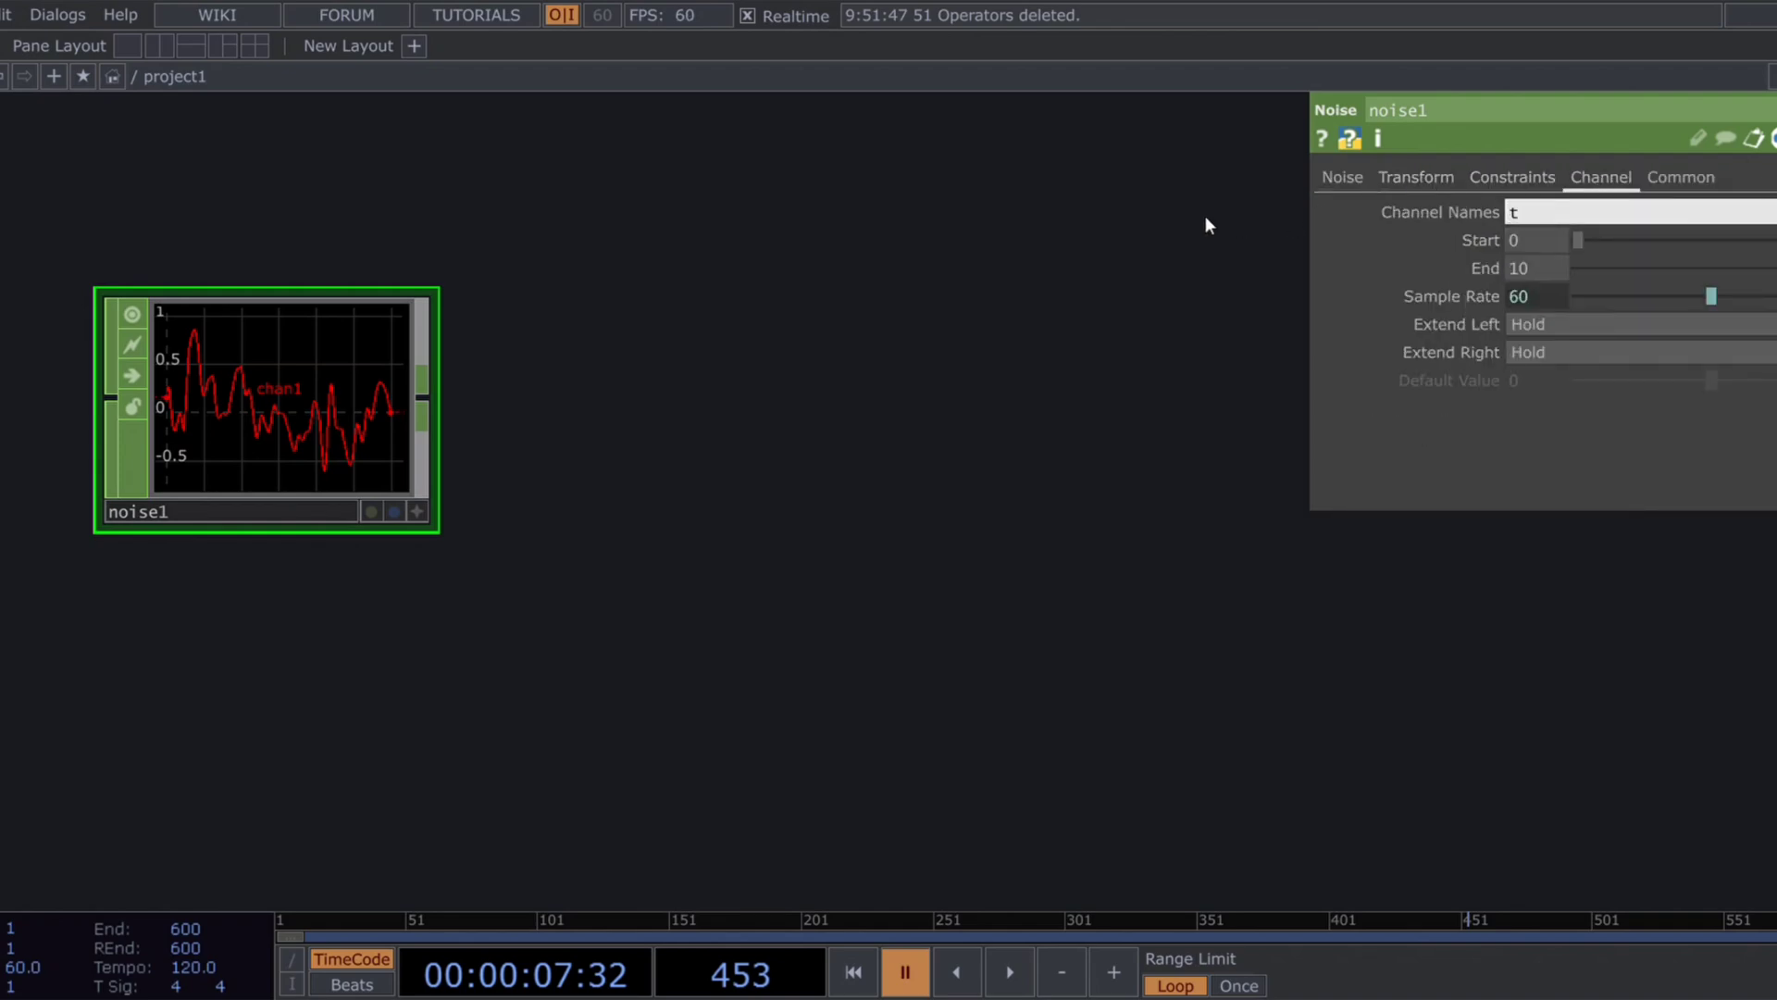
text(tx ty)
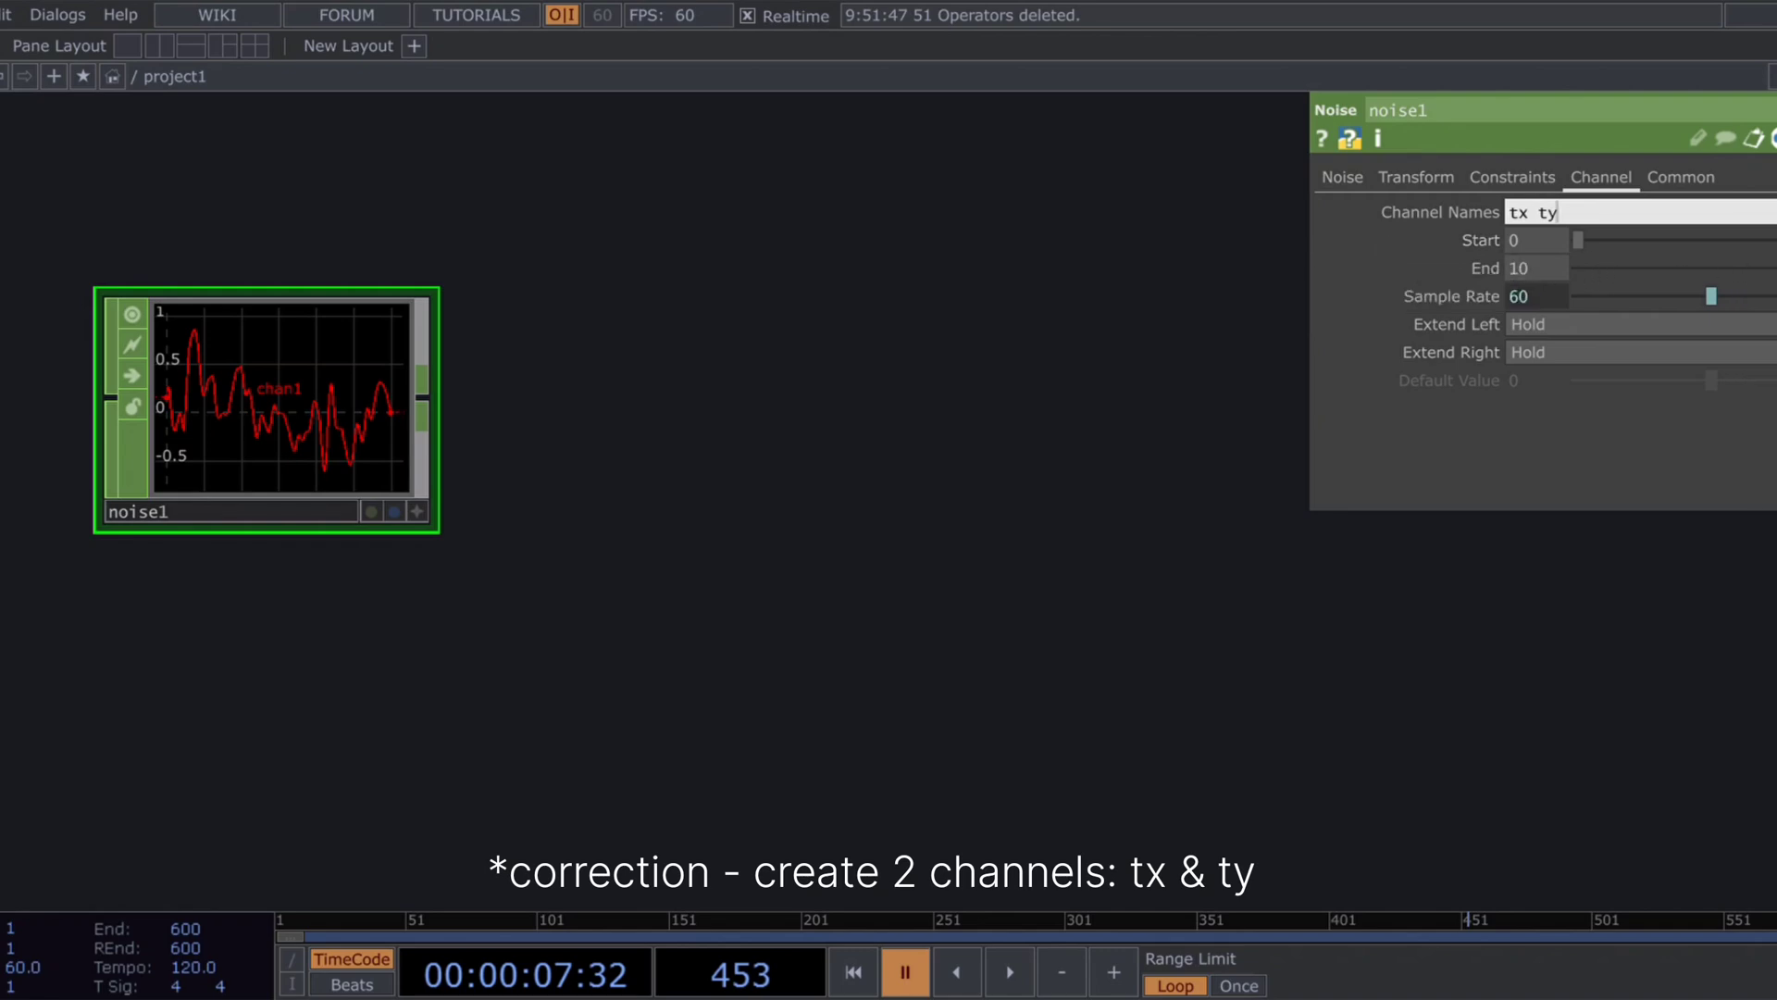
key(Return)
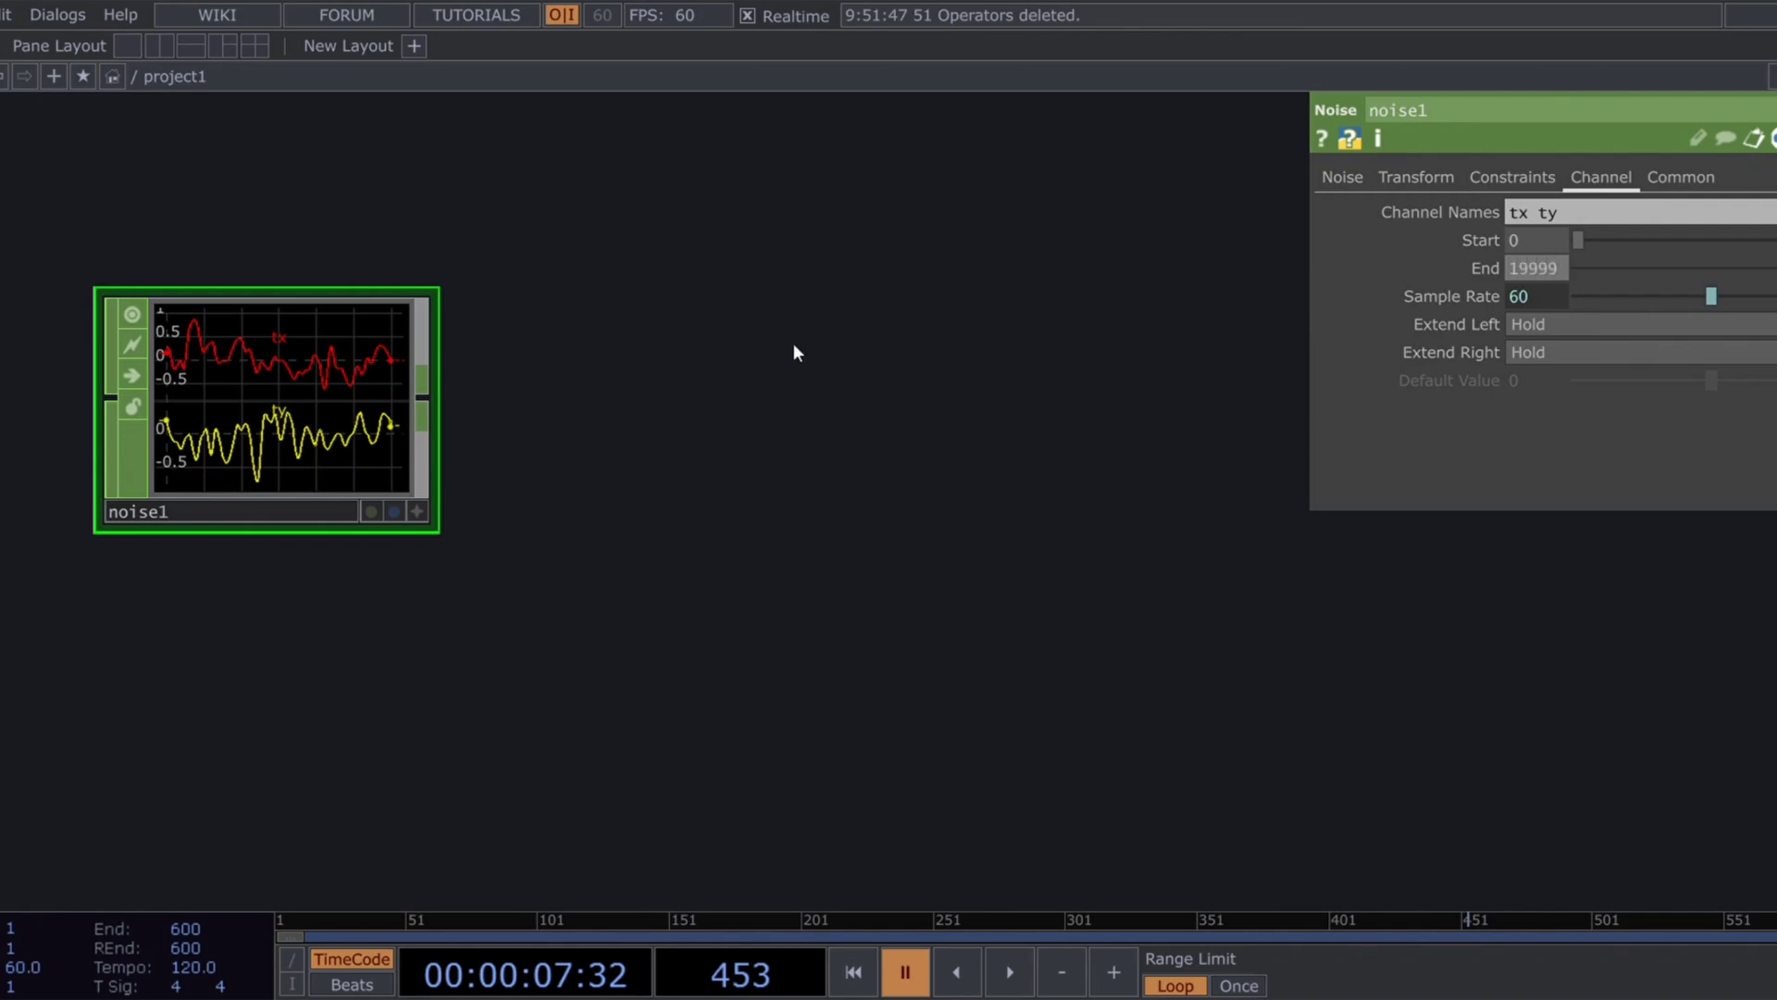
drag(798, 435, 985, 521)
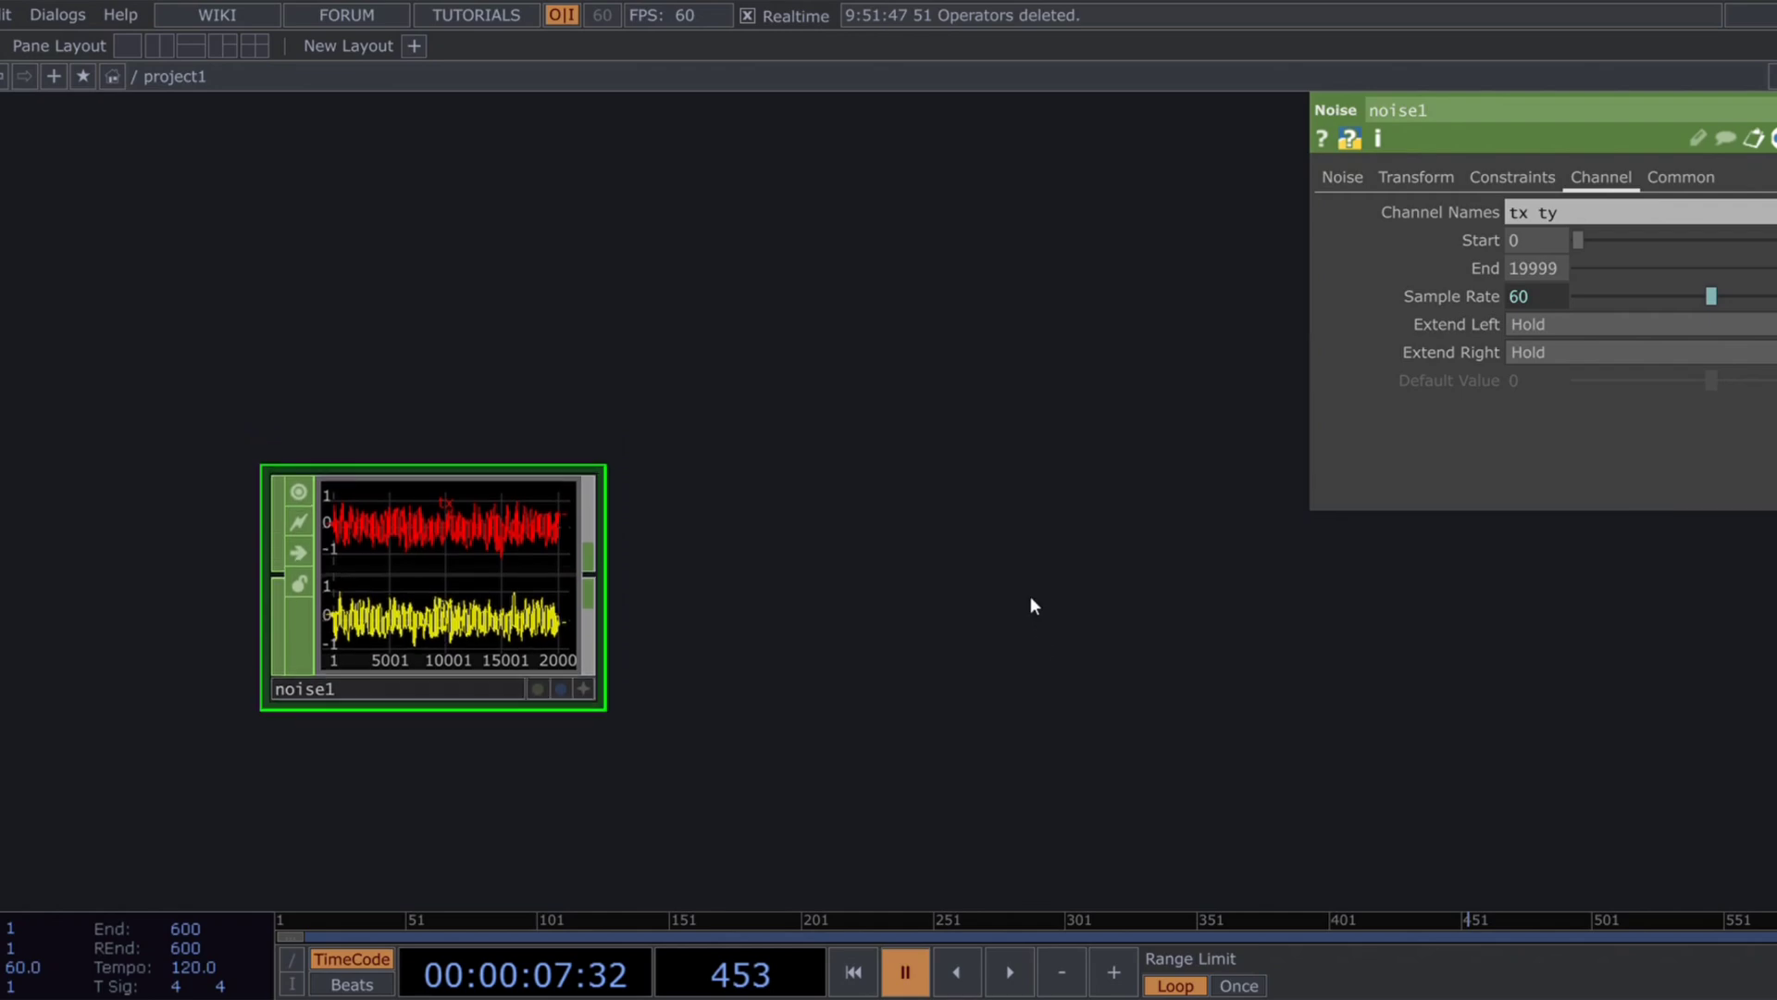
drag(1027, 602, 1030, 629)
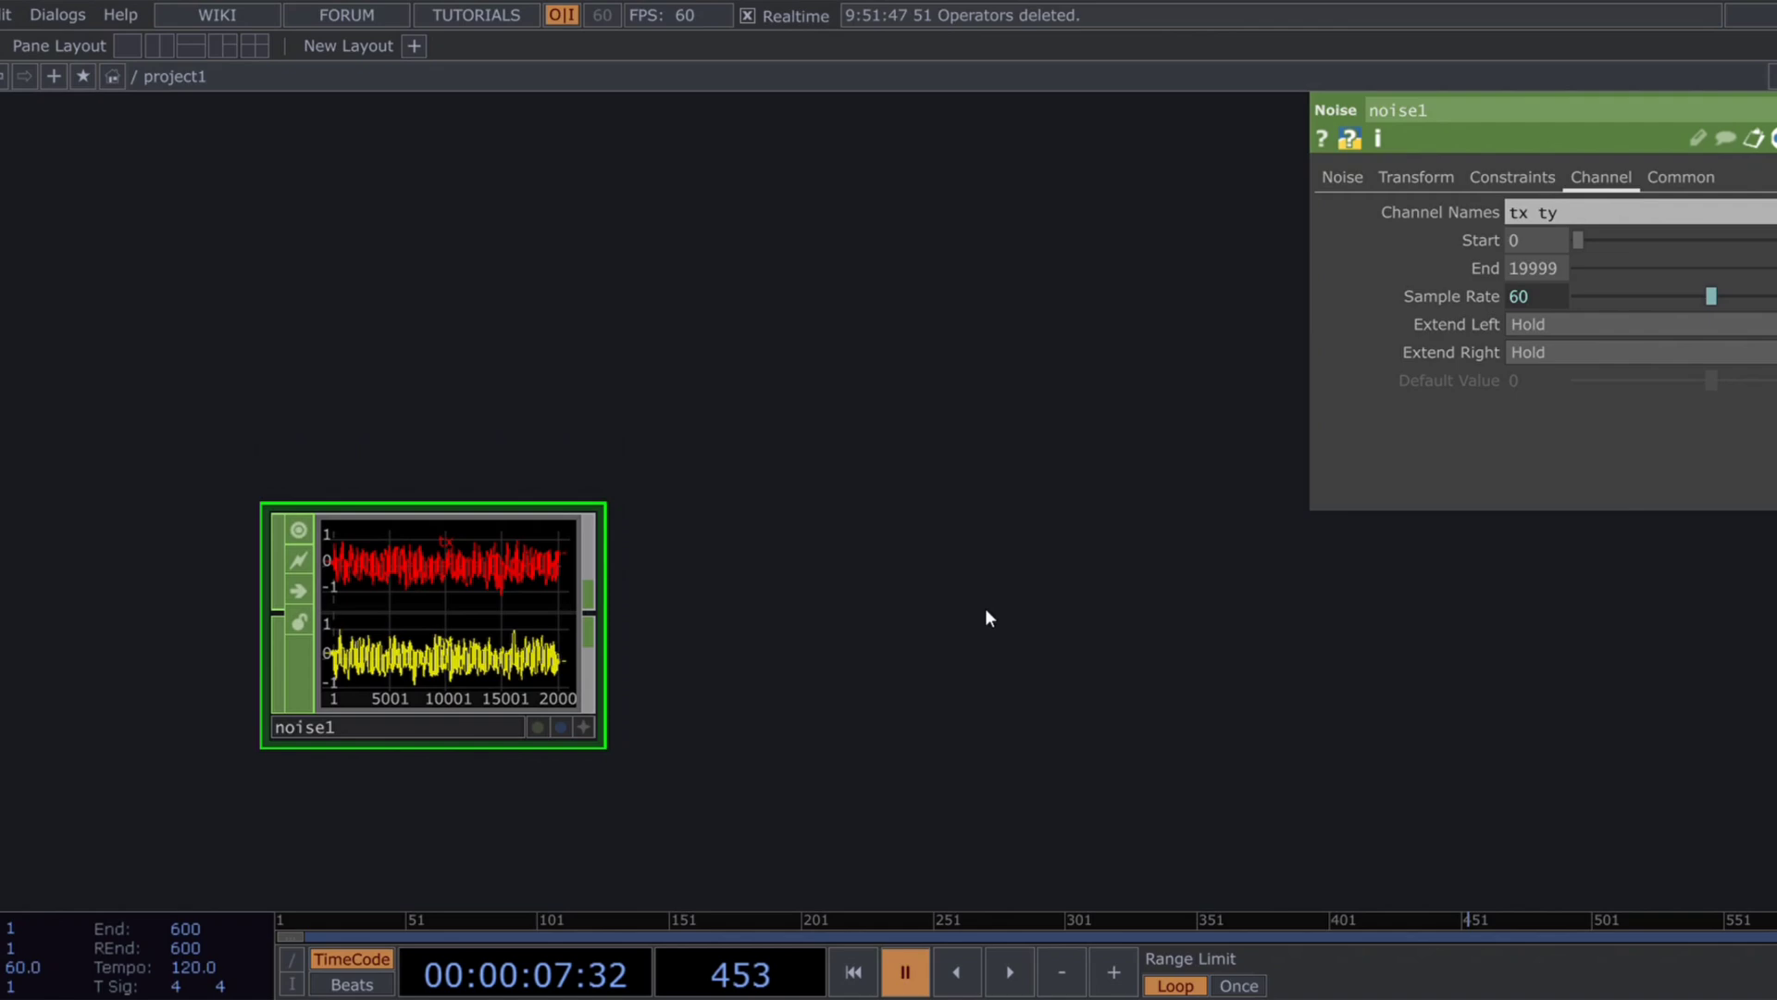
drag(958, 636, 1016, 682)
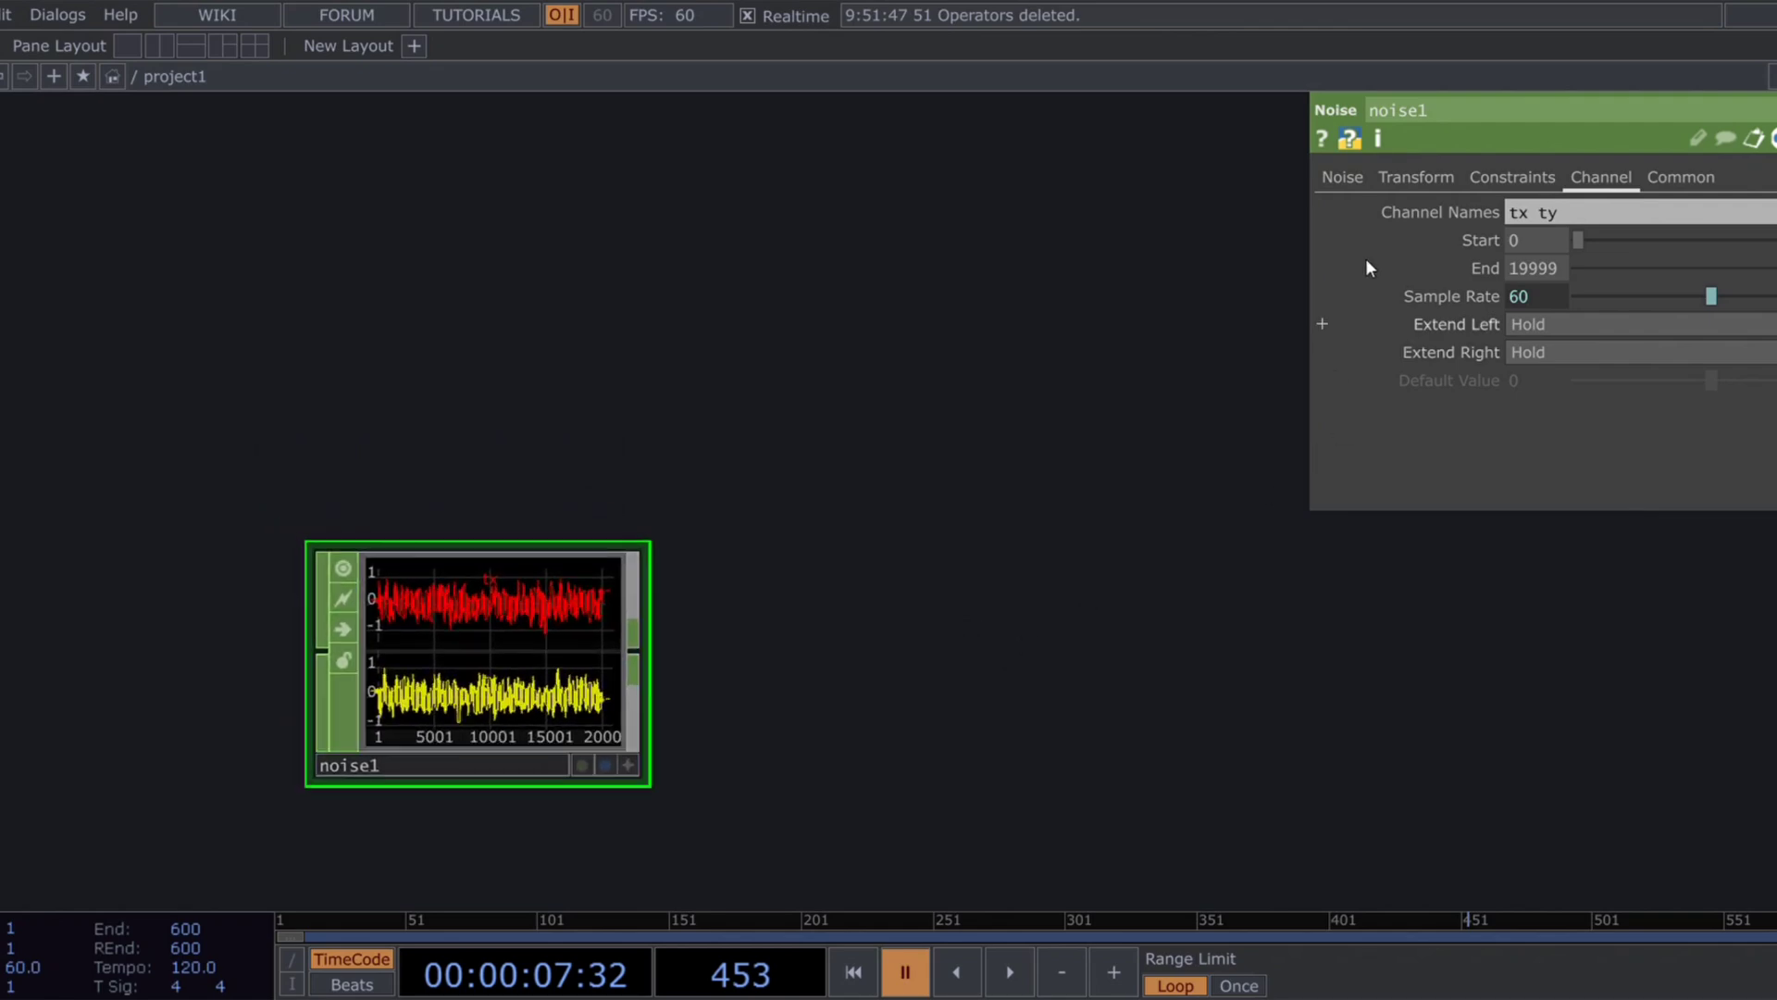
Step: Animate the noise by setting the third Translate value to the expression absTime.seconds
click(1406, 177)
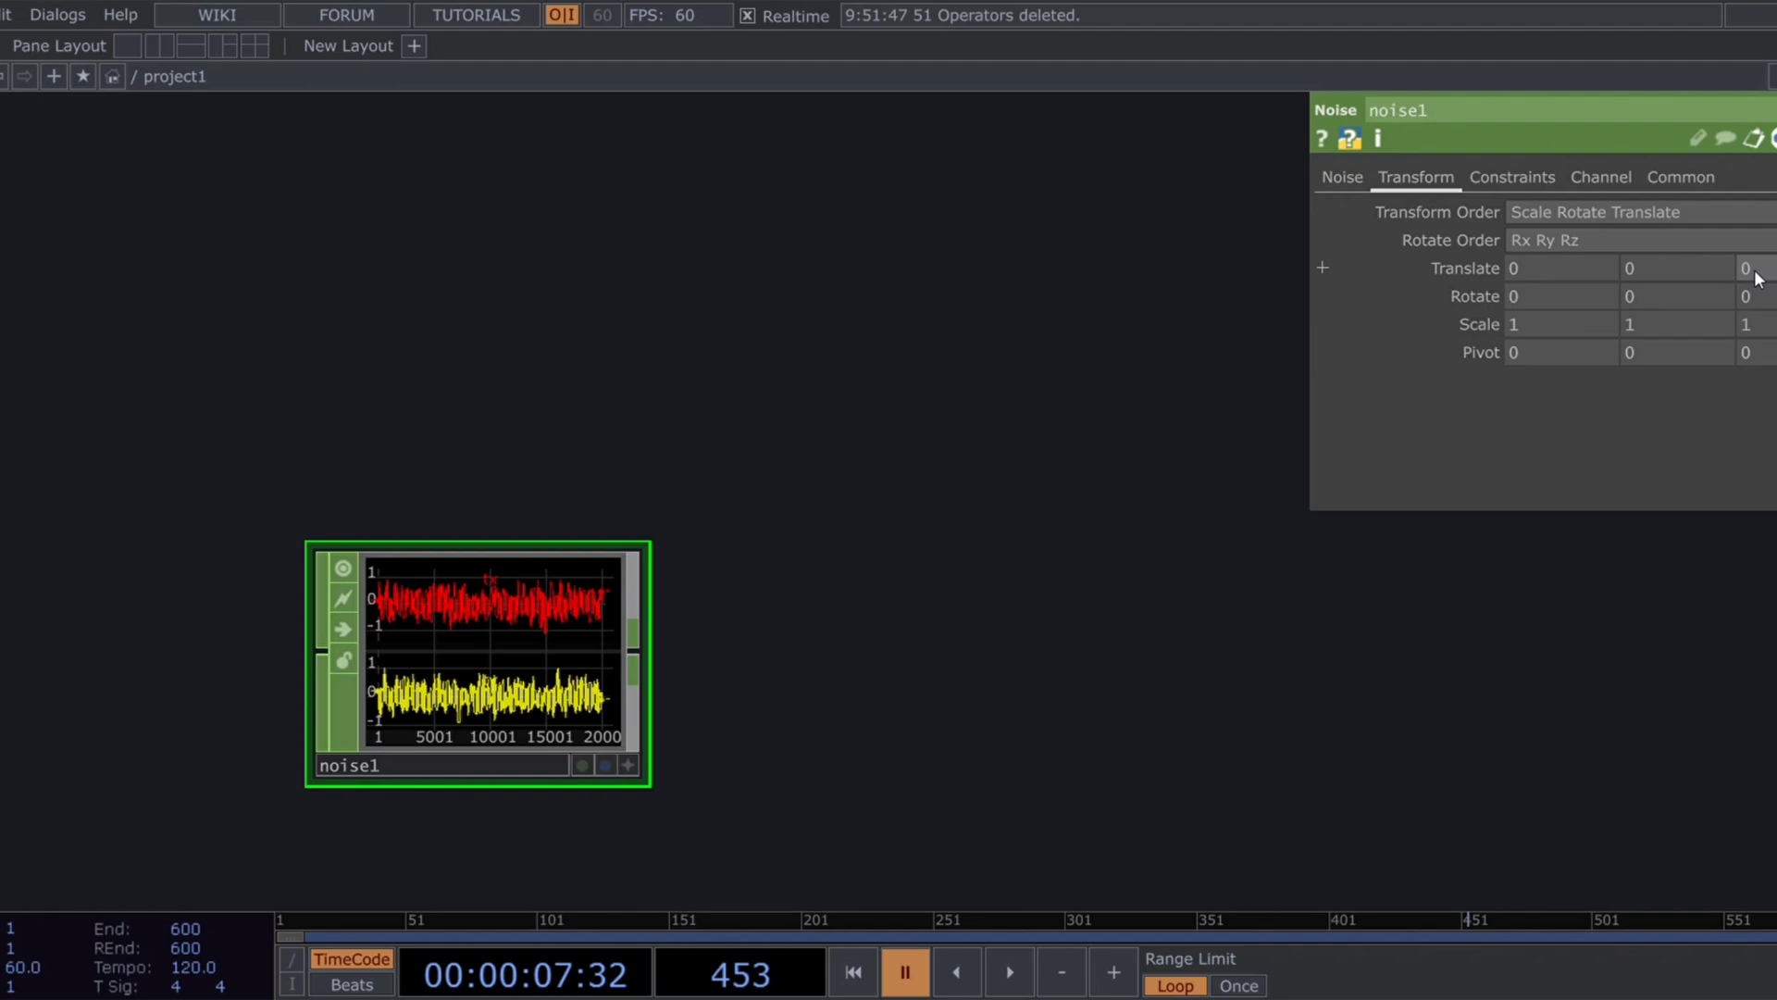
text(absTime.sec)
click(811, 617)
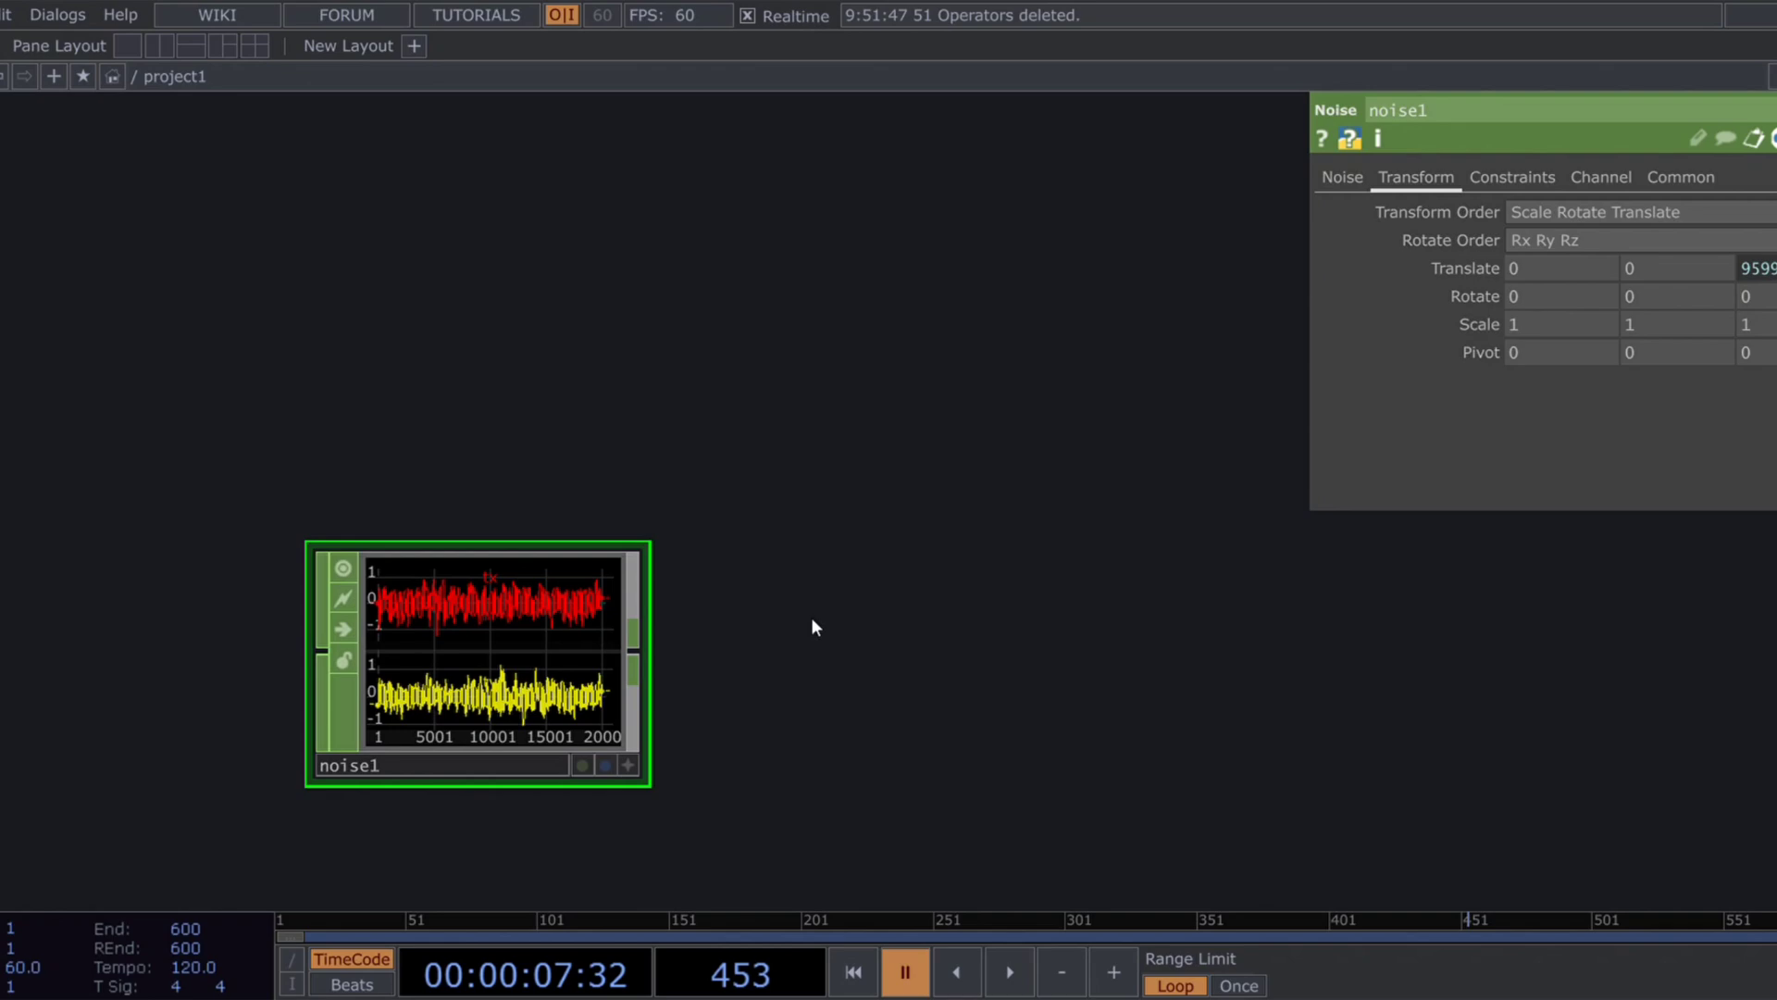
Step: Add a Null CHOP connected to the output of noise1
drag(881, 631, 636, 539)
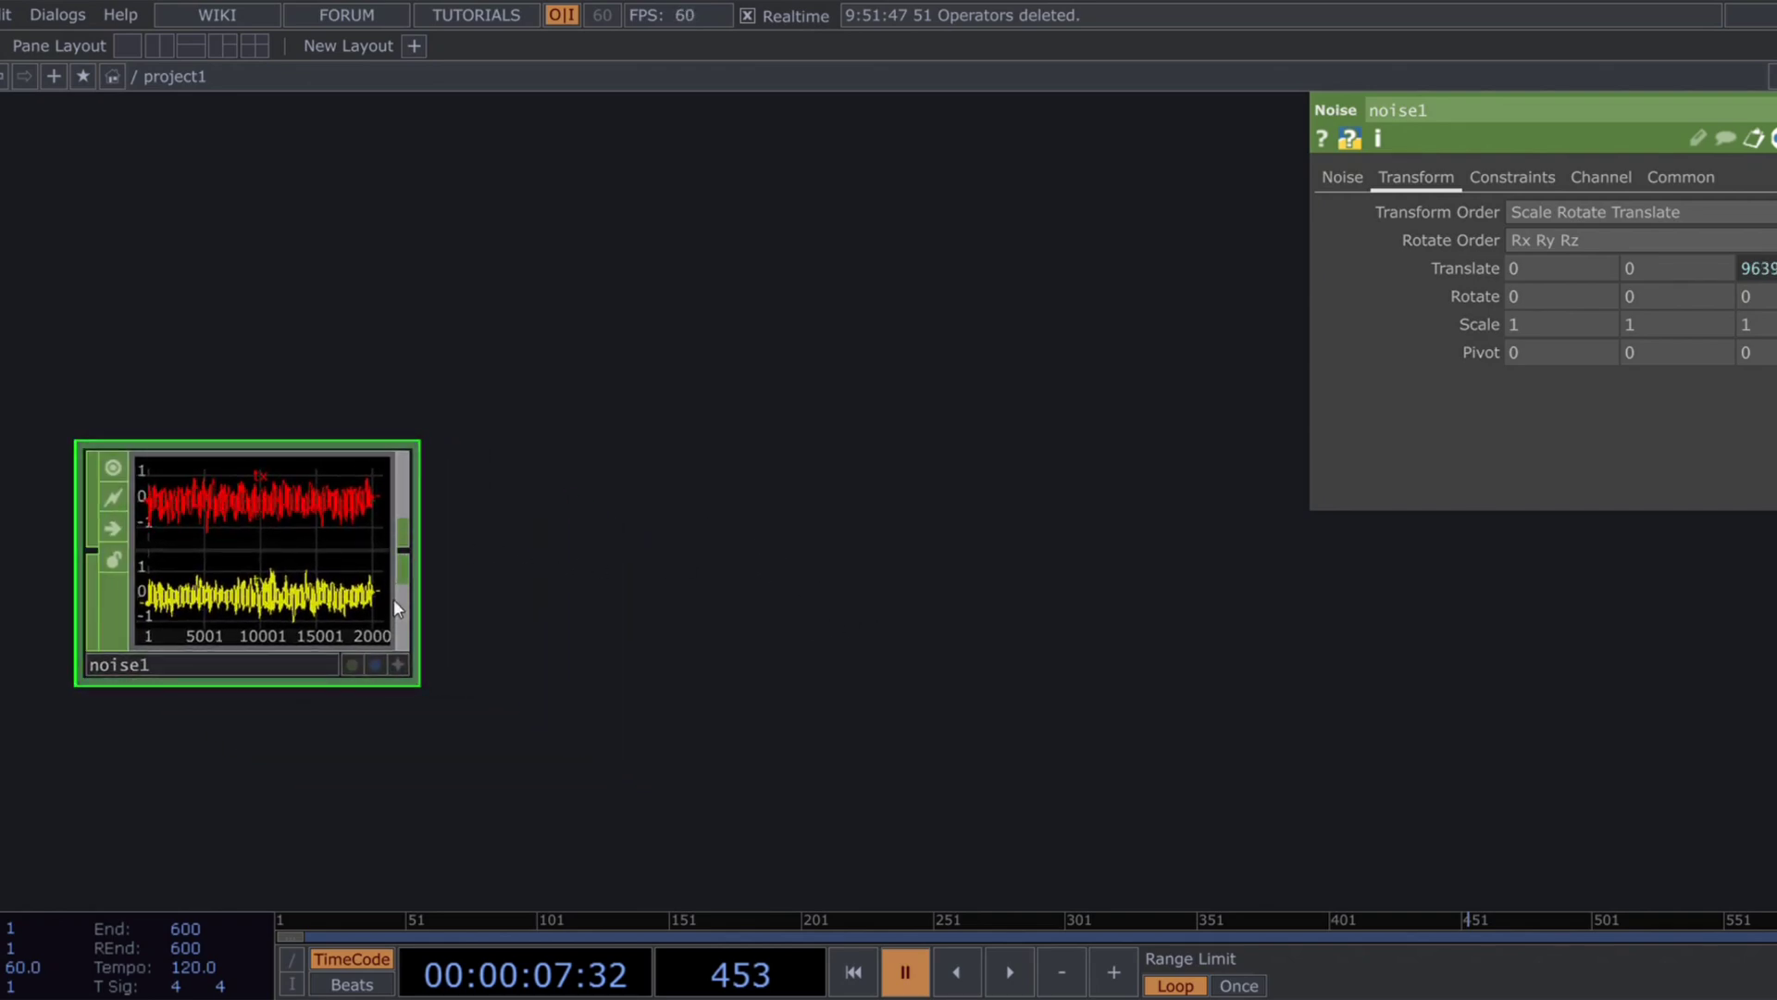
key(ctrl+alt+n)
click(744, 563)
Step: Add a Math CHOP connected to the output of null1
drag(1126, 648, 595, 812)
scroll(658, 699, down, 2)
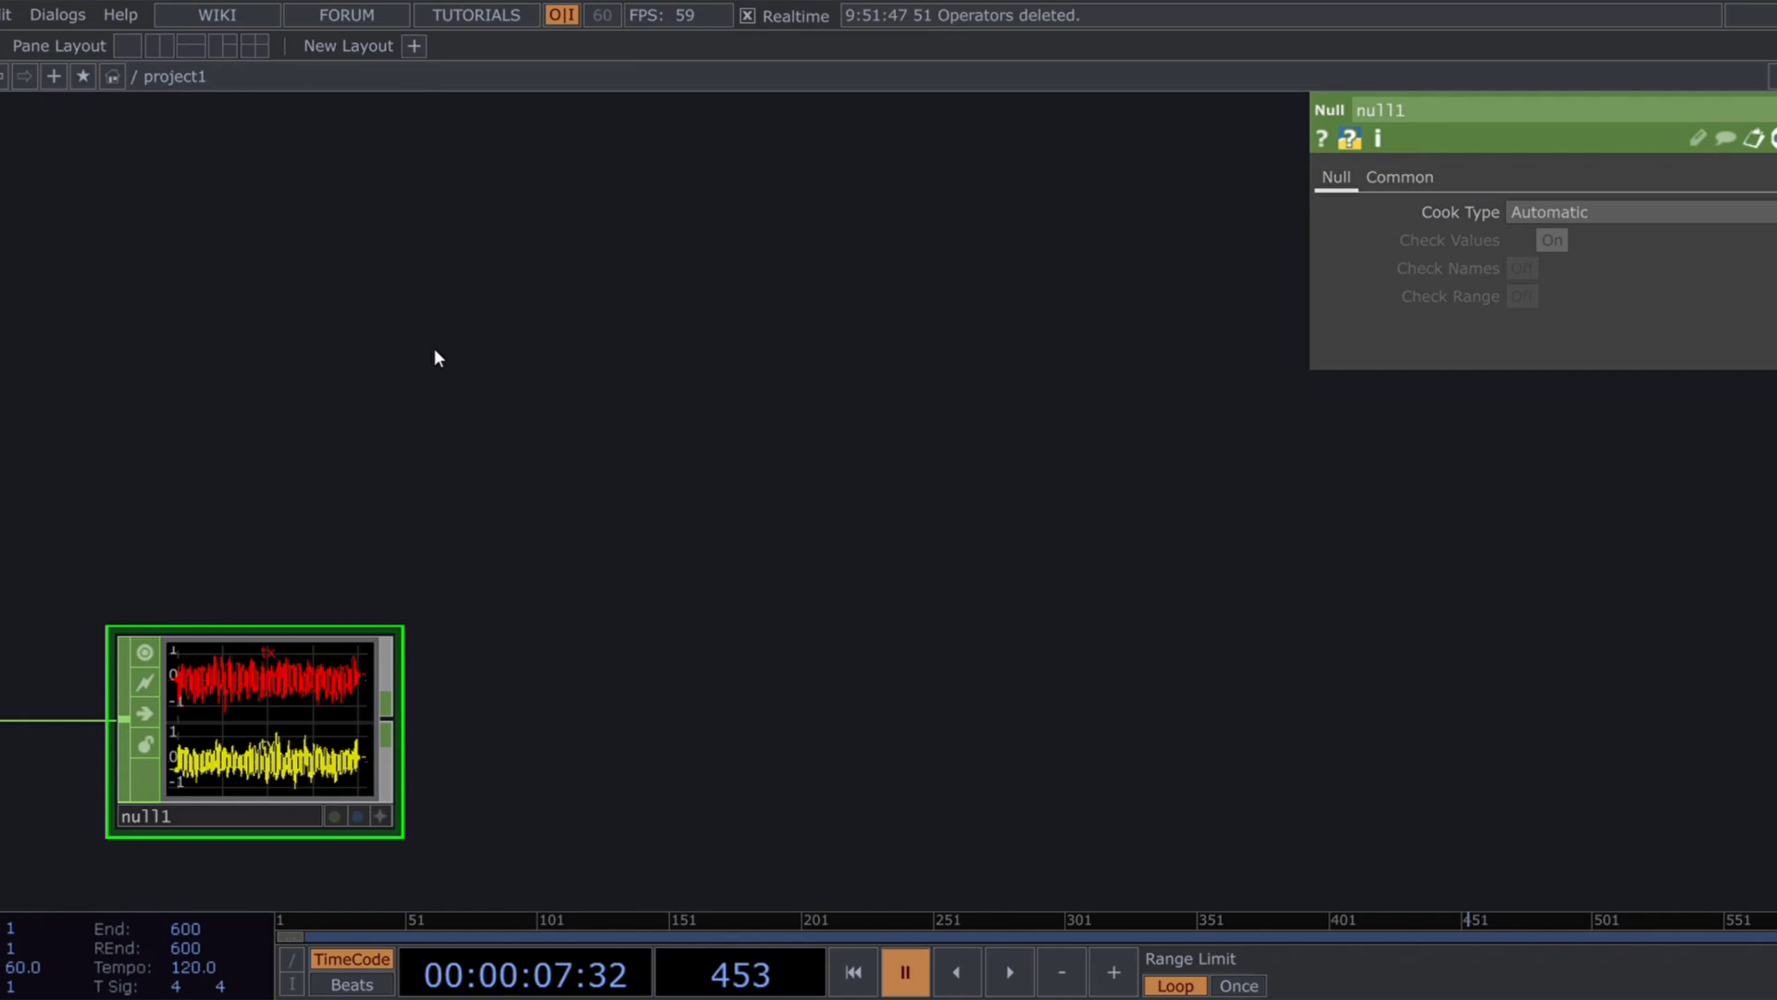
click(679, 793)
drag(983, 610, 905, 450)
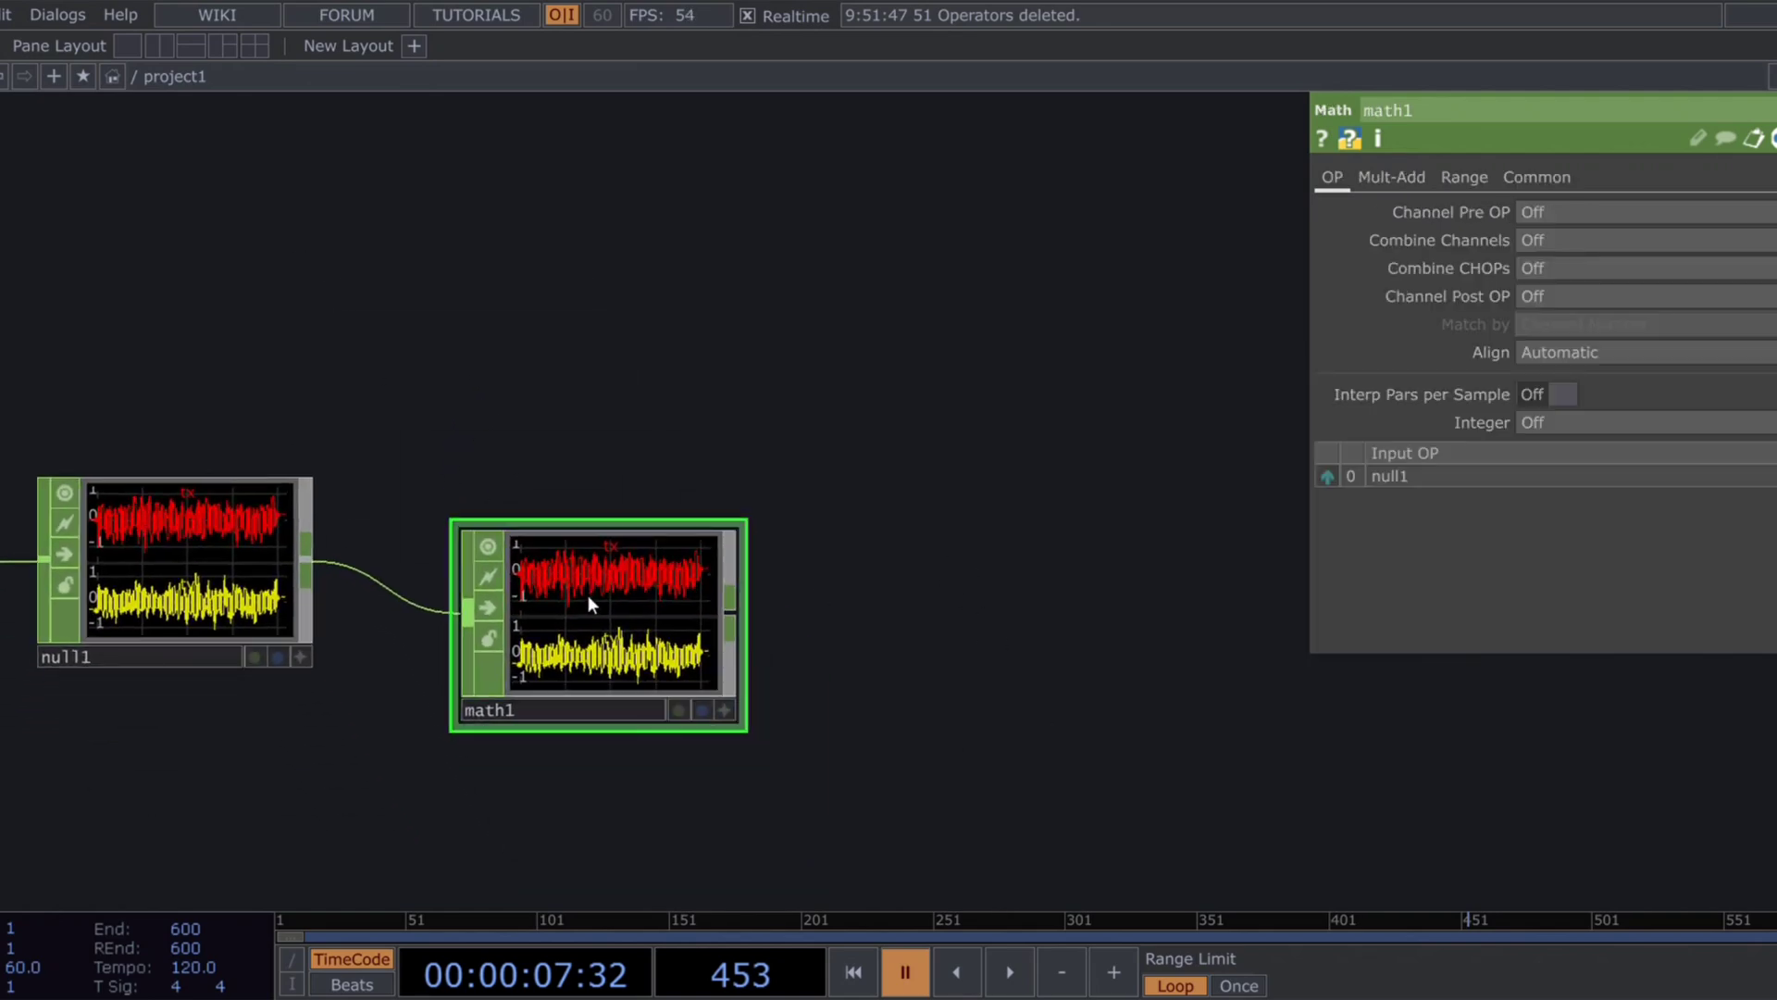
Step: Set the Math CHOP's Combine CHOPs option to Add
click(1555, 296)
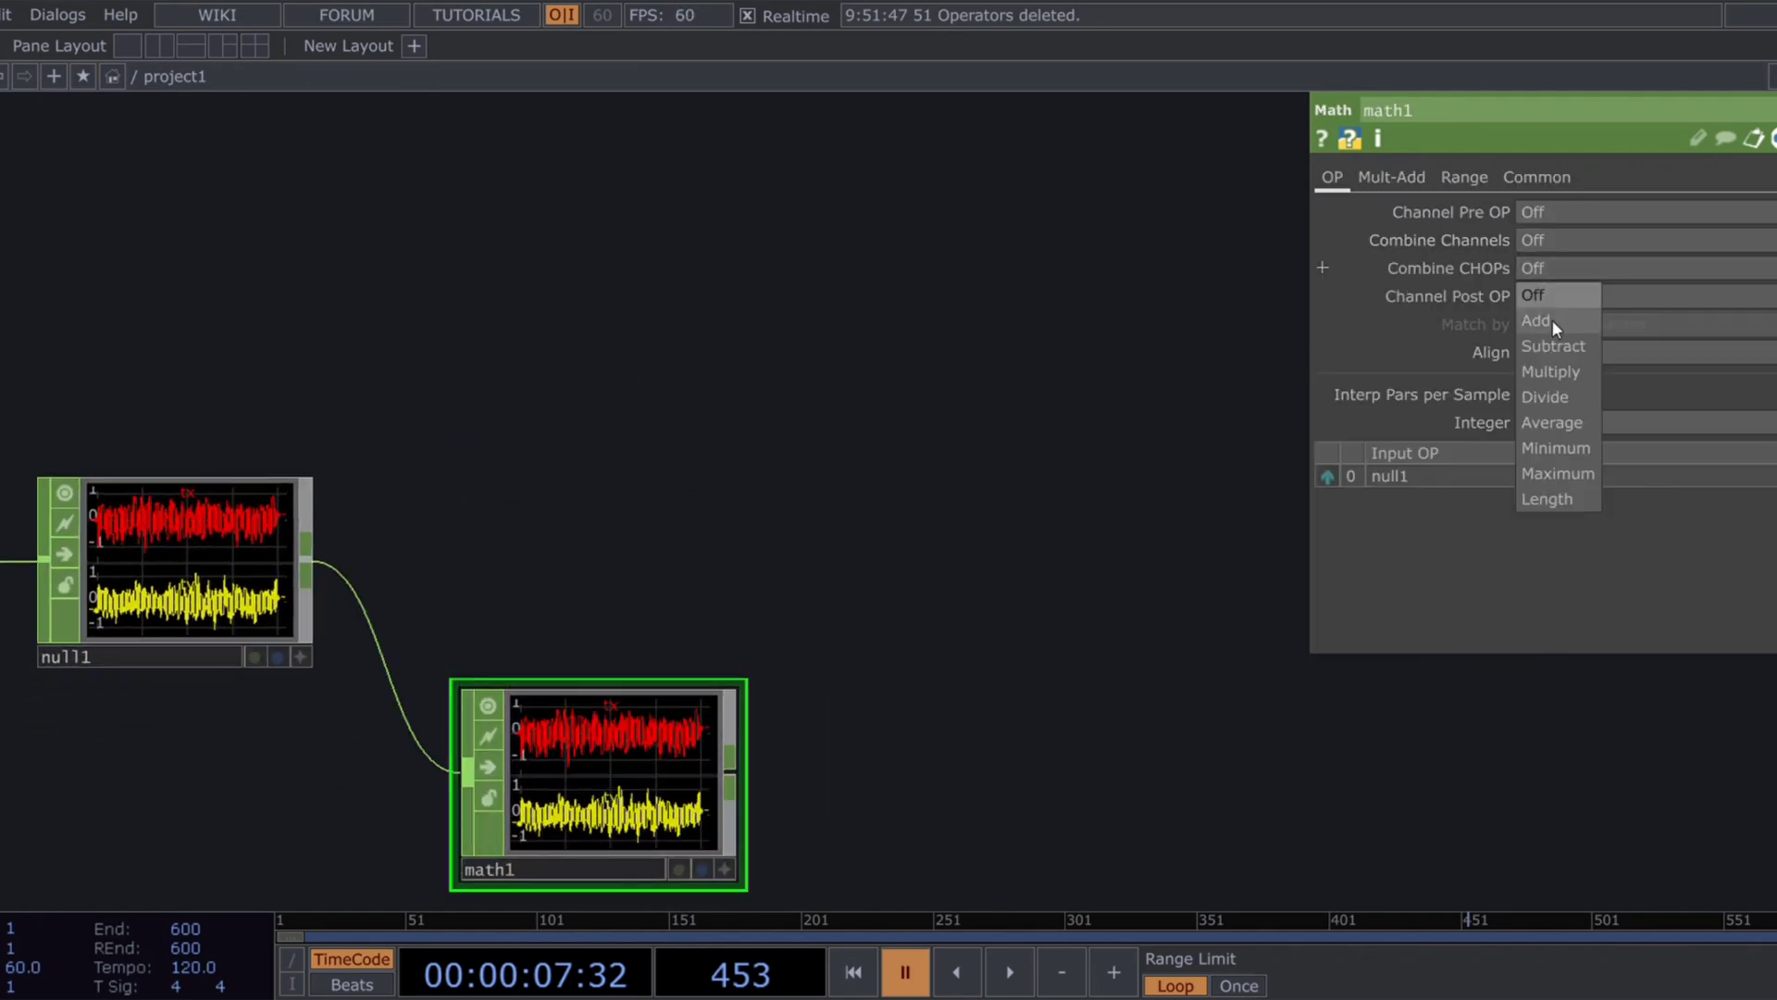
click(1552, 319)
drag(704, 592, 1083, 543)
drag(1137, 718, 770, 594)
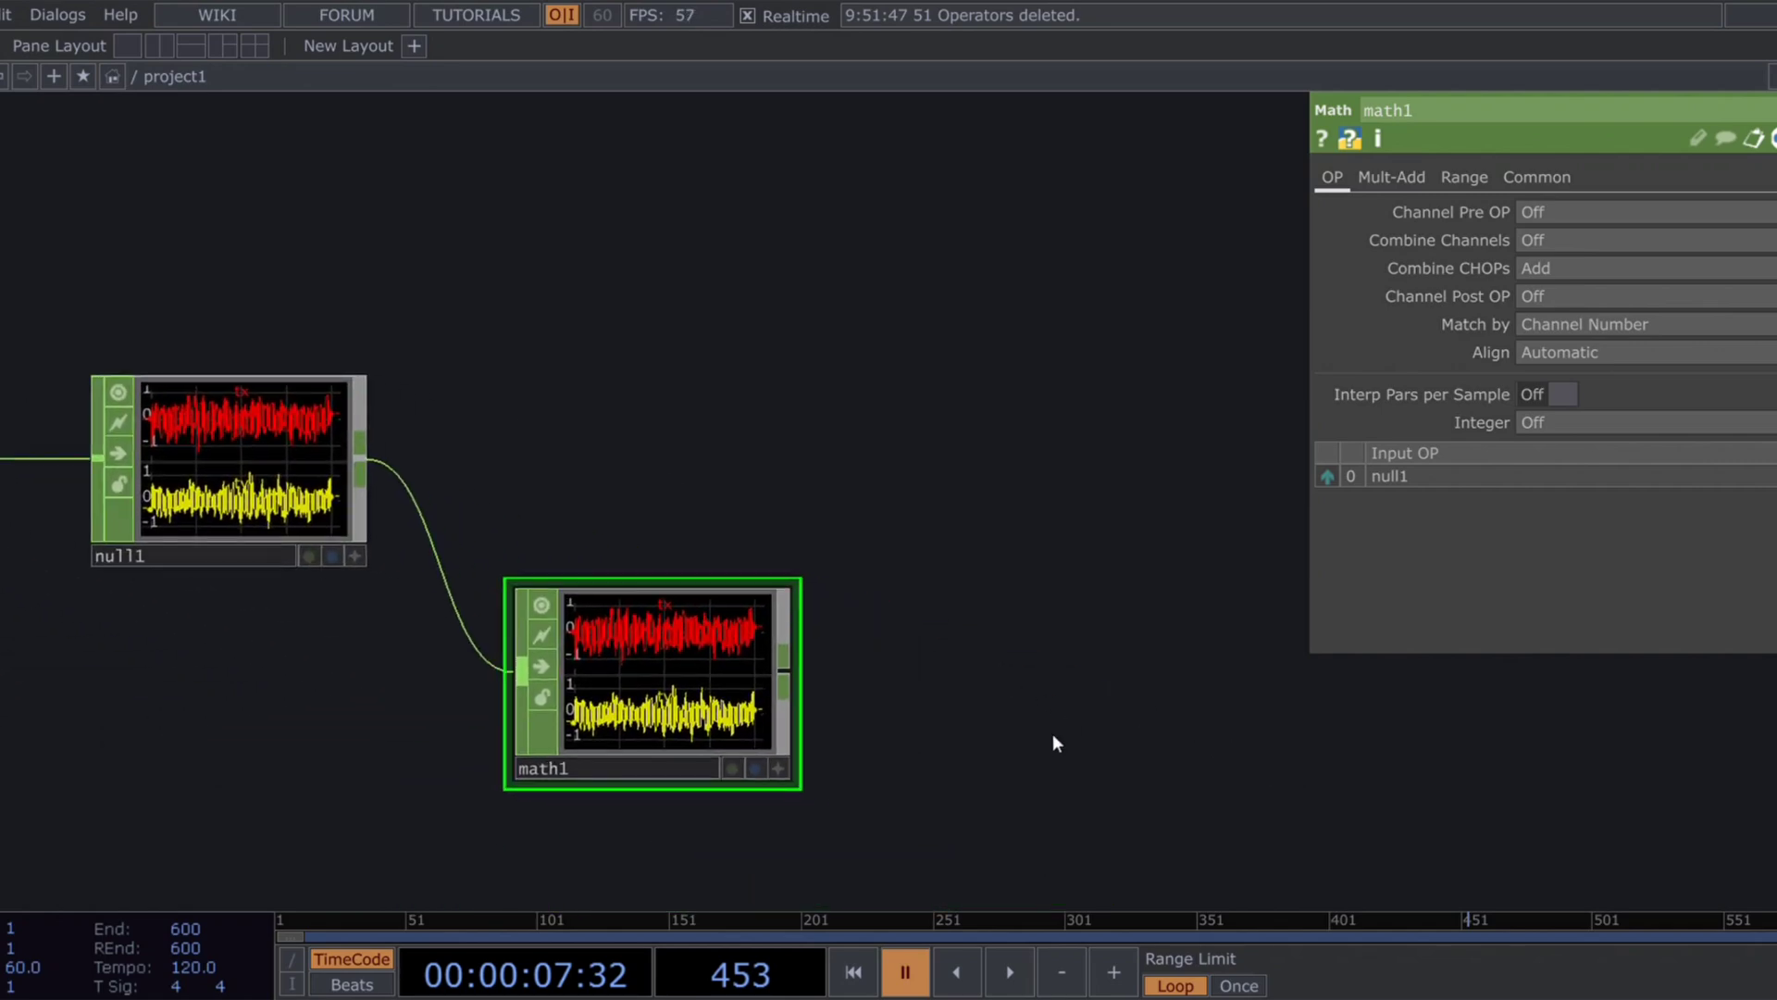
Step: Add a Rename CHOP after math1 and set its new channel name to tz
drag(1053, 733, 1020, 767)
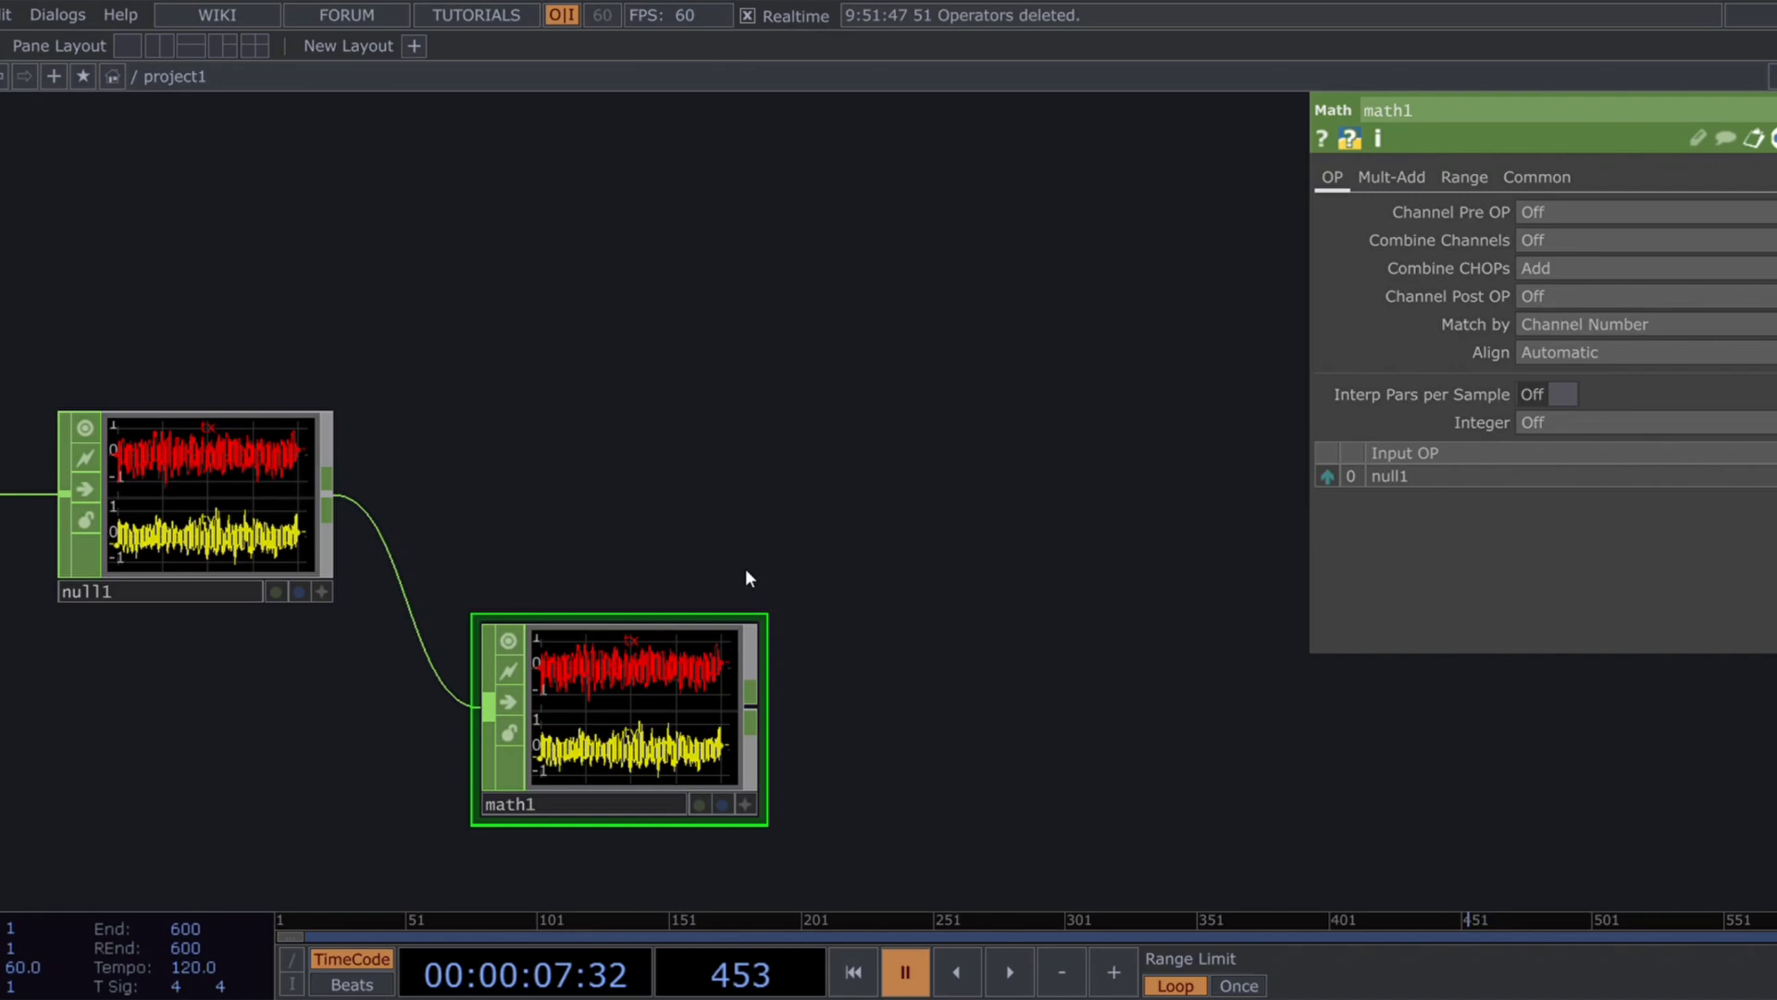
click(958, 458)
click(1024, 744)
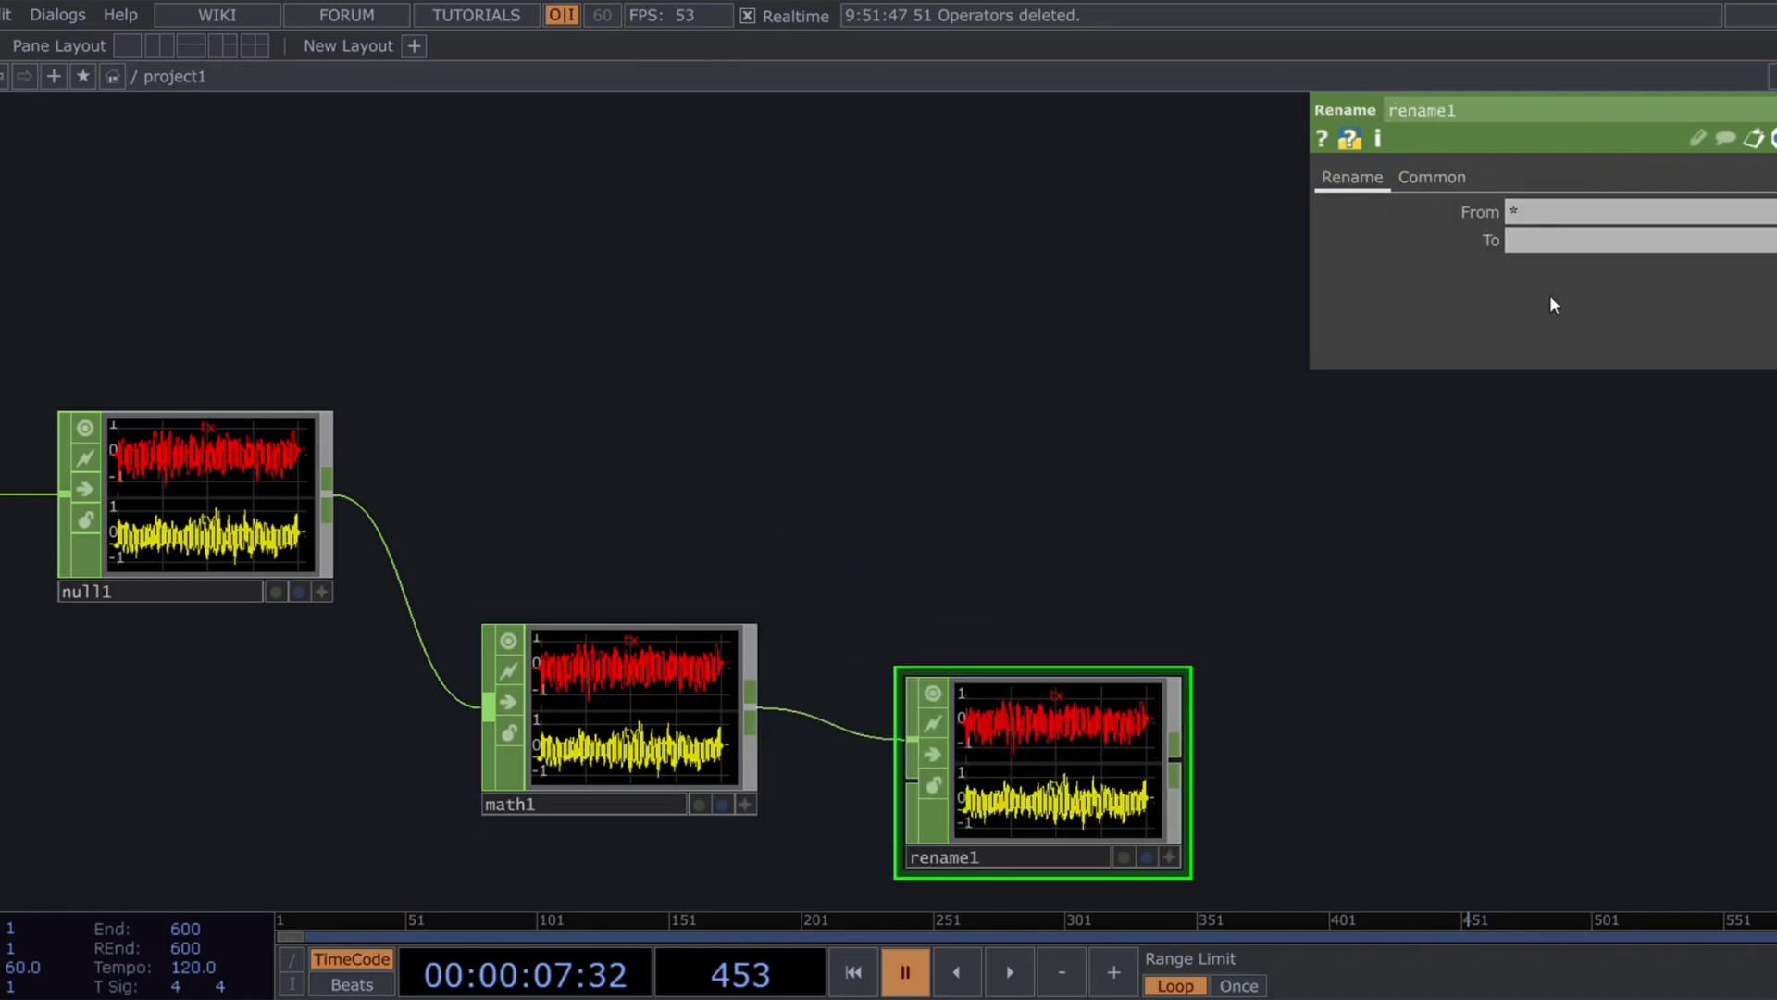
click(1551, 239)
text(tz)
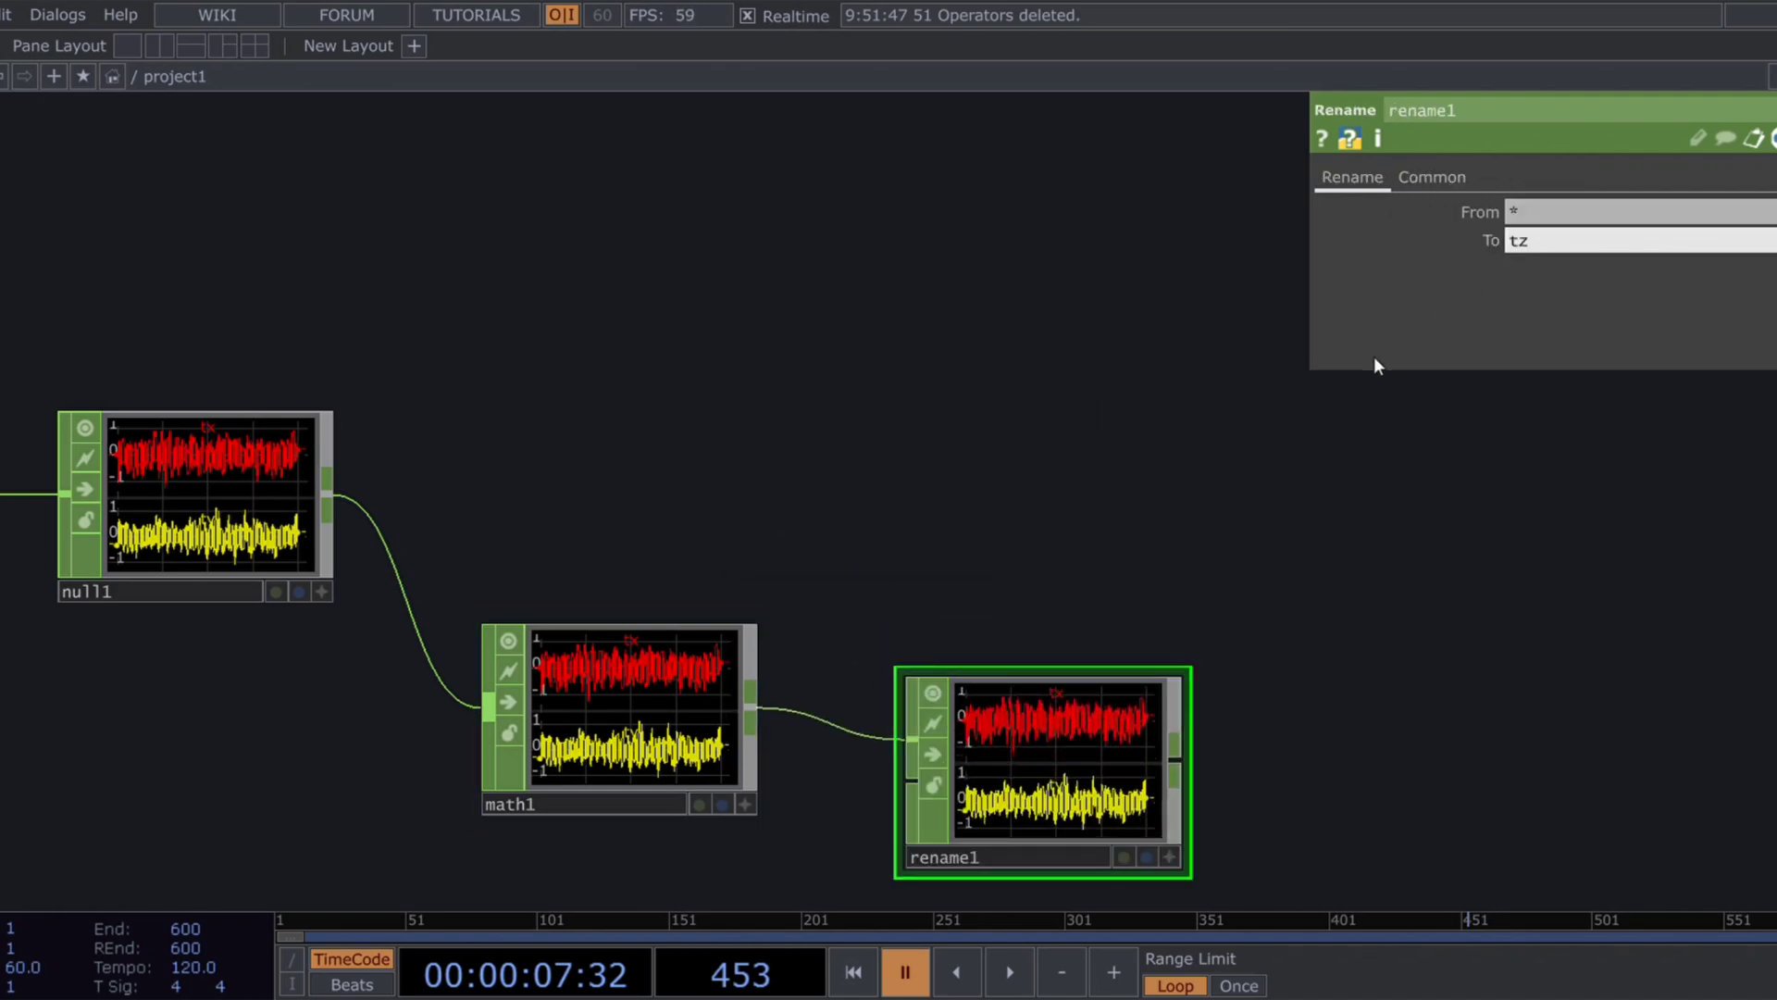
key(Return)
Step: Add a Merge CHOP that takes null1 as its first input and rename1 as its second
drag(328, 494, 1014, 501)
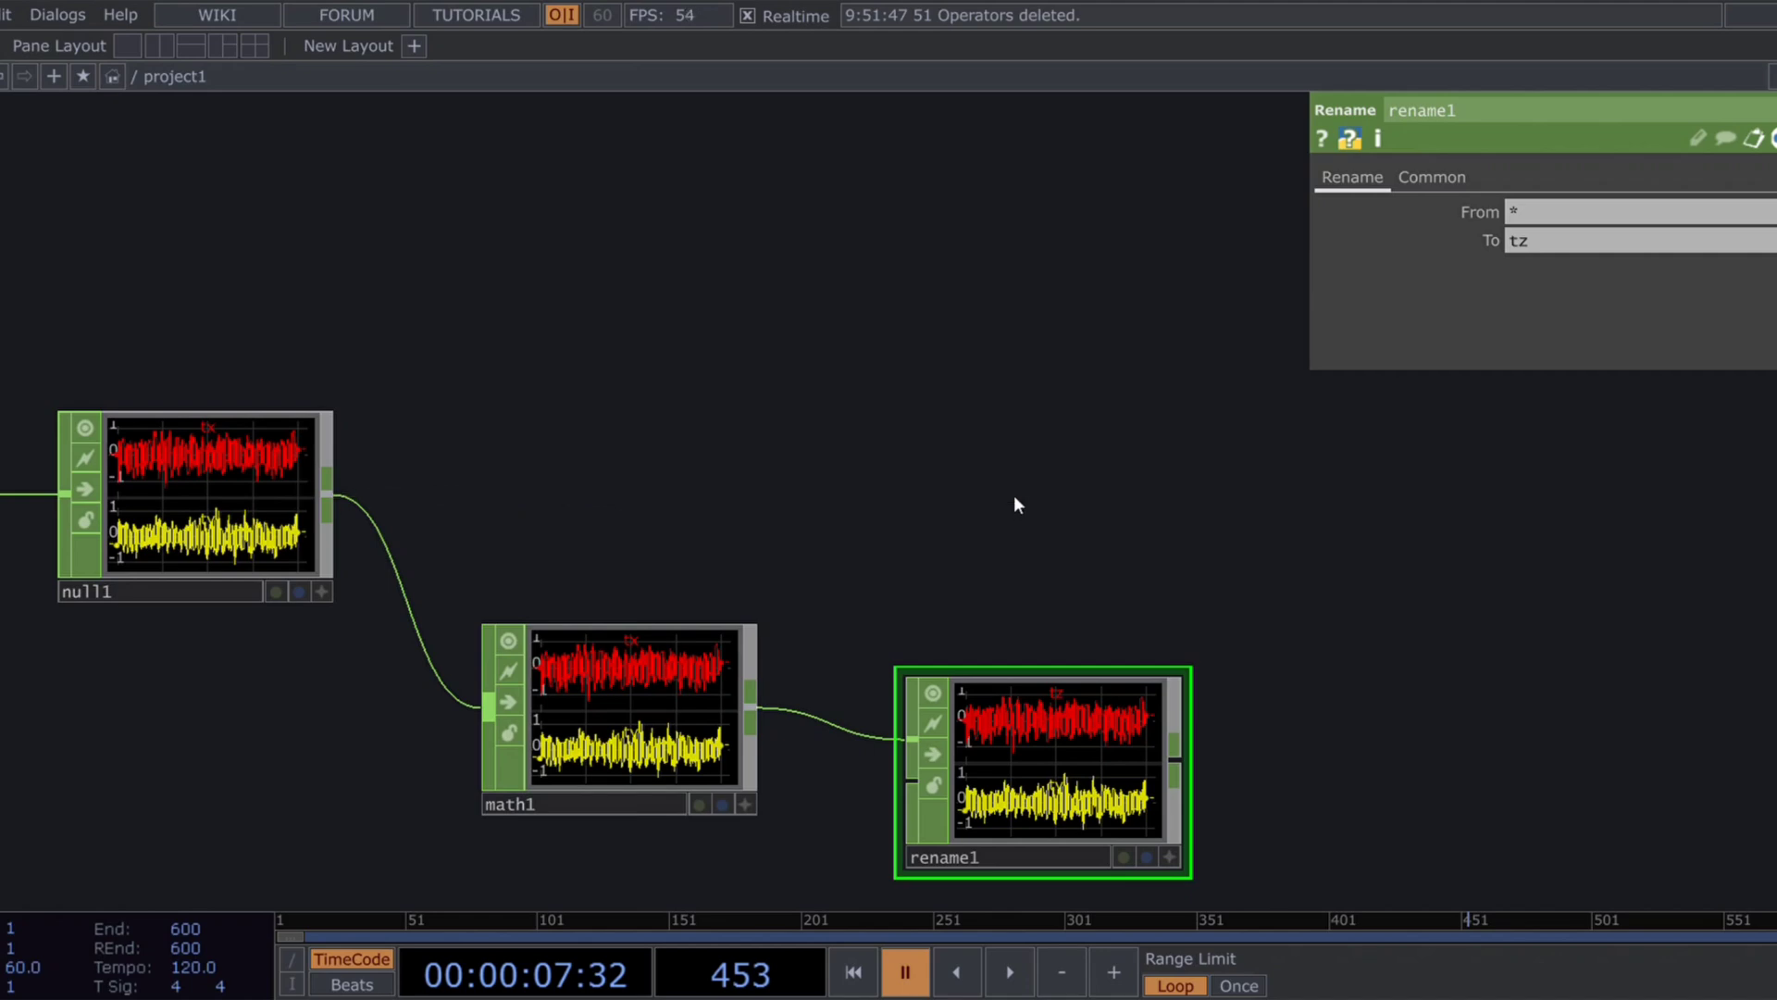
click(1055, 272)
click(1374, 566)
drag(1181, 754, 1229, 547)
drag(1297, 784, 929, 764)
scroll(892, 508, up, 2)
scroll(889, 508, down, 2)
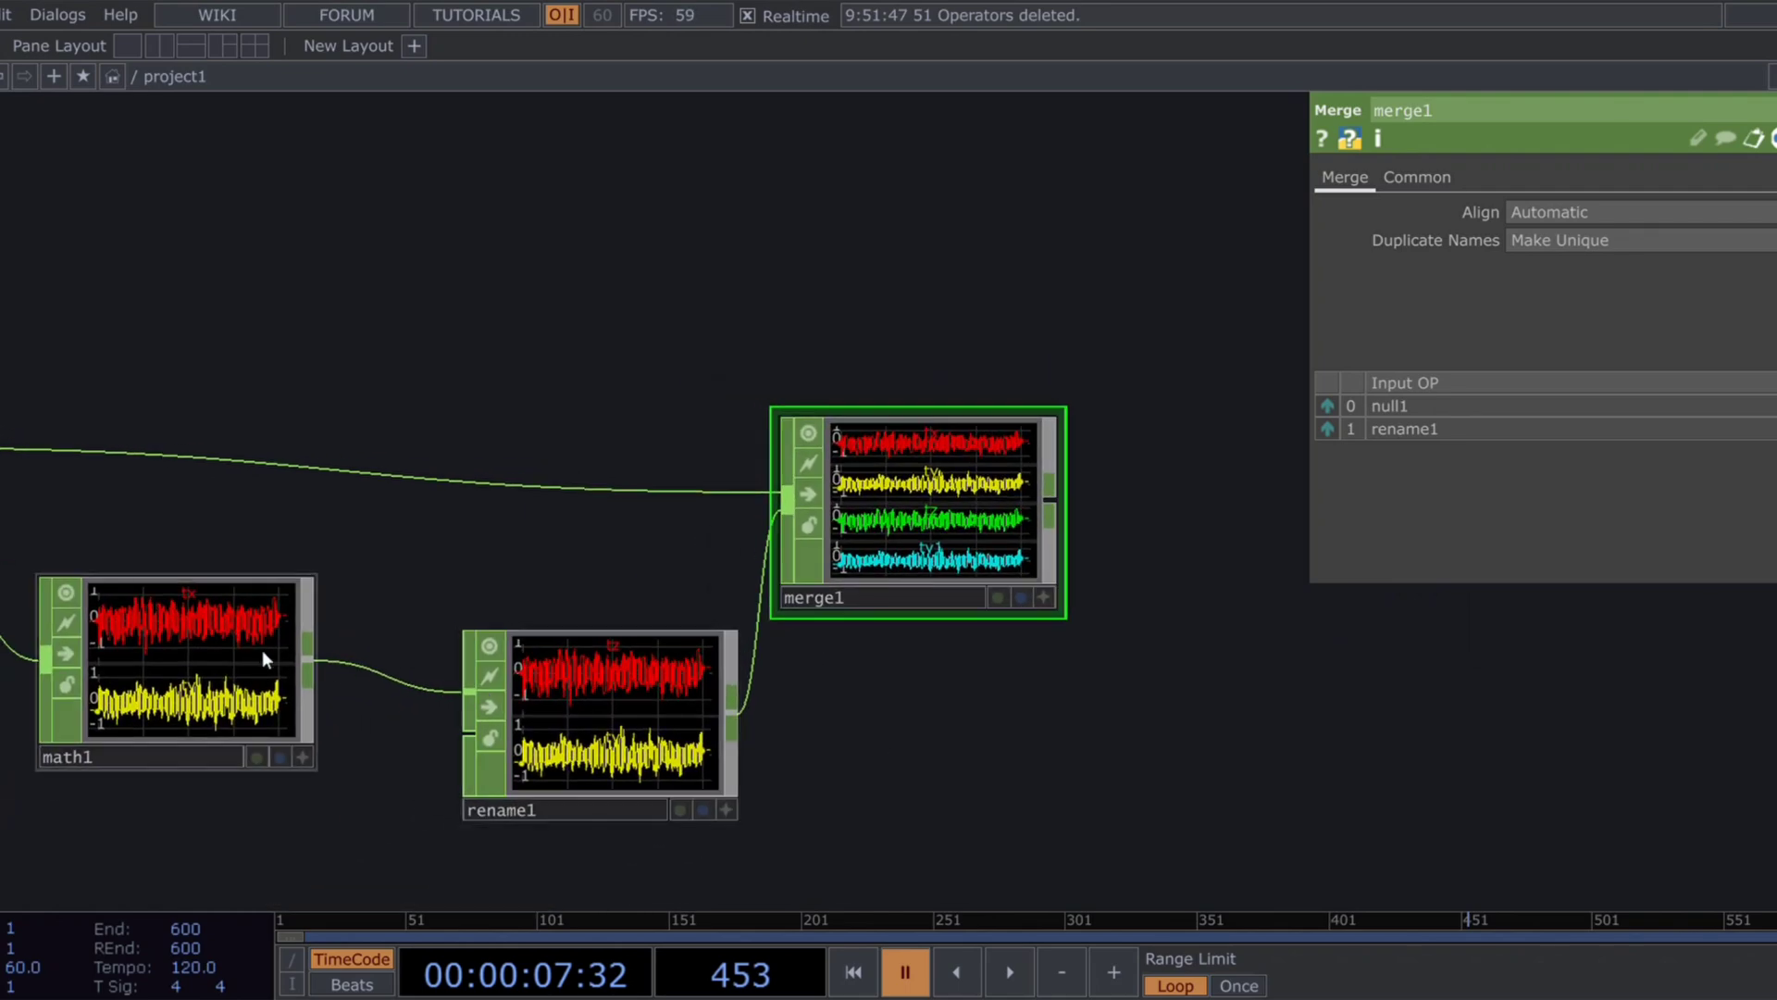
Step: Set math1's Combine CHOPs to Off and its Combine Channels to Add
click(260, 652)
click(1553, 268)
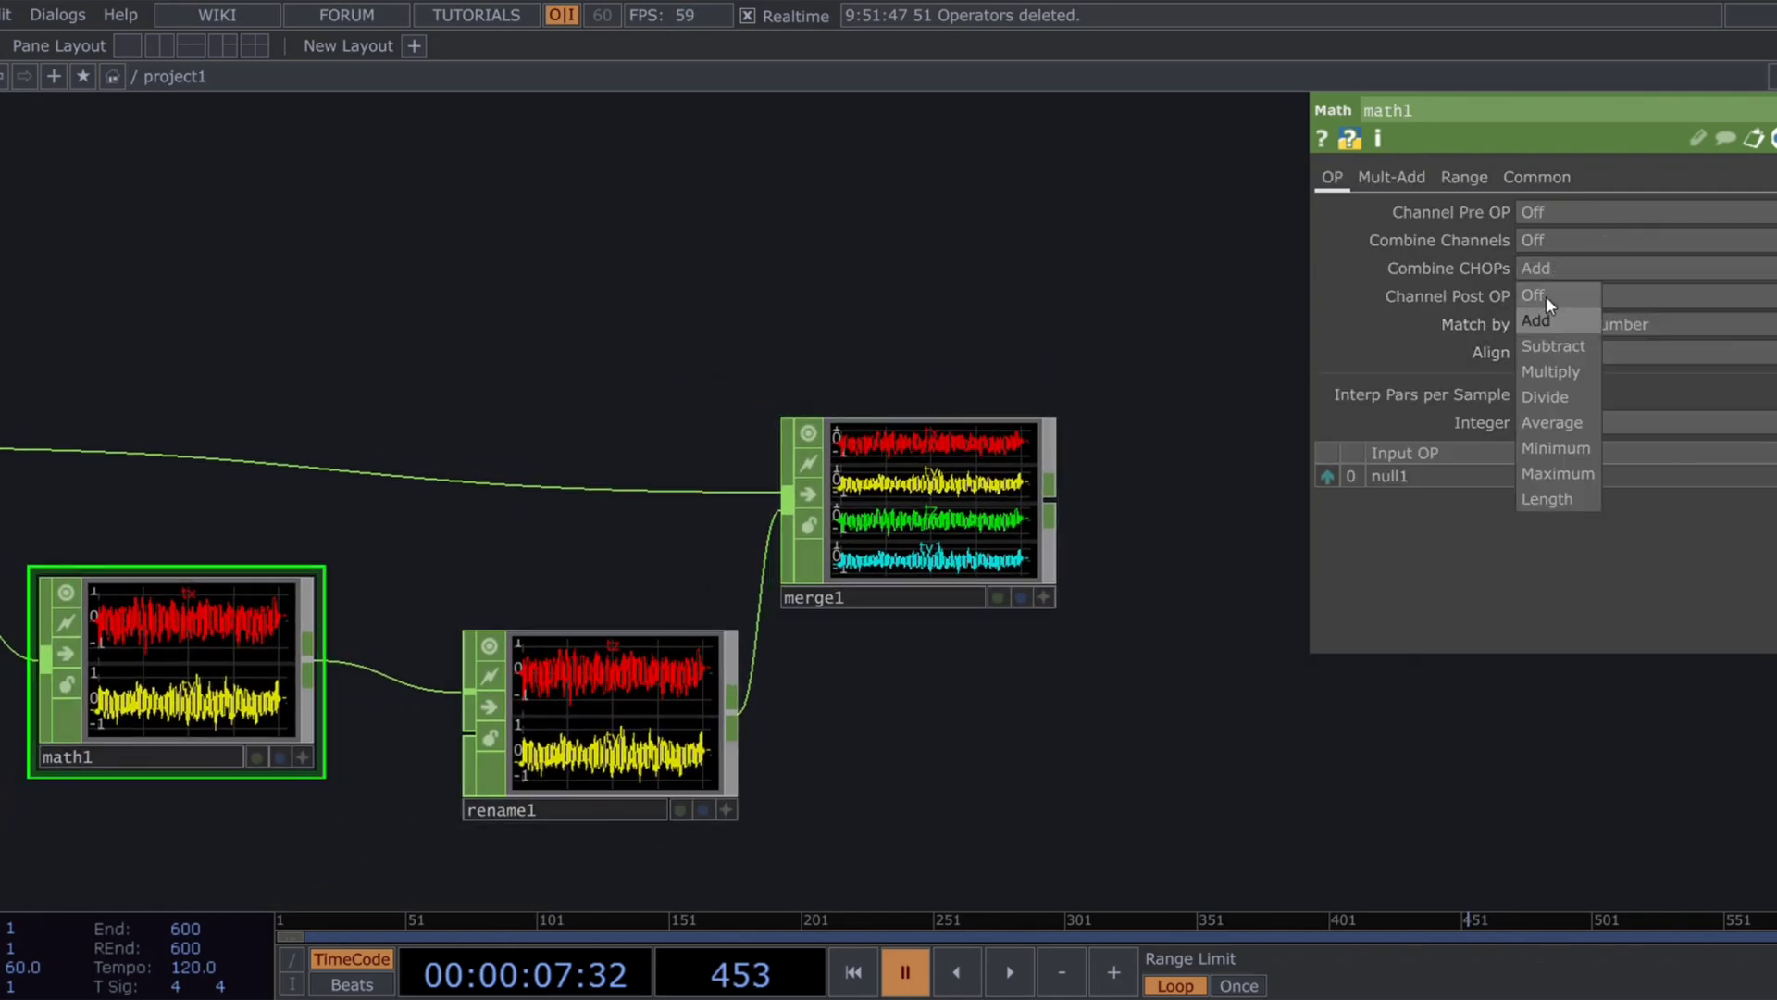
click(1545, 297)
click(1558, 244)
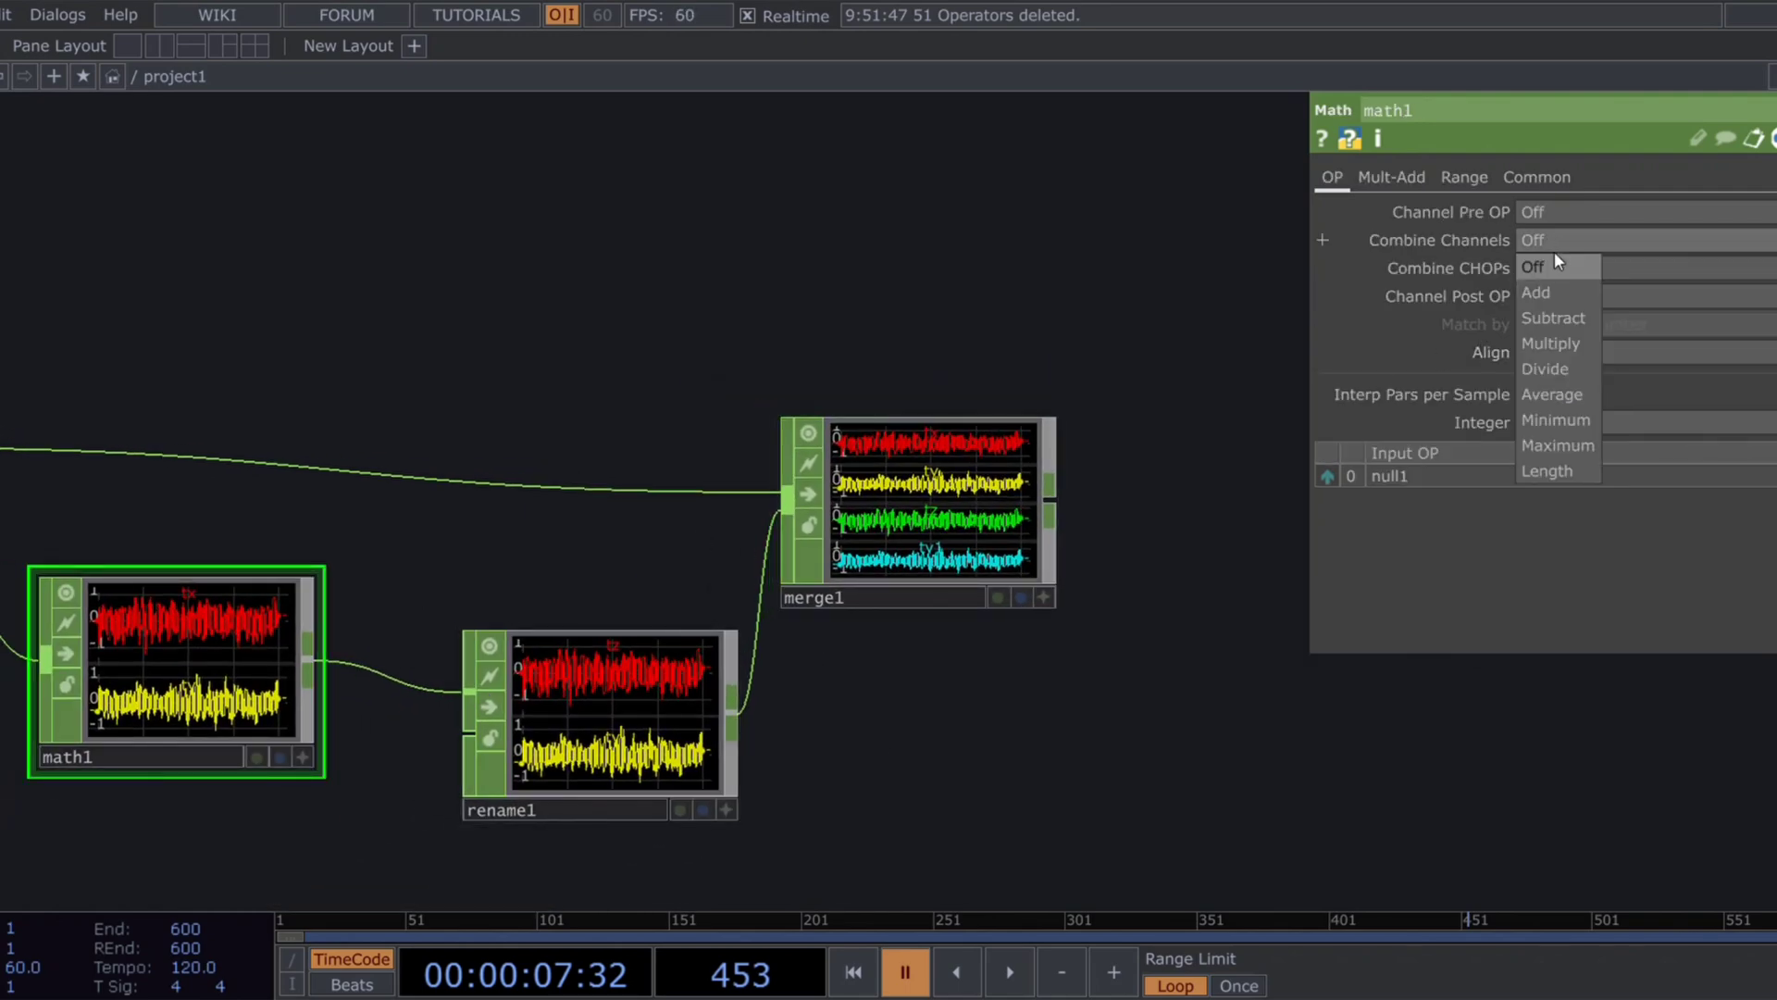
click(1531, 296)
Step: Add an Info CHOP above merge1 and assign merge1 as its operator
drag(1166, 602, 592, 706)
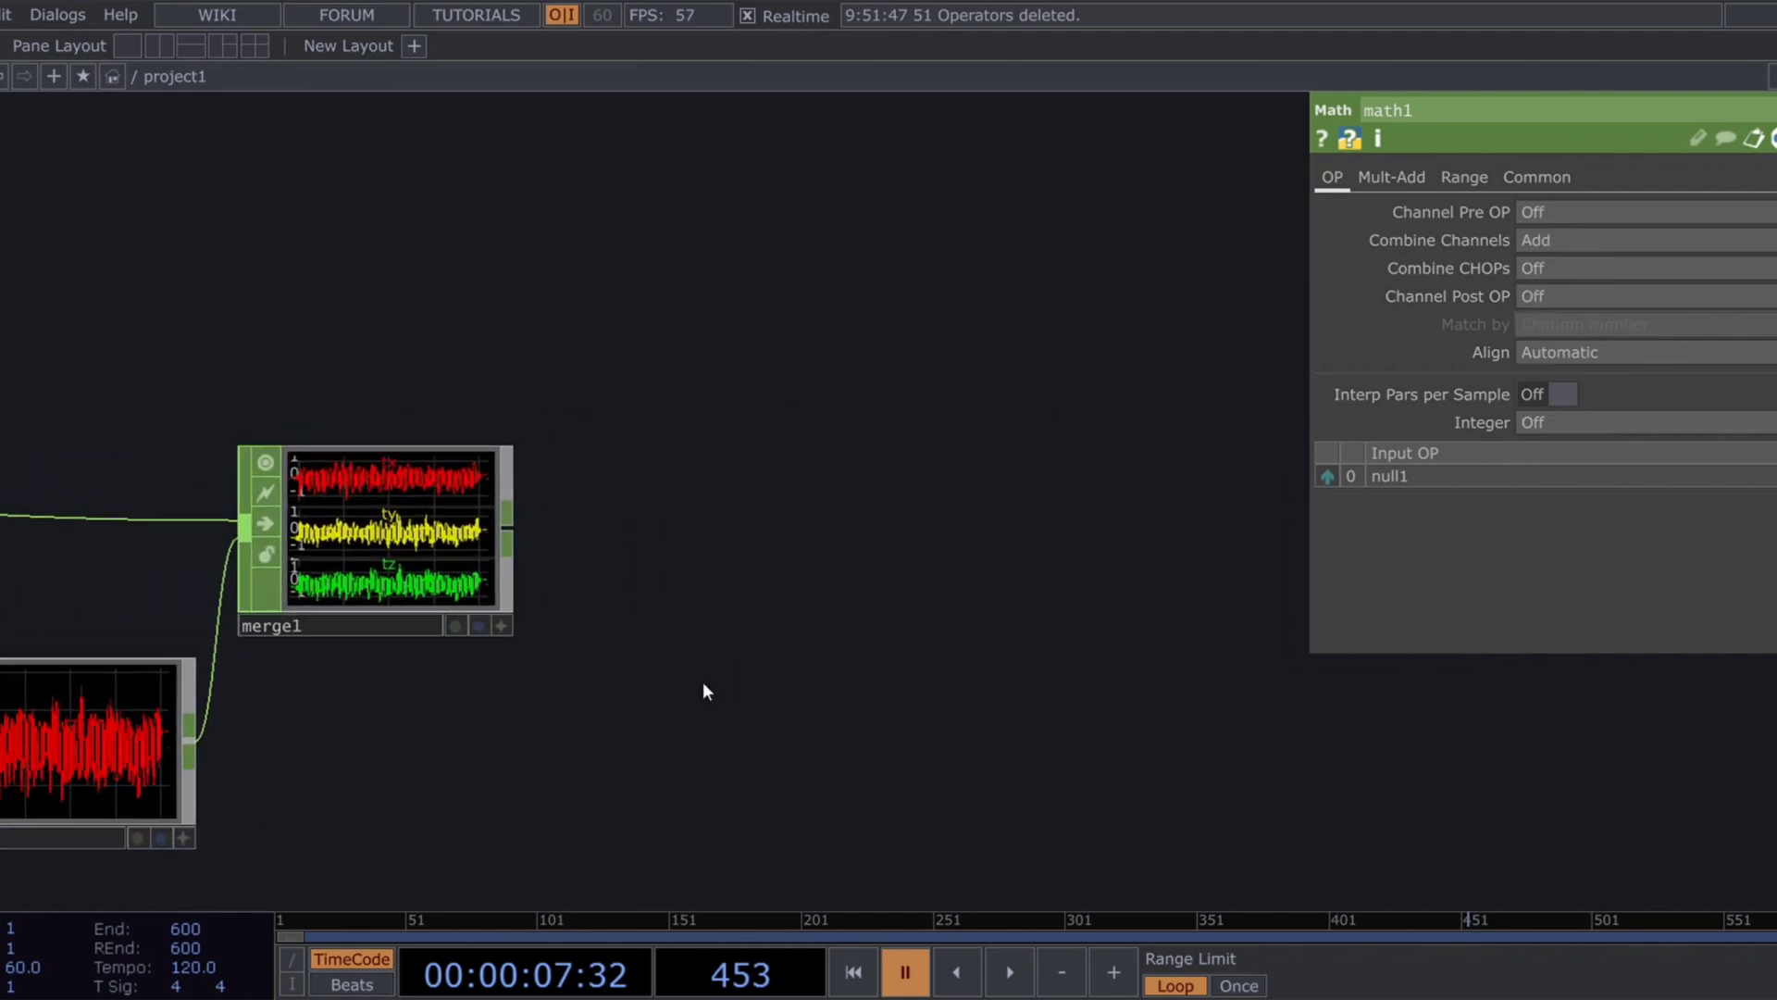
drag(675, 597, 660, 689)
drag(750, 630, 804, 817)
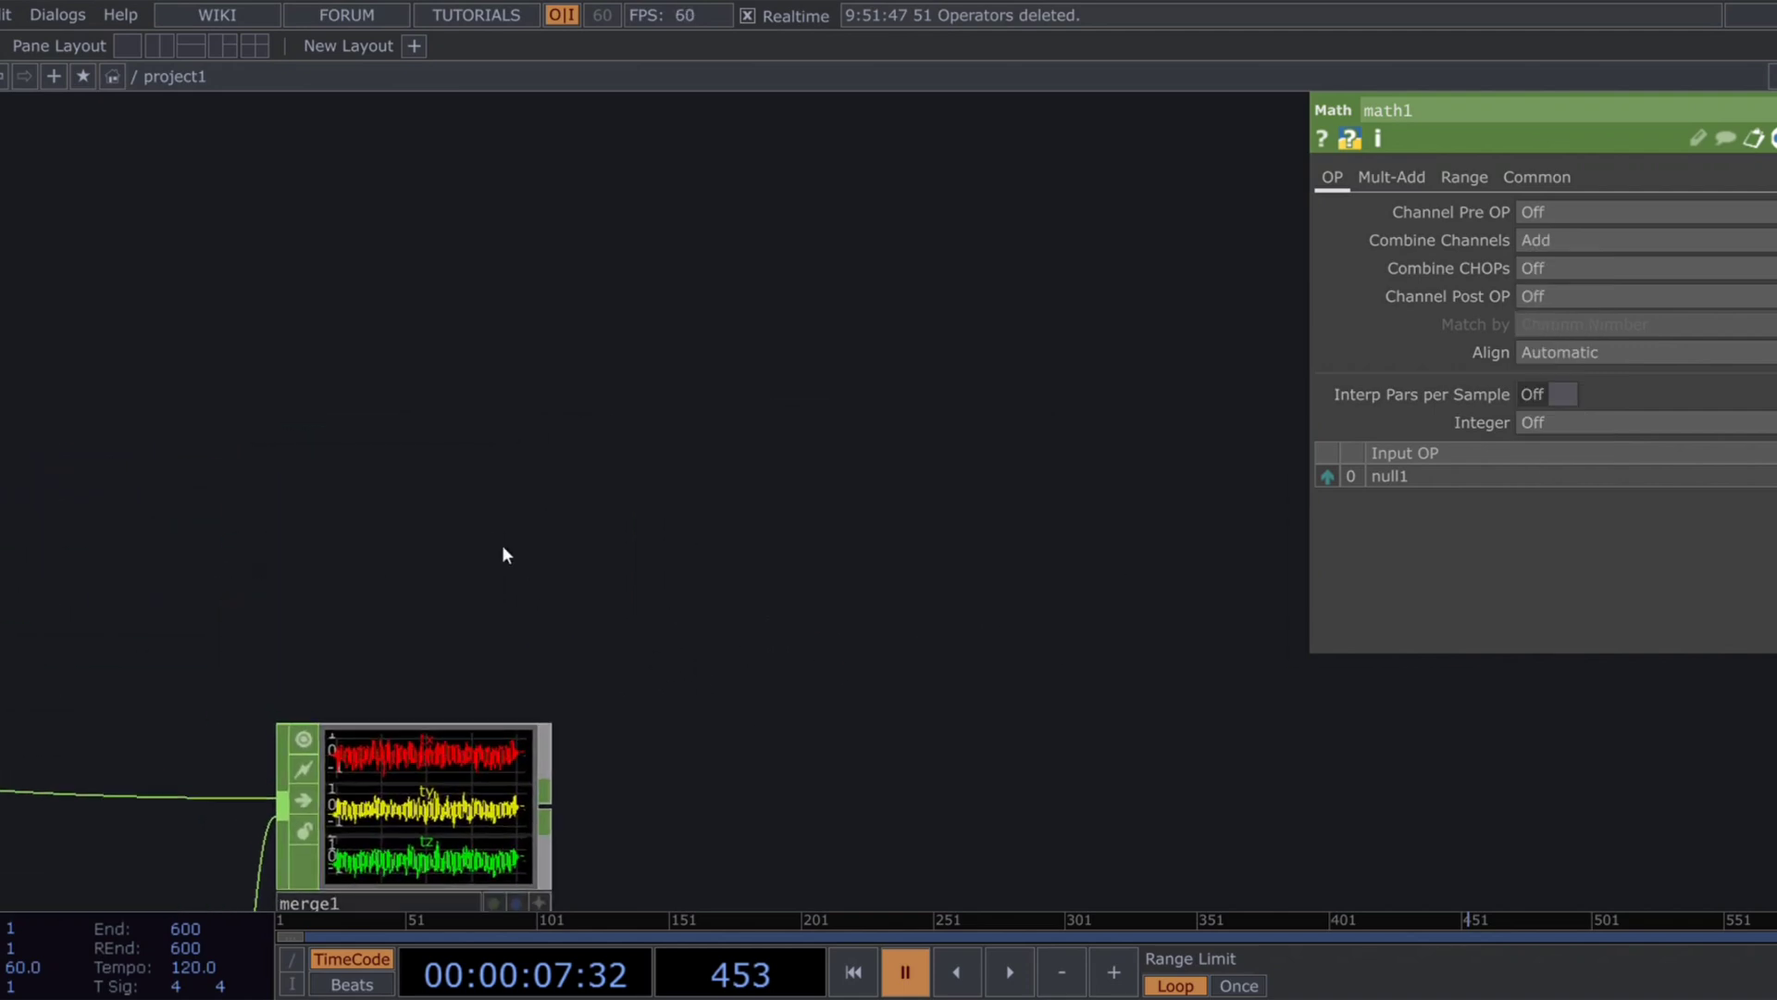
click(428, 452)
click(467, 448)
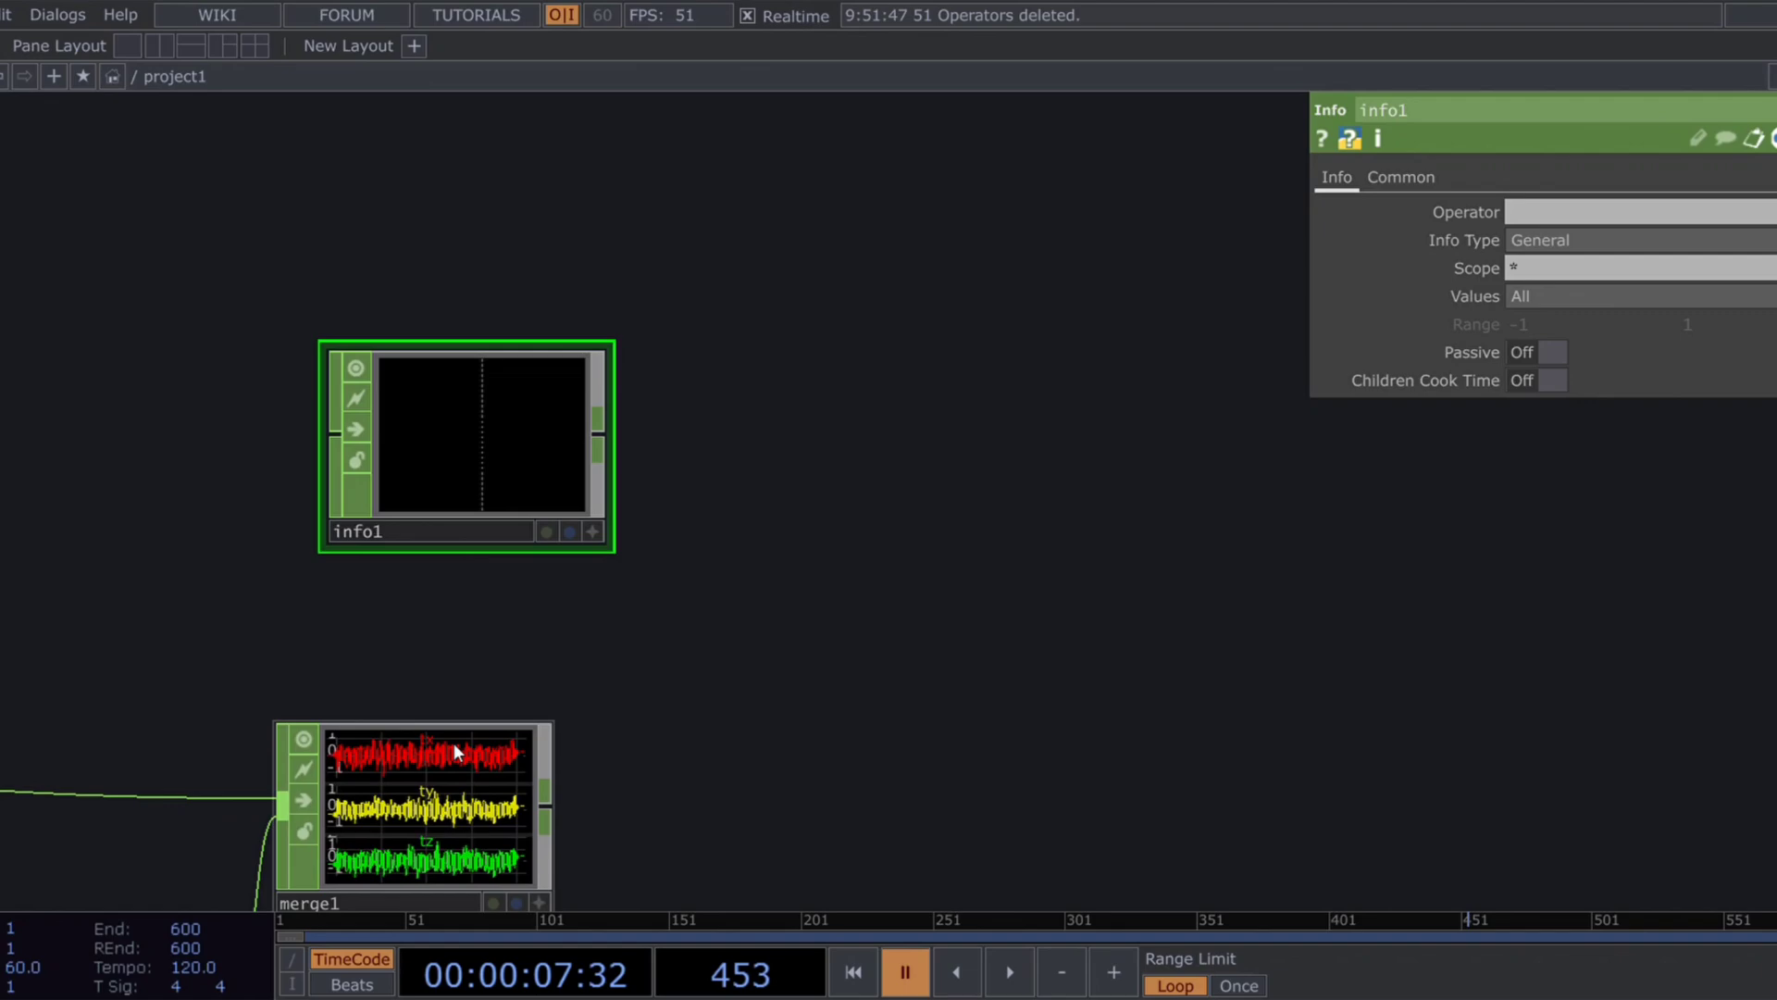
drag(455, 752, 505, 435)
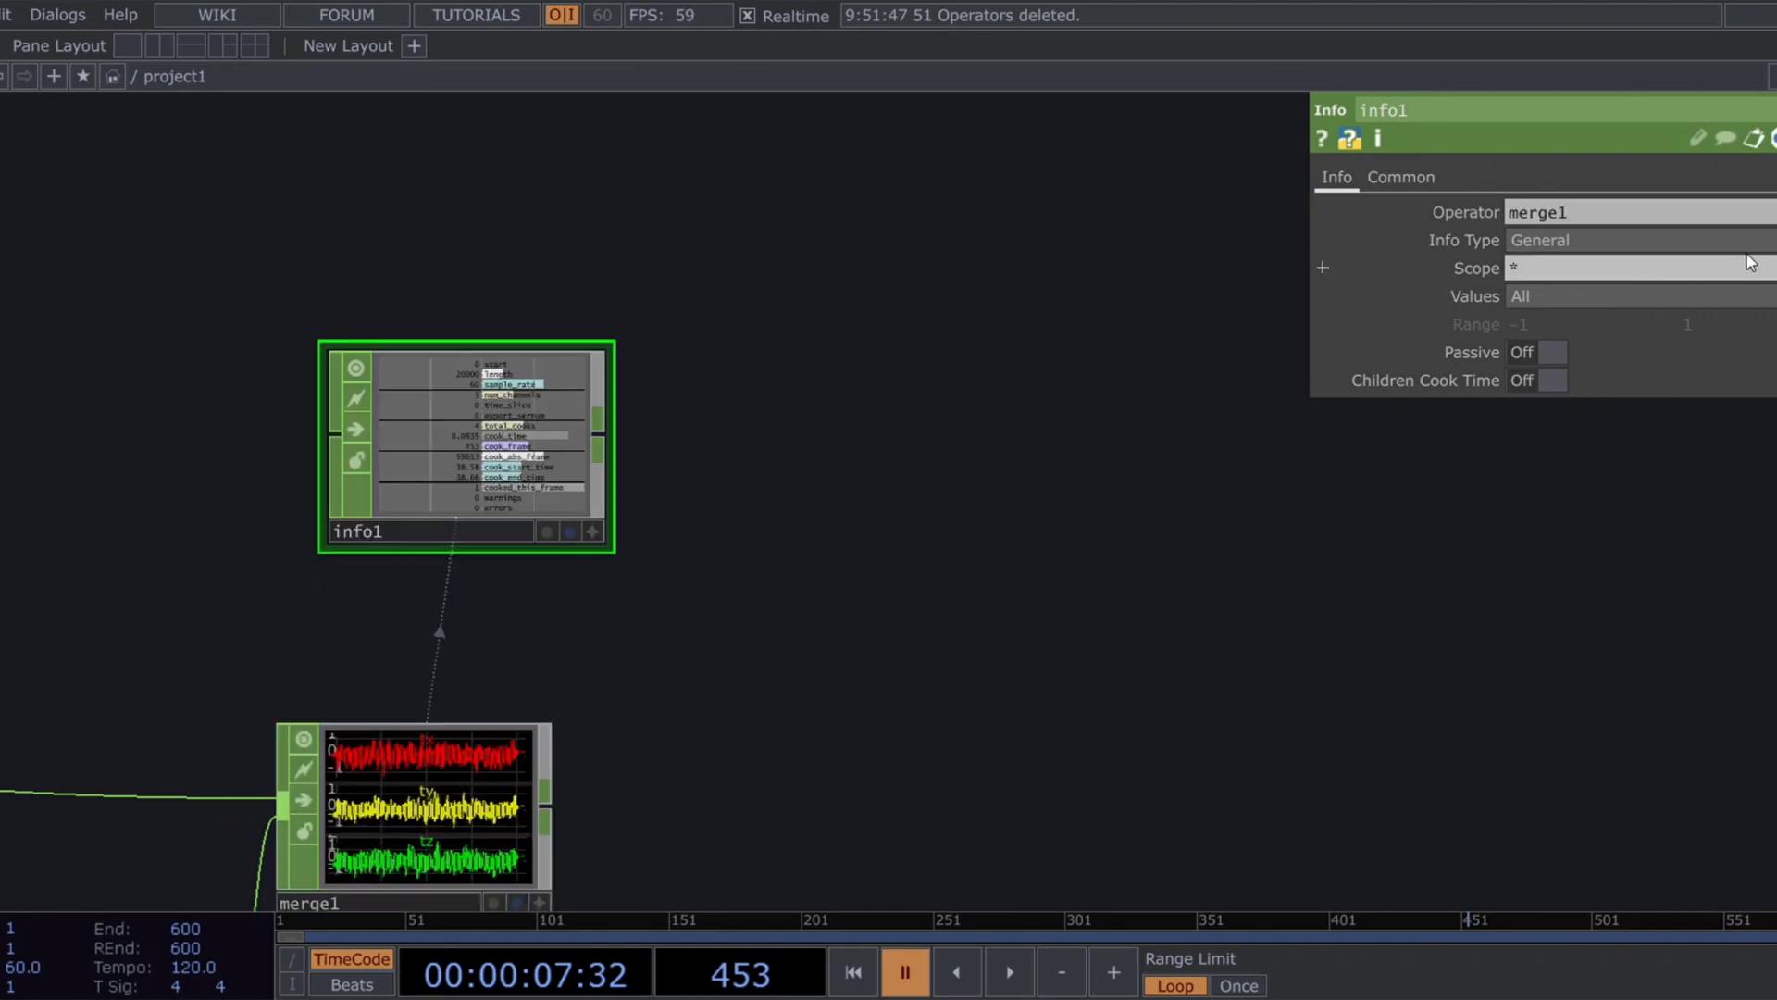
Step: Limit the Info CHOP's scope to the length channel
click(1773, 269)
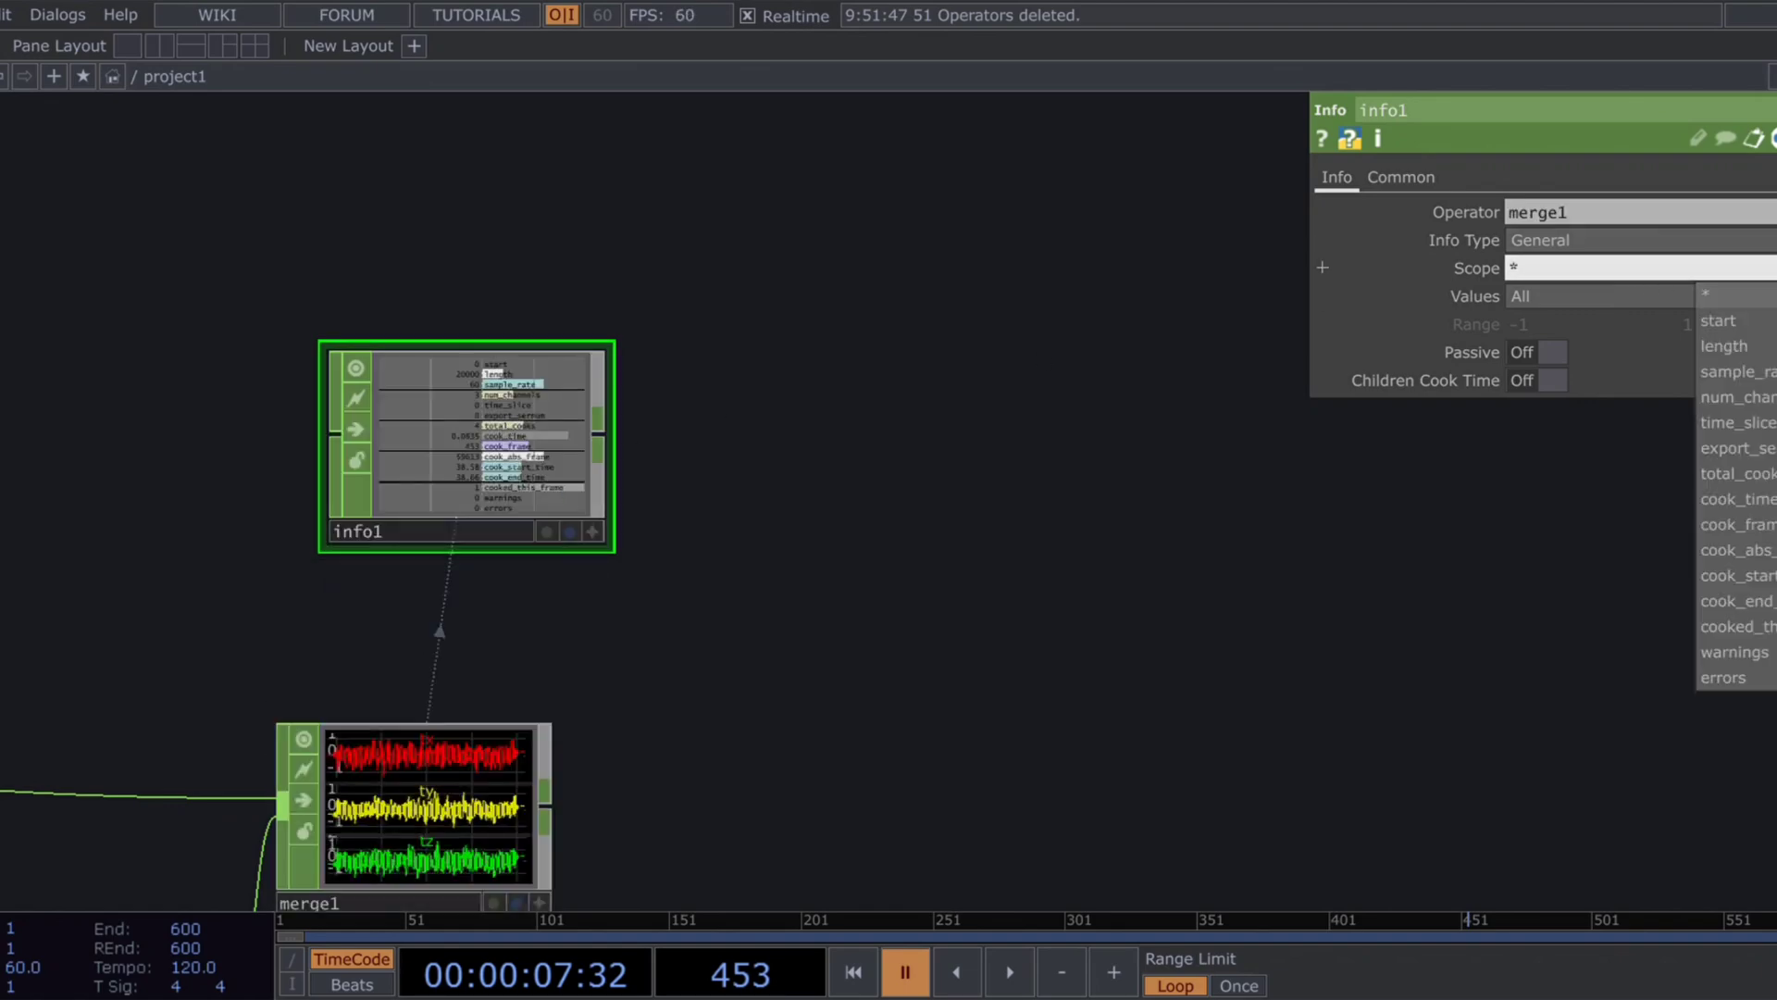
click(1748, 347)
drag(912, 527, 969, 453)
key(h)
key(h)
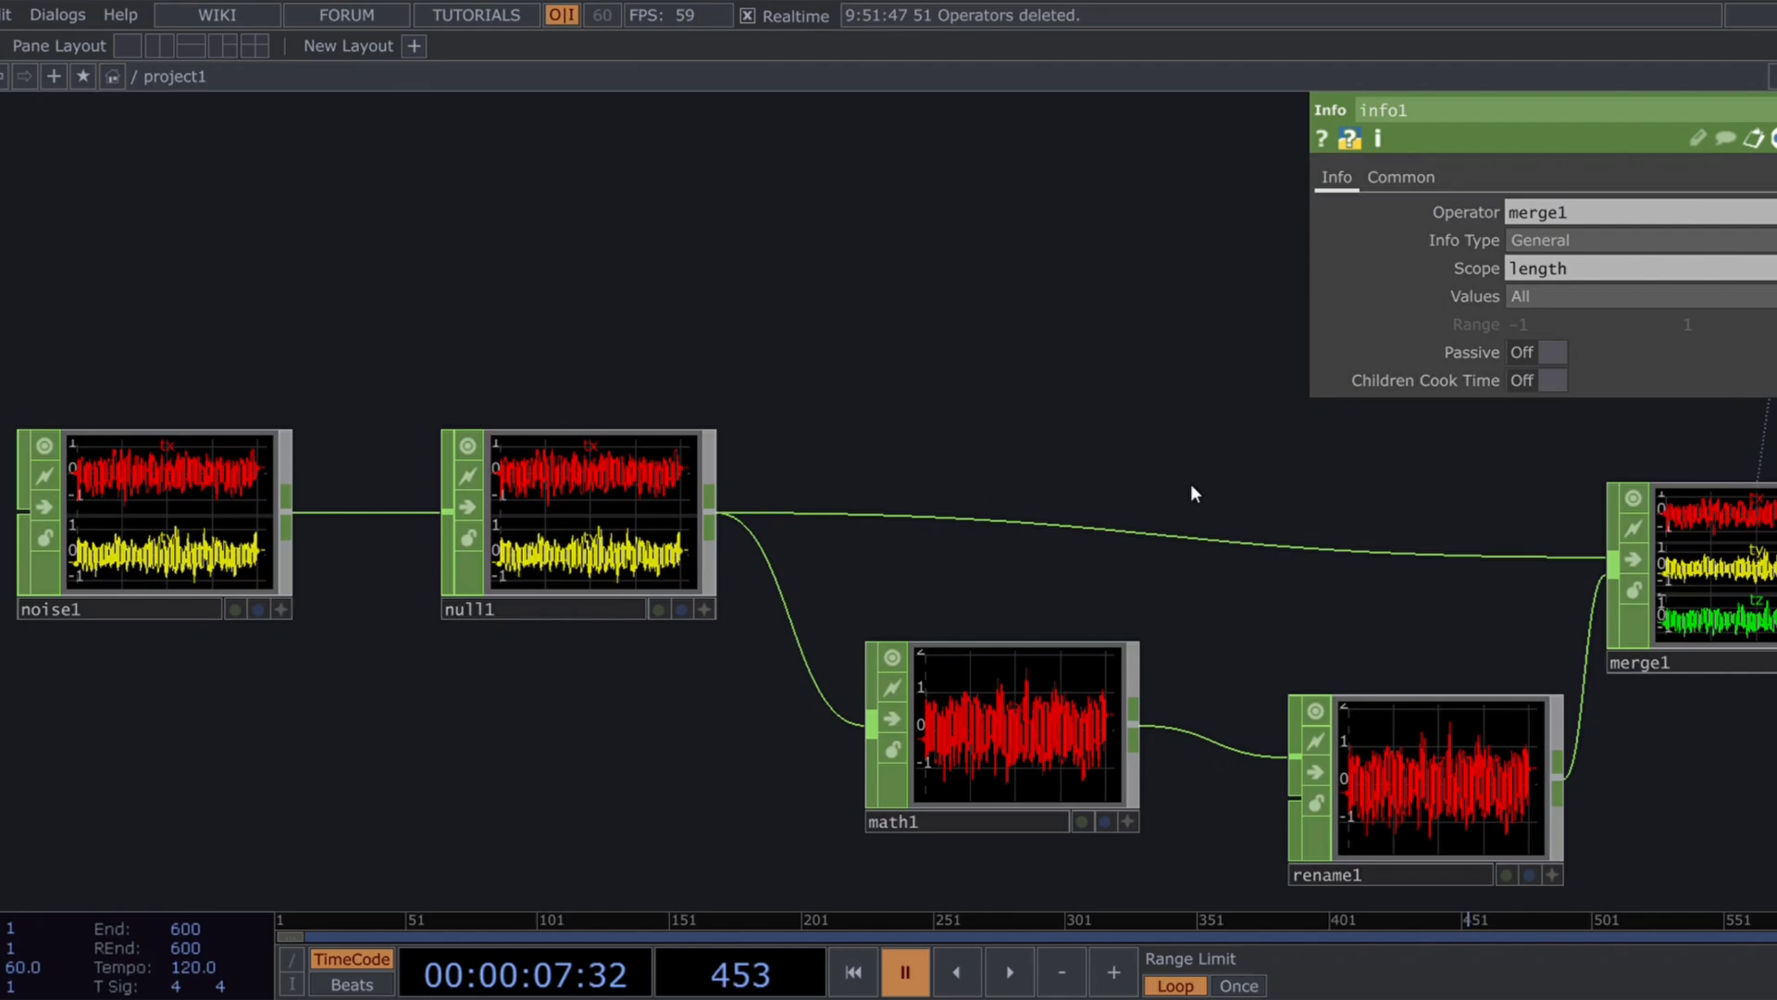
key(u)
scroll(1142, 511, up, 5)
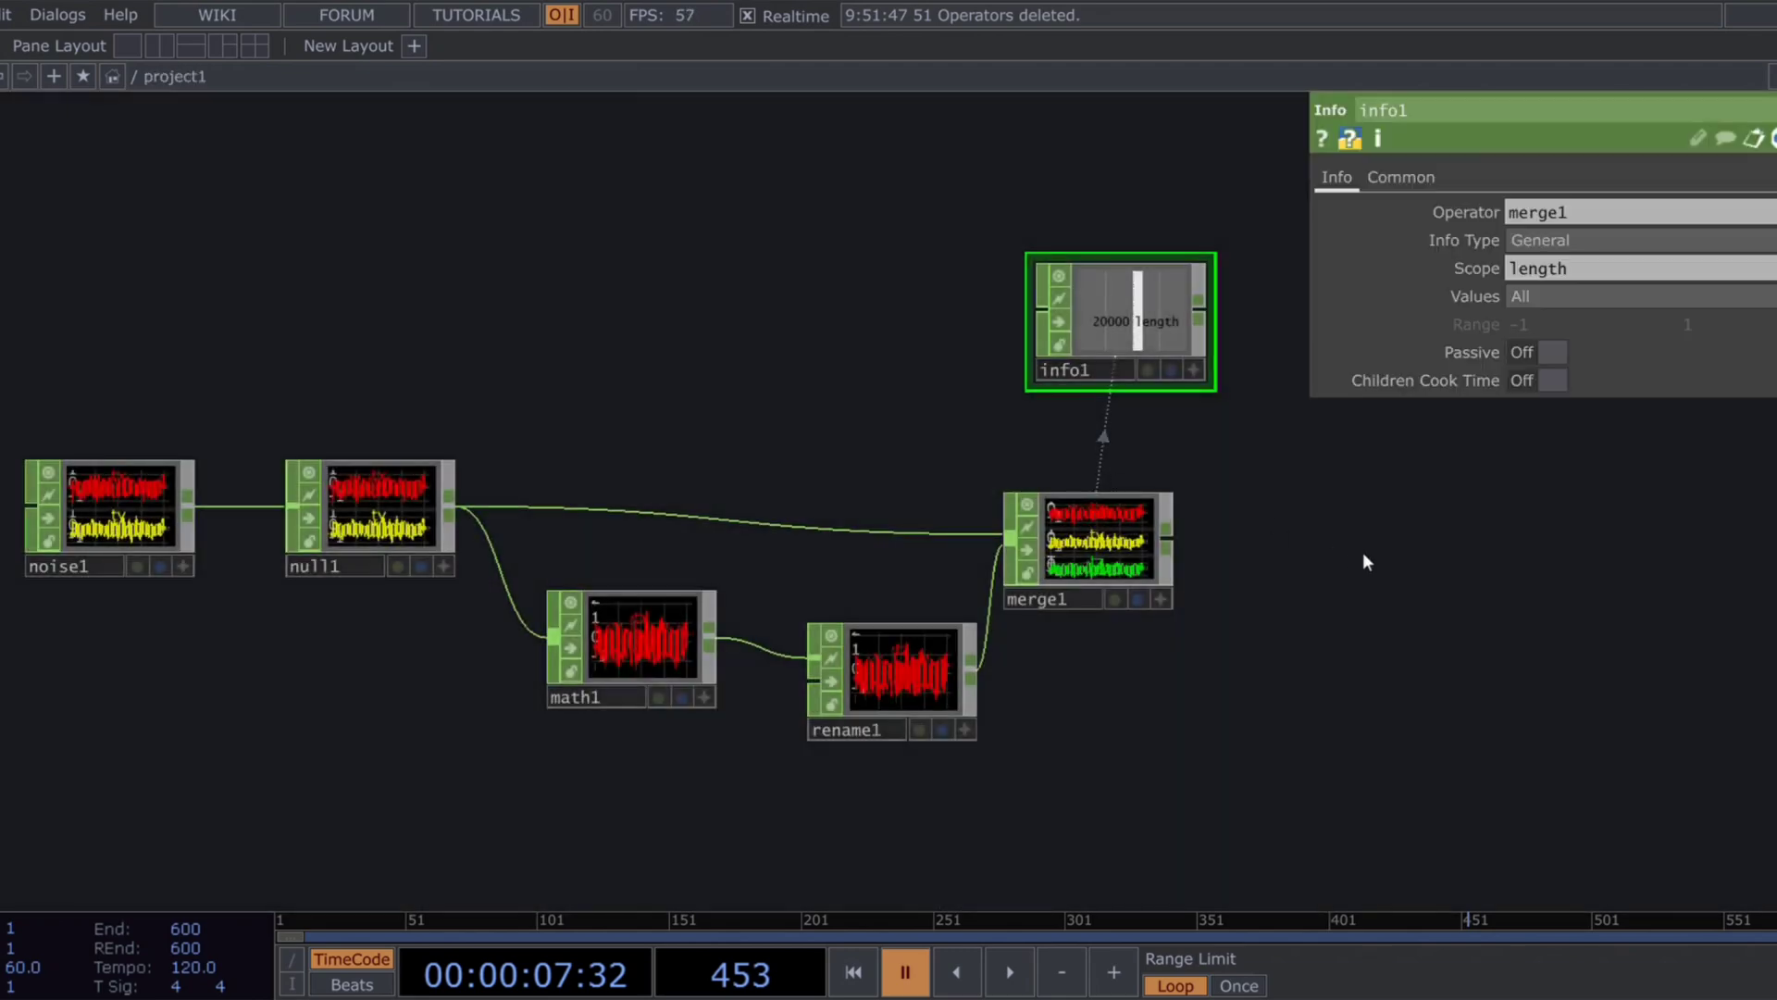
Step: Add a Sphere SOP in the empty area below the noise channel chain
drag(1362, 552, 835, 497)
mouse_move(930, 594)
mouse_down()
mouse_move(885, 559)
mouse_move(942, 581)
mouse_up()
scroll(887, 559, down, 4)
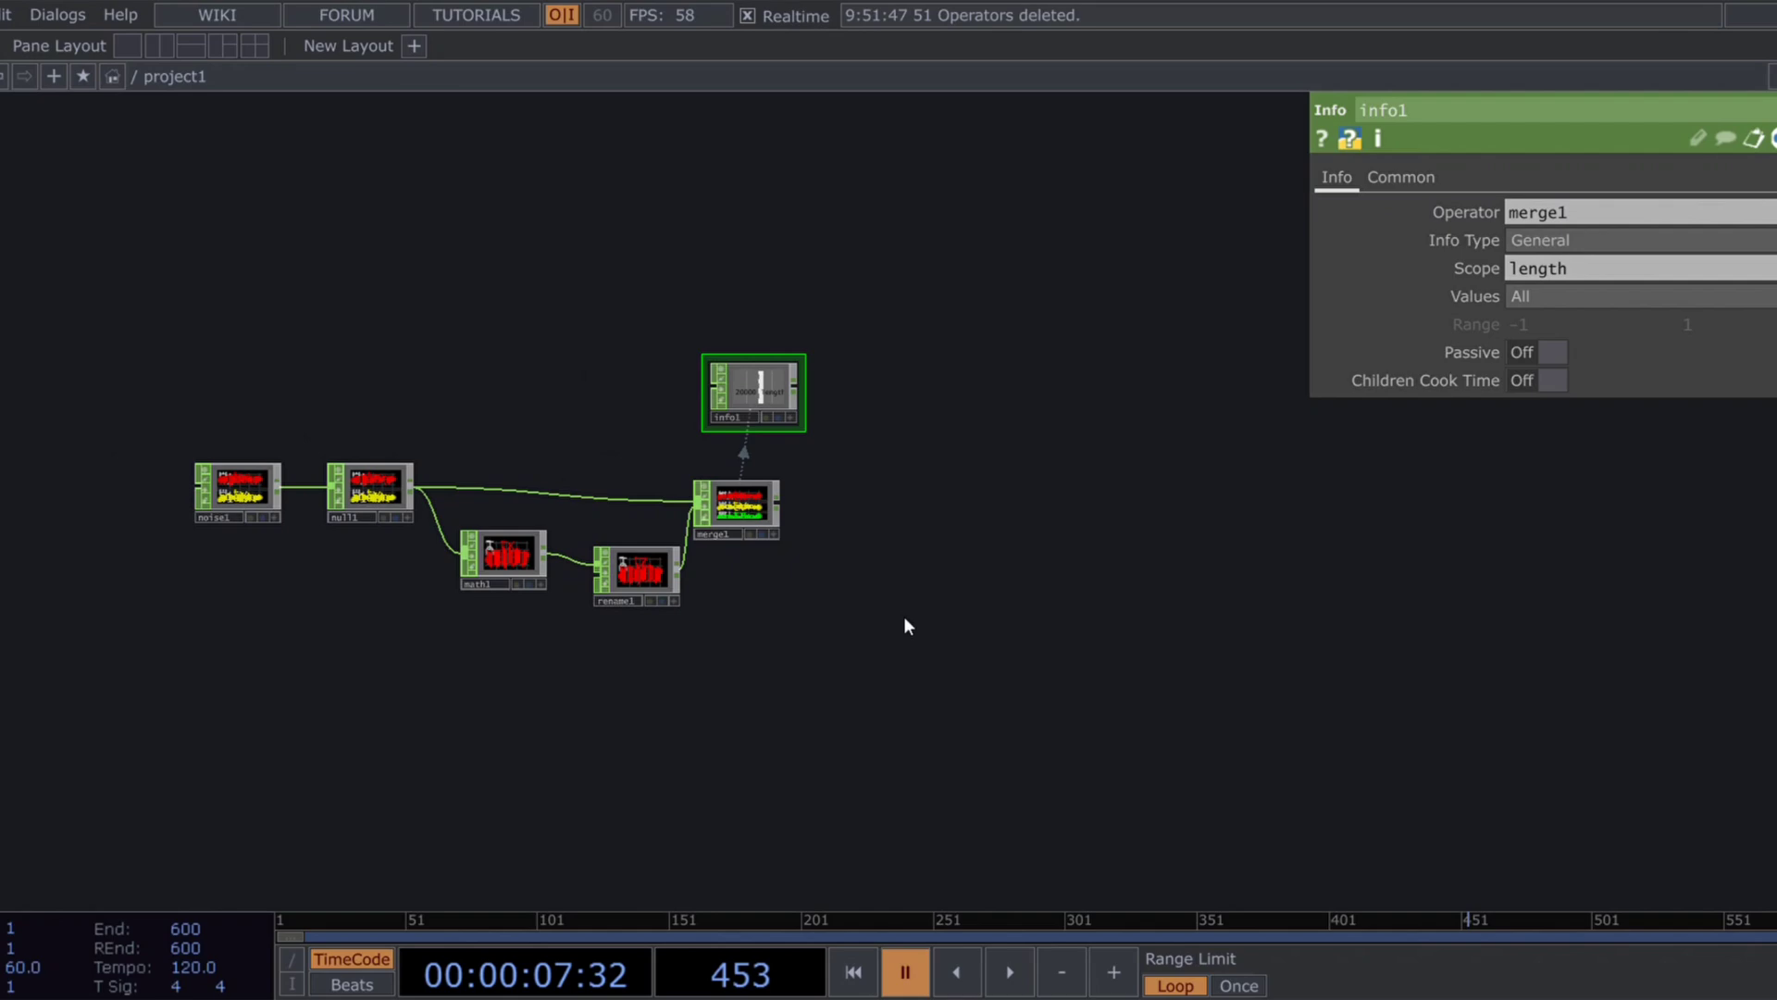
drag(873, 664, 795, 613)
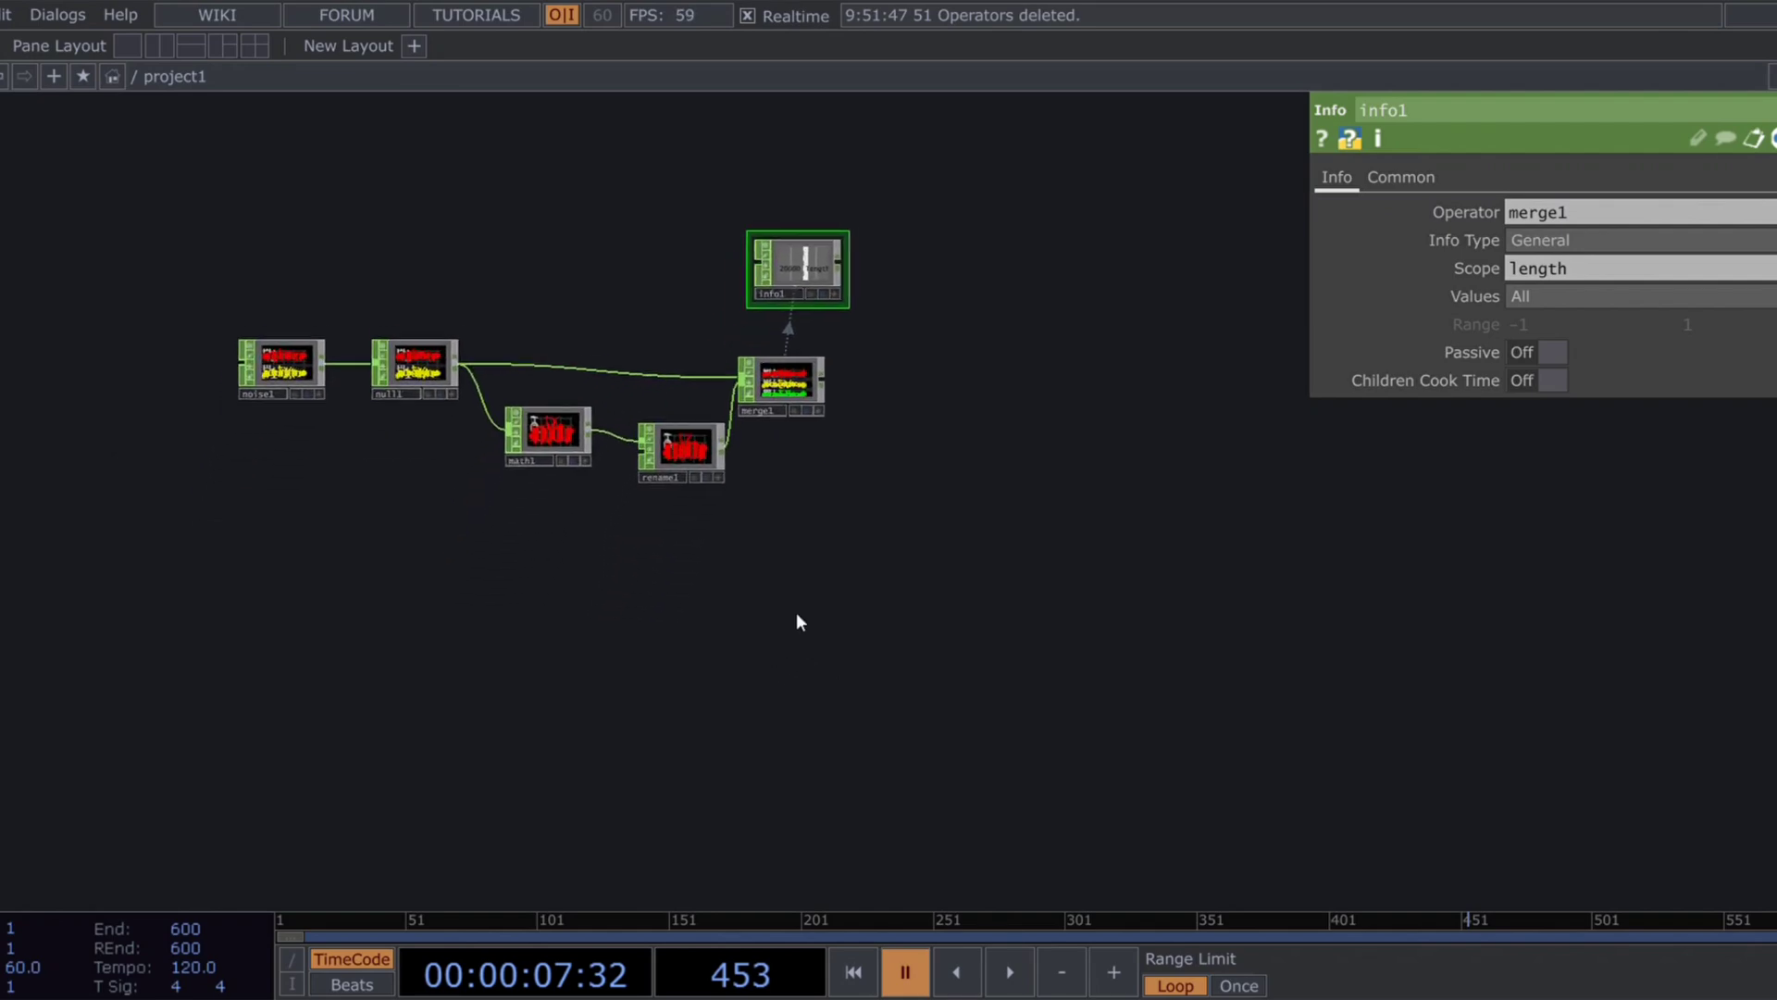
drag(796, 612, 803, 595)
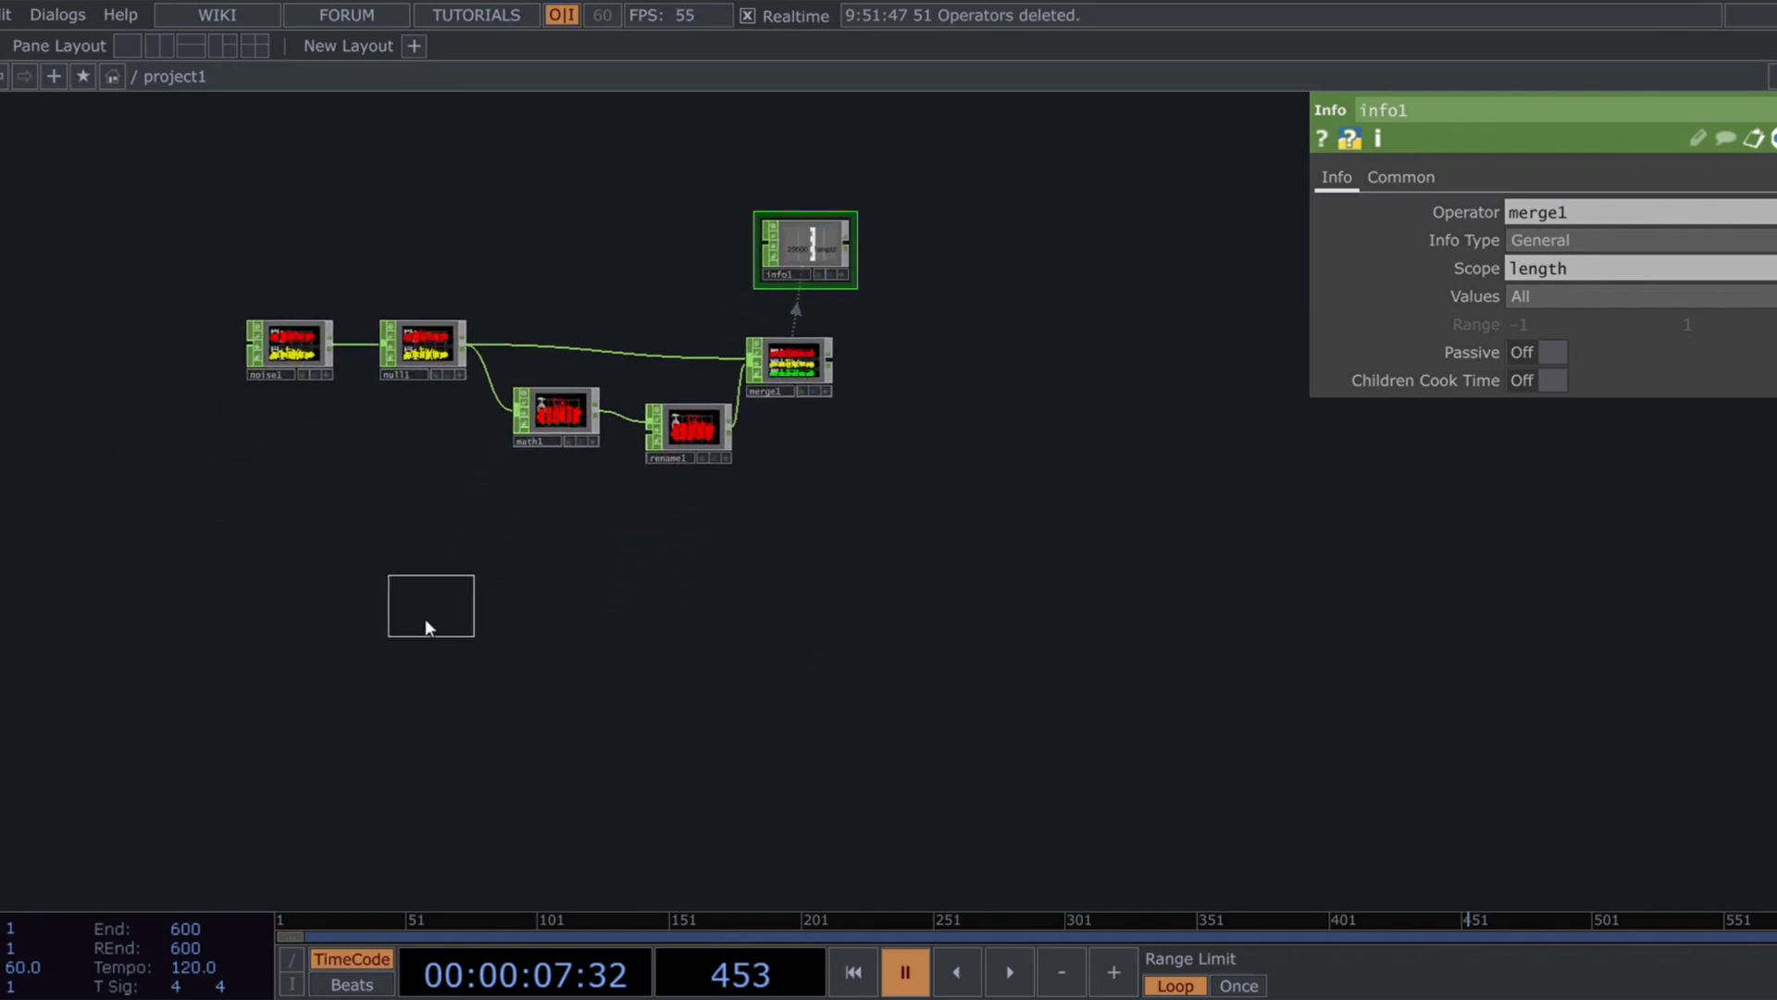
click(425, 620)
scroll(425, 620, up, 5)
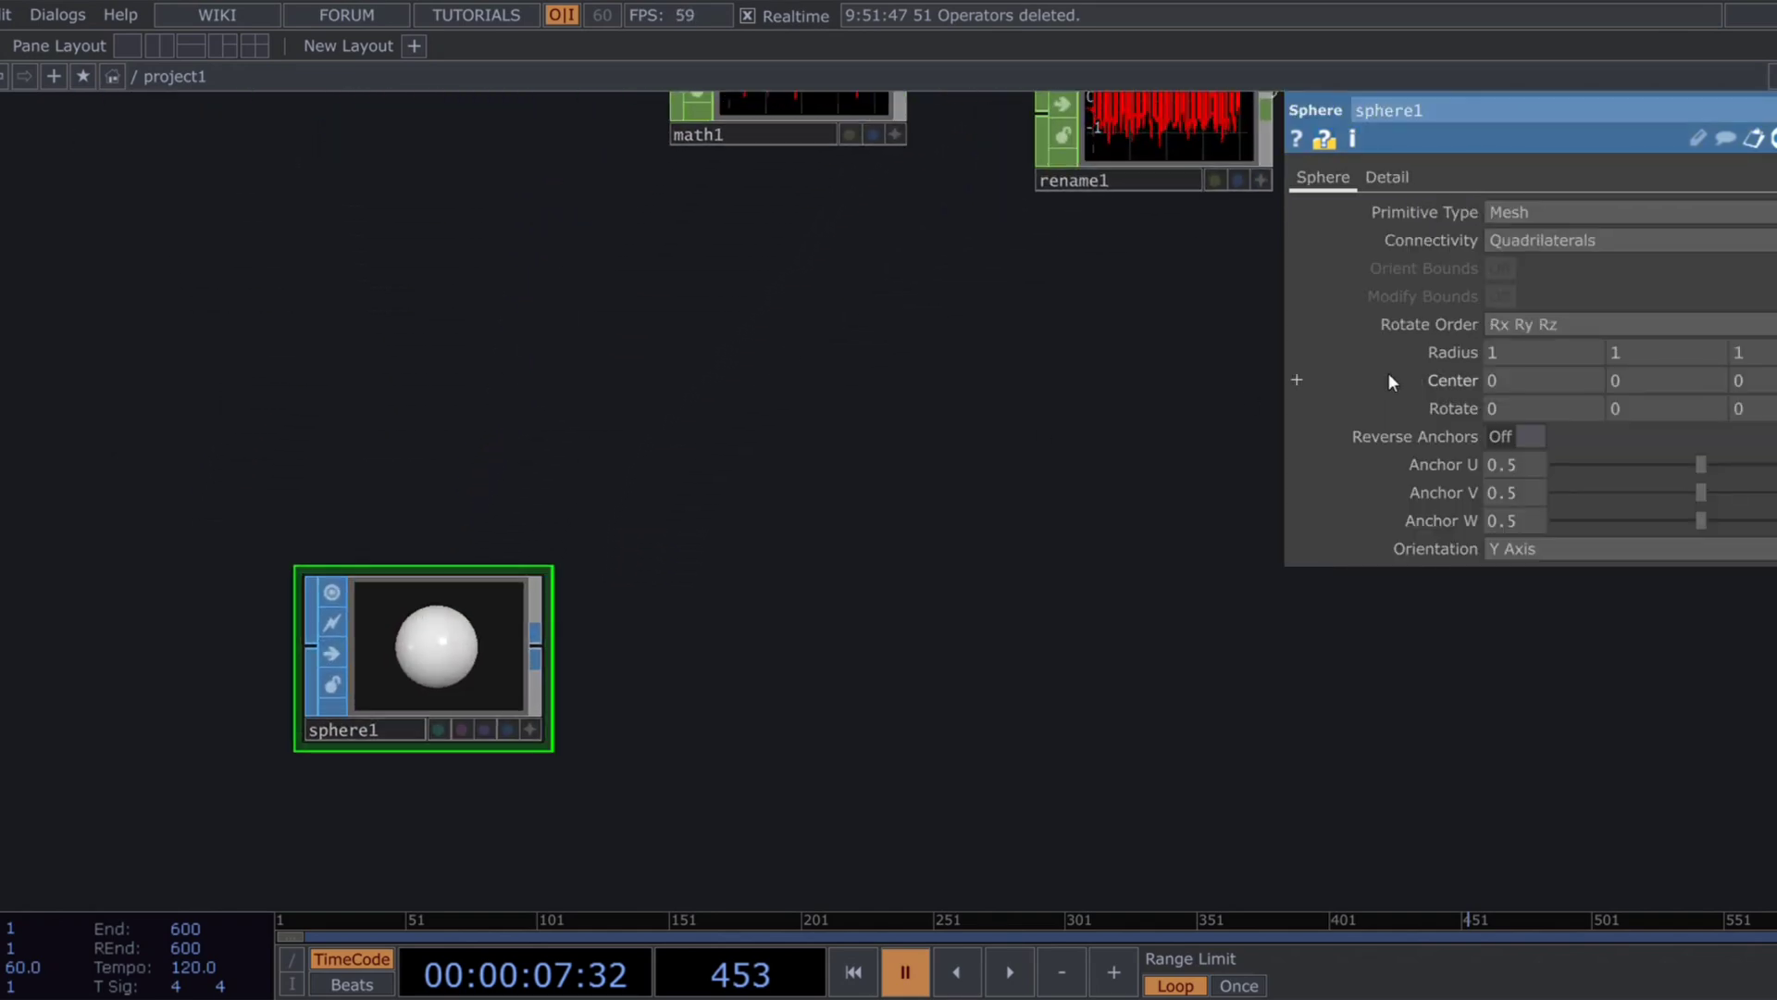
Step: Set the sphere's detail to 100 rows and 100 columns
click(1381, 176)
text(100)
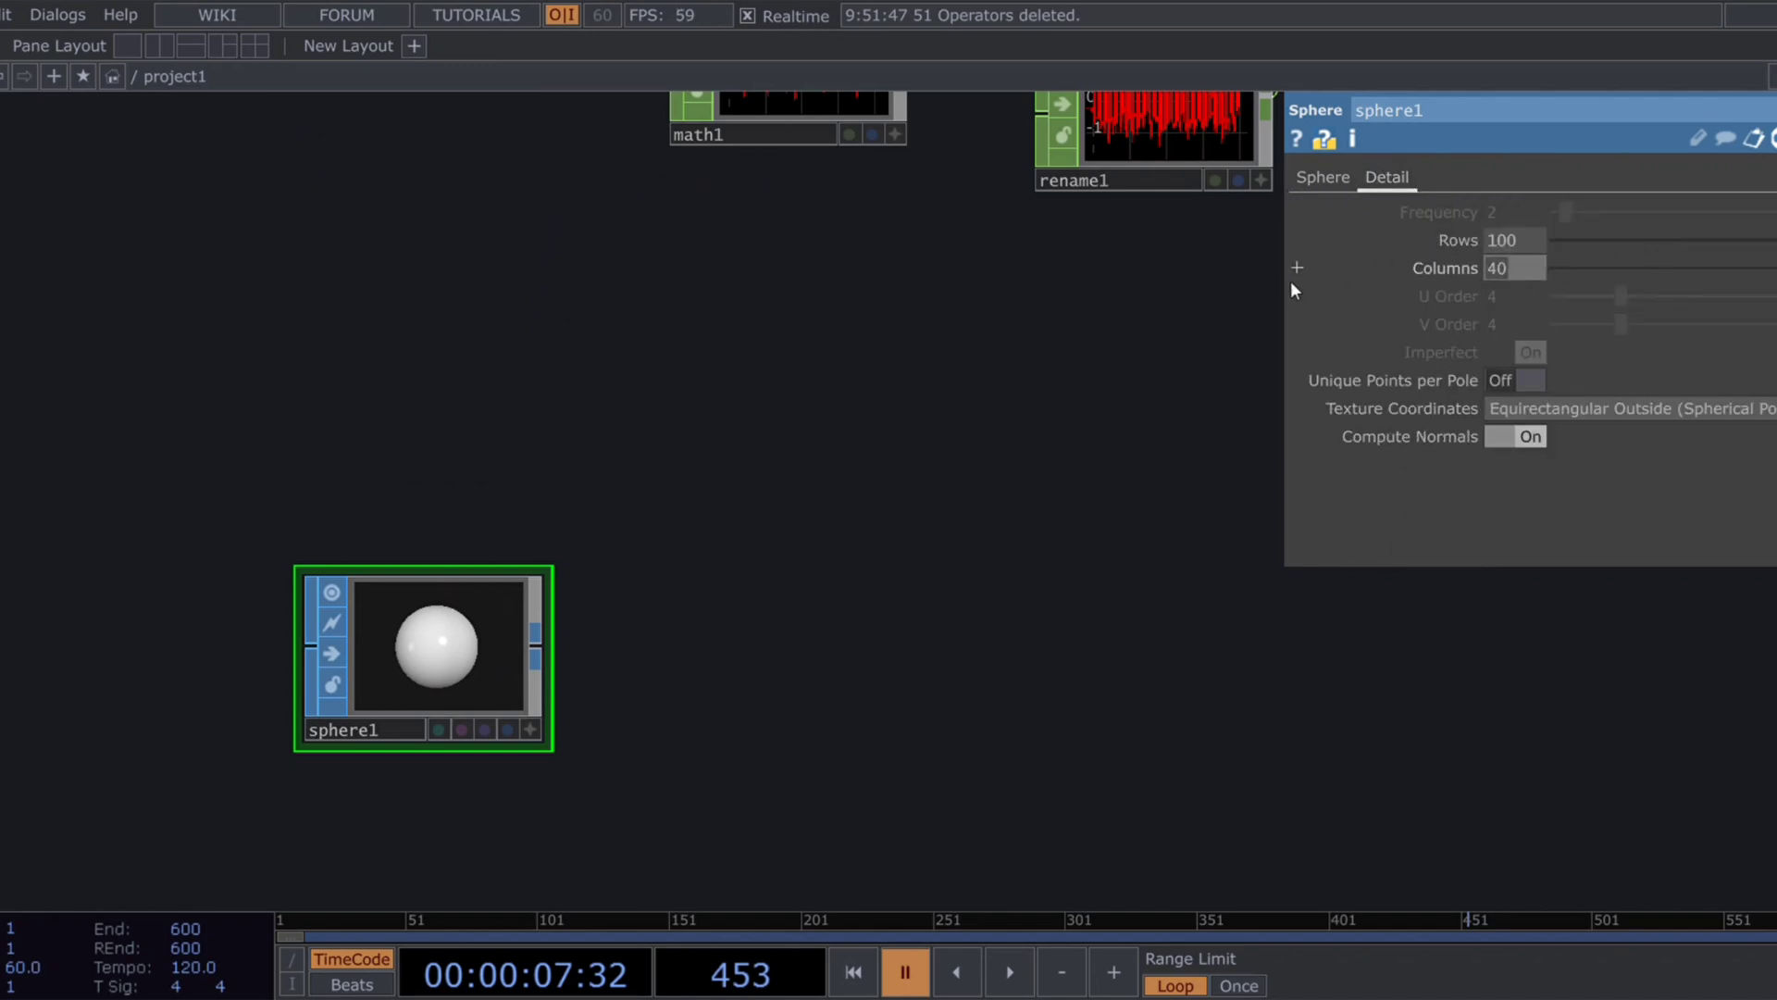
text(100)
middle_drag(1107, 420, 1113, 432)
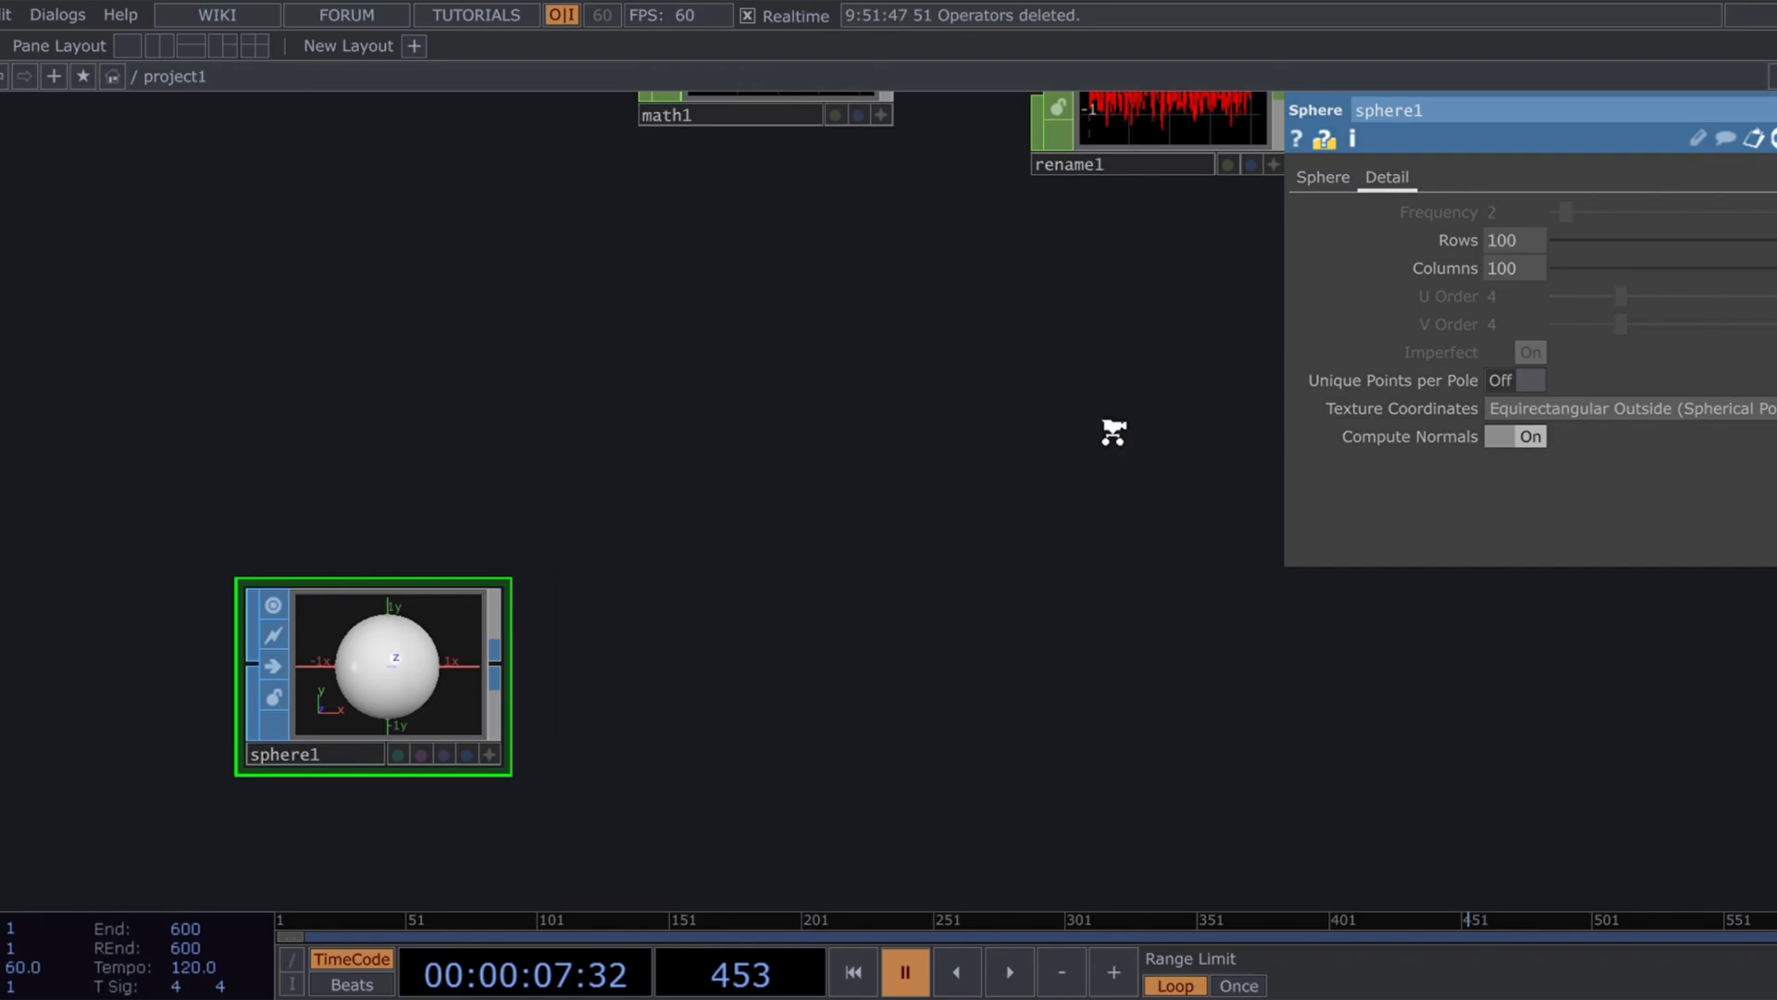
Step: Turn off the node viewers of the noise chain operators and sphere1
scroll(972, 623, down, 5)
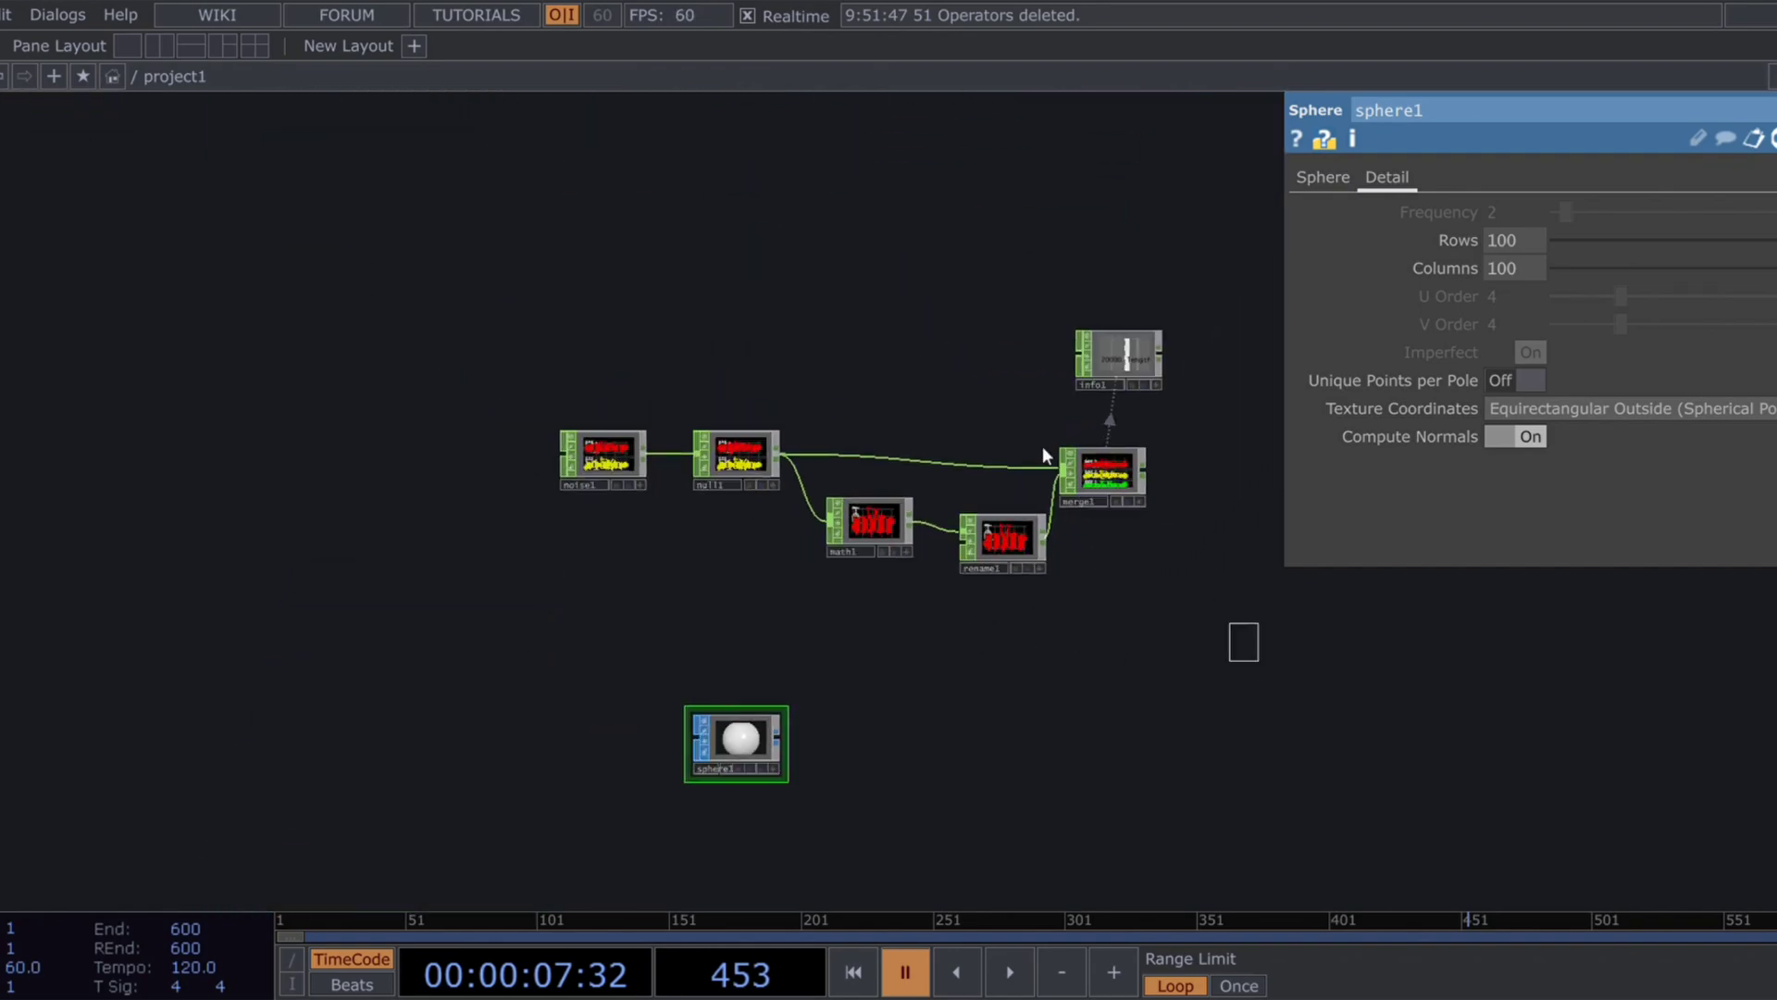
drag(1042, 446, 541, 198)
middle_drag(569, 445, 592, 424)
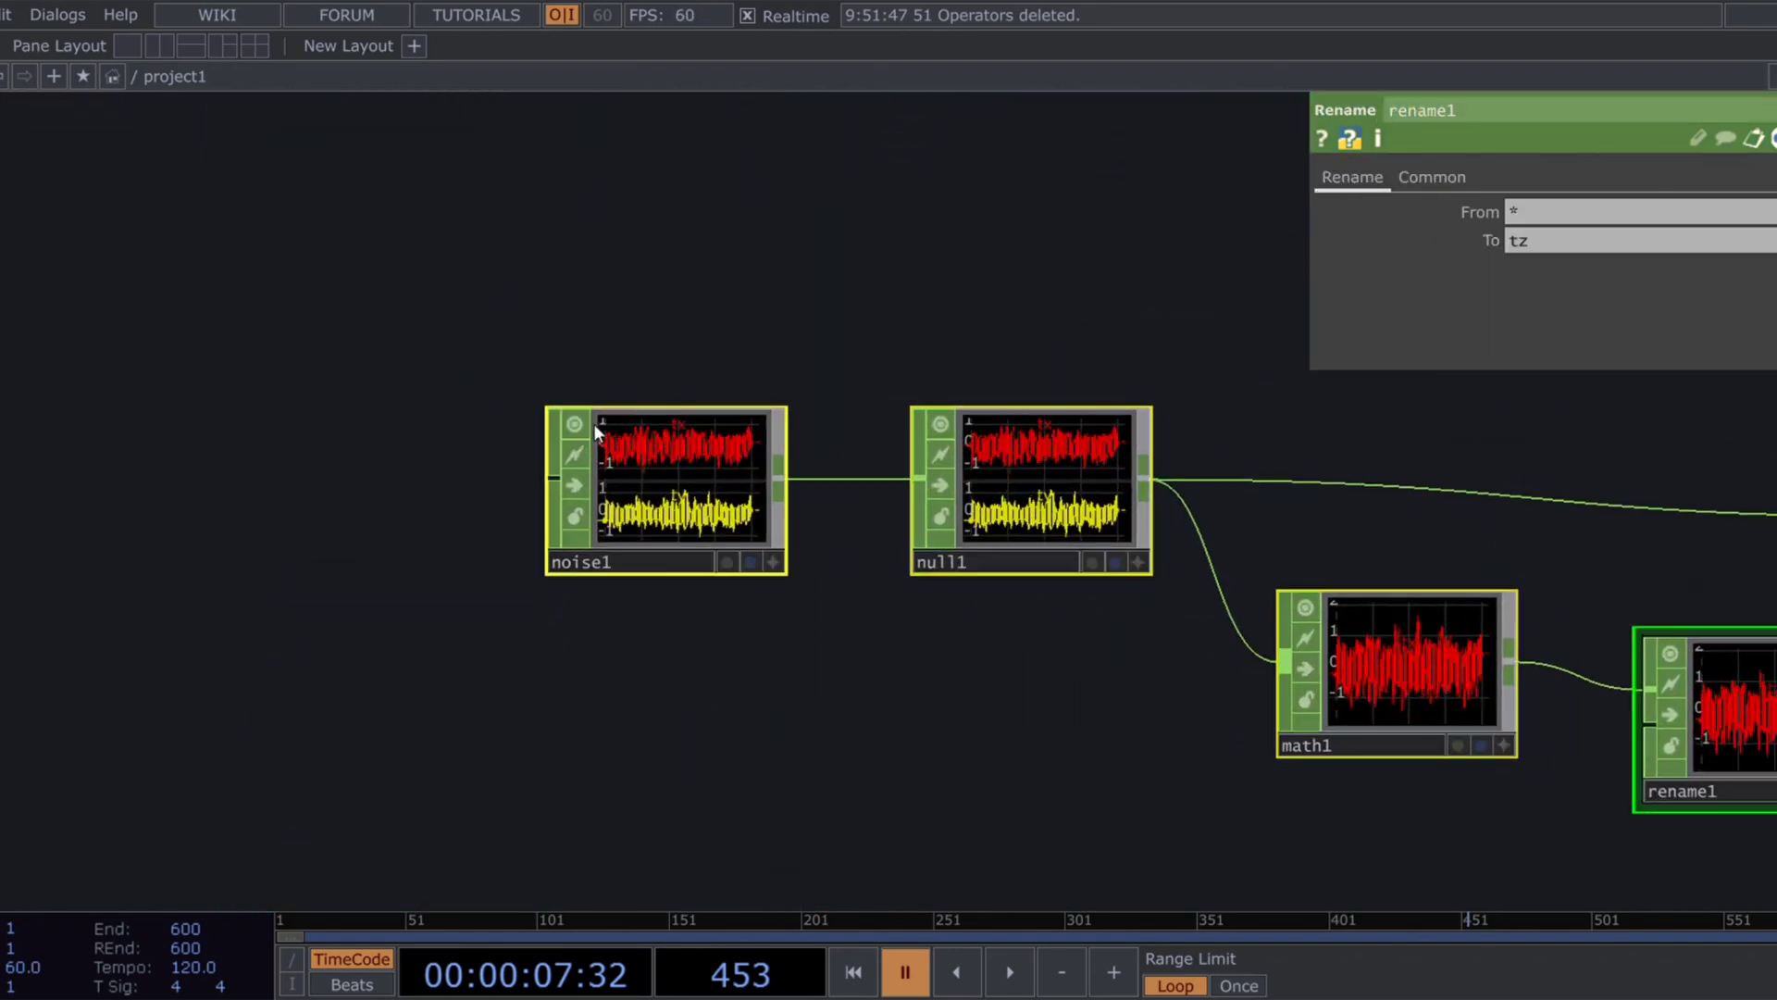
click(572, 421)
middle_drag(959, 643, 1026, 713)
drag(1062, 776, 766, 308)
click(766, 577)
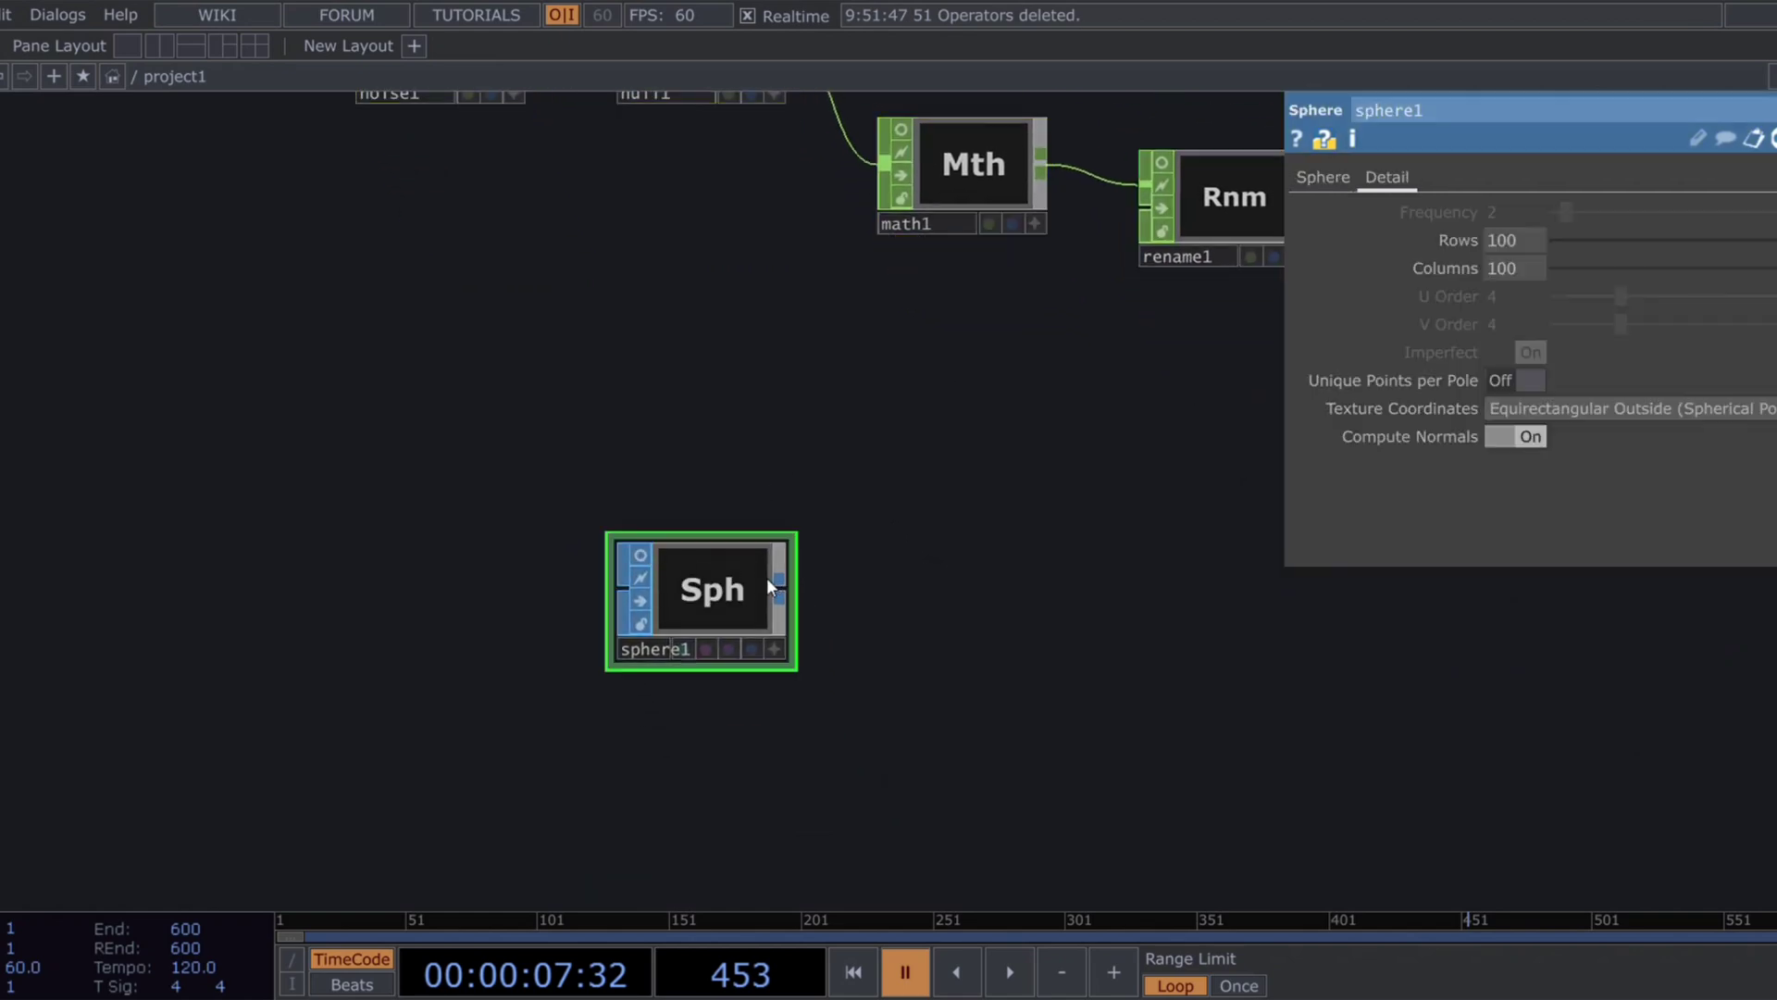
Step: Add a Null SOP connected to sphere1's output
right_click(774, 595)
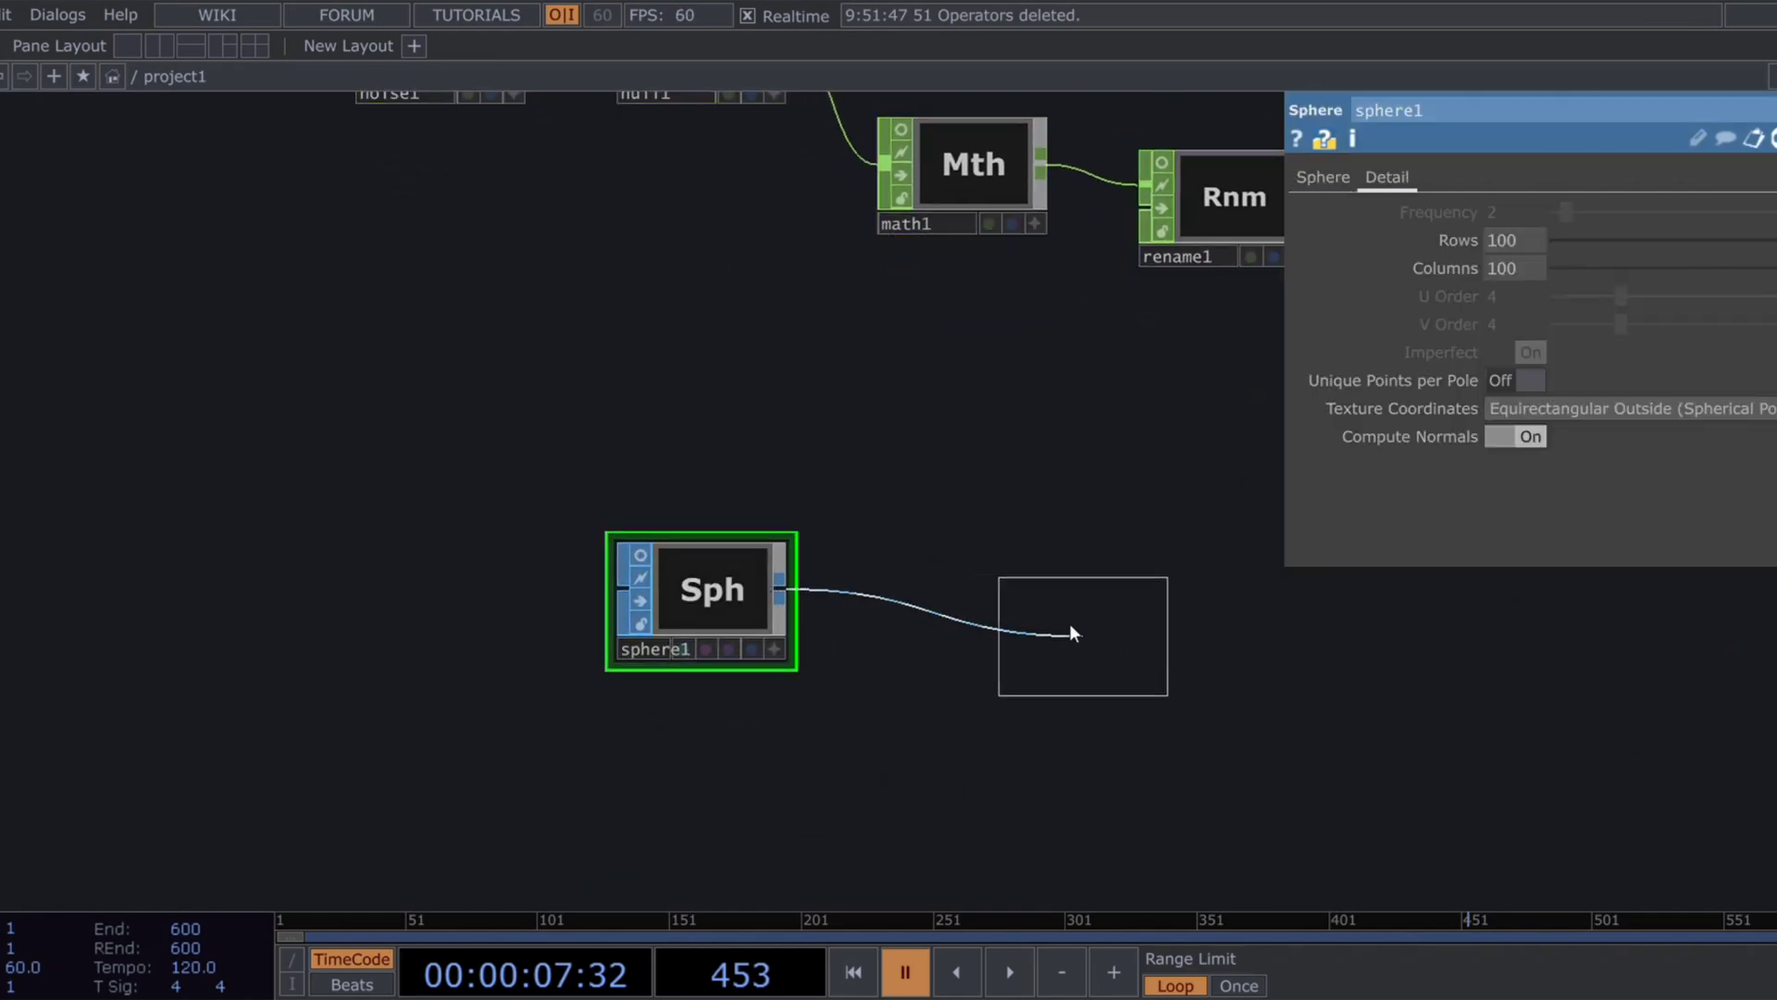
click(929, 595)
drag(1088, 683, 698, 567)
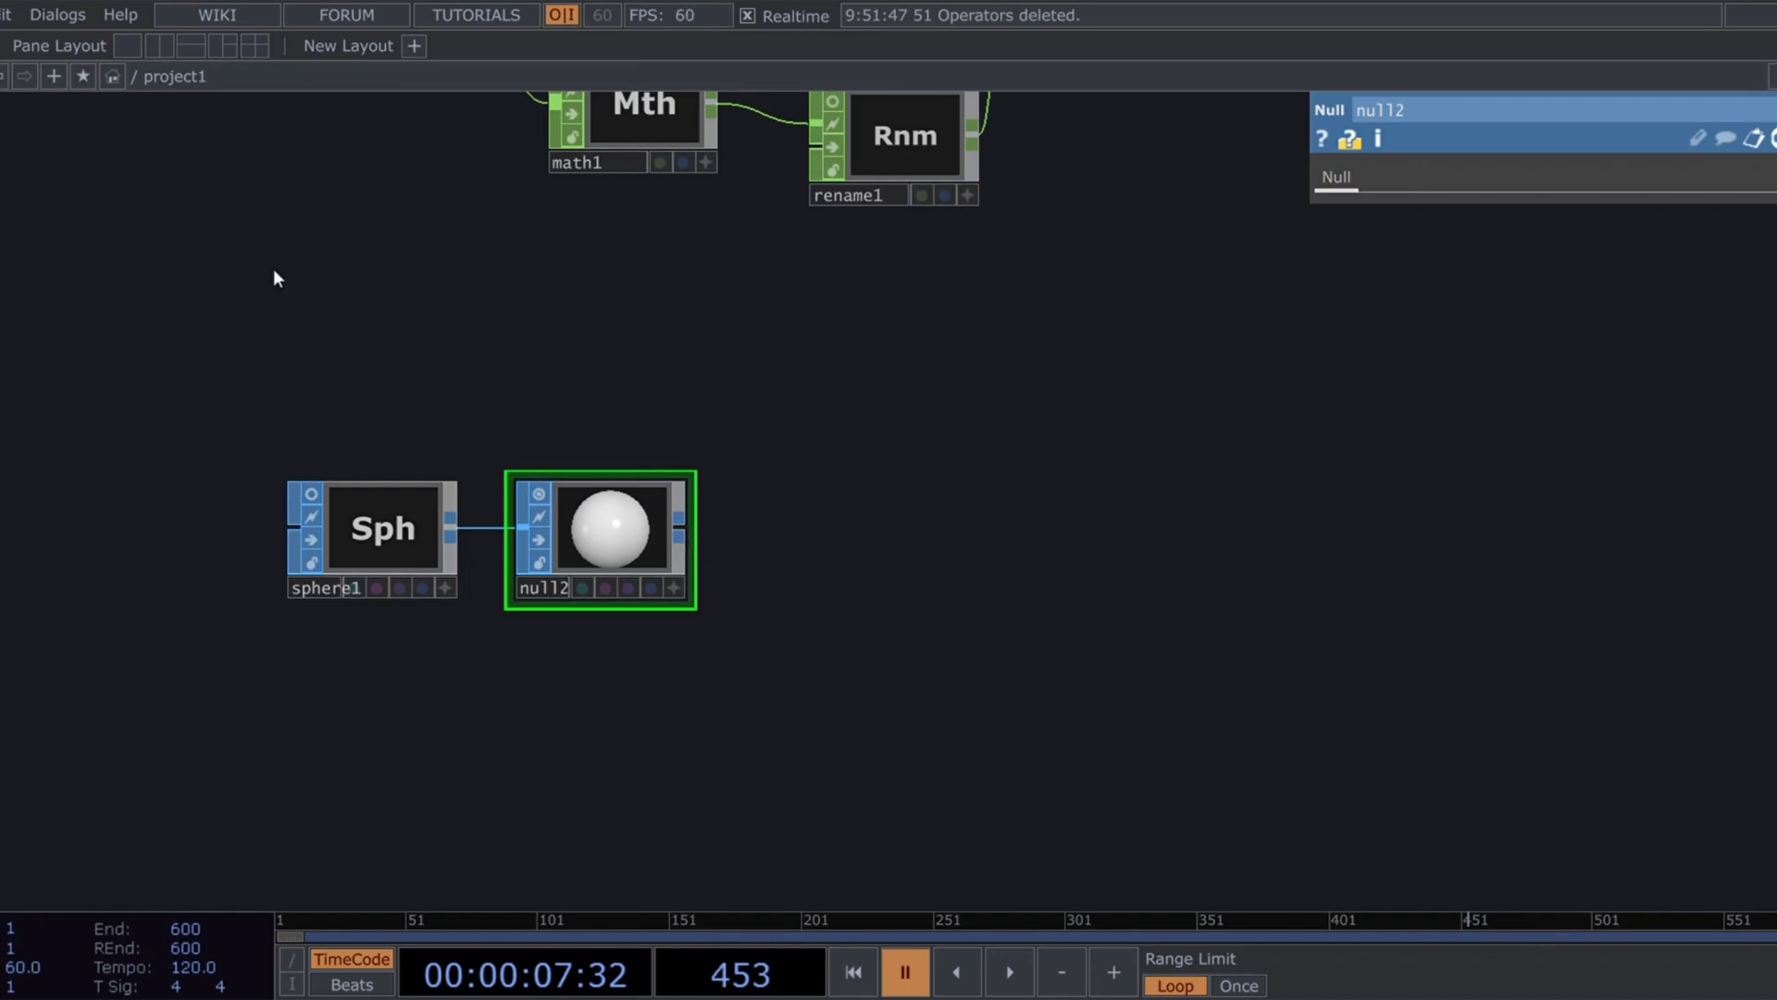
Step: Add a SOP to CHOP that reads its points from null2
click(241, 251)
click(934, 504)
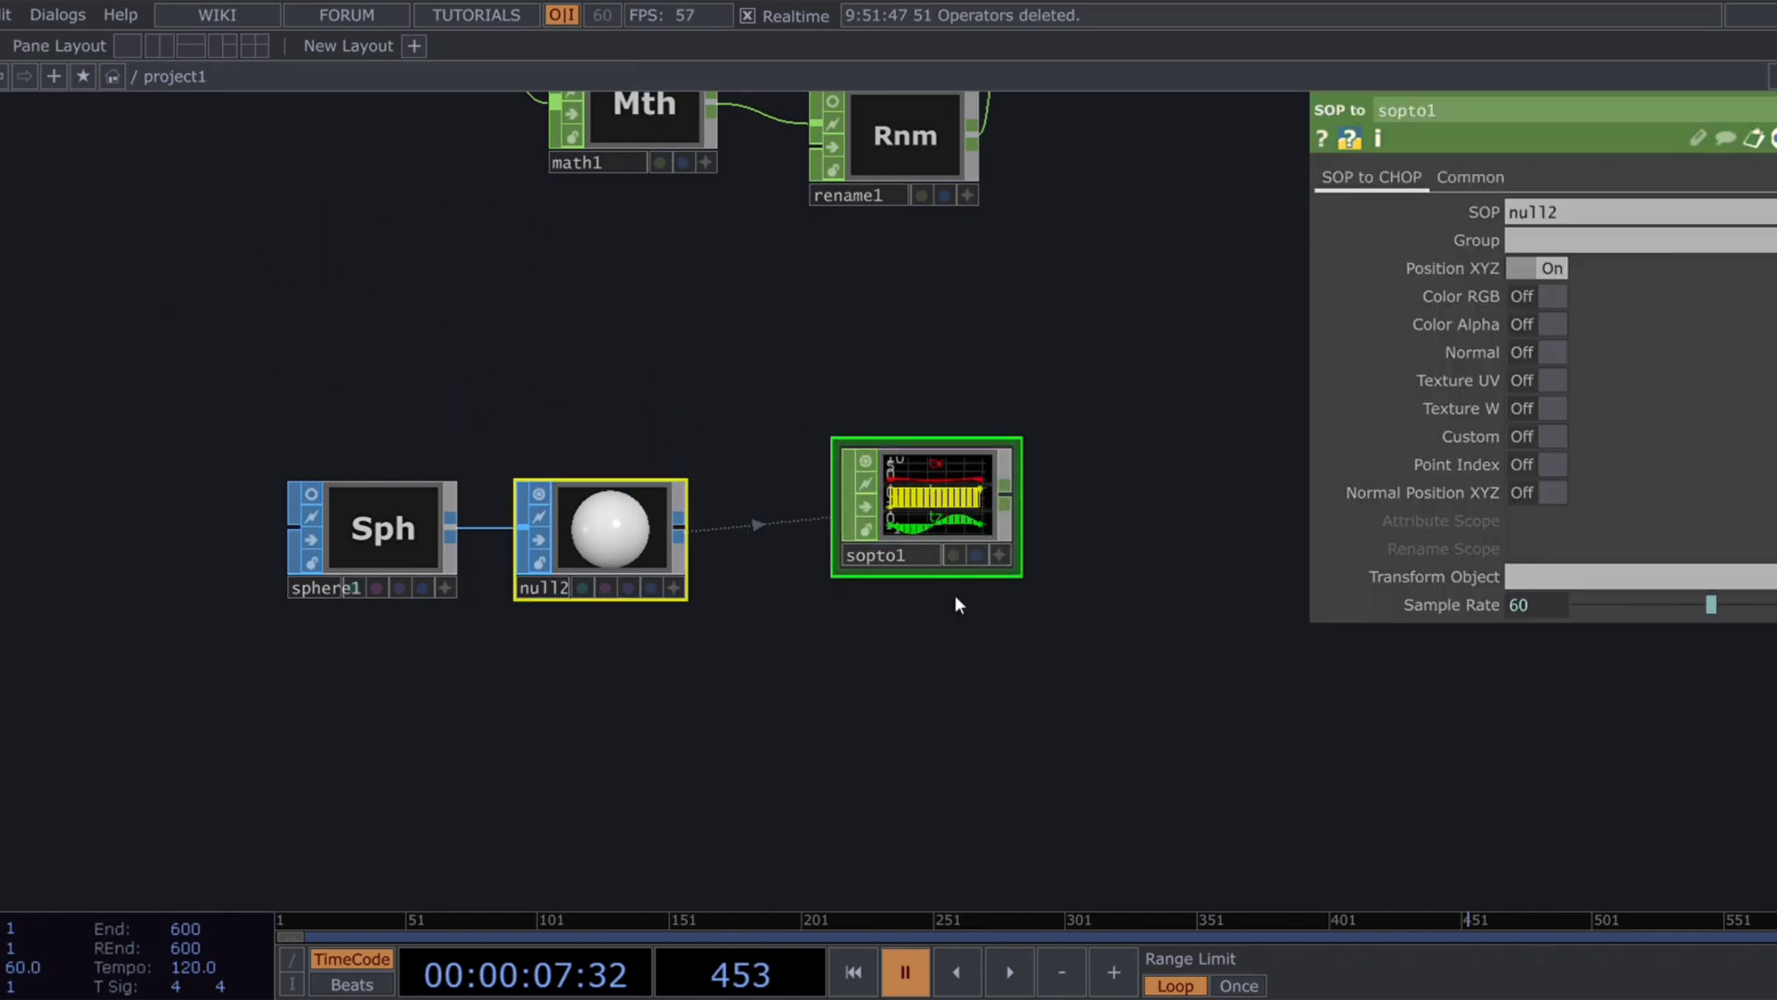
drag(954, 655, 619, 563)
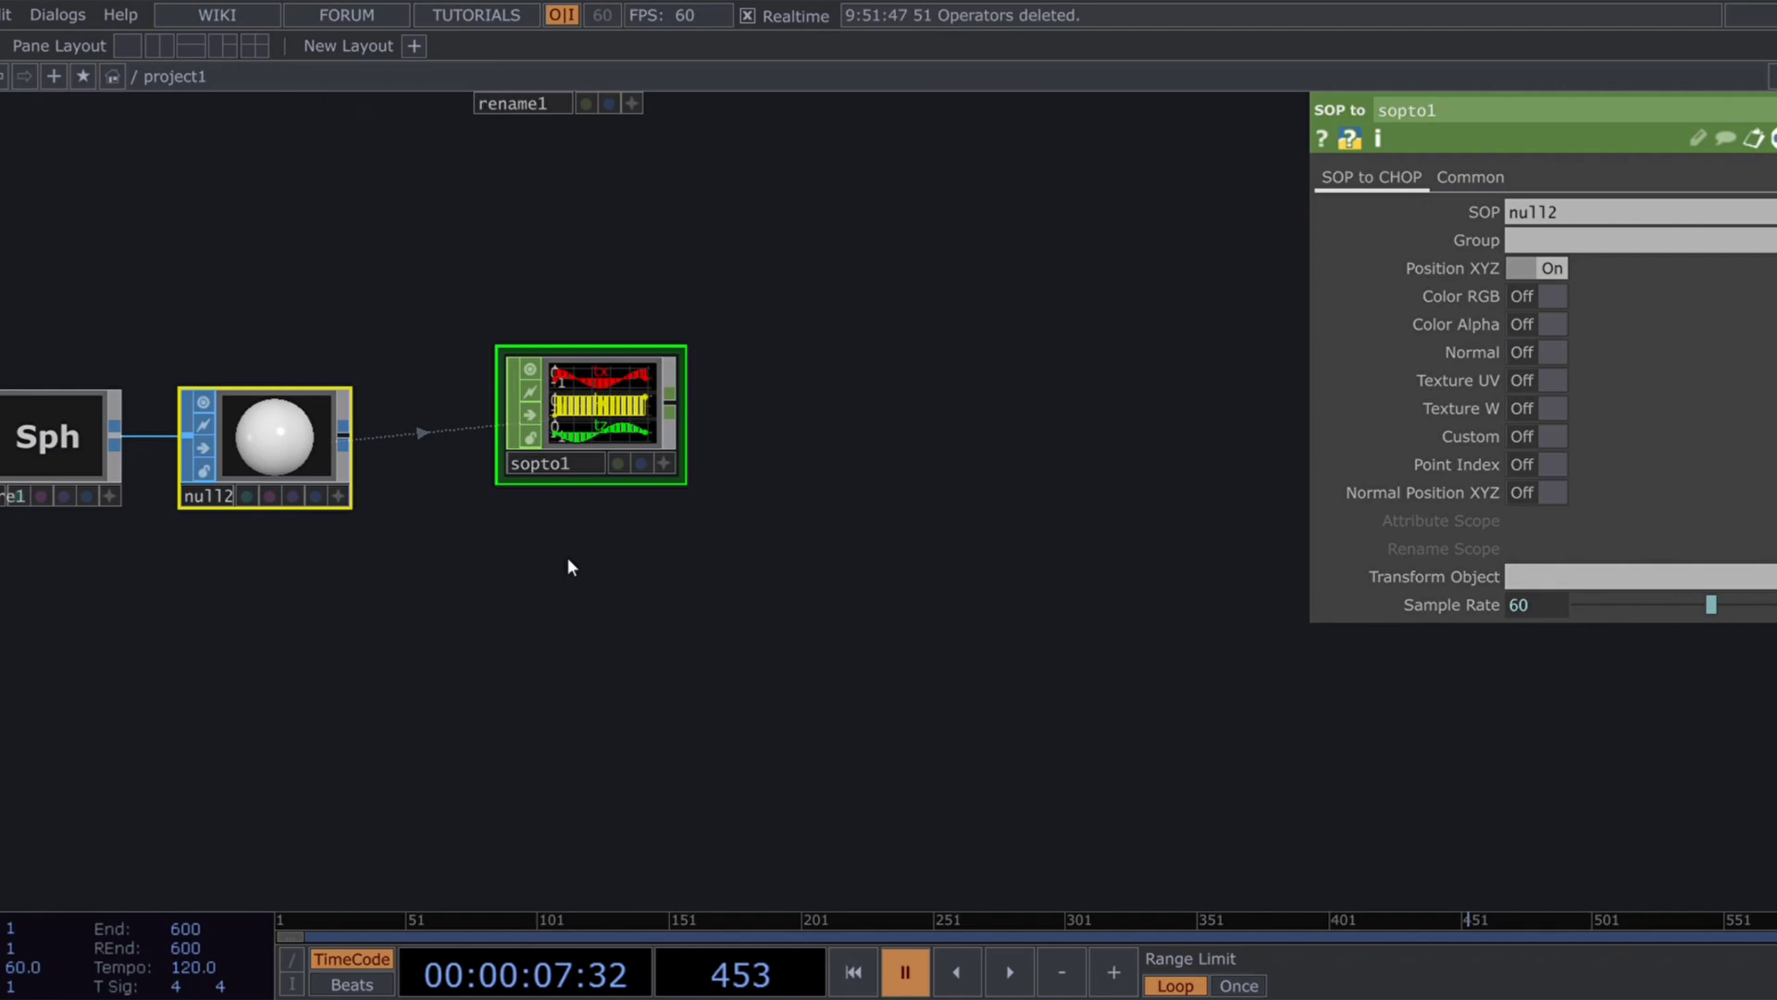
Step: Add a Pattern CHOP below sopto1
click(568, 558)
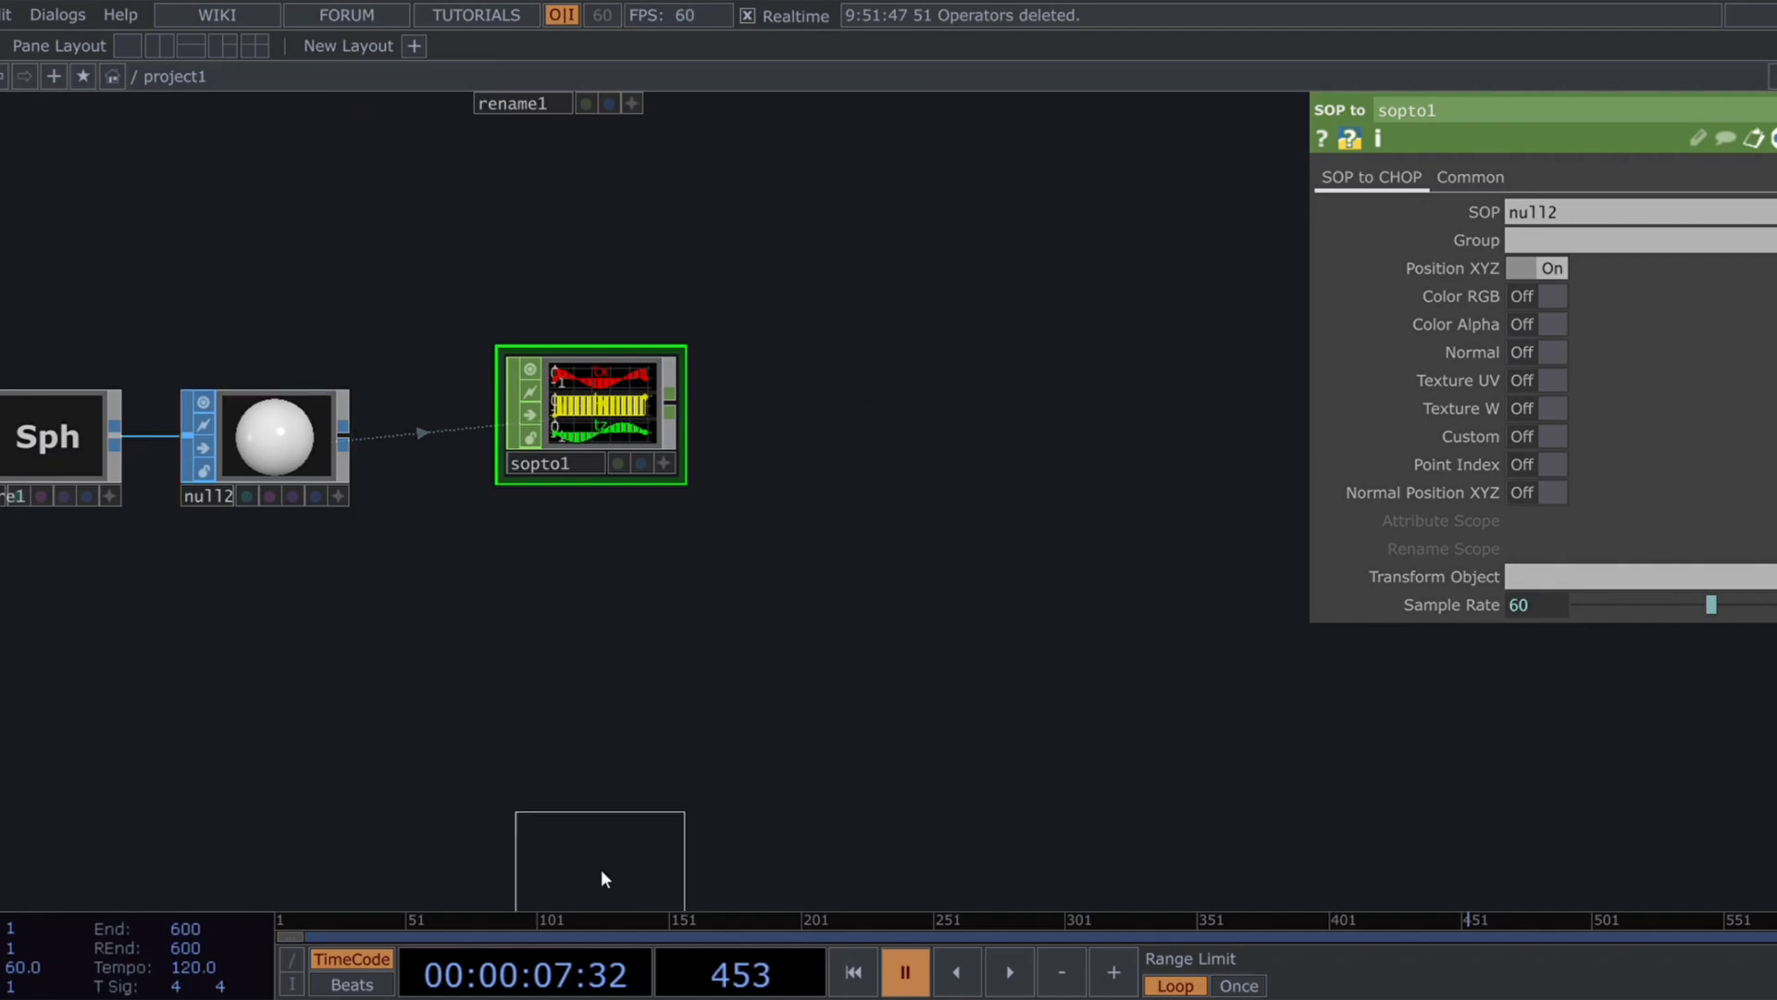
click(582, 638)
drag(821, 598, 776, 766)
scroll(757, 631, down, 5)
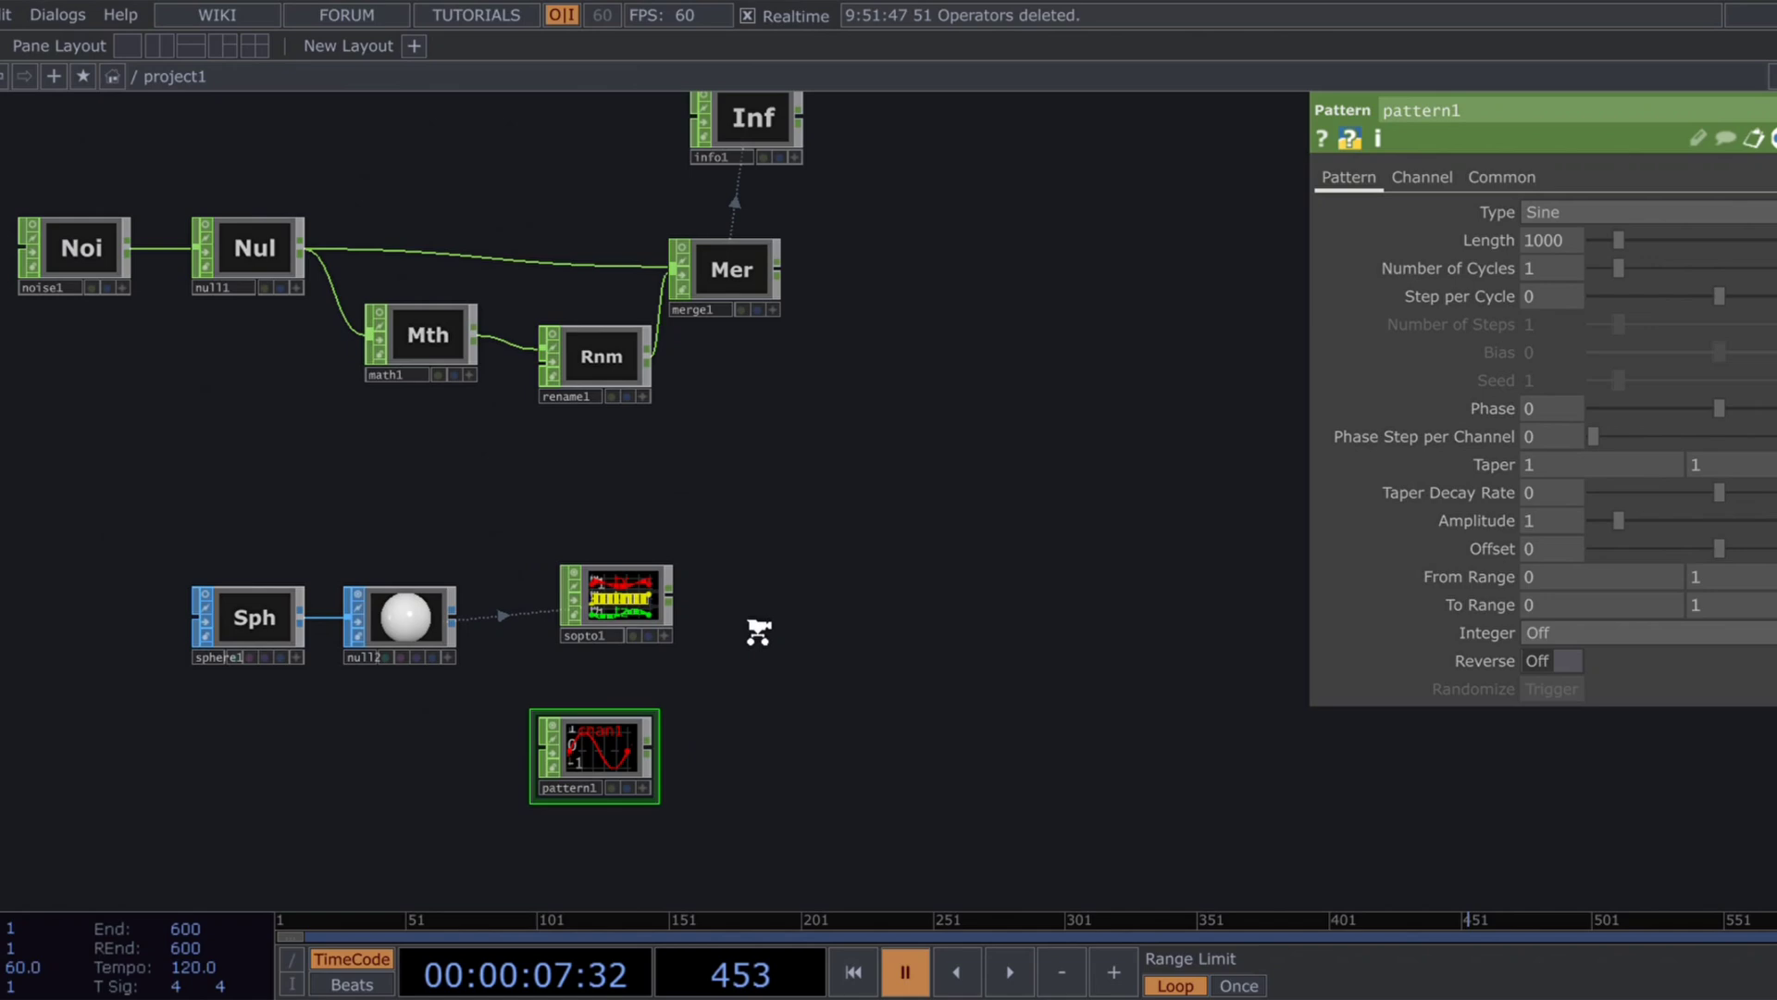
Step: Link pattern1's Length parameter to the length channel of info1
drag(697, 503, 684, 559)
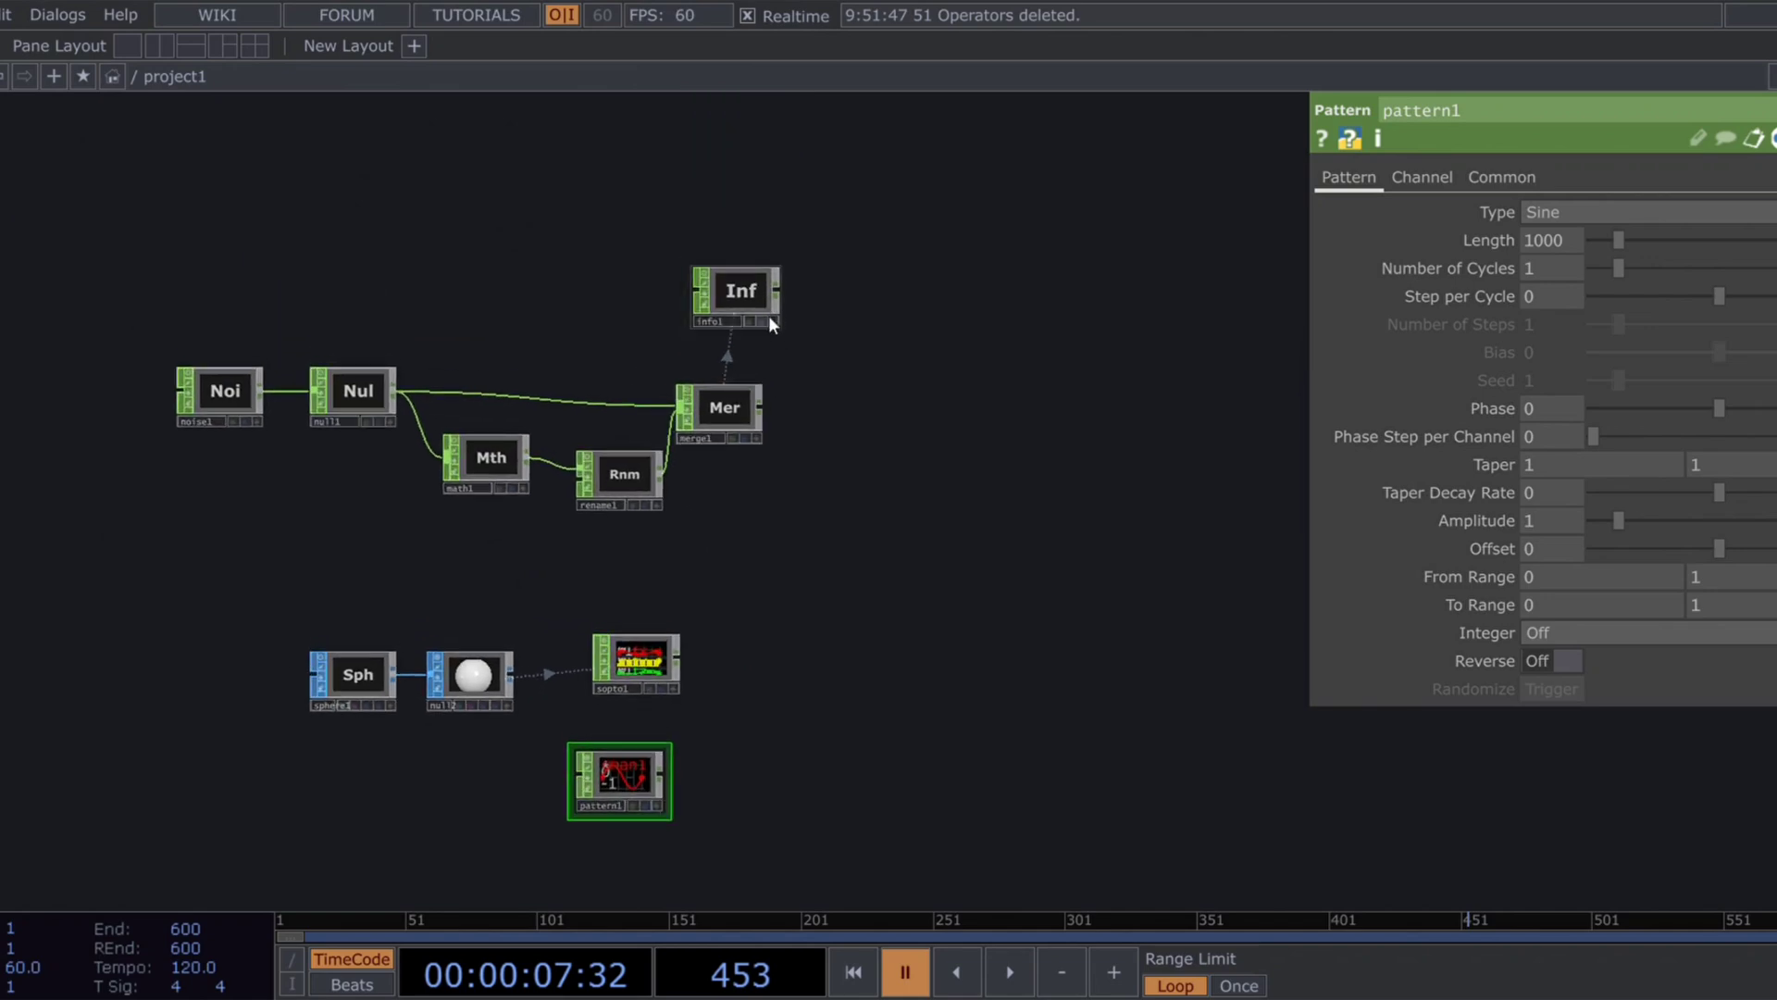
click(767, 317)
click(776, 321)
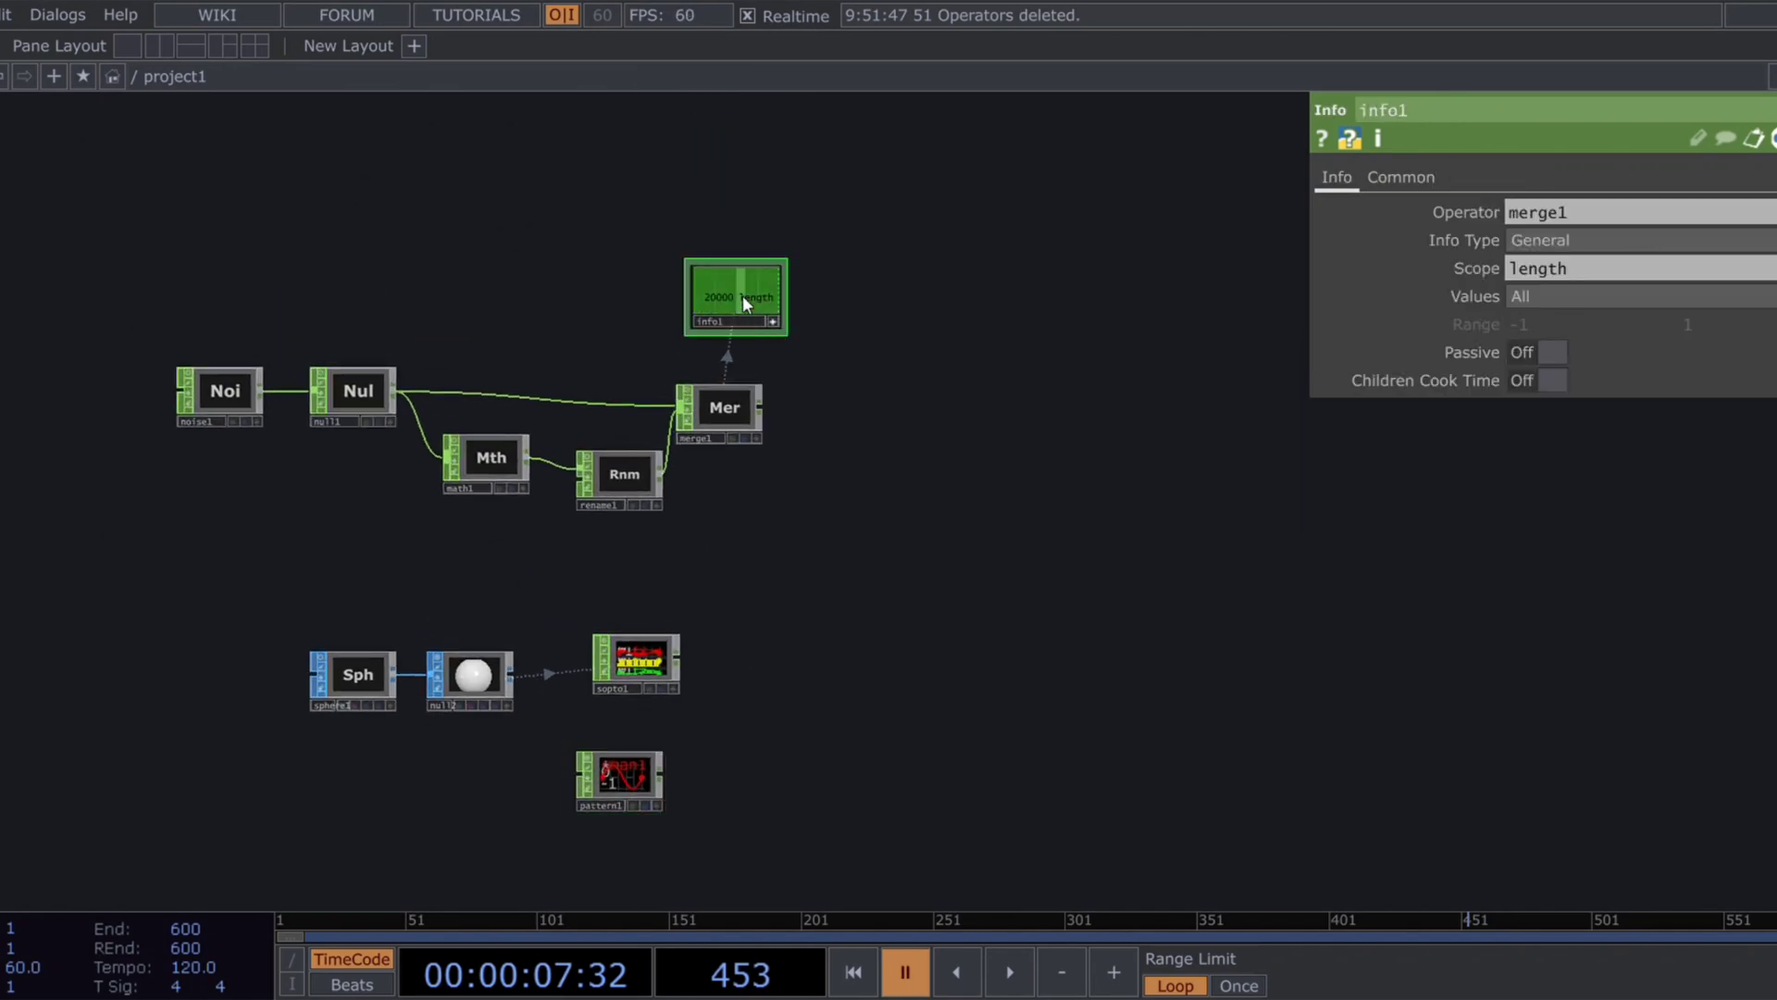
drag(742, 297, 701, 666)
drag(651, 799, 1574, 249)
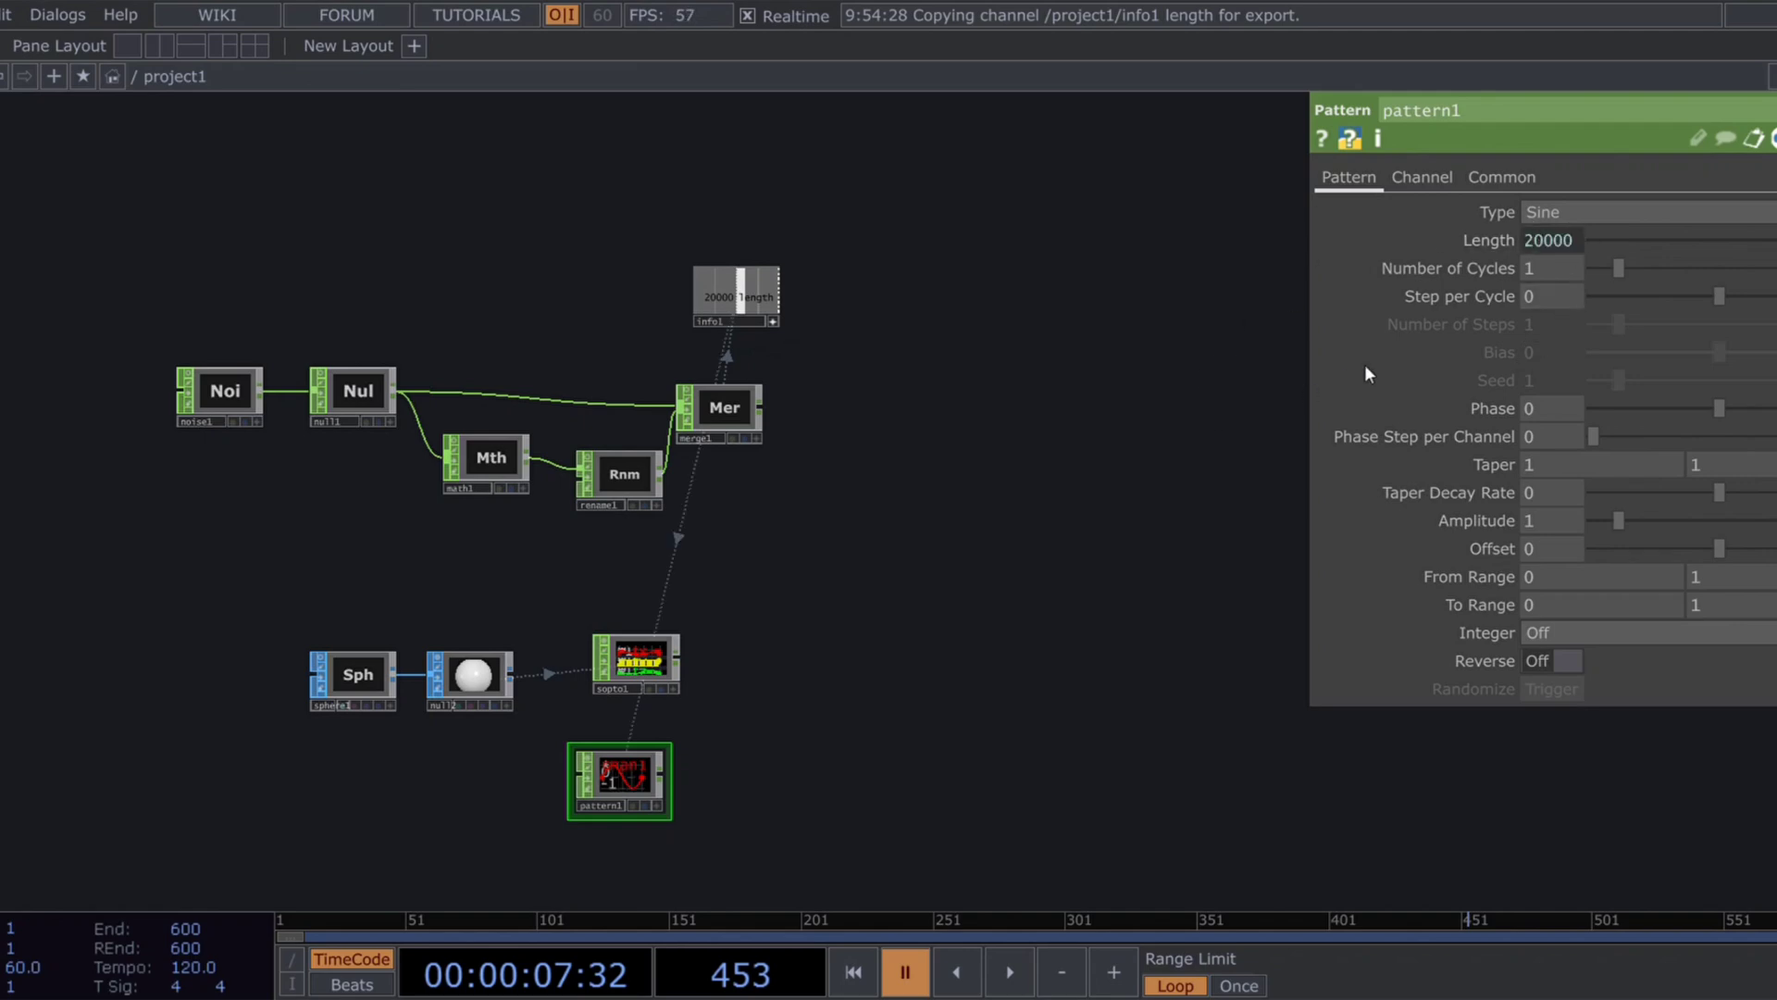
Step: Name pattern1's channel tx
click(1404, 177)
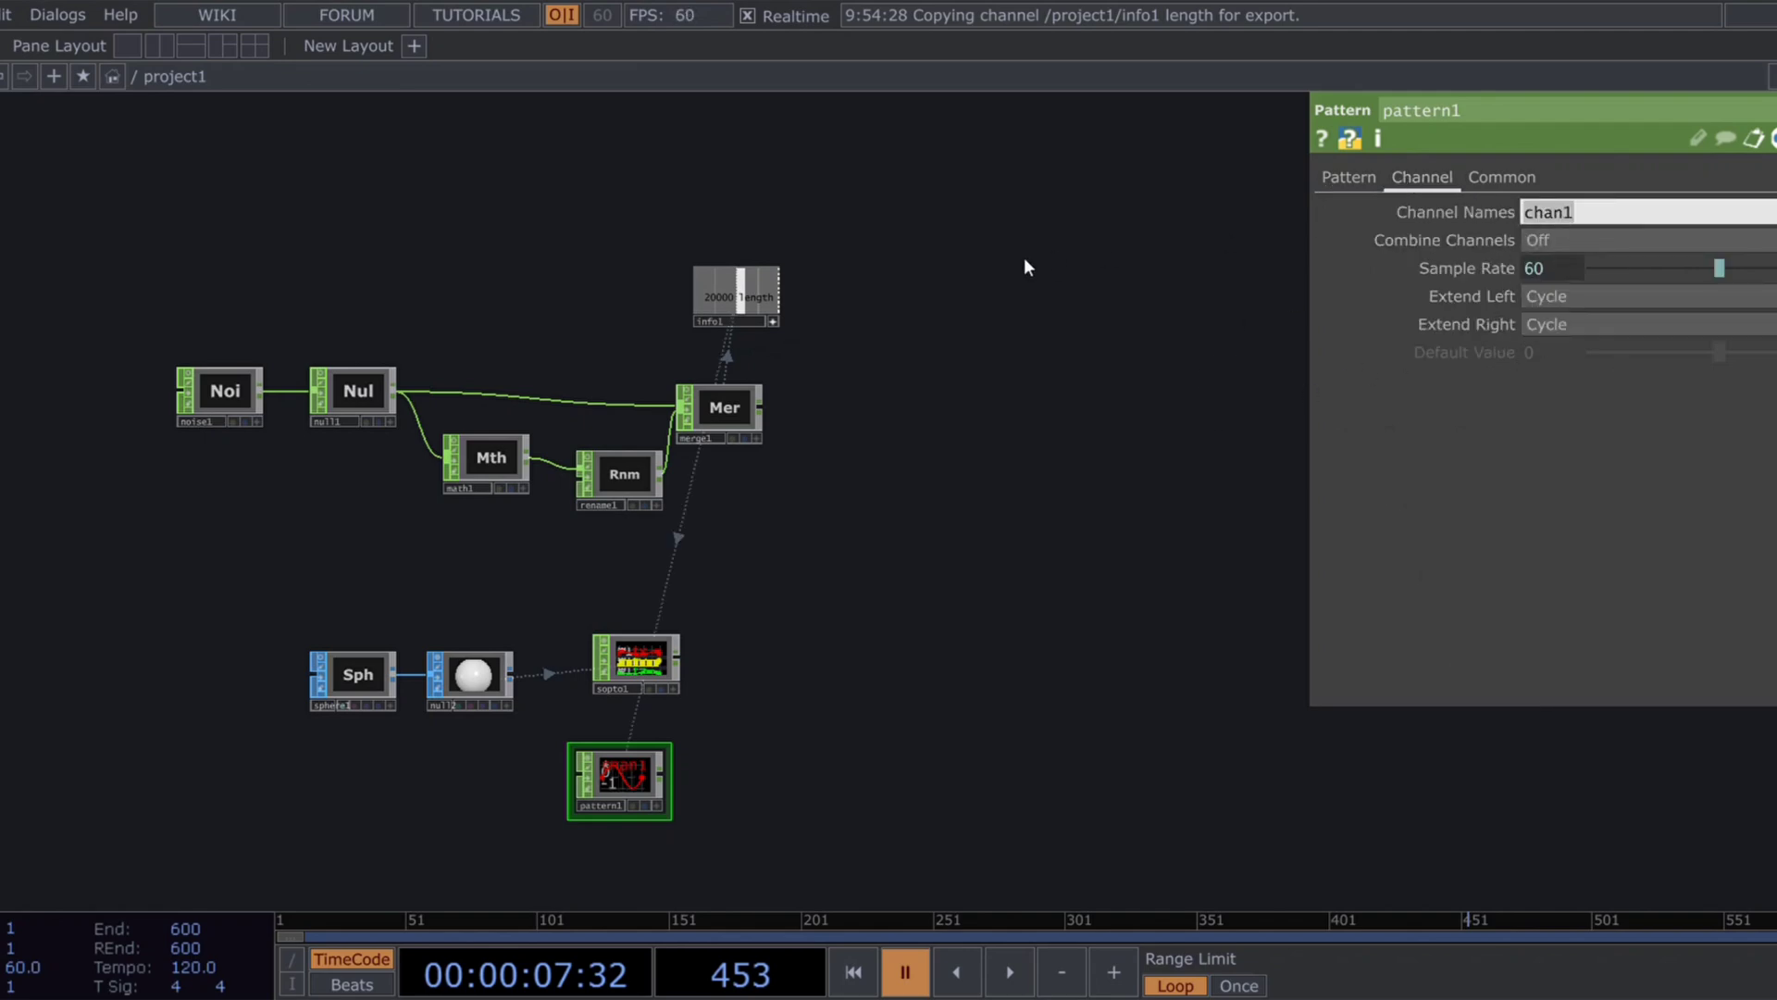
key(Return)
drag(793, 582, 800, 391)
scroll(758, 592, up, 5)
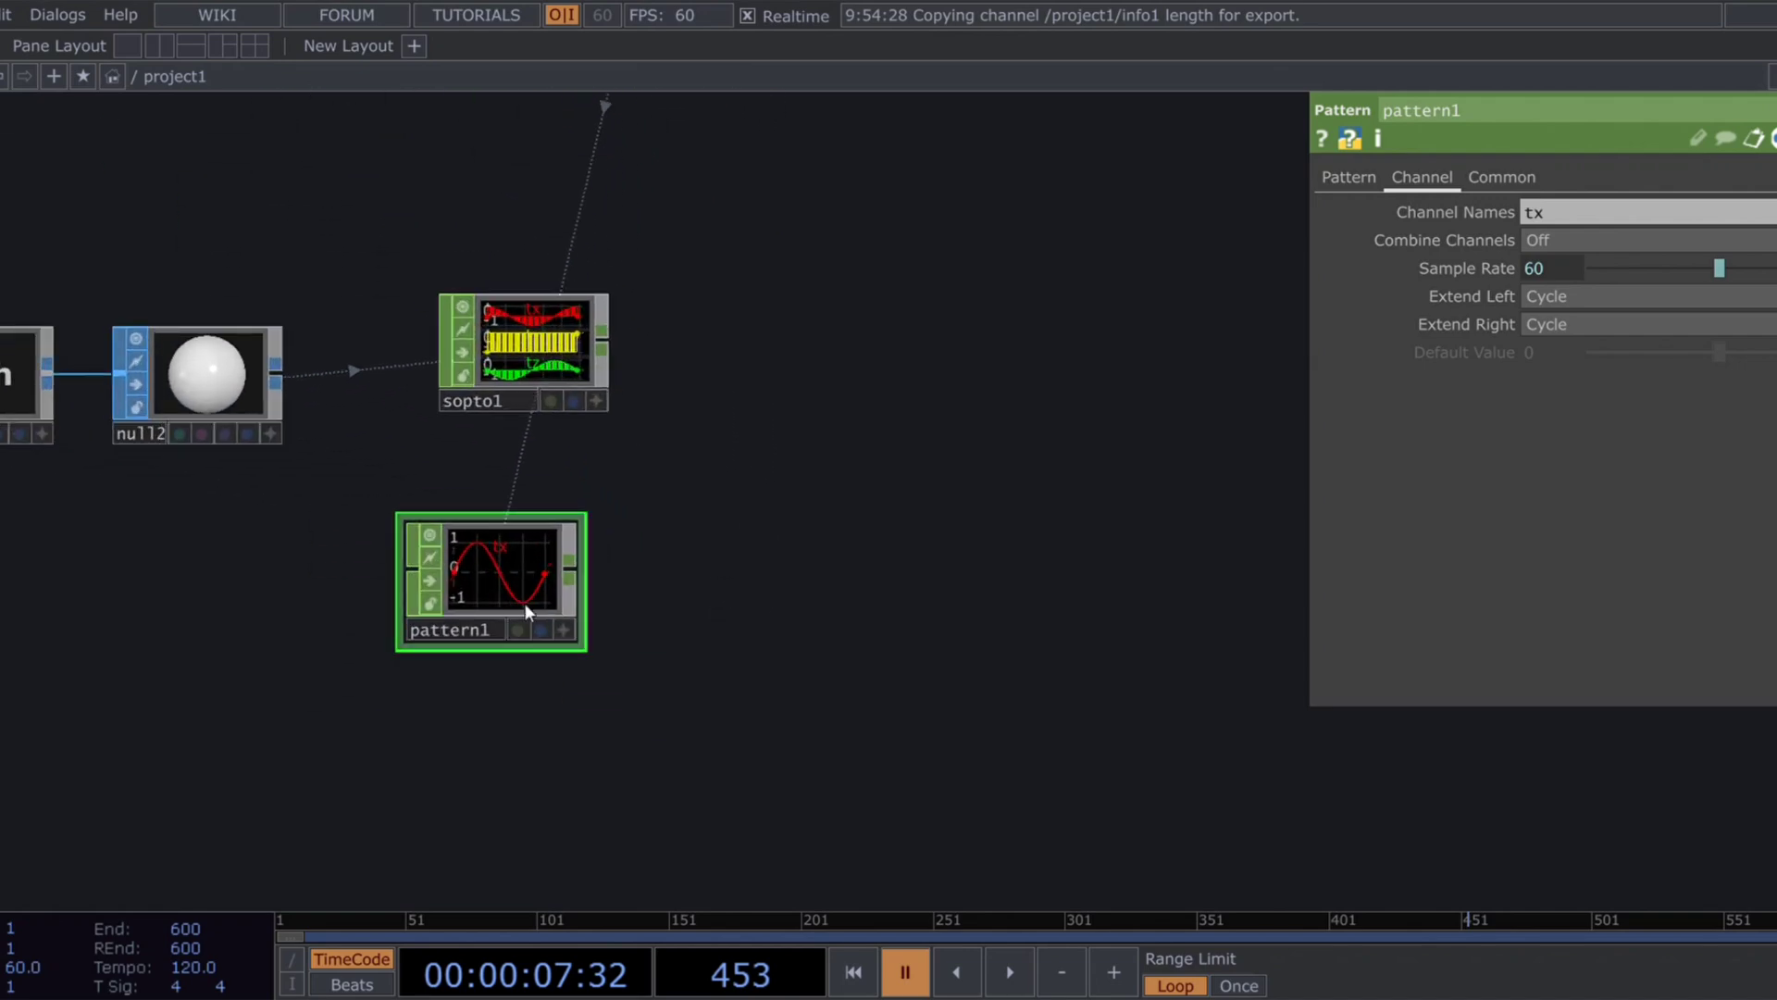
Step: Make two copies of pattern1 below it and name their channels ty and tz
key(ctrl+c)
key(ctrl+v)
key(ctrl+v)
drag(615, 705, 622, 635)
click(548, 638)
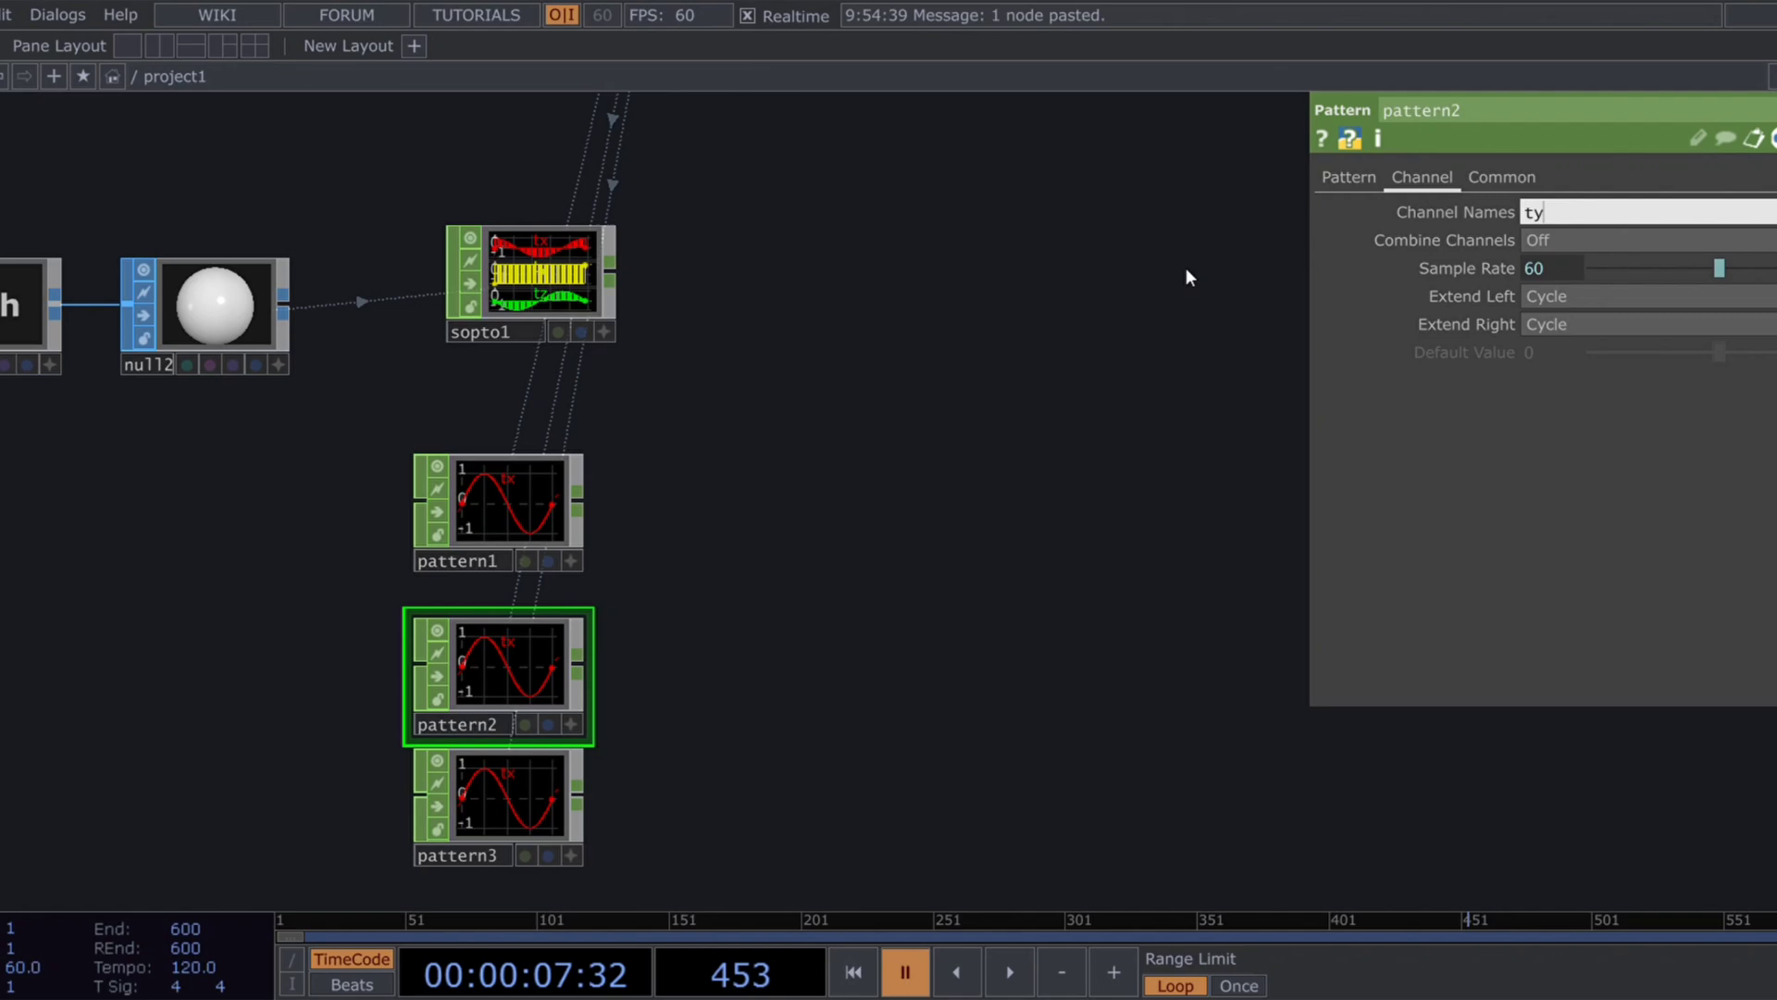
click(569, 768)
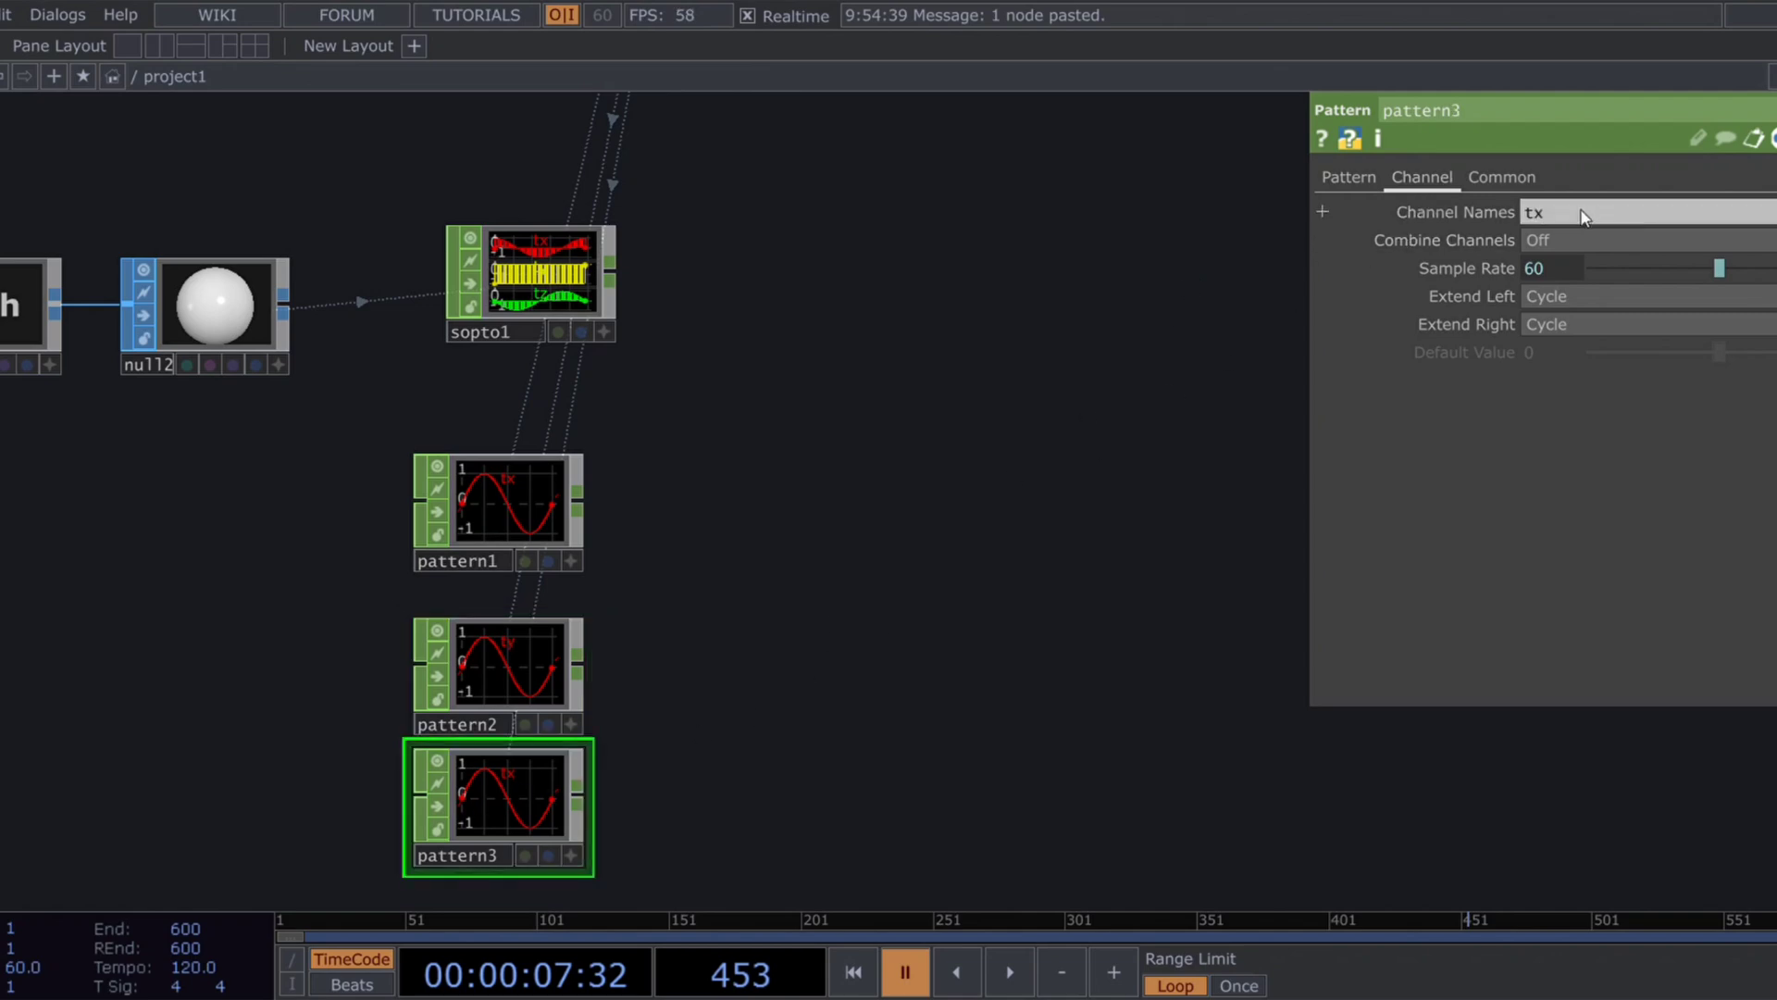
text(z)
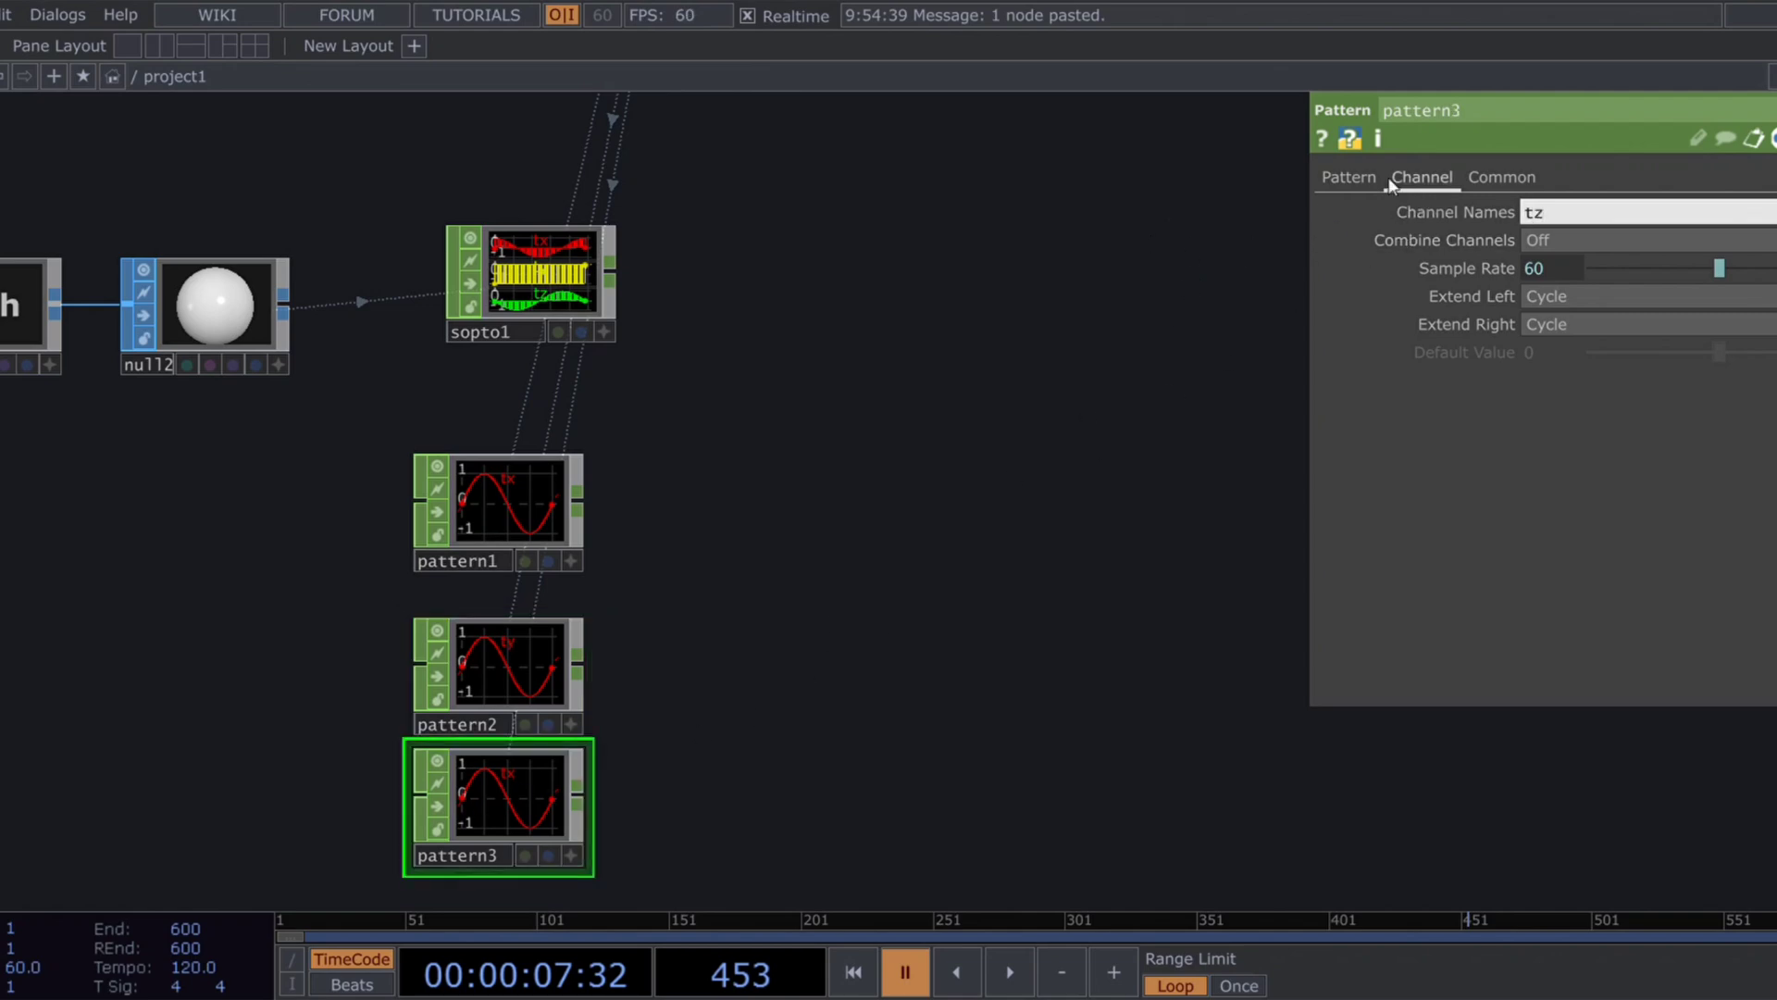
Step: Set the pattern type of pattern3 to Triangle and of pattern2 to Cosine
click(1363, 178)
click(1575, 213)
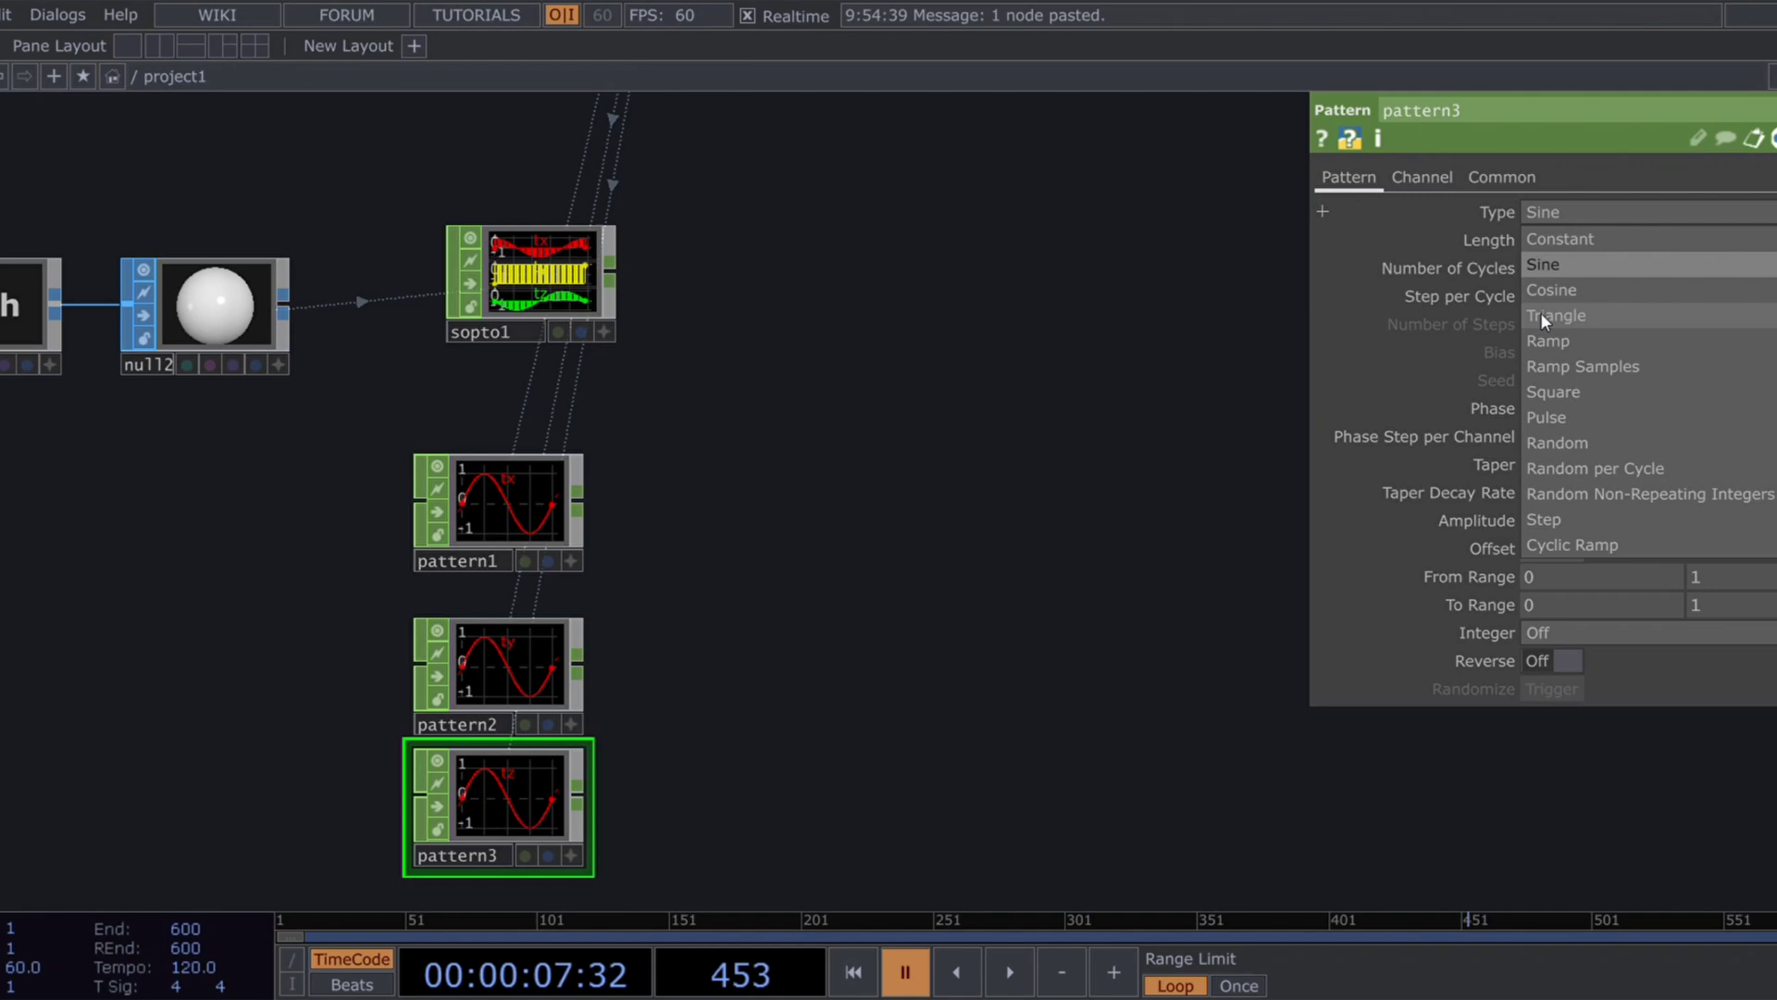
click(1540, 313)
click(535, 668)
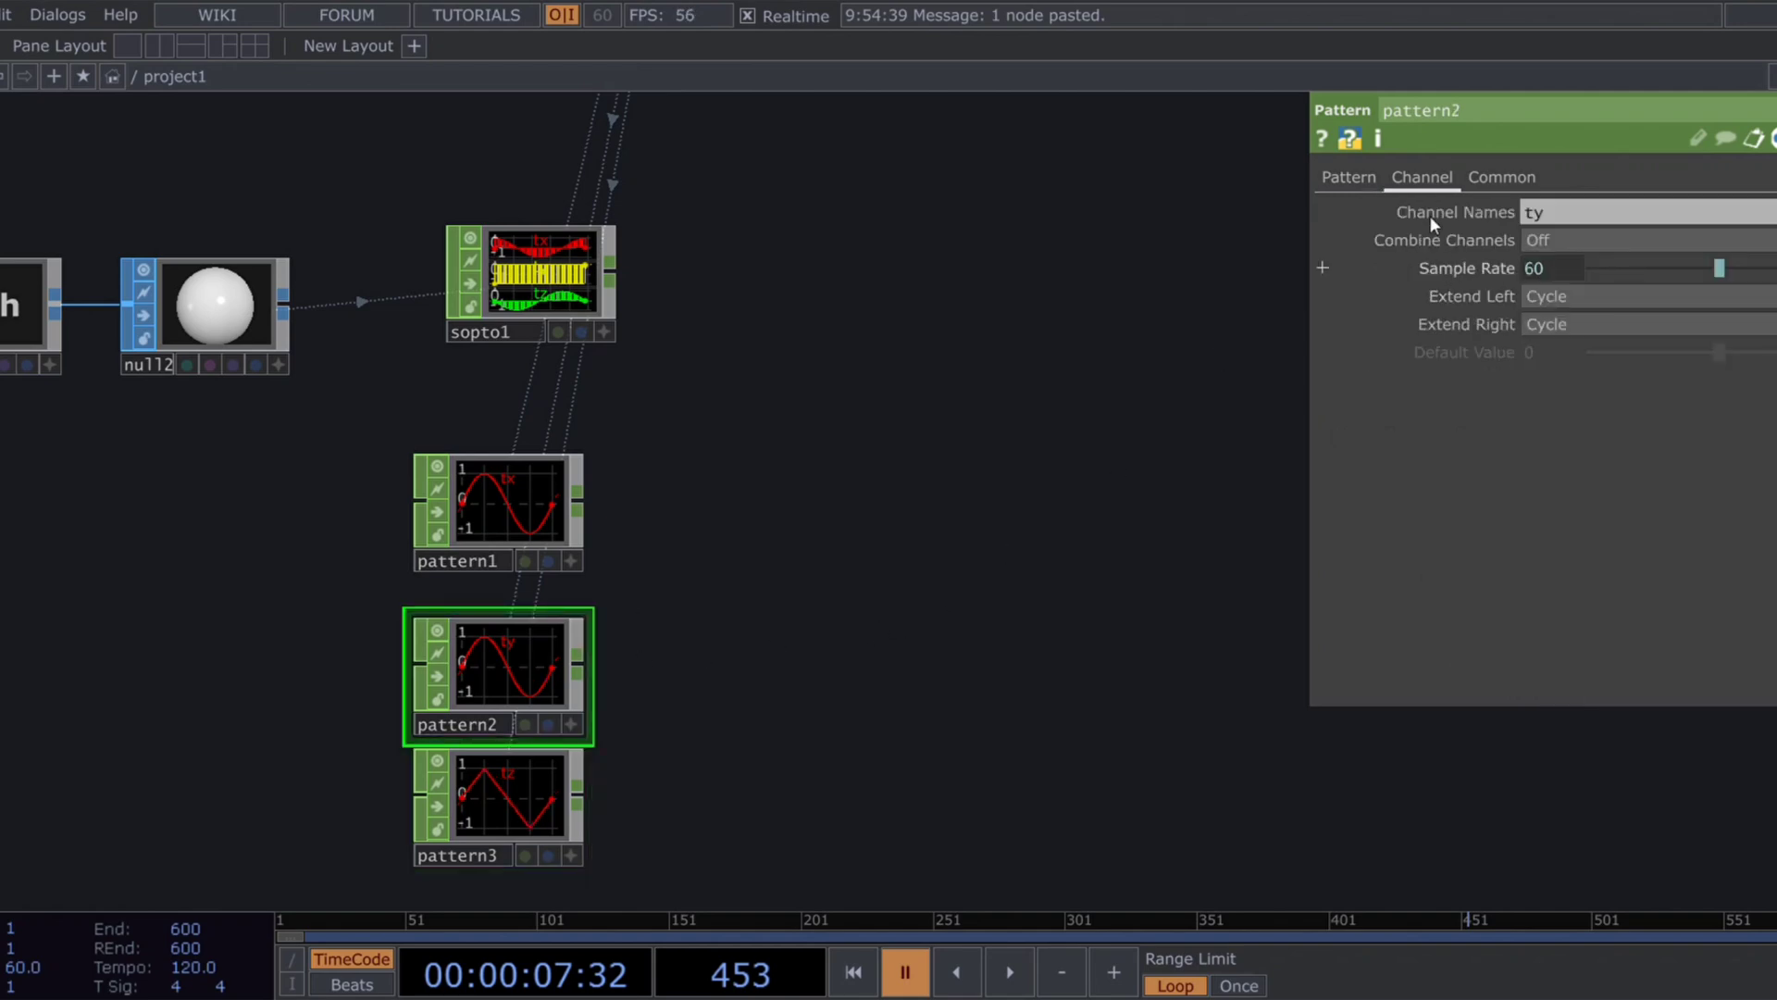
click(1348, 176)
click(1548, 212)
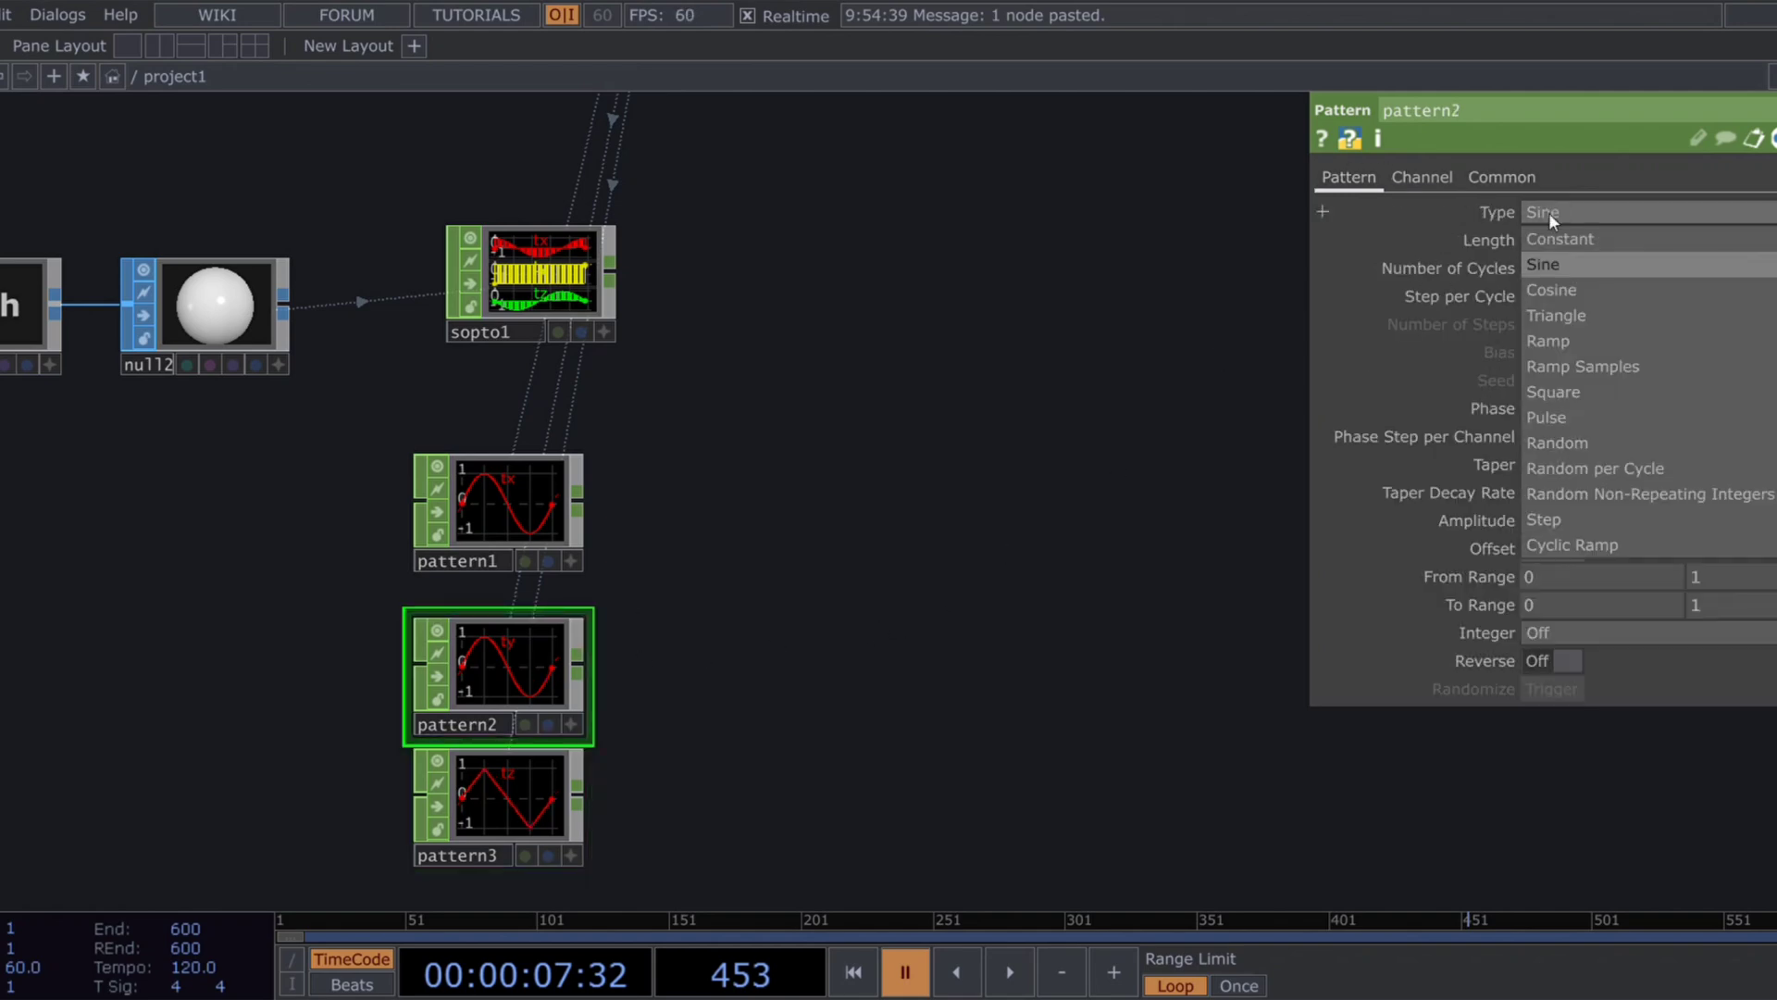
click(1542, 294)
Step: Add a Merge CHOP that combines pattern1, pattern2 and pattern3
drag(992, 511, 878, 508)
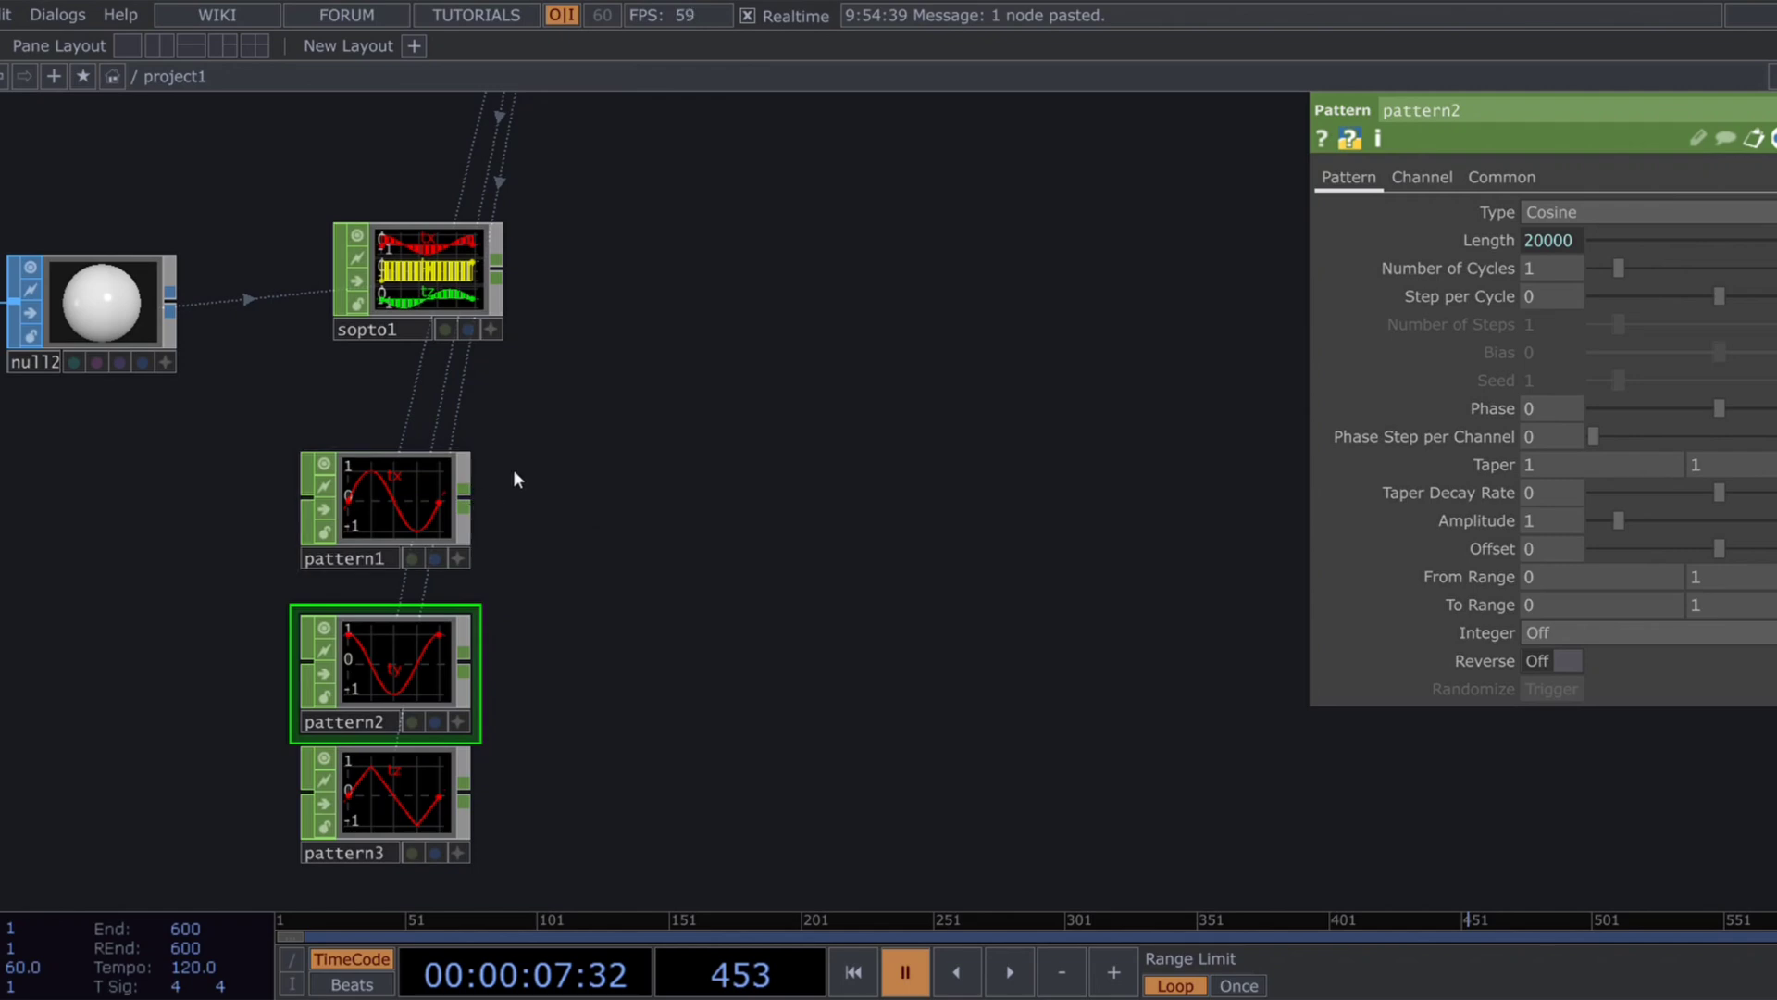
click(690, 626)
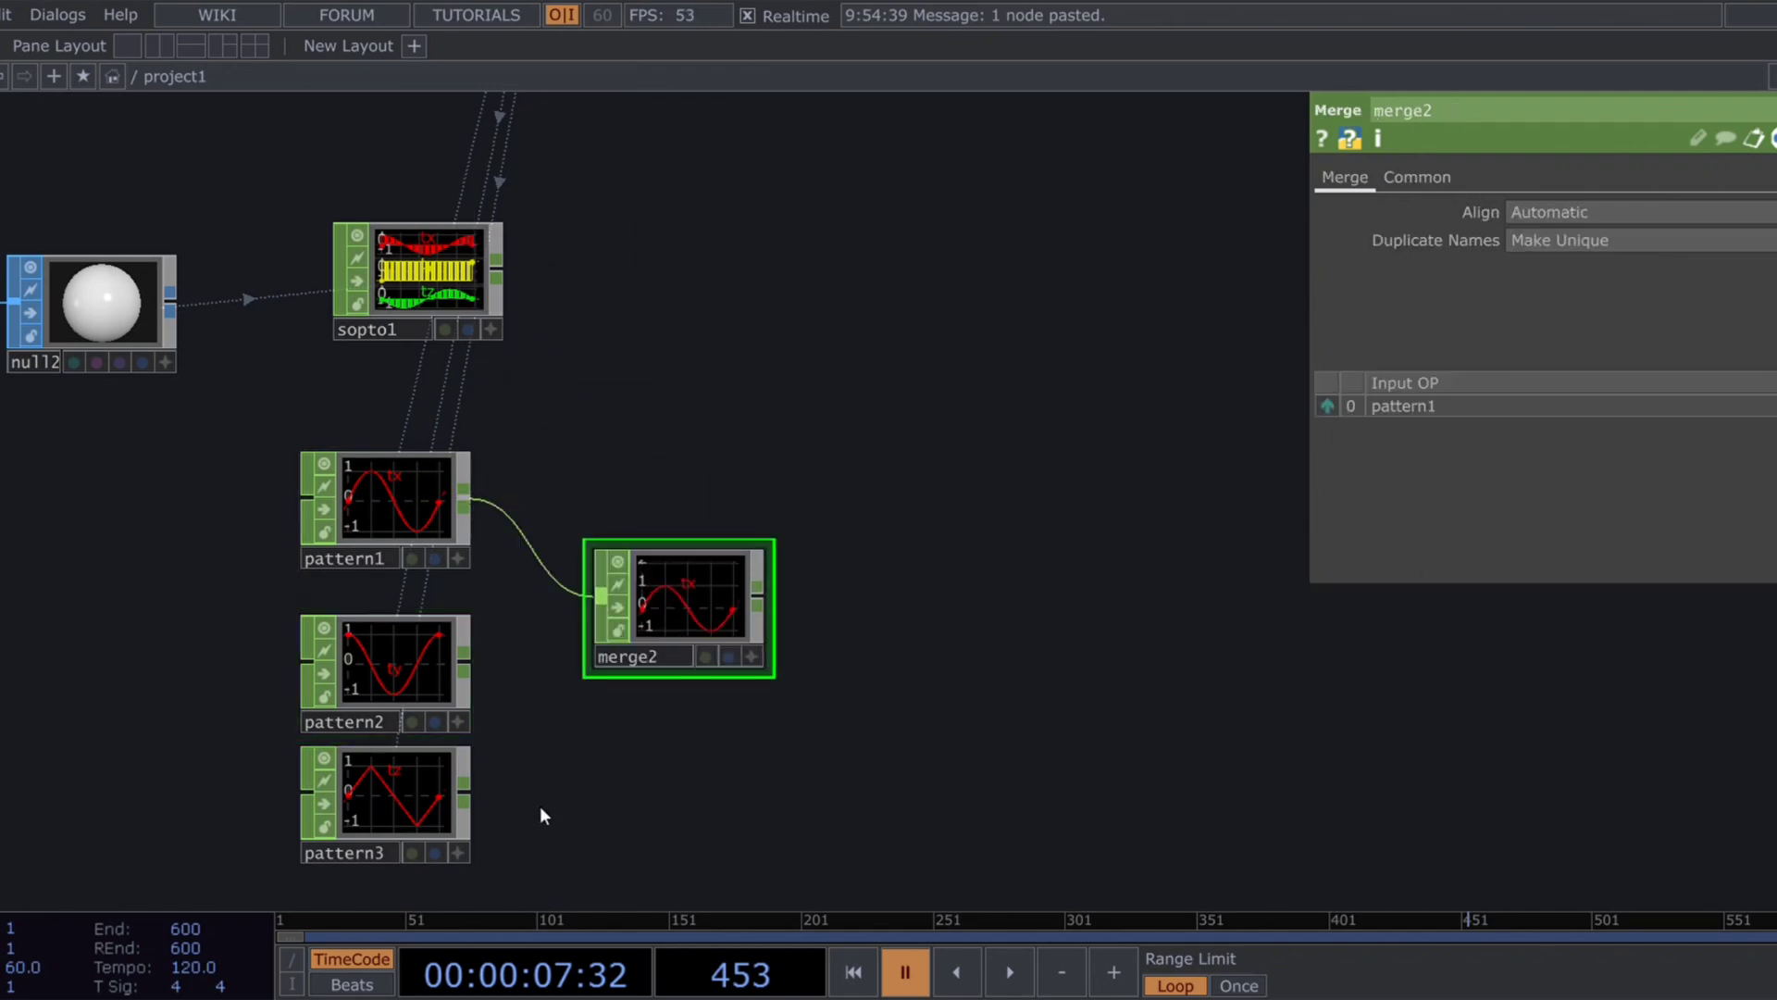
right_drag(540, 807, 439, 638)
drag(471, 654, 596, 610)
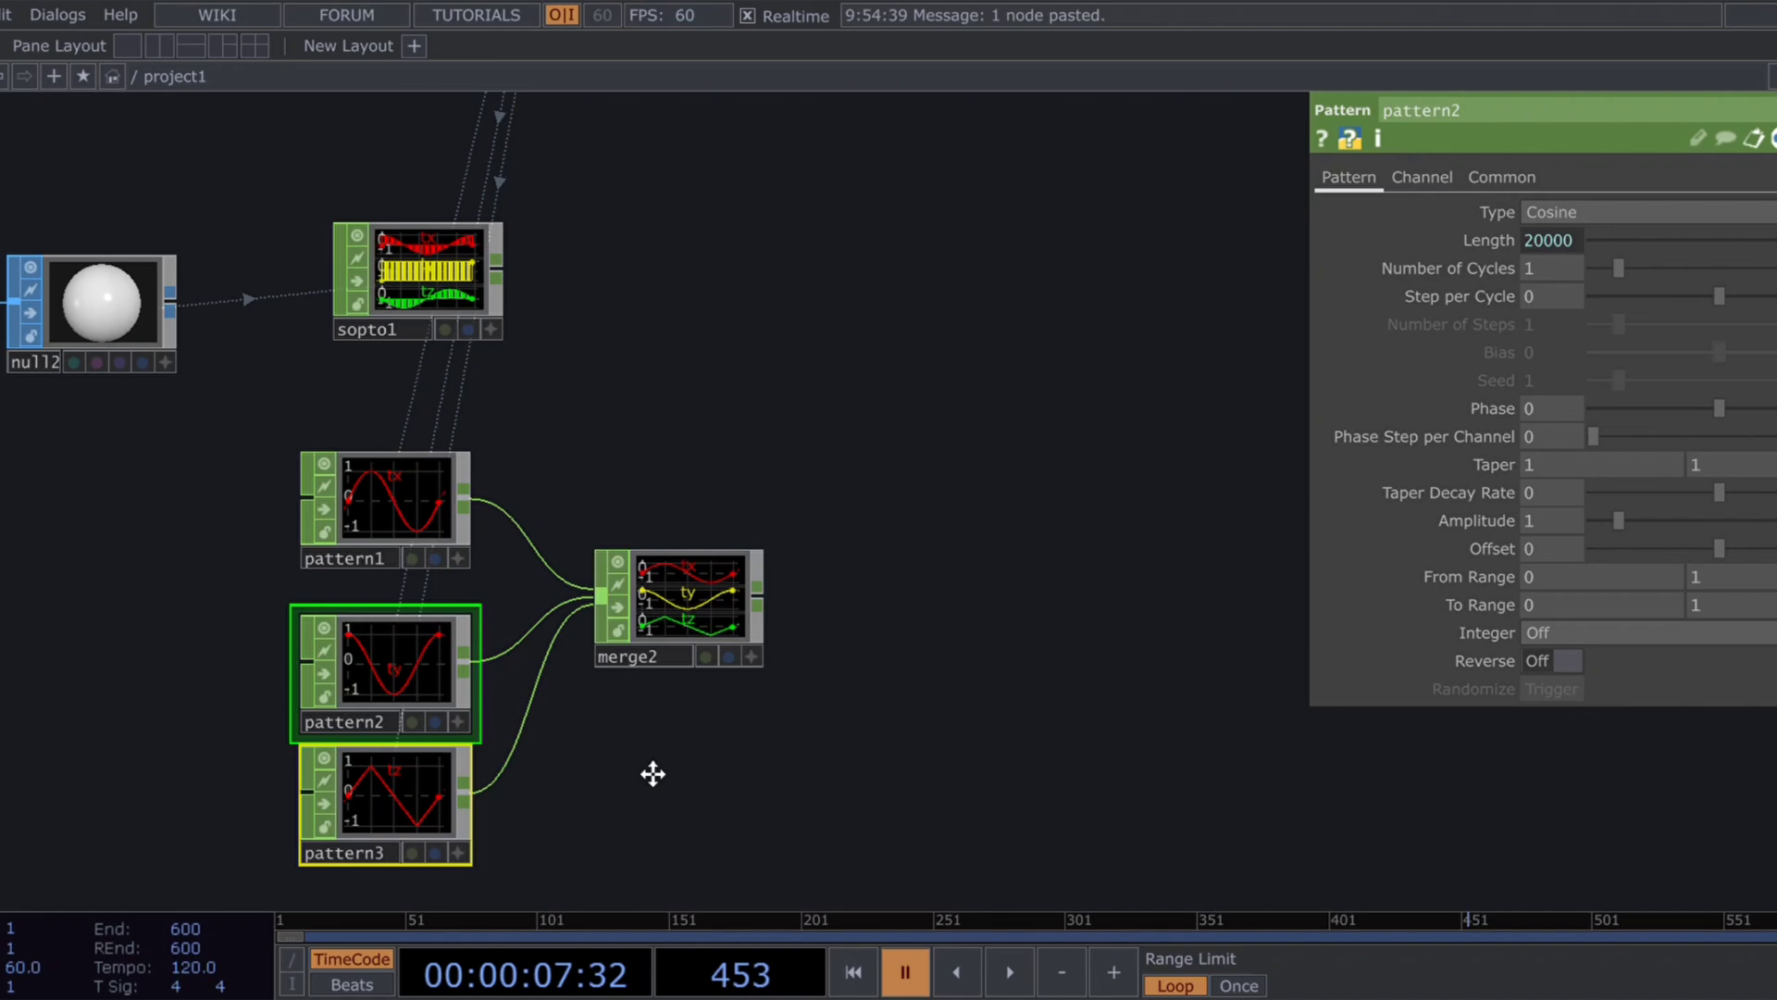
Step: Add a Math CHOP with sopto1 as its first input and merge2 as its second
drag(785, 416, 790, 547)
scroll(770, 473, down, 3)
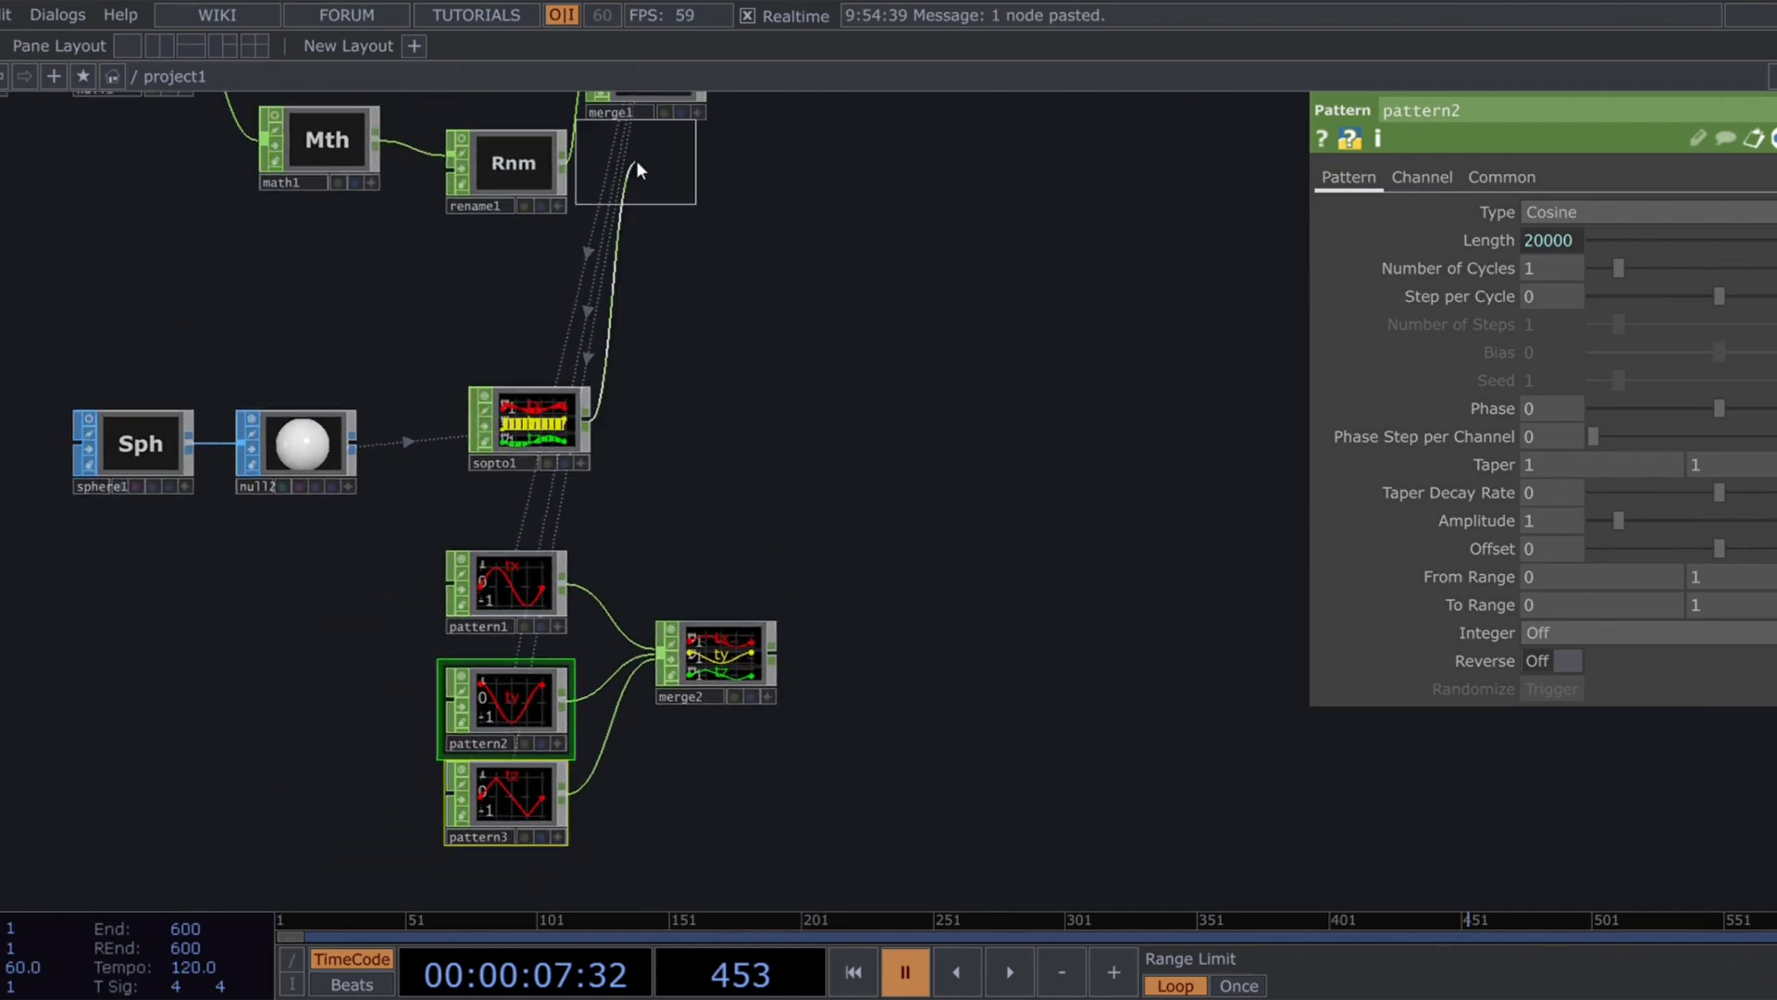
click(903, 567)
drag(773, 661, 928, 594)
scroll(1028, 606, up, 3)
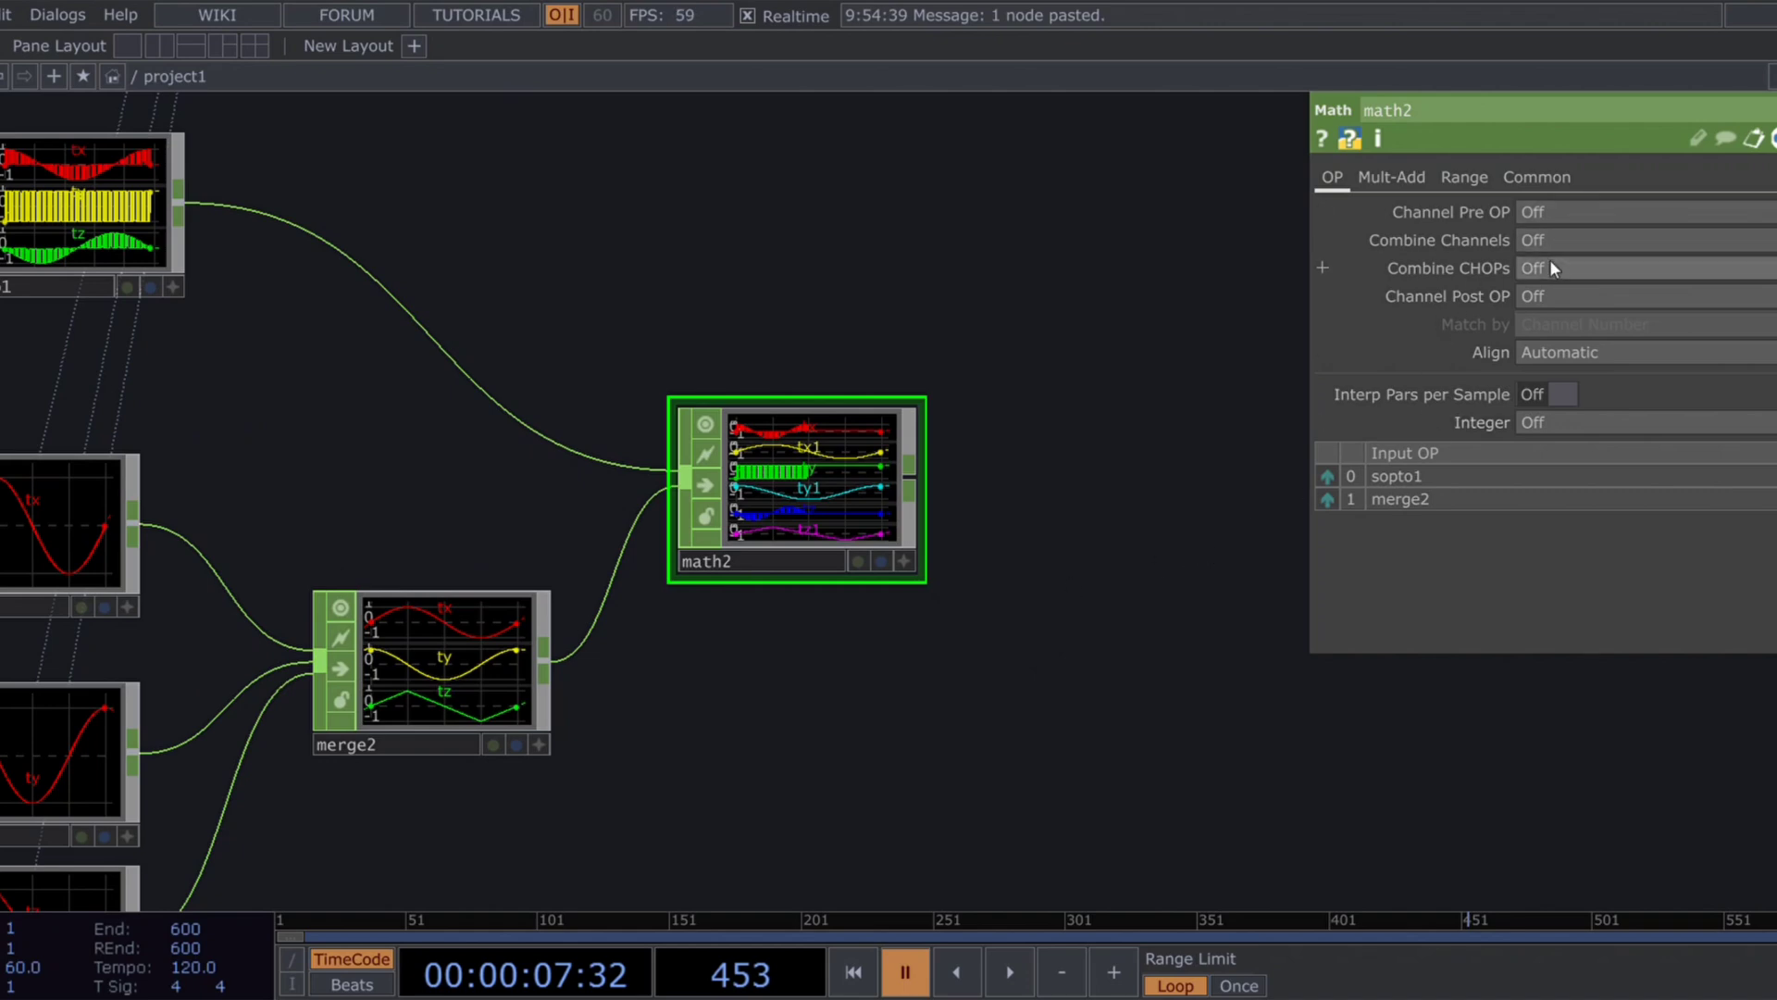
Step: Set math2's Combine CHOPs to Divide and match its inputs by Channel Name
click(1544, 296)
click(1532, 394)
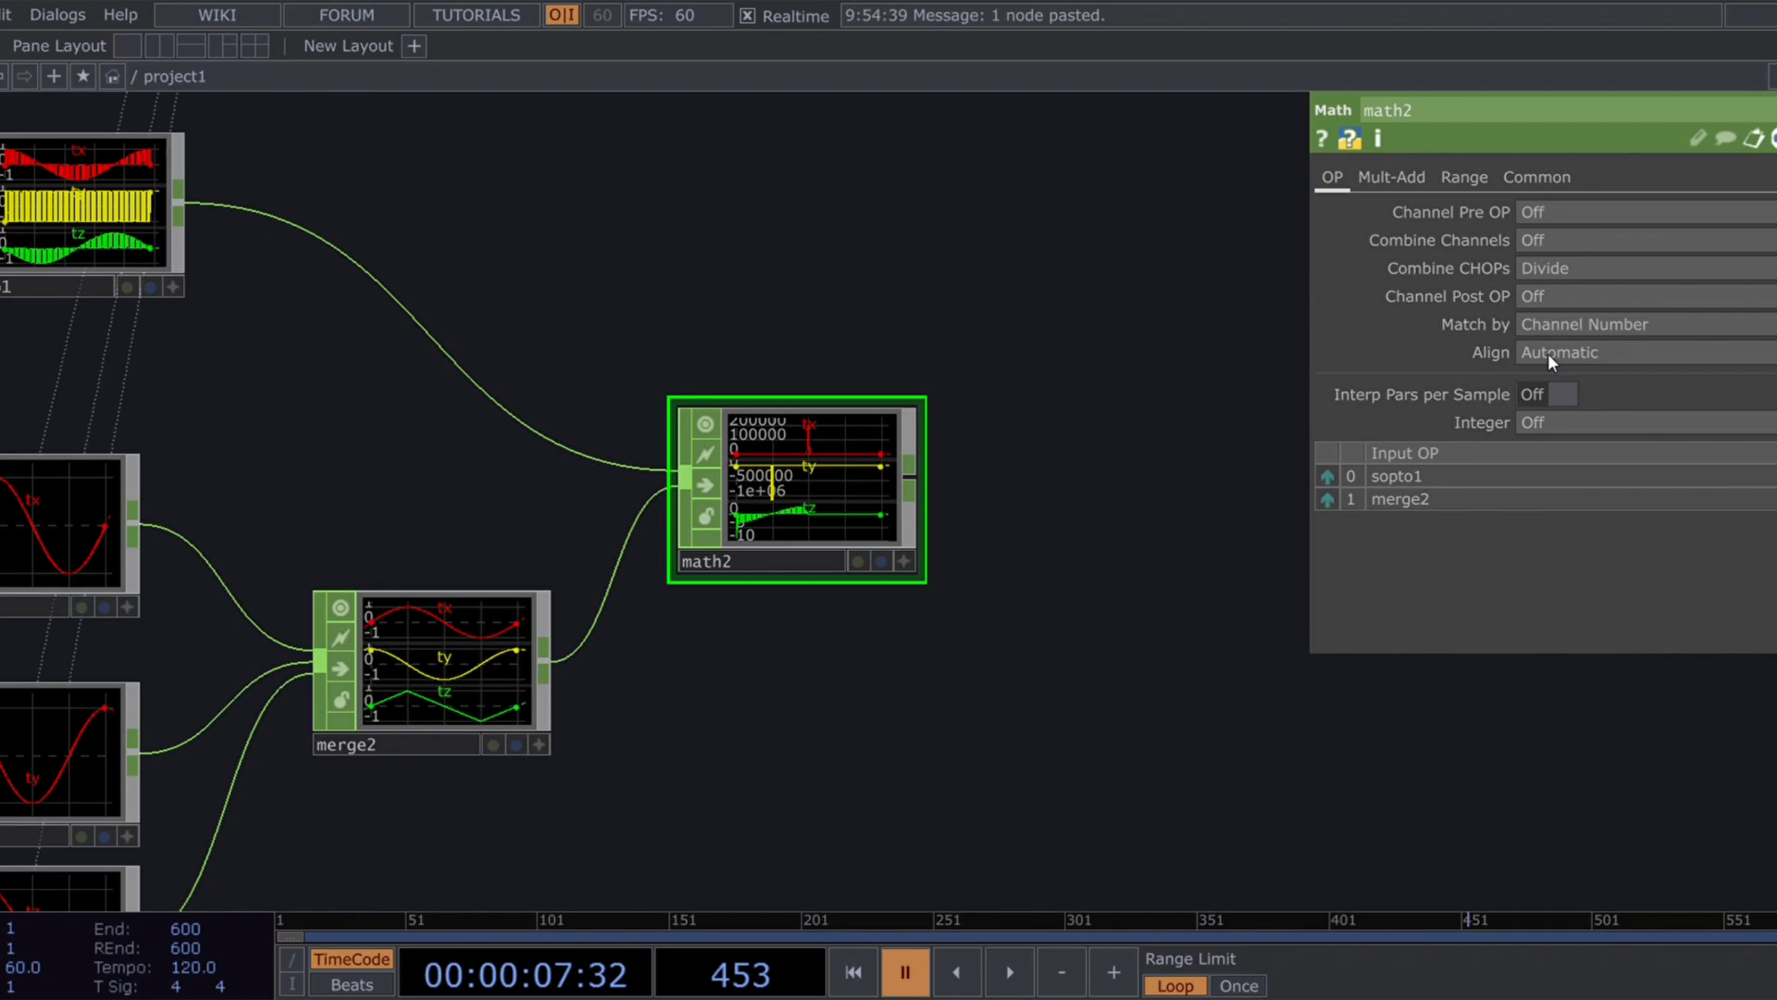
click(1551, 322)
click(1553, 375)
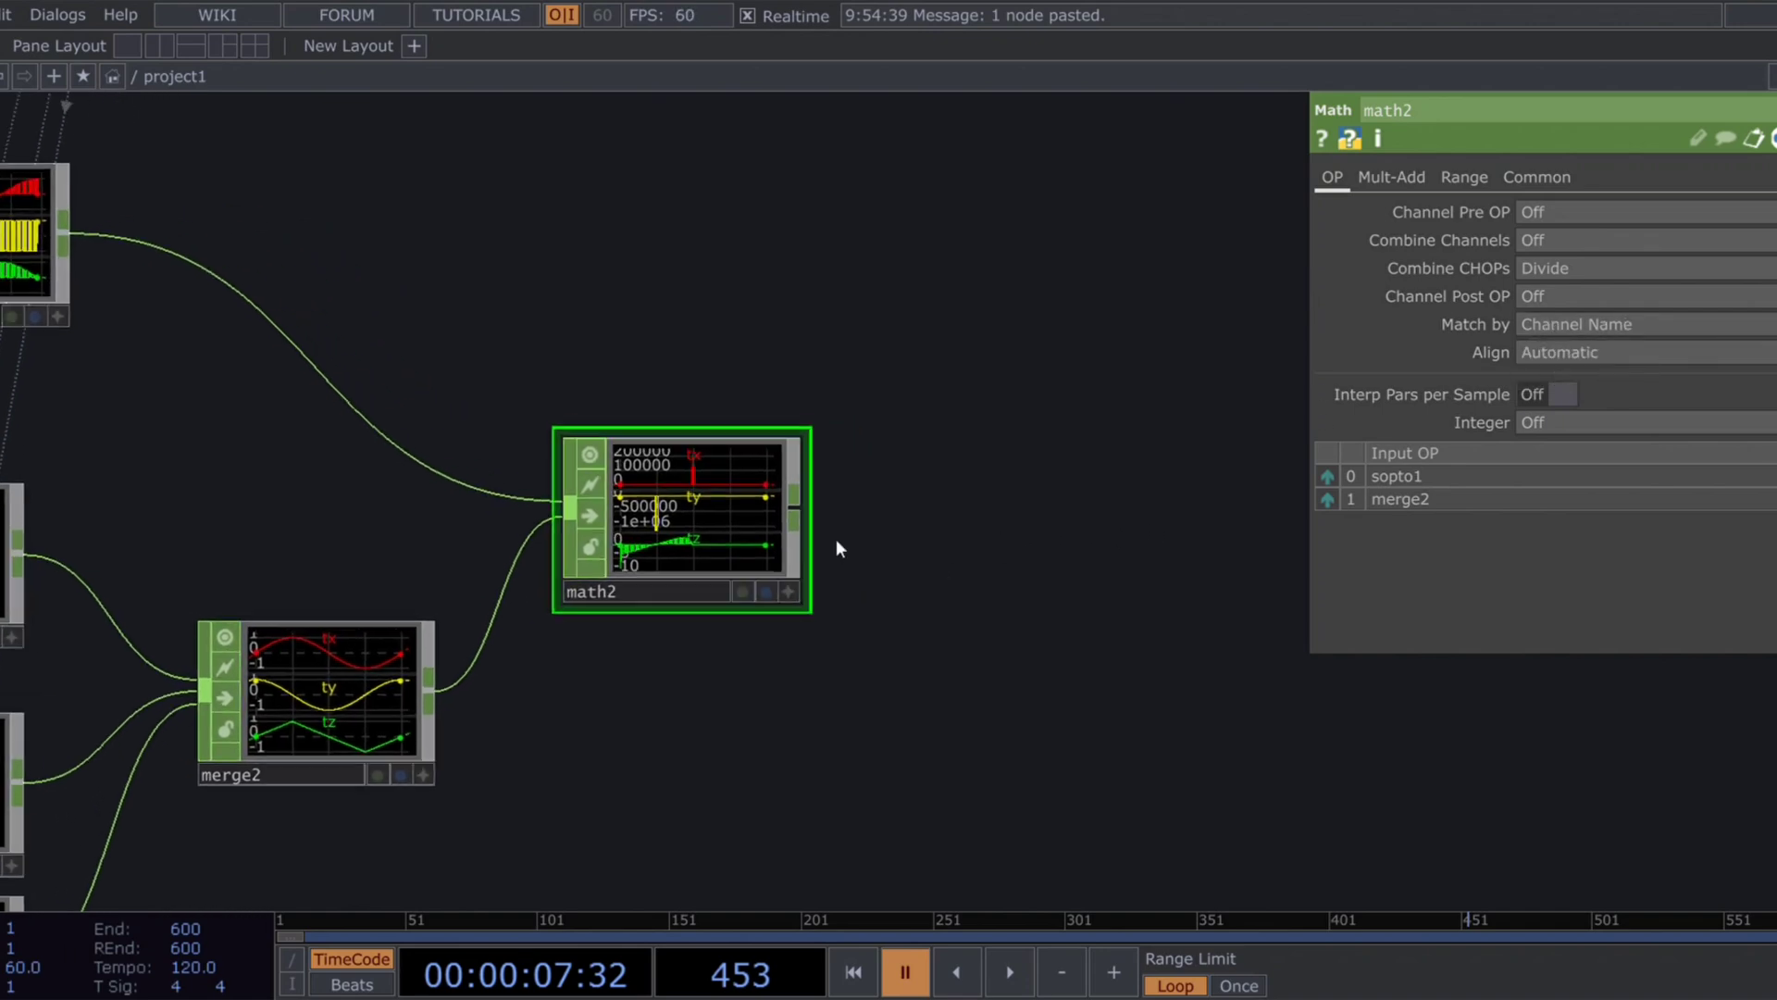
Step: Run the timeline briefly to examine math2's output channels, and pause it again
scroll(836, 539, up, 3)
key(space)
scroll(708, 498, down, 3)
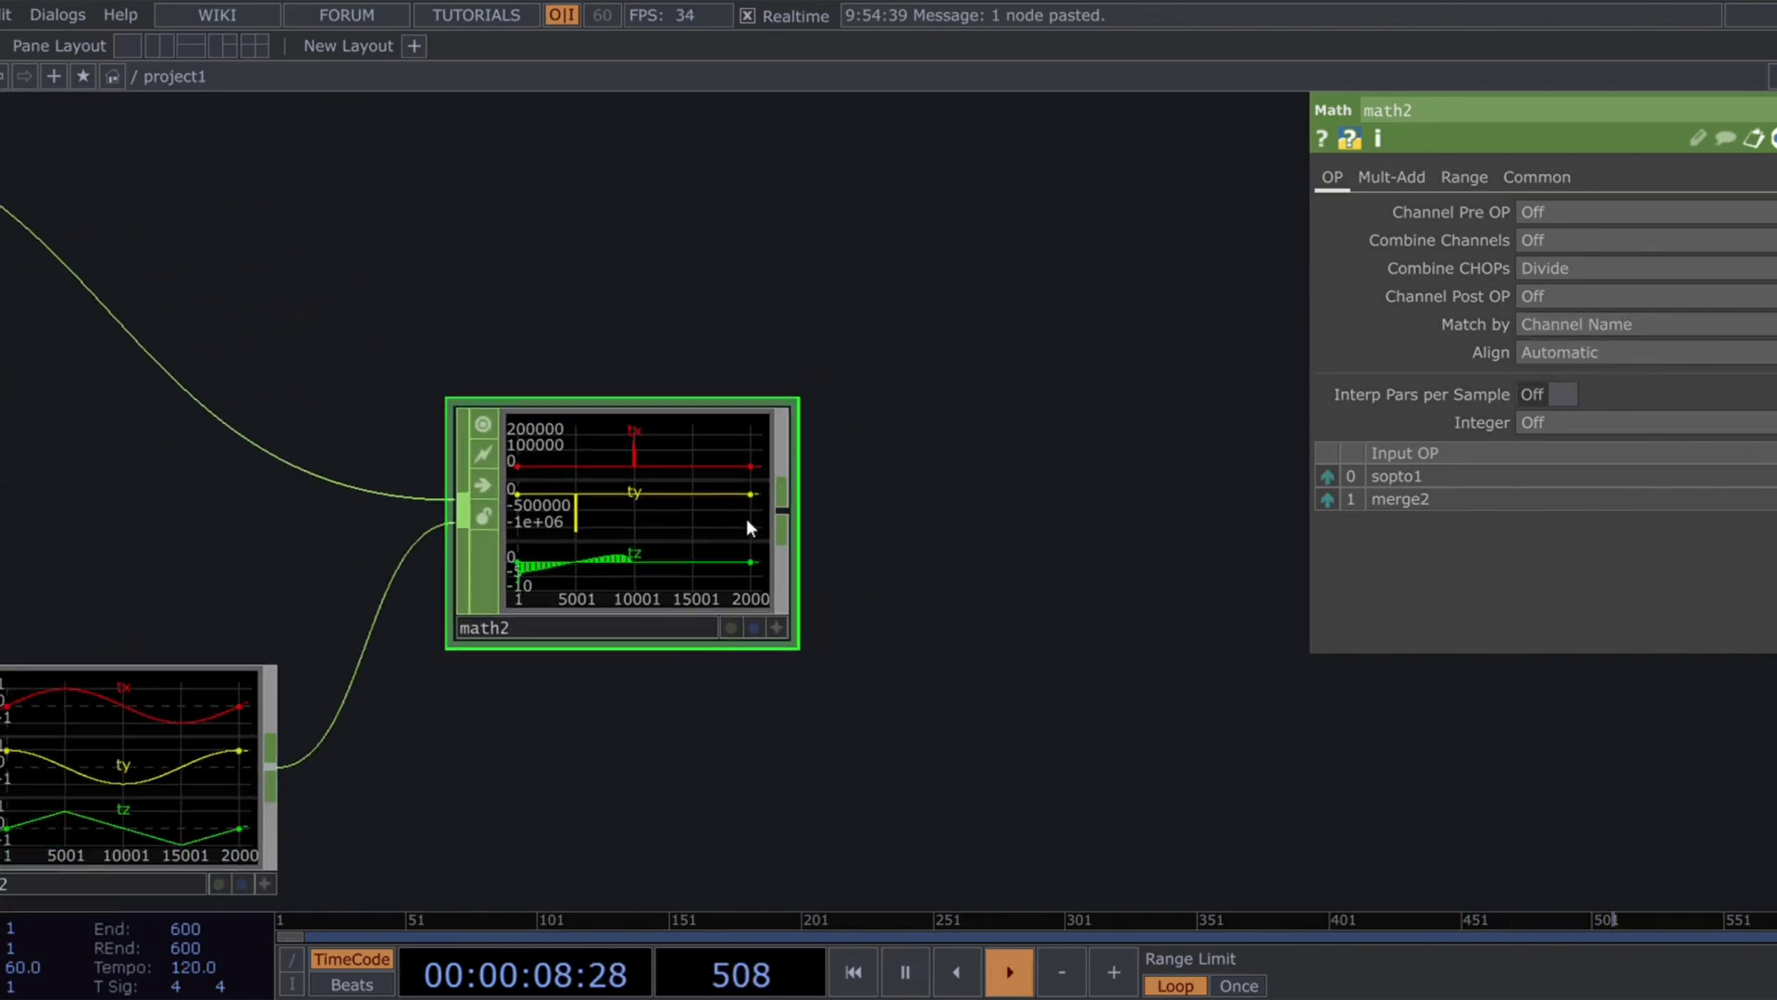
key(space)
Step: Add a Resample CHOP fed by math2
drag(985, 637, 729, 686)
scroll(864, 600, down, 4)
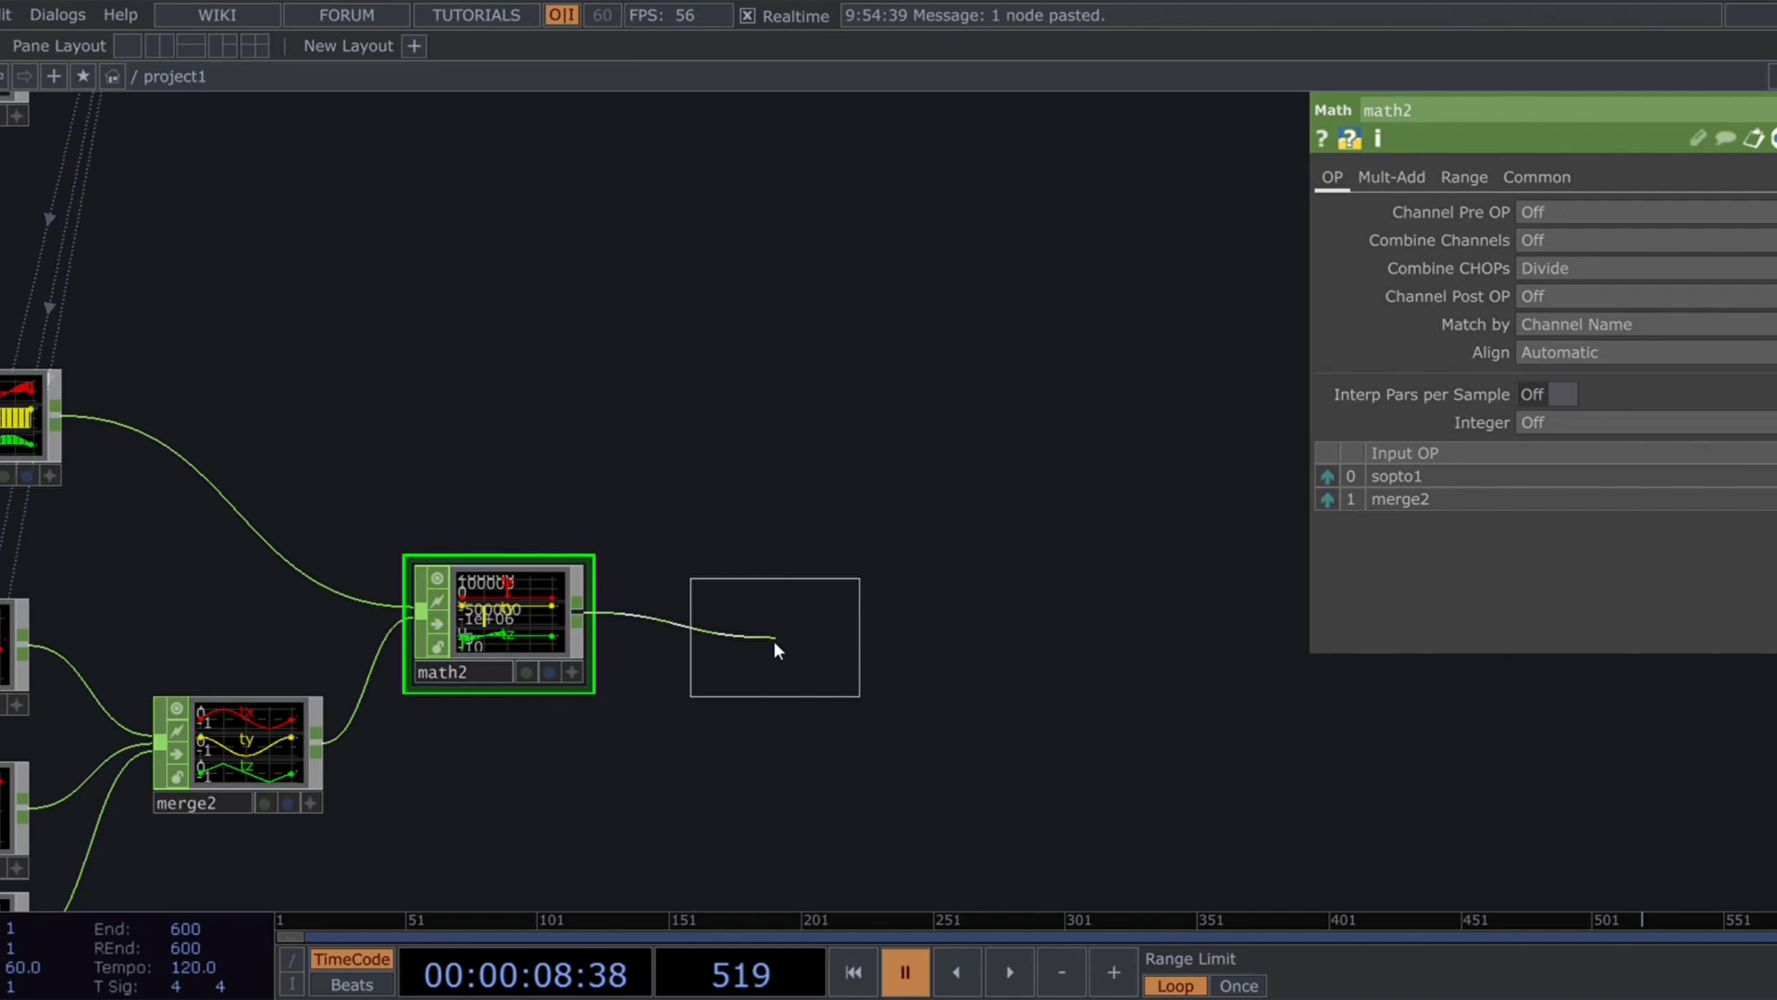
click(789, 627)
drag(993, 684, 938, 680)
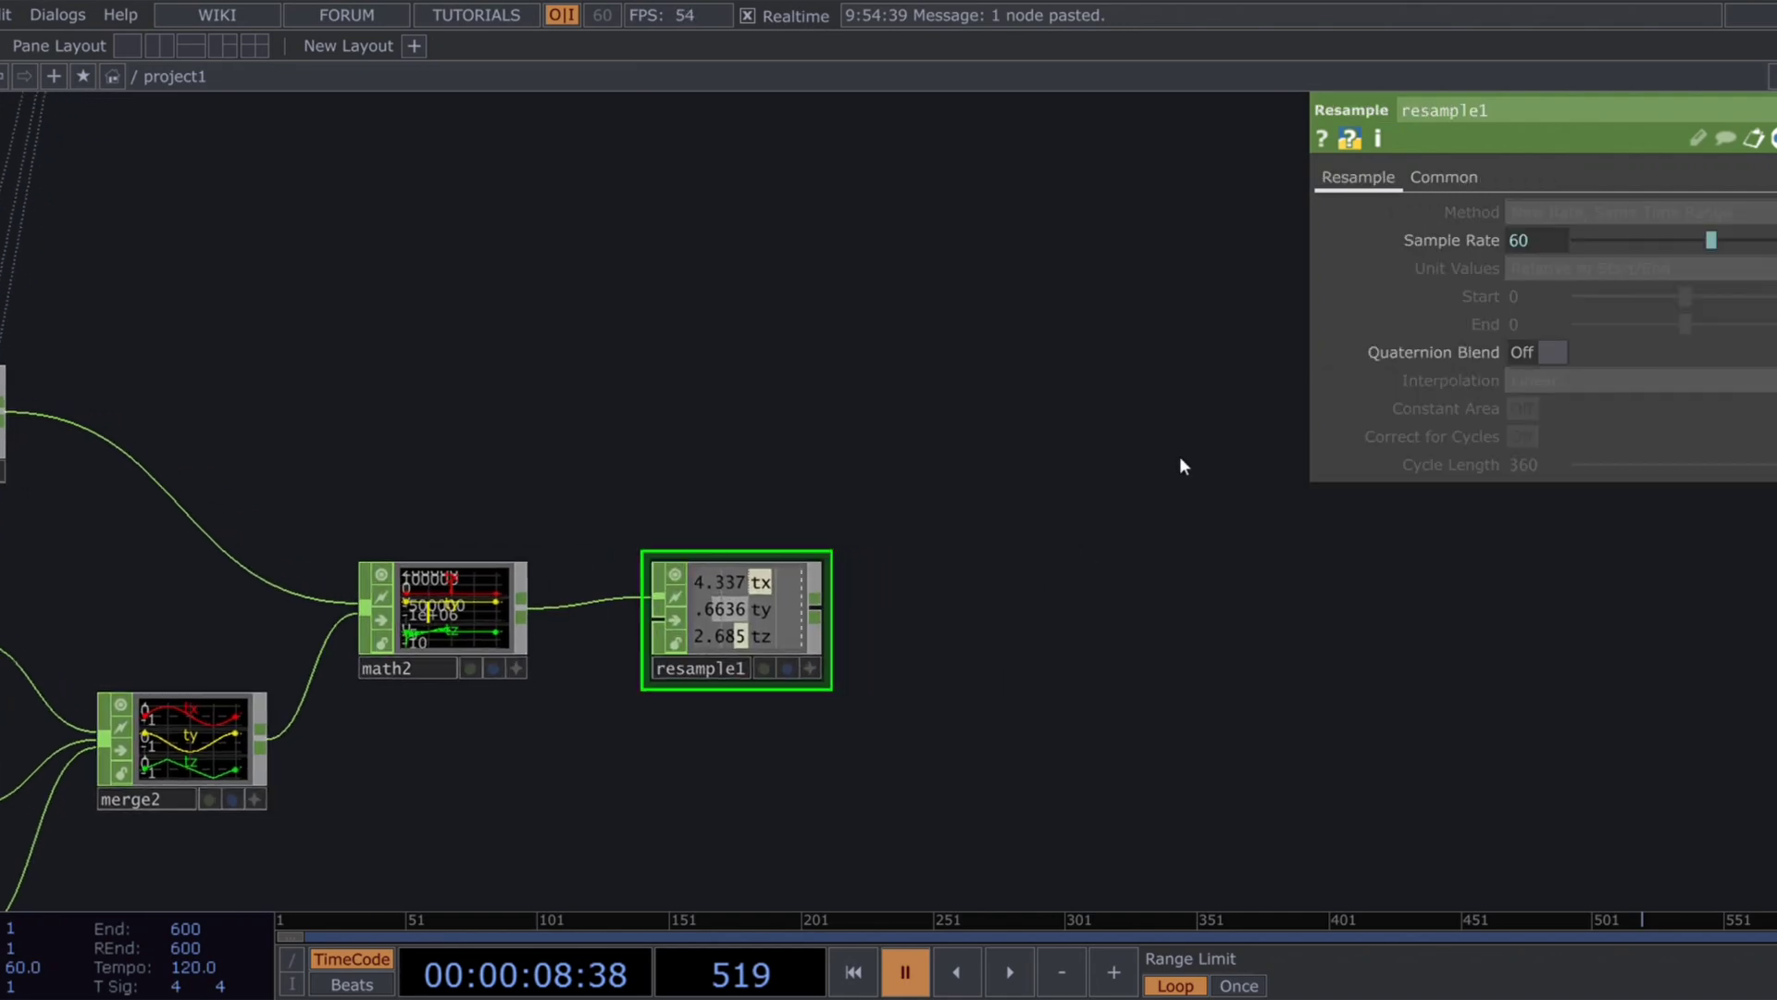
Step: Turn off resample1's Time Slice, set its Method to New Rate, New Interval, and set its End units to Absolute
click(1453, 176)
click(1515, 208)
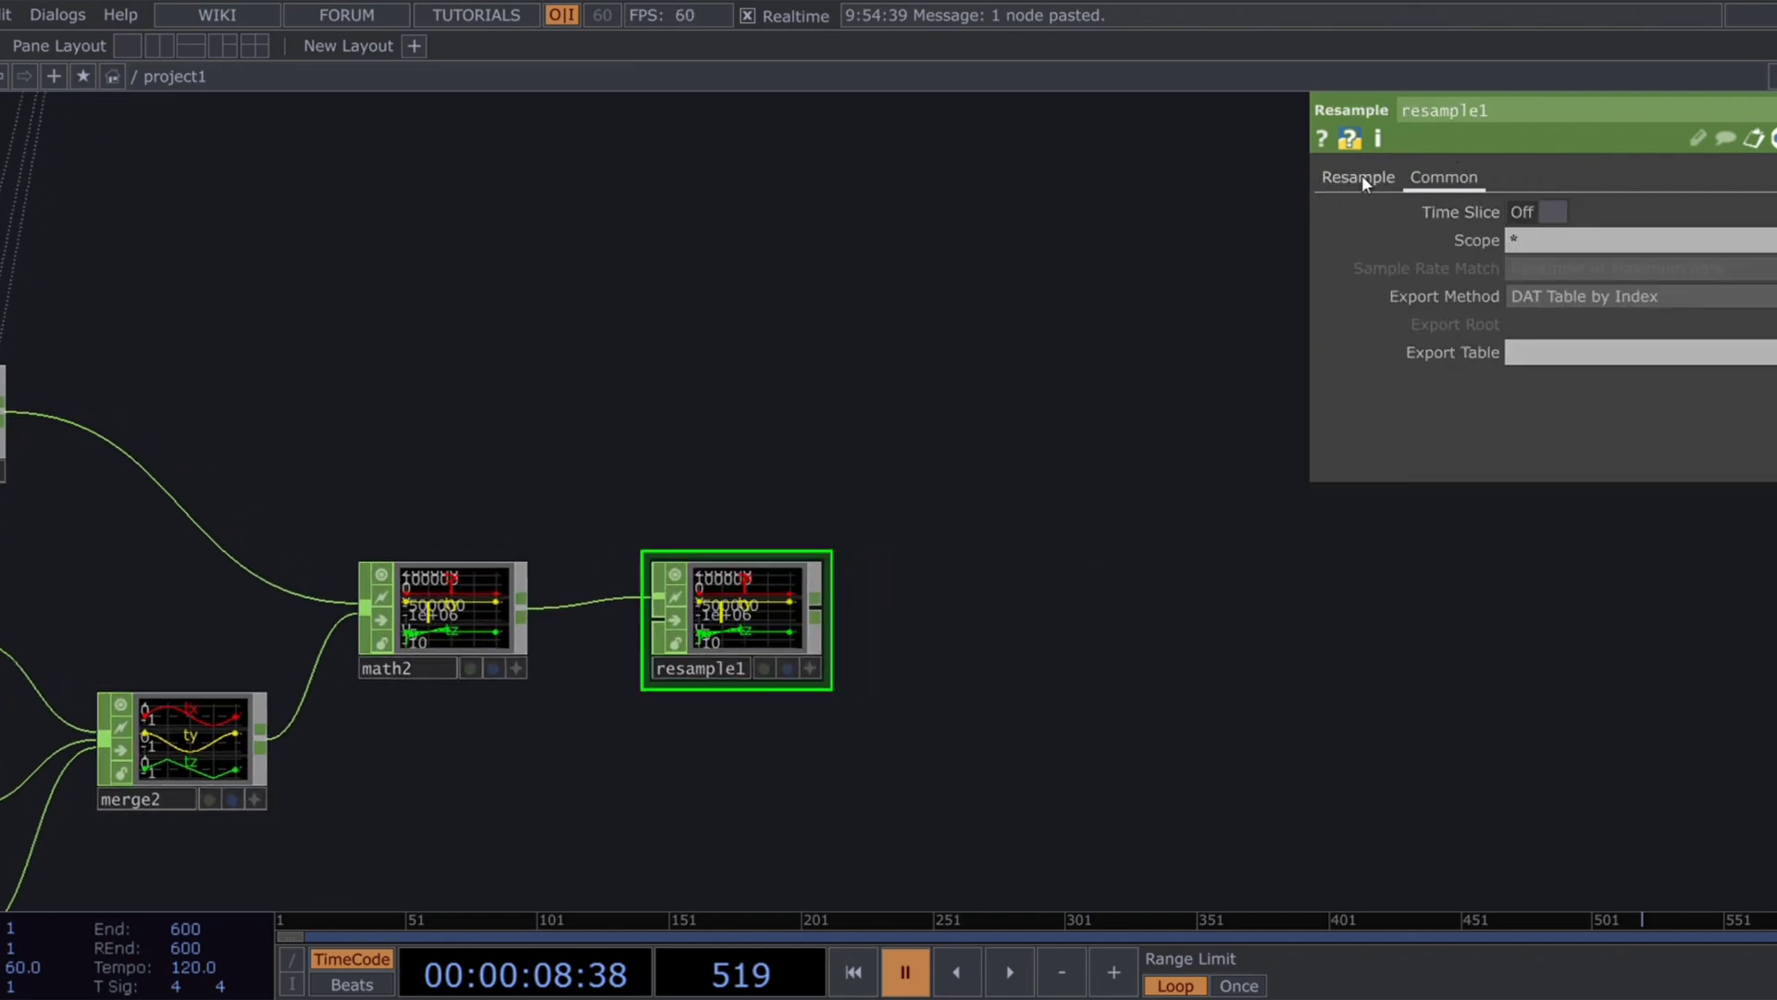
click(1357, 176)
click(1525, 213)
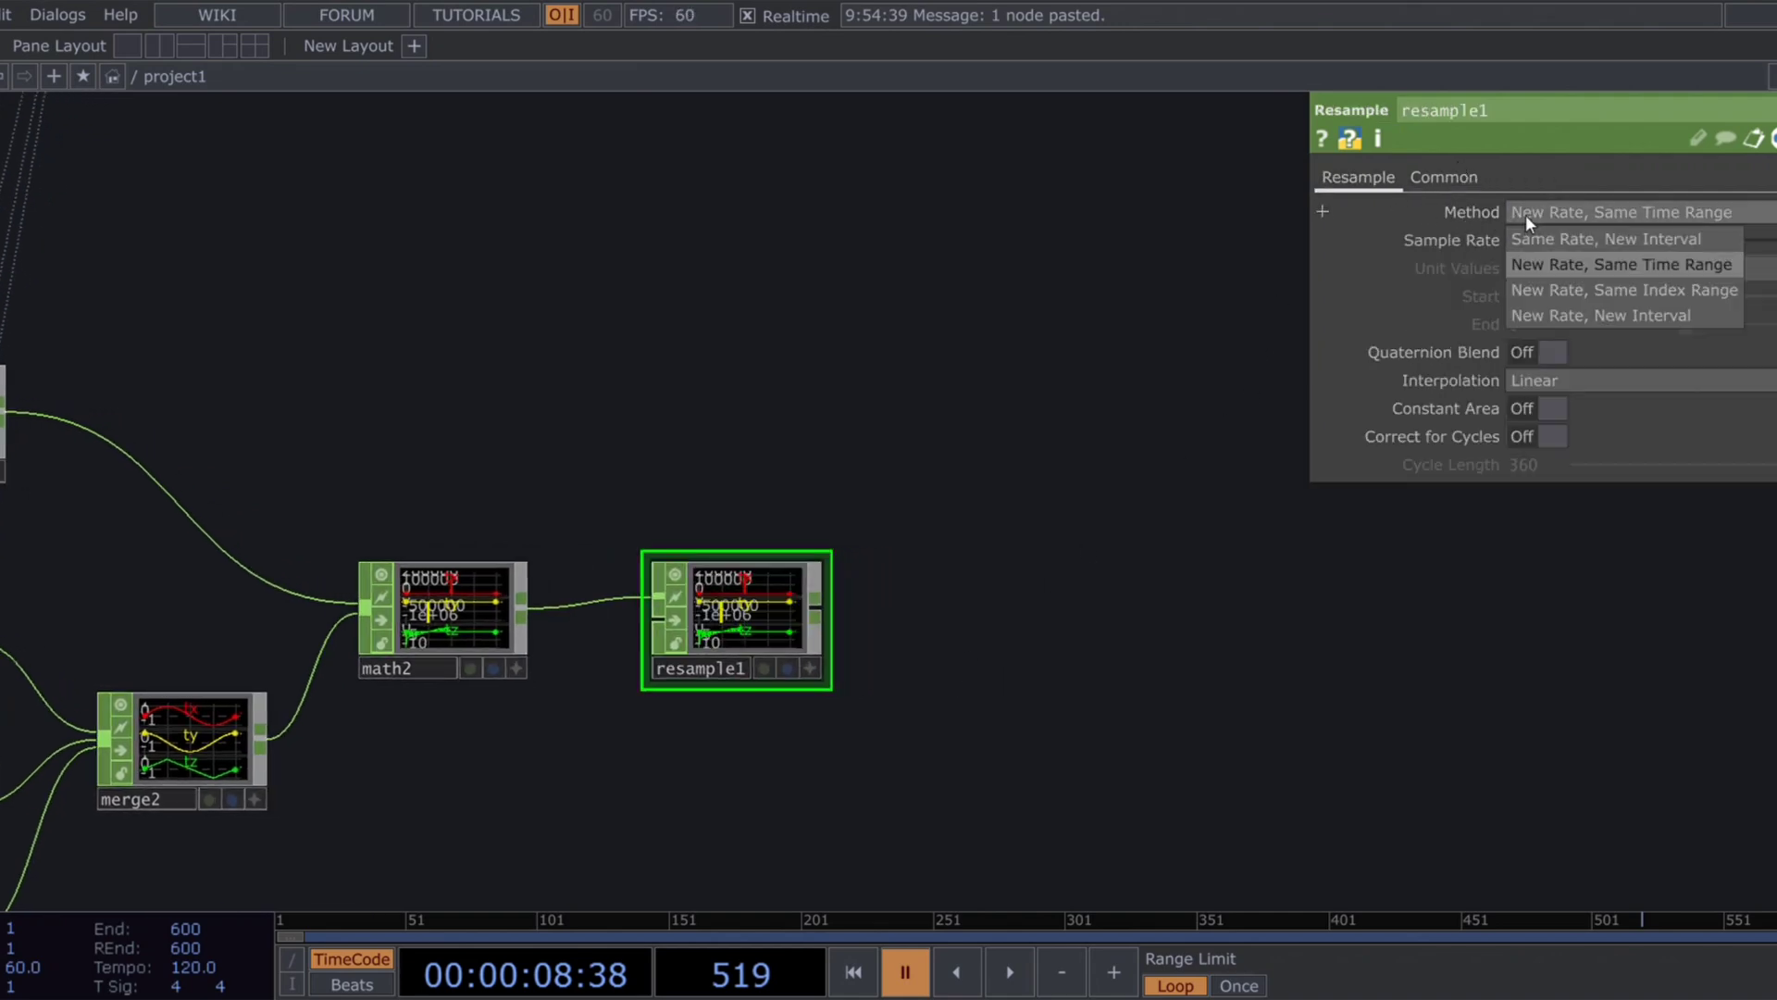
click(1536, 315)
click(1564, 266)
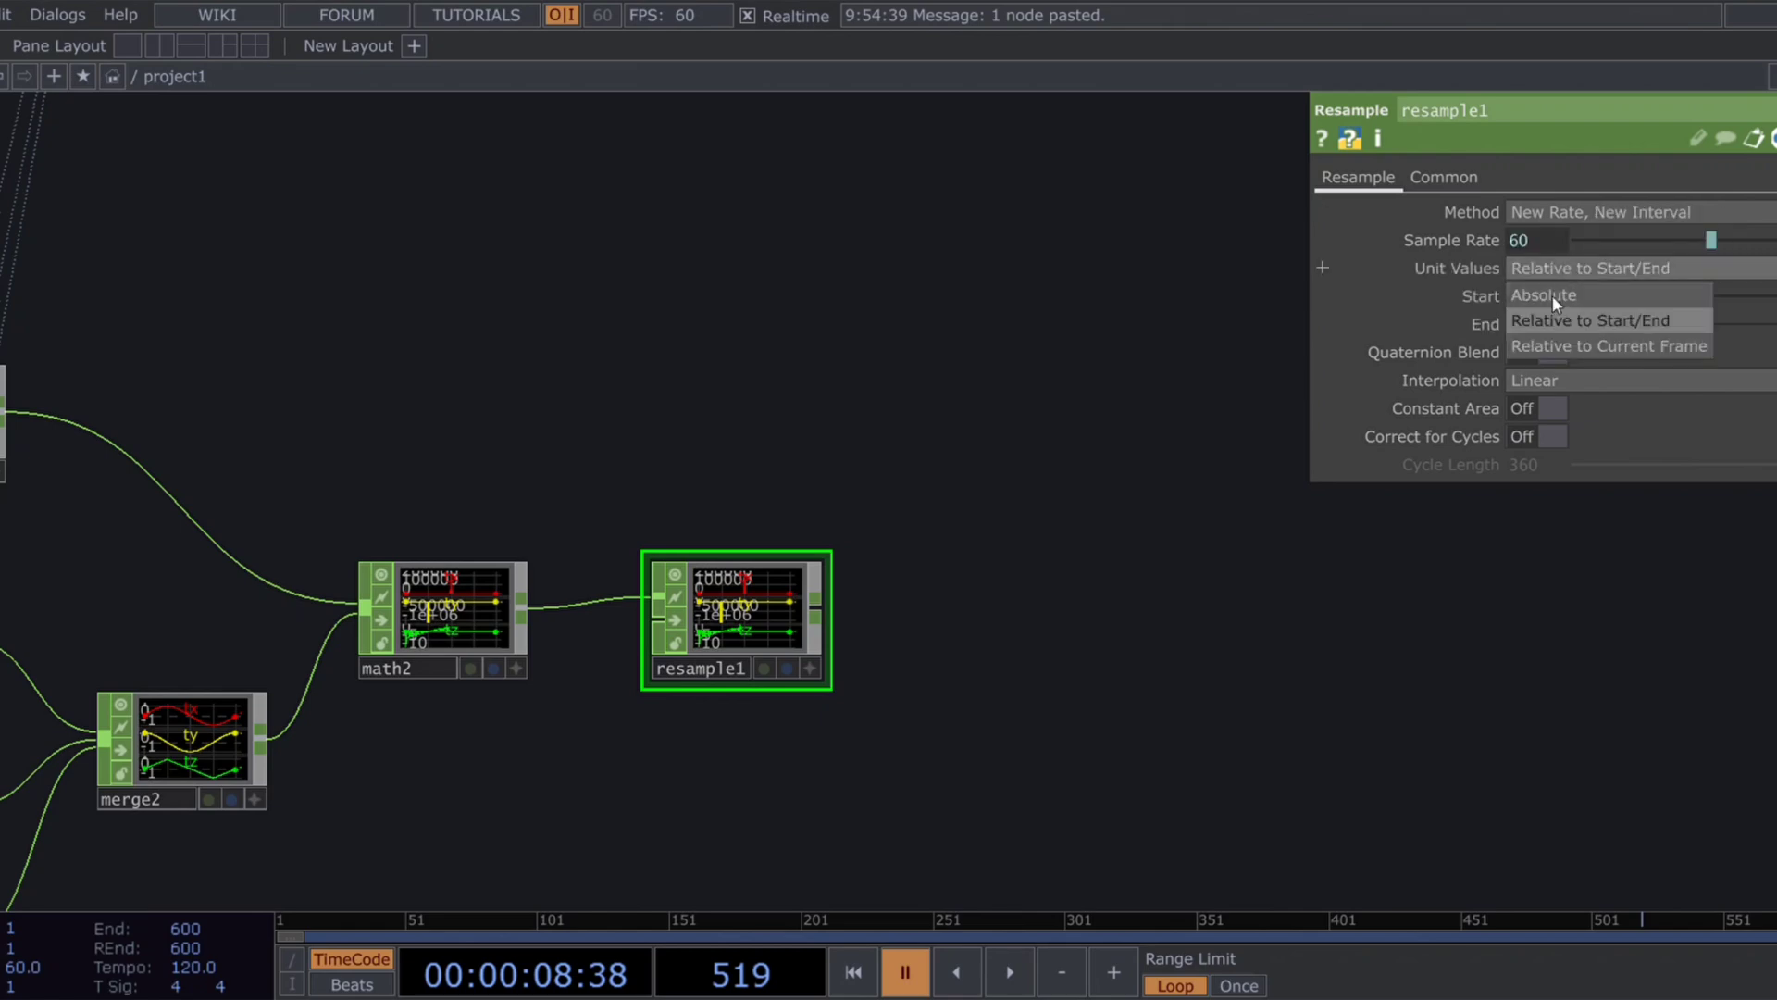
click(1545, 296)
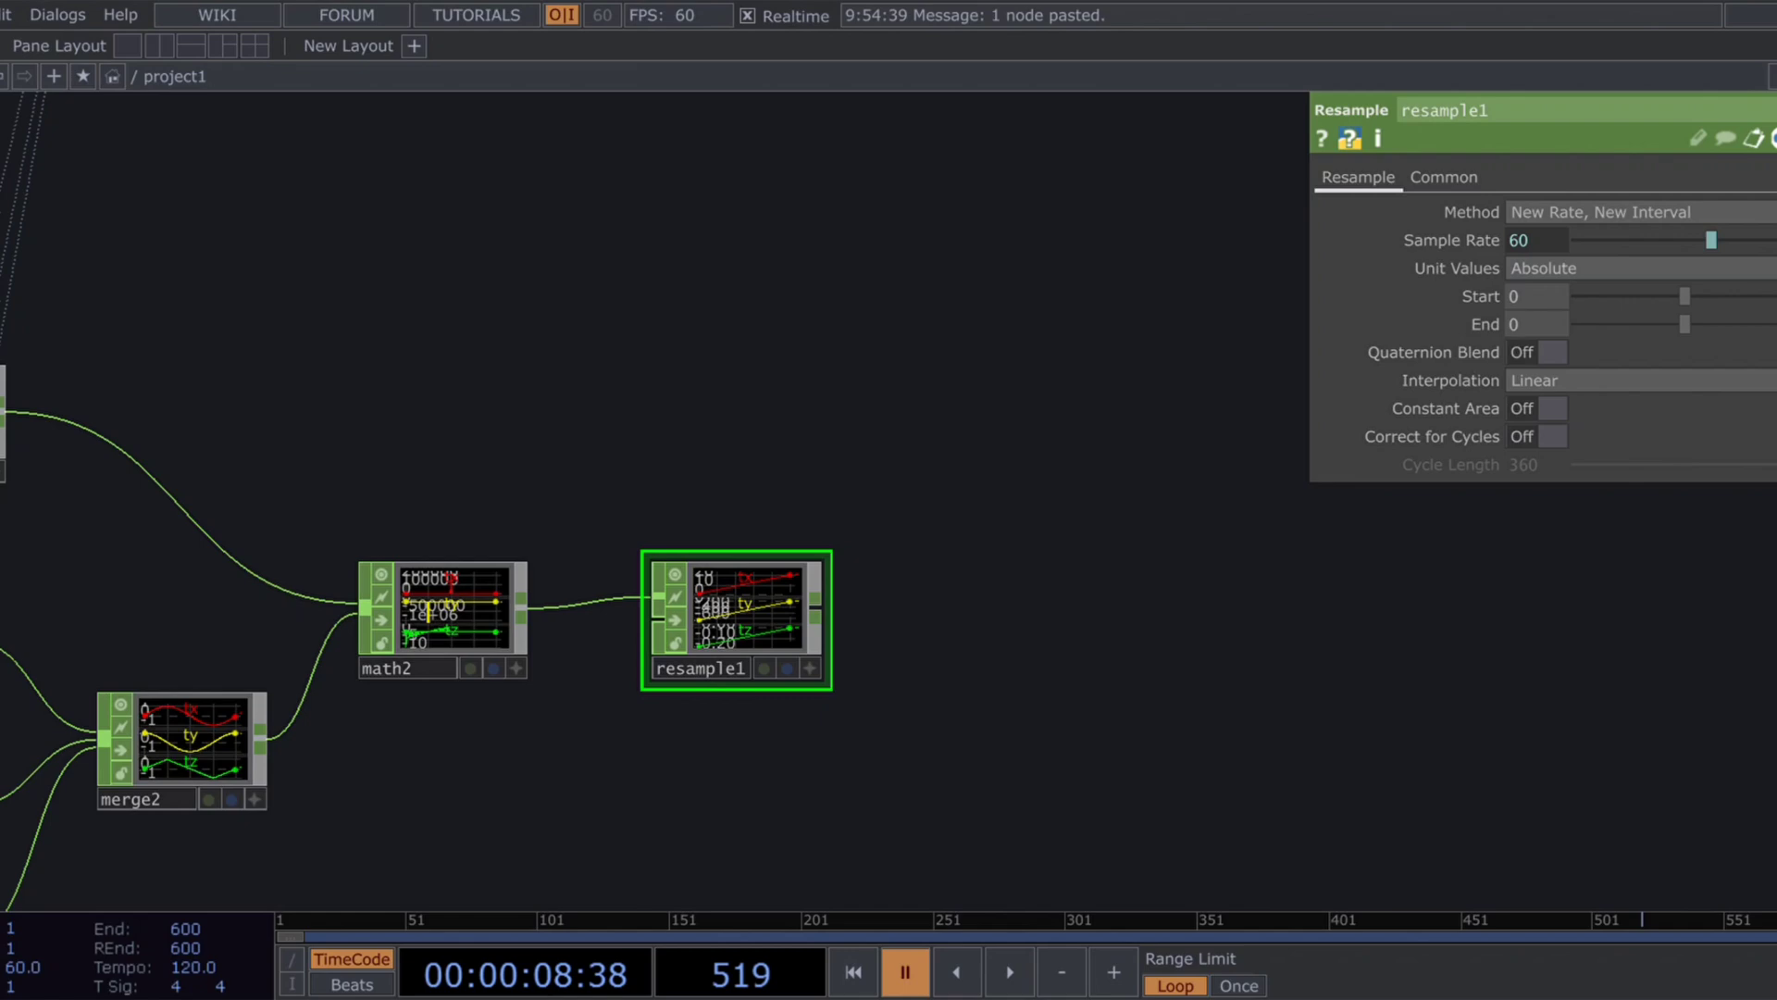
Step: Drive resample1's End value with a reference to info1's length channel
click(1774, 322)
drag(754, 403, 931, 531)
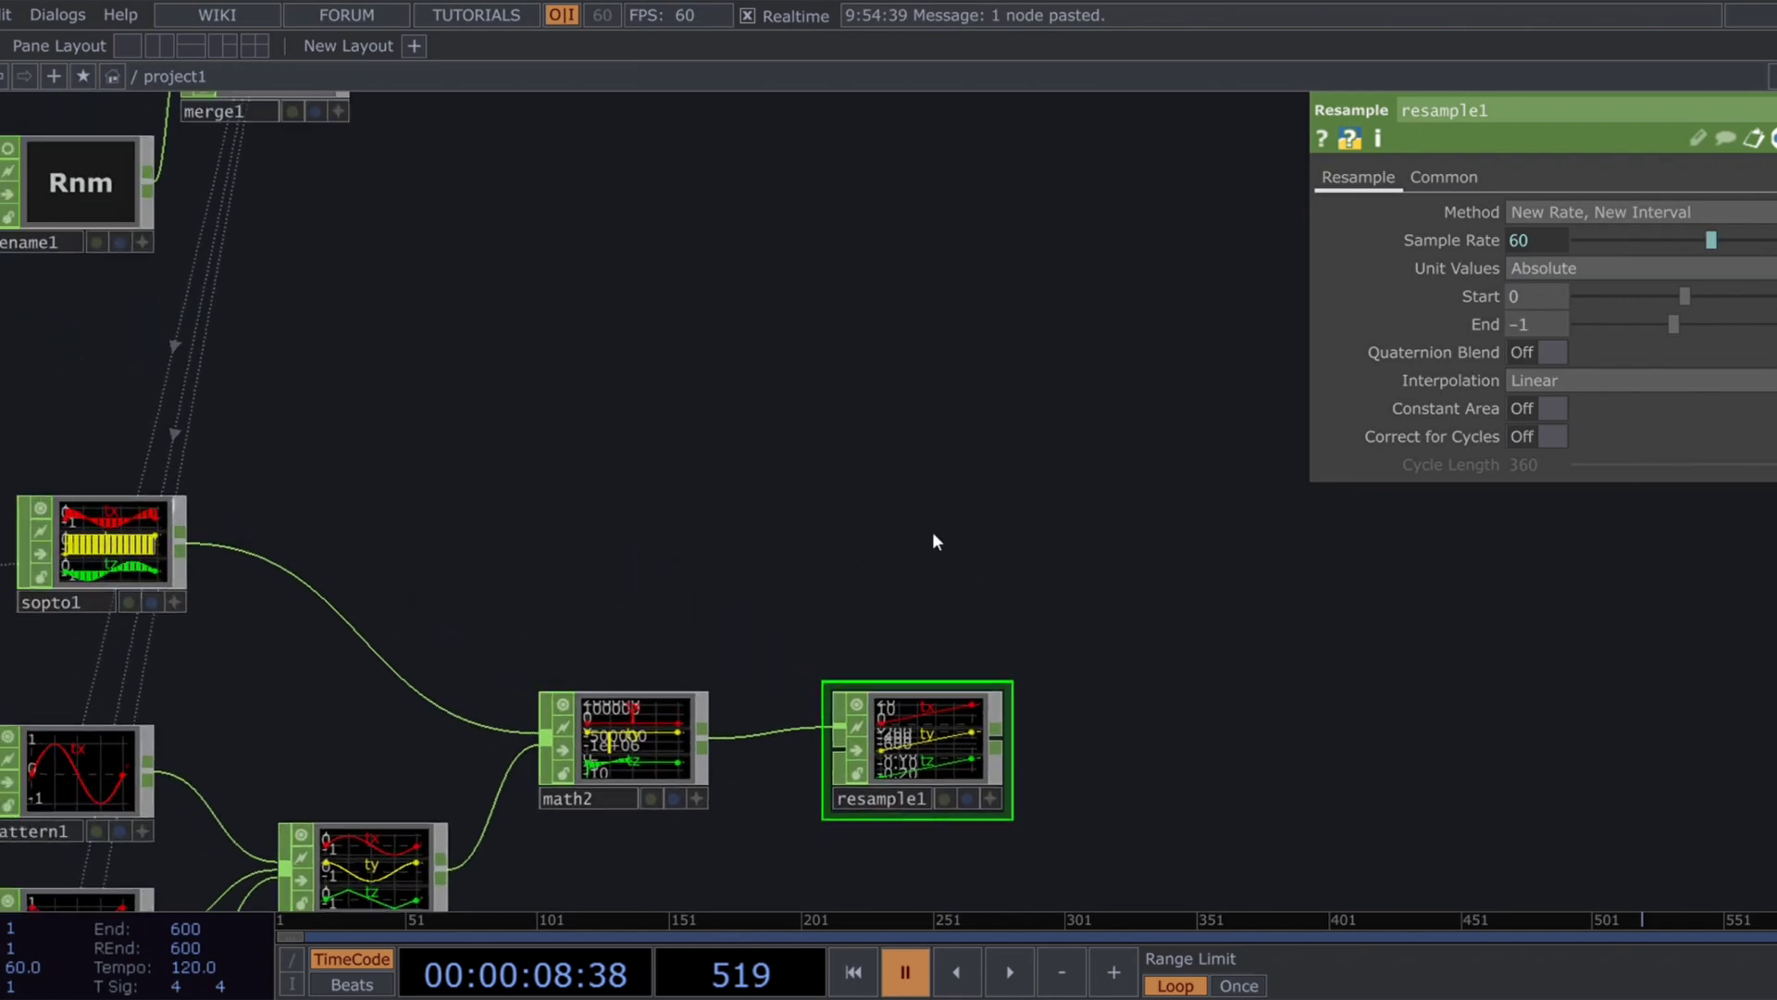
scroll(935, 534, down, 3)
drag(651, 239, 673, 391)
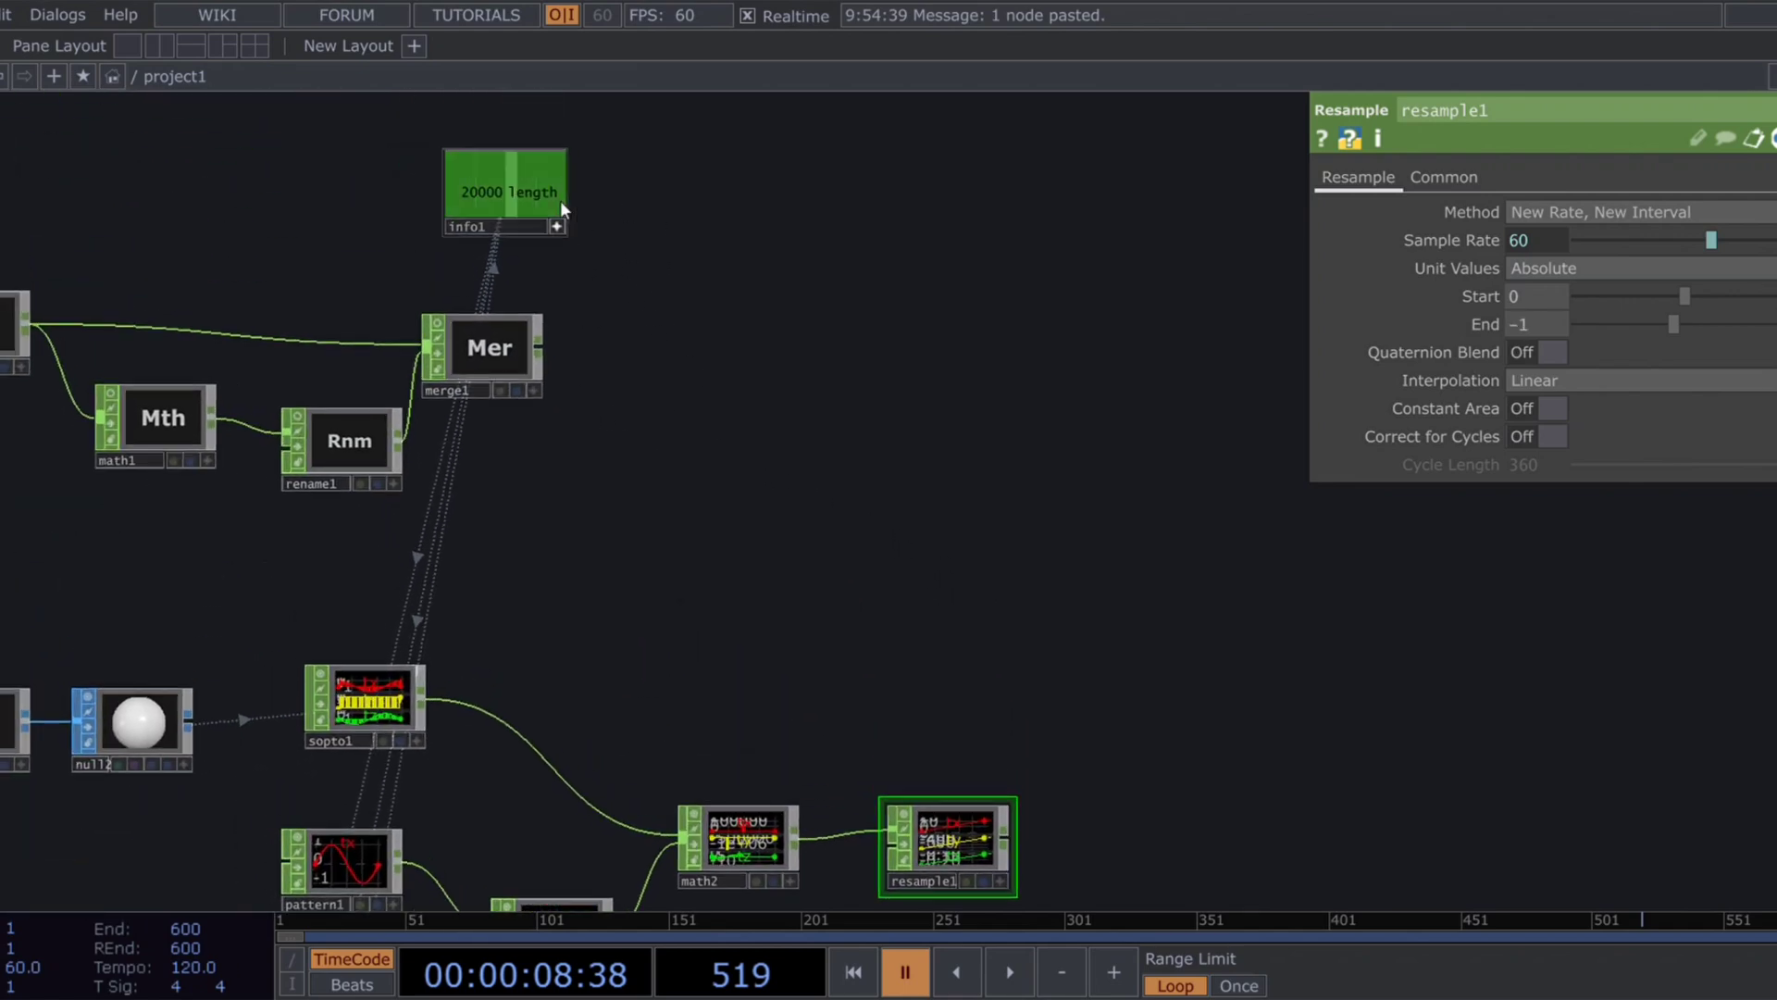
drag(558, 200, 1566, 335)
click(1553, 299)
click(1484, 321)
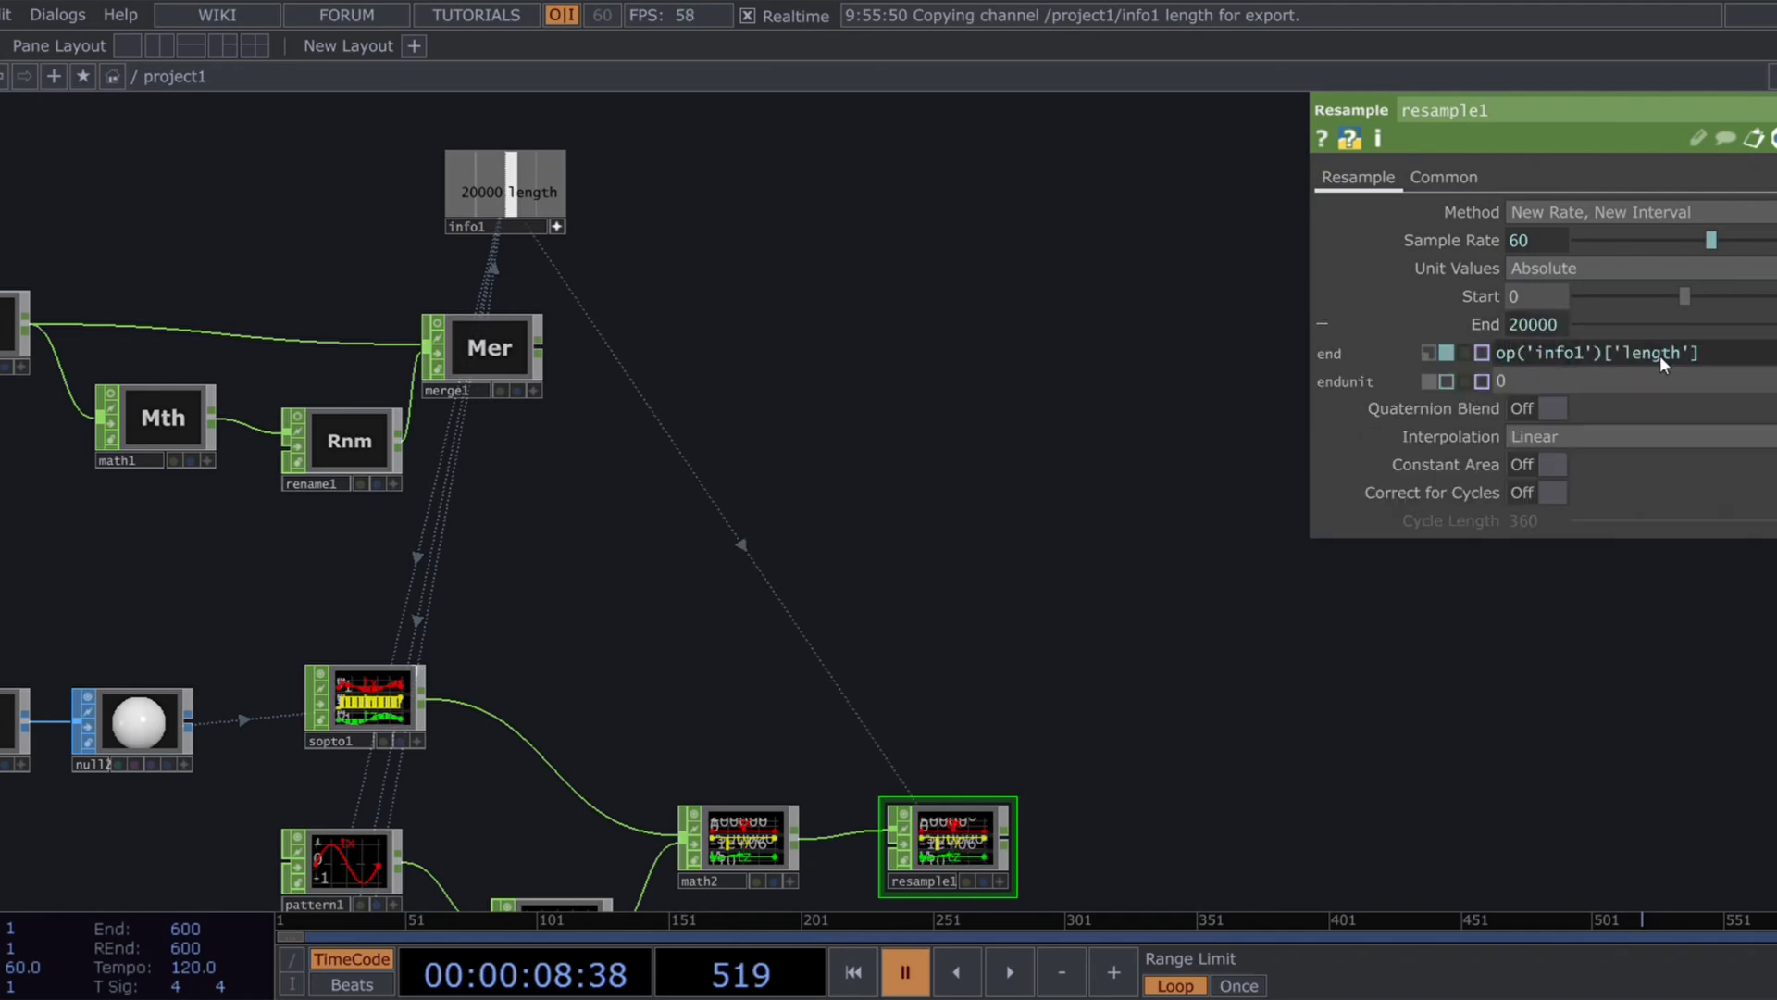
drag(1282, 598, 1129, 450)
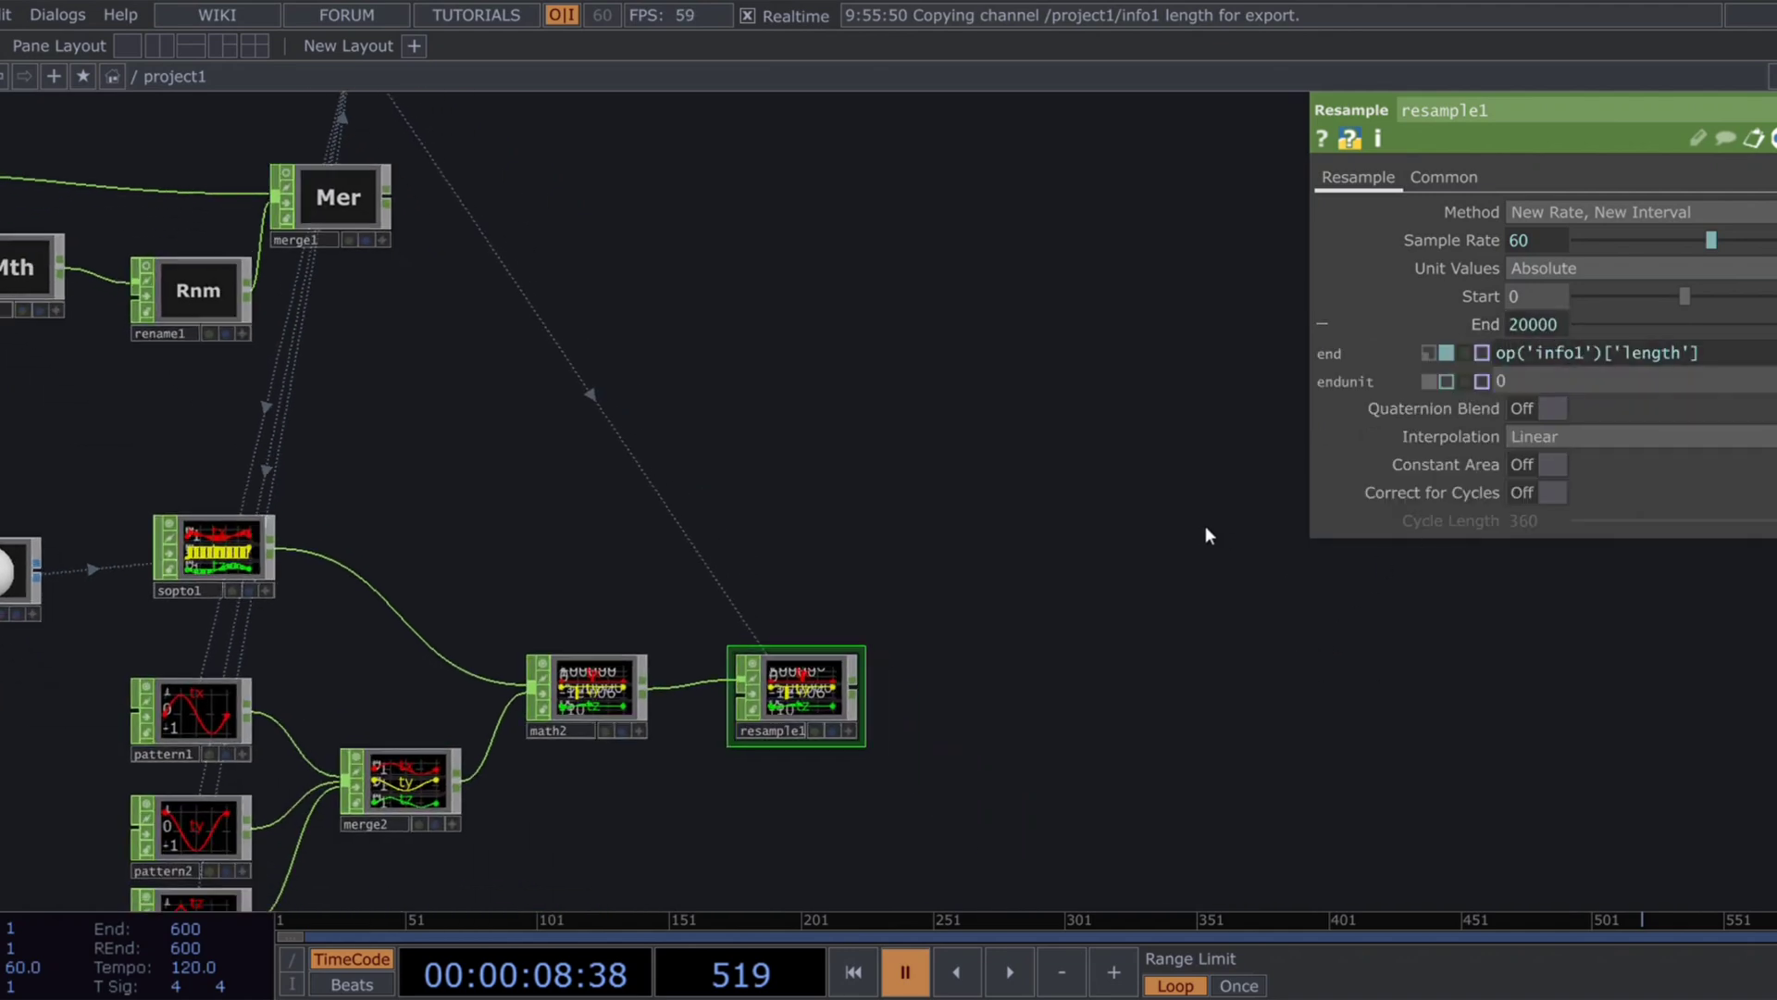
Step: Run the timeline briefly, pause it again, and inspect resample1's sample range information
key(space)
drag(1249, 639, 1013, 601)
key(space)
drag(766, 608, 926, 625)
middle_click(732, 679)
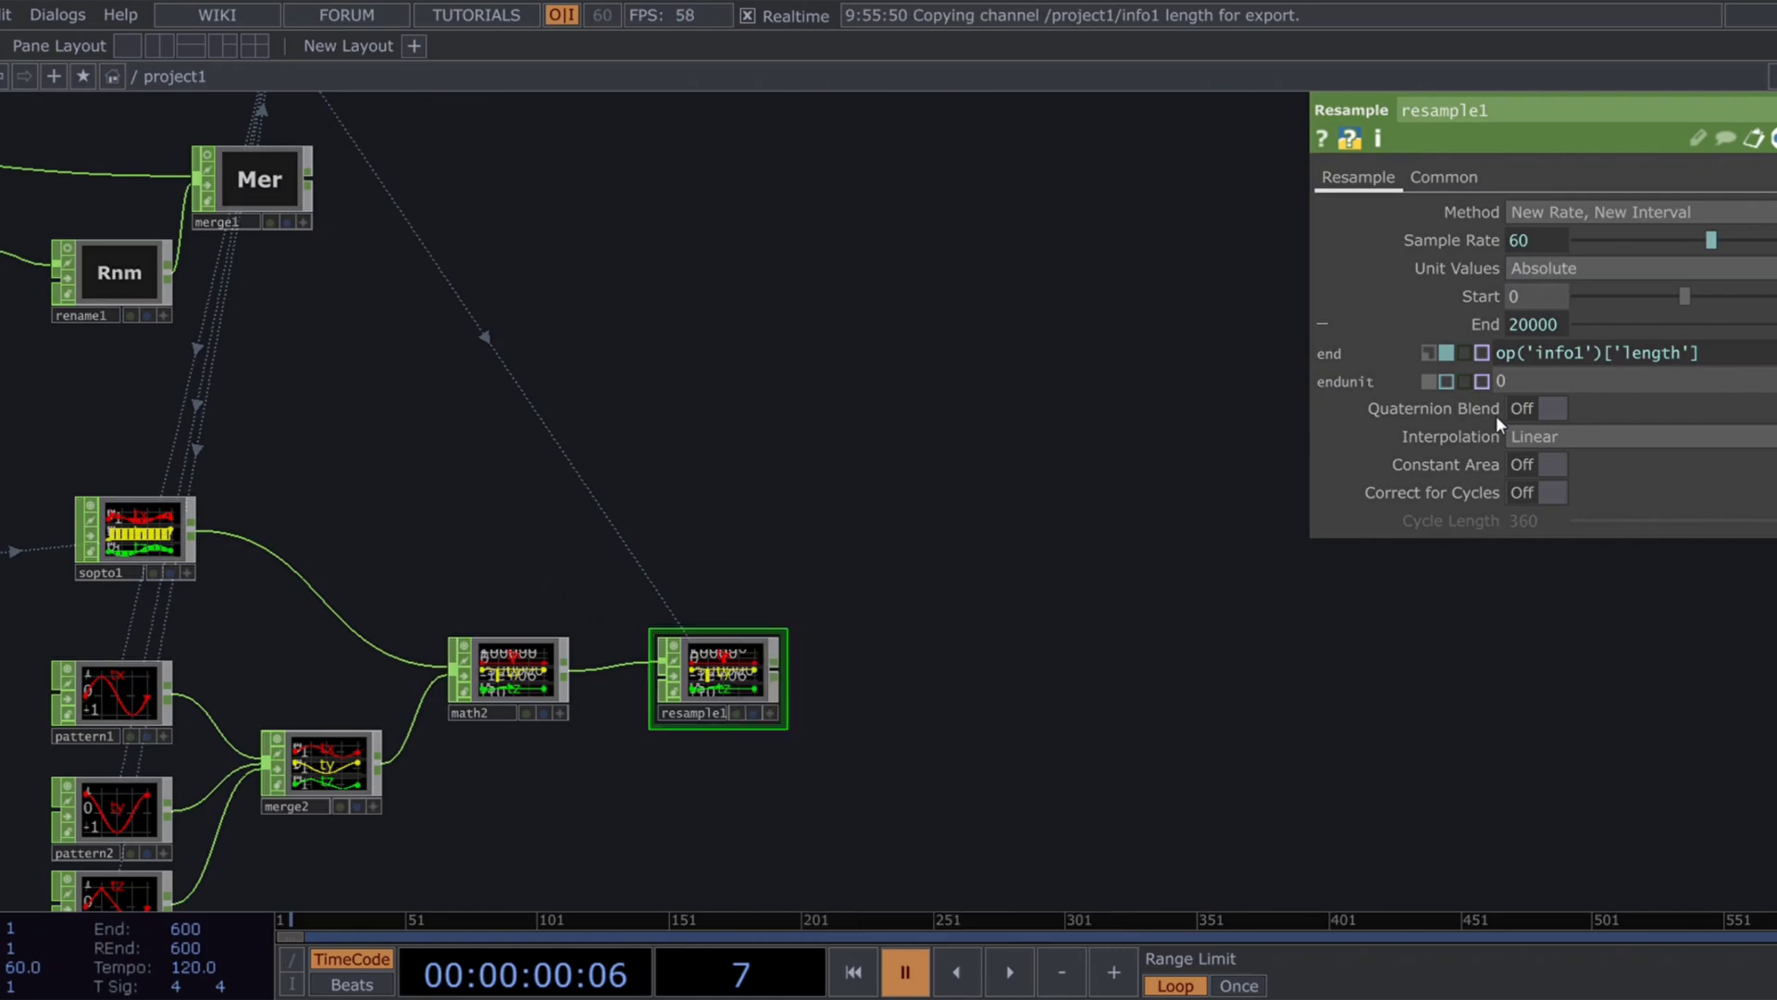
Step: Change resample1's End expression to op('info1')['length']-1 and check the node's sample range
text(-)
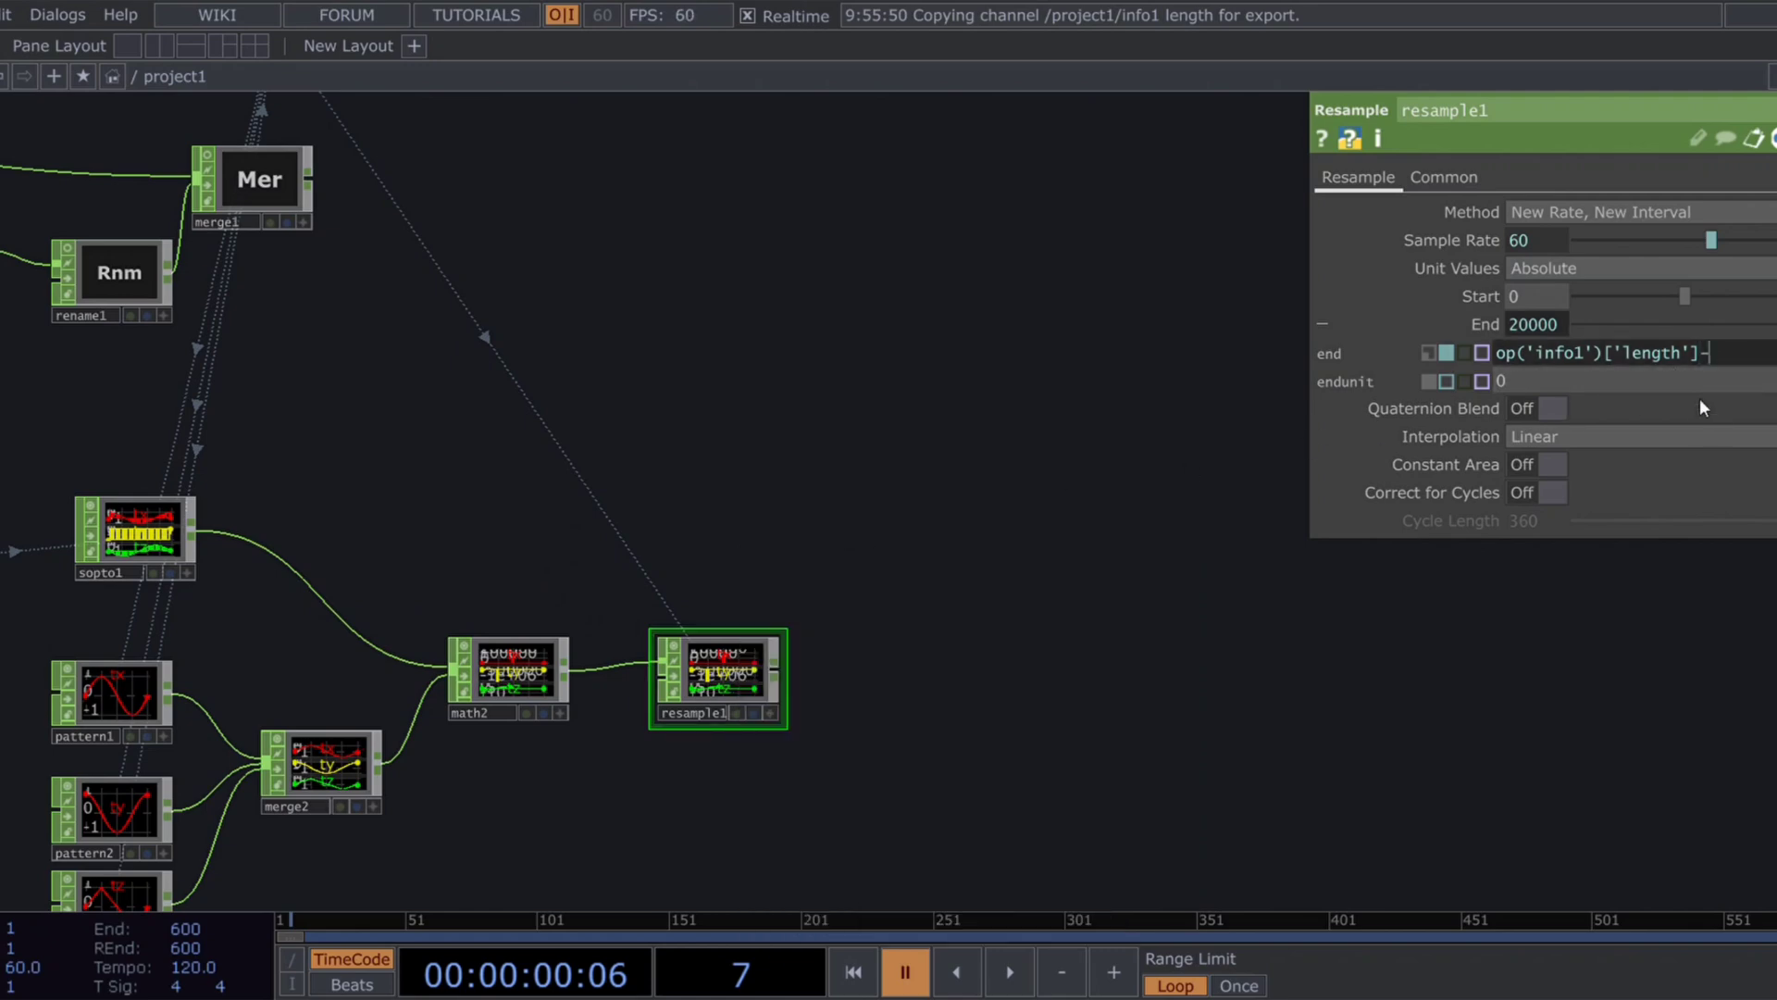
text(1)
key(Return)
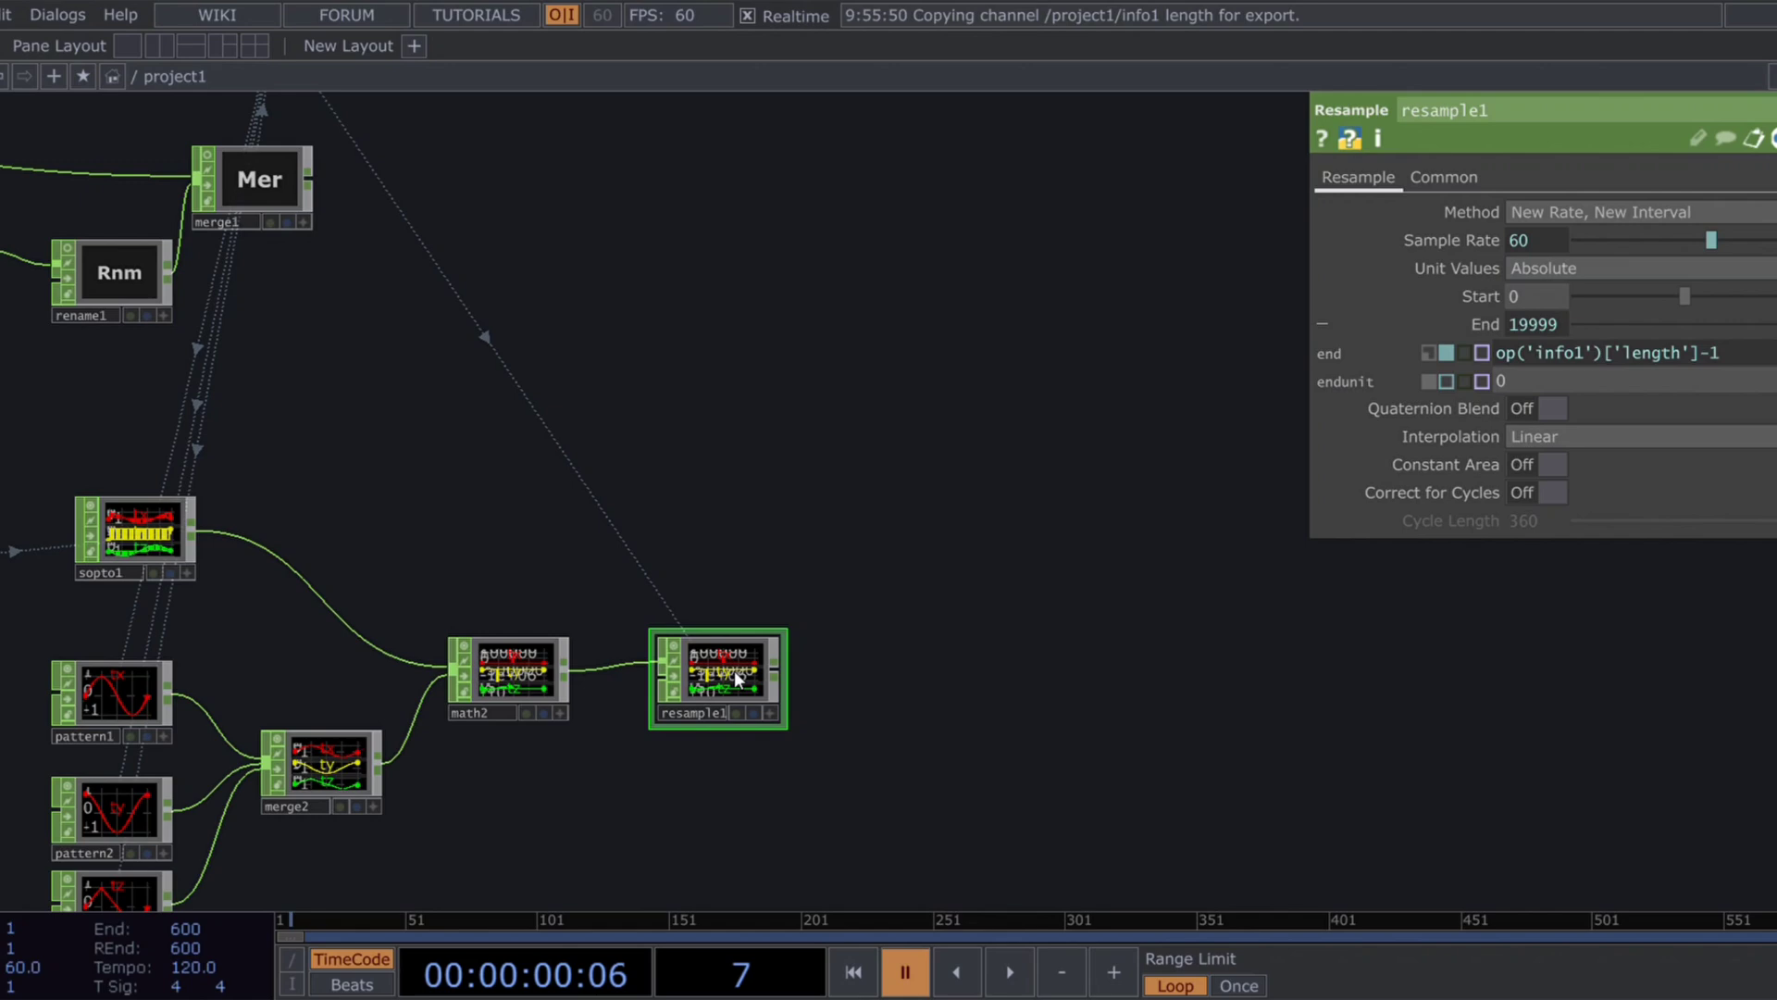
middle_click(725, 678)
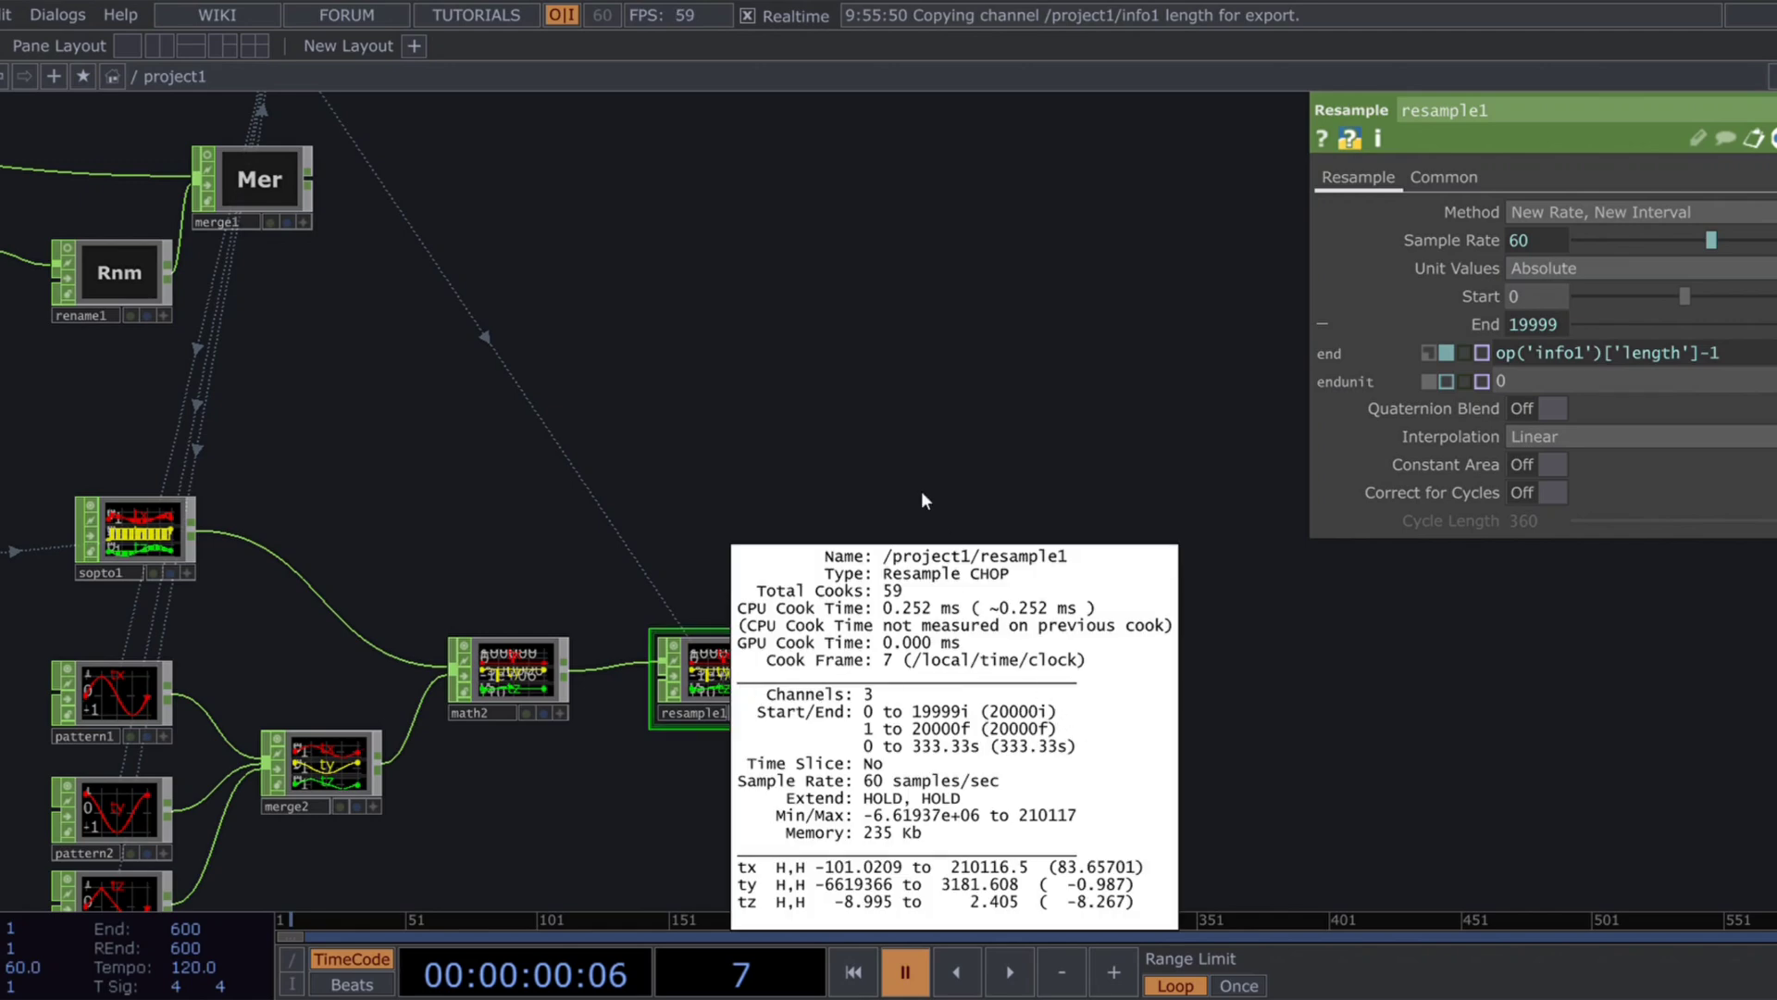
Step: Add a Null CHOP after resample1
drag(846, 669, 681, 692)
scroll(814, 642, down, 3)
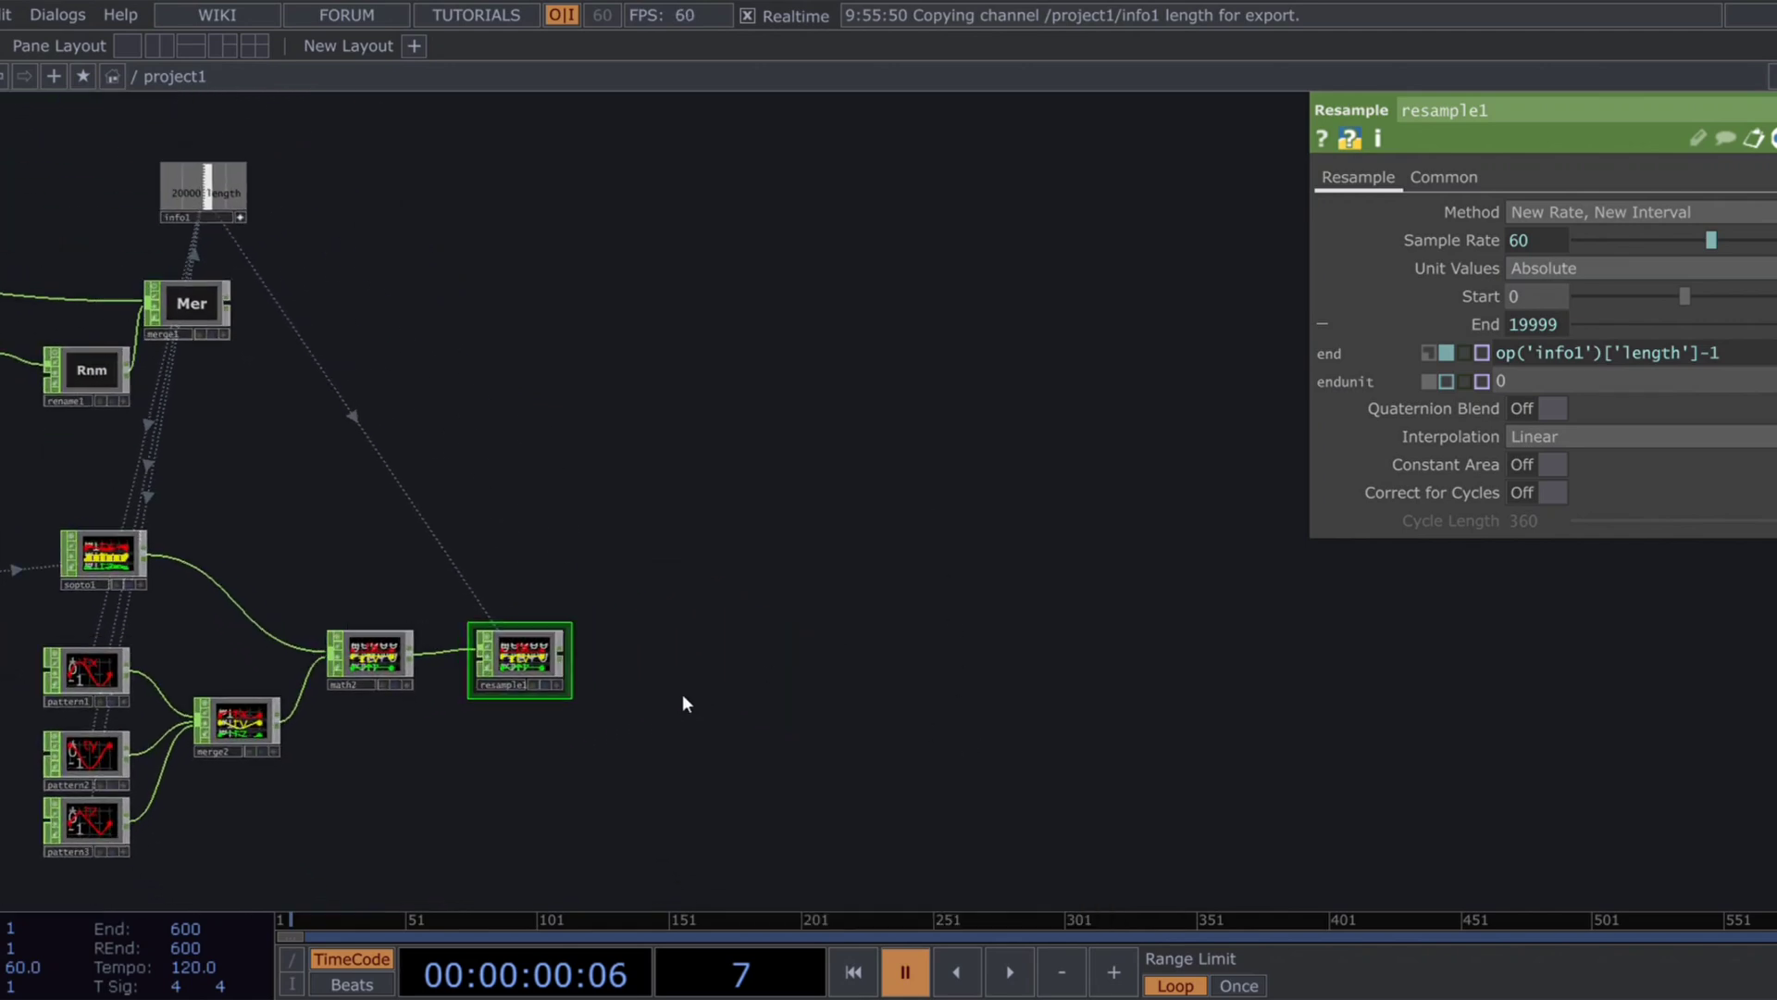
scroll(665, 689, up, 5)
key(alt+n)
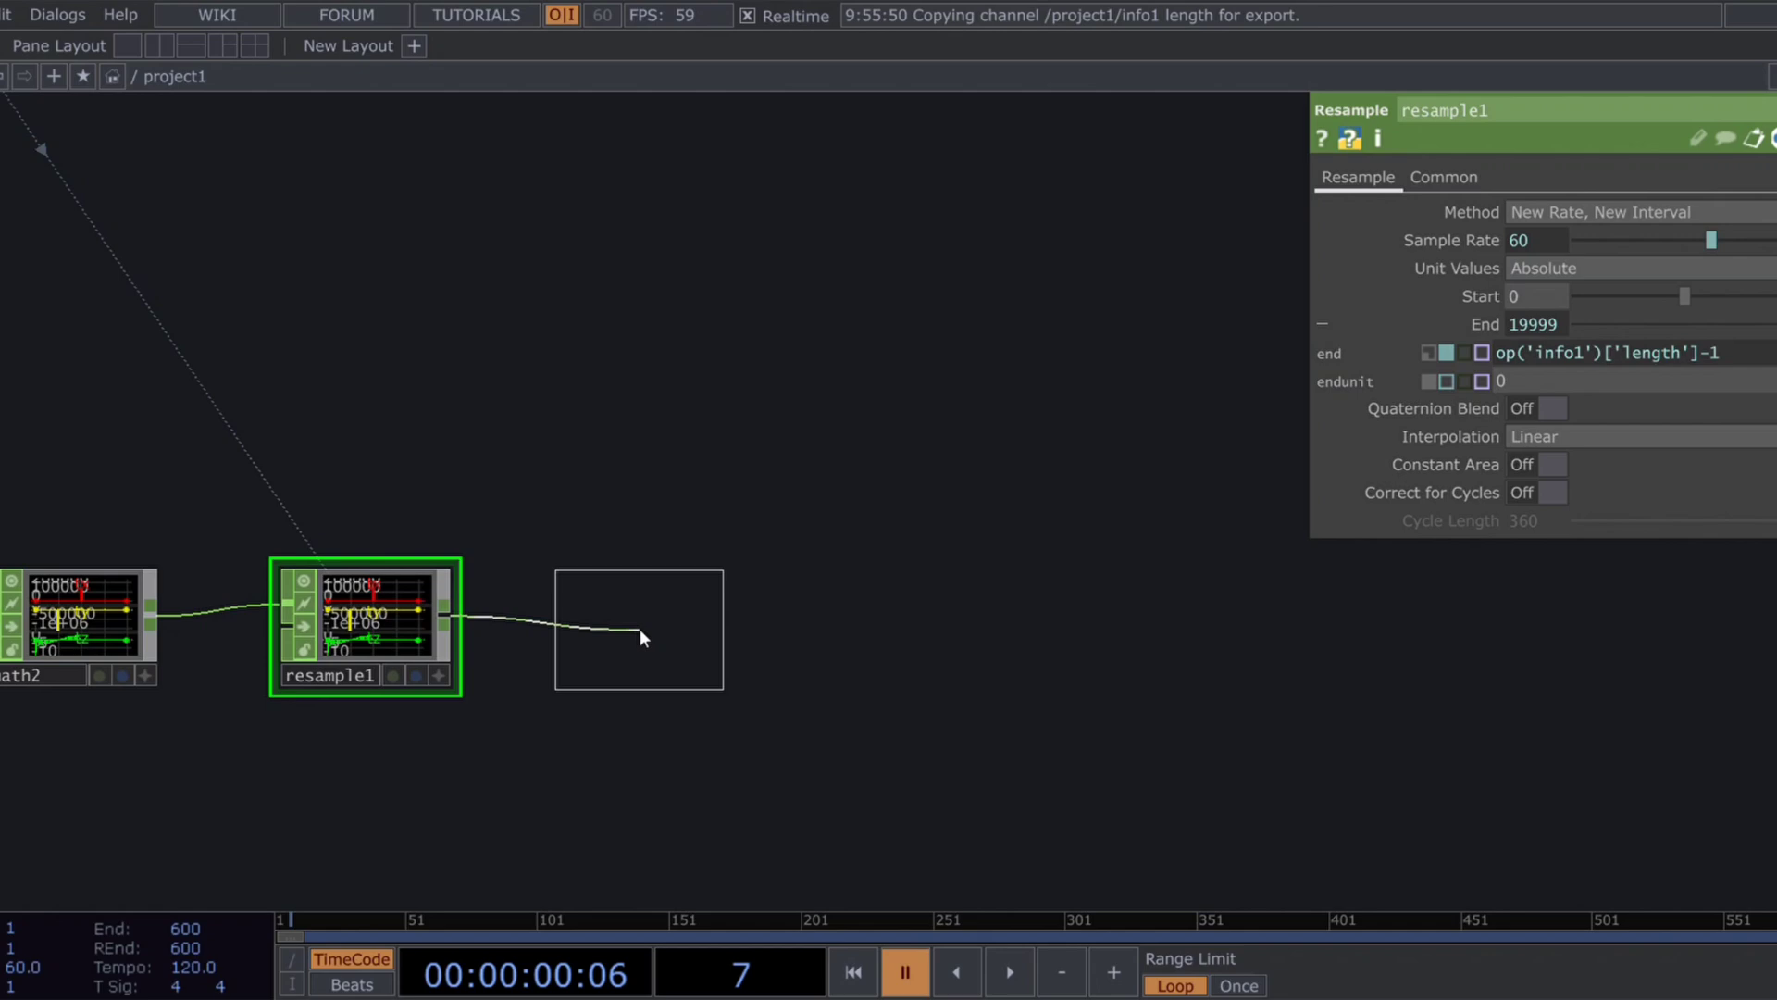
click(639, 629)
drag(824, 581, 819, 613)
scroll(820, 611, down, 4)
drag(729, 519, 730, 586)
drag(746, 463, 748, 568)
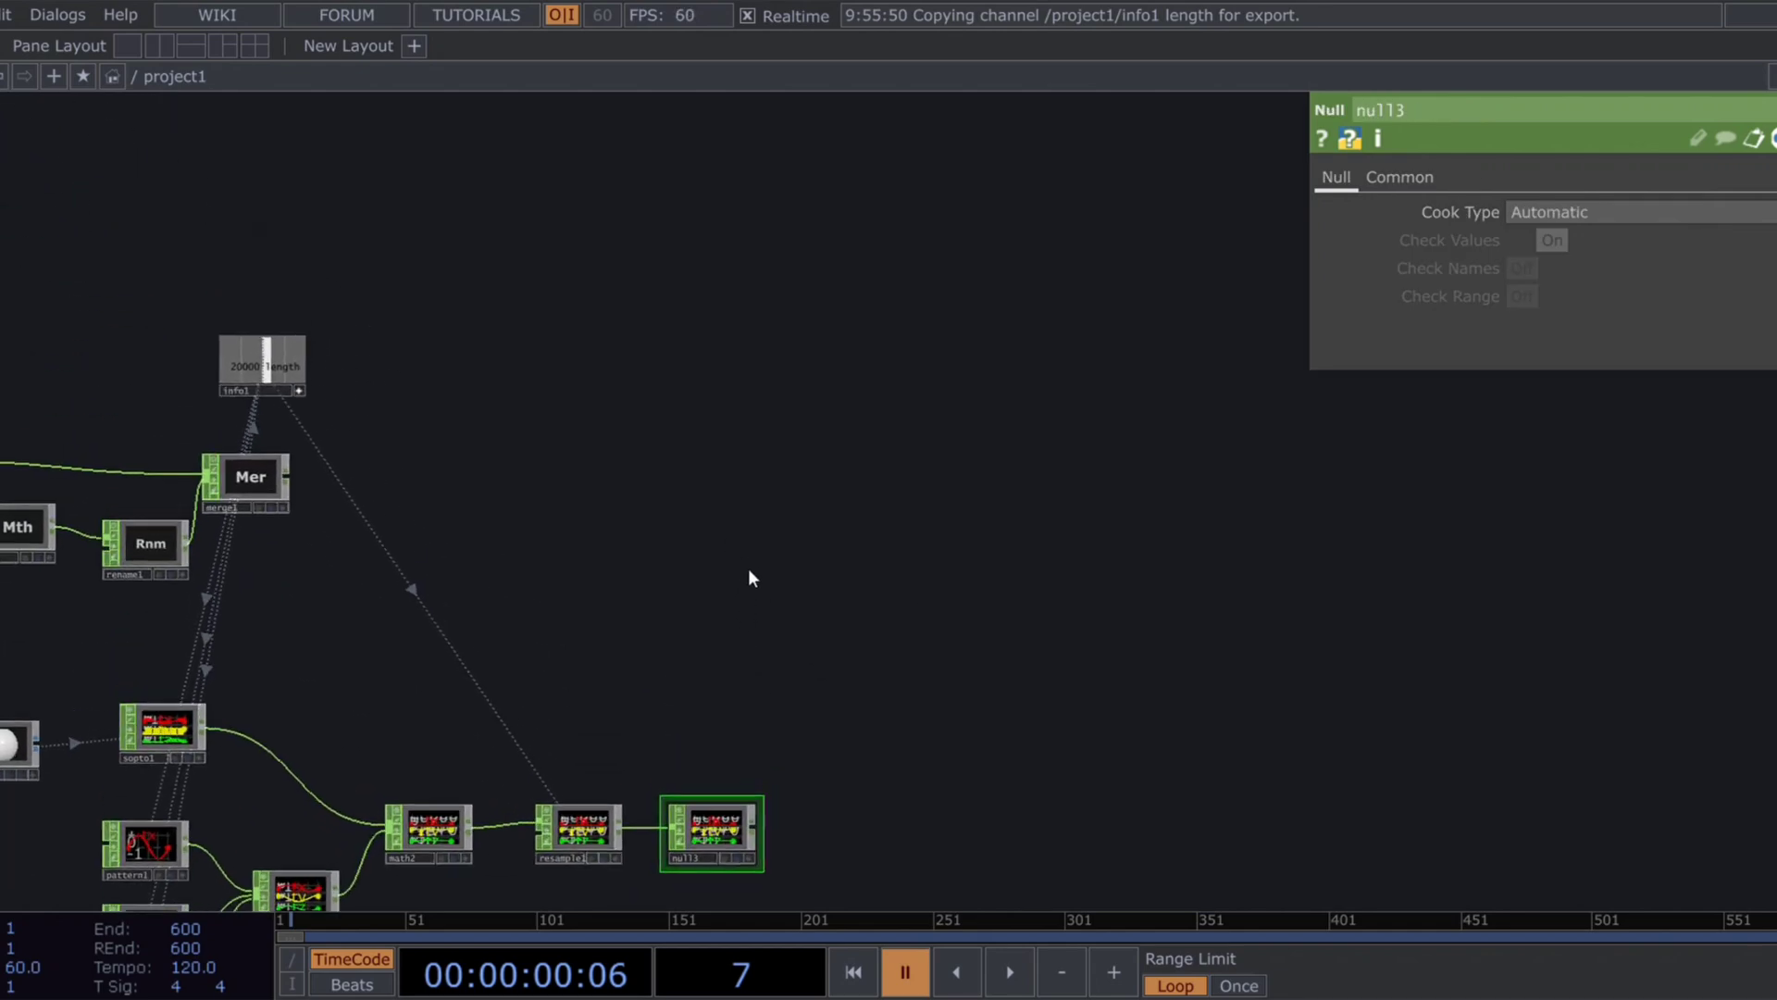
Step: Add a Math CHOP with null3 as its first input and merge1 as its second
drag(744, 748, 736, 724)
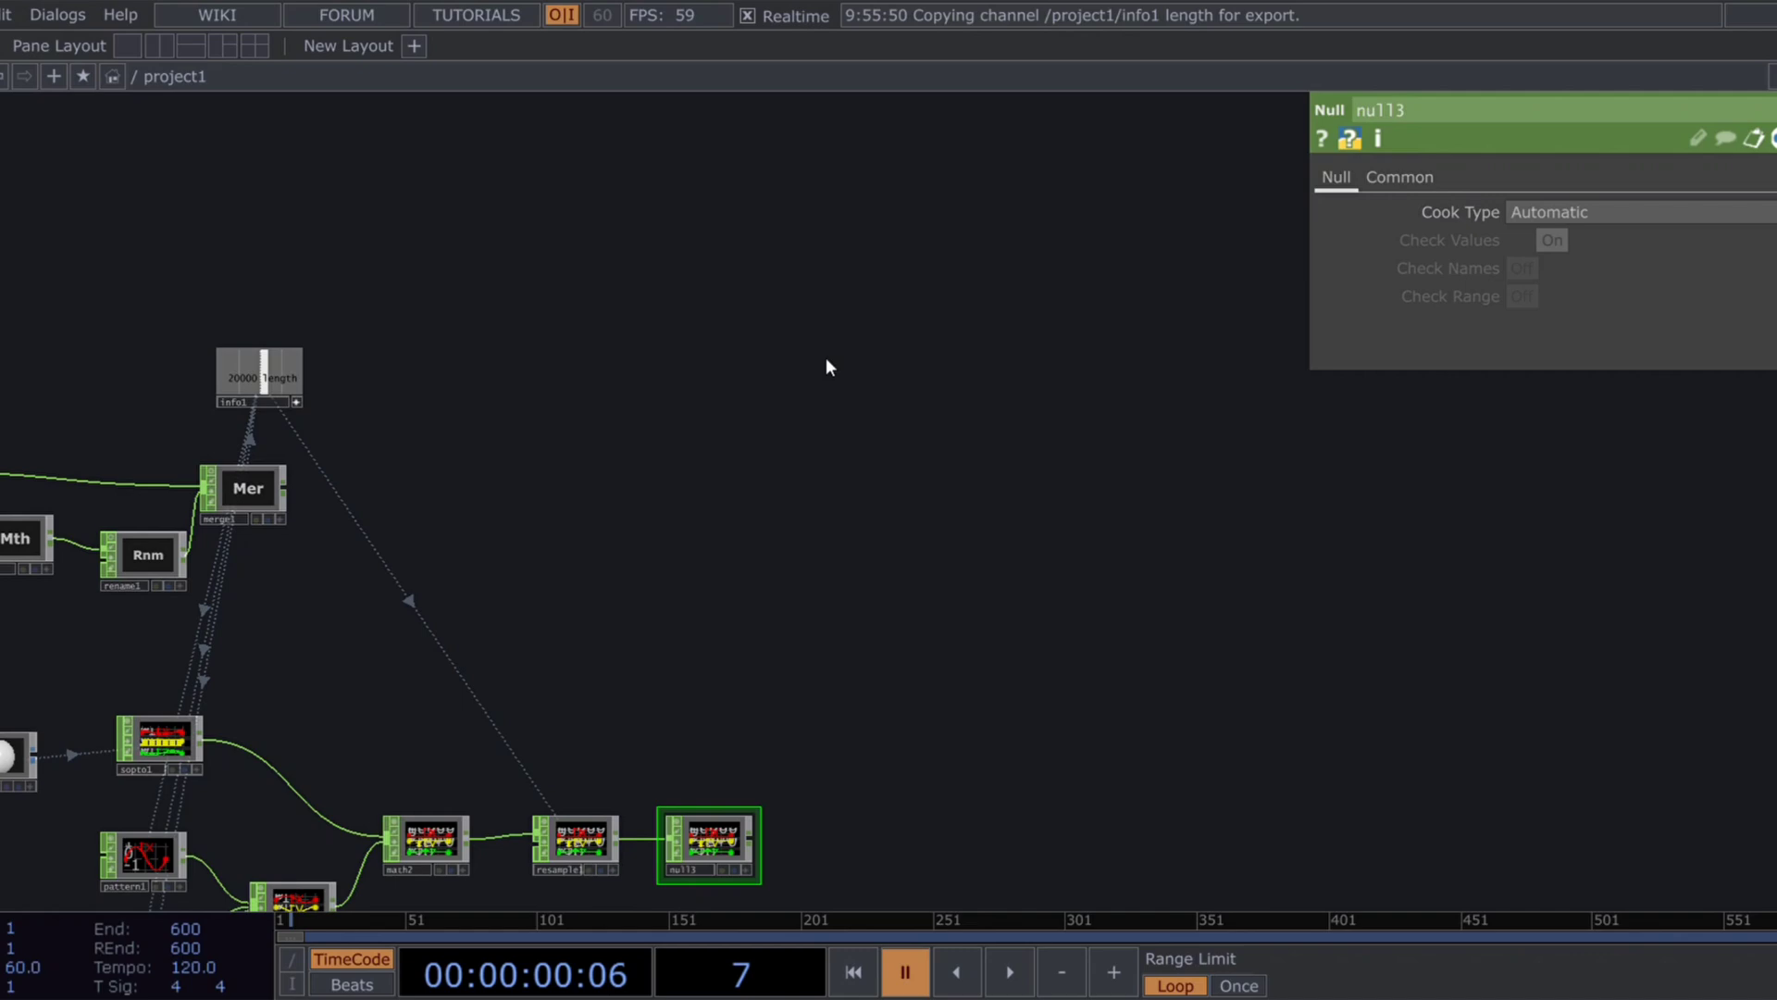
key(alt+m)
click(728, 559)
drag(285, 485, 685, 555)
middle_drag(810, 601, 713, 588)
drag(826, 540, 963, 647)
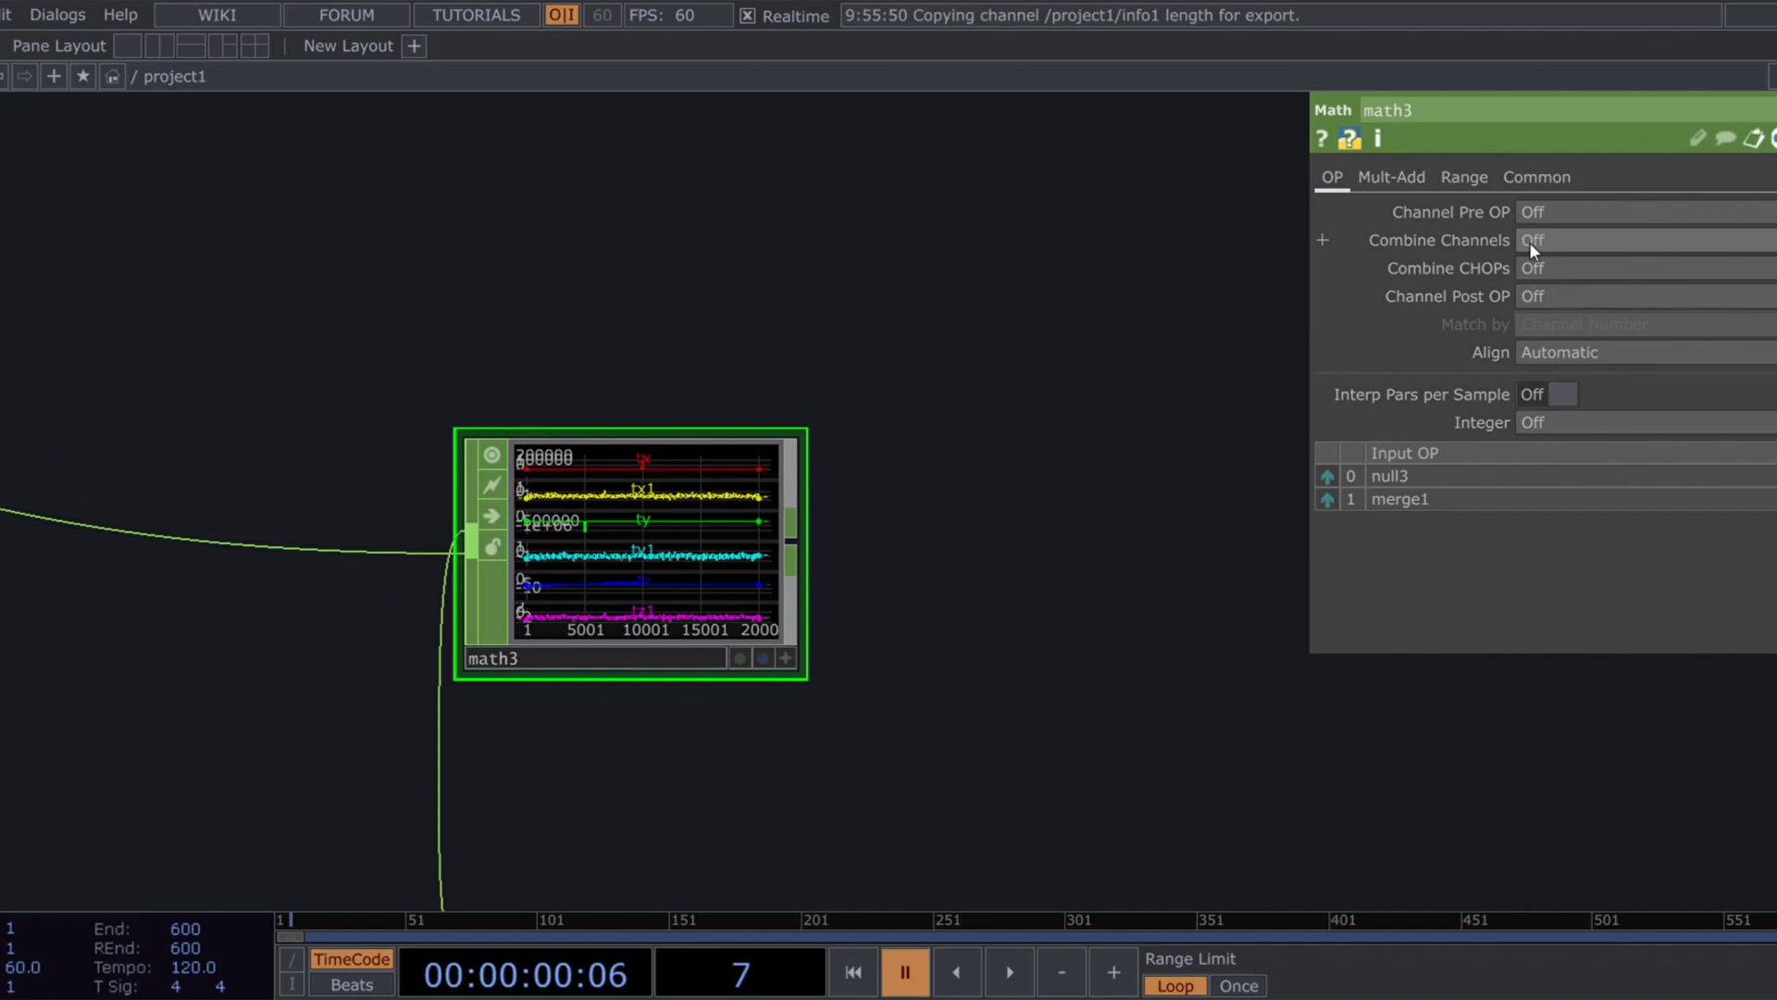
Step: Set math3's Combine CHOPs to Multiply and match its inputs by Channel Name
click(1533, 295)
click(1548, 373)
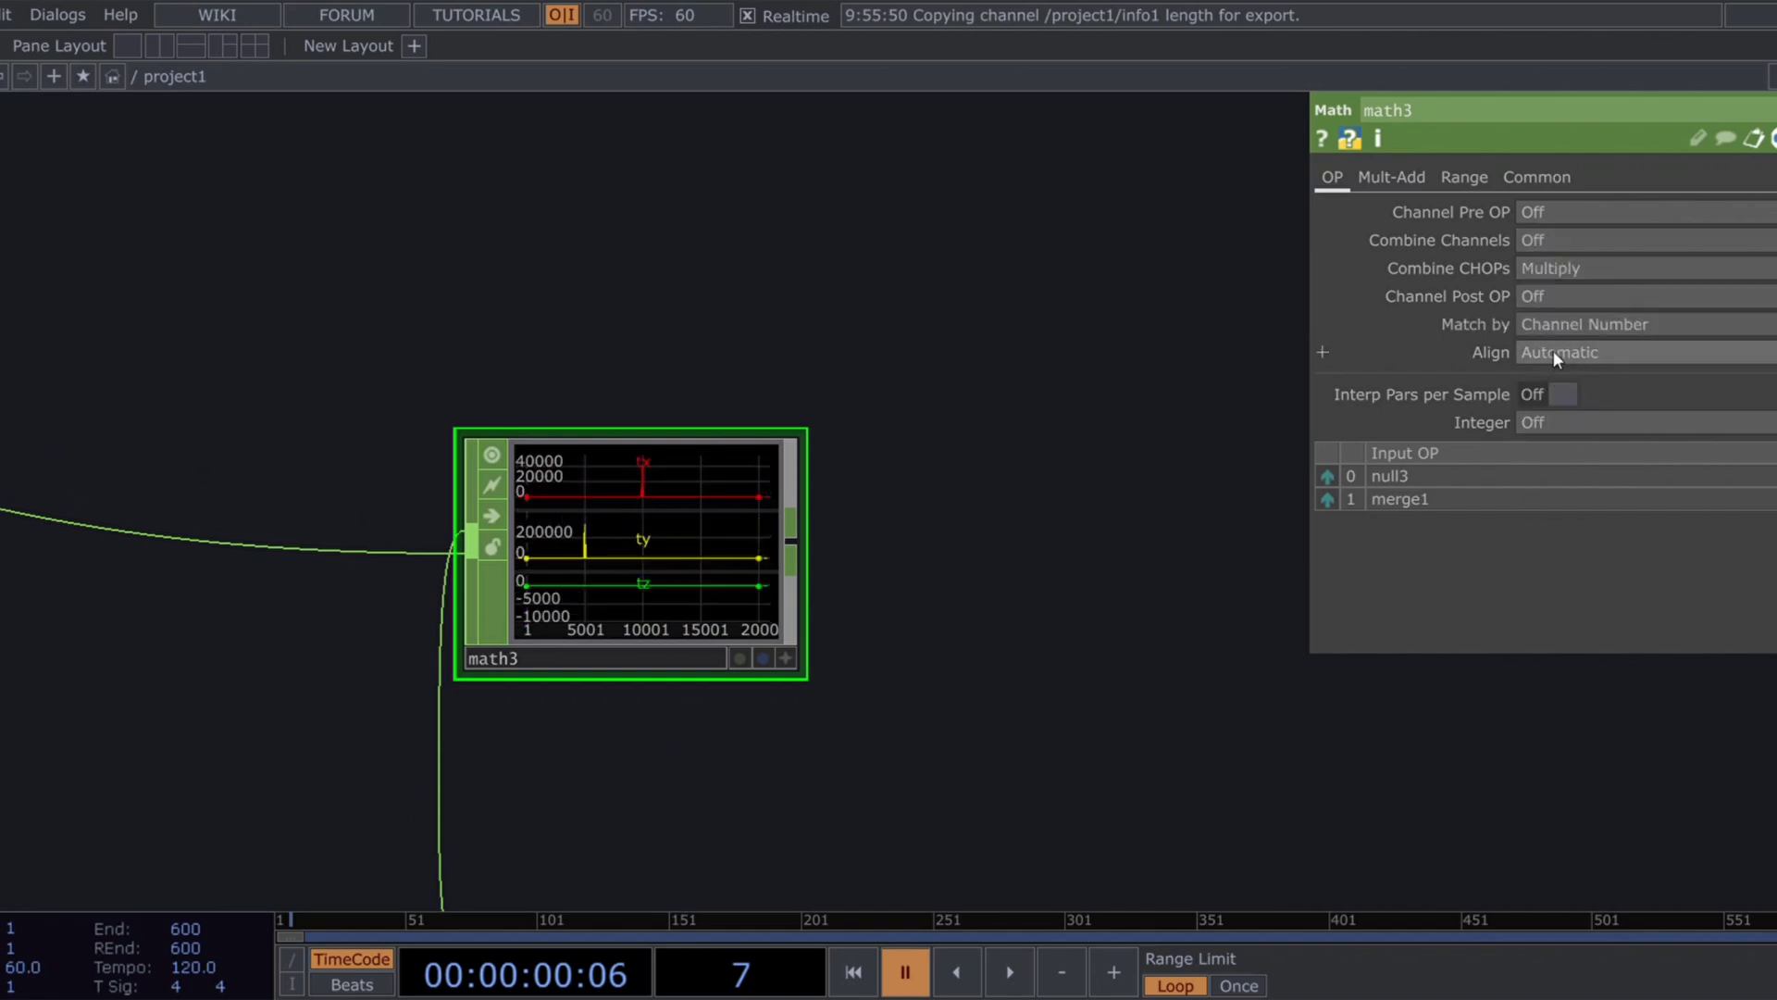
click(1556, 322)
click(1558, 374)
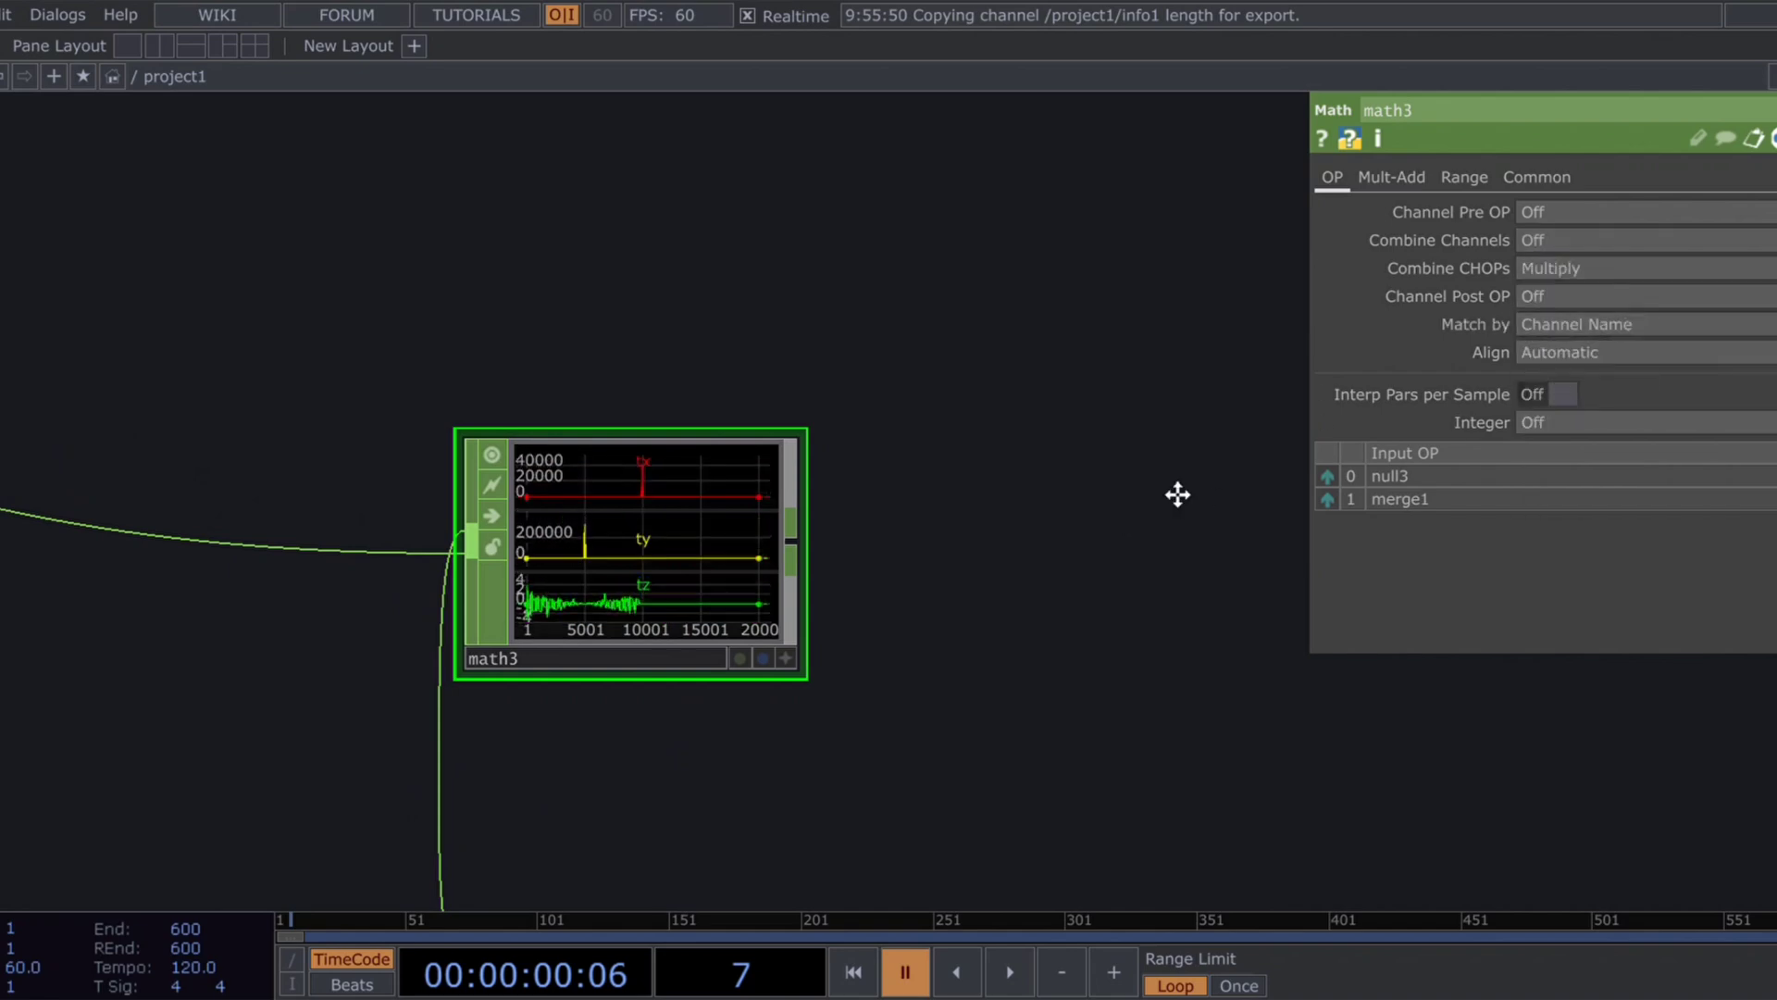
Step: Add a Null CHOP after math3
drag(1177, 495, 1282, 400)
middle_drag(1199, 449, 1025, 528)
drag(1025, 528, 783, 550)
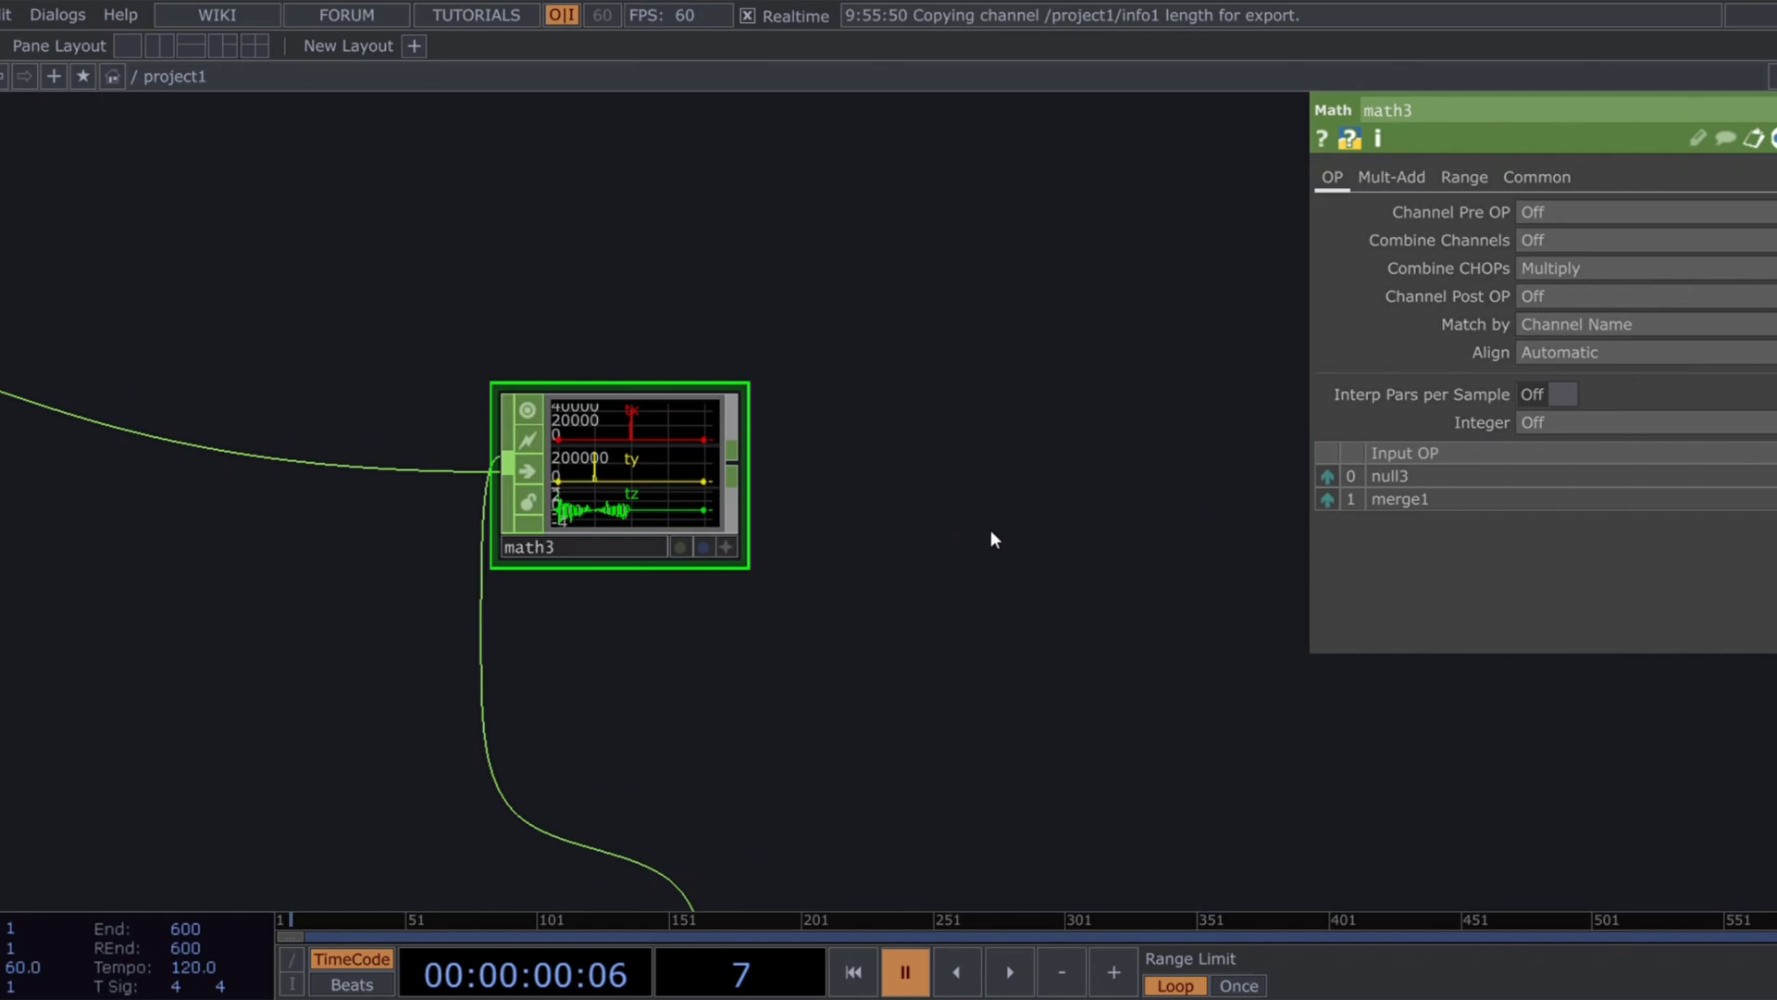
drag(991, 529, 797, 661)
key(Tab)
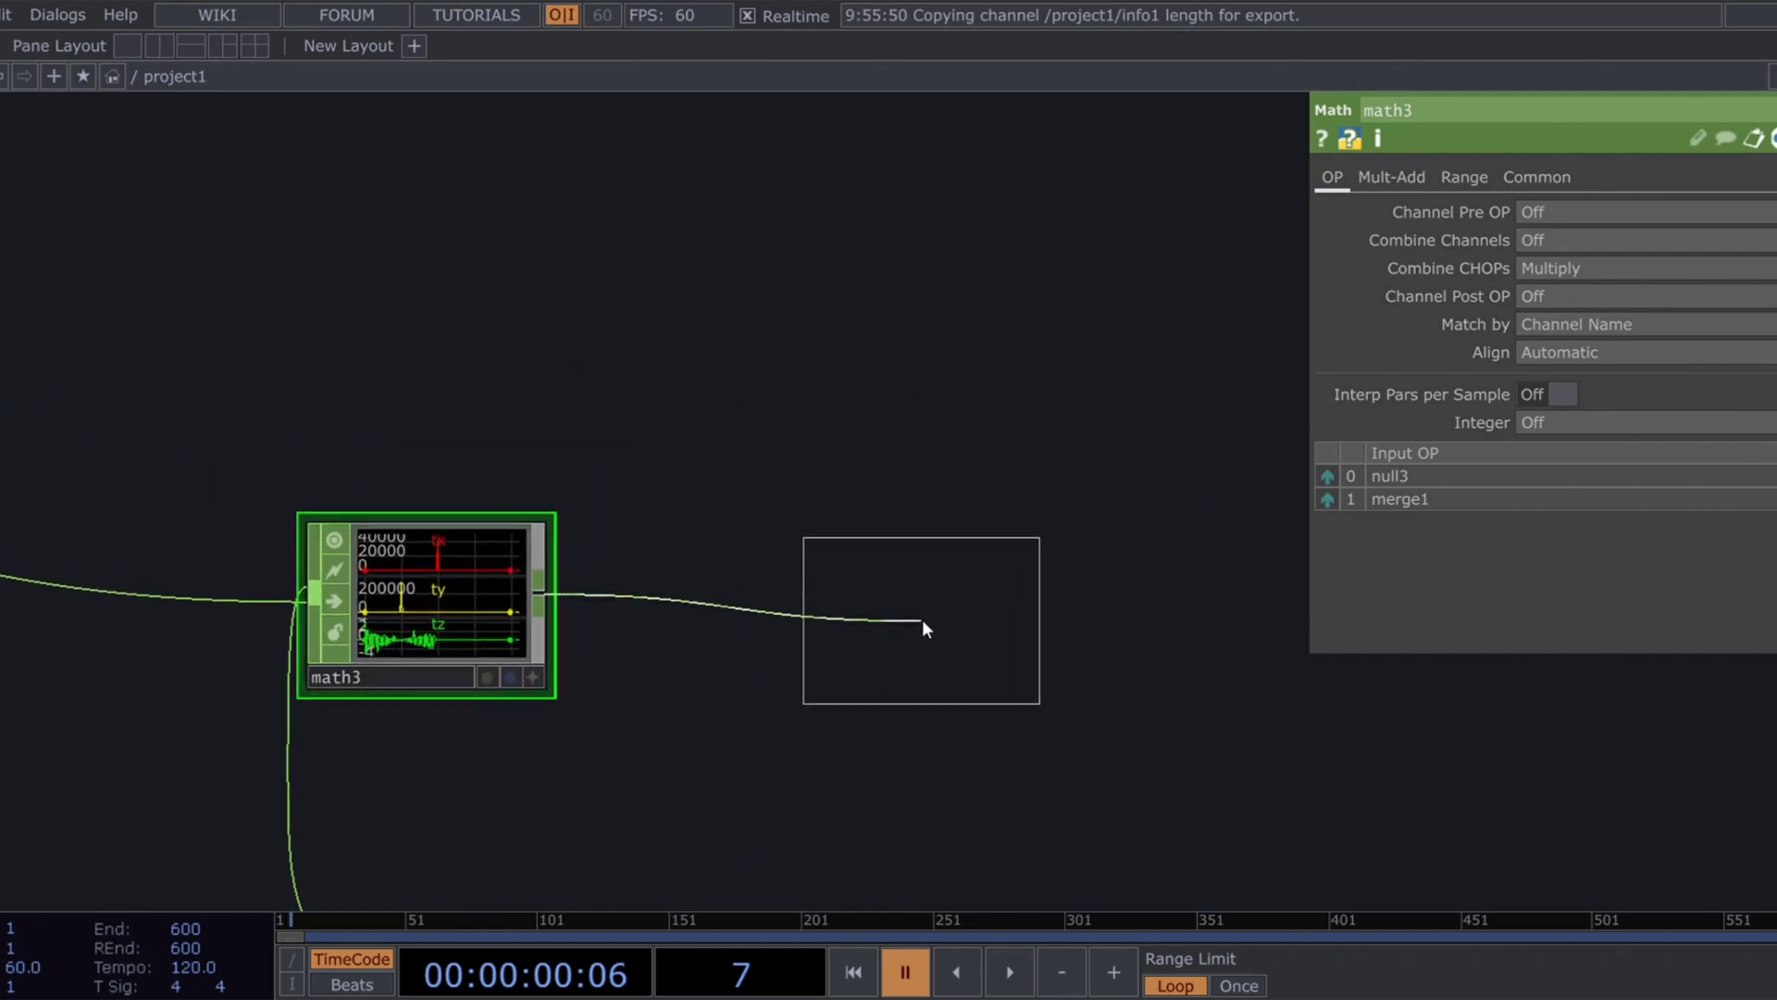
click(927, 611)
drag(1025, 707, 825, 746)
scroll(812, 694, down, 4)
drag(940, 692, 872, 700)
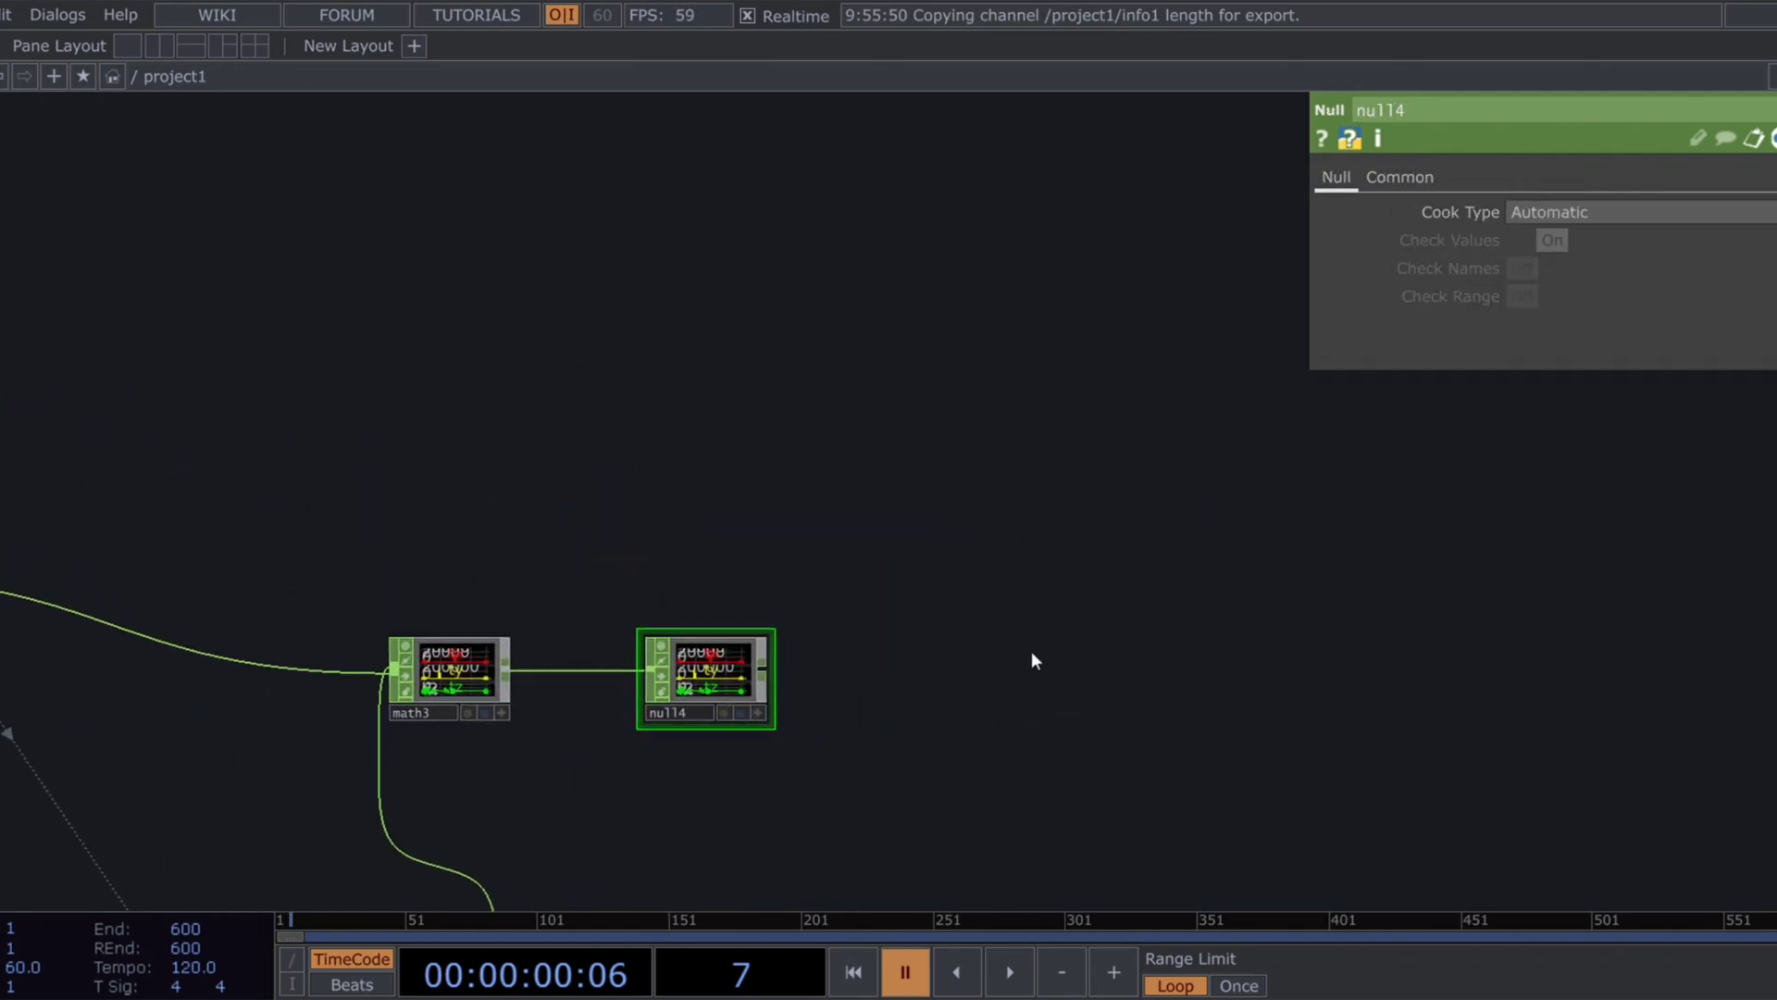
Step: Add a CHOP to TOP above null4 and assign null4 as its source CHOP
drag(1018, 661, 870, 703)
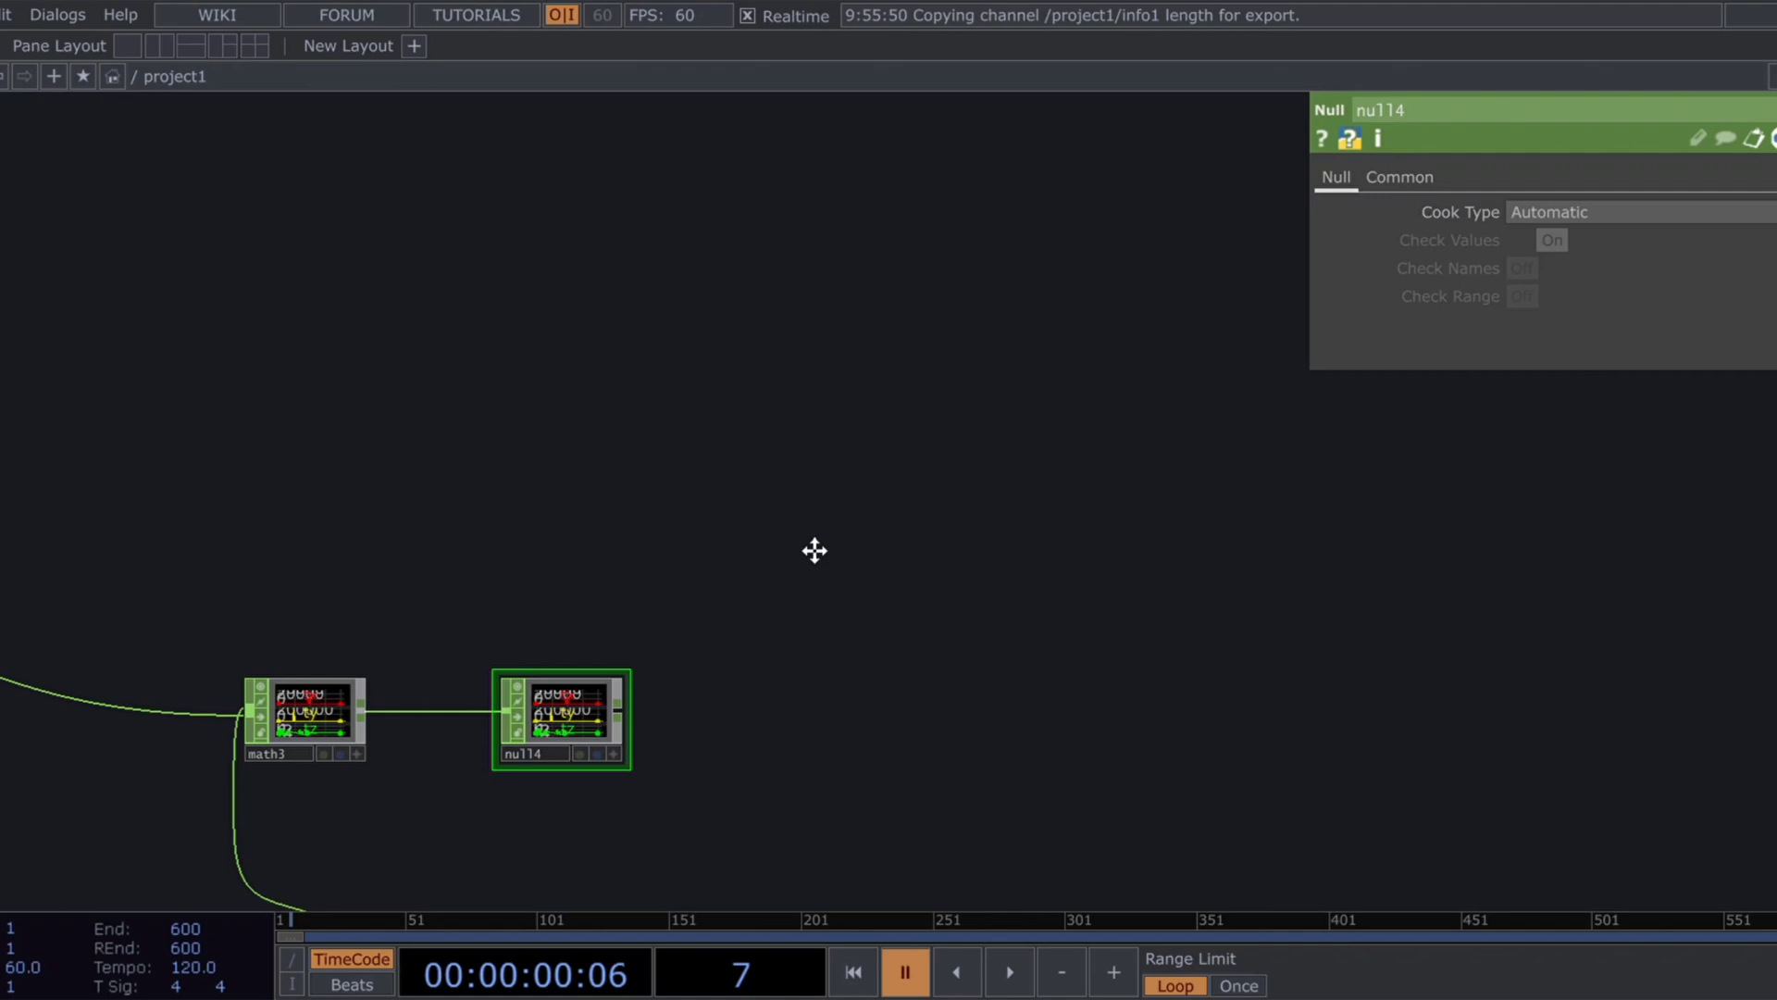
drag(815, 551, 952, 617)
drag(468, 470, 568, 476)
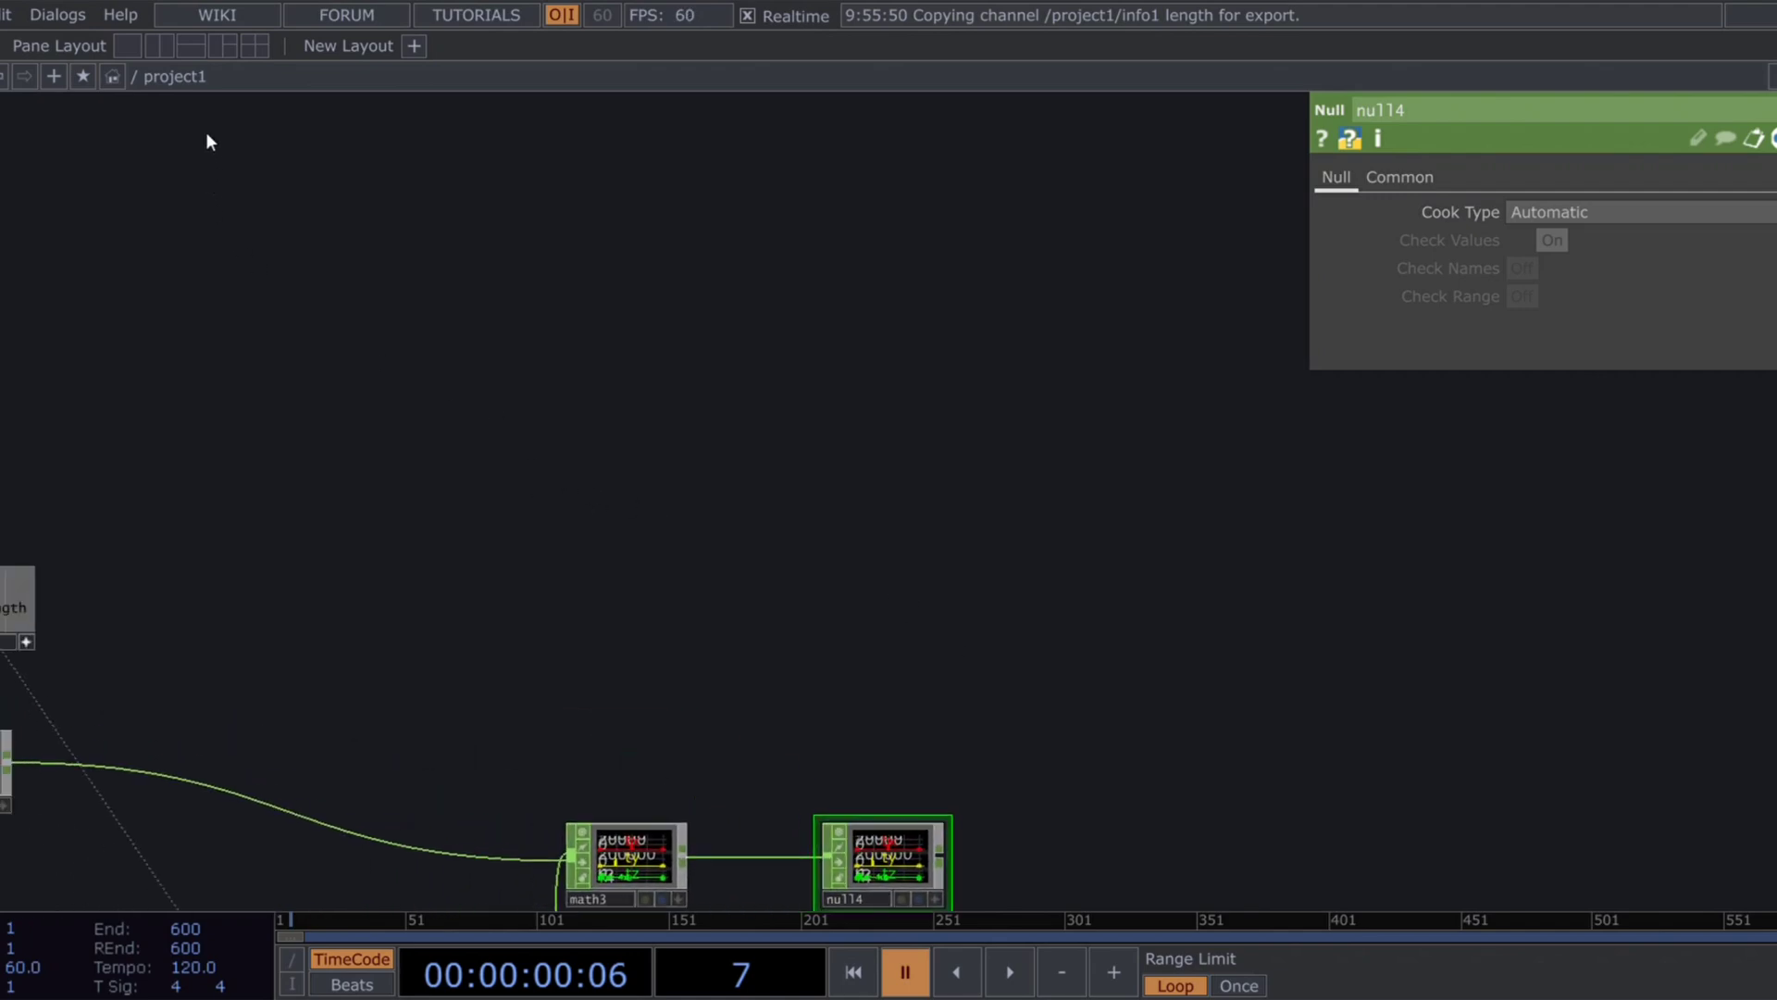
click(108, 378)
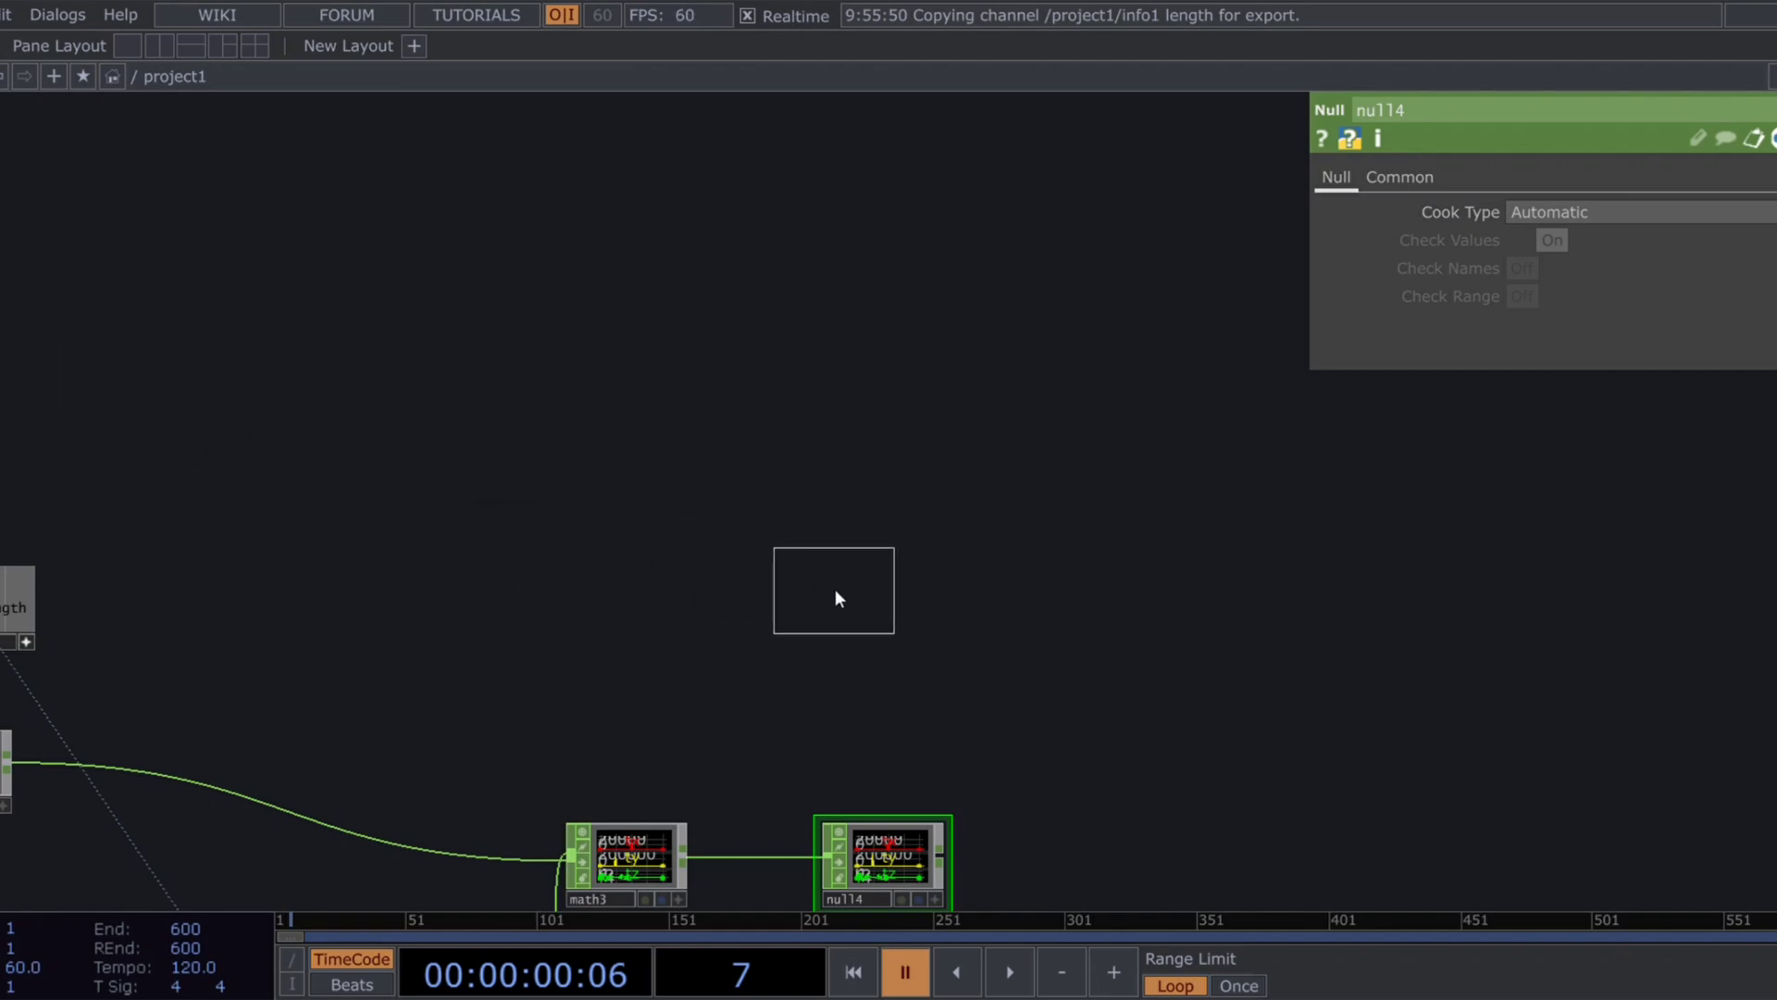
click(835, 589)
drag(879, 838, 862, 576)
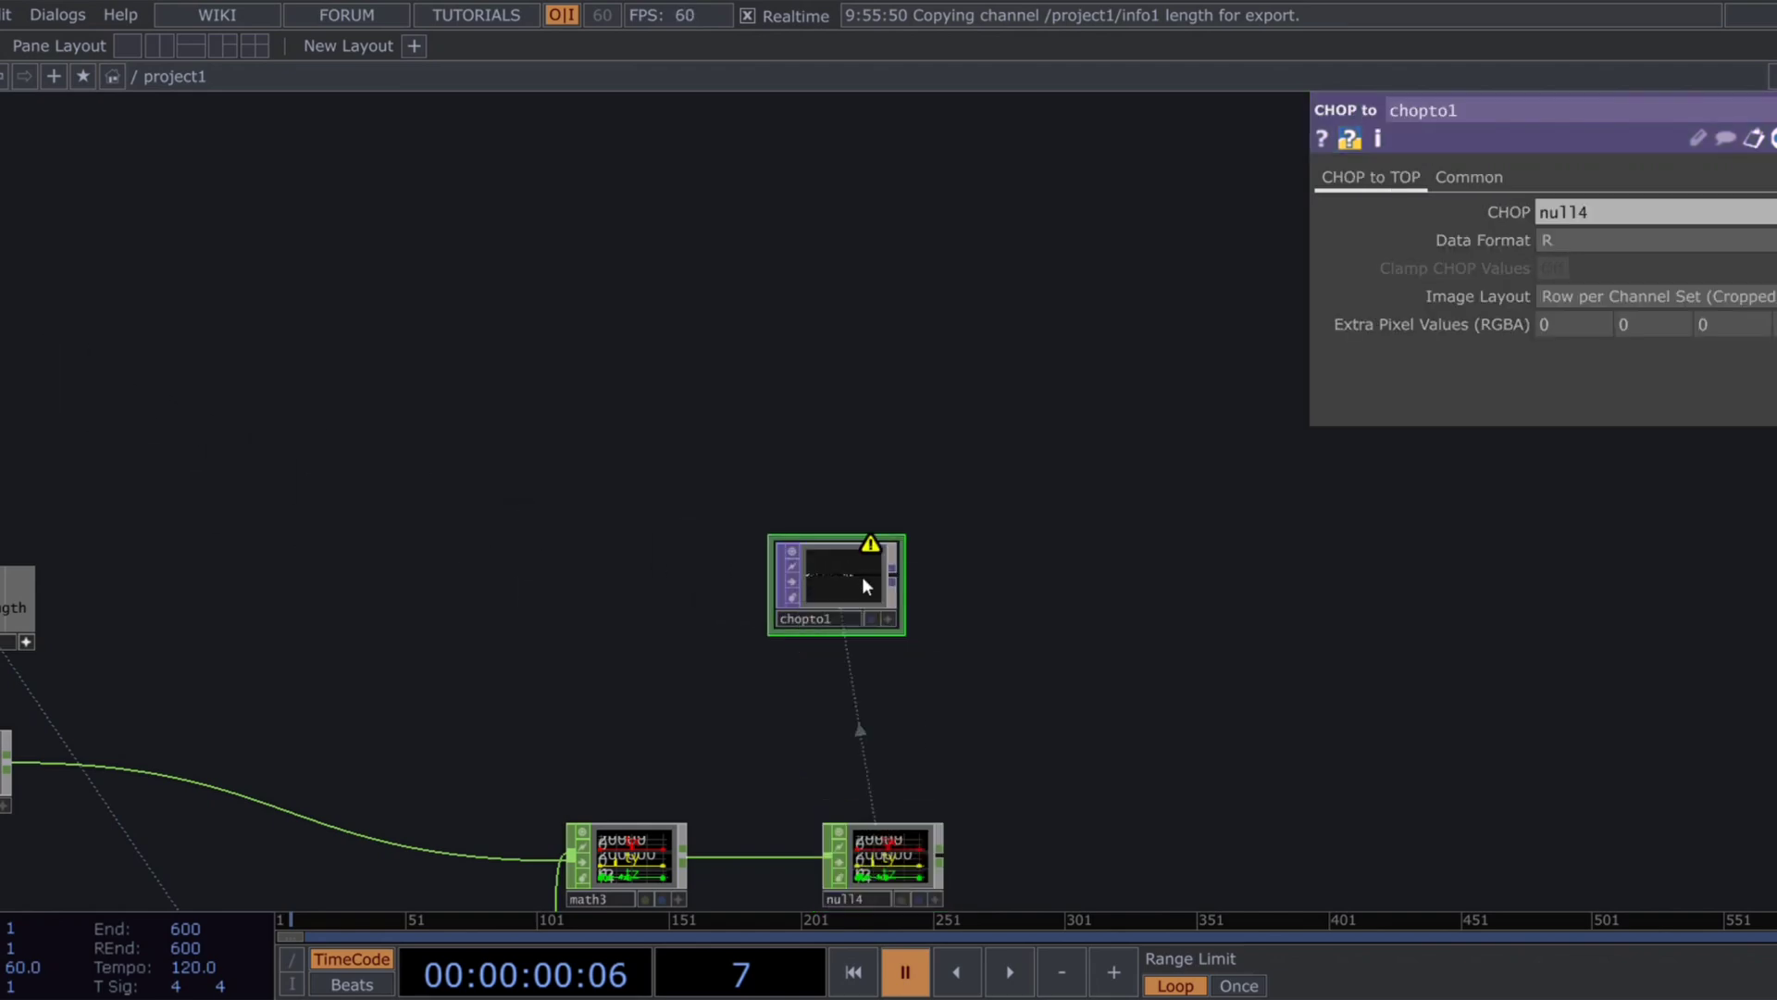
Step: Inspect chopto1's warning, then set its Data Format to RGB and Image Layout to Fit to Square (Combine Sets)
scroll(863, 575, up, 3)
middle_click(825, 587)
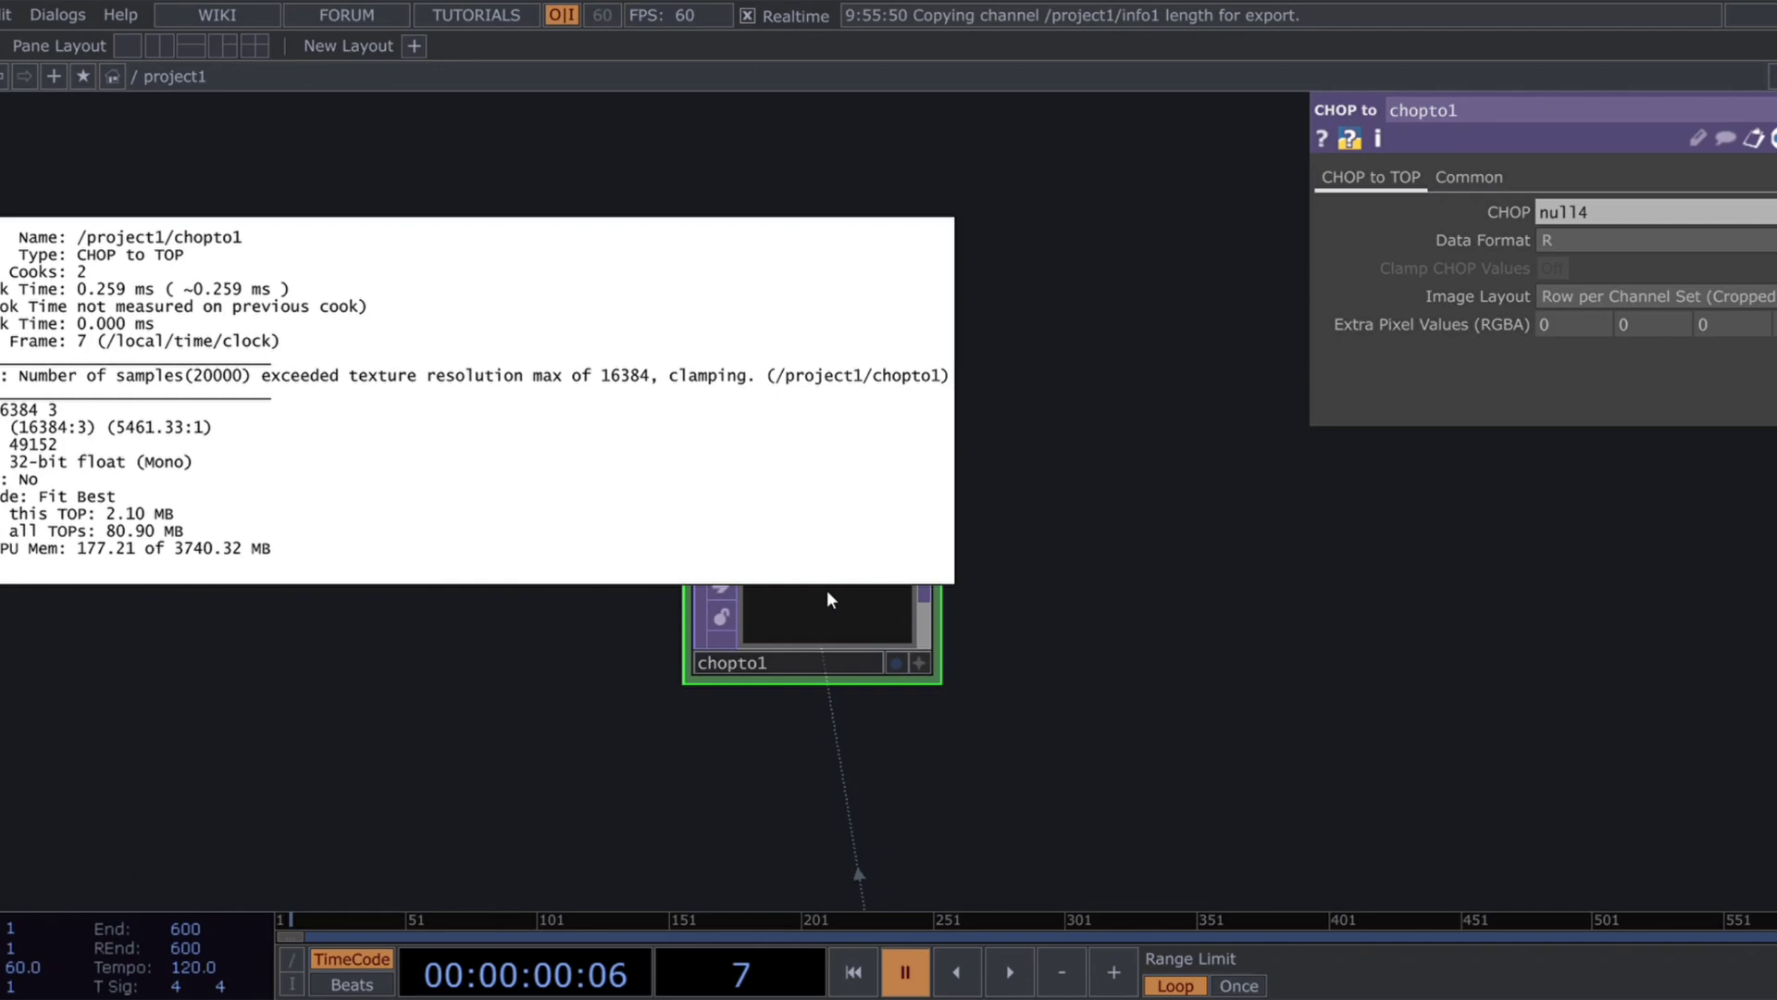
drag(1051, 597, 999, 693)
click(1561, 246)
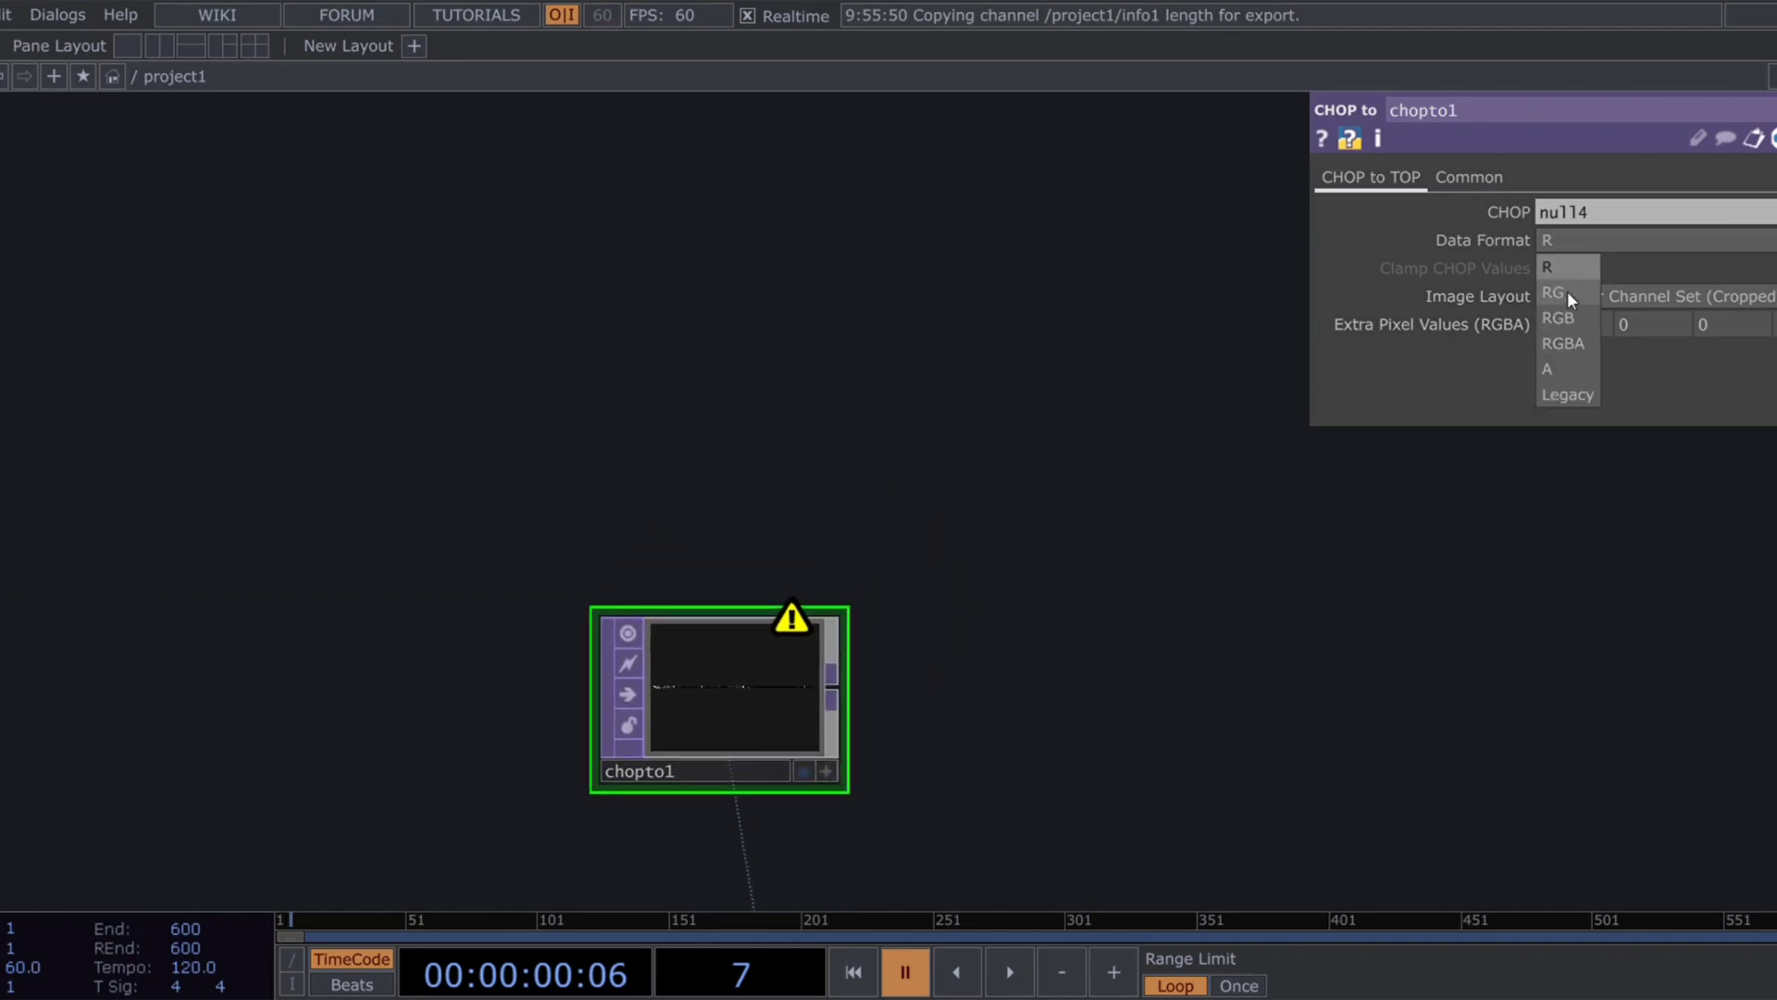
click(1563, 314)
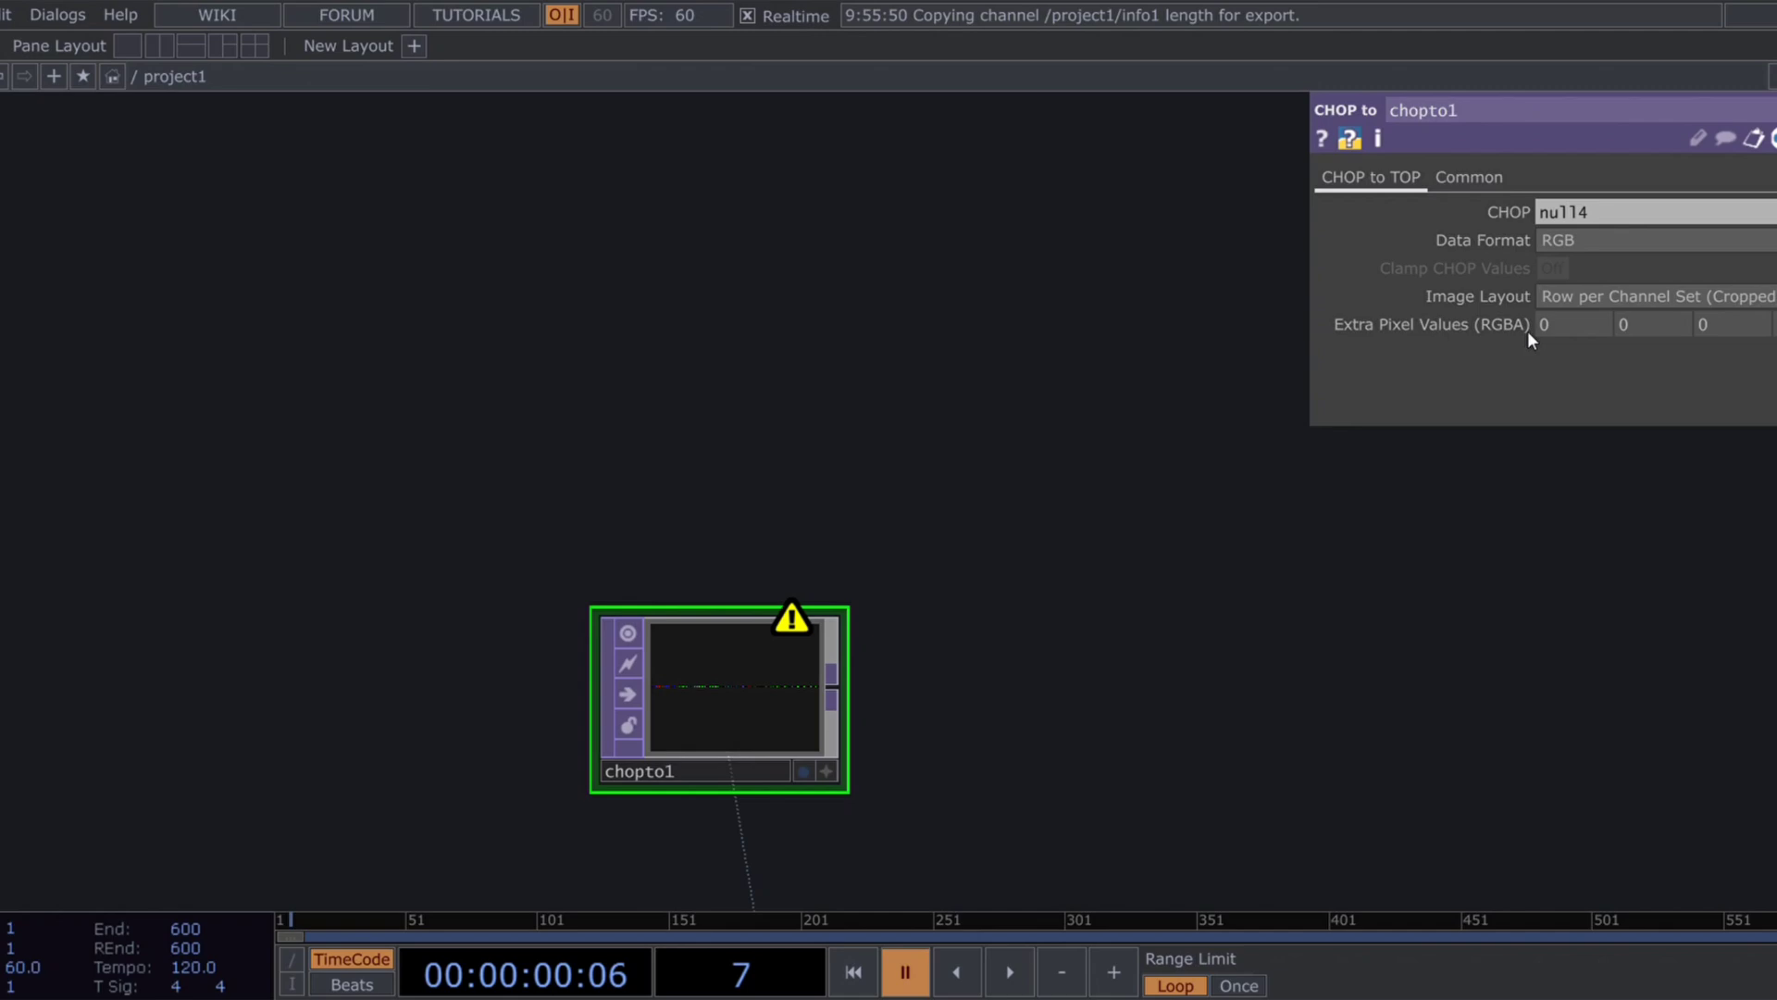
click(1586, 294)
click(1590, 370)
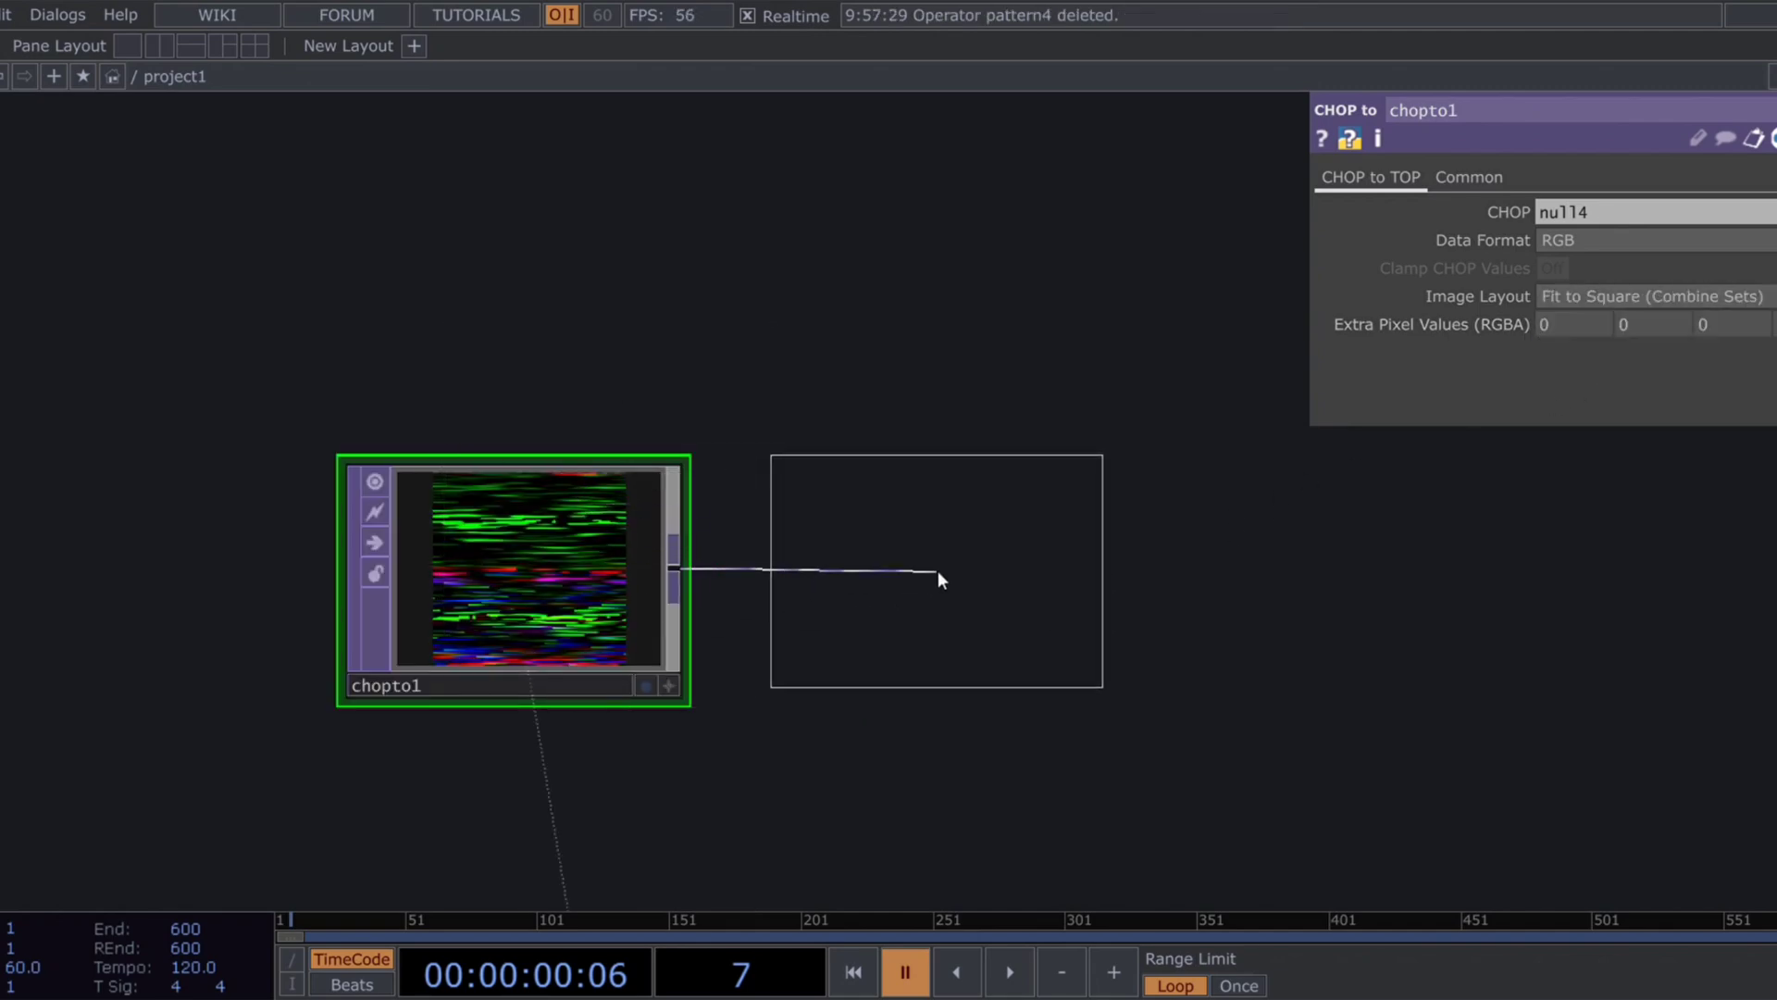
Step: Add a Null TOP after chopto1 and branch a Feedback TOP from that null's output
click(941, 579)
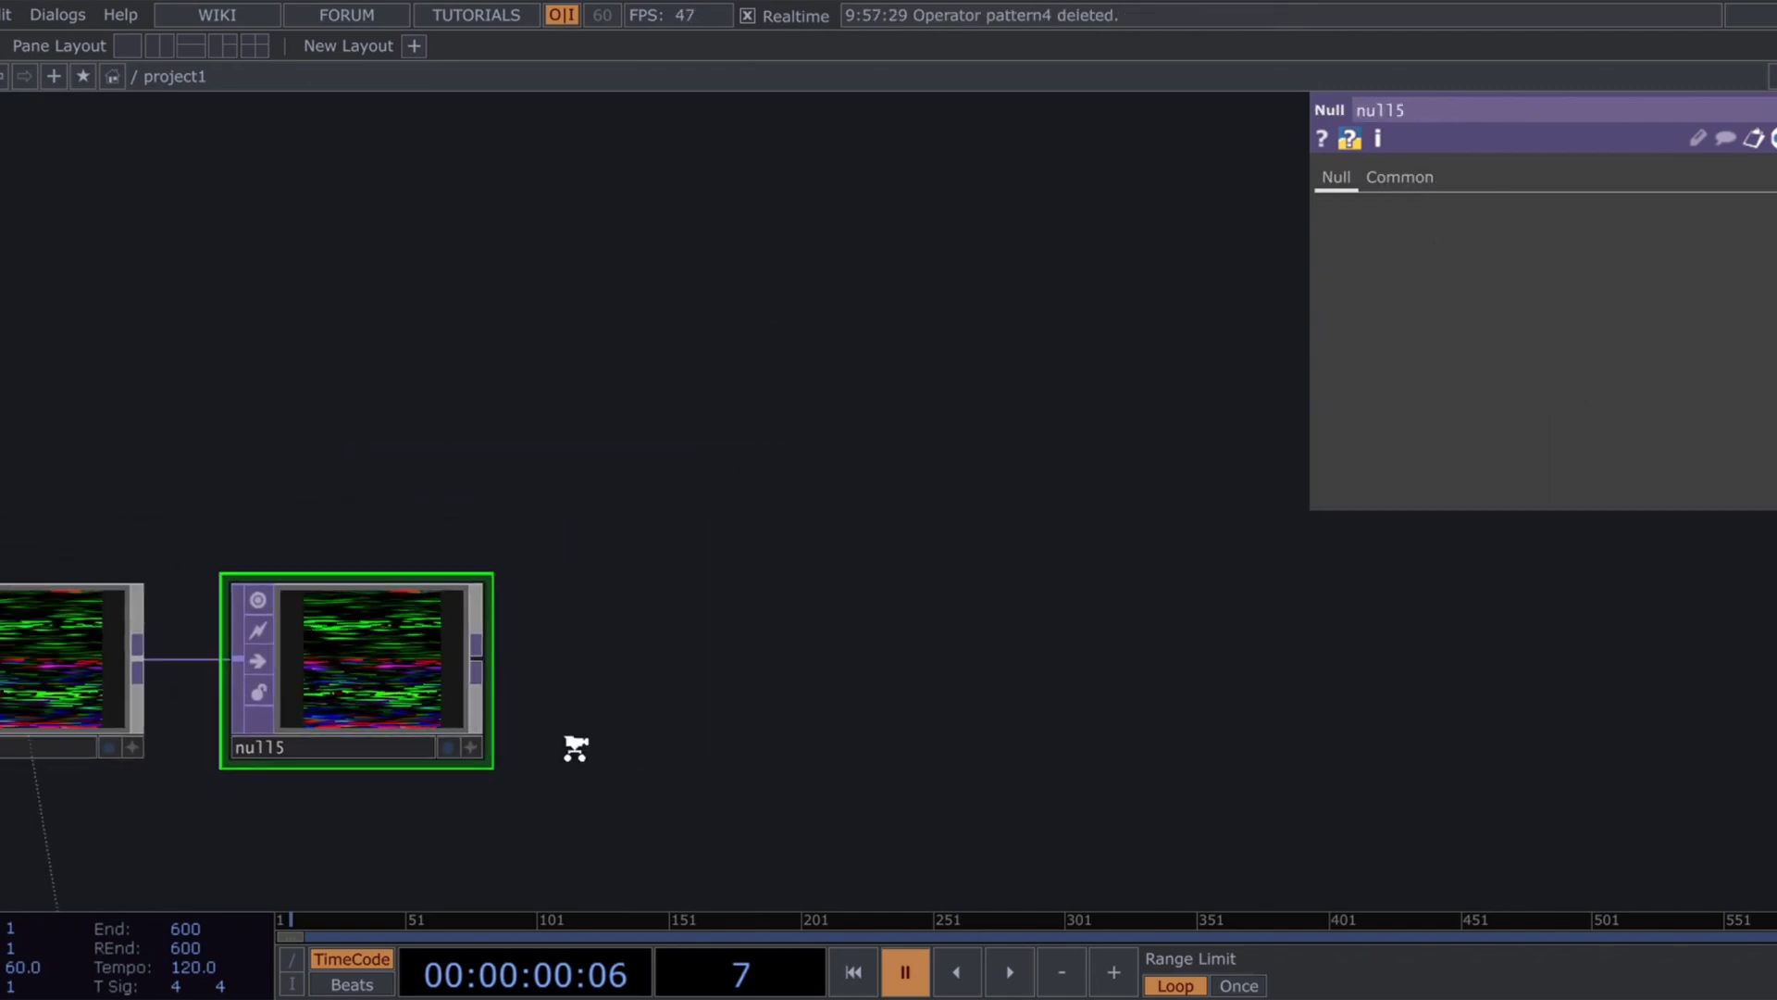
scroll(576, 748, down, 3)
drag(509, 682, 571, 483)
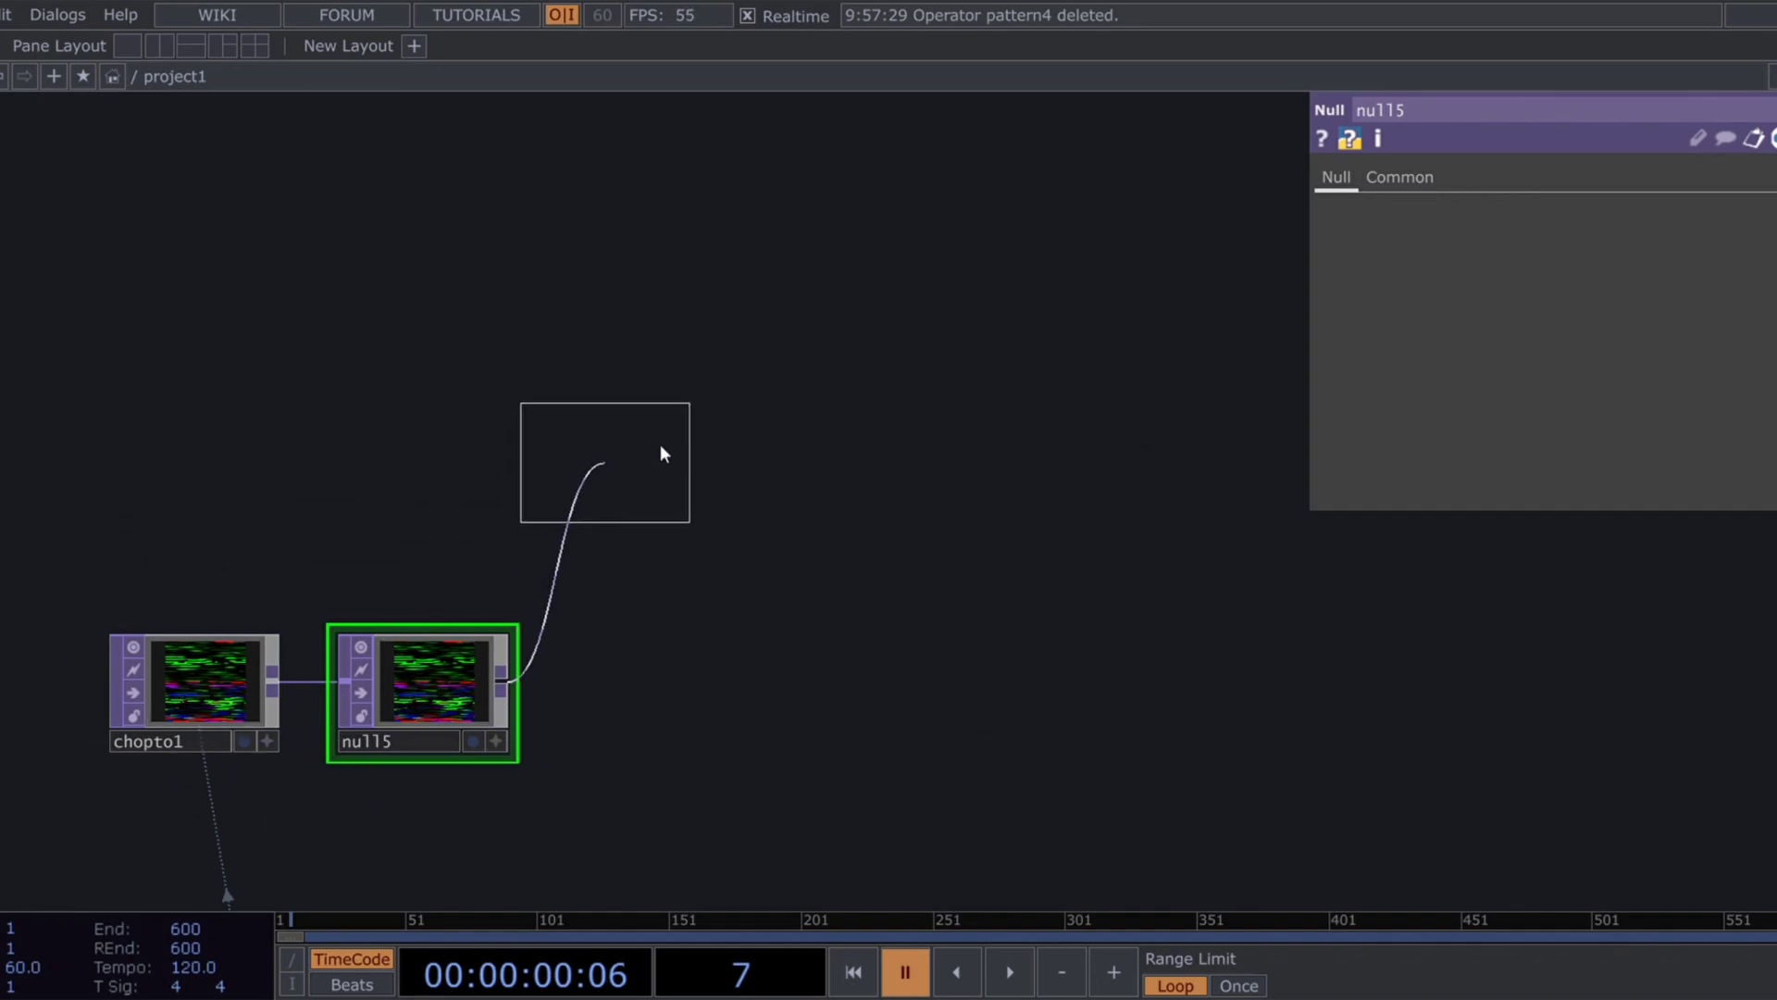
click(702, 437)
drag(885, 543, 756, 602)
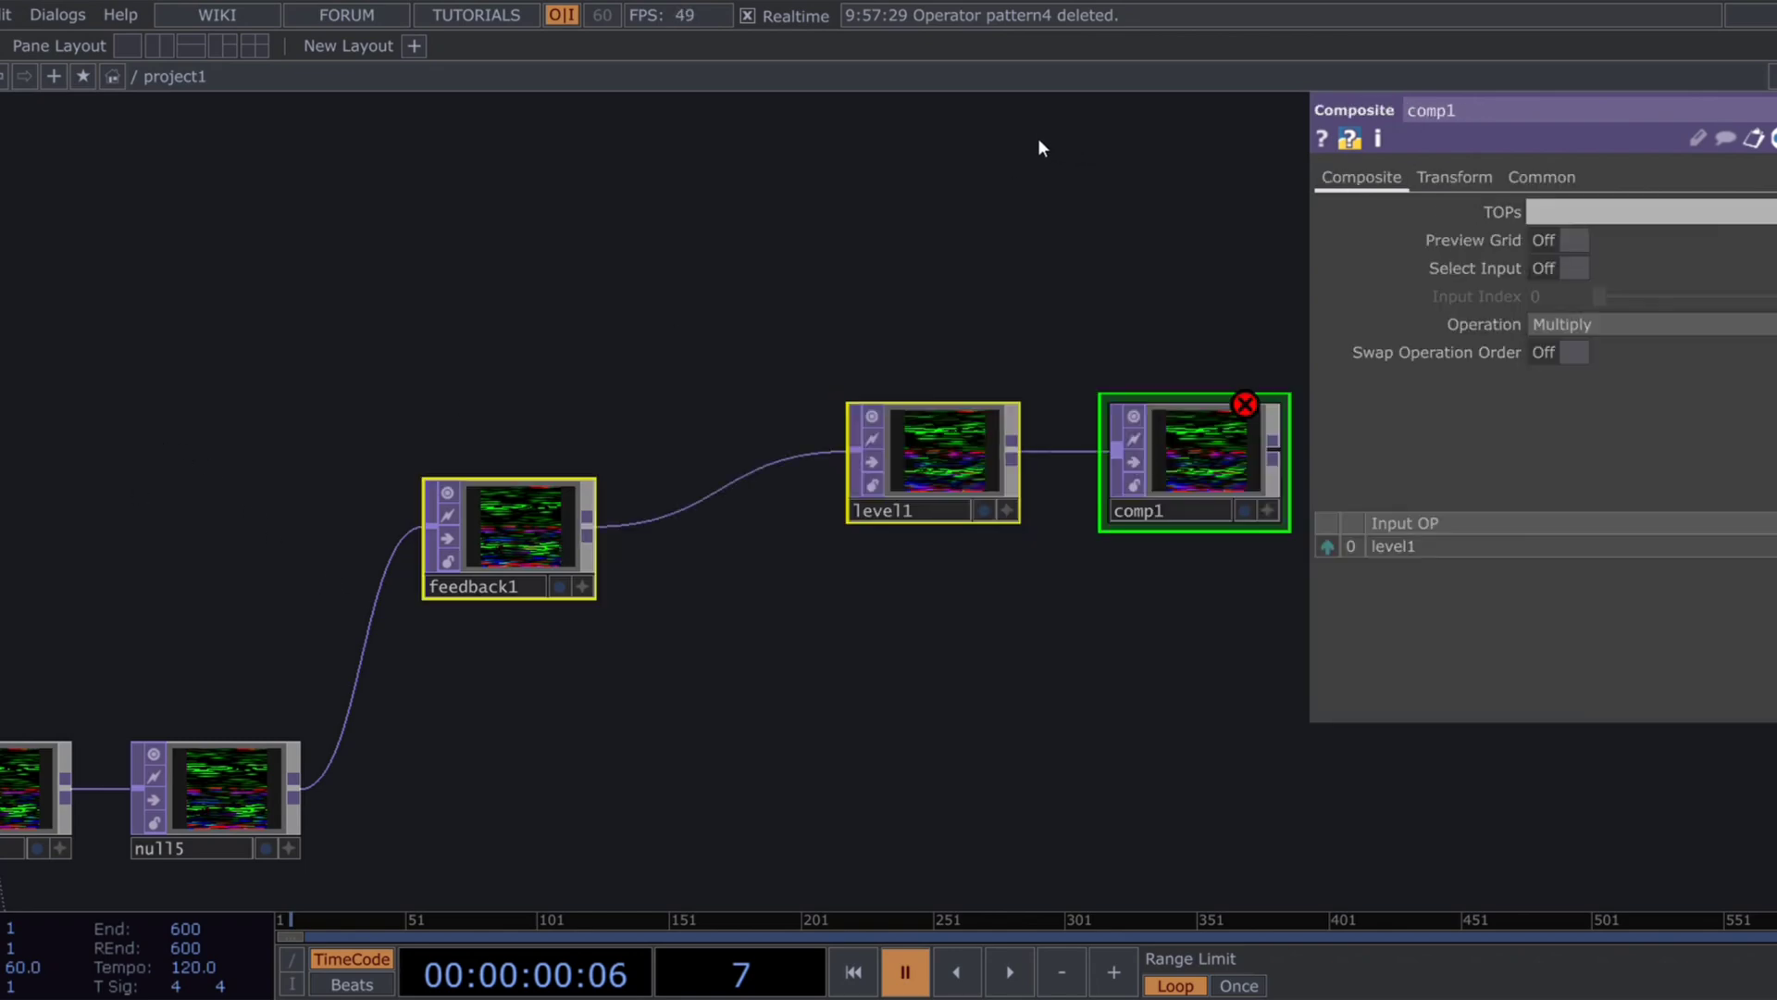
Step: Place comp1 below level1, wire null5 in as its second input, and set its Operation to Dimmest
key(a)
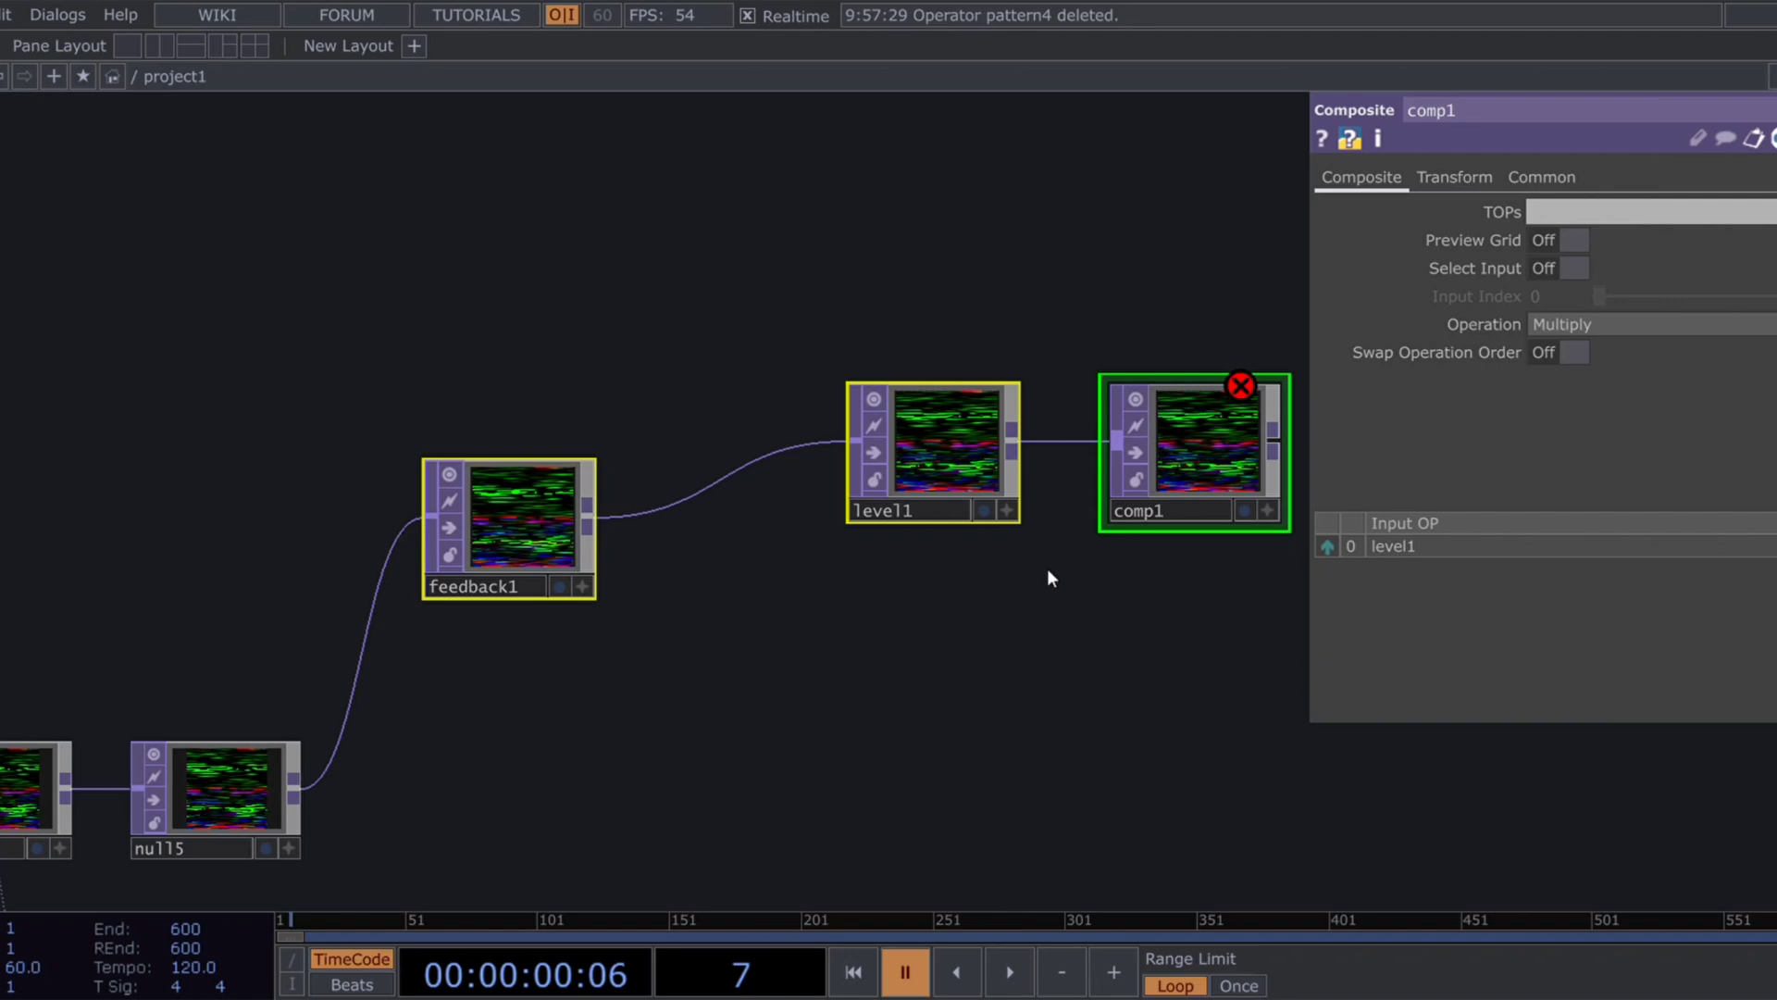
drag(956, 574, 778, 519)
click(955, 439)
drag(956, 444, 956, 618)
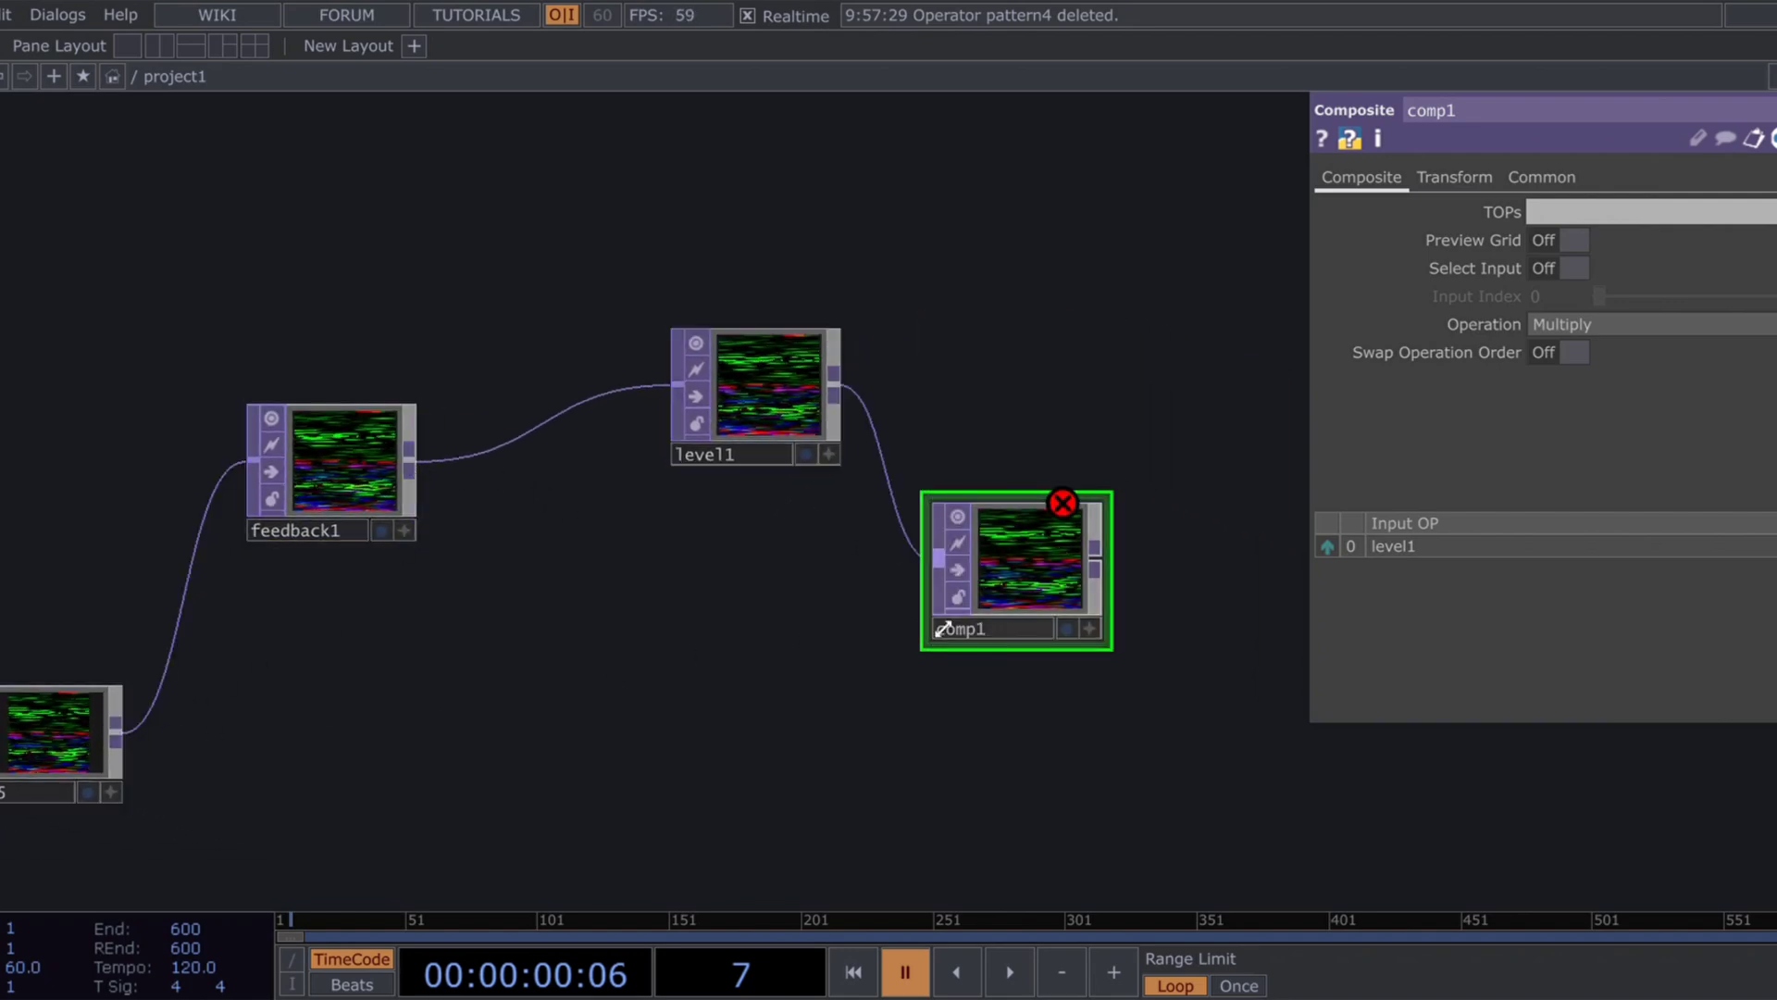
drag(118, 737, 936, 560)
drag(876, 685, 681, 692)
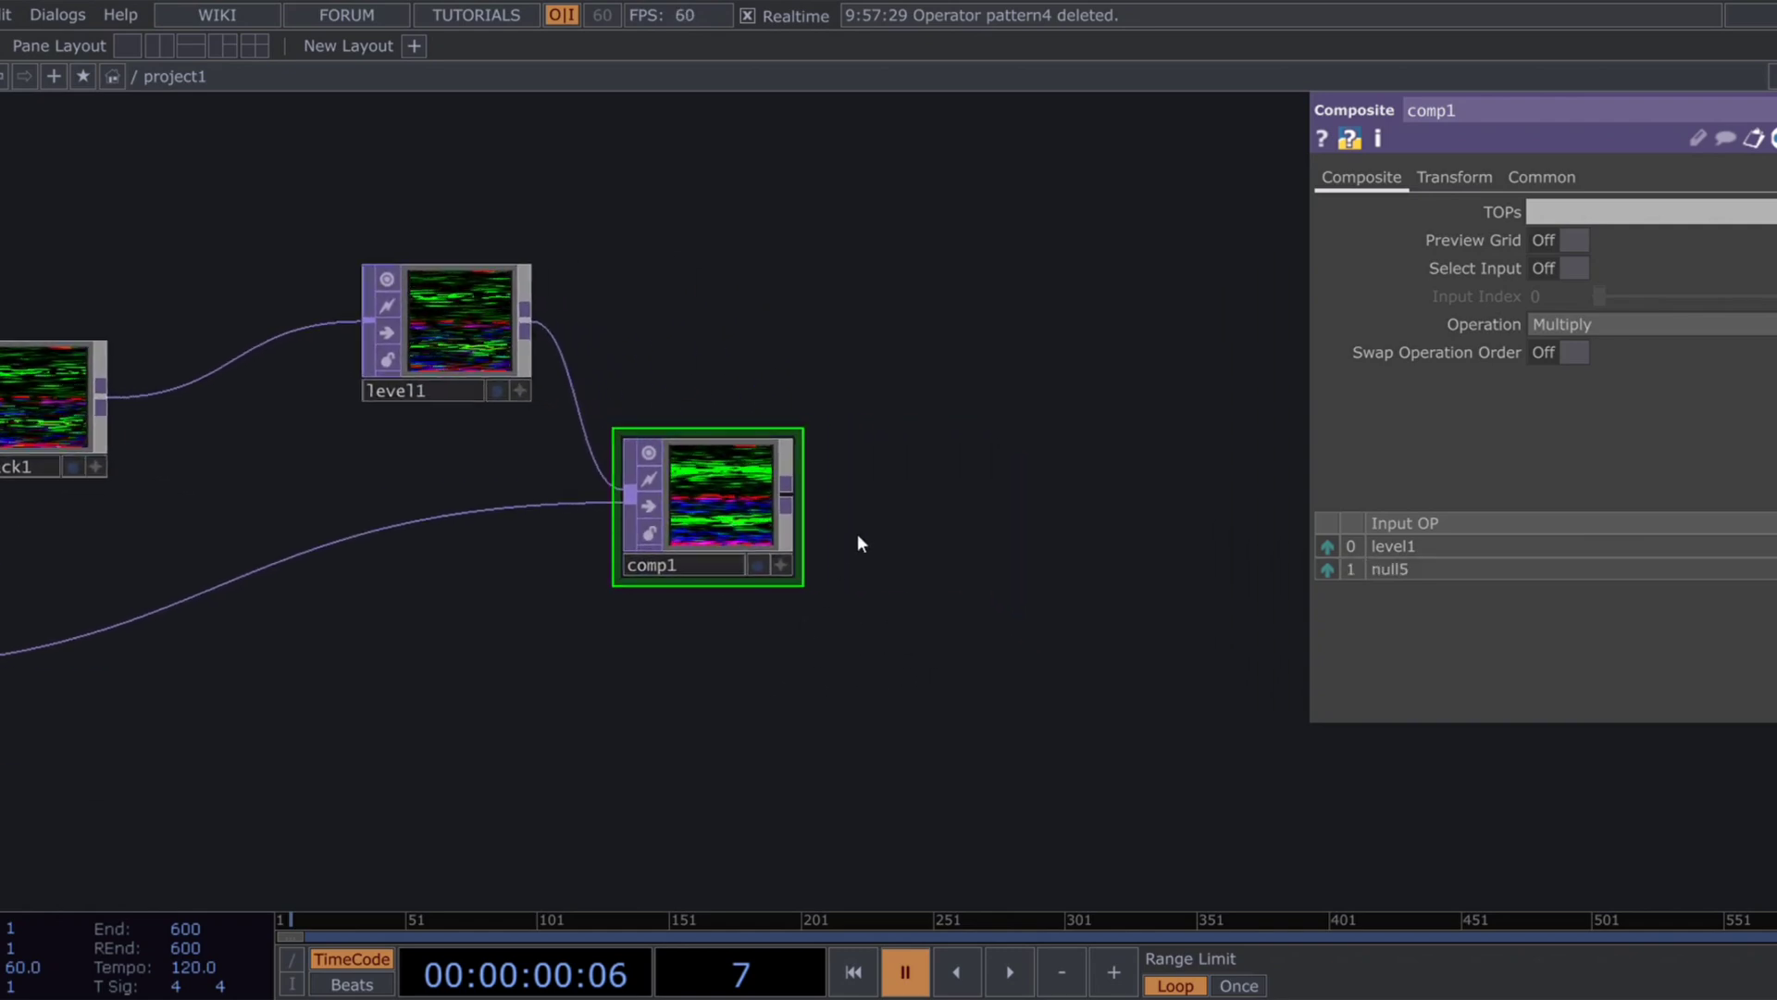
click(1547, 325)
click(1555, 603)
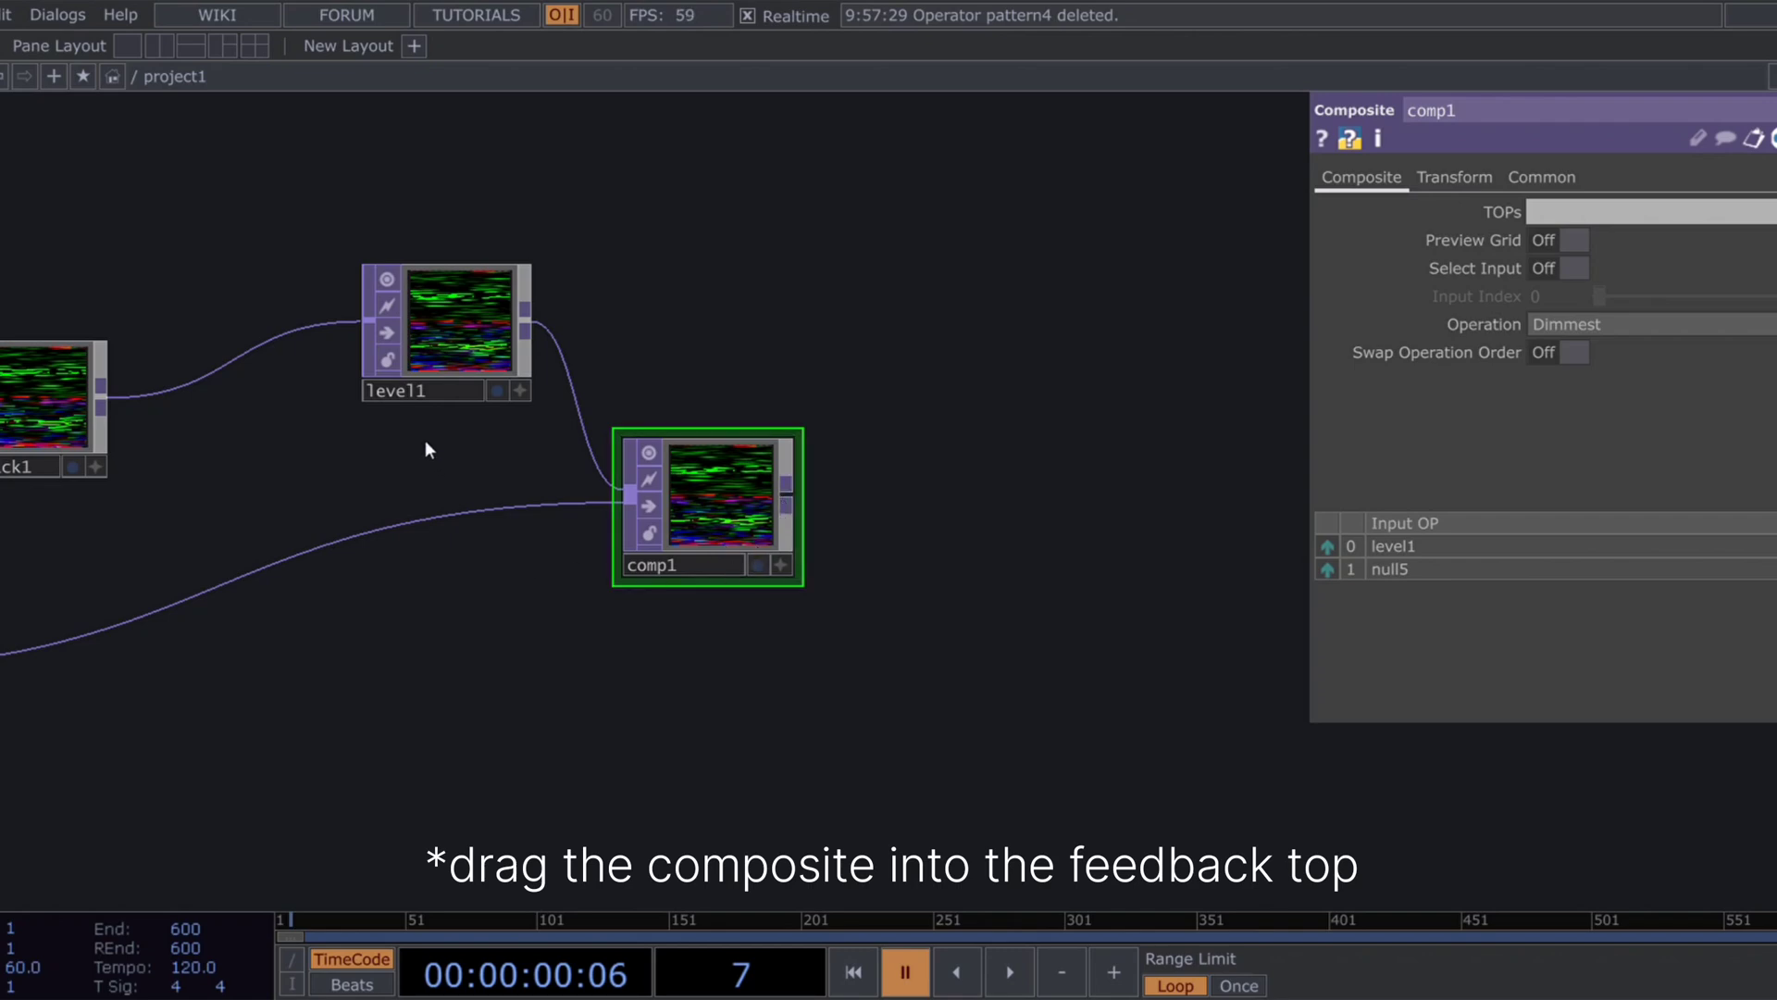
Step: Chain two more Composite TOPs after comp1, wiring null5 into the first and comp1 into the second as their second inputs
click(1001, 680)
drag(851, 720, 757, 660)
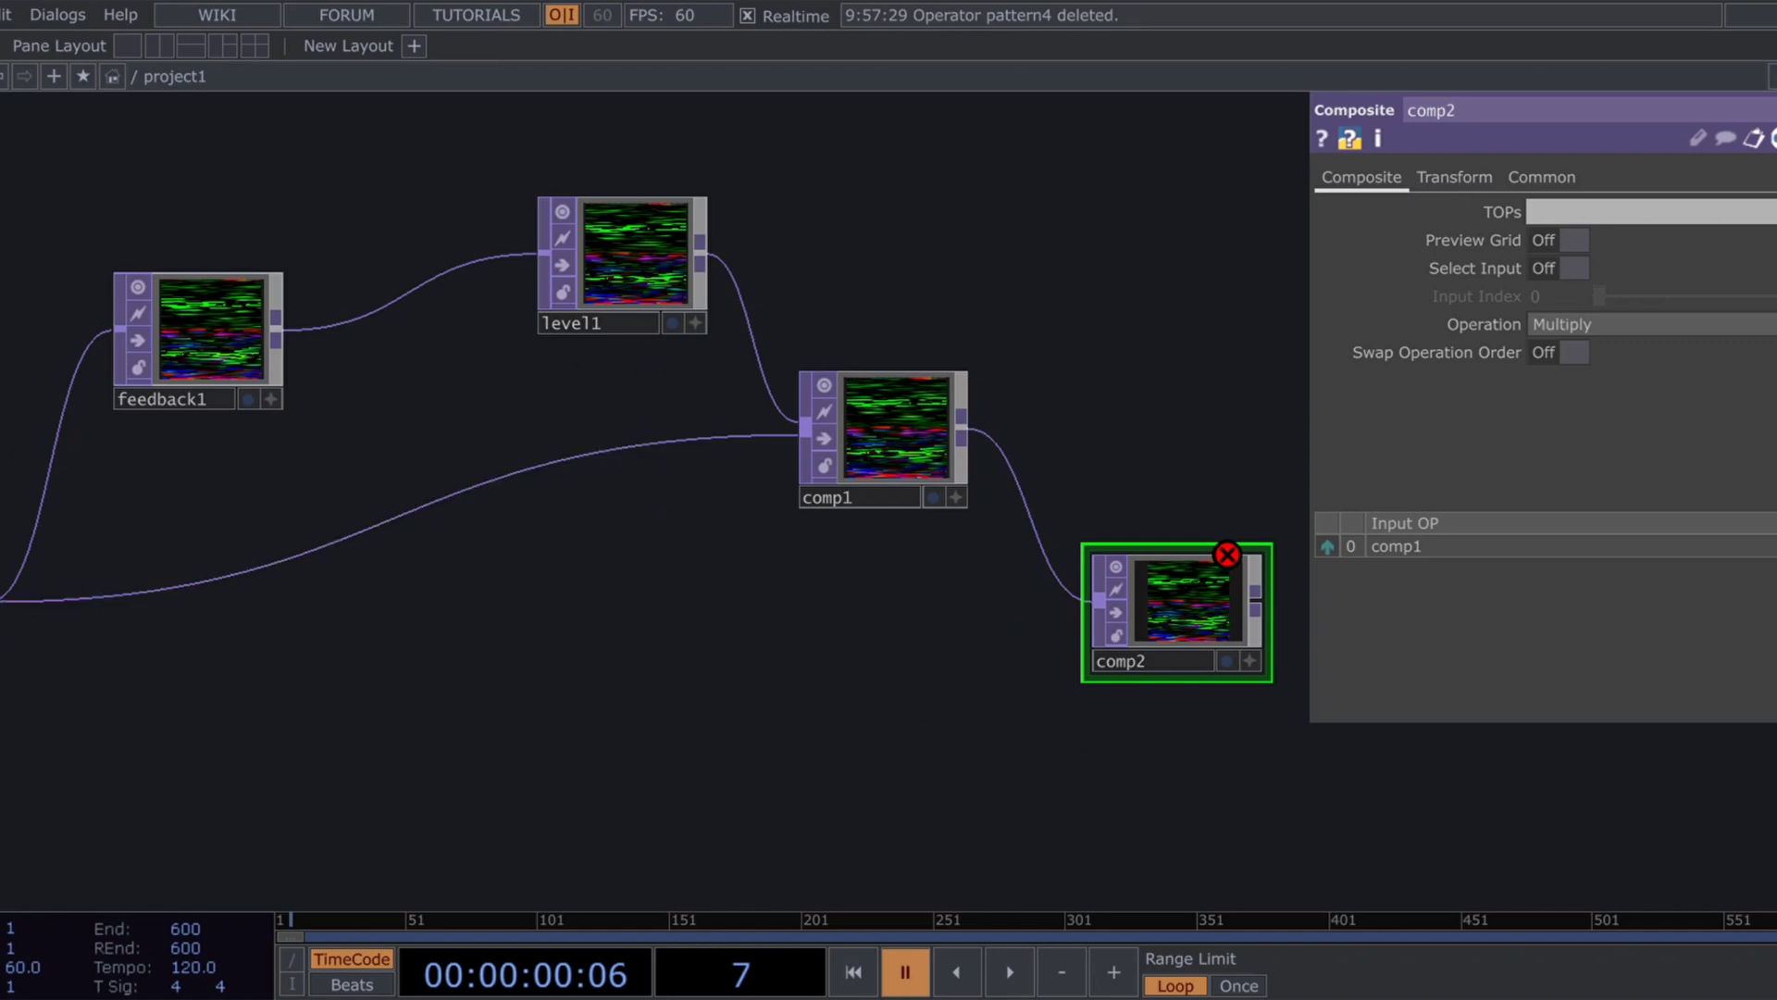
drag(0, 601, 1096, 602)
drag(1094, 722, 704, 638)
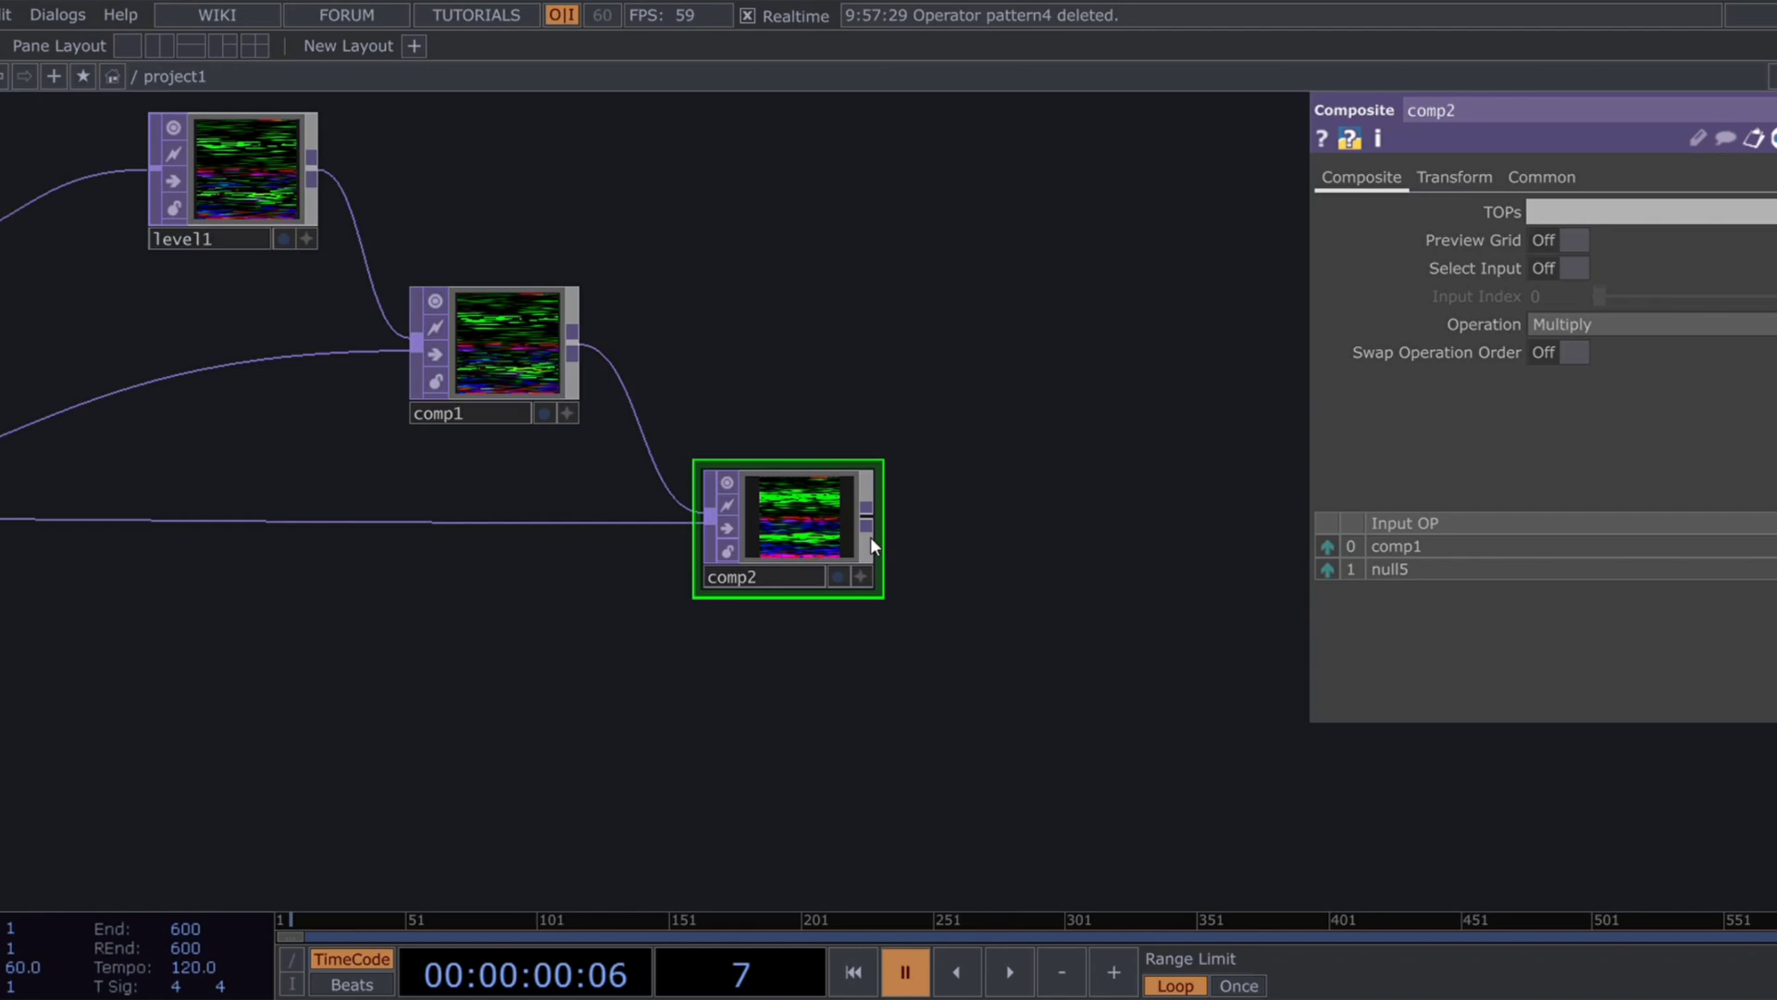
click(951, 691)
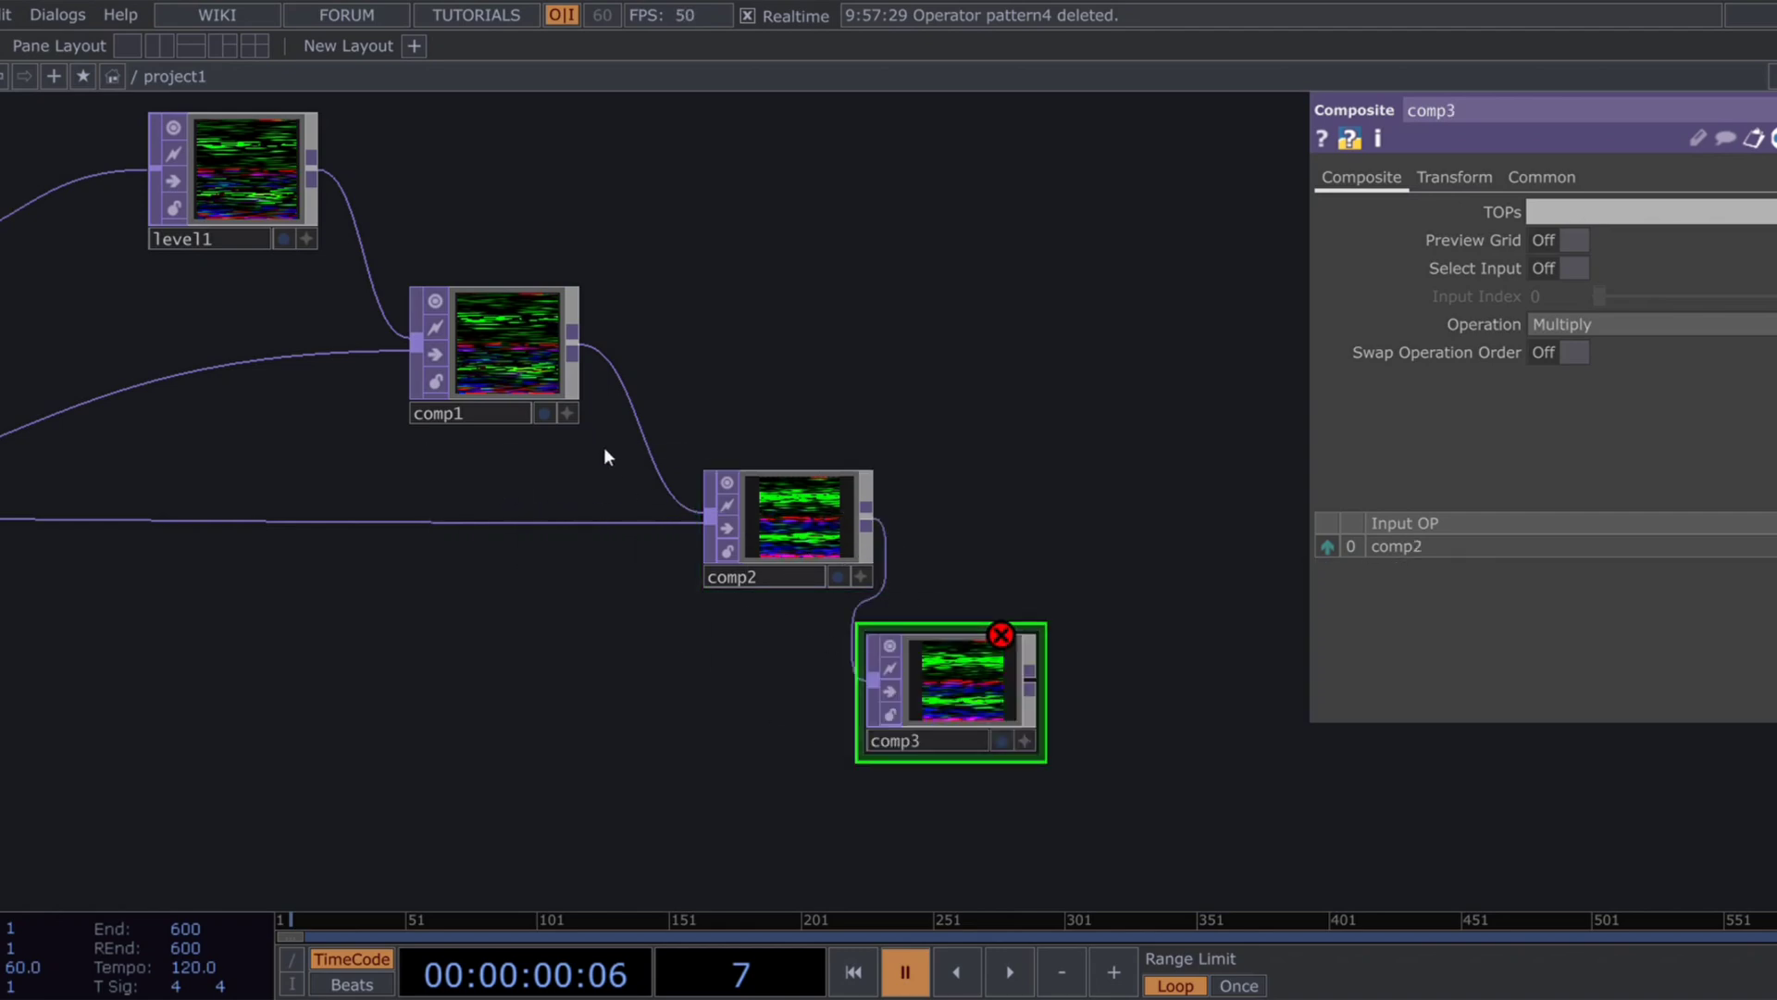
drag(576, 365, 875, 722)
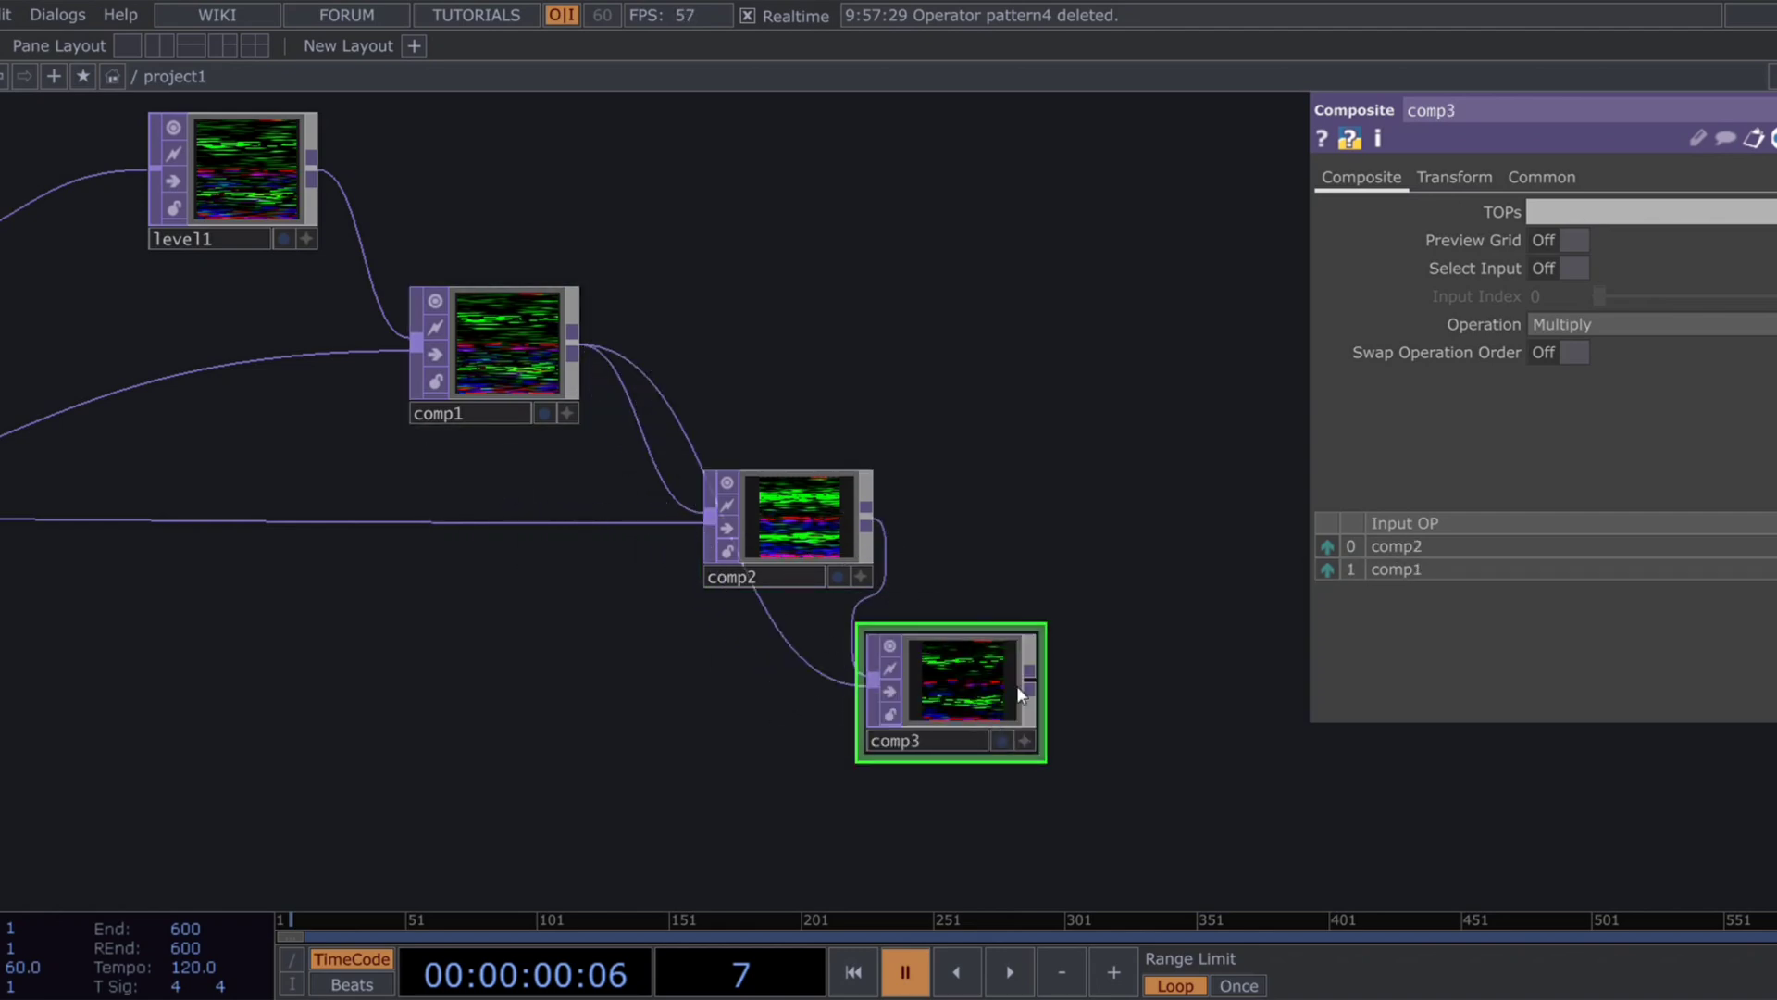
Step: Add a Constant CHOP beside null4 and set its chan1 value to 1
drag(1023, 580, 469, 455)
scroll(598, 510, down, 3)
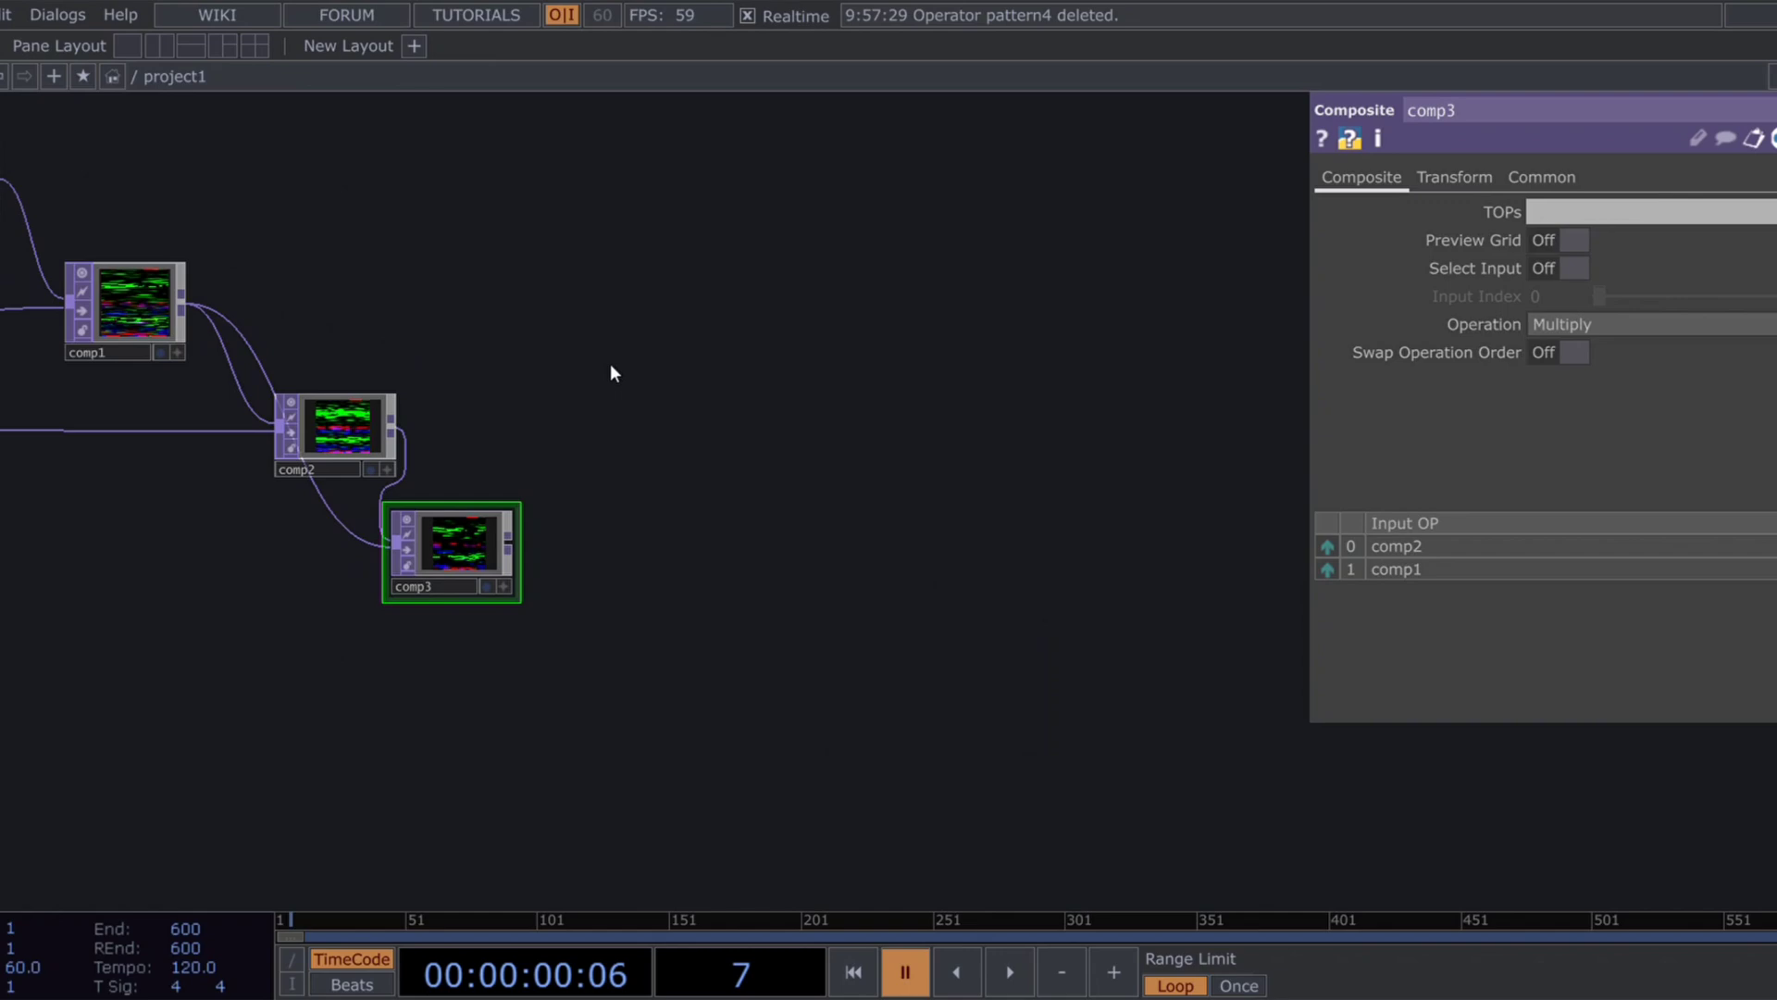
drag(661, 355, 801, 393)
drag(18, 631, 701, 511)
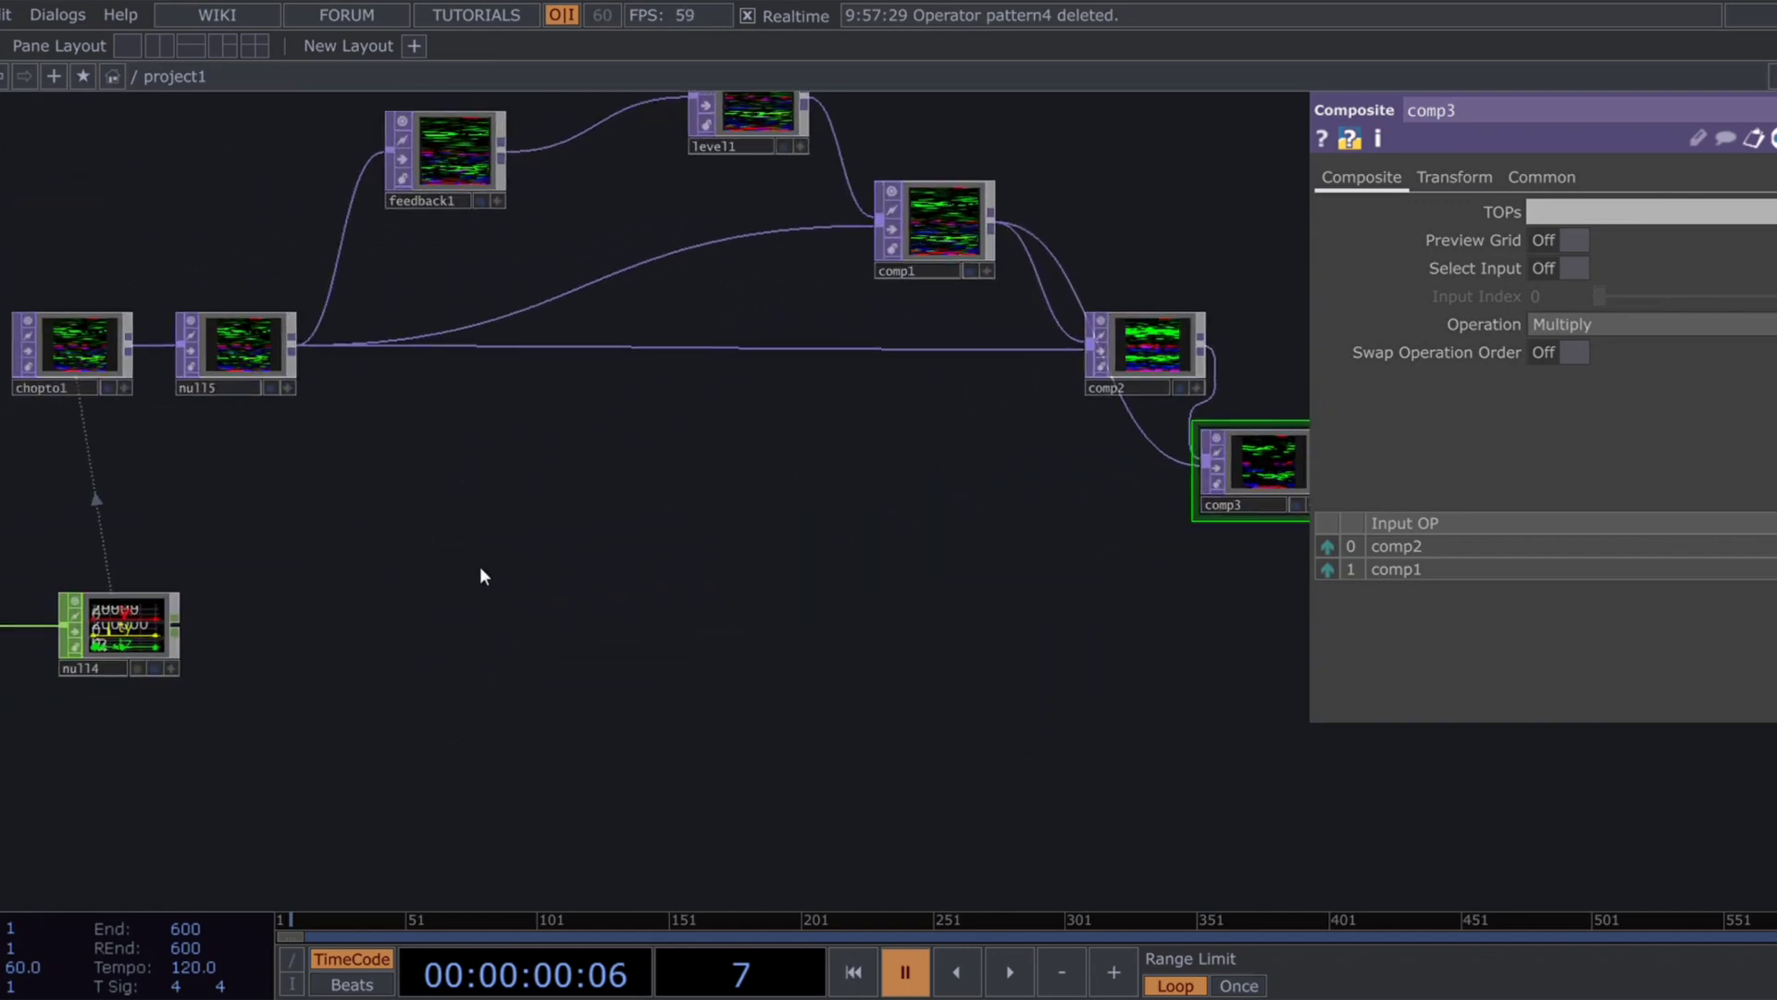
click(370, 635)
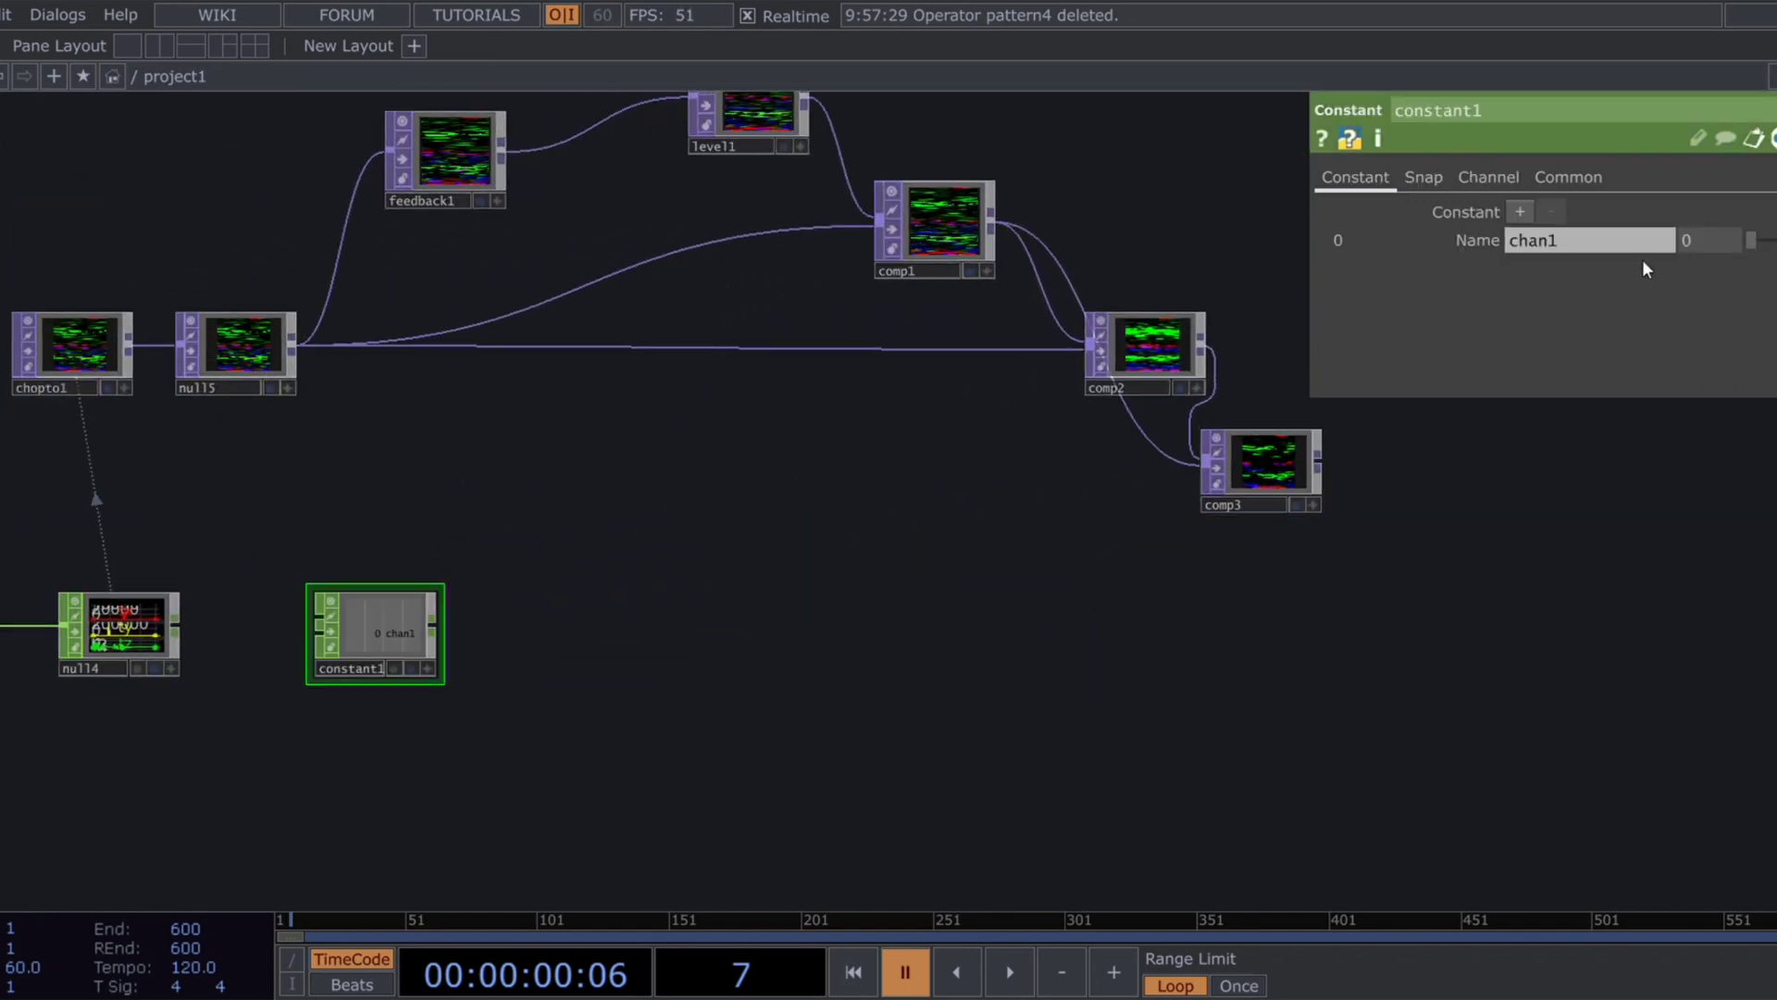
click(1697, 235)
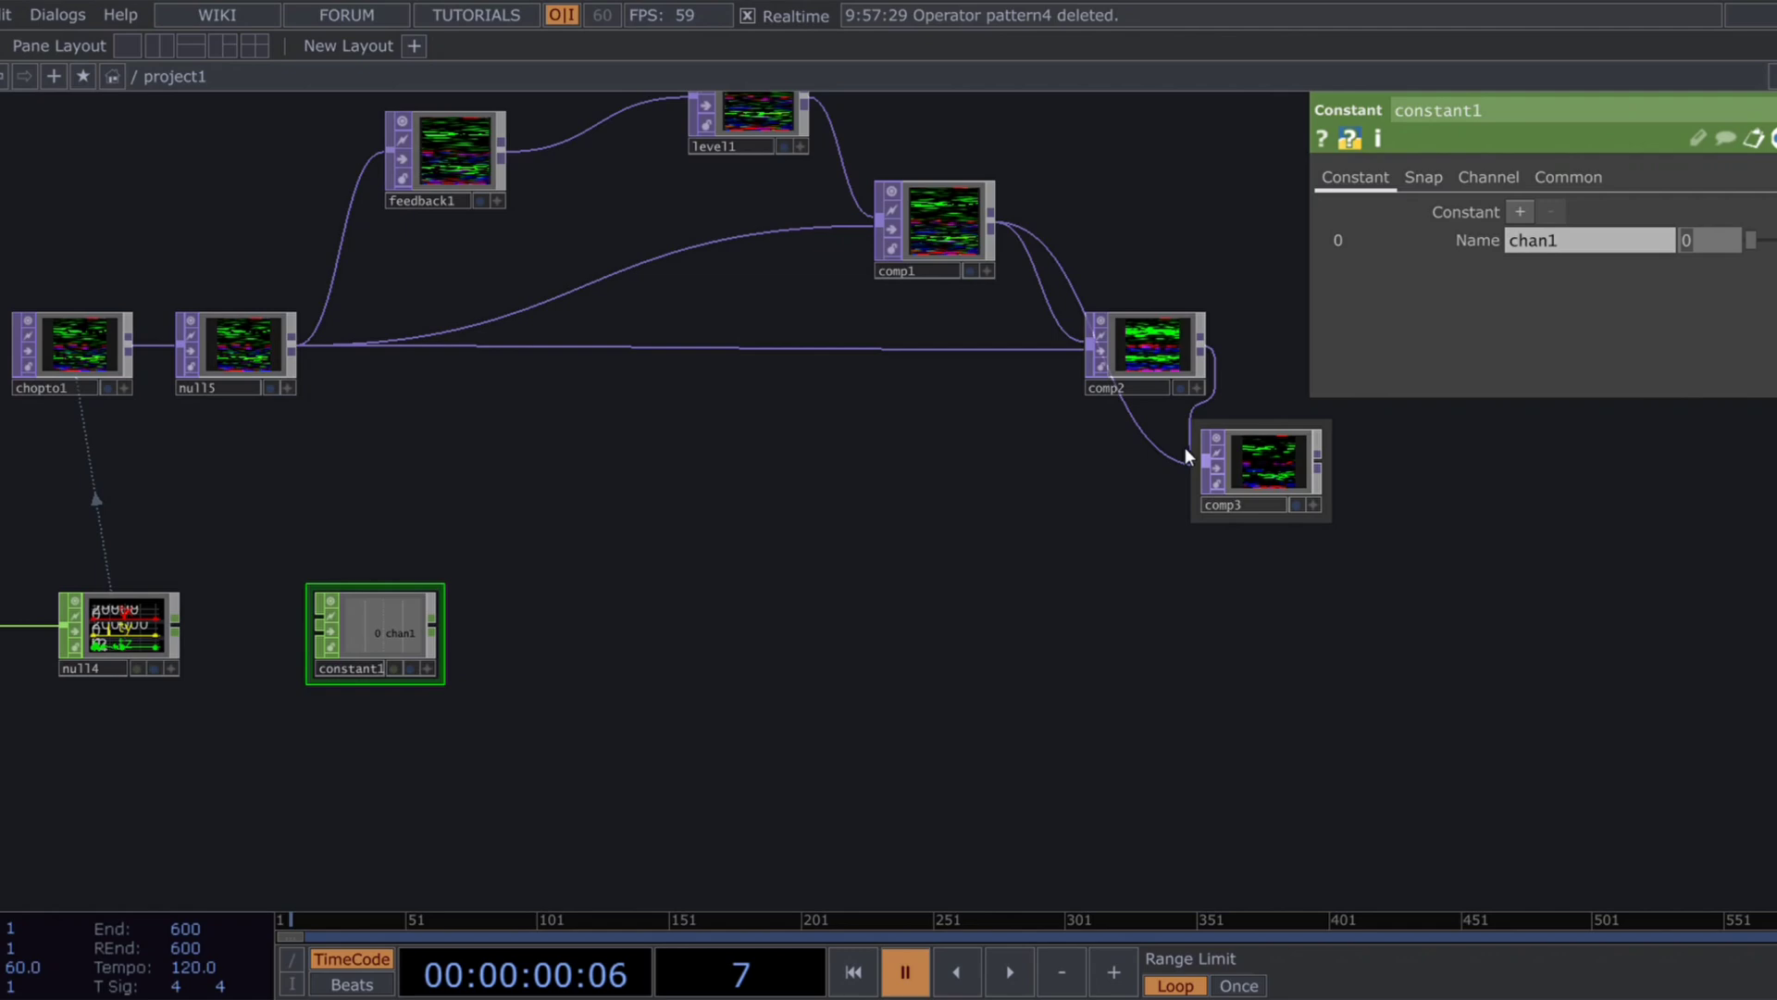
text(1)
key(Return)
Step: Add a Math CHOP after constant1 and duplicate it below, also fed by constant1
scroll(609, 619, up, 3)
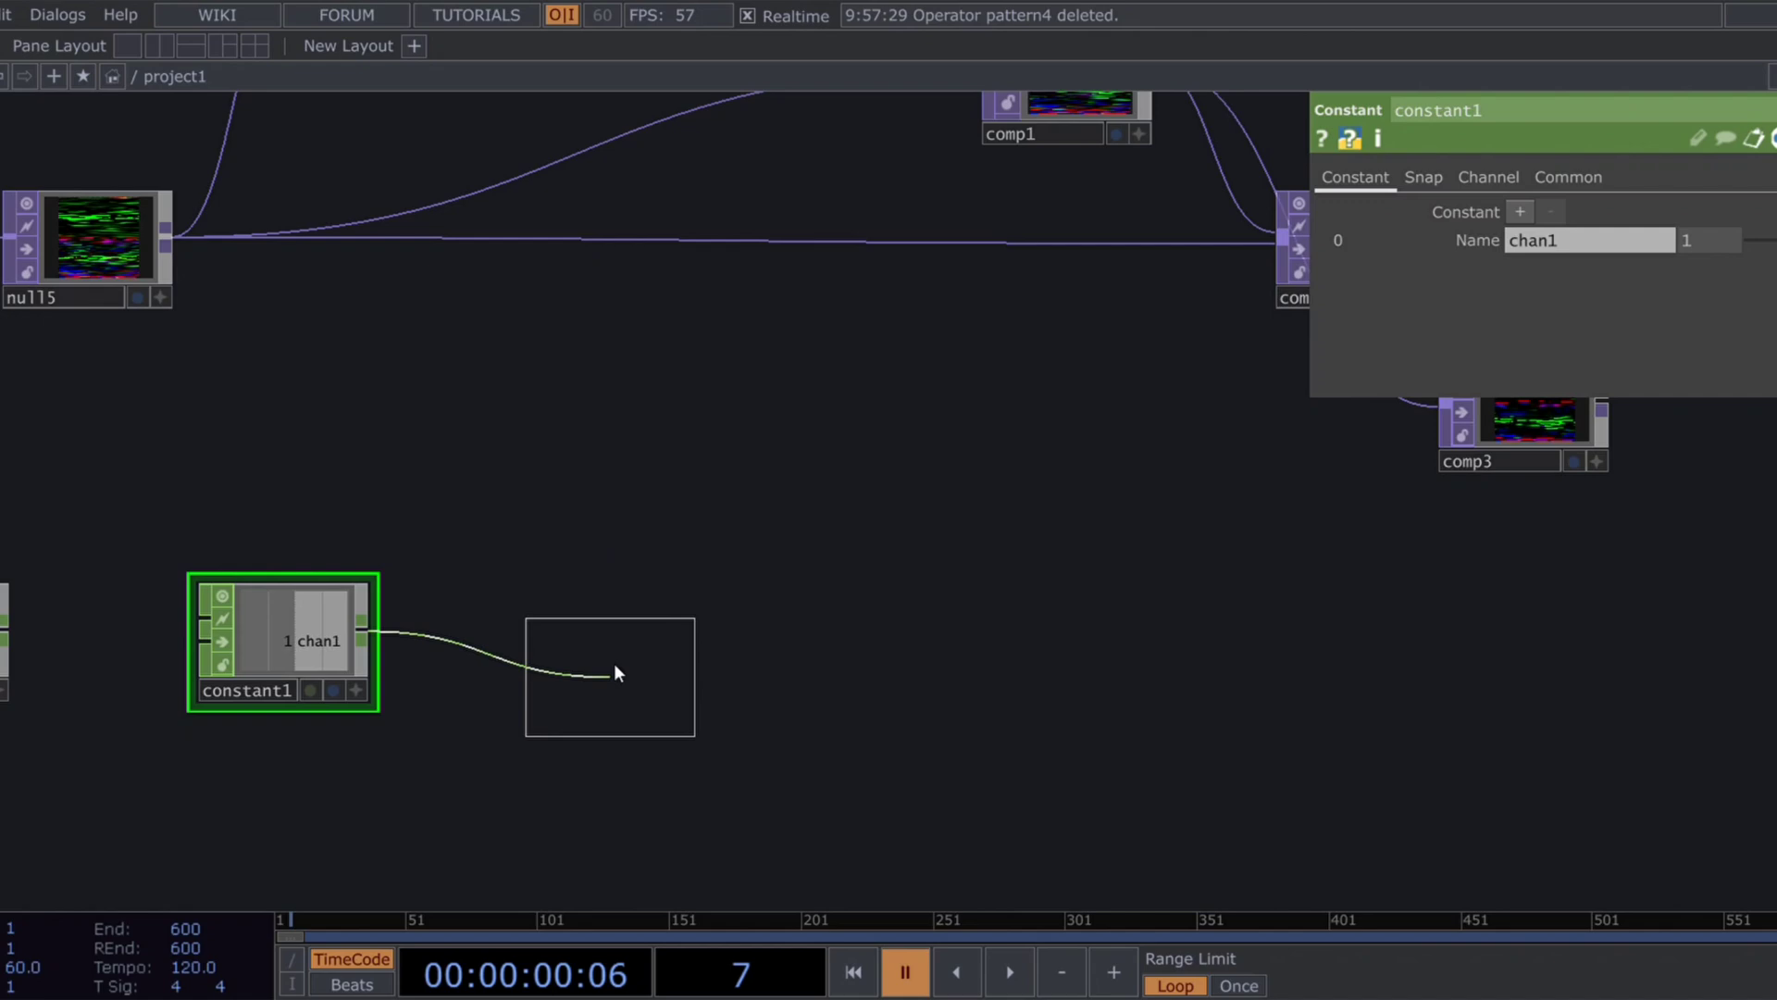
click(614, 663)
key(ctrl+c)
key(ctrl+v)
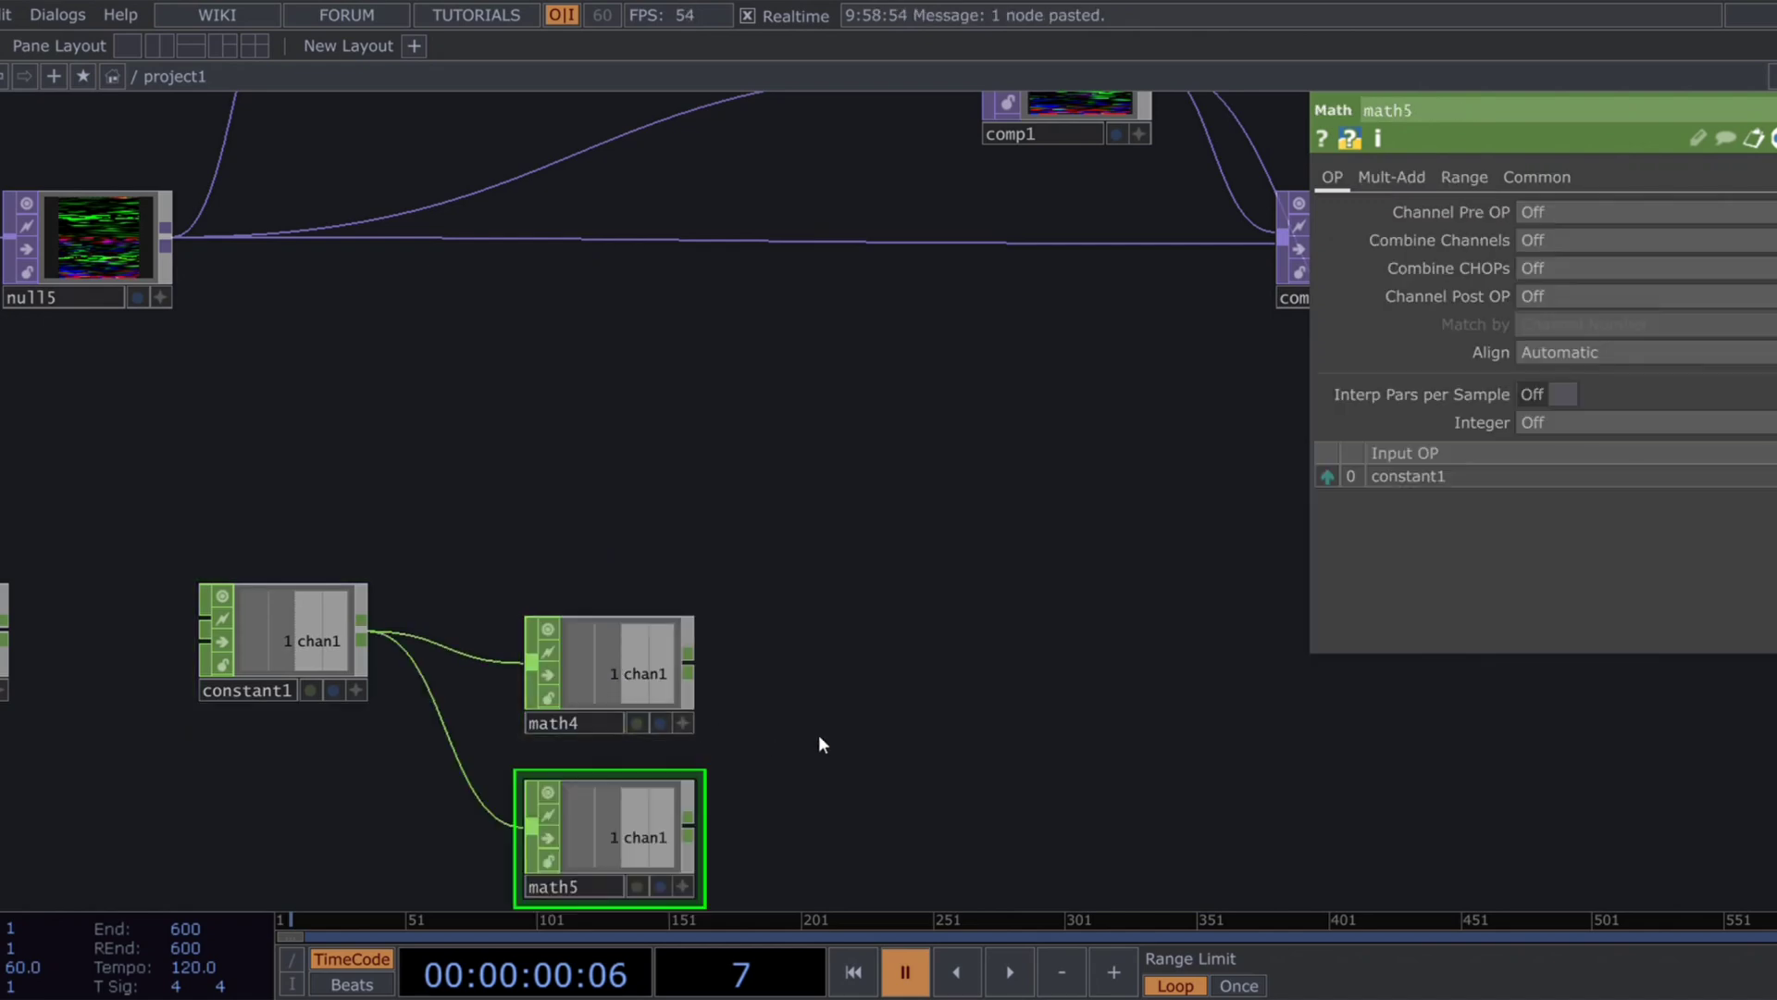
Step: Add a Speed CHOP after math4, duplicate it, and wire math5 into the duplicate's input
drag(818, 735, 782, 664)
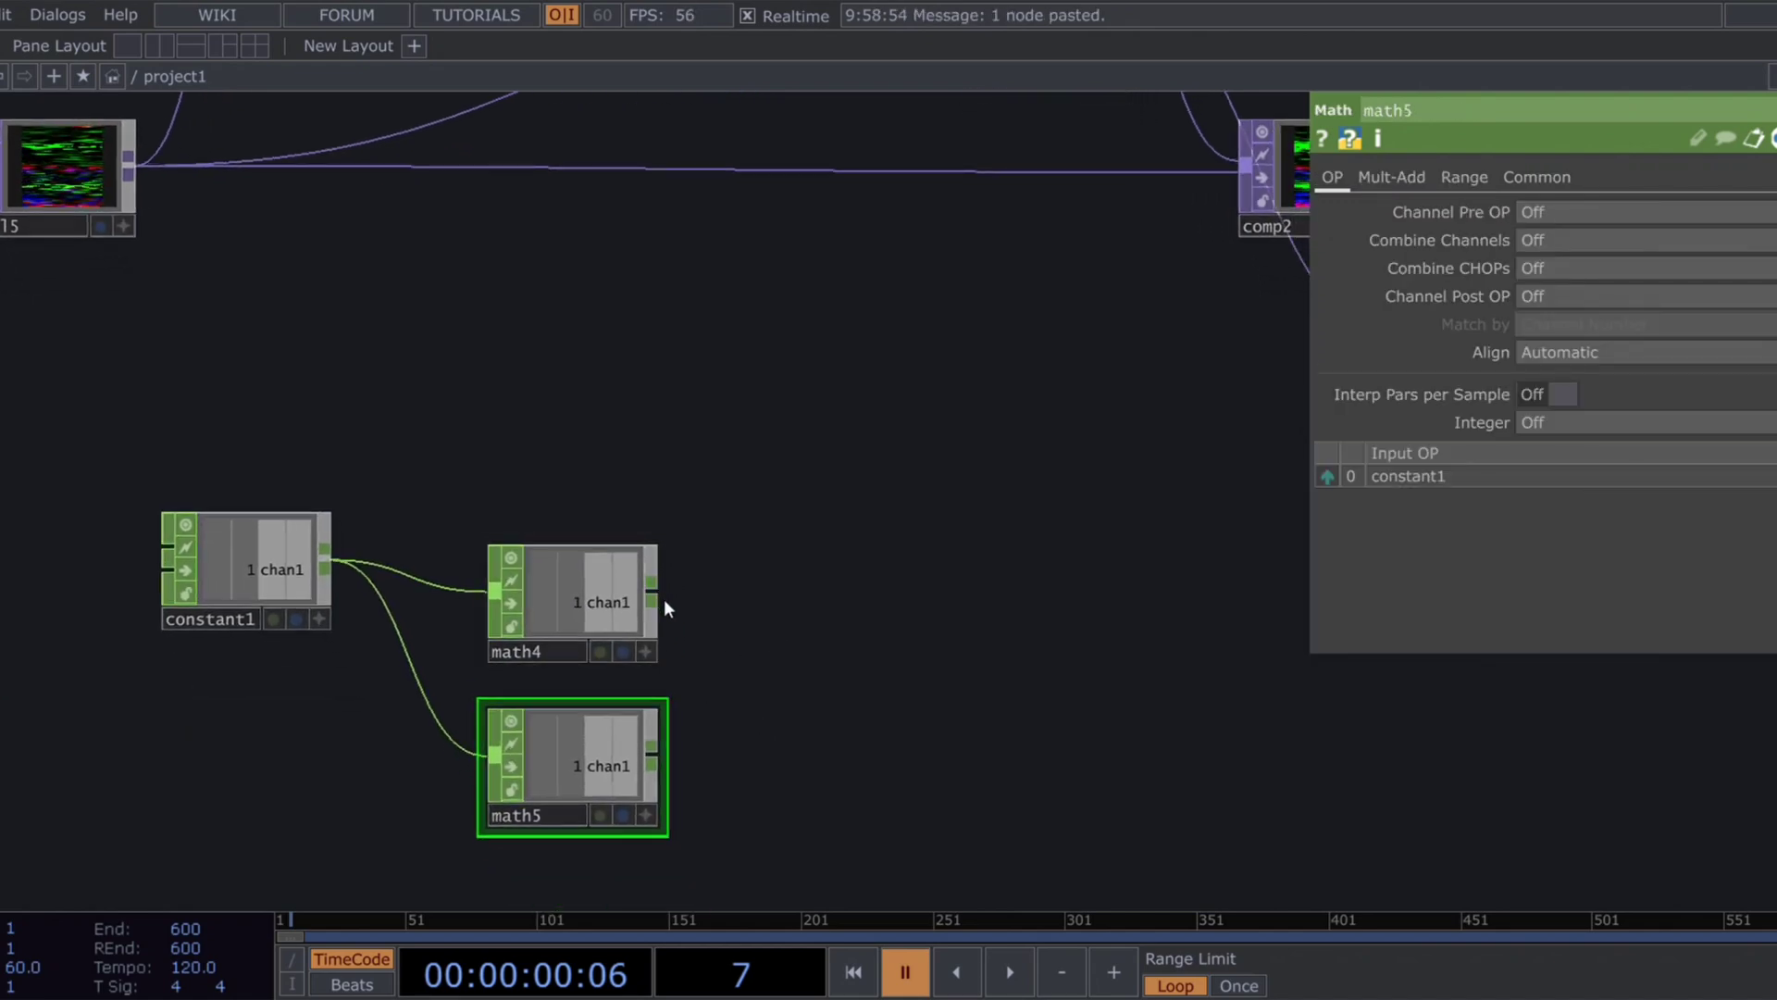
click(859, 859)
click(857, 607)
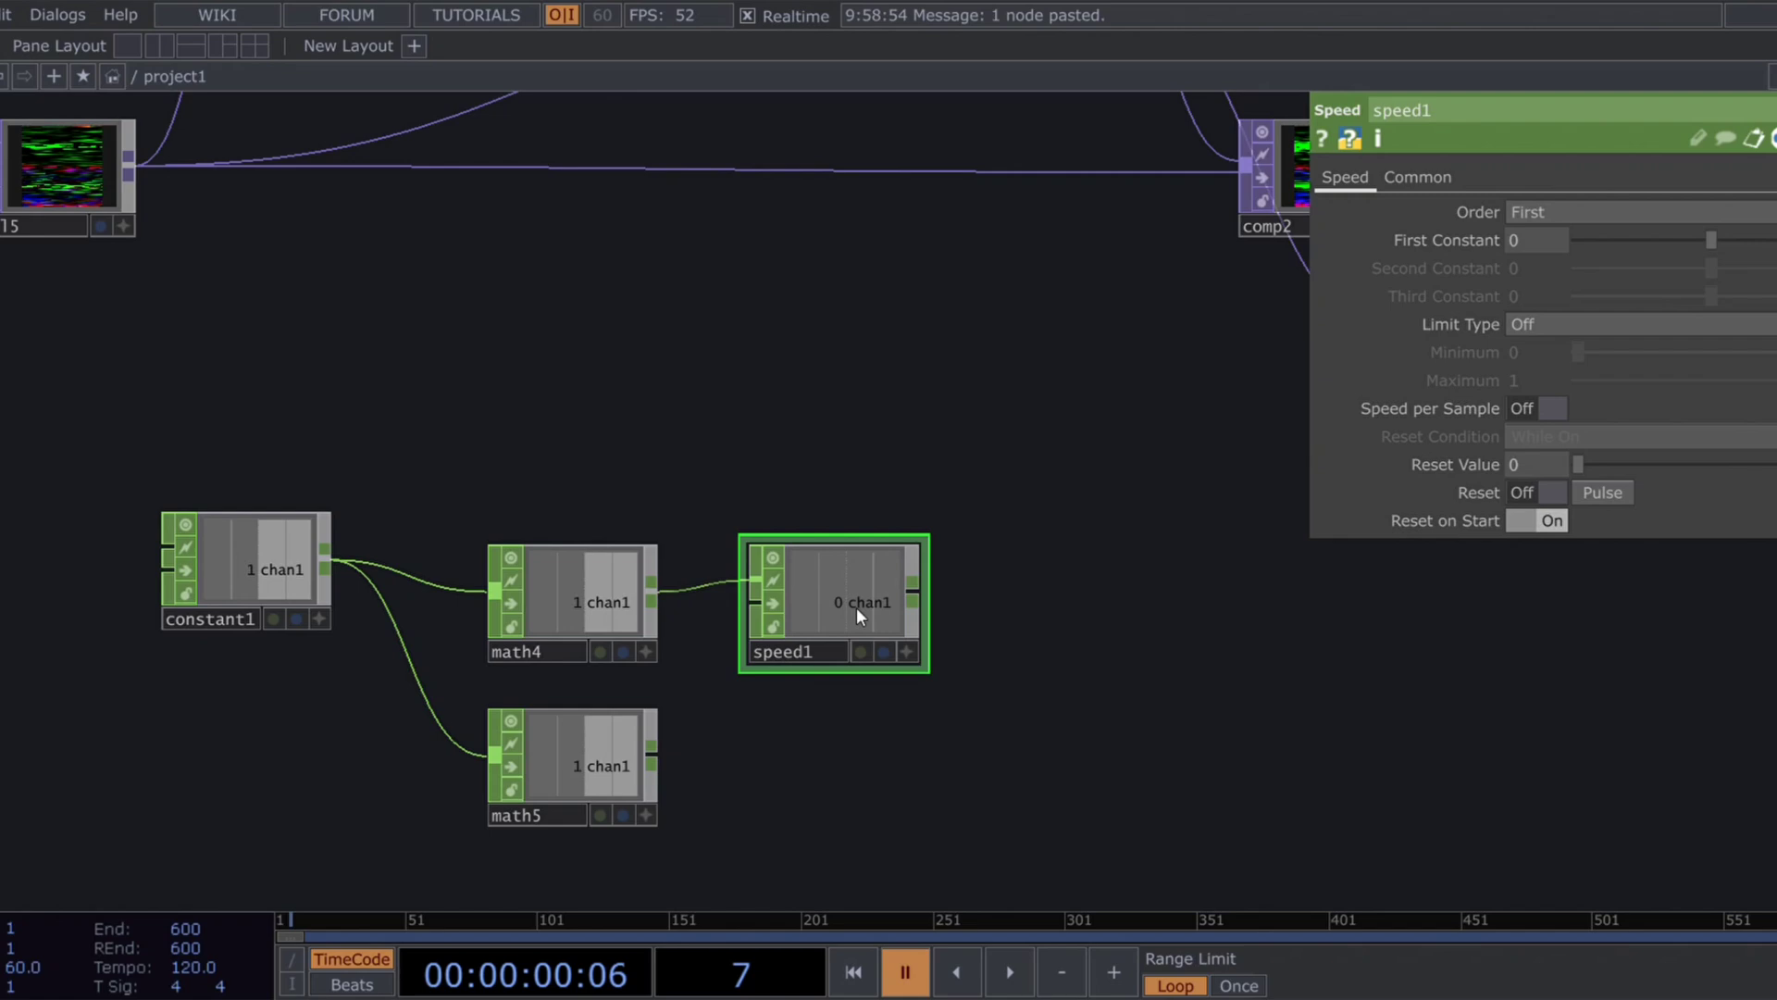
key(ctrl+c)
key(ctrl+v)
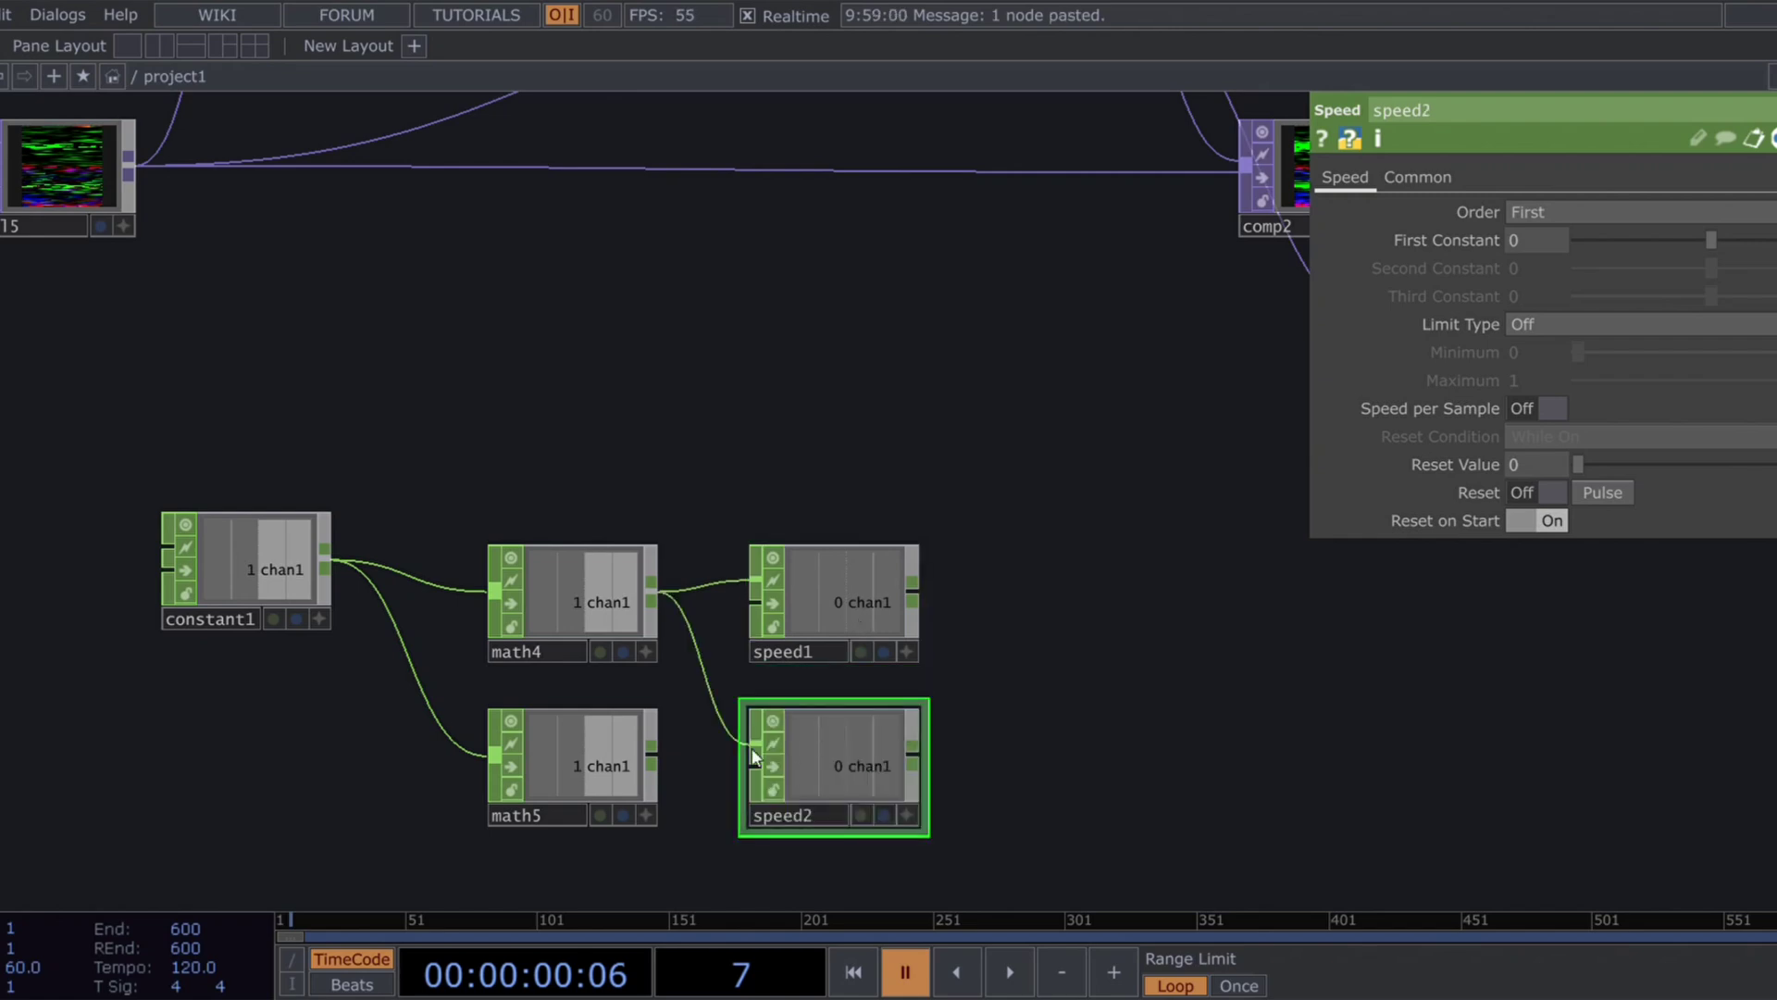
drag(652, 754, 712, 701)
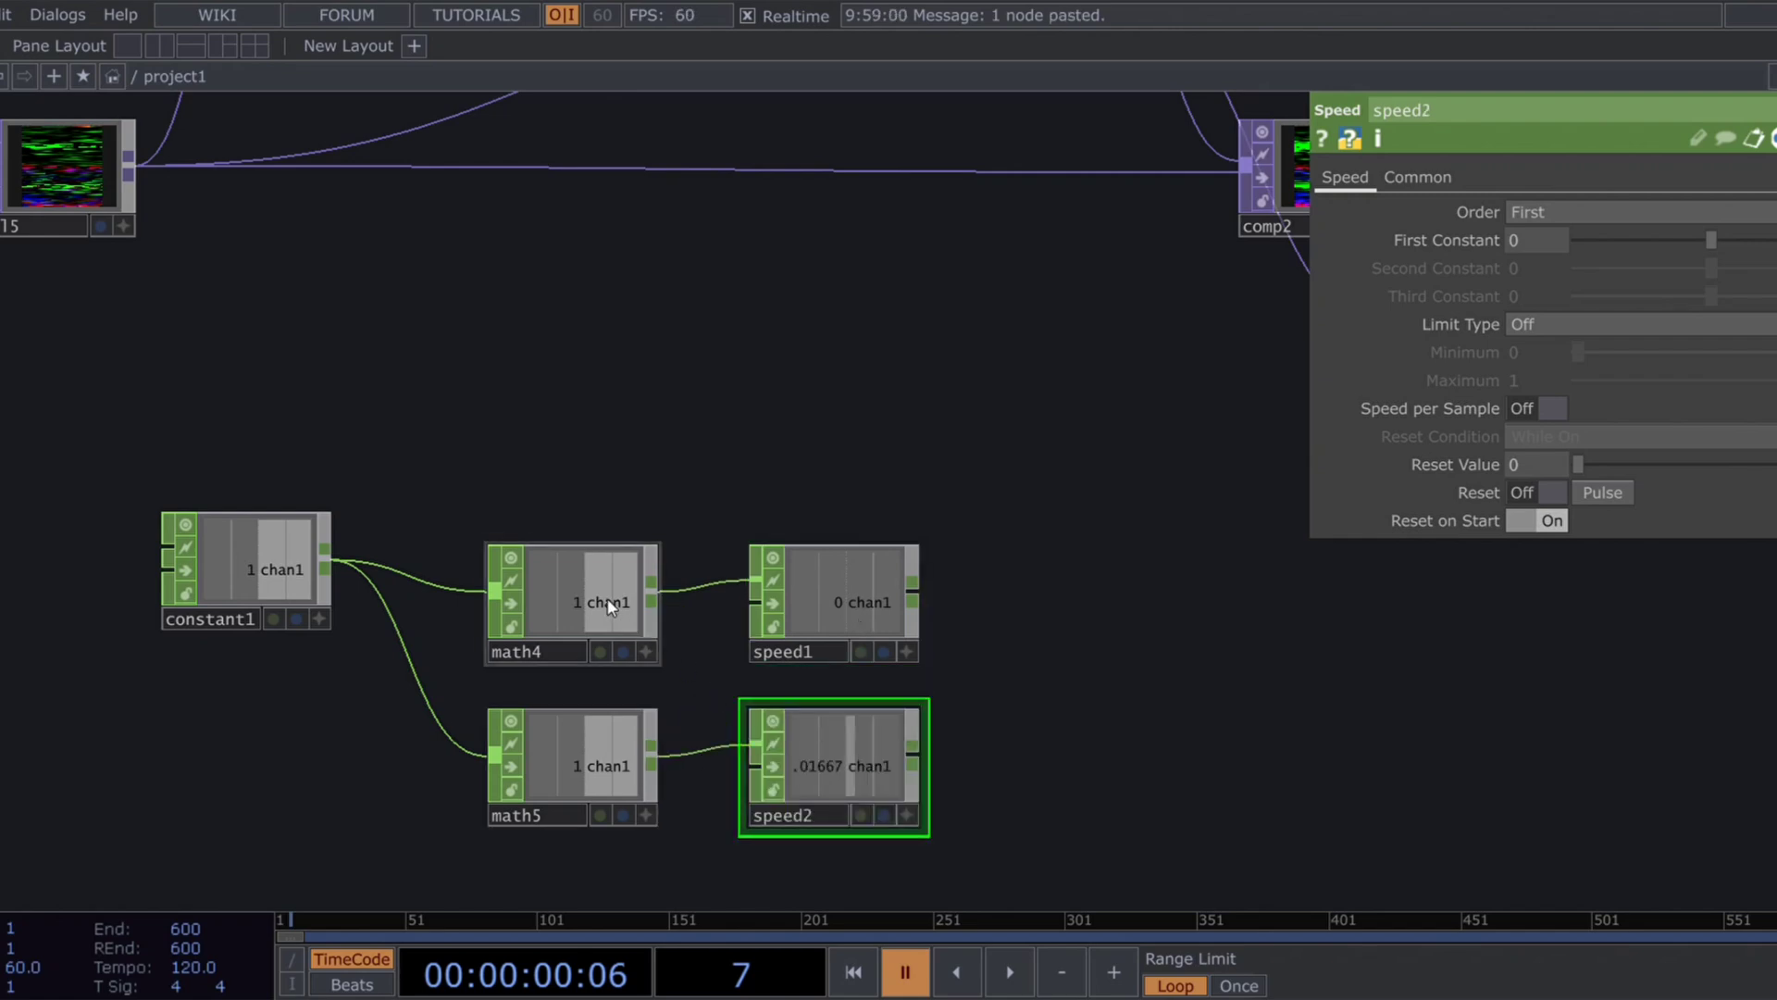
Step: Set the Multiply value to 10 on math4 and 15 on math5
click(609, 606)
click(1402, 177)
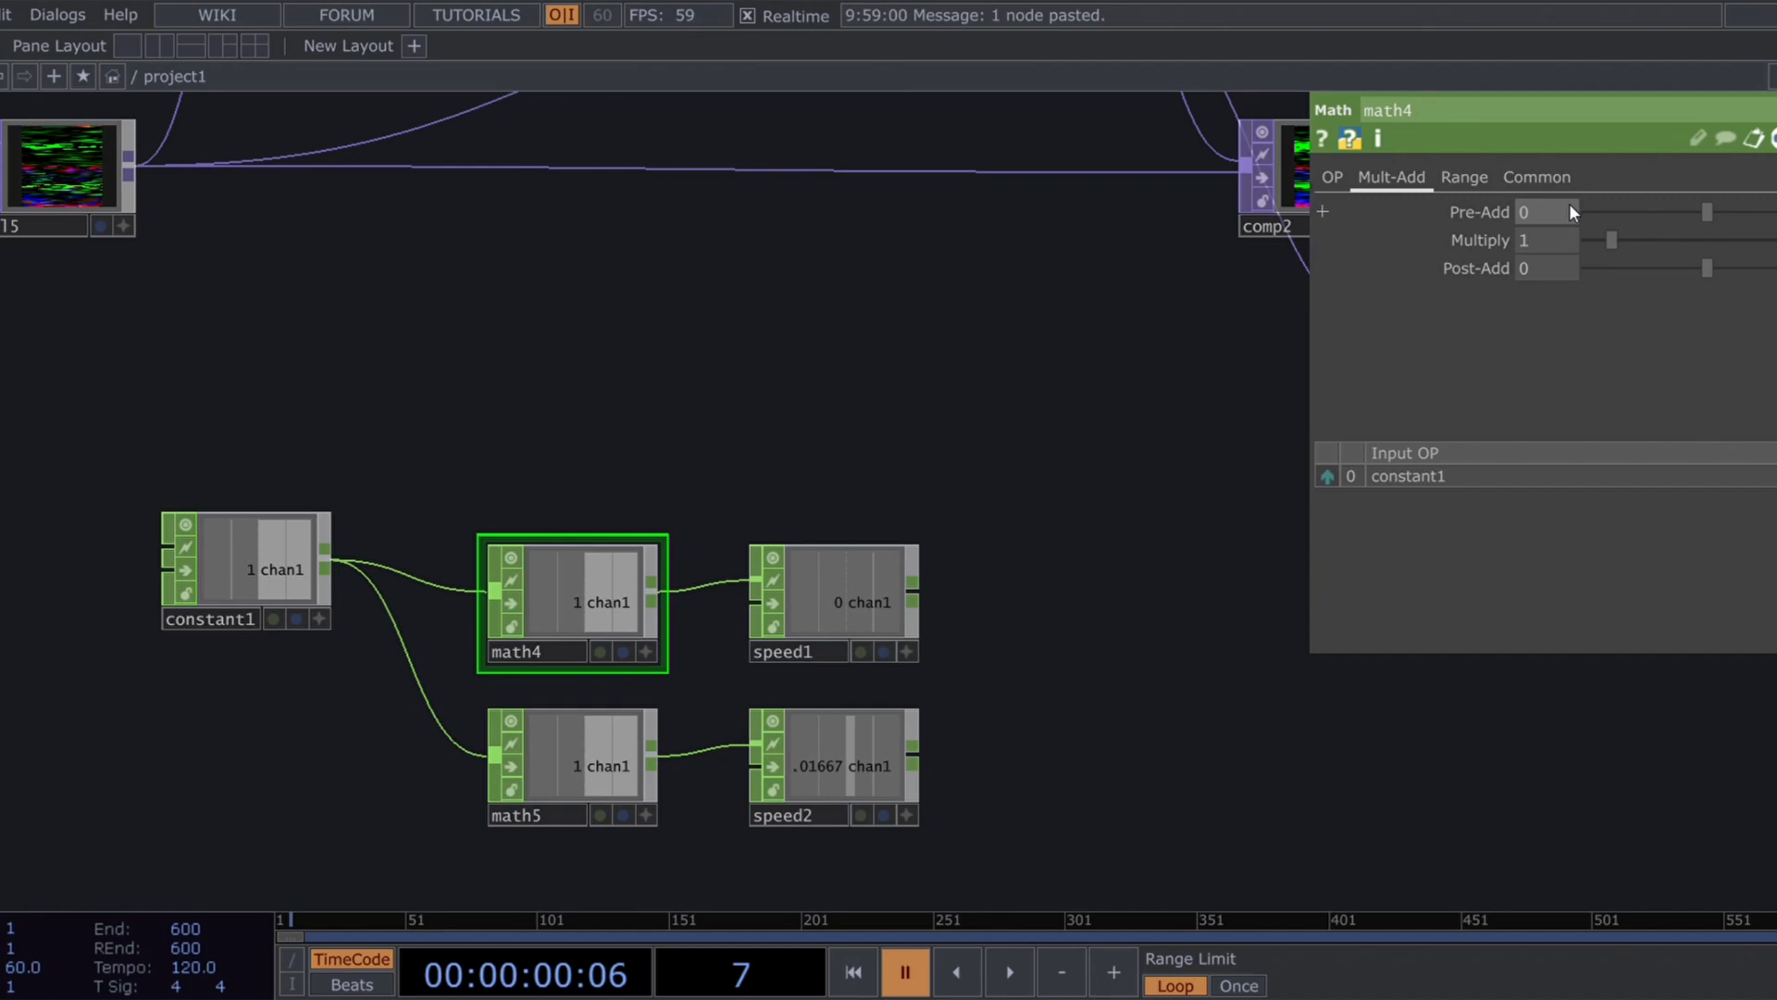
text(0)
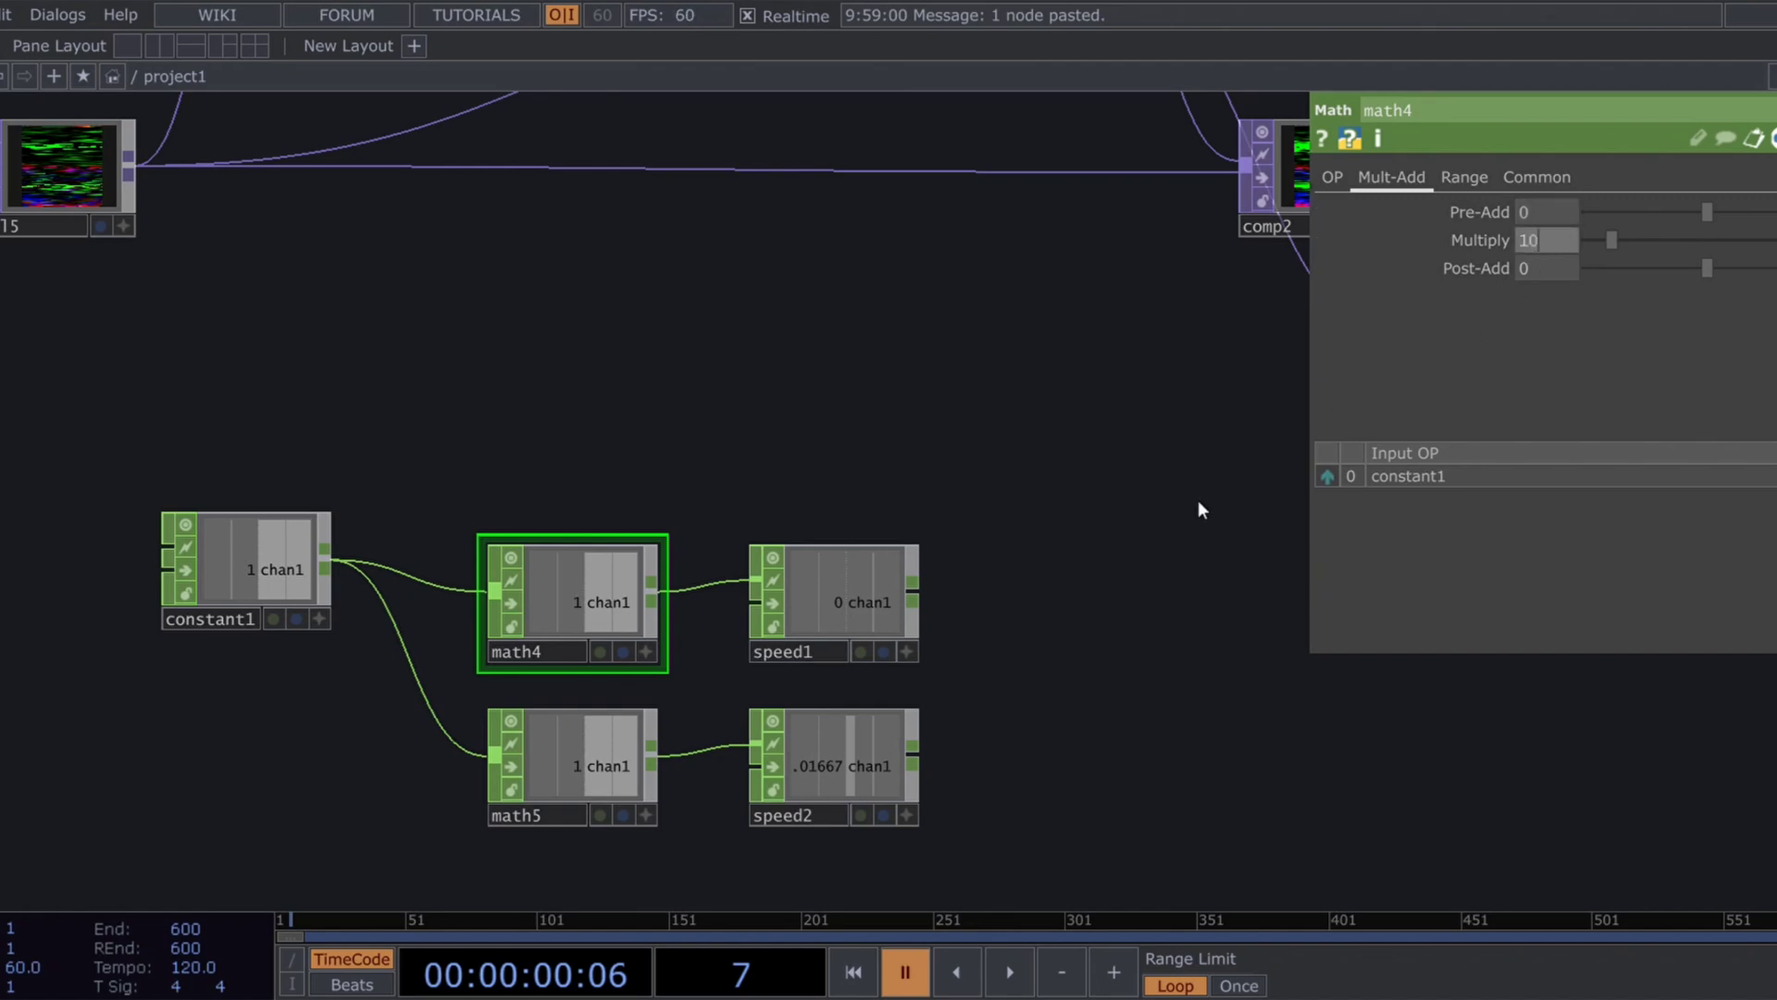
key(Return)
click(622, 763)
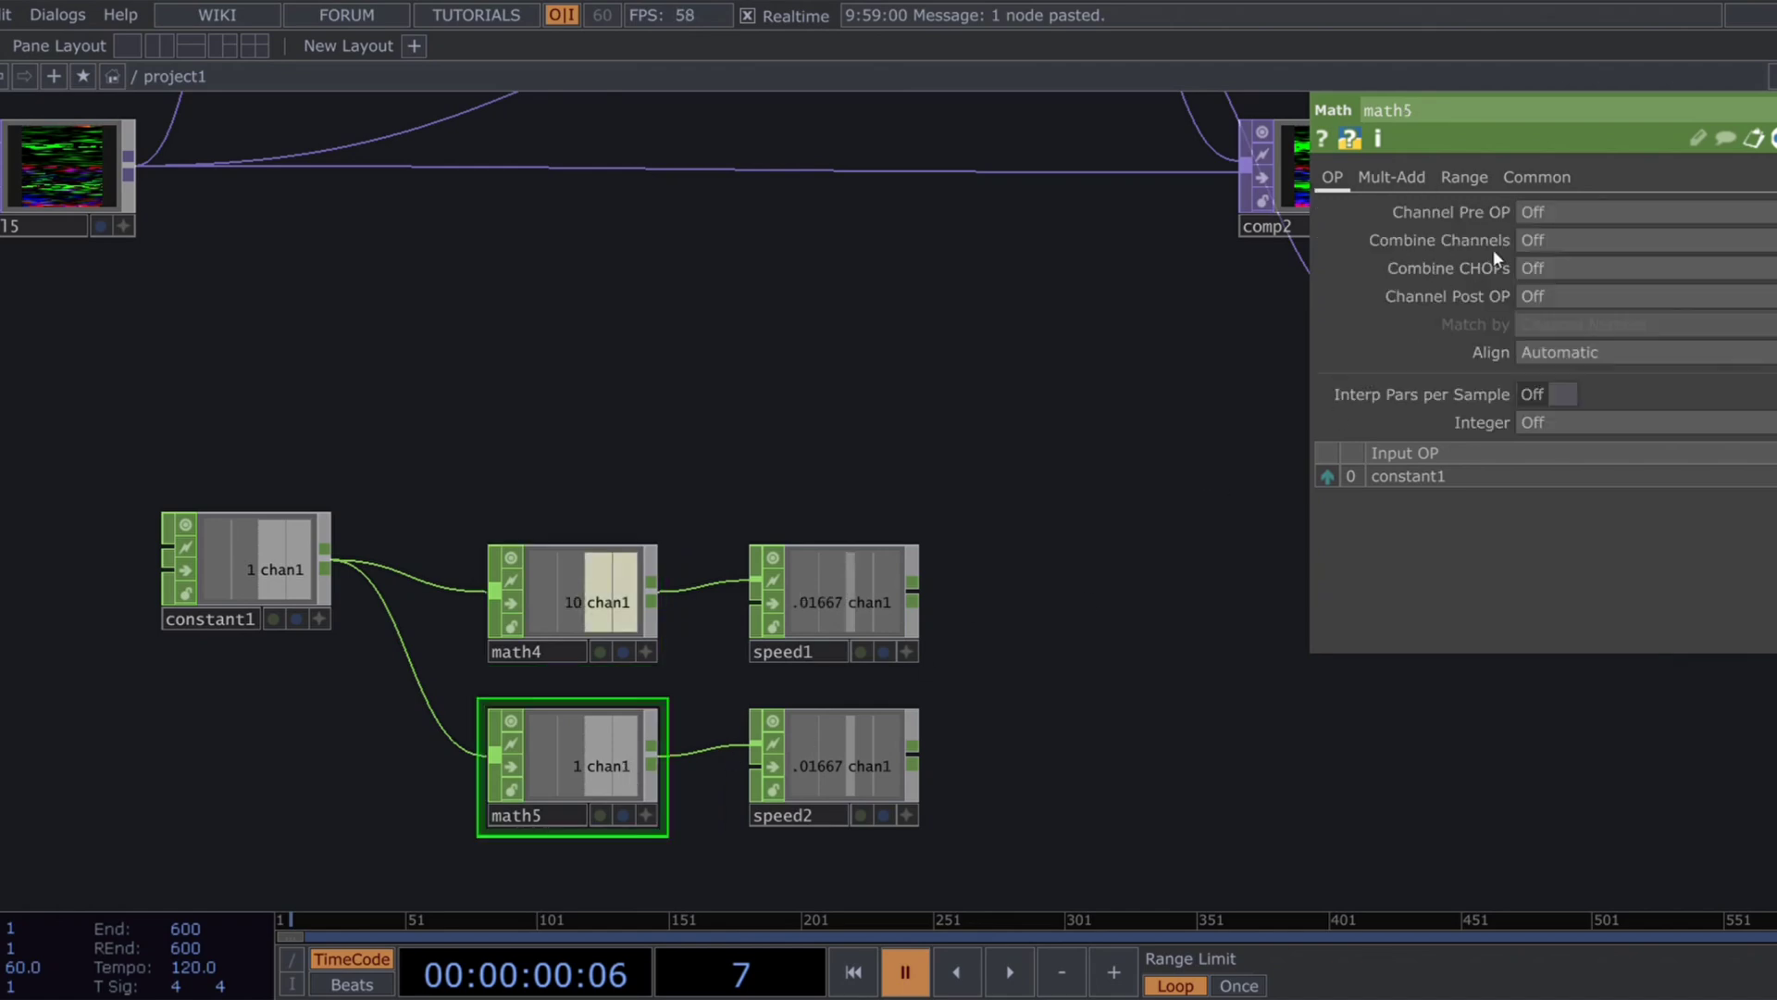
click(1394, 177)
click(1551, 240)
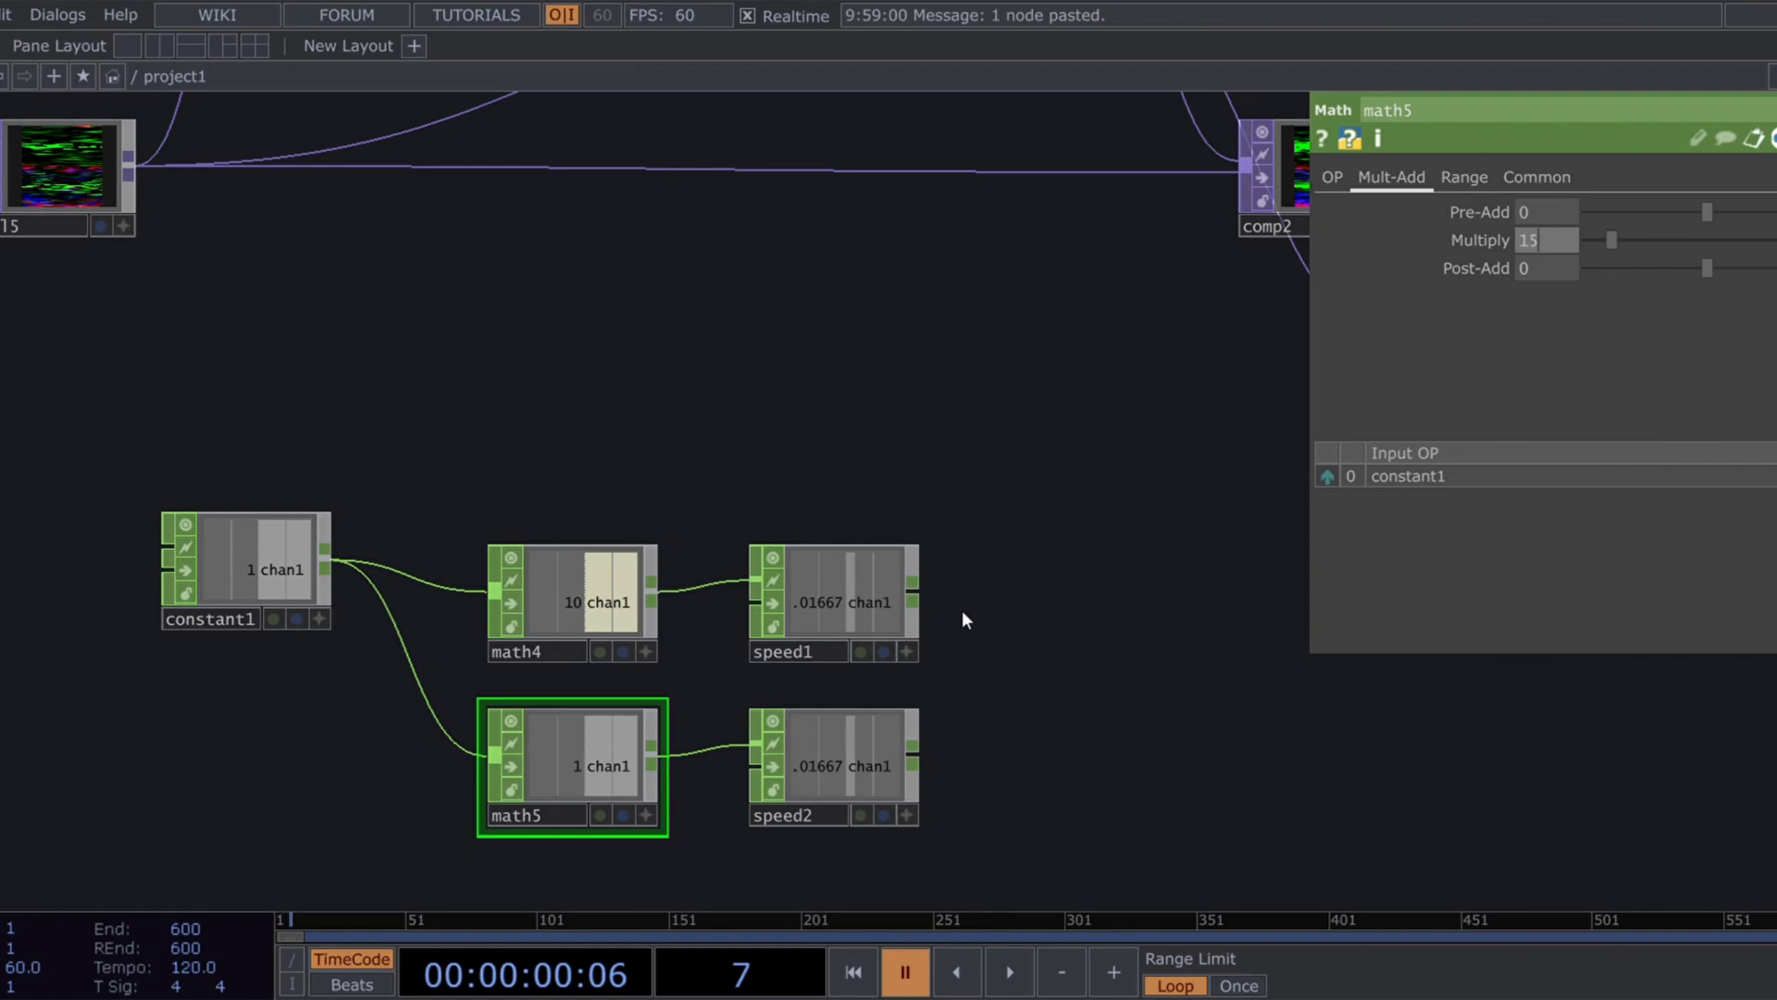
text(15)
key(Return)
Step: Set speed2's Limit Type to Loop with a Maximum of 45
click(836, 738)
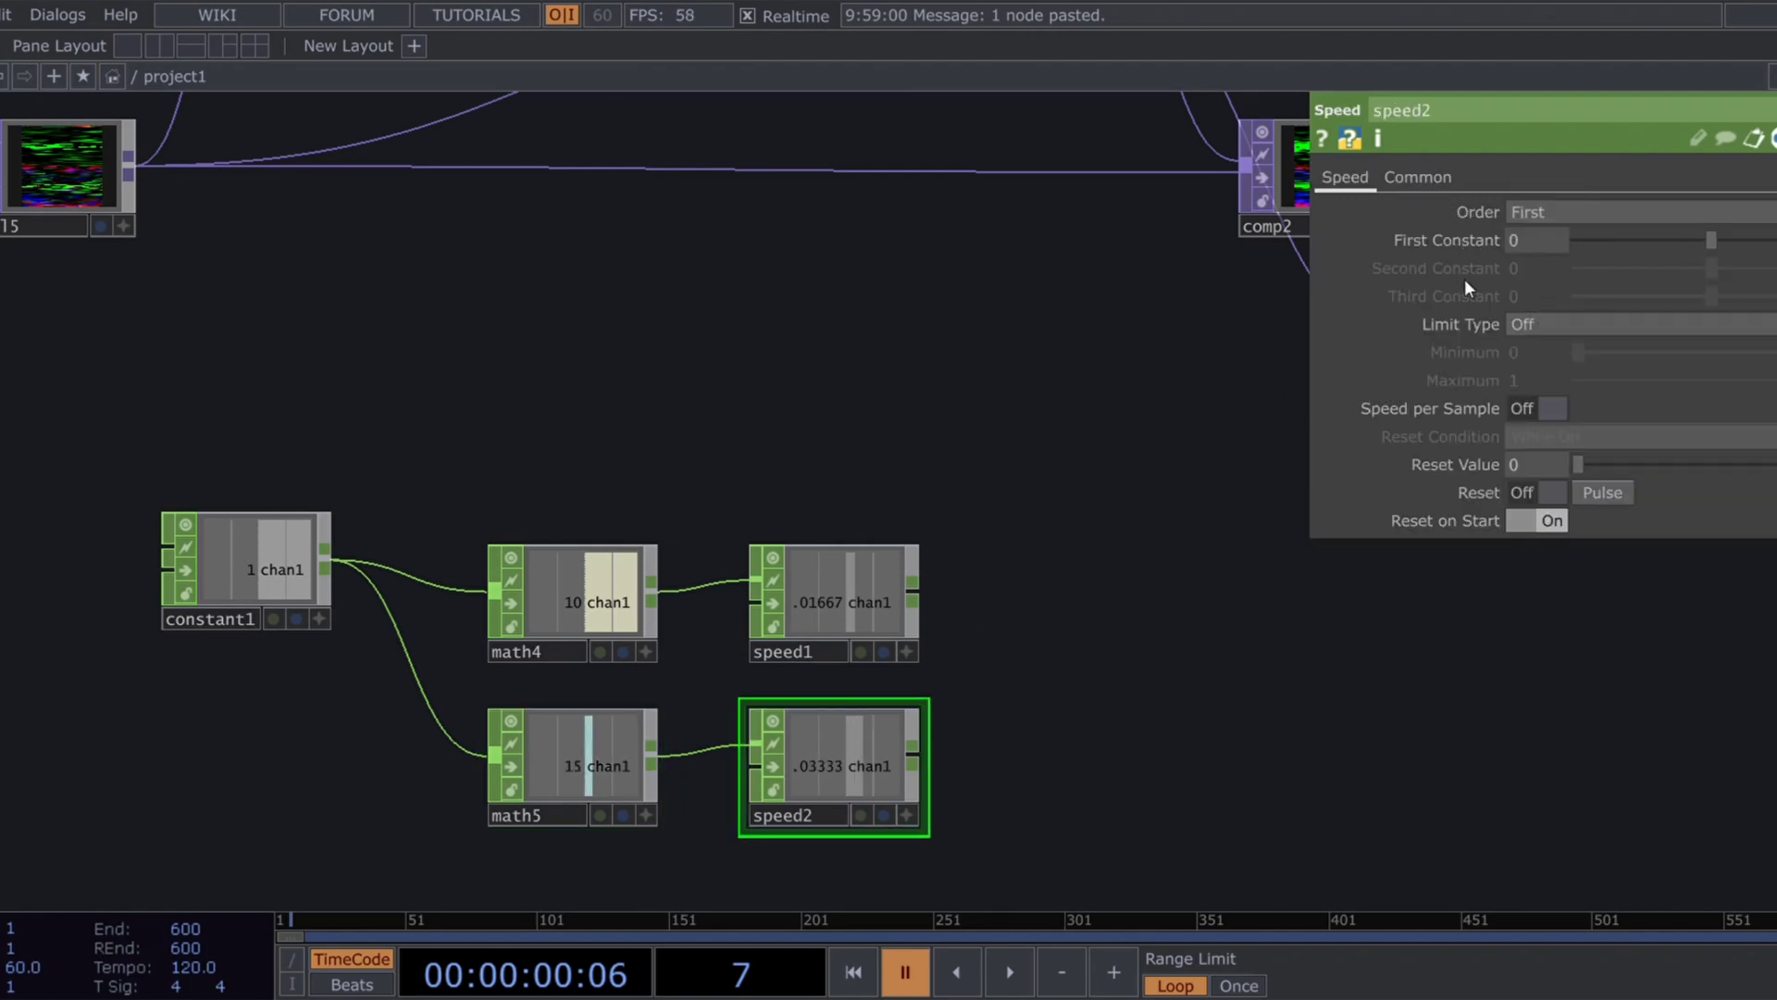
click(1522, 323)
click(1526, 396)
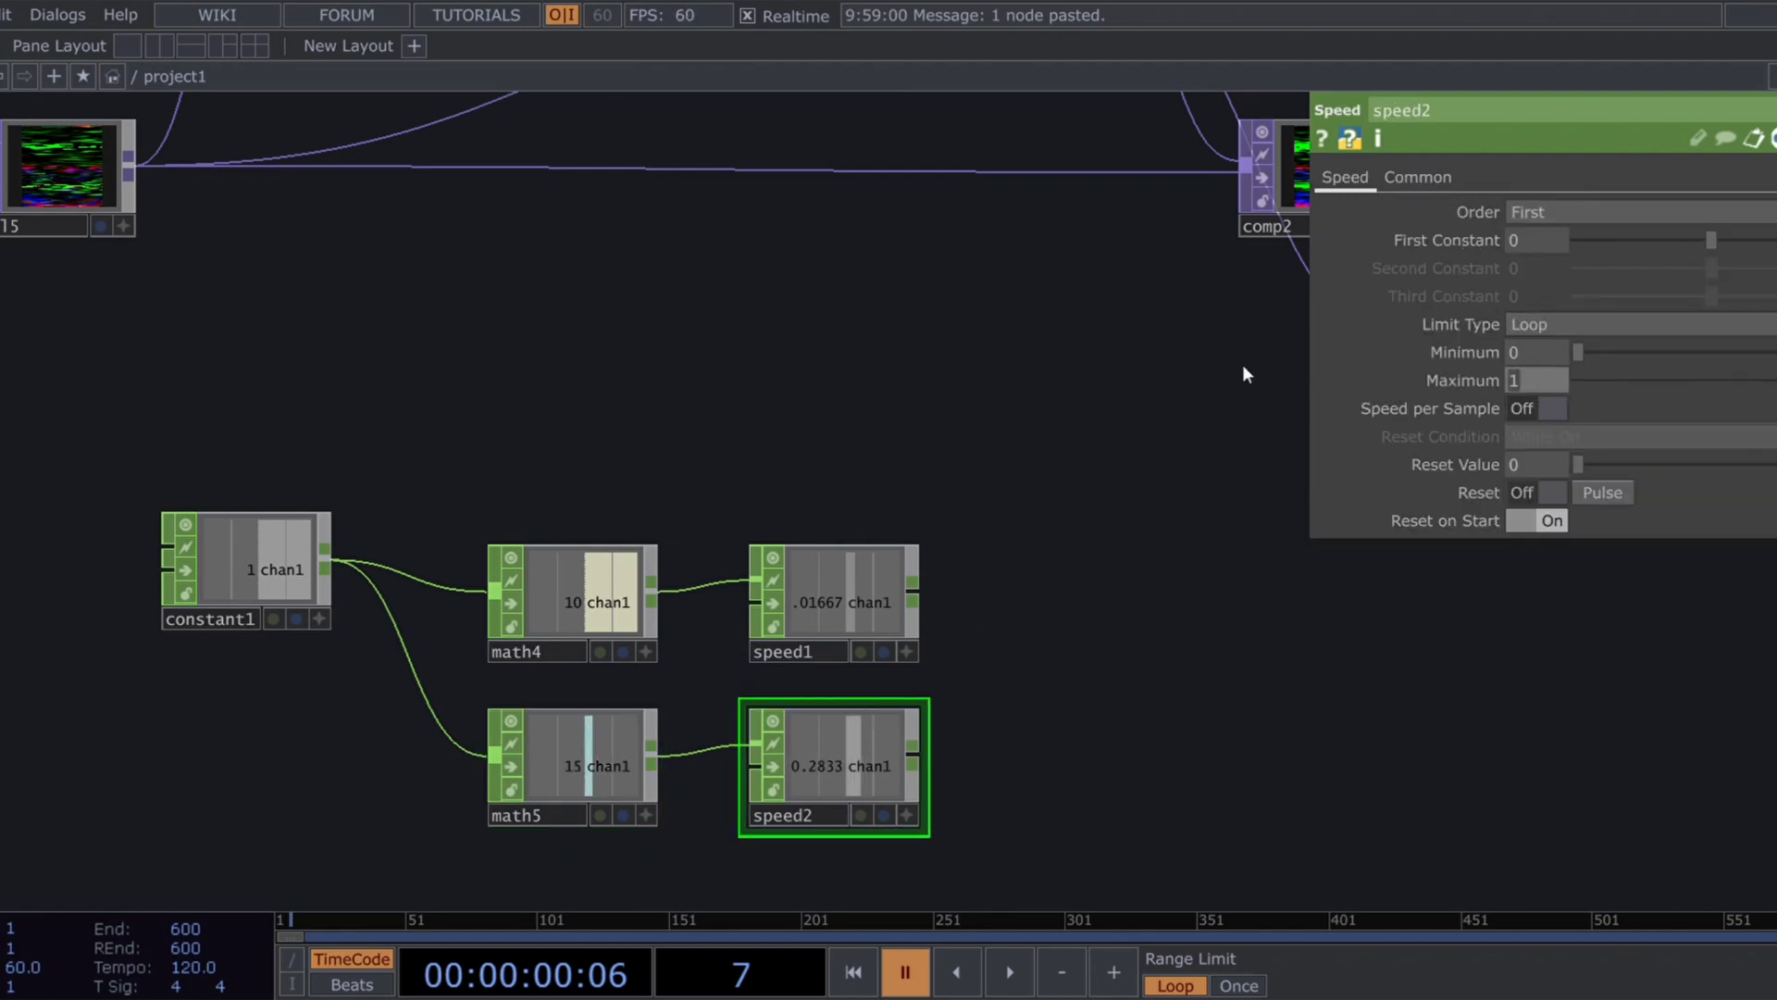
text(45)
key(Return)
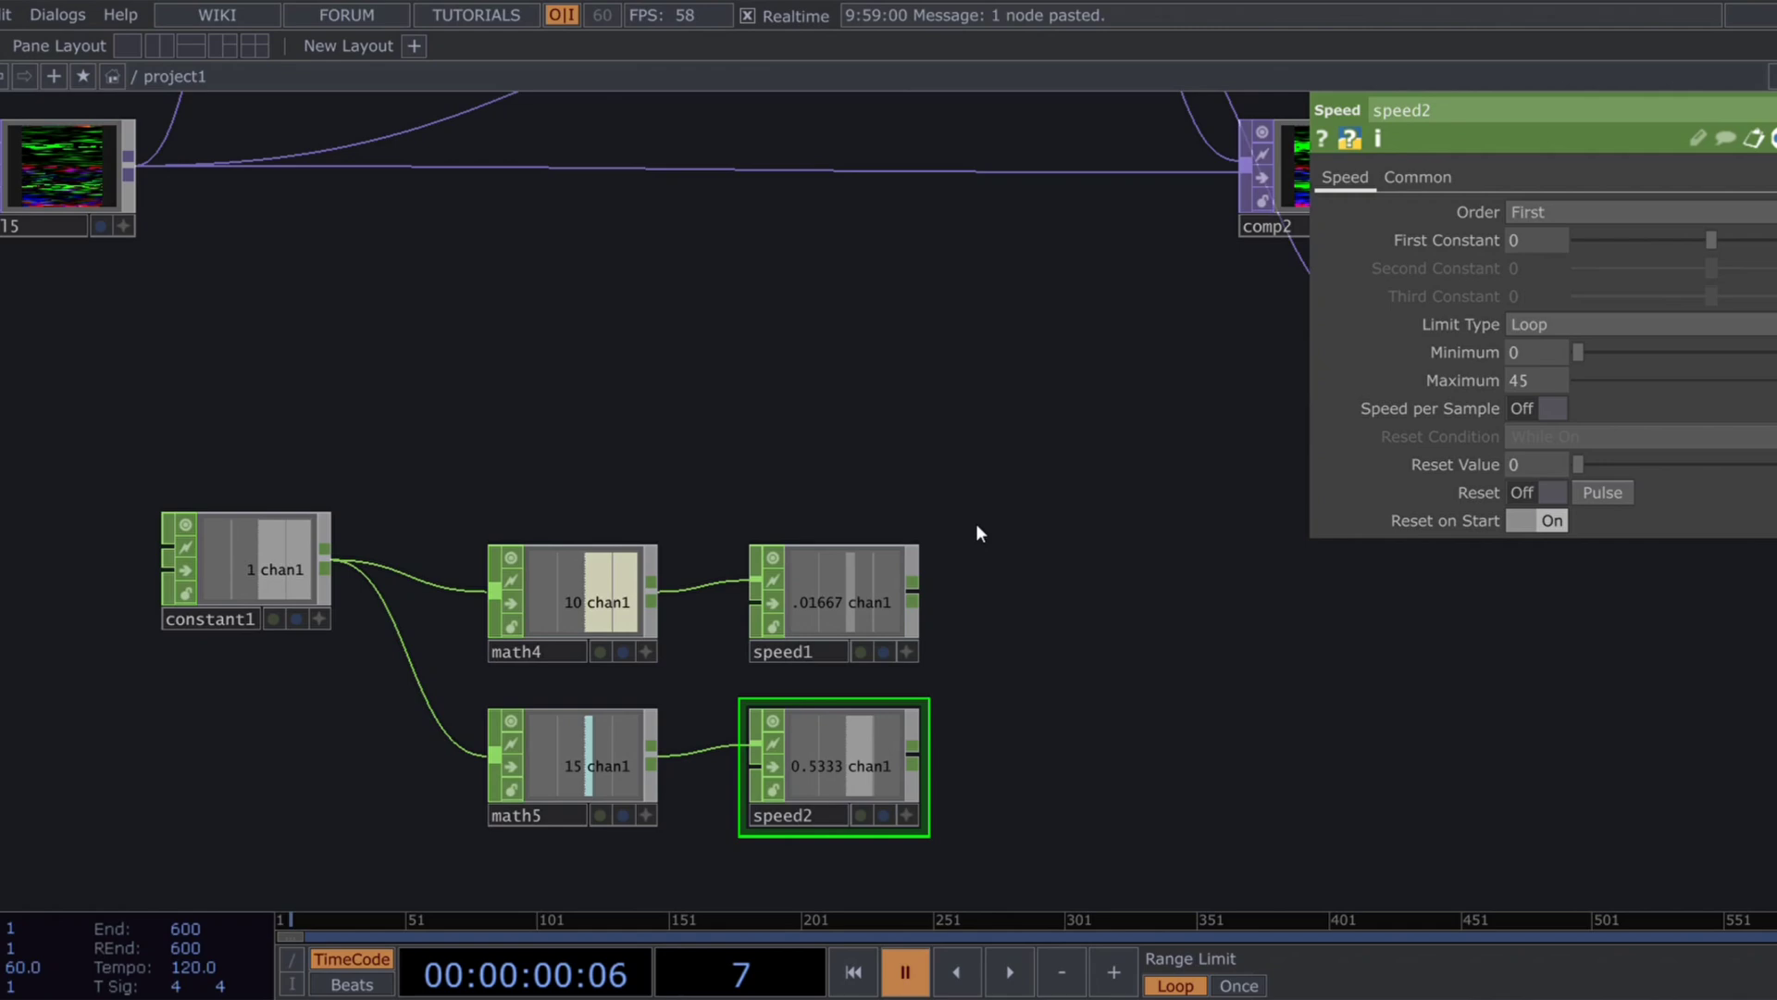
Step: Set speed1's Limit Type to Loop with a Maximum of 45
click(875, 553)
click(1525, 322)
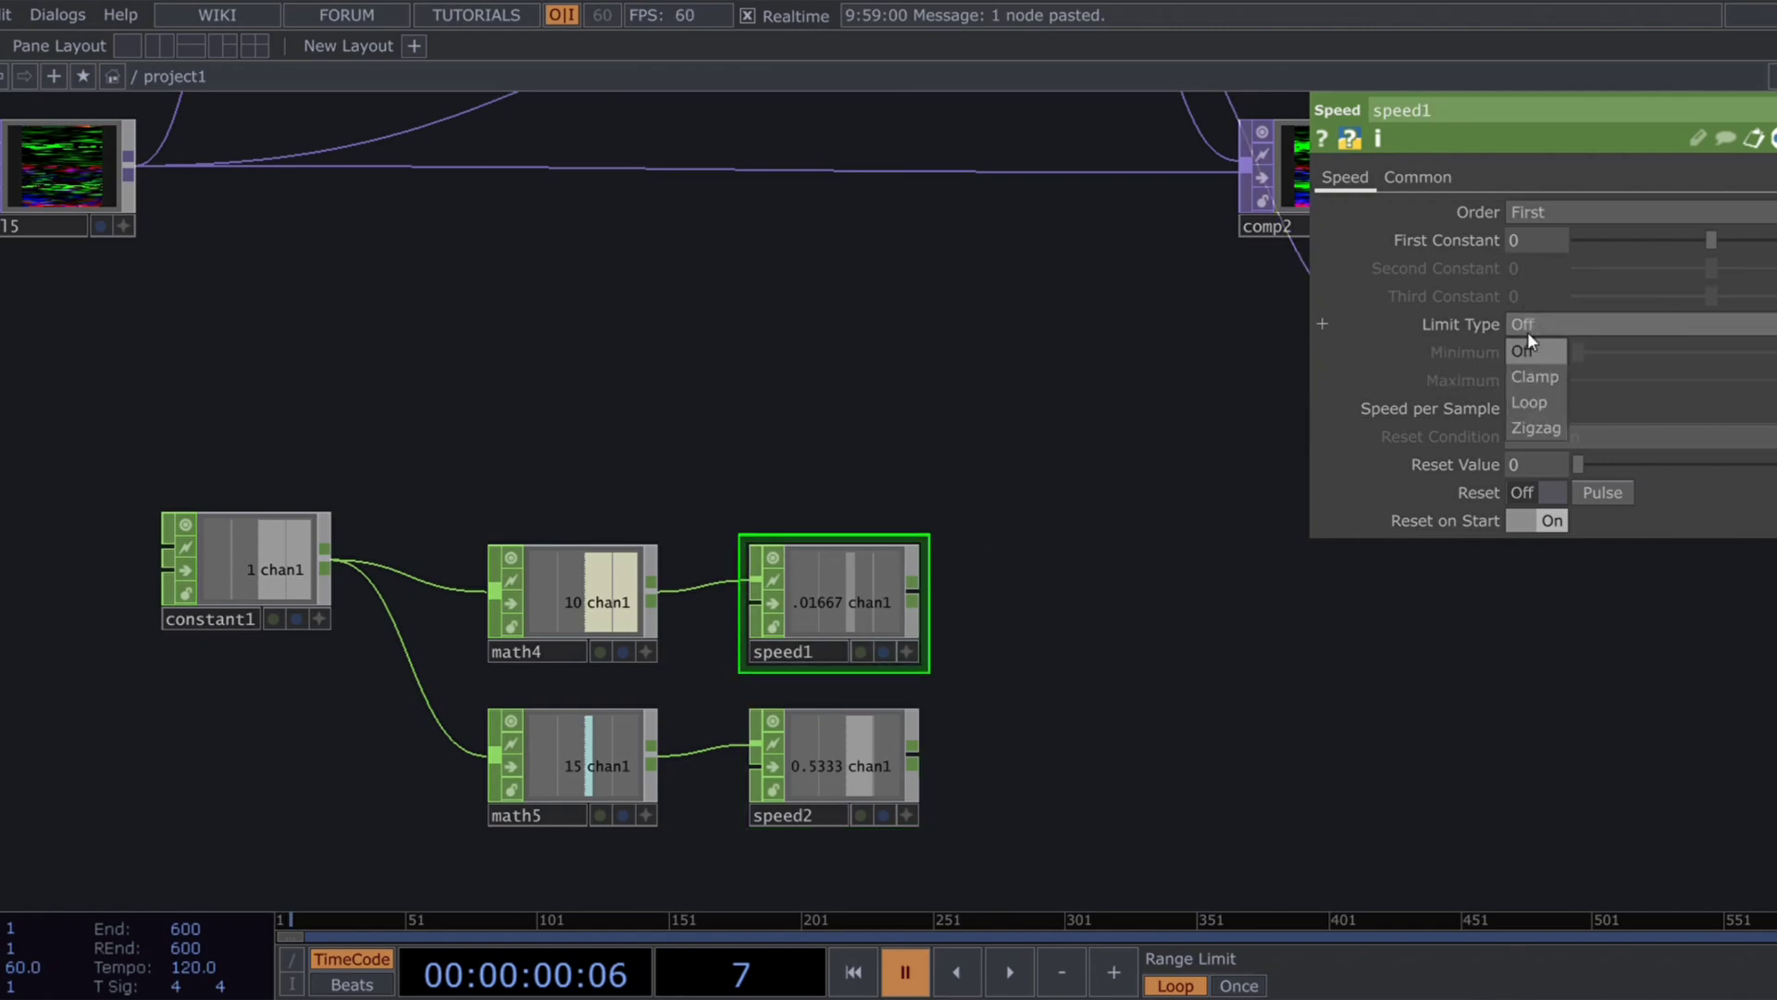
click(1528, 402)
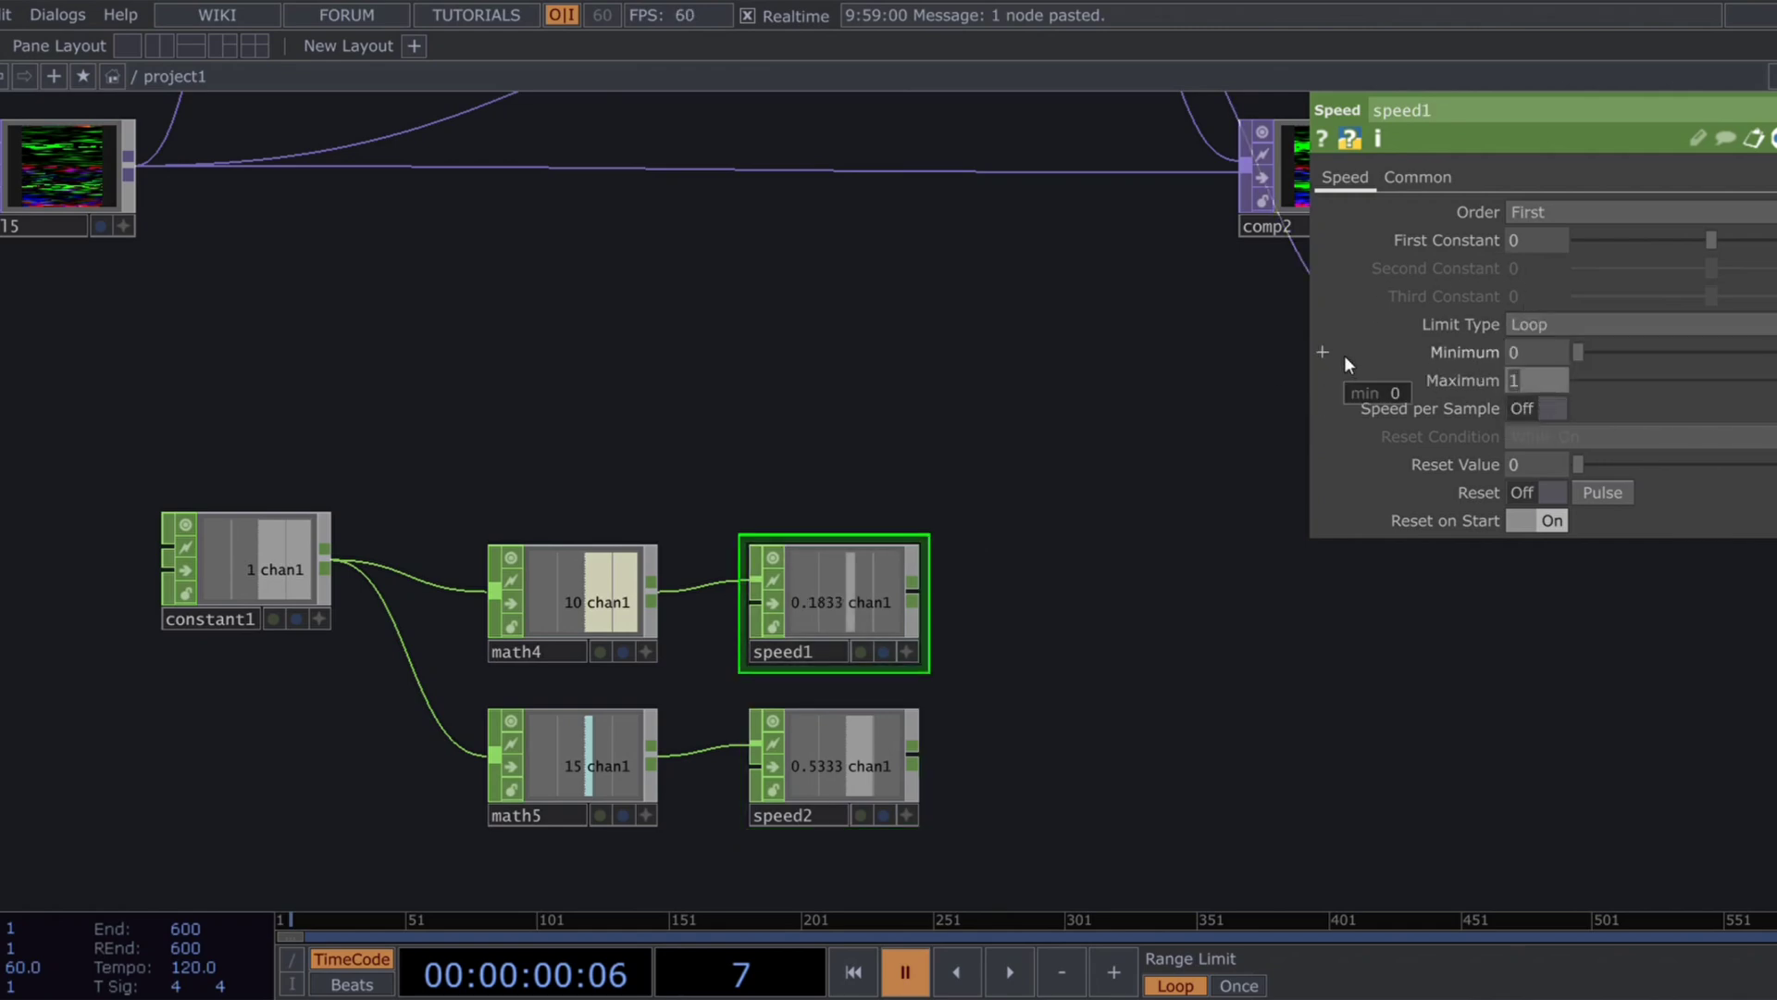
Step: Add a Null CHOP after speed1 and another after speed2
drag(1099, 619, 926, 537)
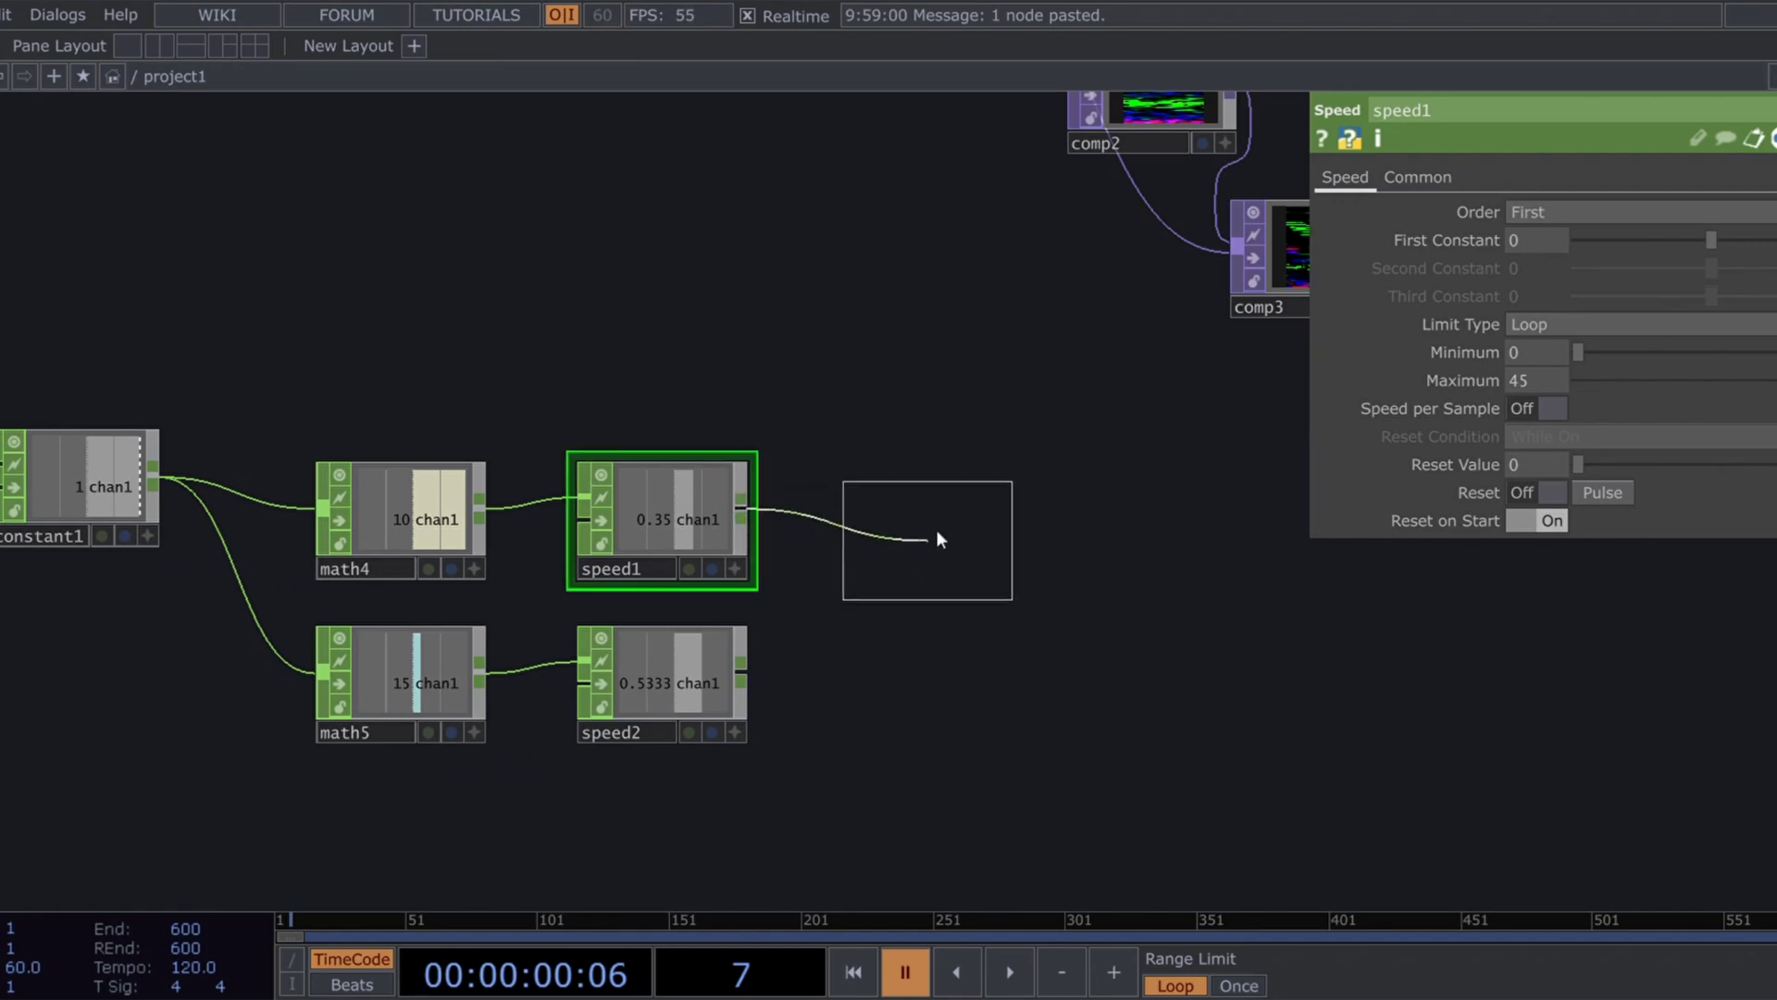
click(957, 521)
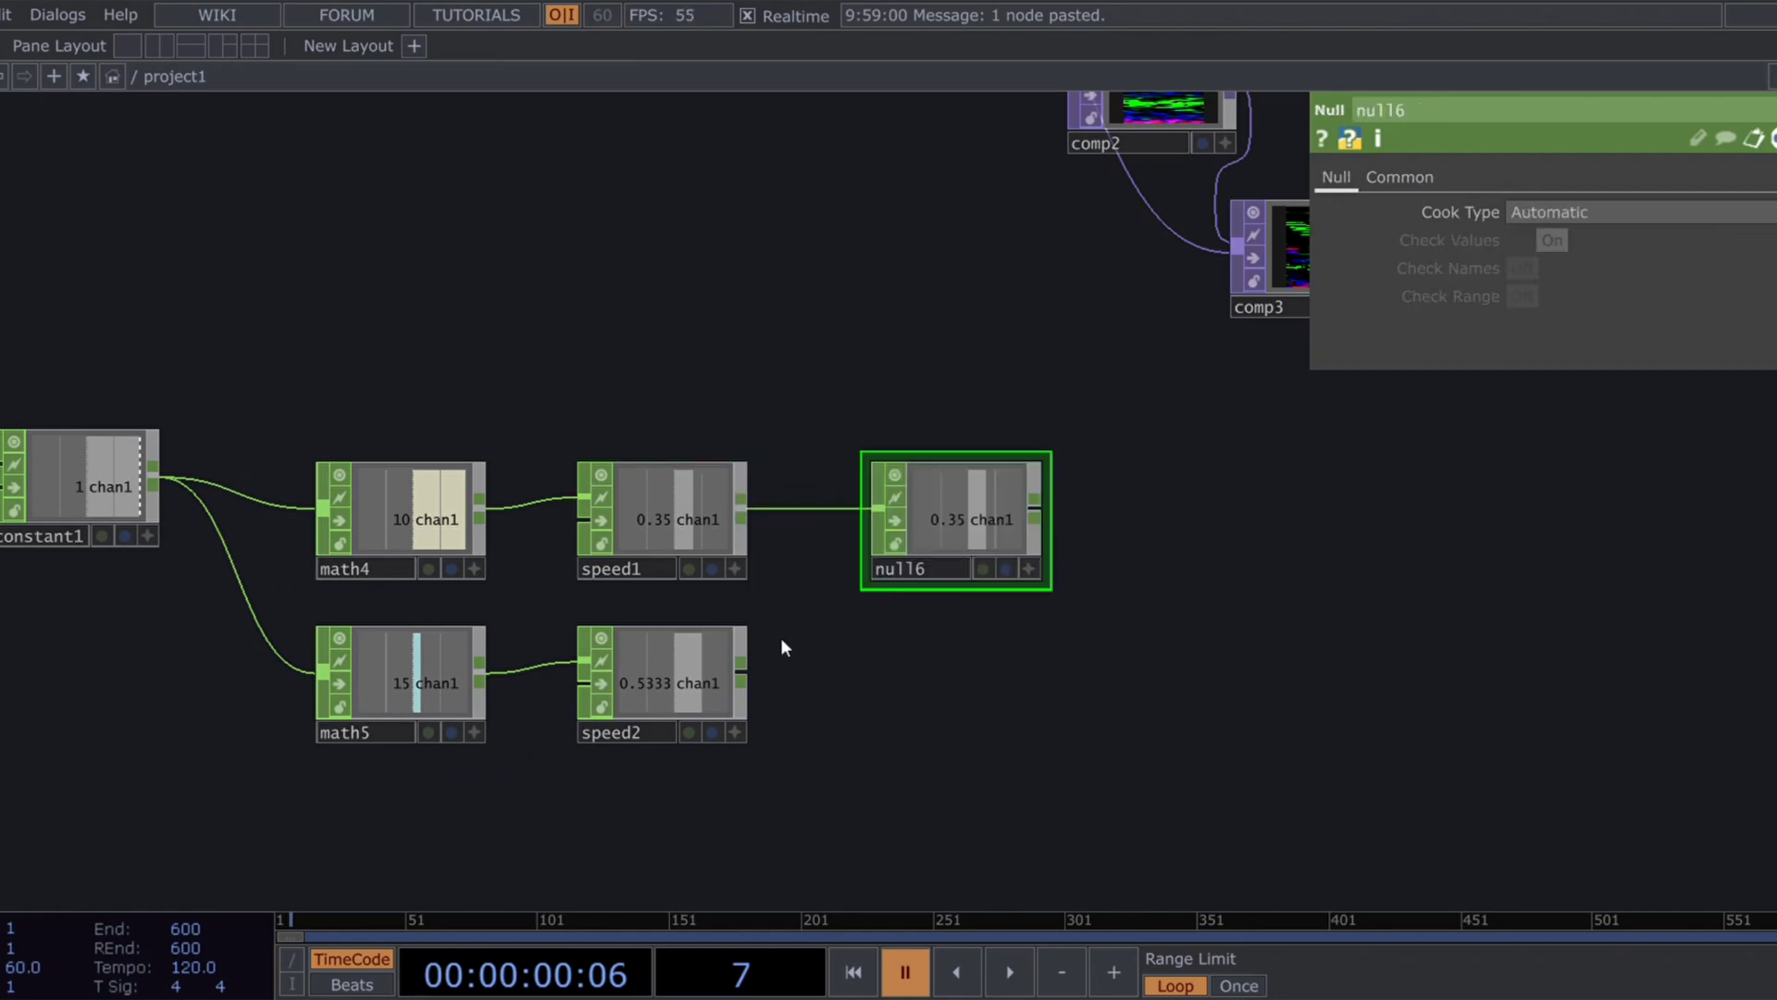
click(637, 702)
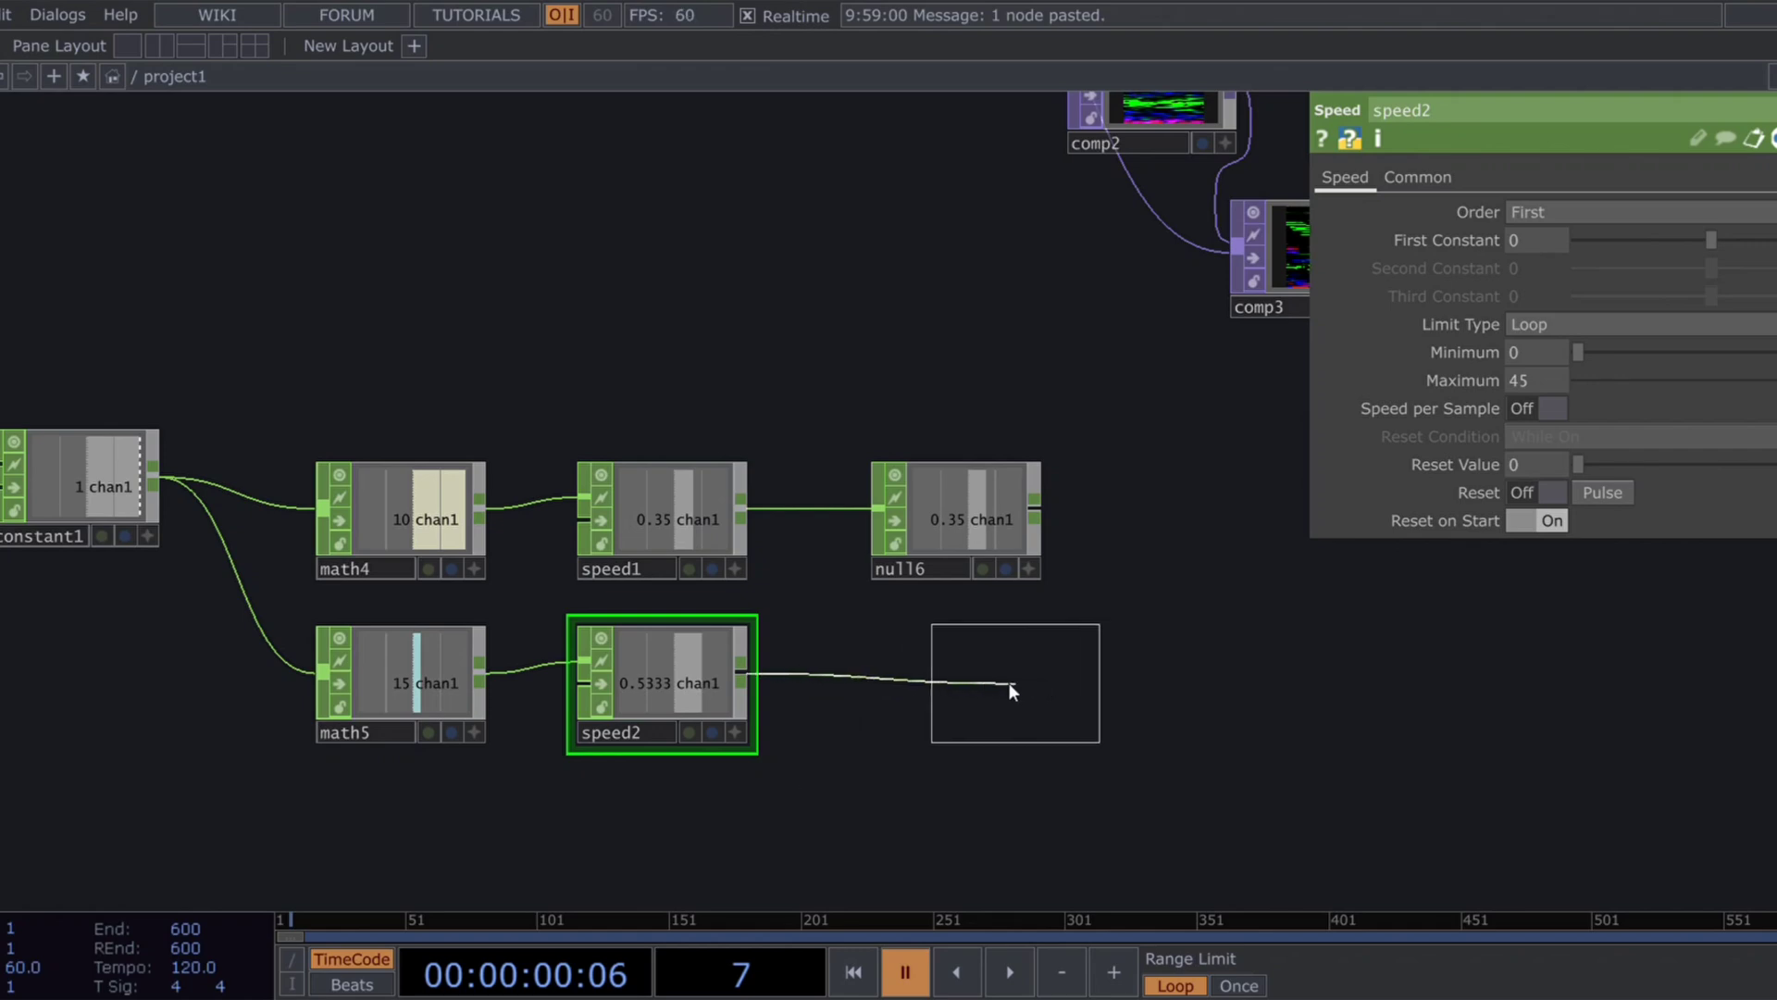
click(955, 685)
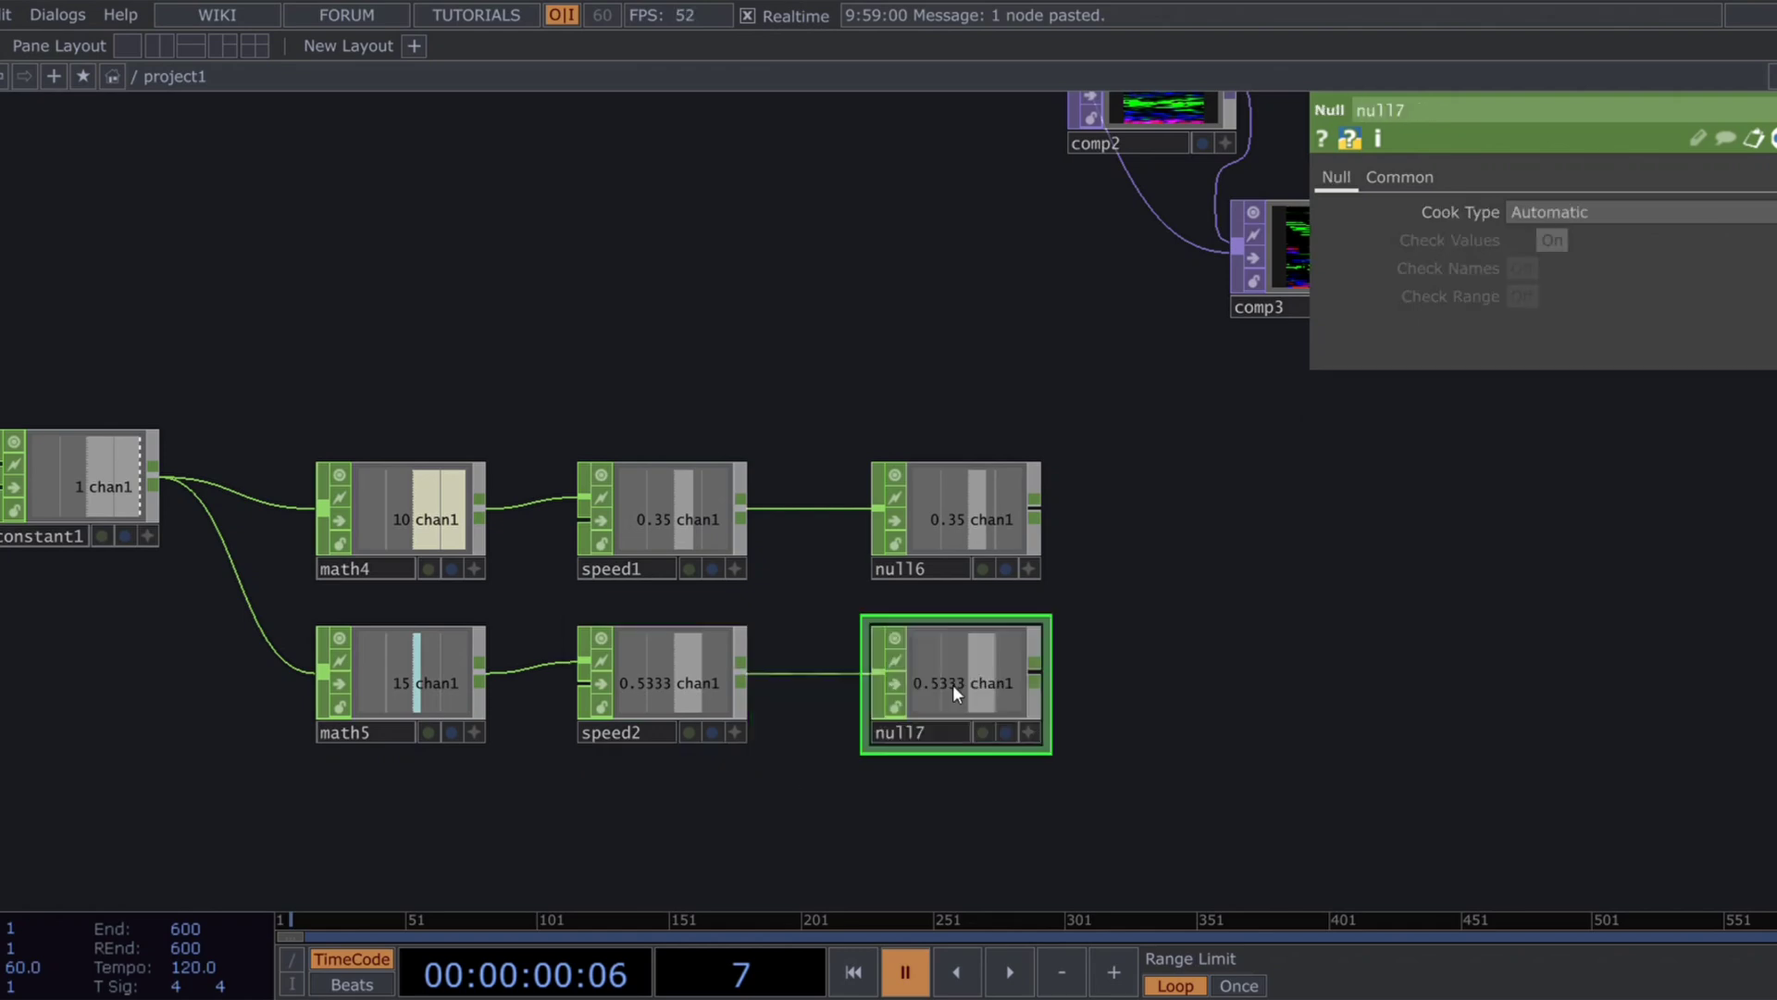
Step: Activate null7's viewer and drive comp3's Operation parameter with its chan1 channel
scroll(1141, 651, down, 3)
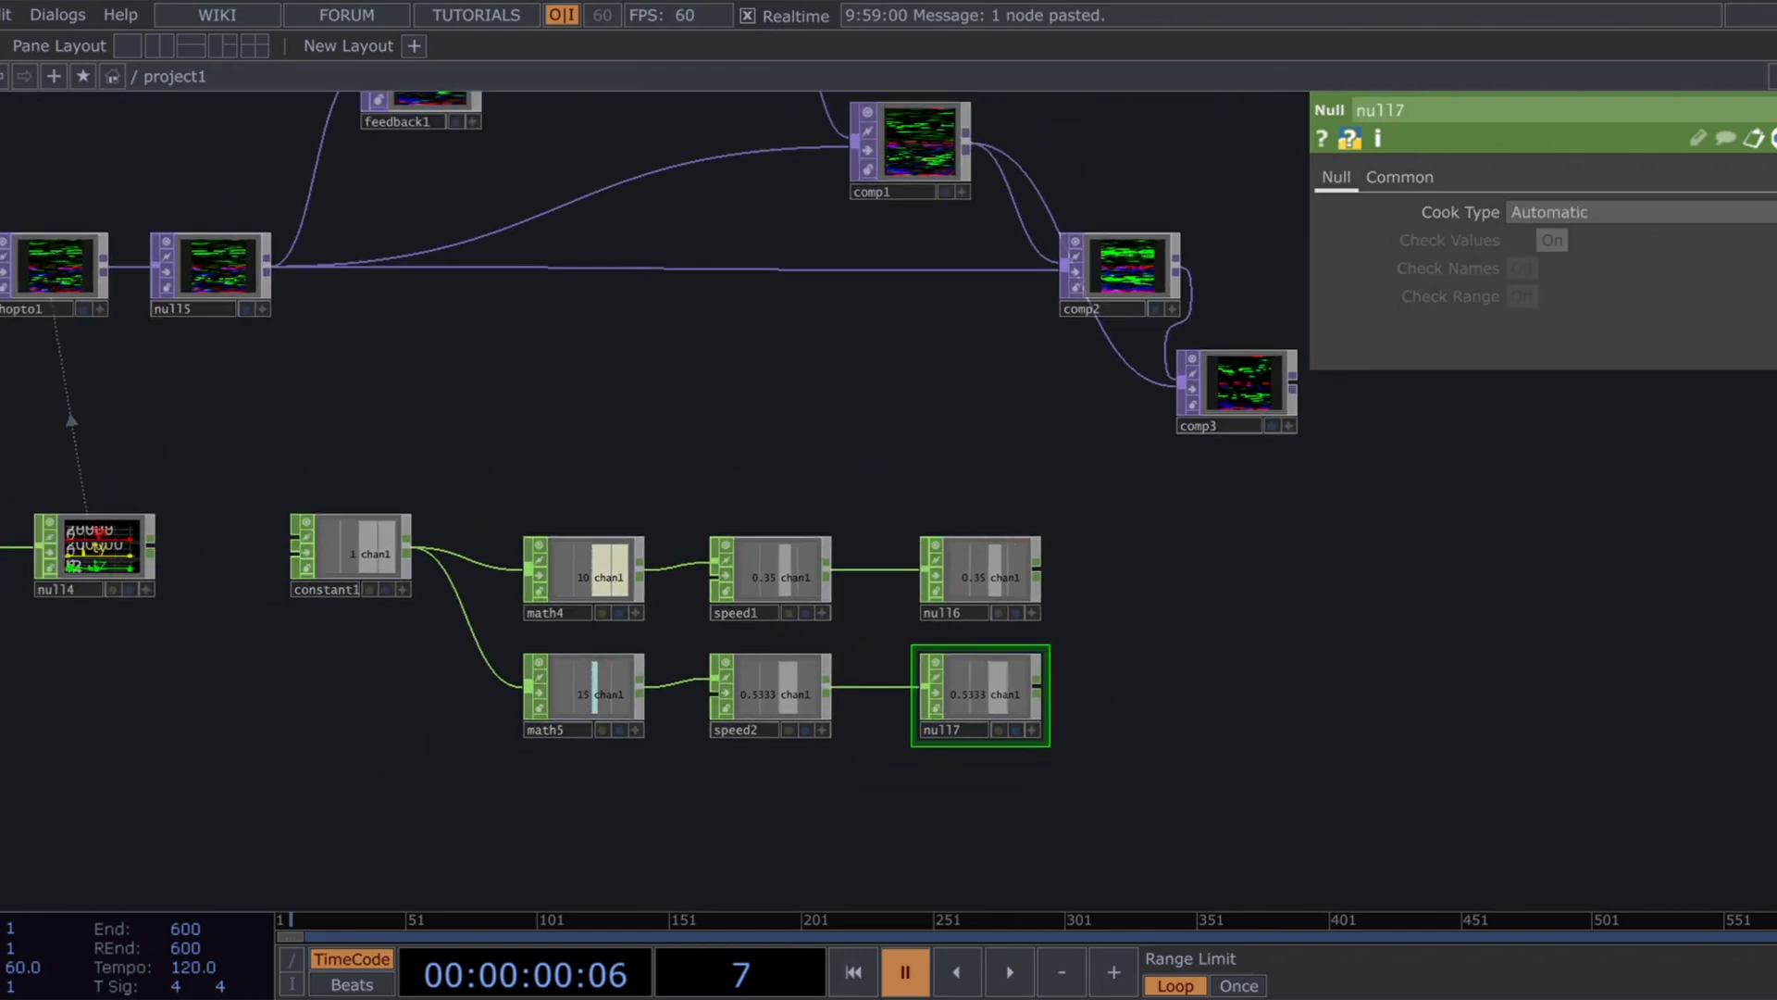
drag(1288, 602, 1064, 685)
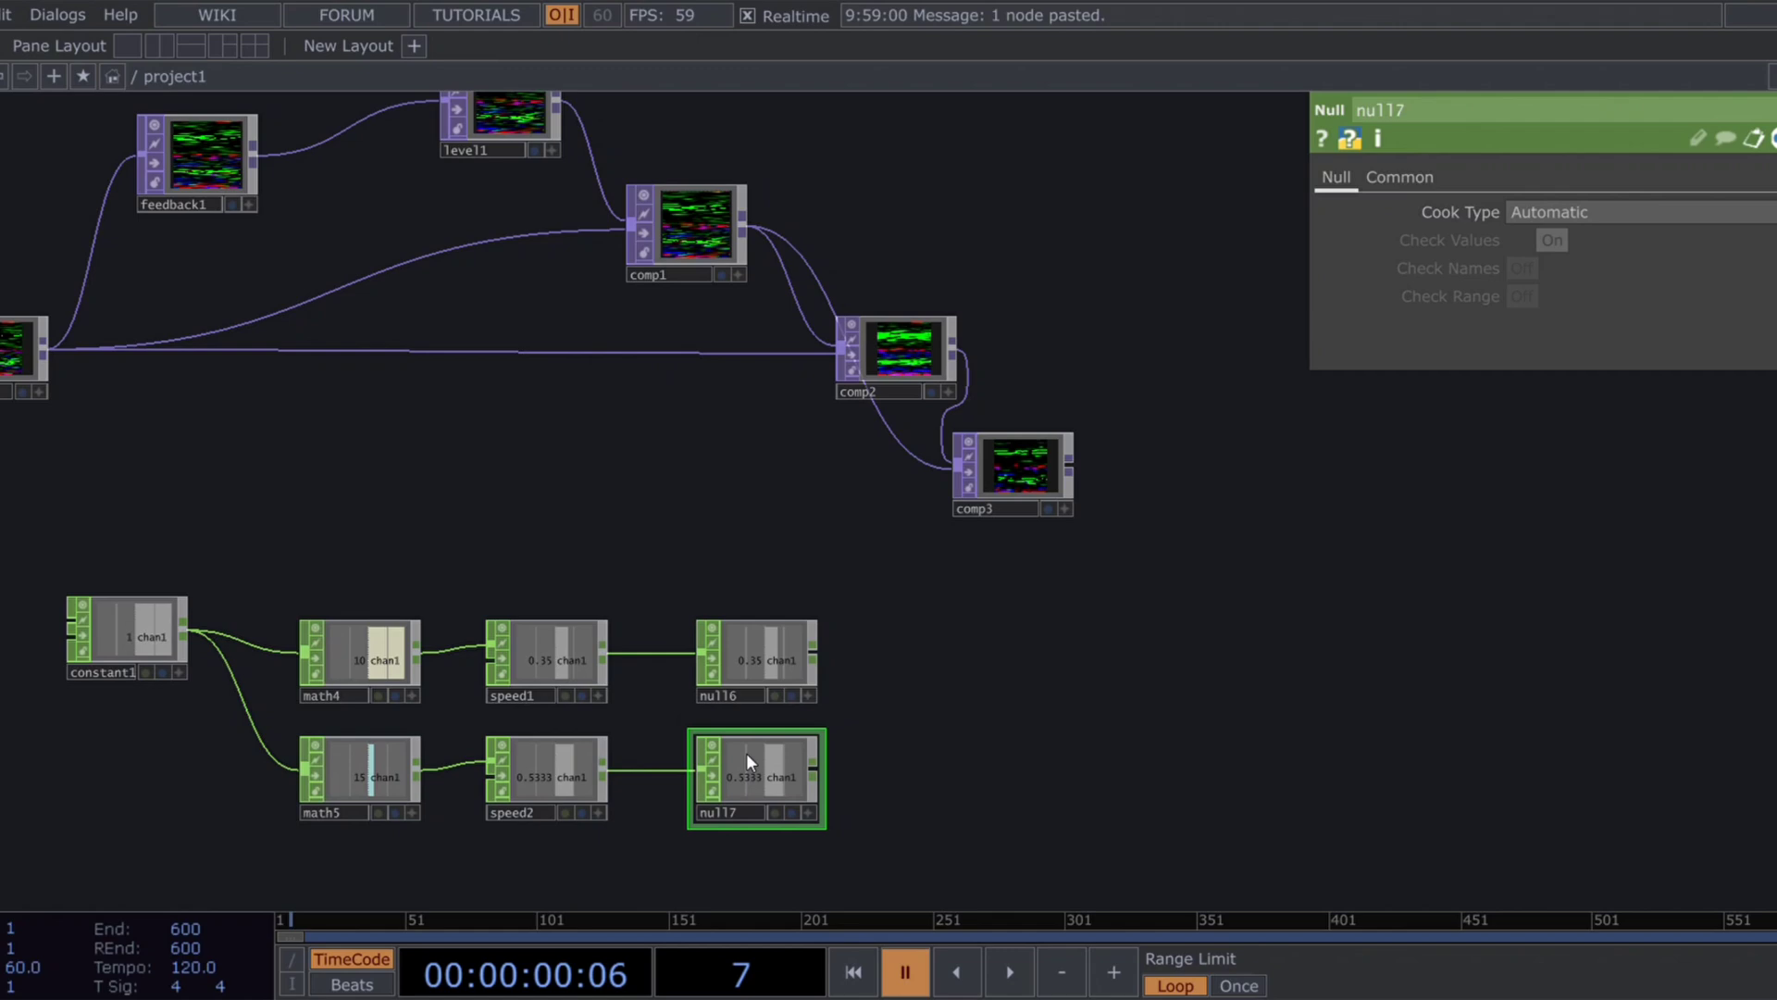
click(808, 813)
drag(784, 777, 1510, 324)
click(1507, 306)
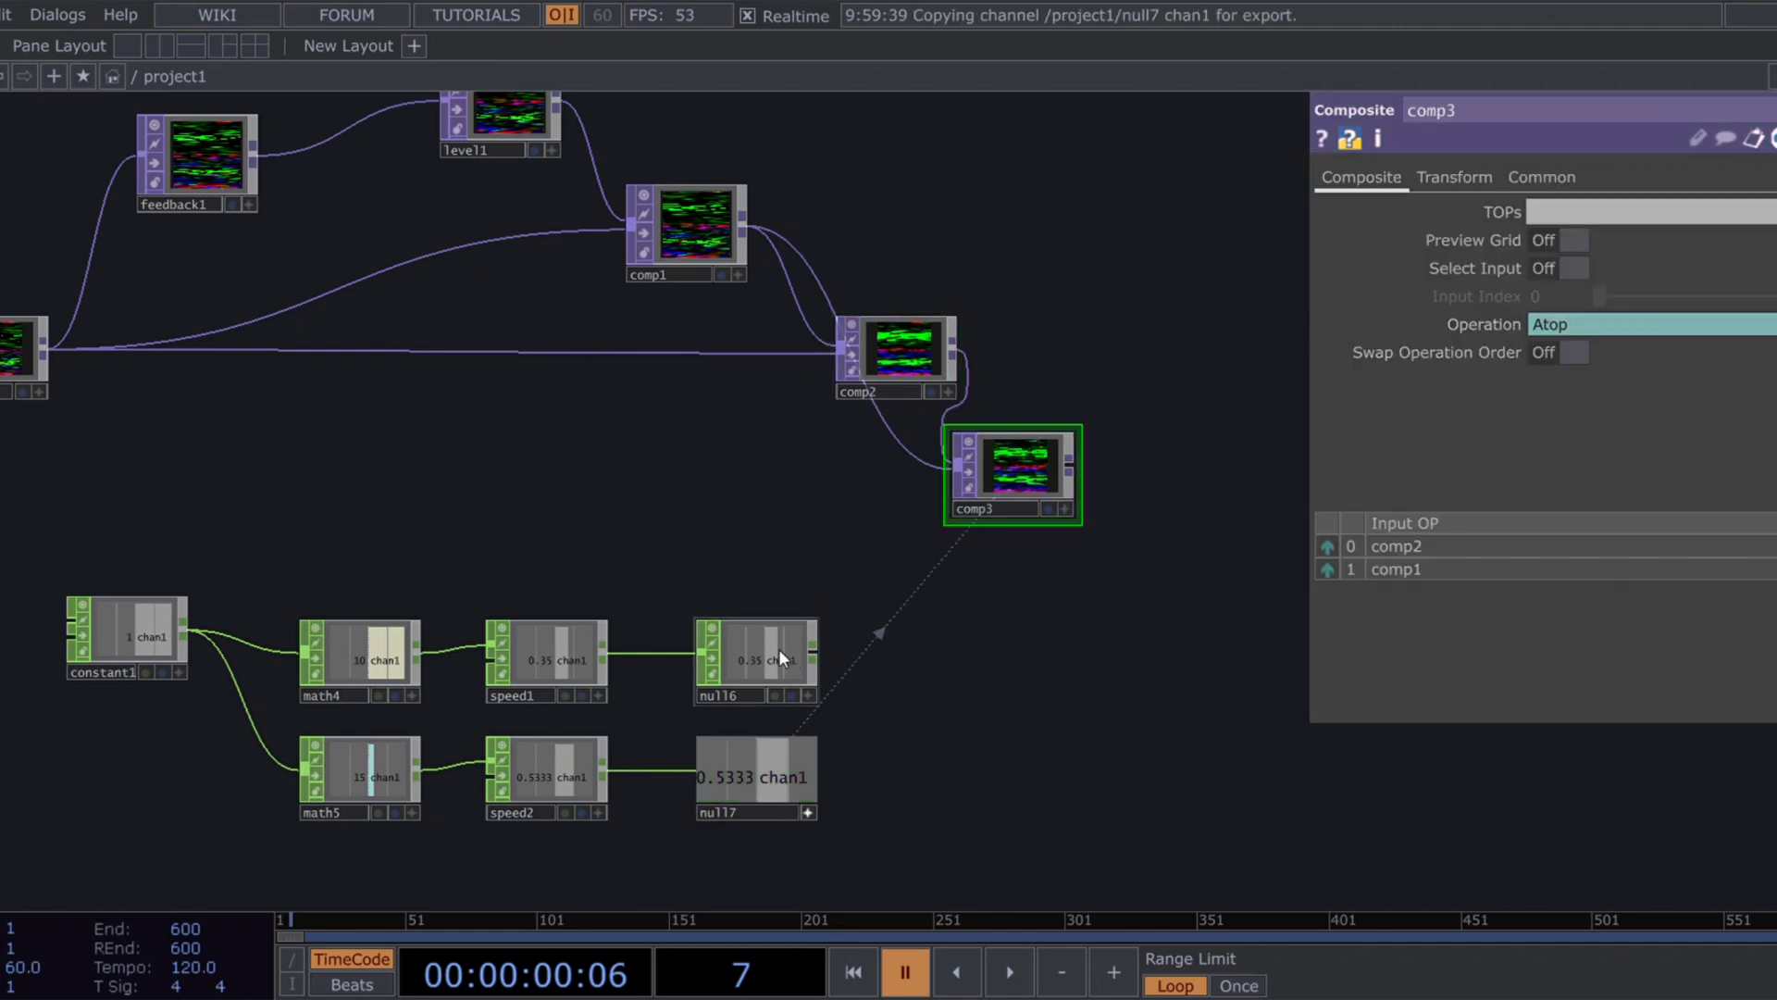
Step: Activate null6's viewer, then drive comp3's Operation with null6's chan1 channel and comp2's Operation with null7's chan1 channel
click(808, 695)
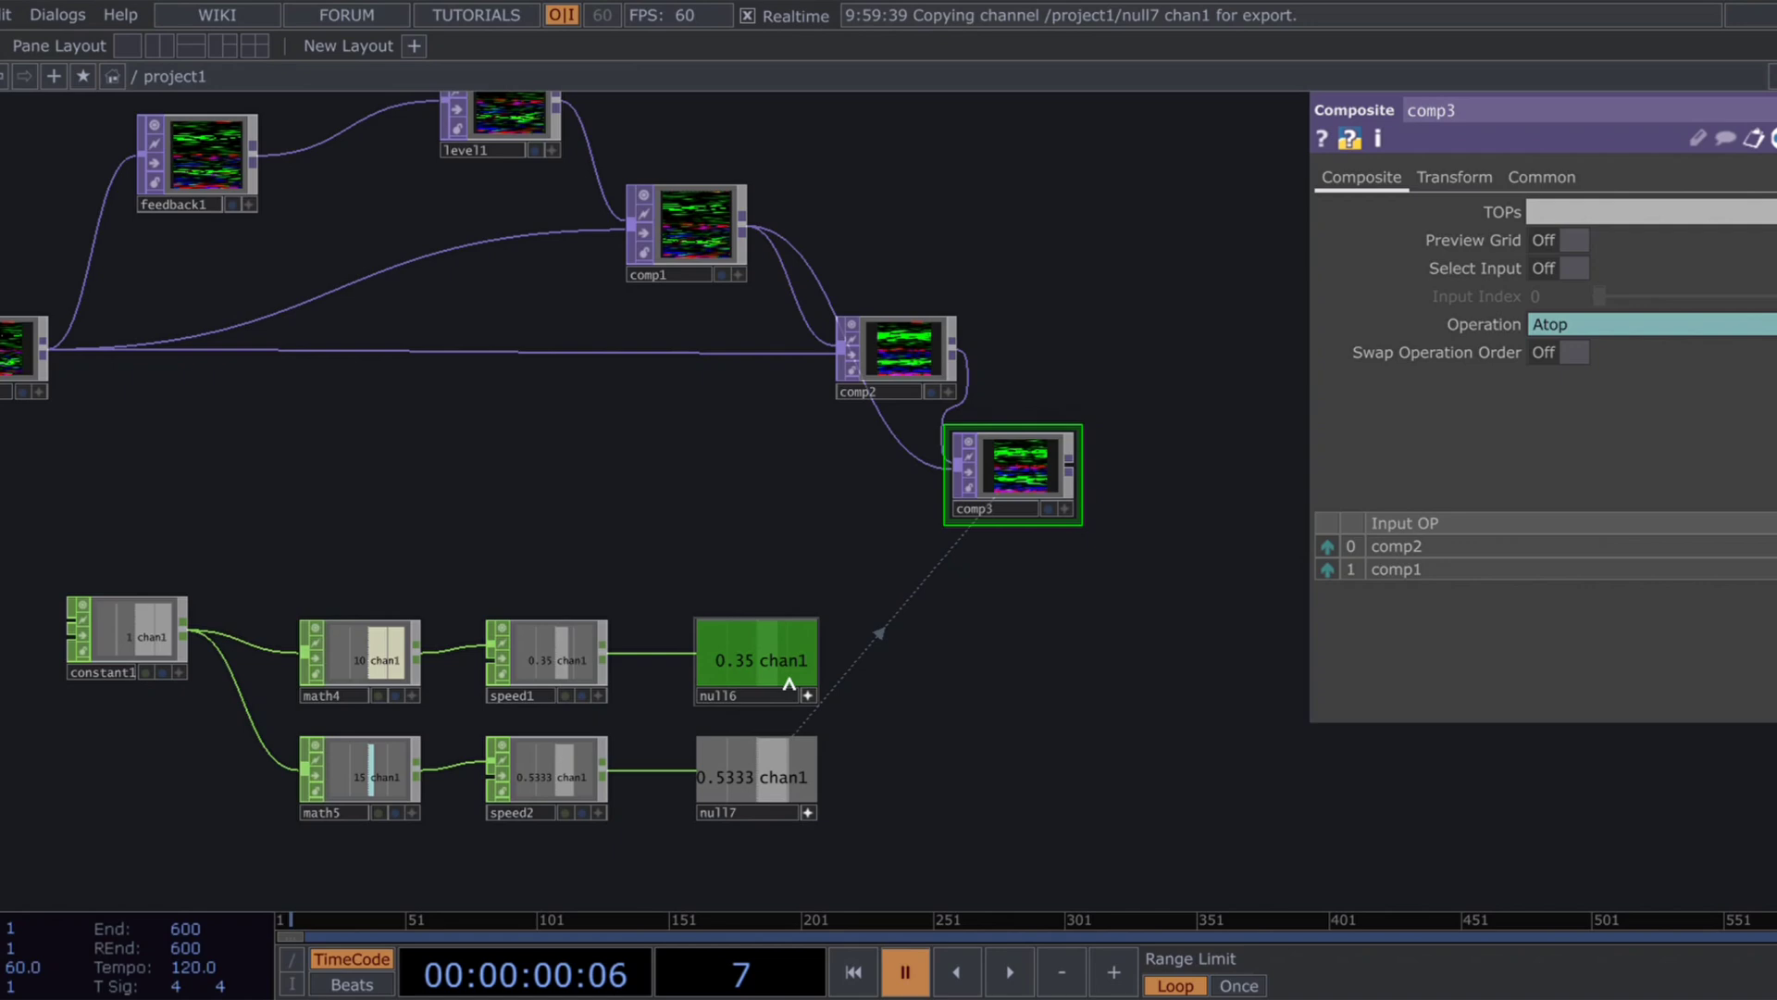
drag(793, 682, 988, 546)
drag(863, 583, 1516, 332)
click(1507, 317)
drag(798, 791, 1520, 333)
click(1511, 319)
scroll(1018, 527, up, 2)
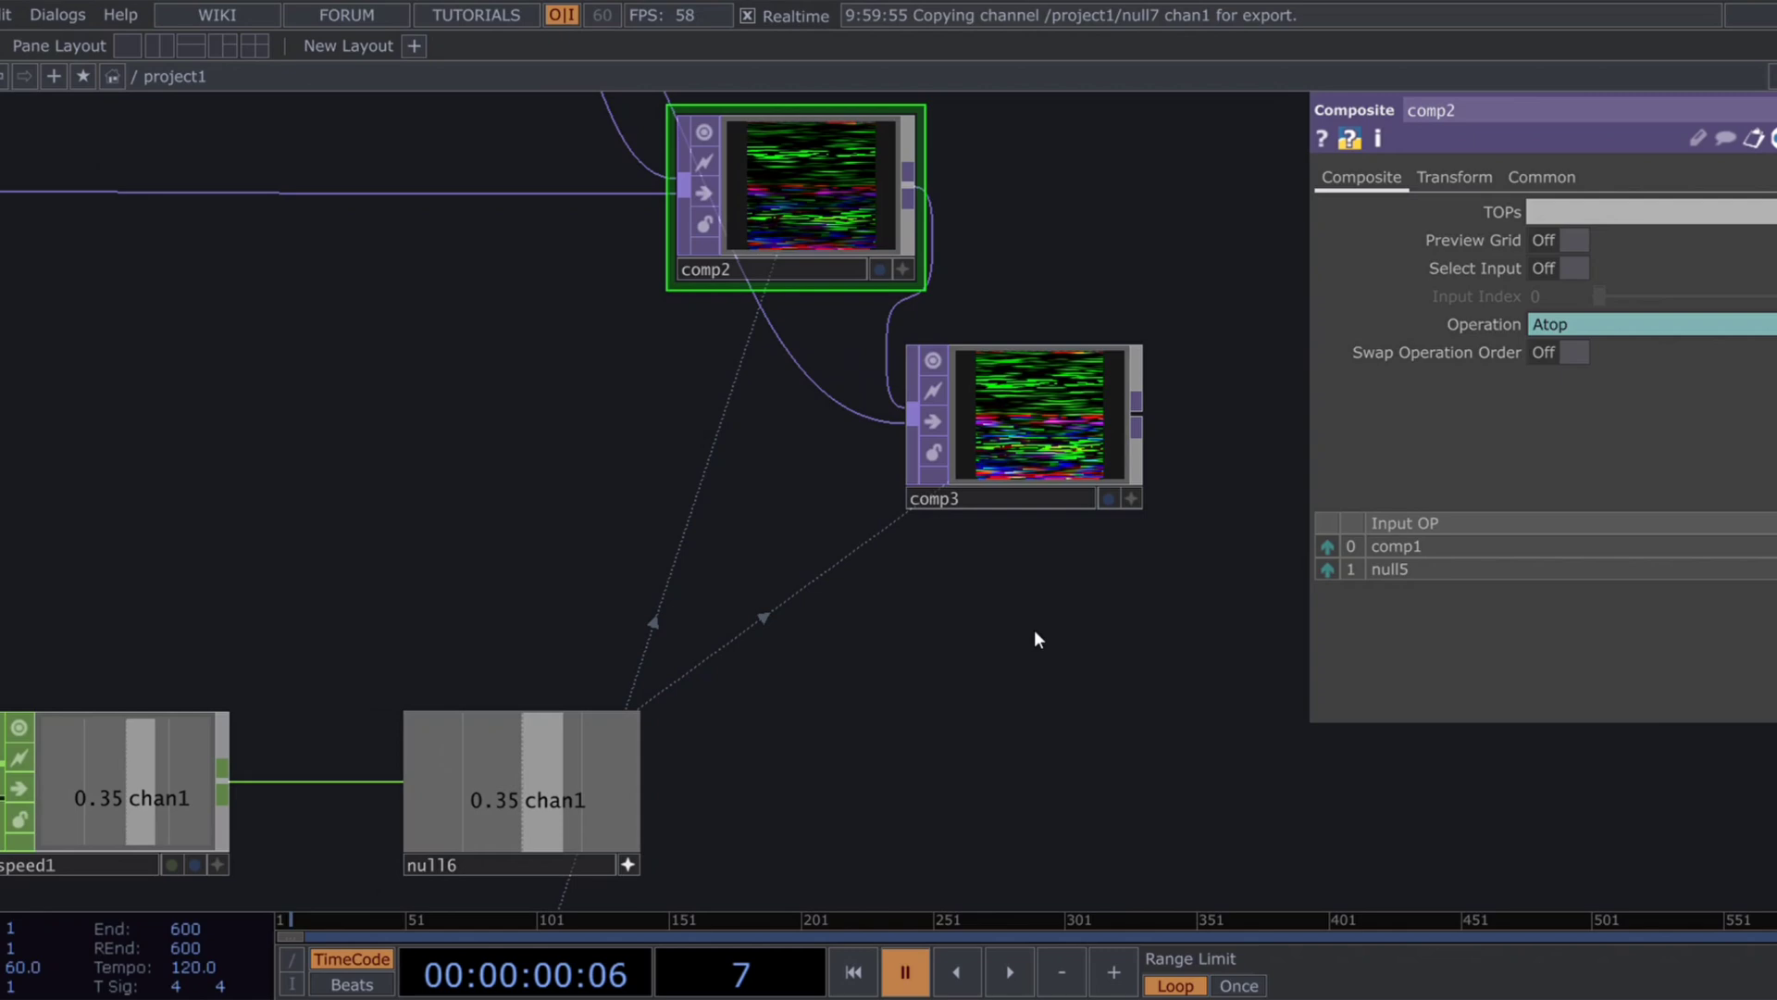
Step: Add a Null TOP after comp3
drag(1035, 632, 679, 674)
scroll(770, 545, down, 1)
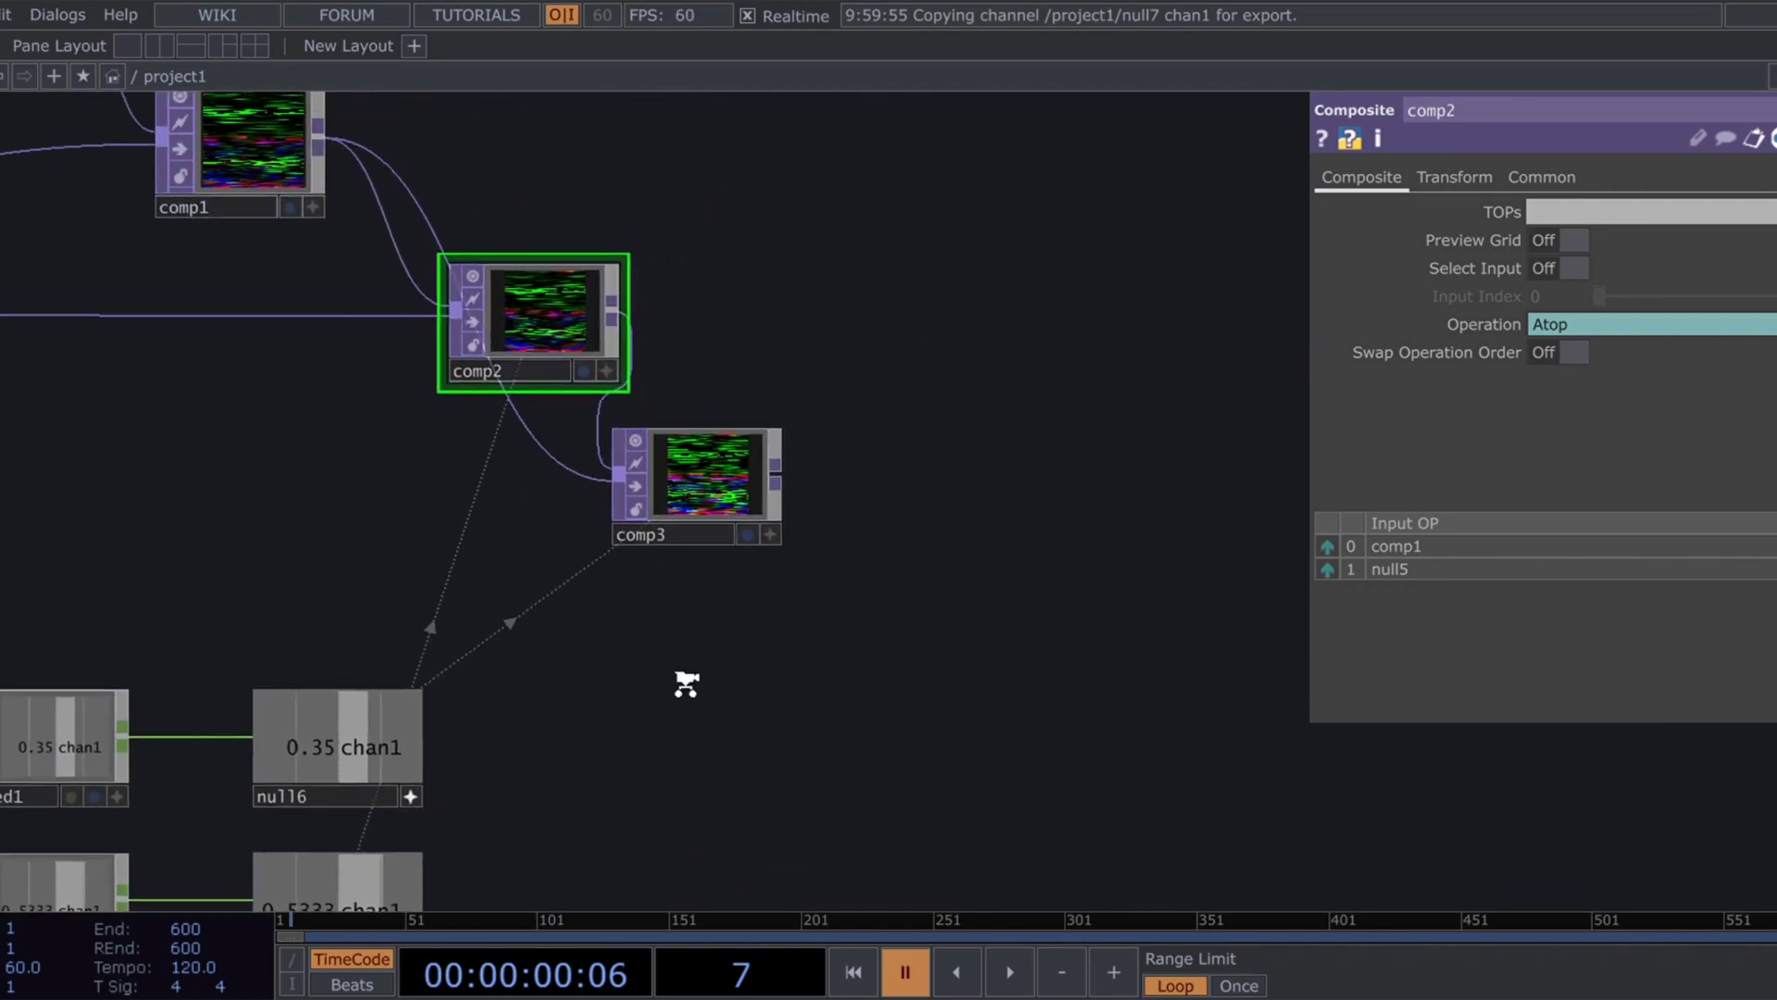
scroll(673, 668, down, 4)
drag(824, 665, 517, 687)
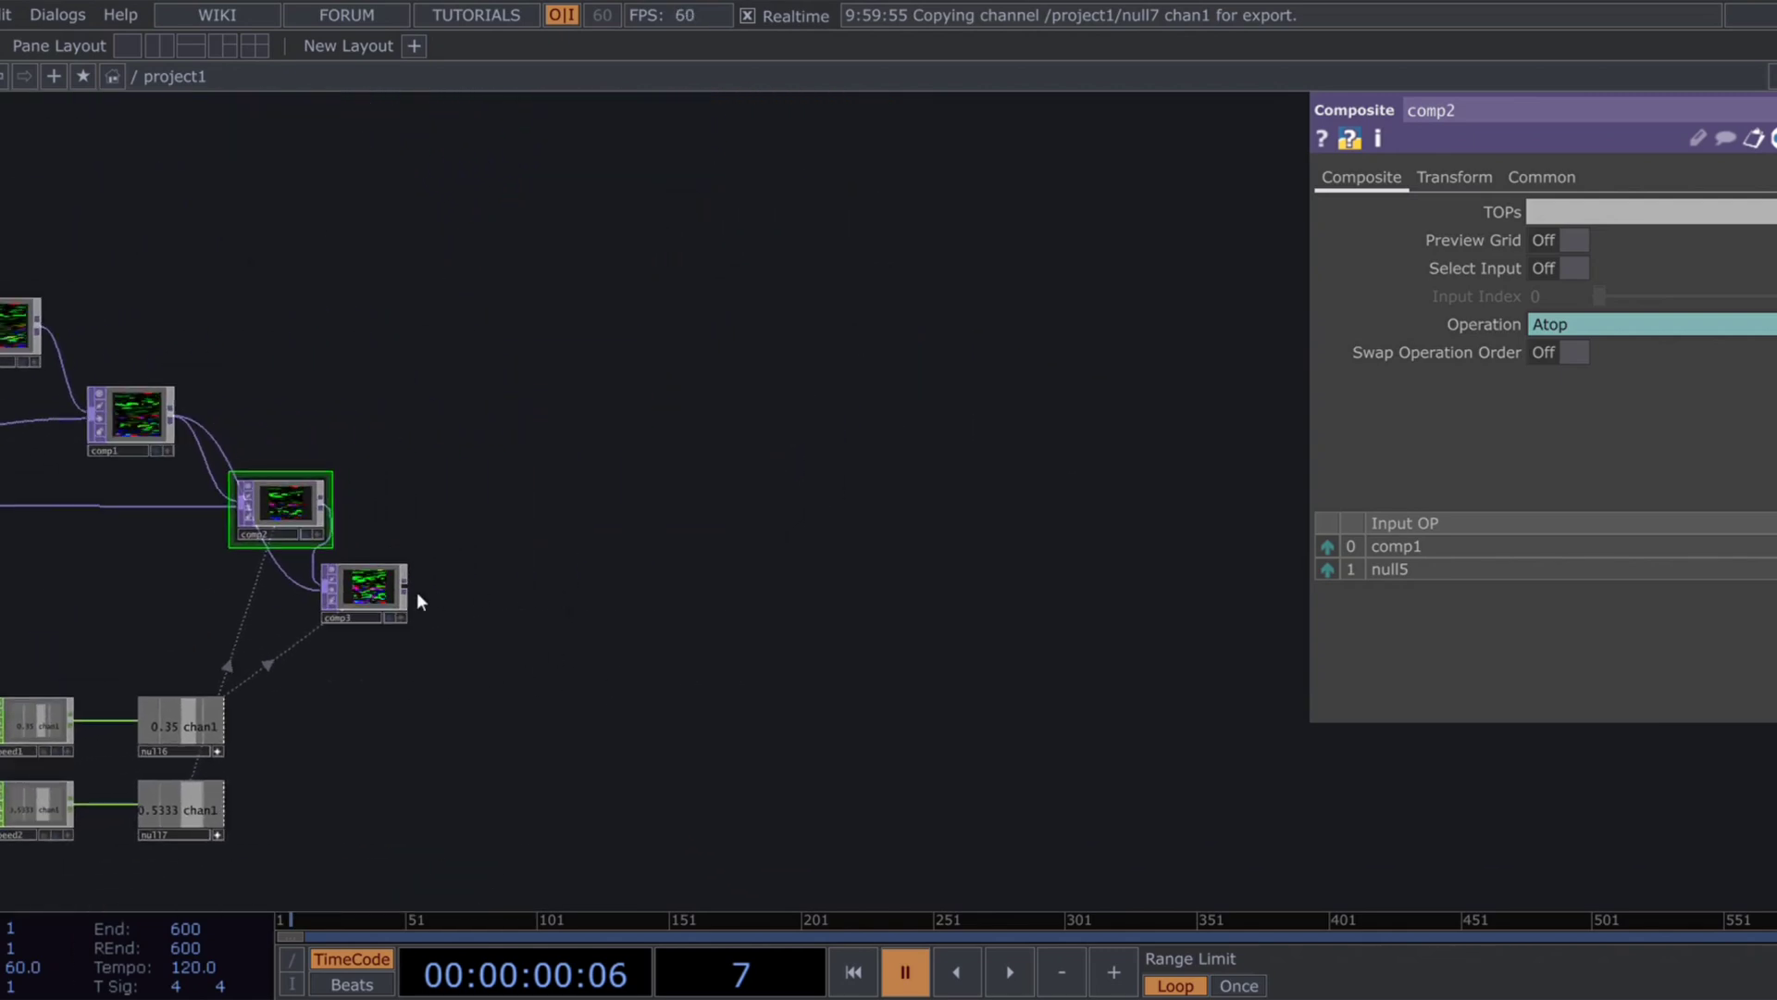
click(369, 597)
scroll(369, 597, up, 4)
scroll(369, 597, up, 3)
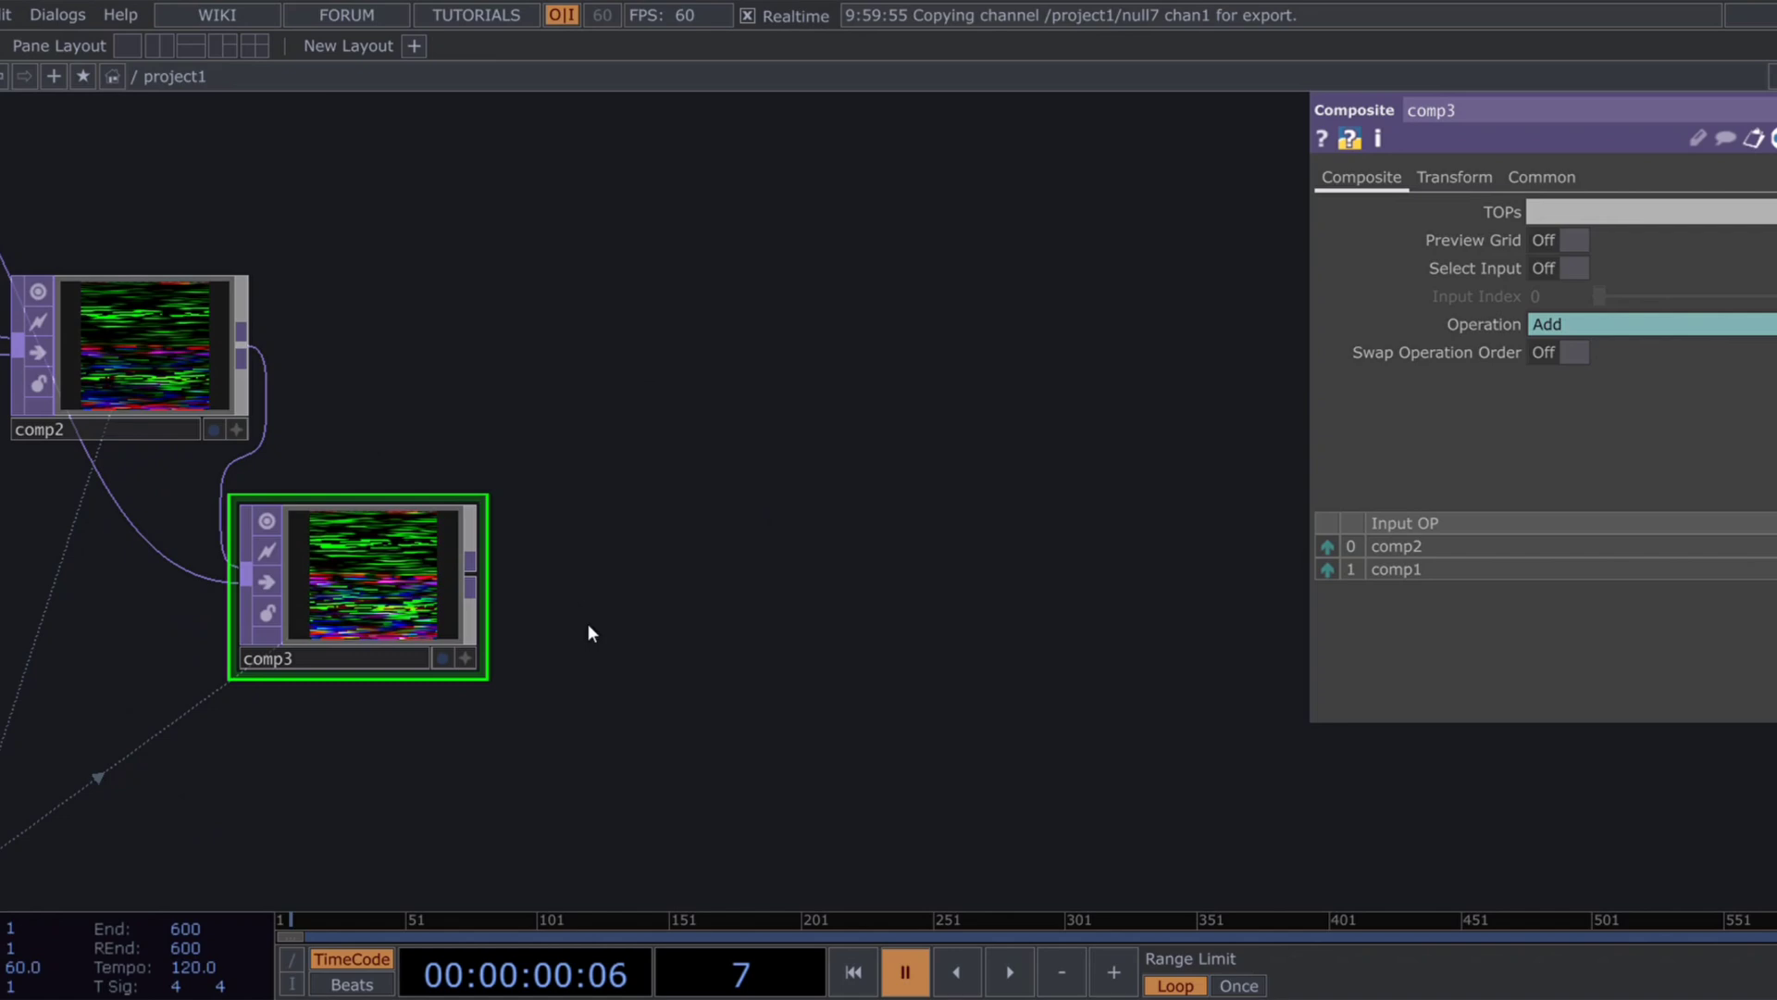
key(alt+n)
click(679, 567)
scroll(736, 643, down, 4)
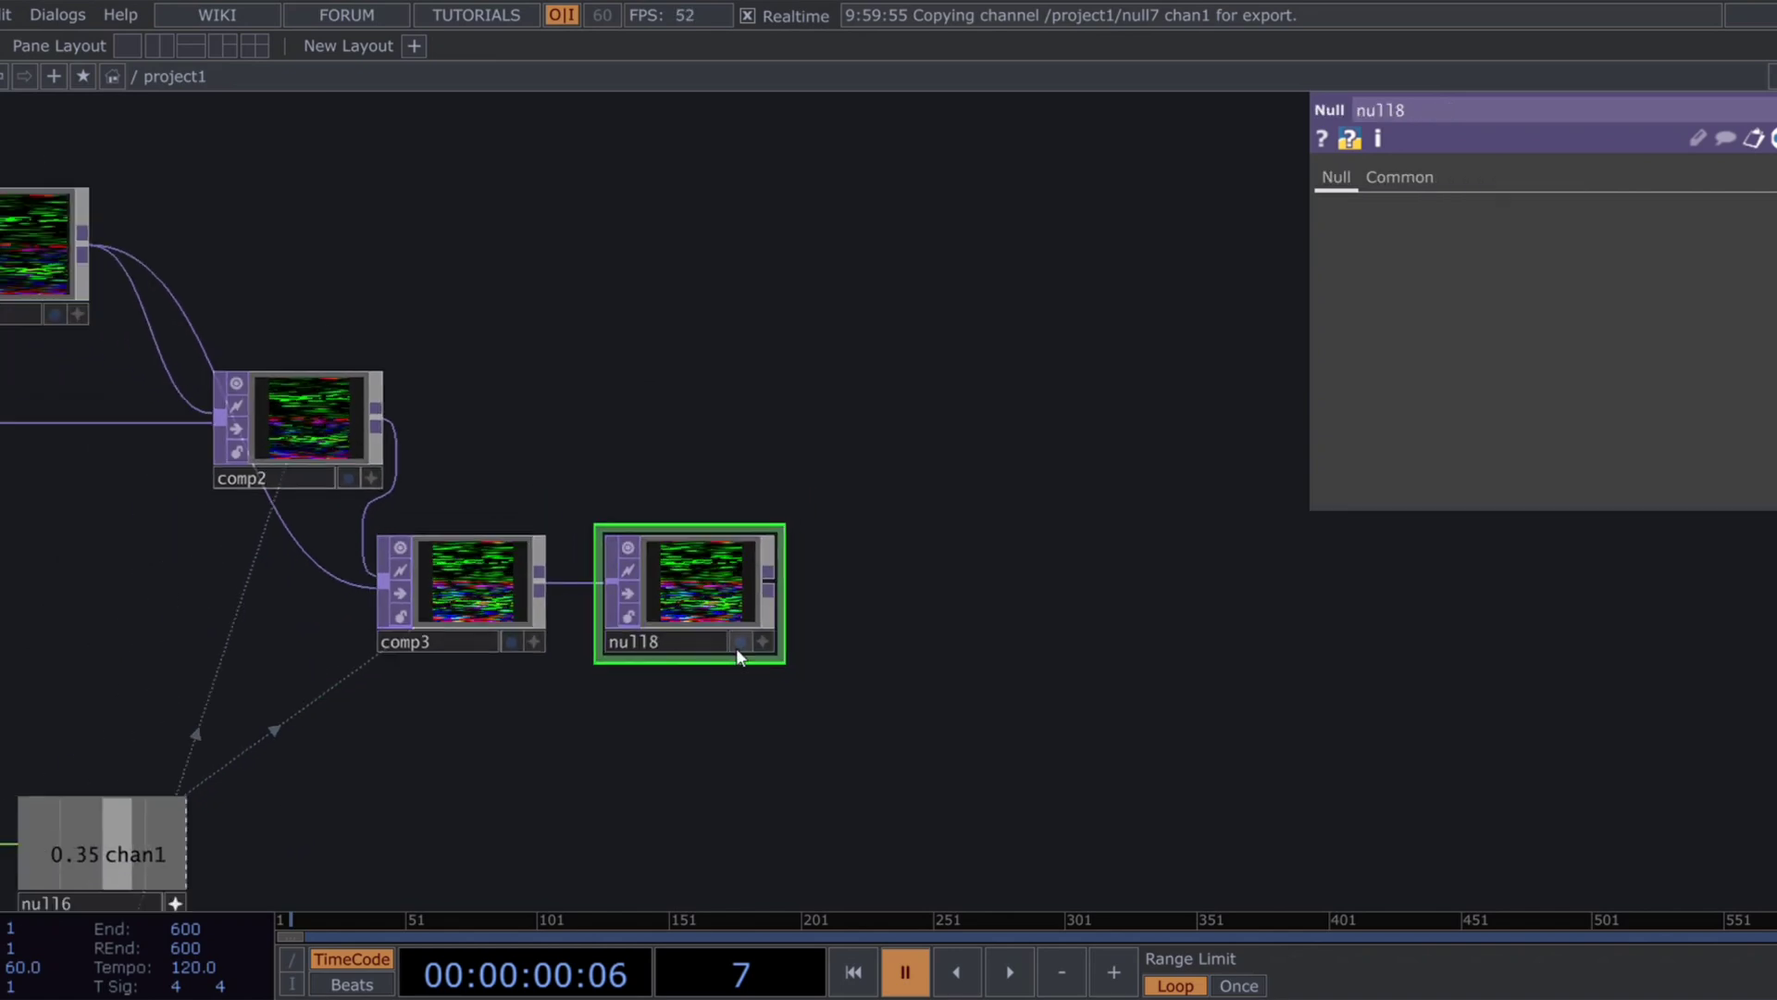
Step: Rename the Null TOP after comp3 to instance and place it farther away from comp3
drag(689, 719, 646, 717)
scroll(699, 685, down, 3)
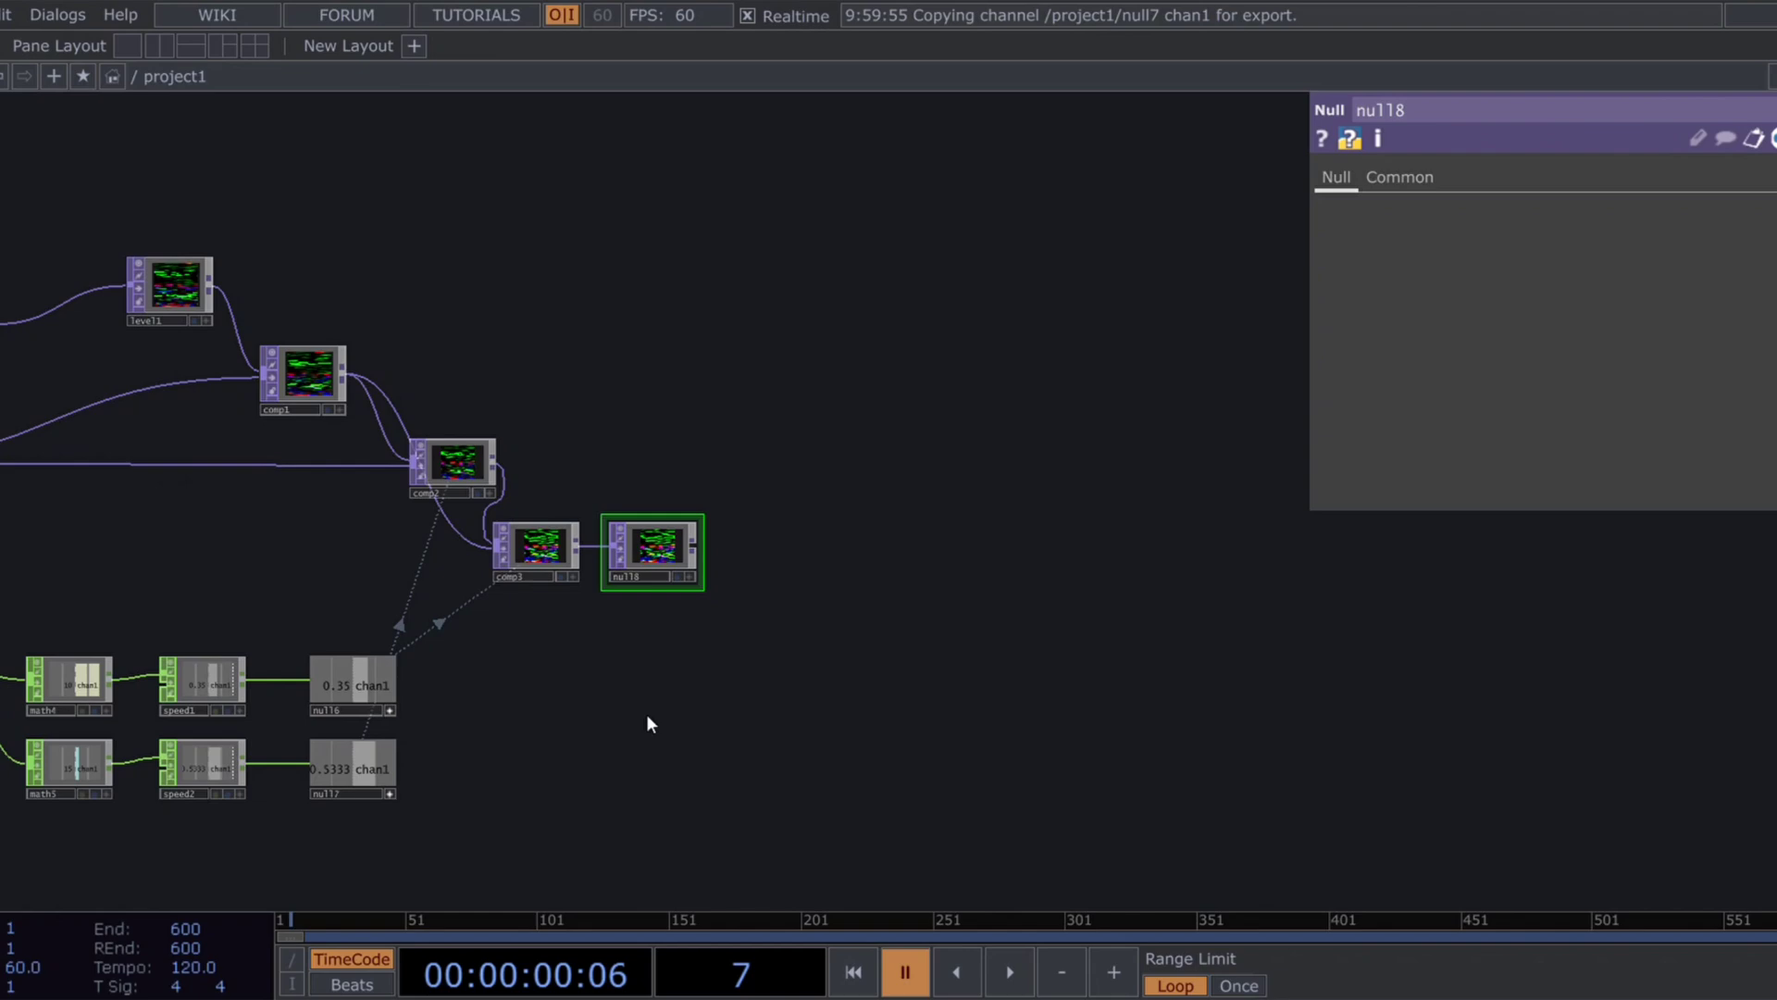
scroll(635, 618, up, 3)
scroll(674, 575, up, 4)
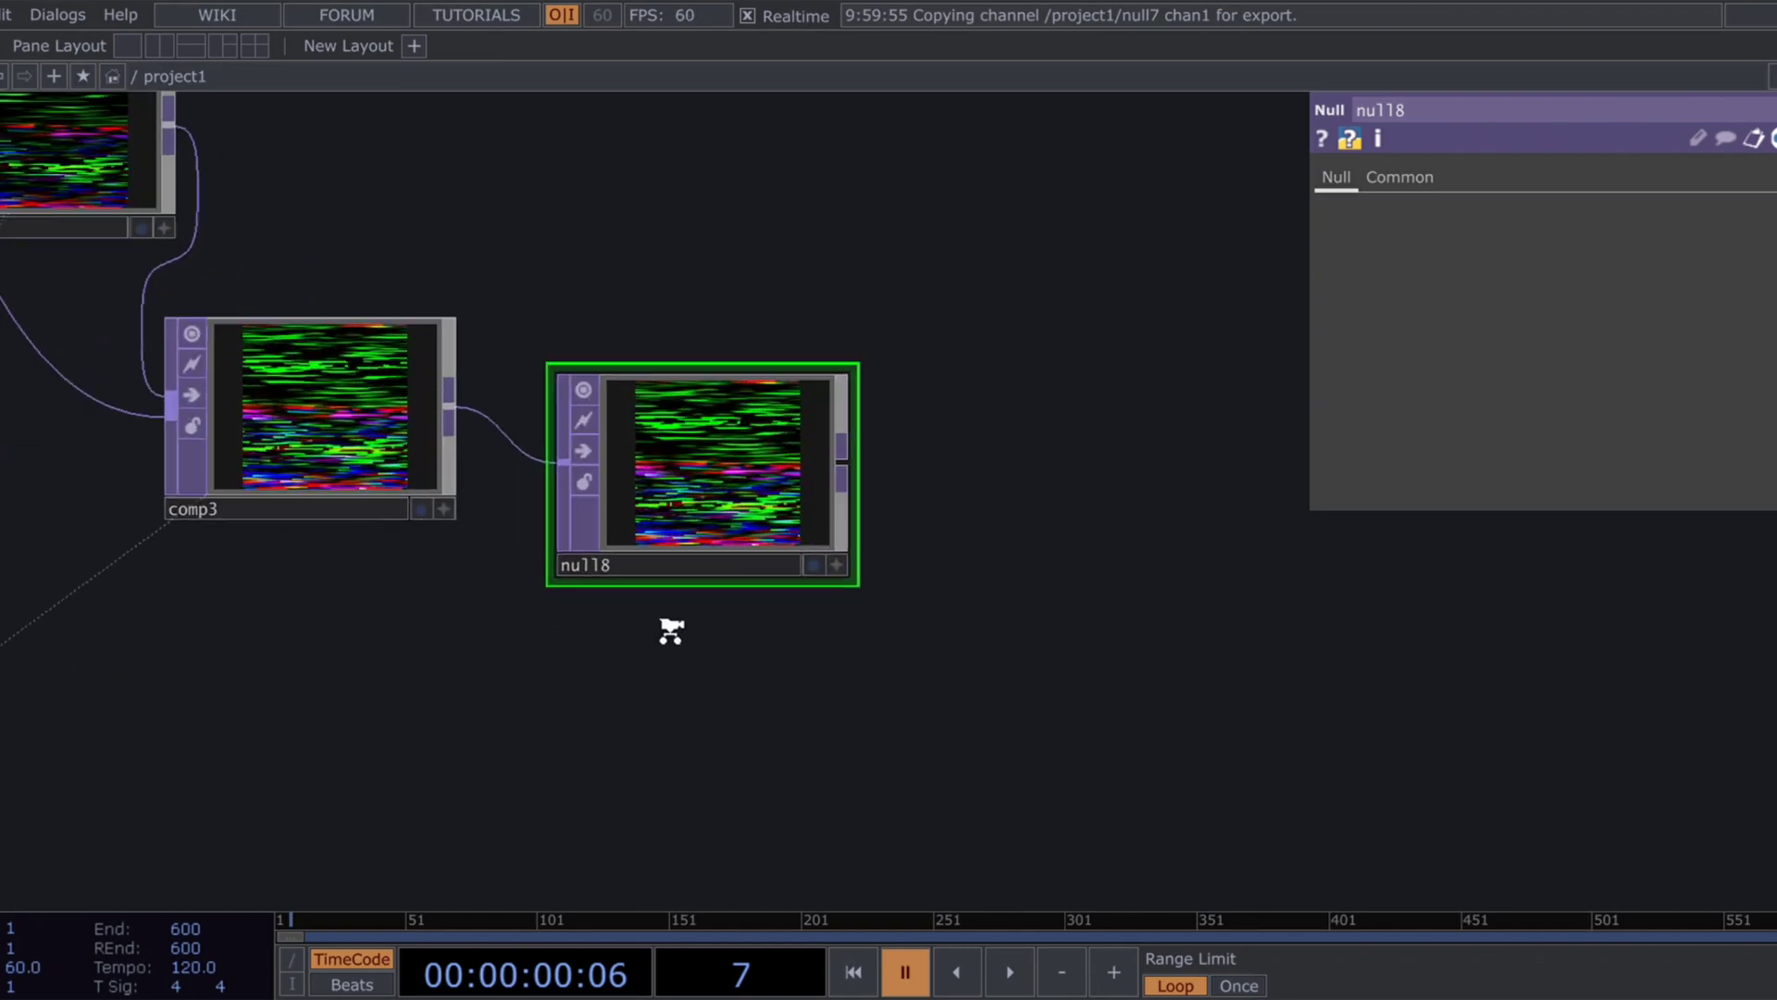
drag(641, 562, 513, 558)
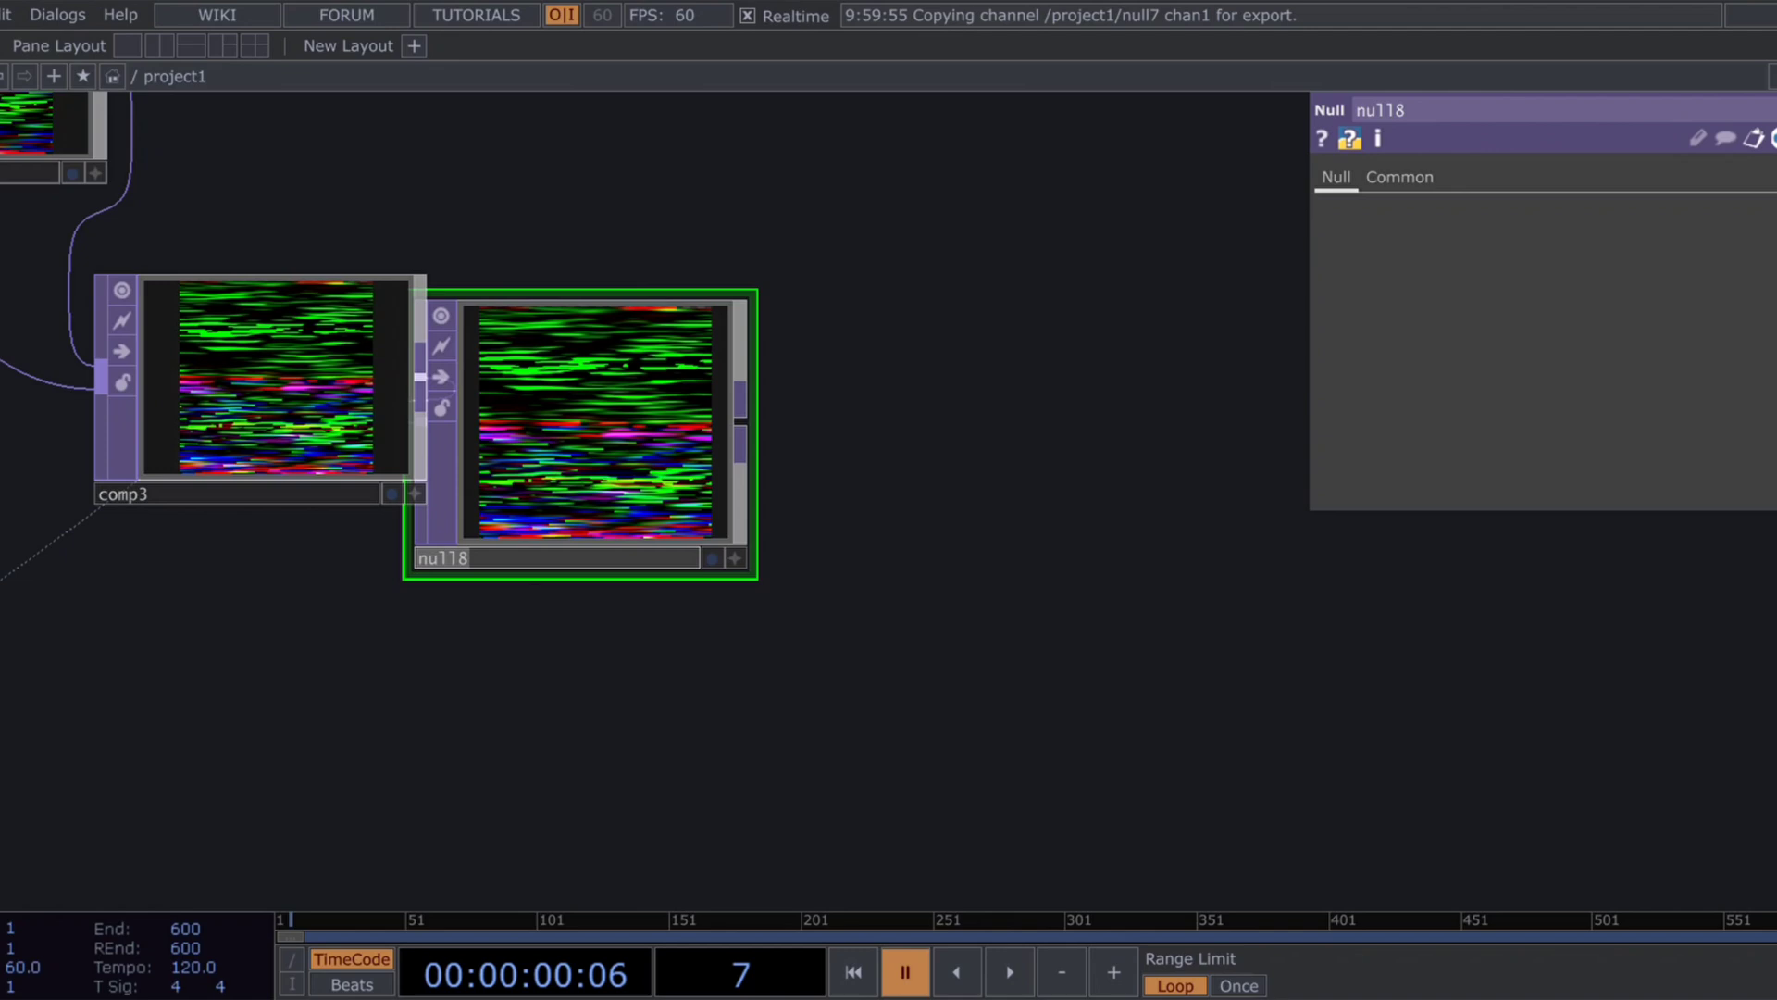
text(instance)
click(935, 461)
drag(522, 478, 842, 480)
Step: Build a Rectangle, Transform and Null SOP chain below the speed CHOPs and feed it into a Geometry COMP
scroll(835, 475, down, 5)
drag(615, 710, 909, 461)
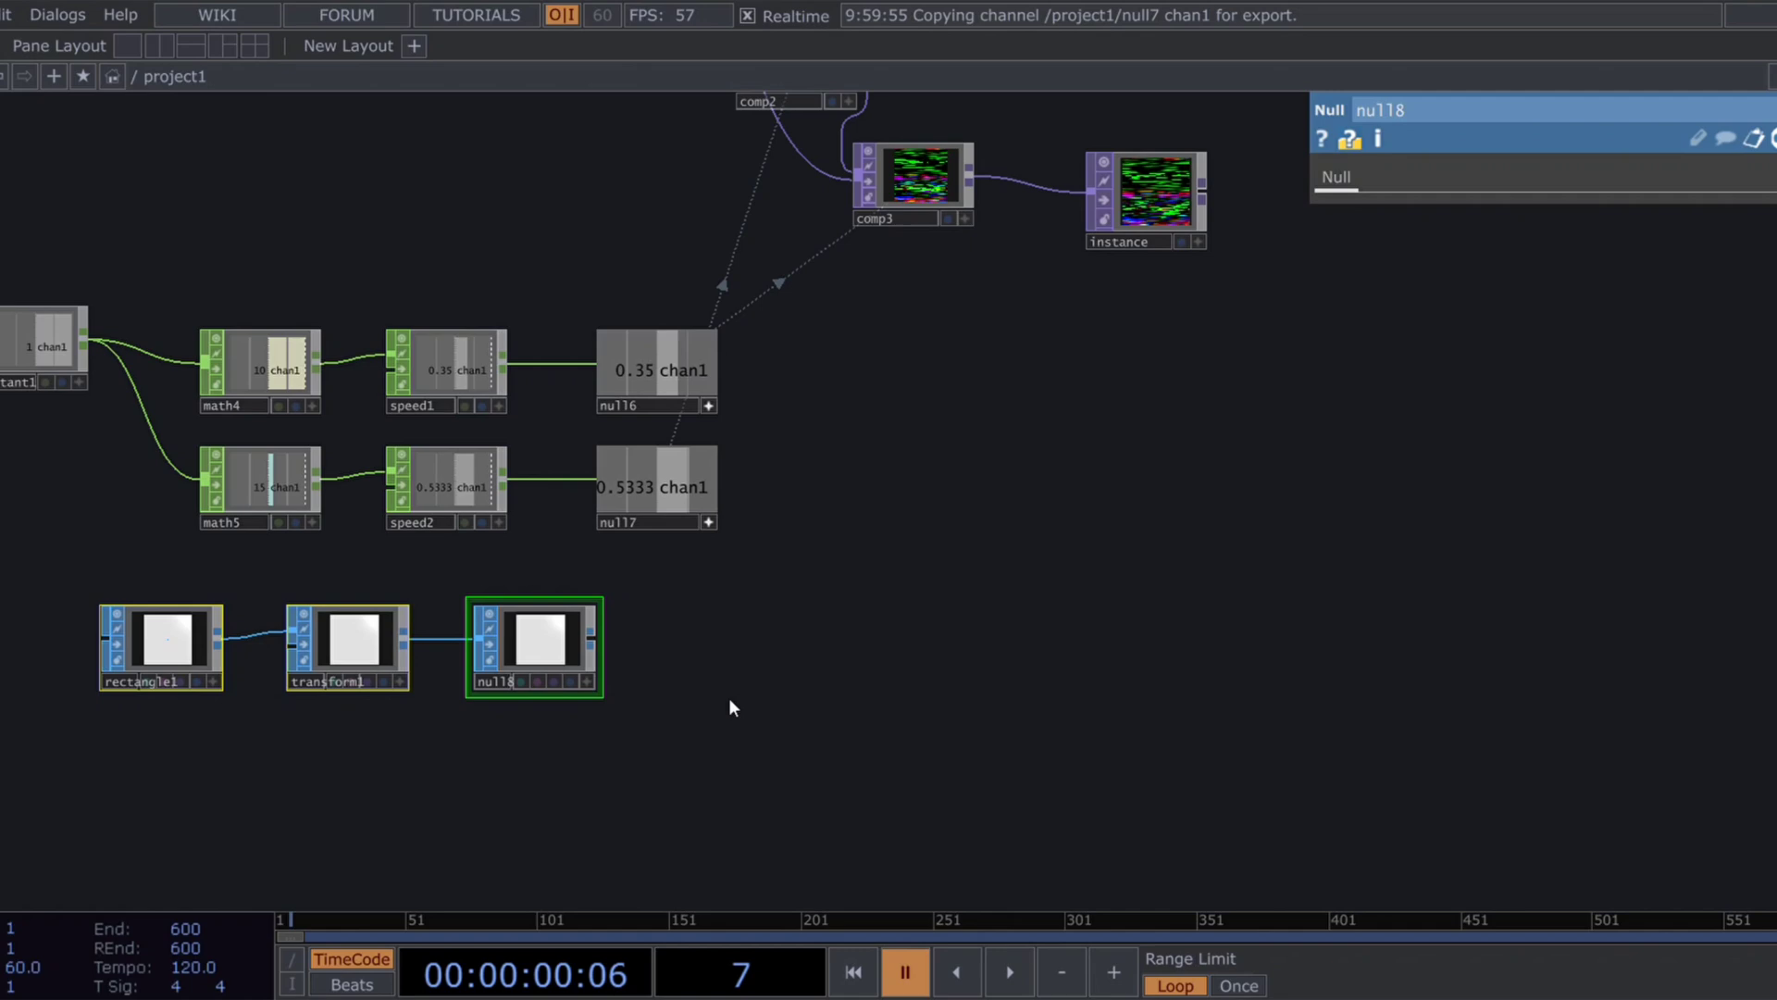
drag(618, 743, 730, 642)
scroll(722, 650, up, 2)
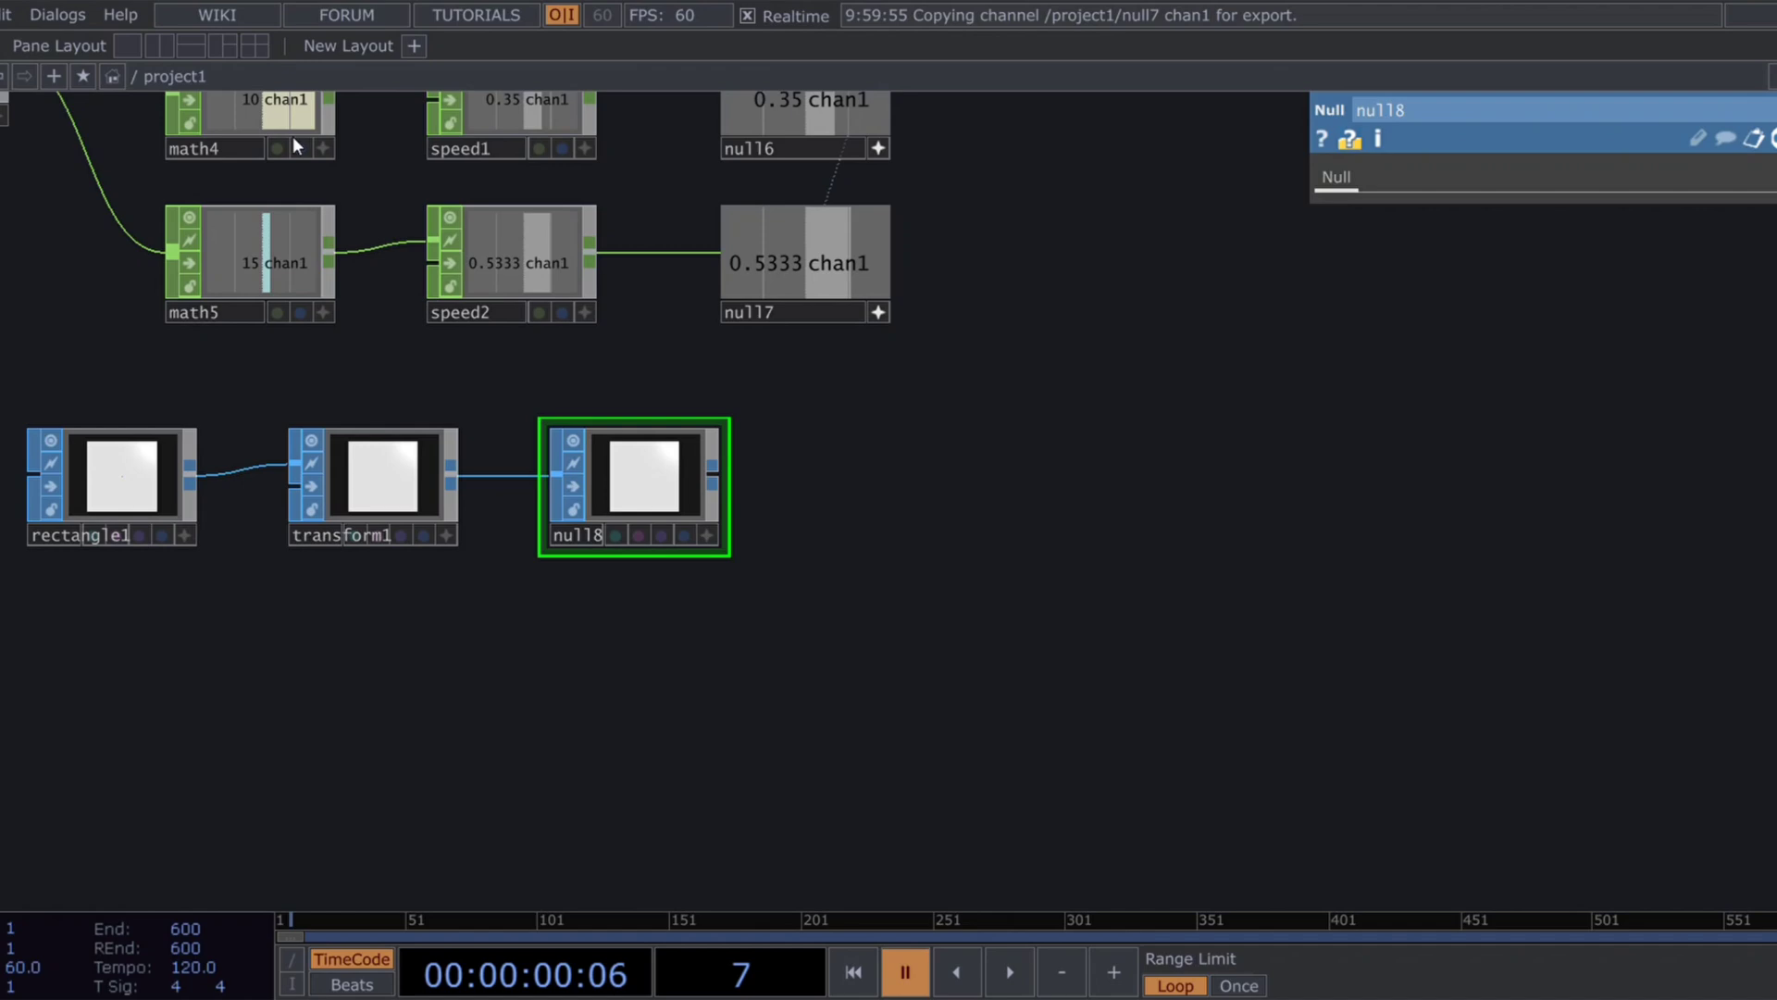
click(1035, 653)
drag(696, 756, 886, 819)
Step: Set transform1's Uniform Scale to .003
click(573, 555)
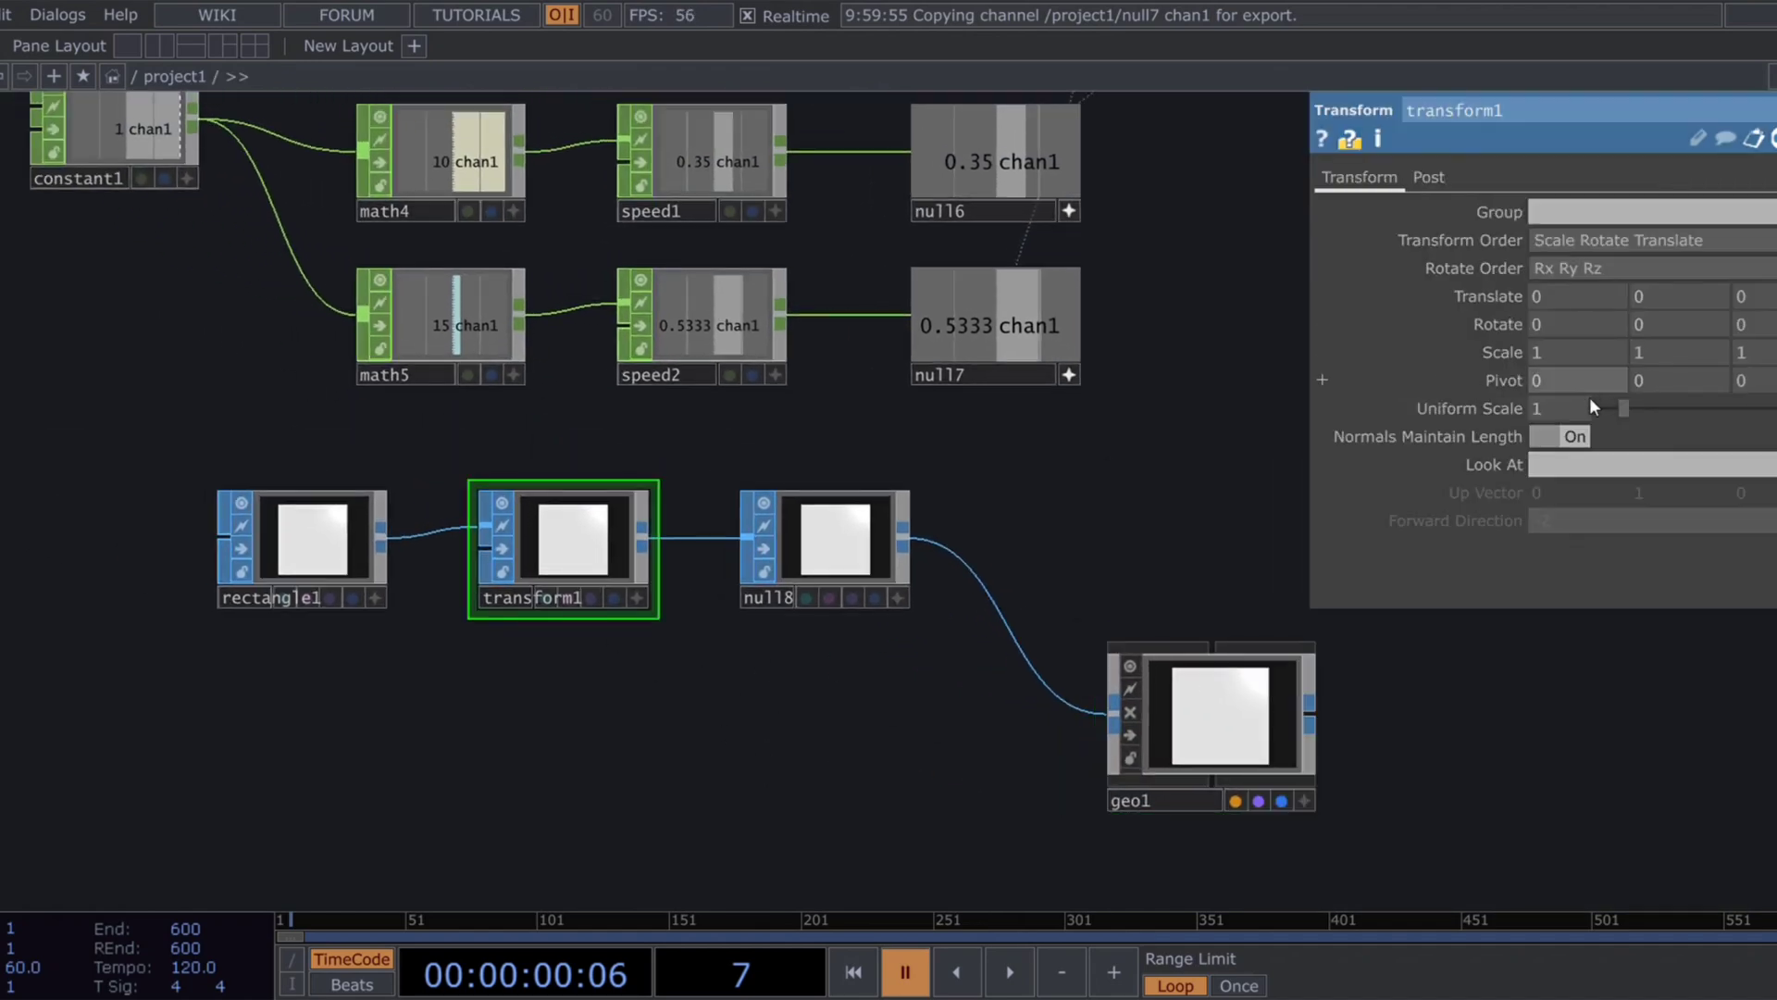
text(.)
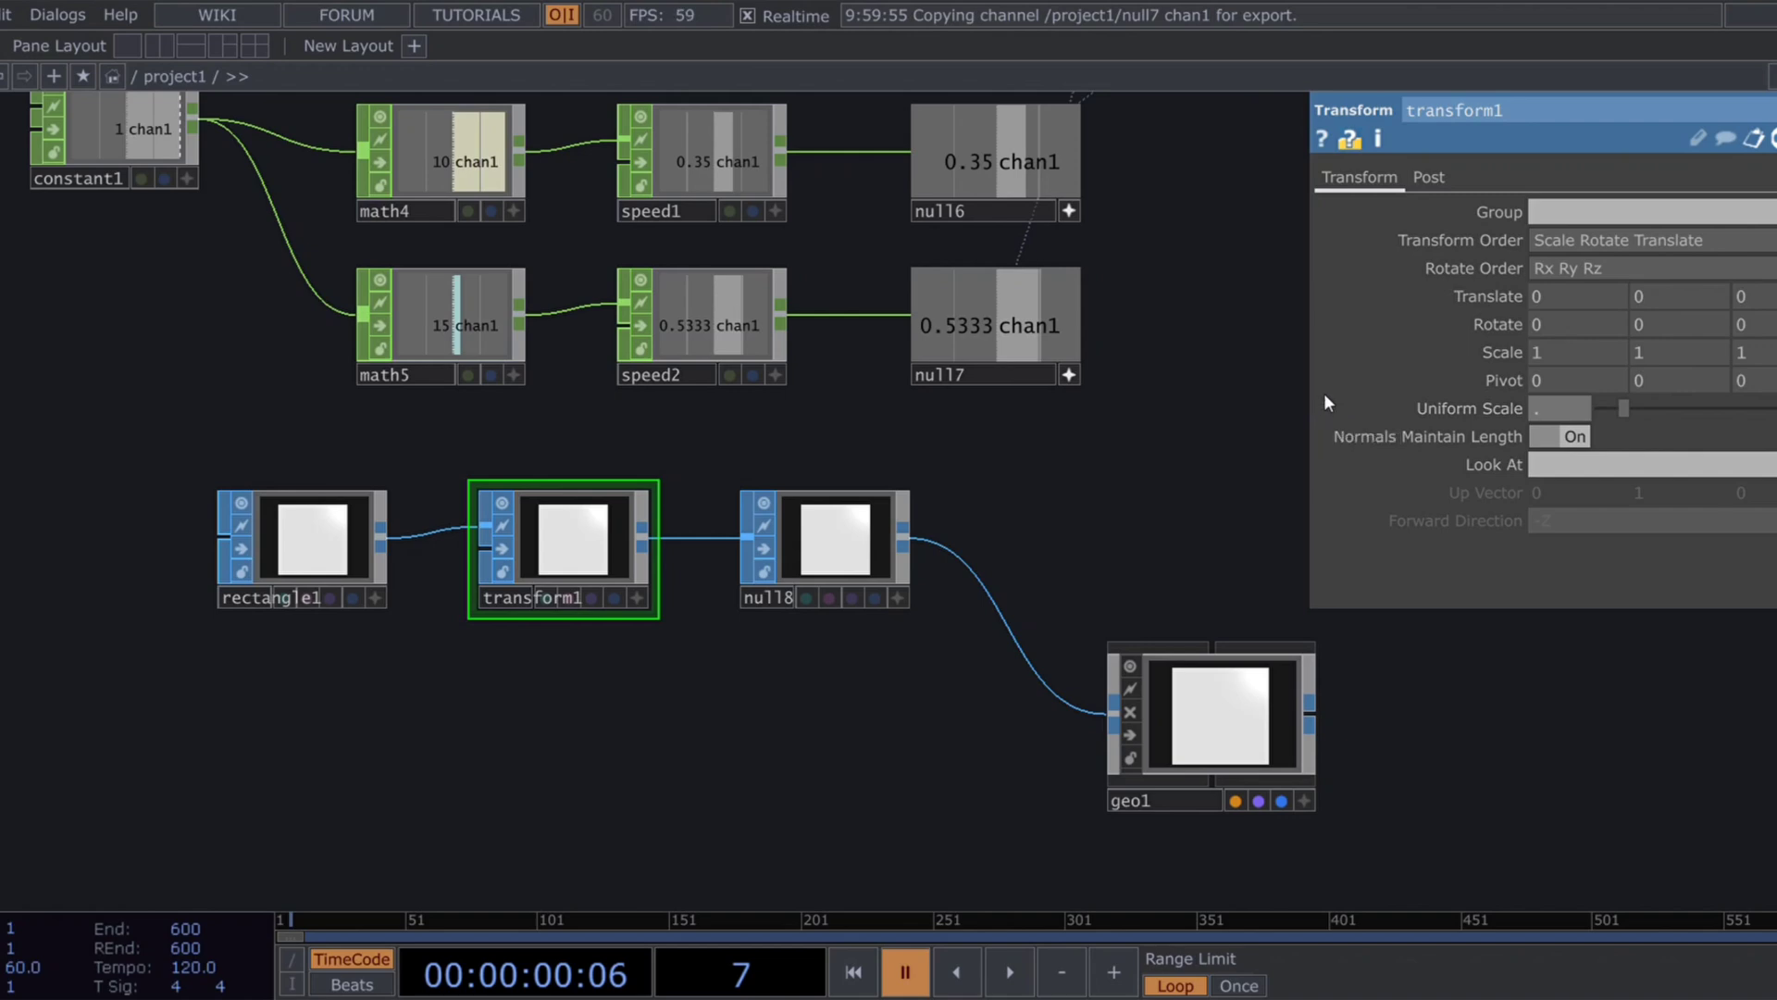
text(003)
key(Return)
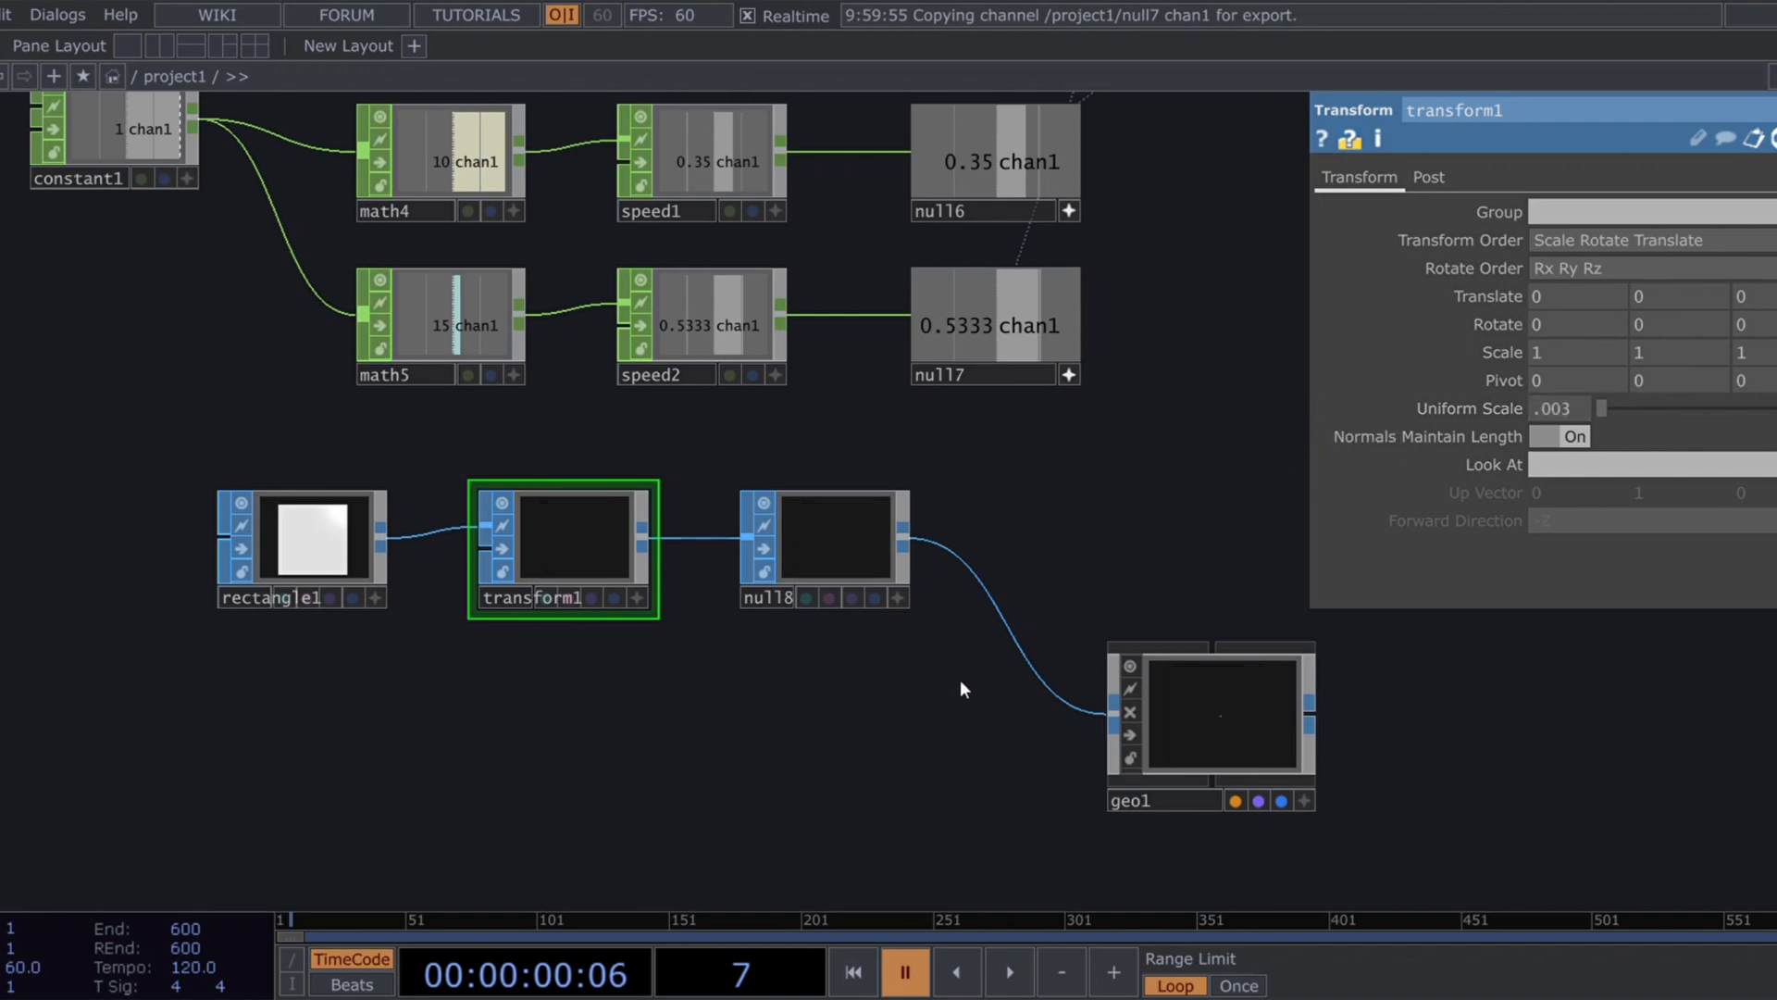
Step: Add a Camera COMP above geo1 and a Constant MAT below it
drag(959, 680, 620, 637)
click(930, 683)
drag(1071, 731, 919, 810)
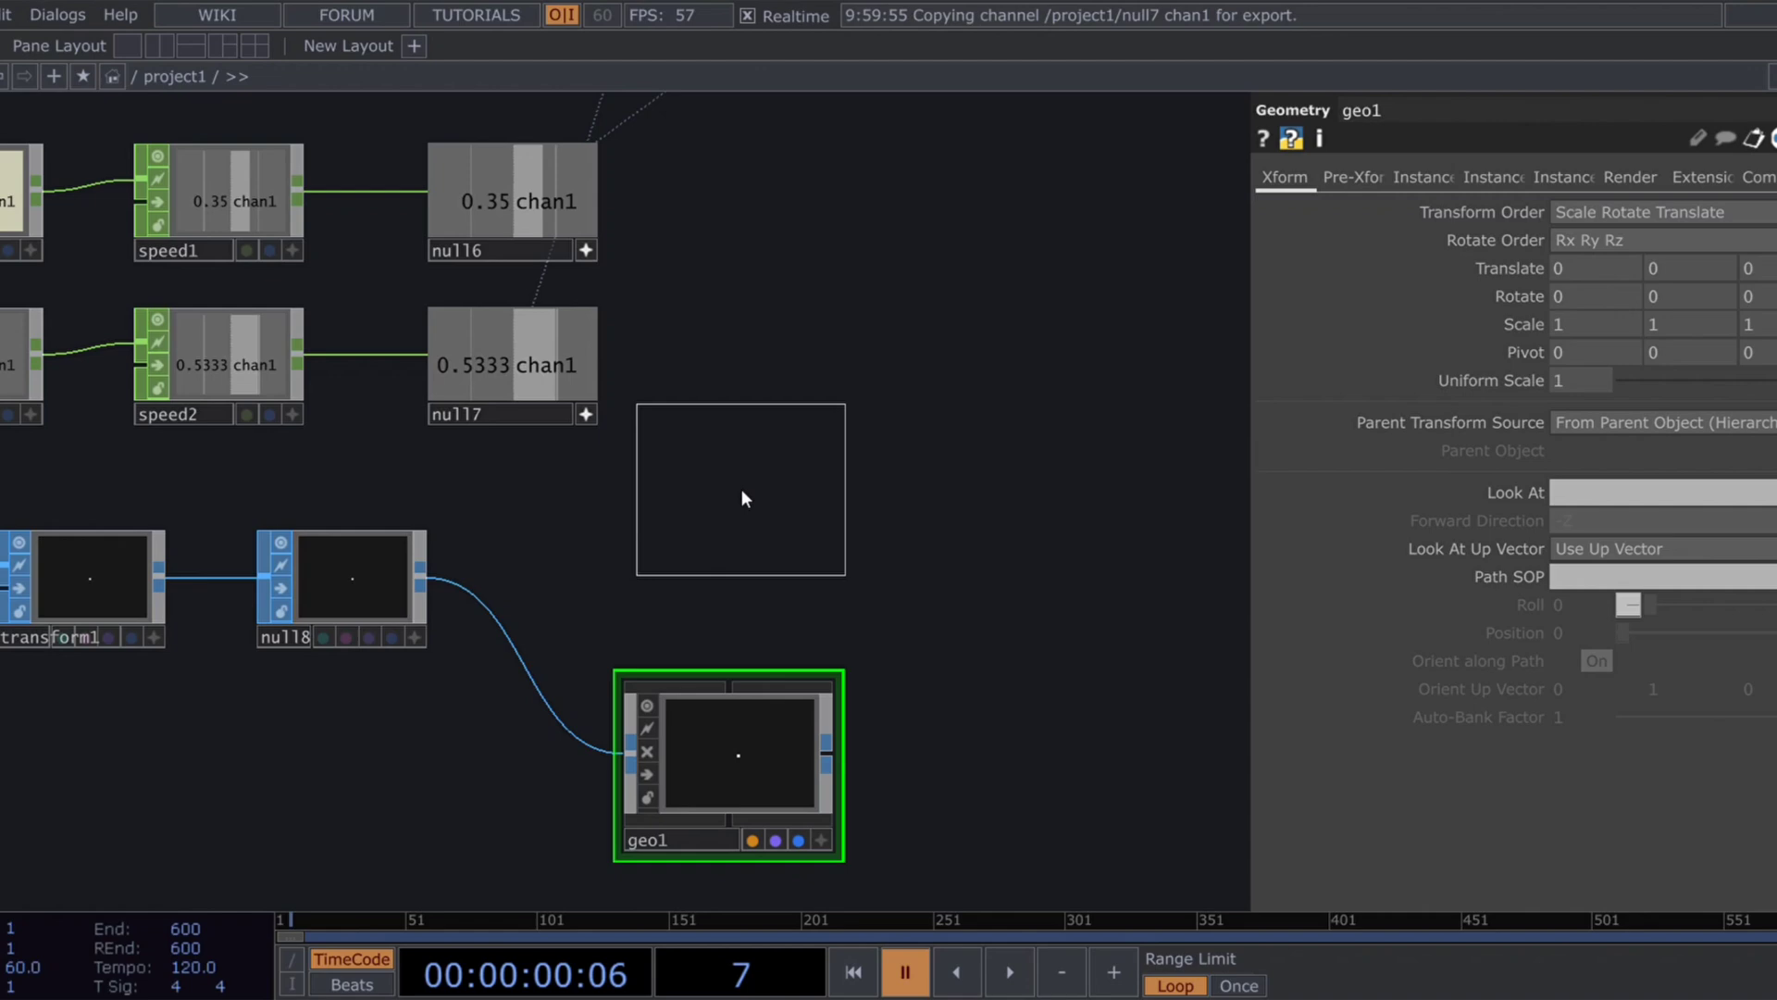
click(730, 502)
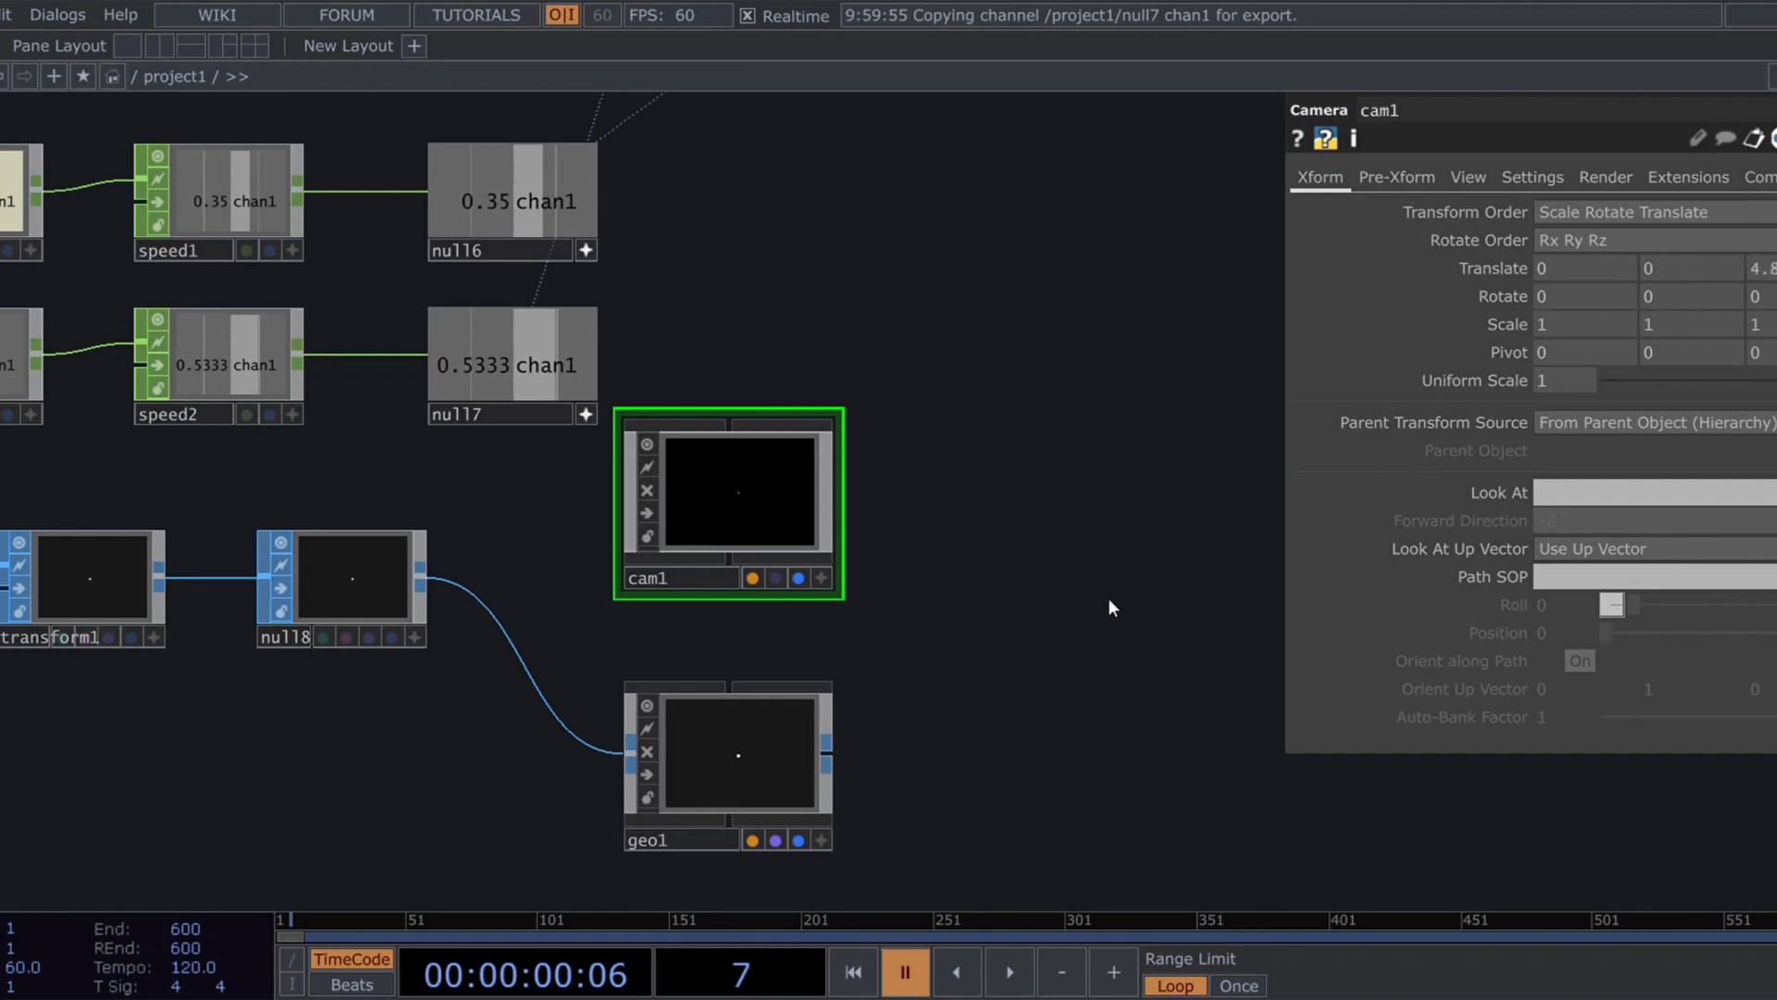
scroll(1108, 598, down, 5)
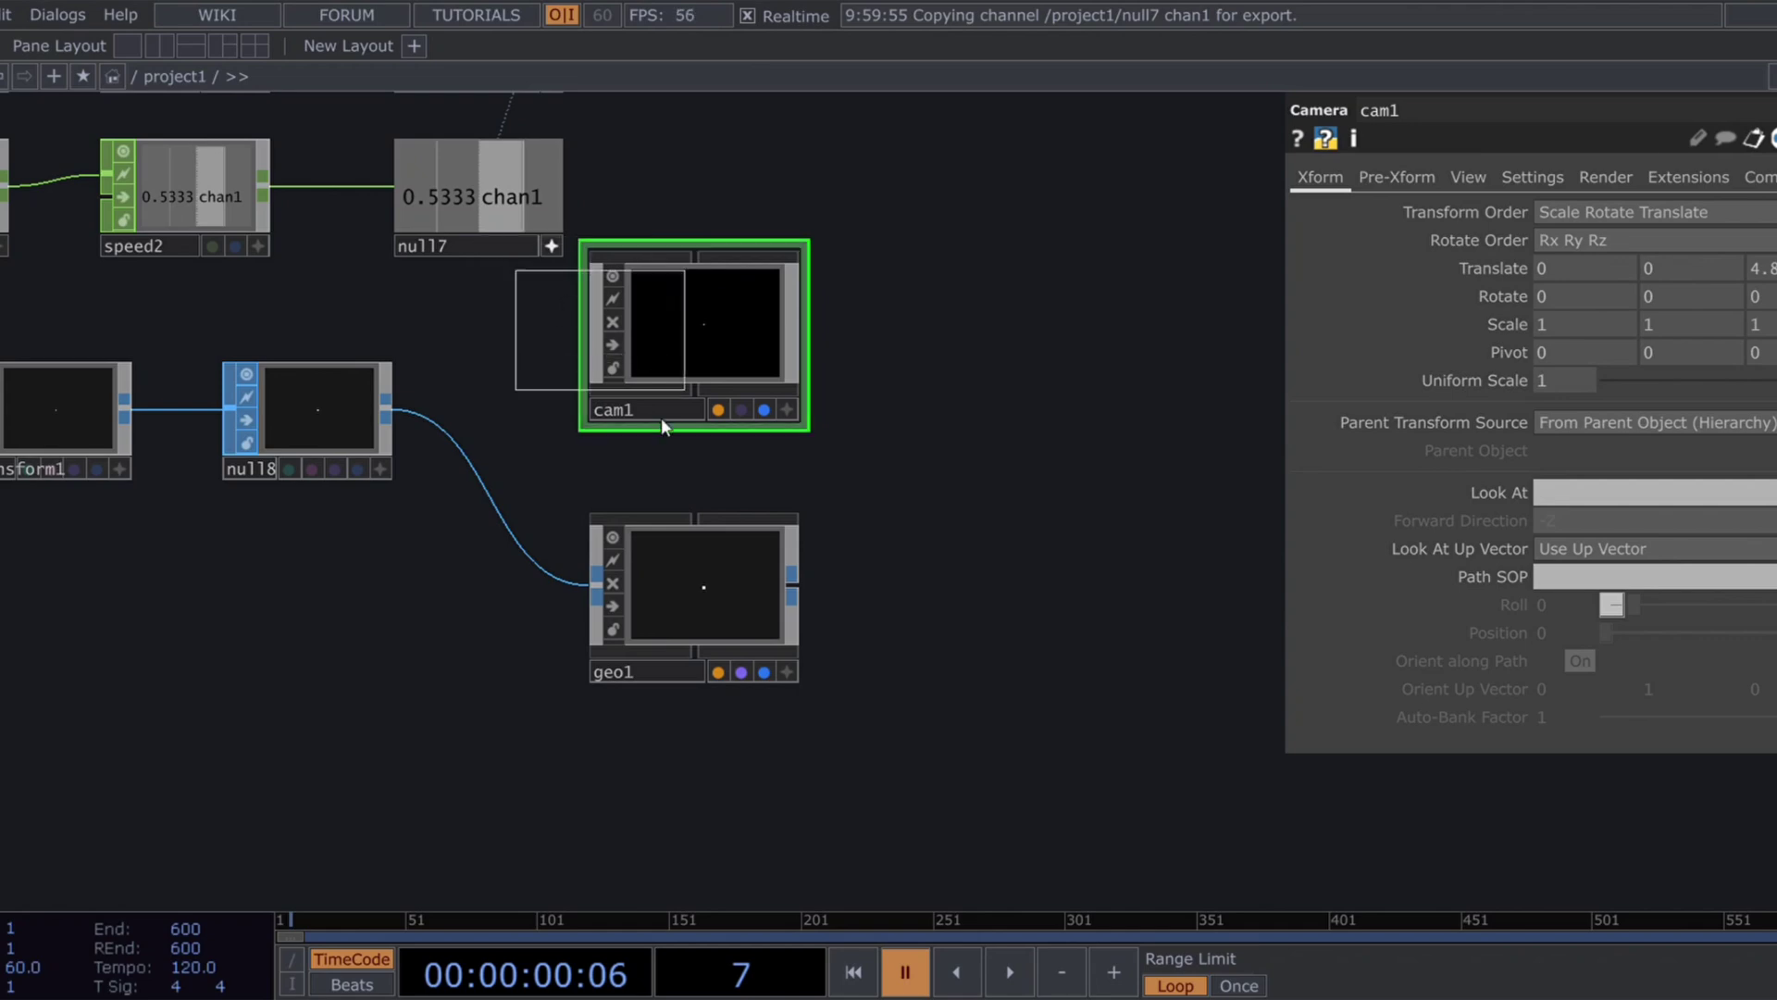
click(679, 779)
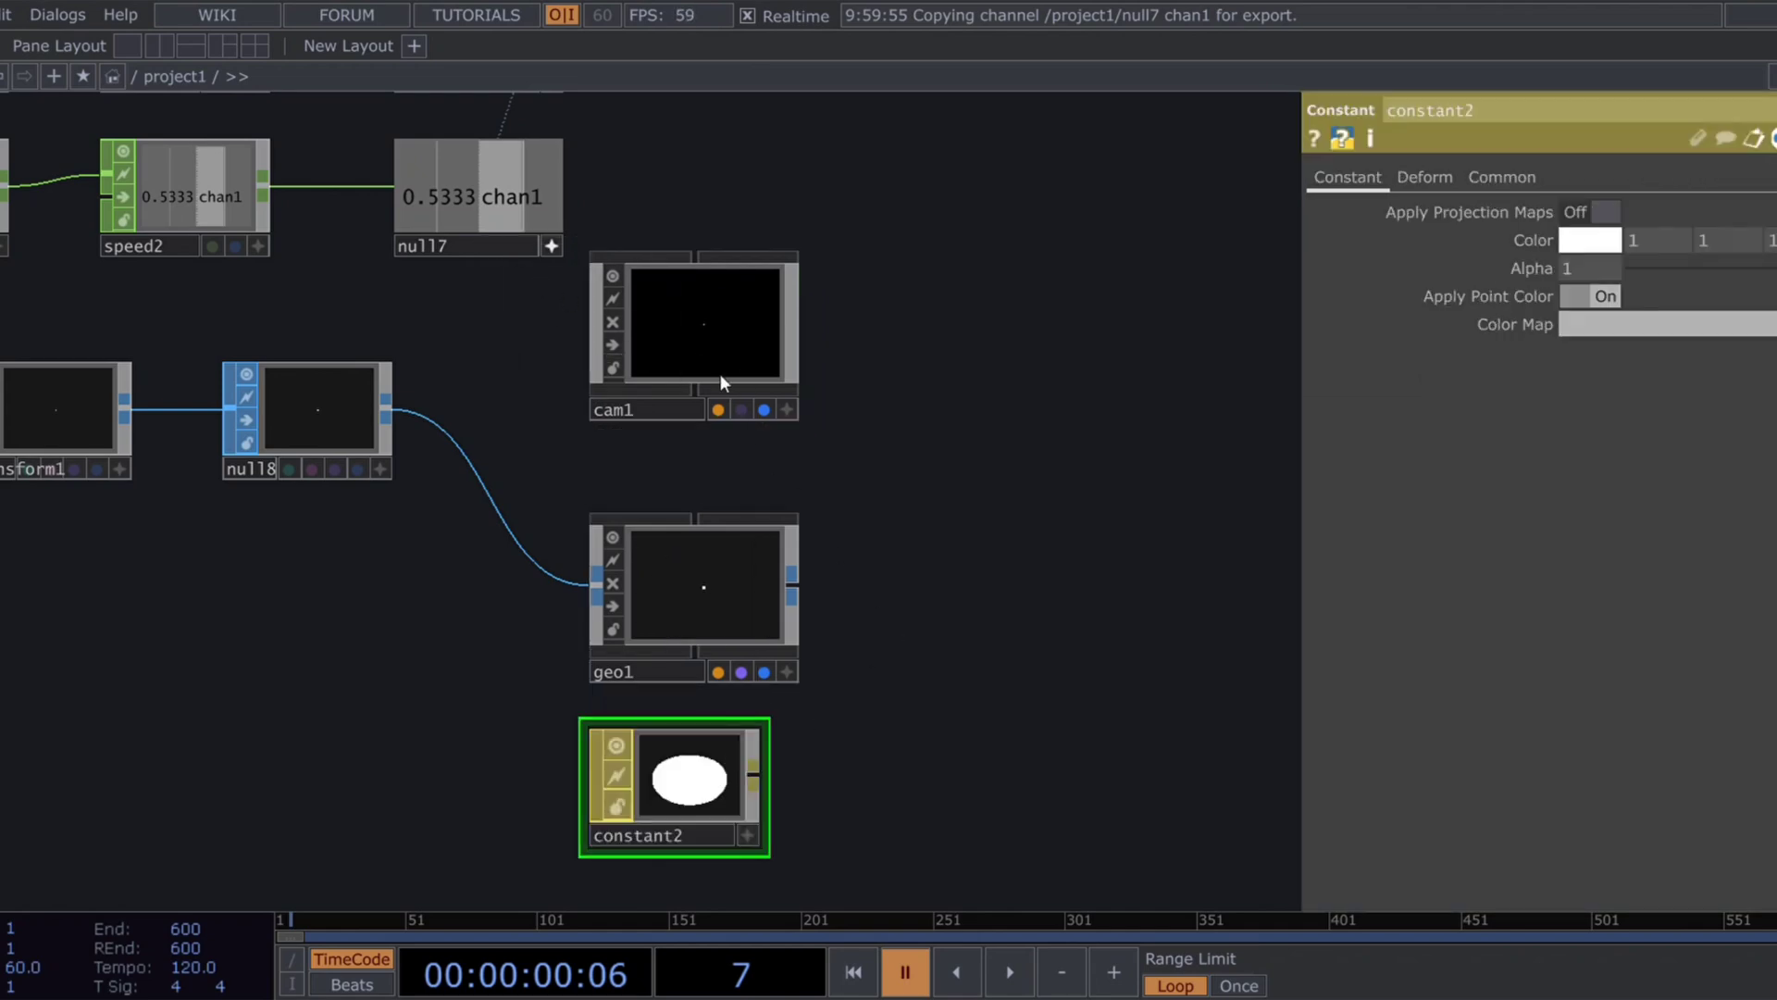
Step: Add a Render TOP beside geo1 and assign the constant2 material to geo1
click(929, 541)
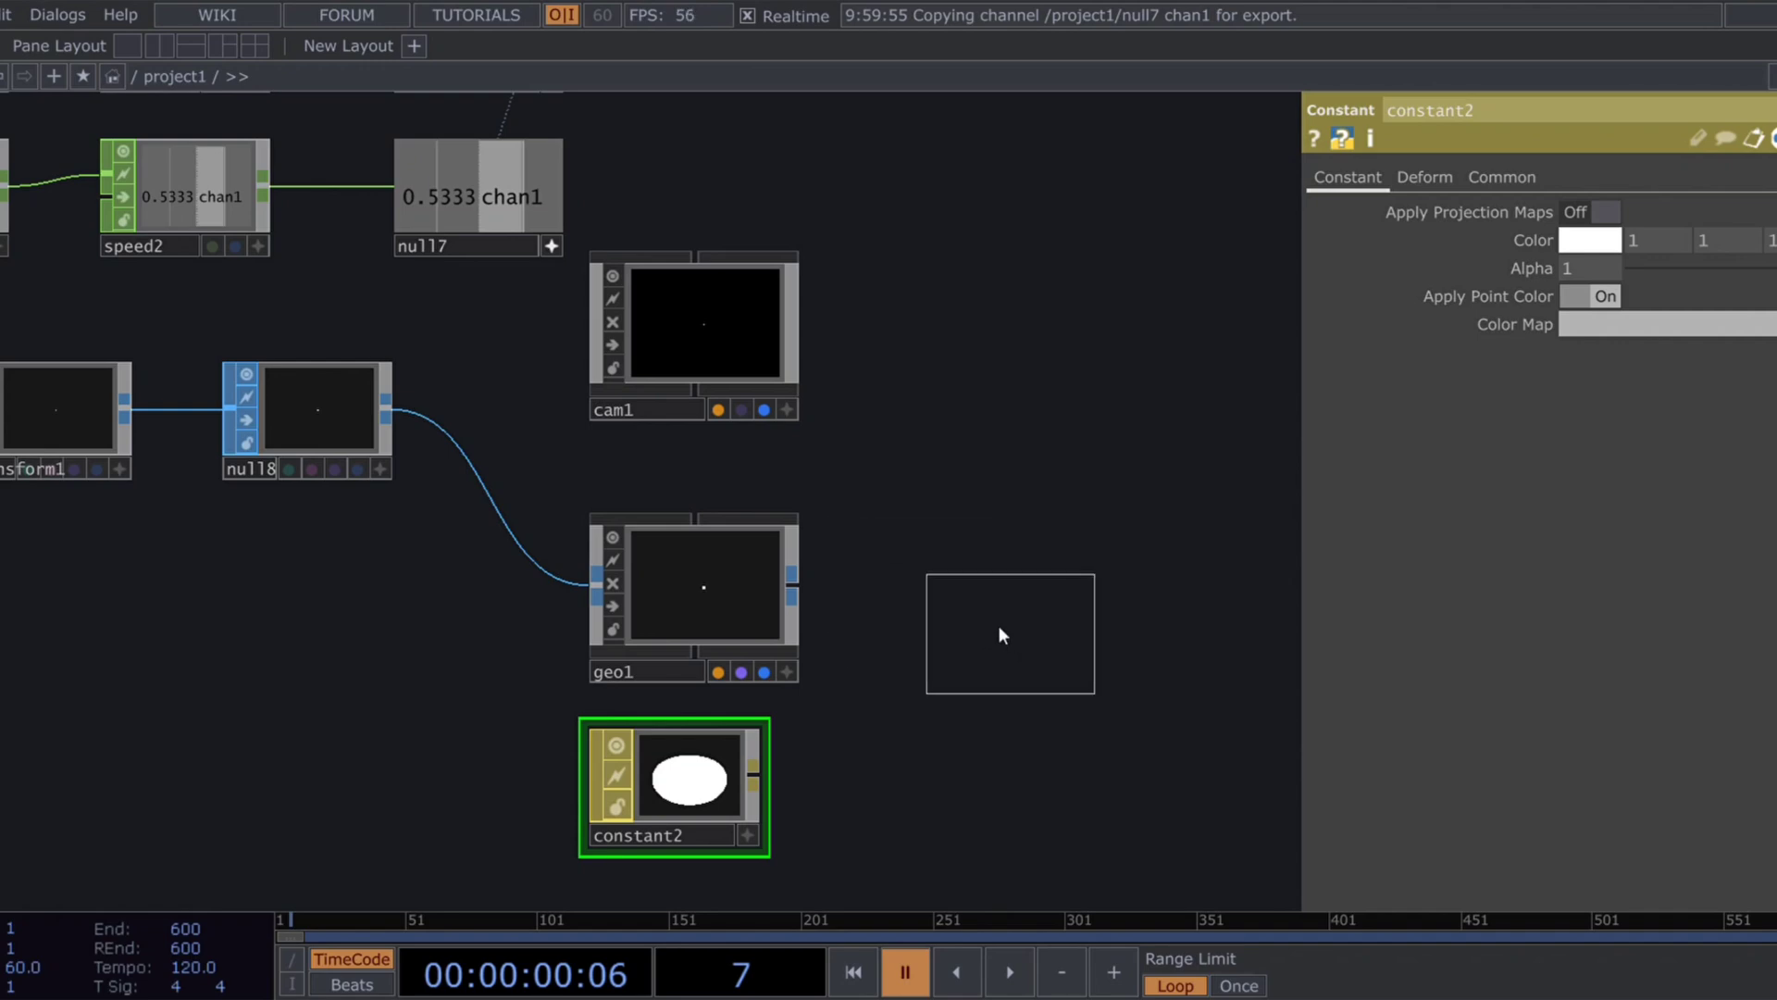
click(1001, 593)
drag(1074, 727, 812, 722)
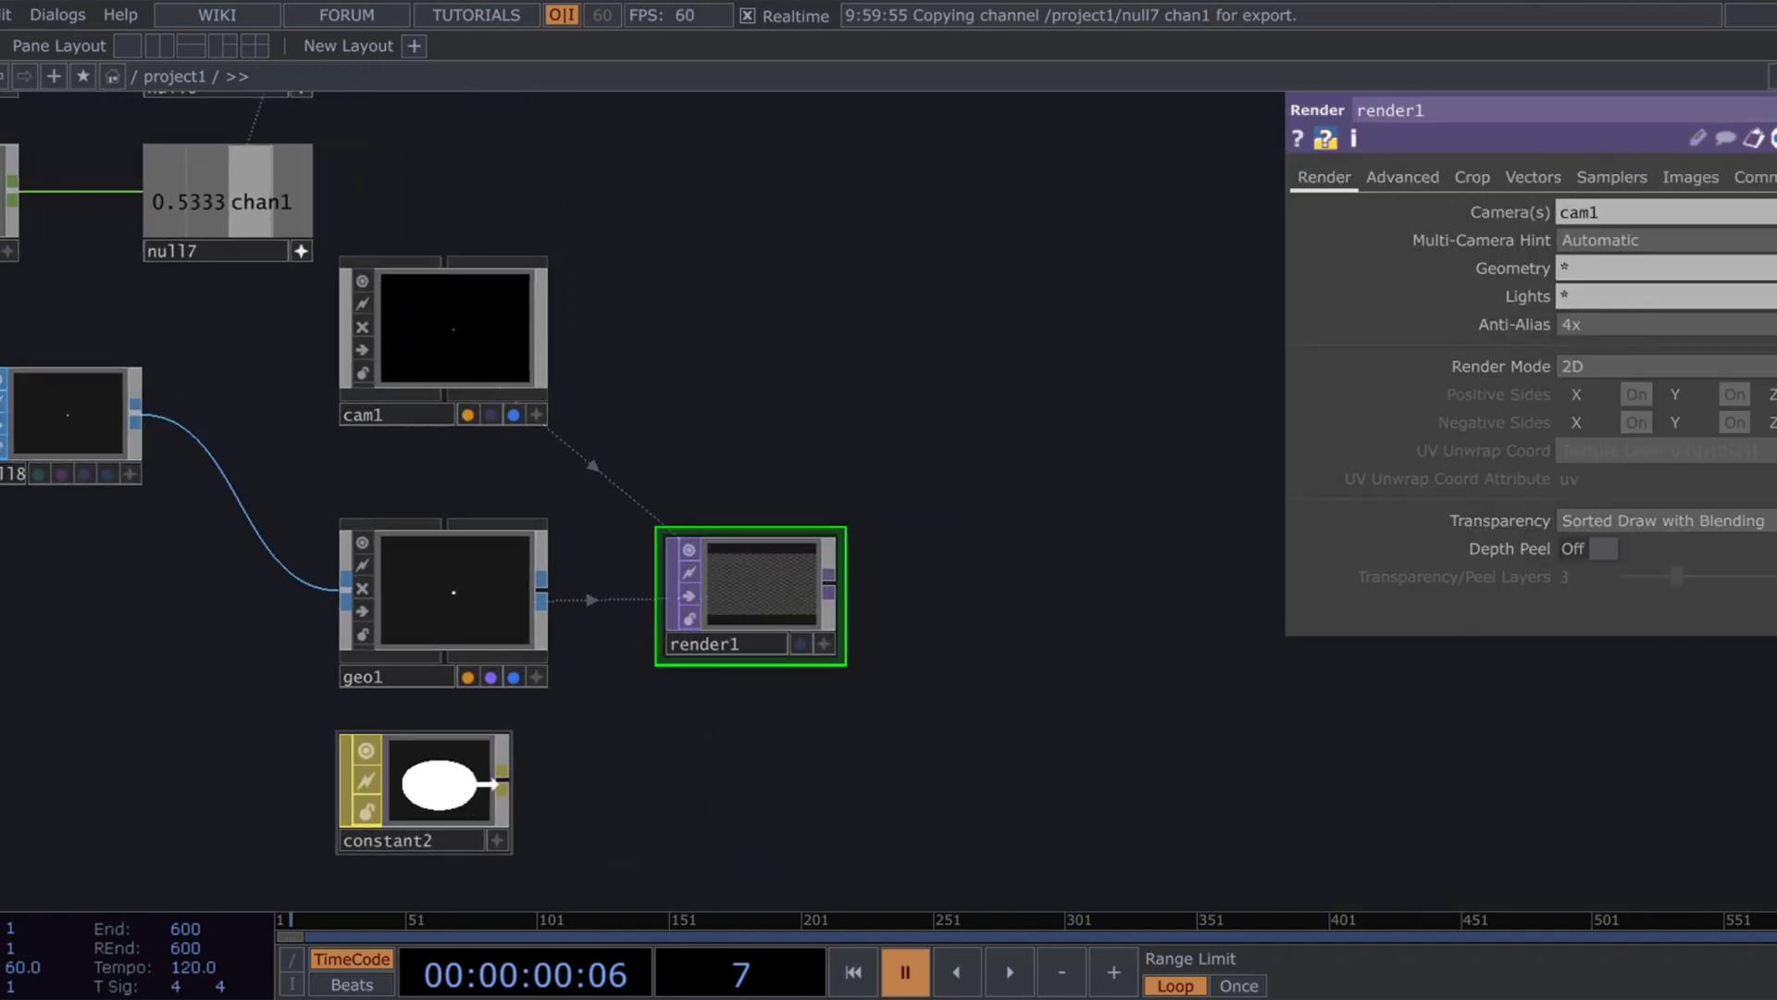
drag(467, 786, 508, 572)
drag(663, 727, 666, 737)
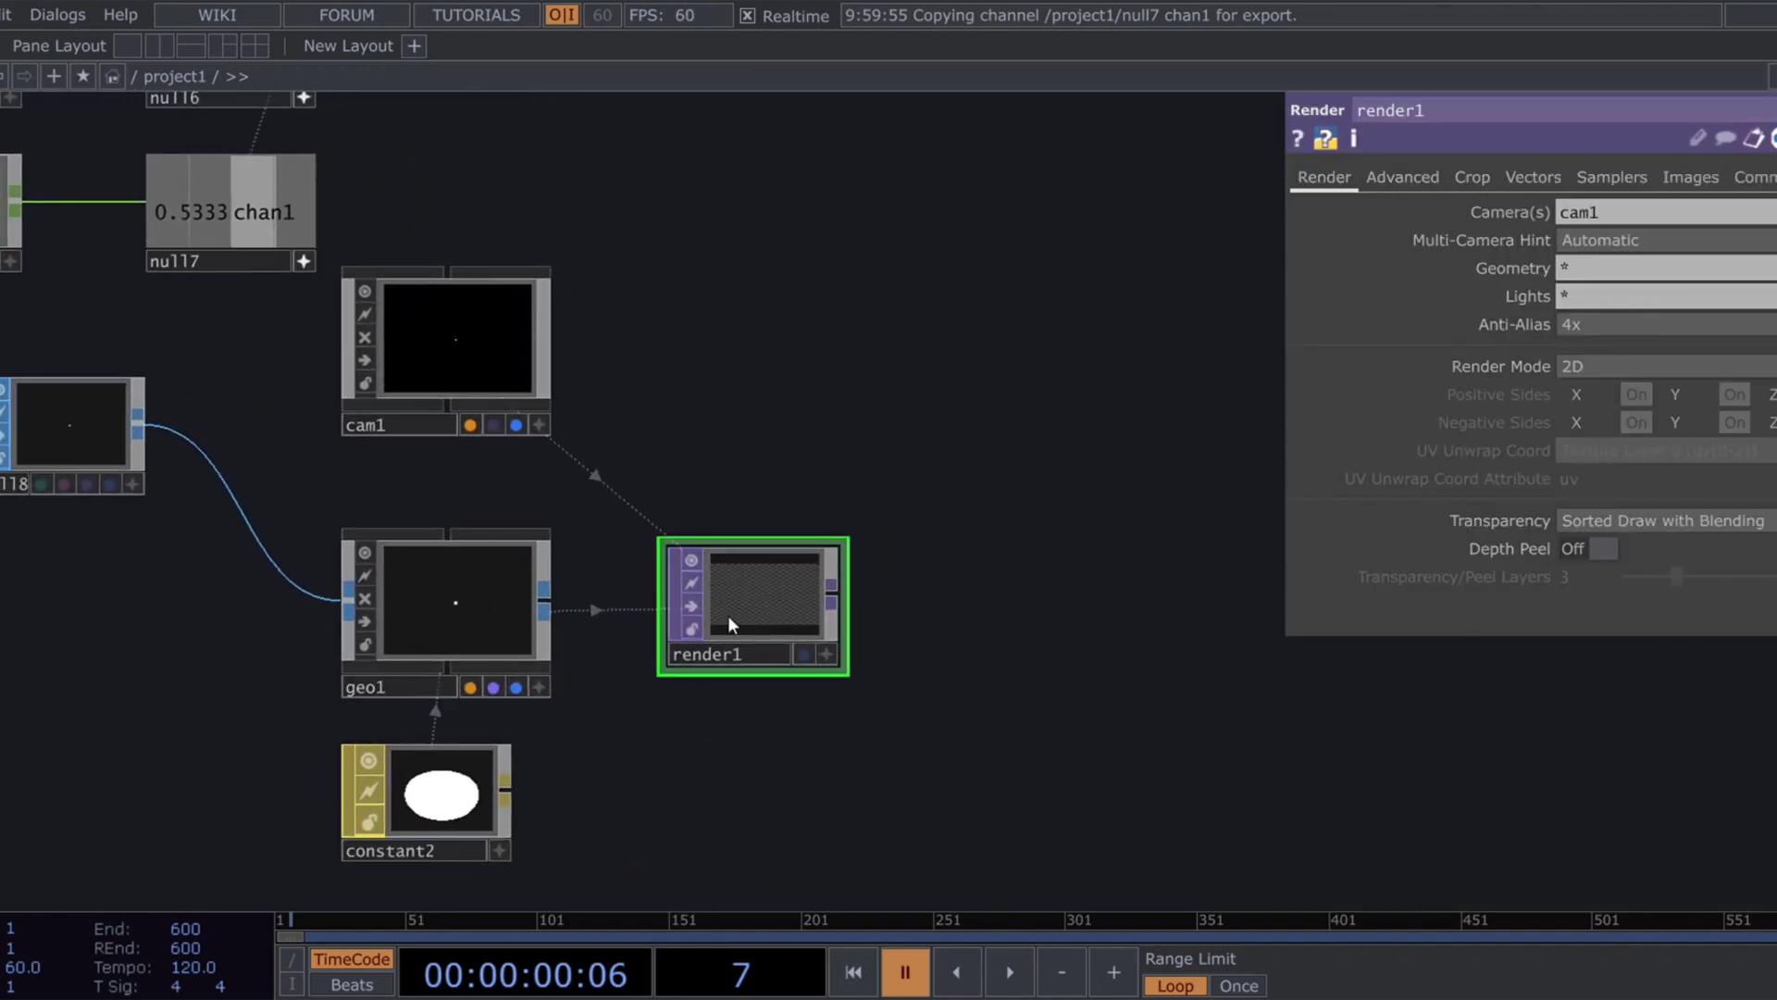
Step: Set render1's Viewer Smoothness to Nearest Pixel and open its Pixel Format options
click(1757, 177)
click(1609, 324)
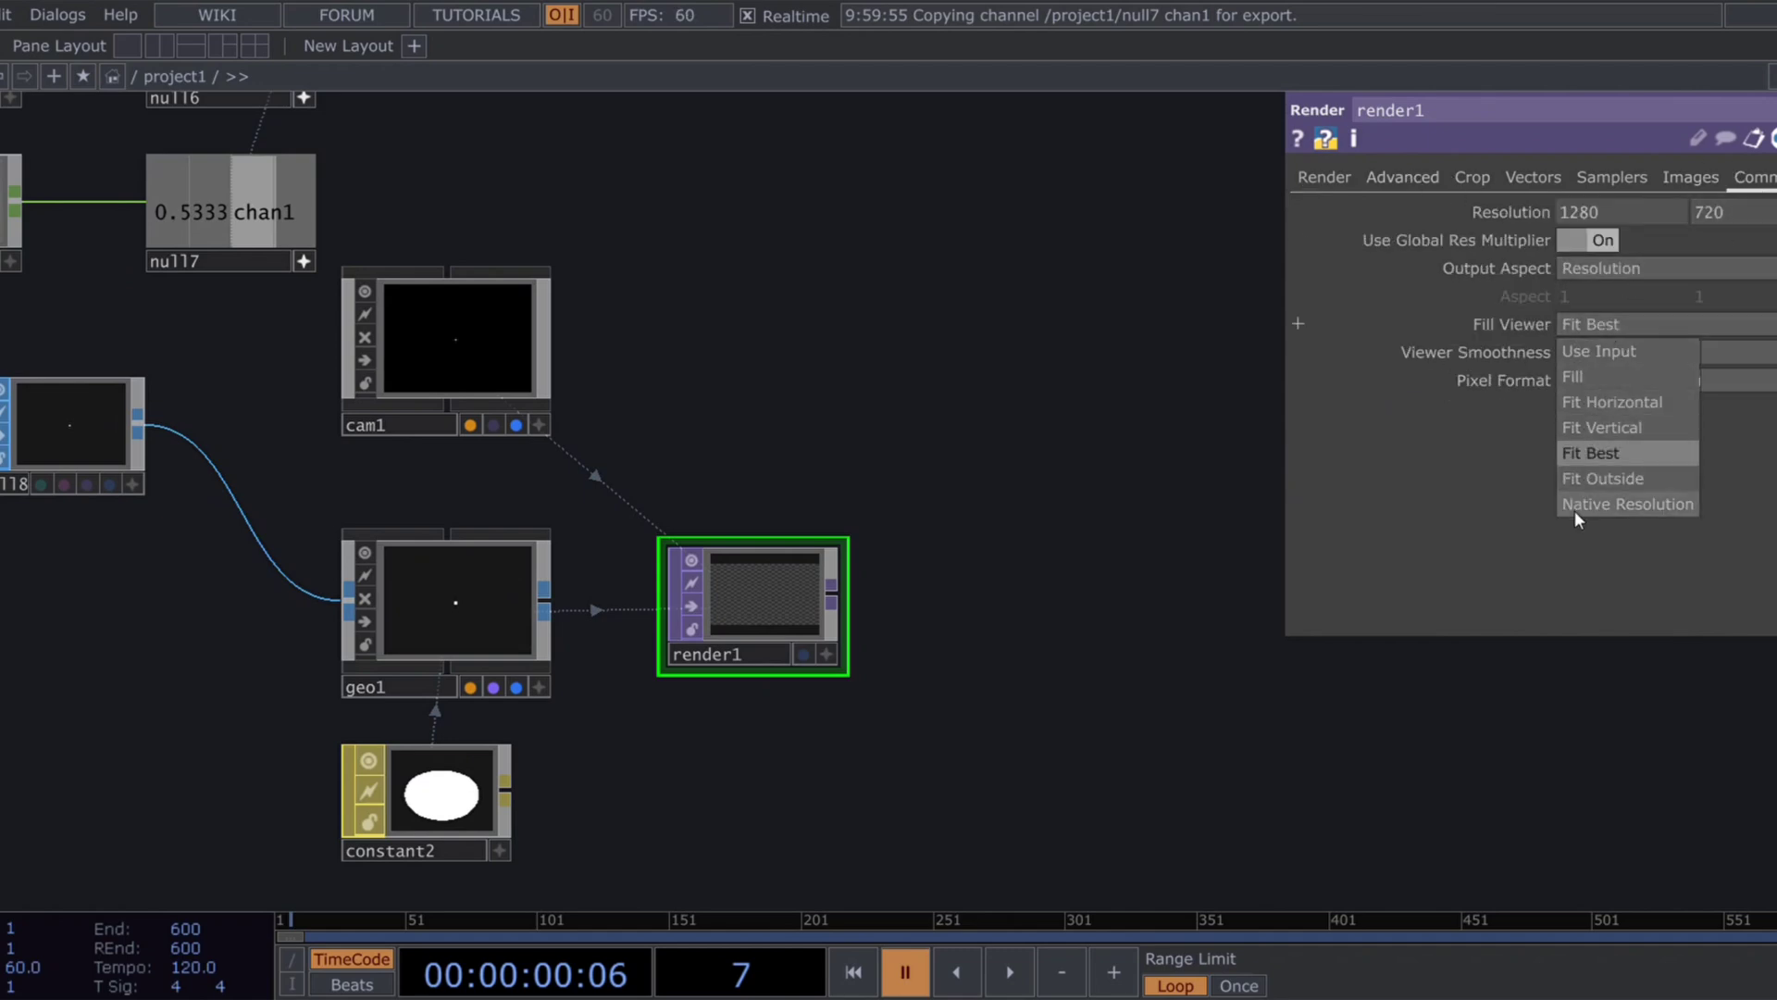
click(1735, 352)
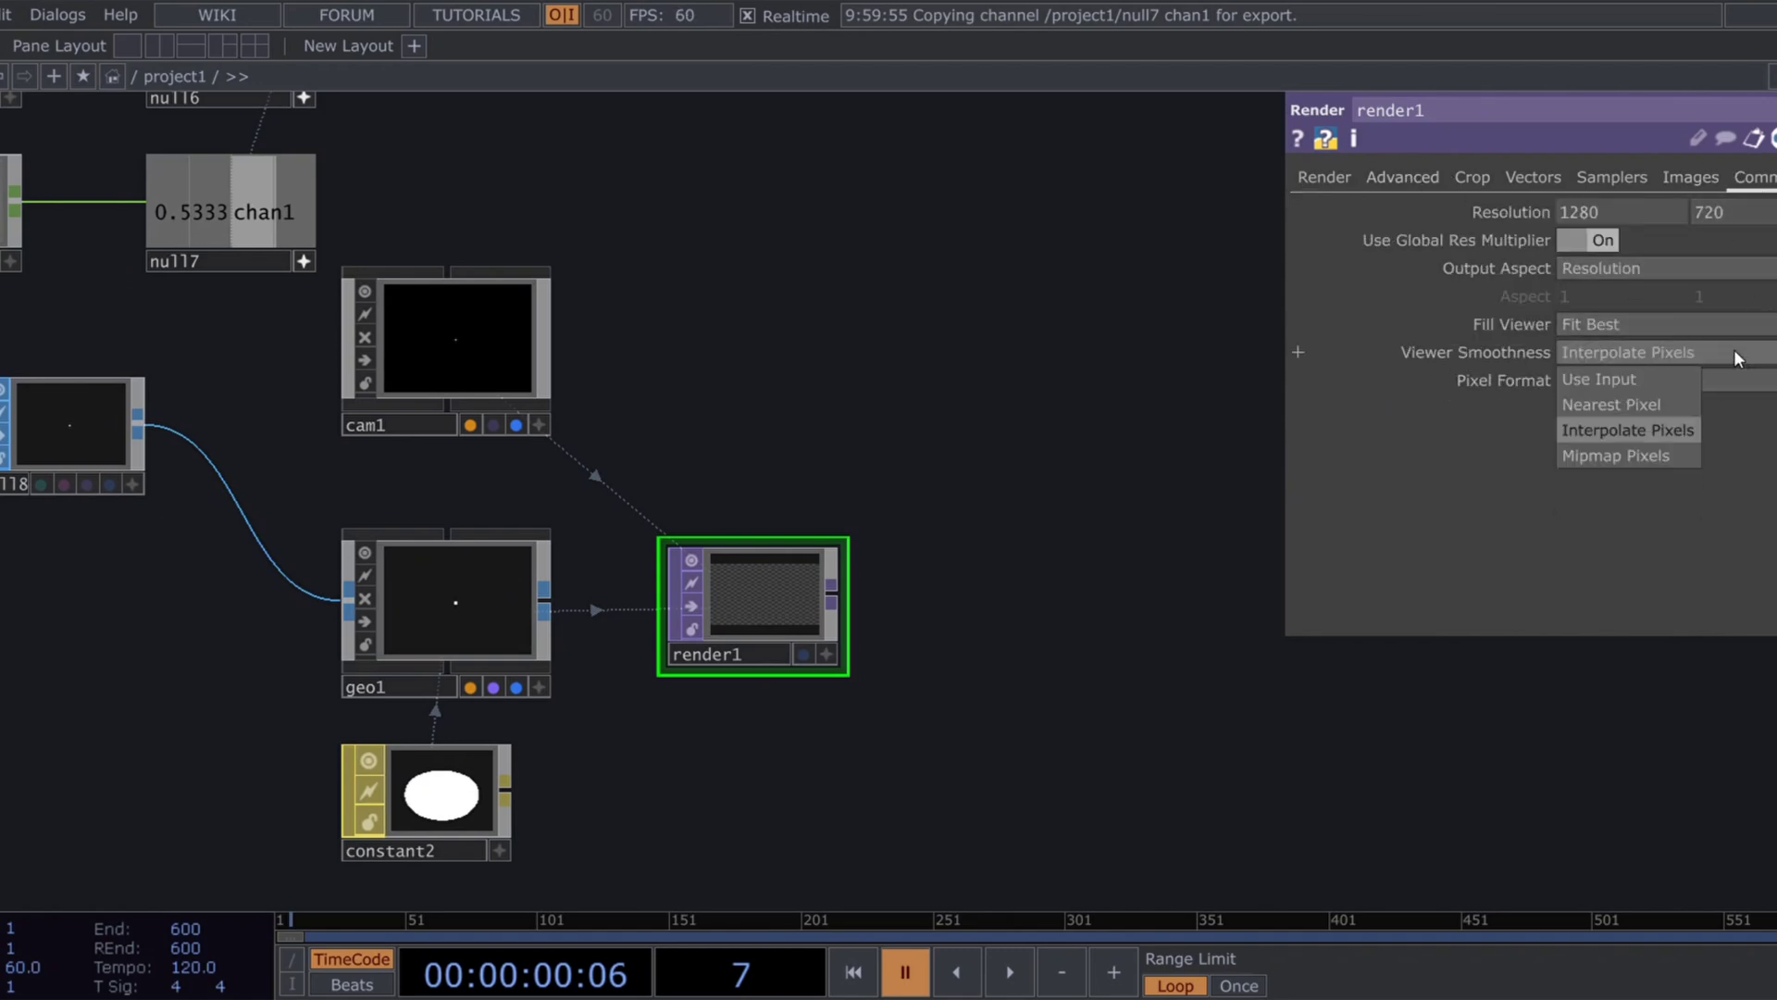
click(1623, 404)
click(1624, 380)
click(1595, 118)
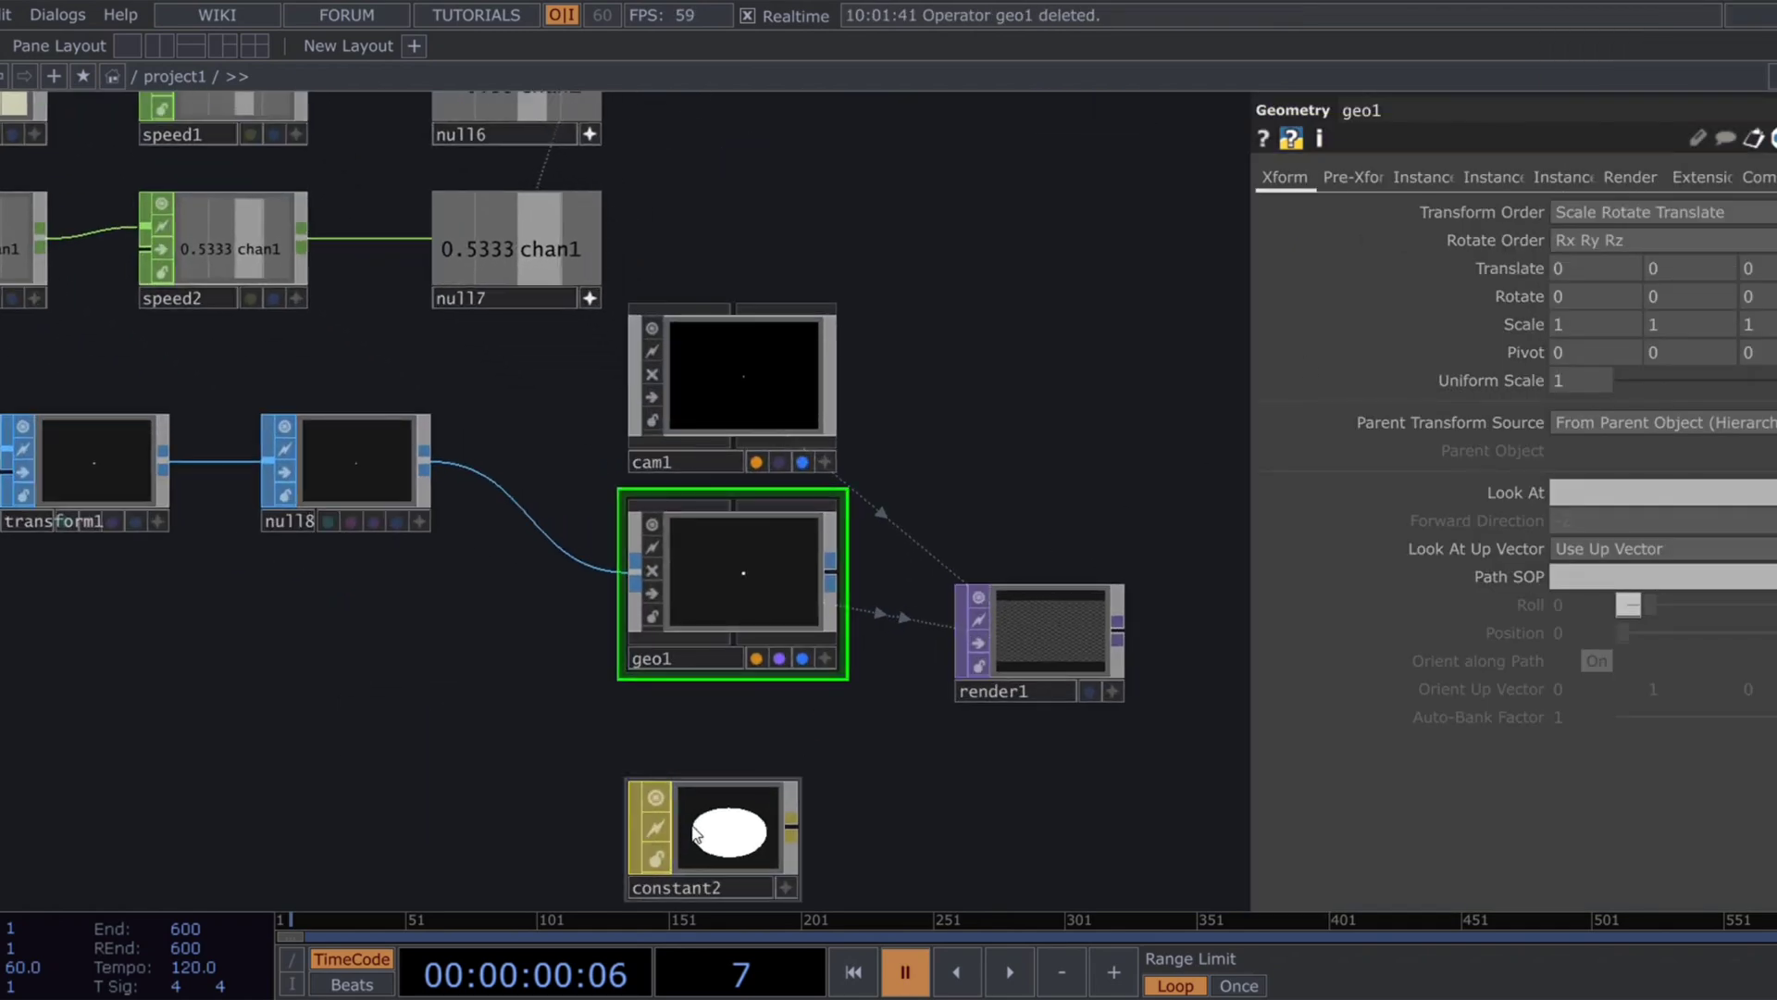
Step: Assign constant2 as geo1's material again and turn geo1's Instancing on
drag(709, 823, 723, 557)
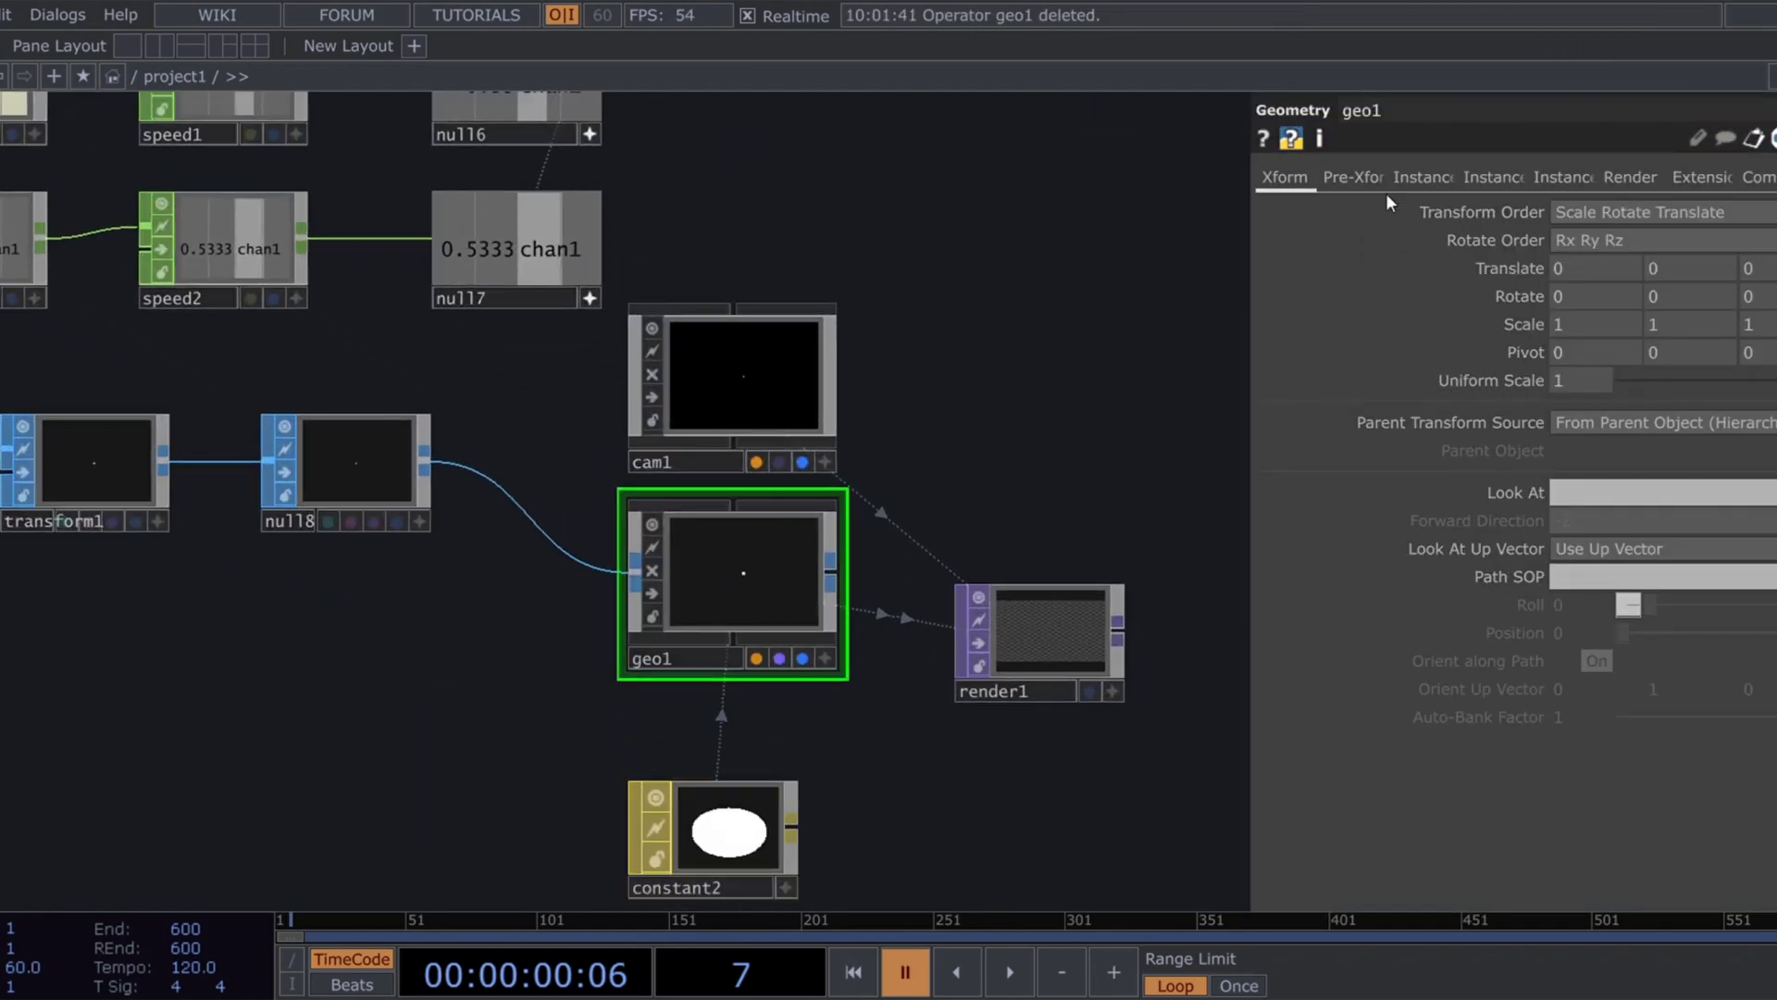
click(1426, 177)
click(1578, 212)
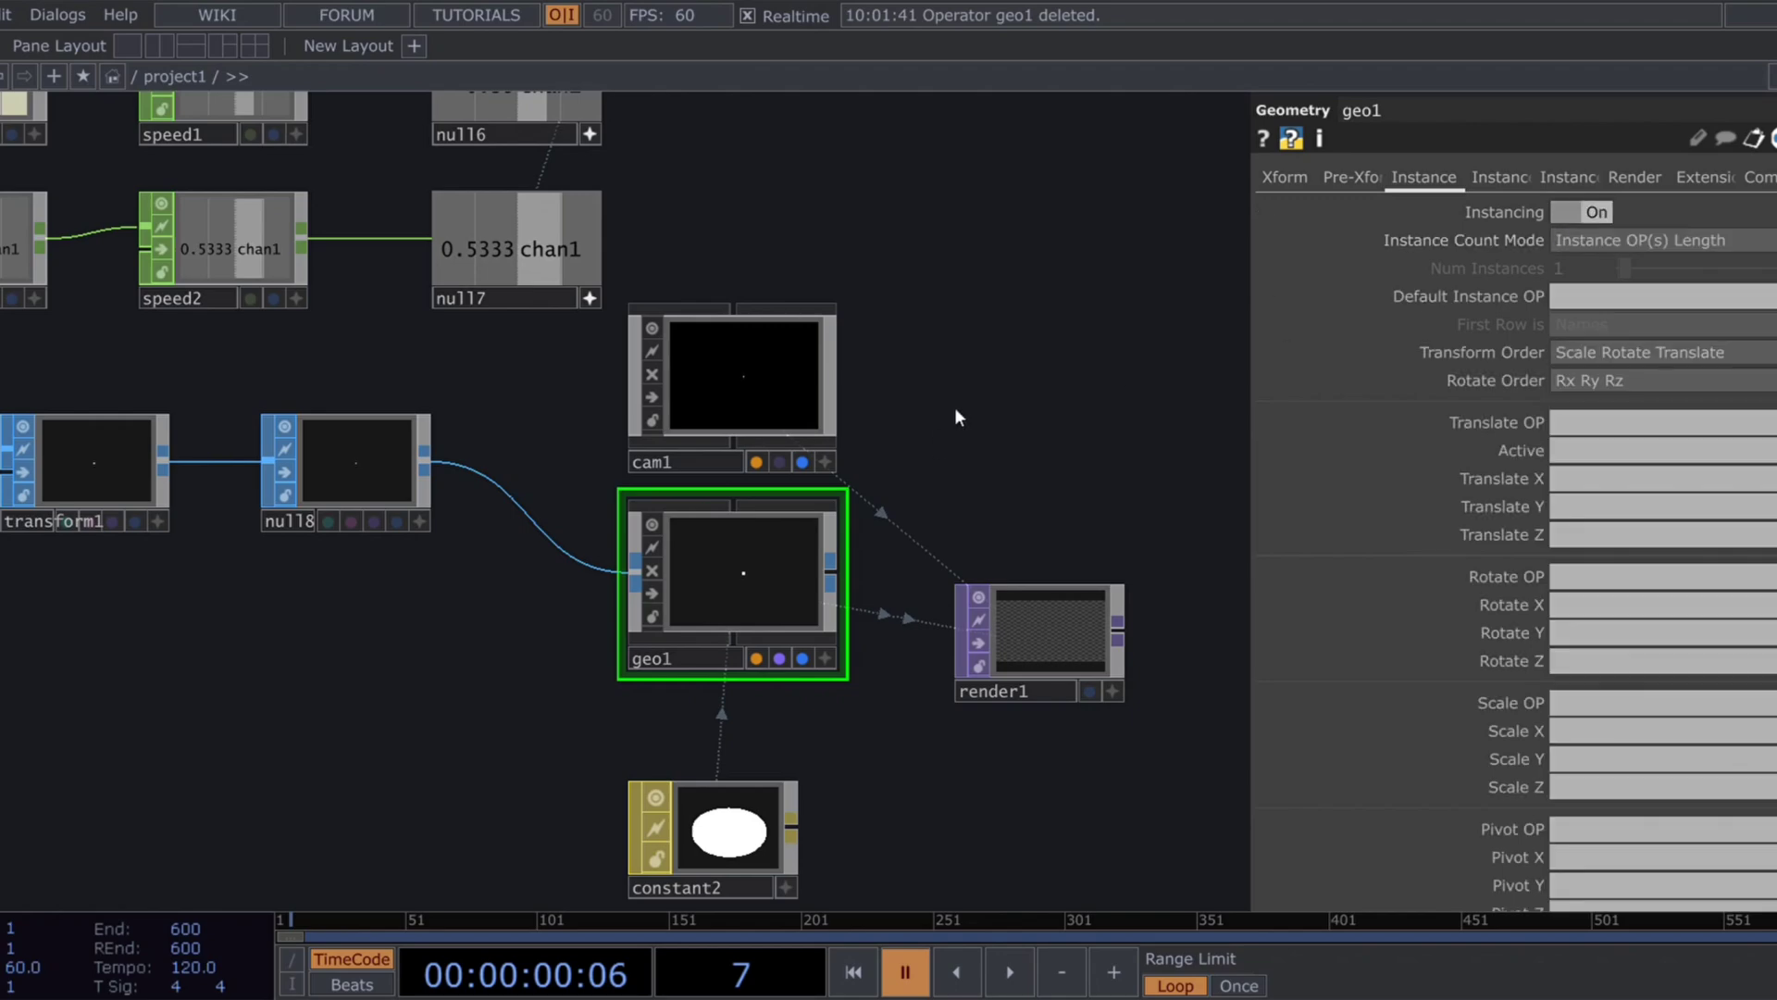
Step: Set geo1's Default Instance OP to instance, with Translate X as r and Translate Y as g
scroll(964, 451, down, 5)
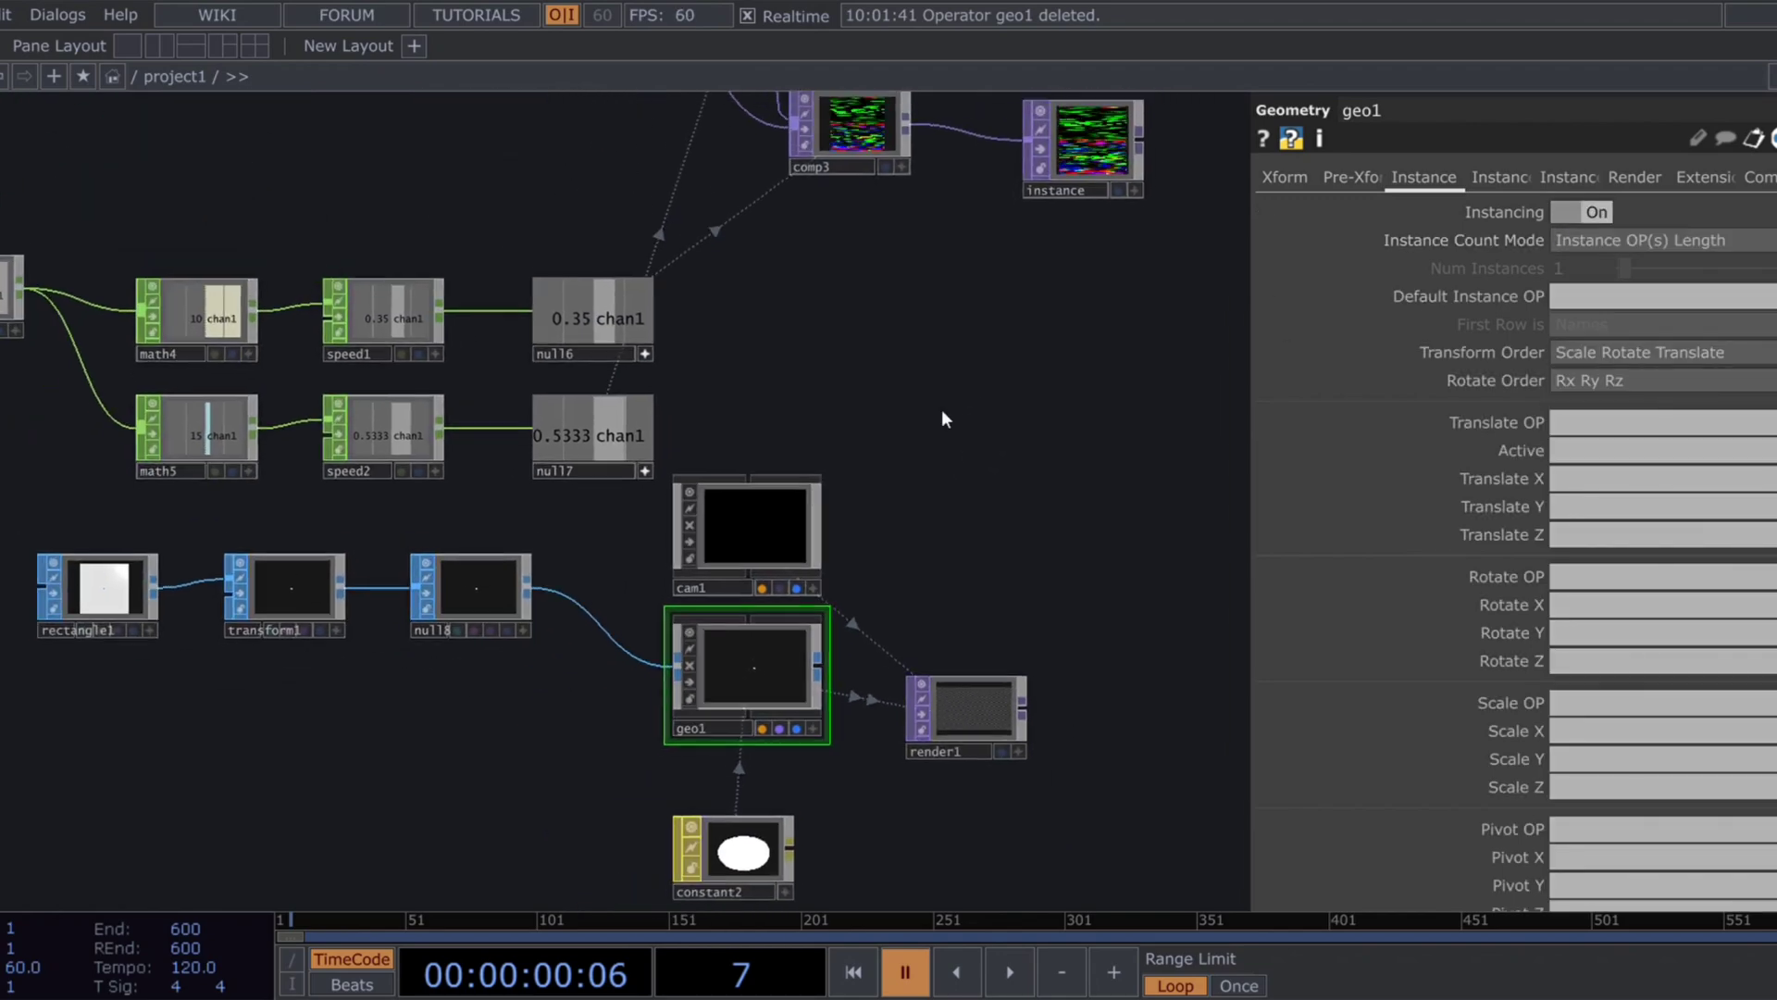
drag(1079, 203, 1627, 307)
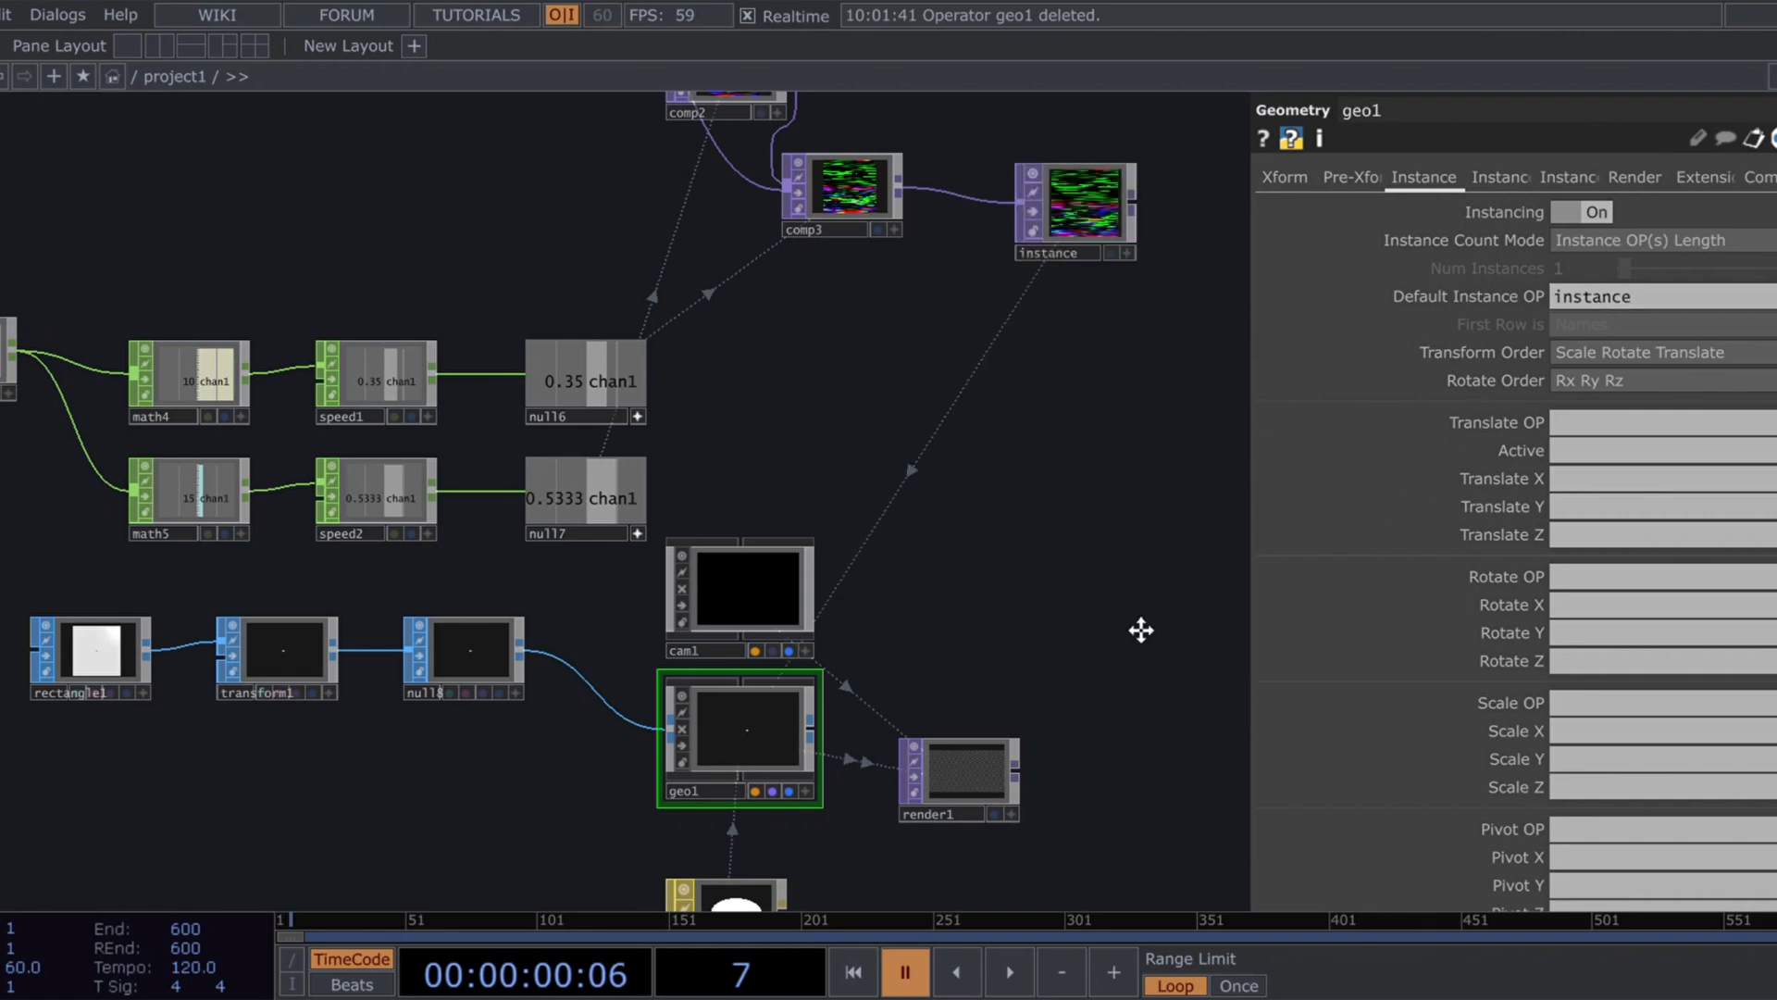
drag(1140, 630, 995, 527)
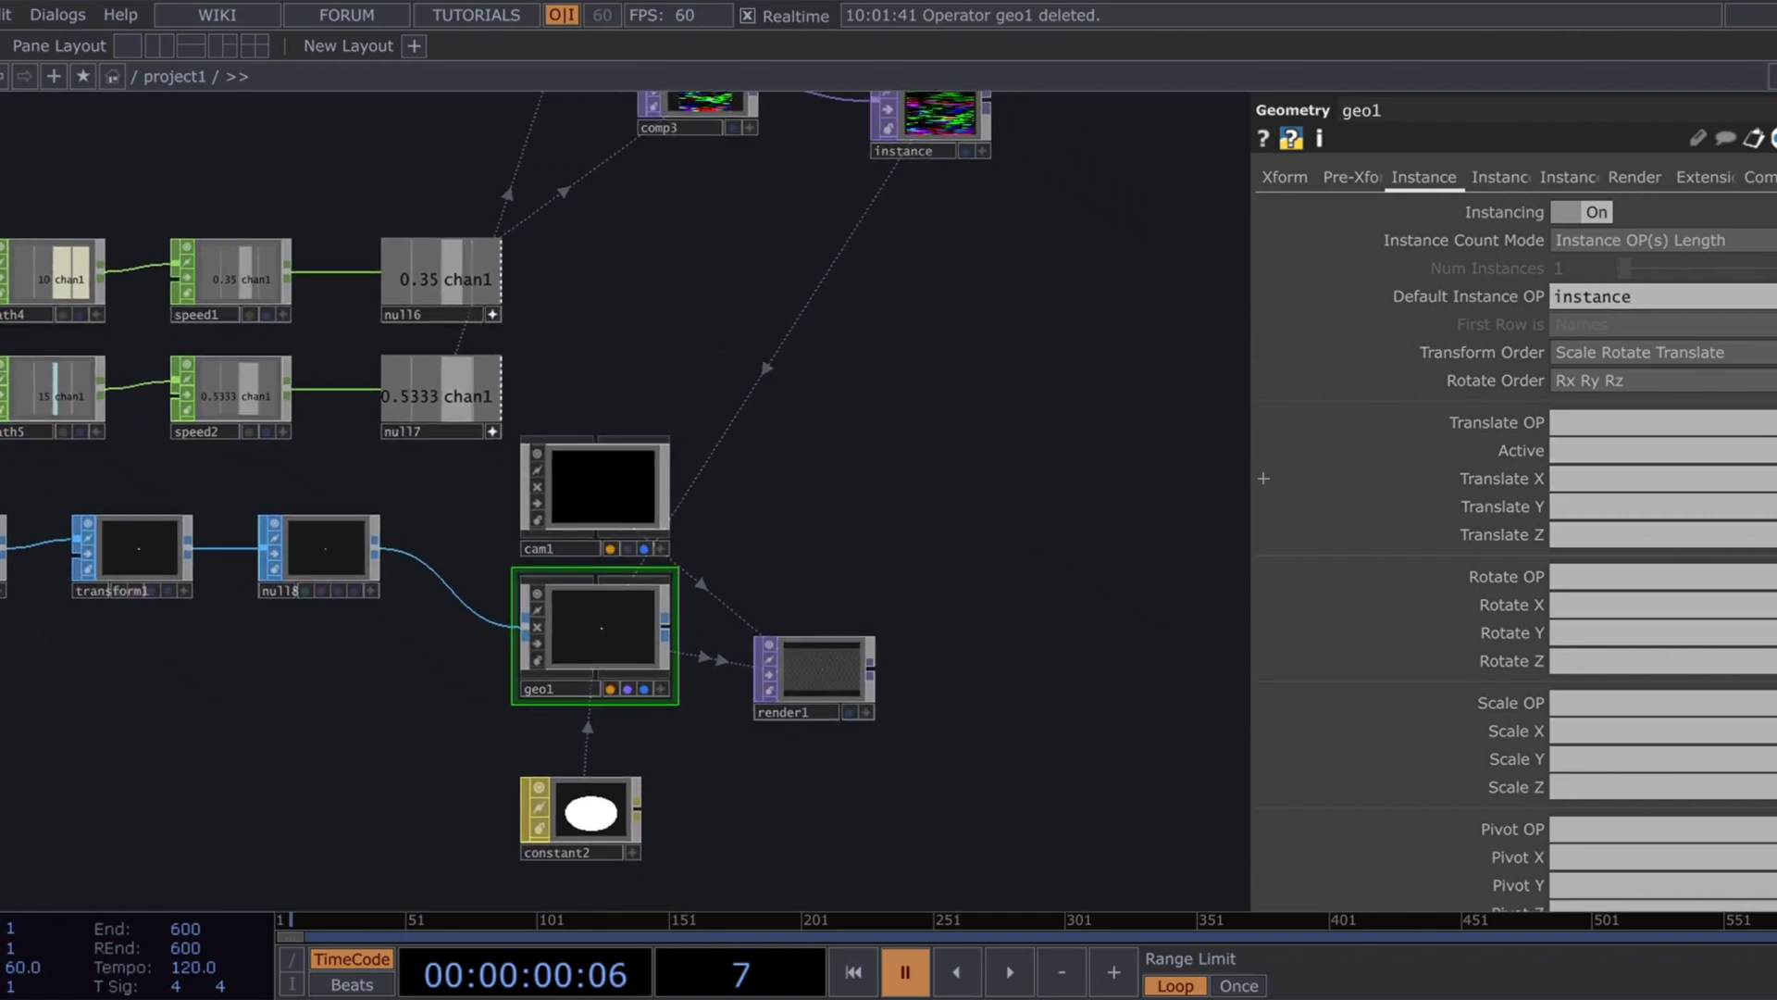
click(1664, 506)
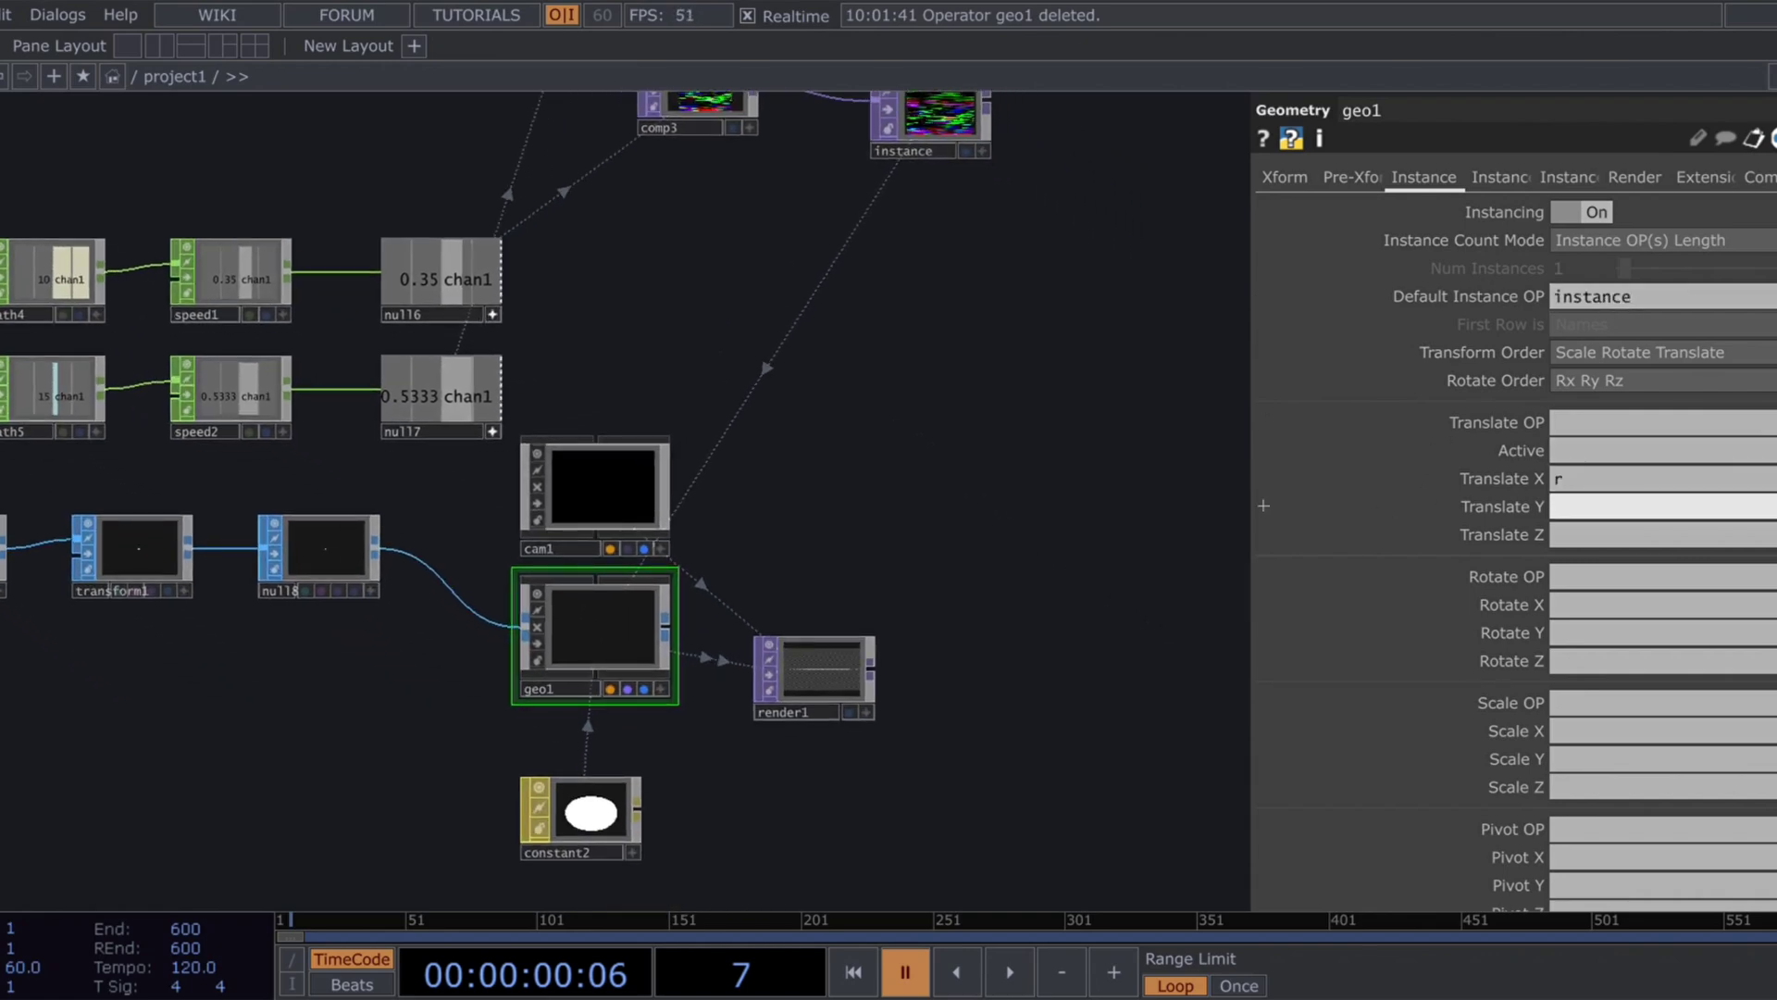
text(g)
key(Tab)
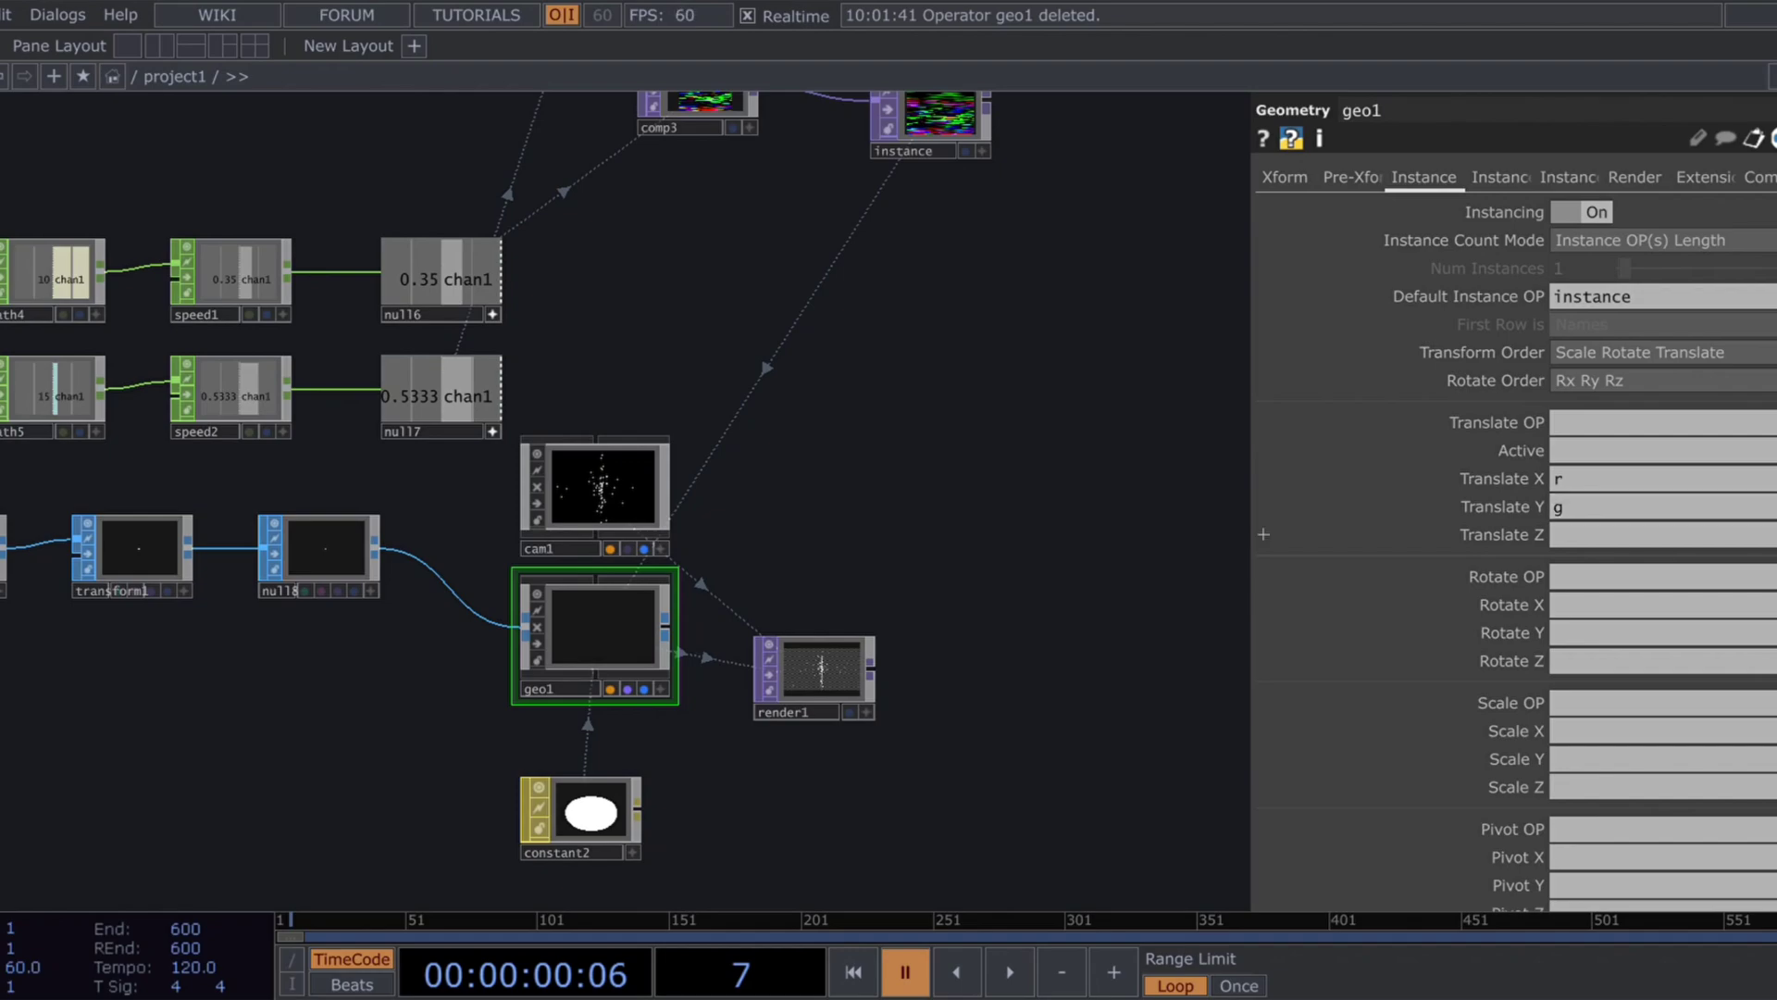
Step: Play the timeline briefly to examine the instanced particles in render1, and pause it
scroll(811, 690, up, 10)
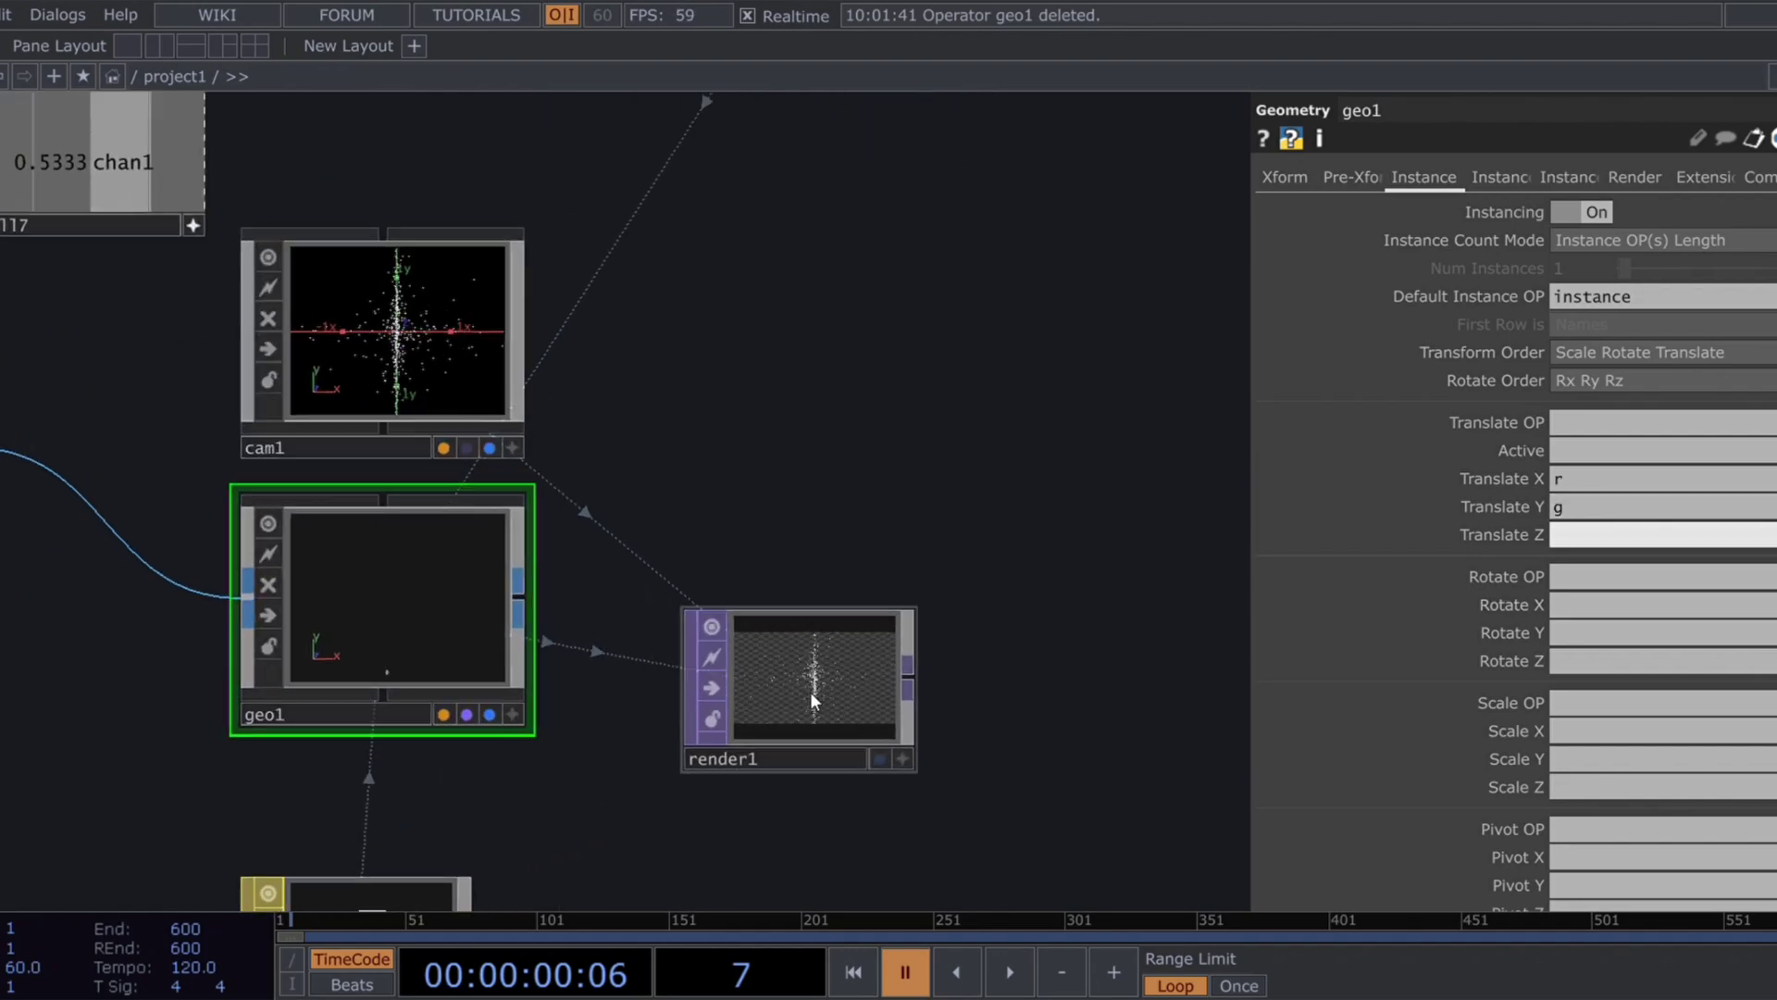
key(space)
scroll(799, 695, down, 8)
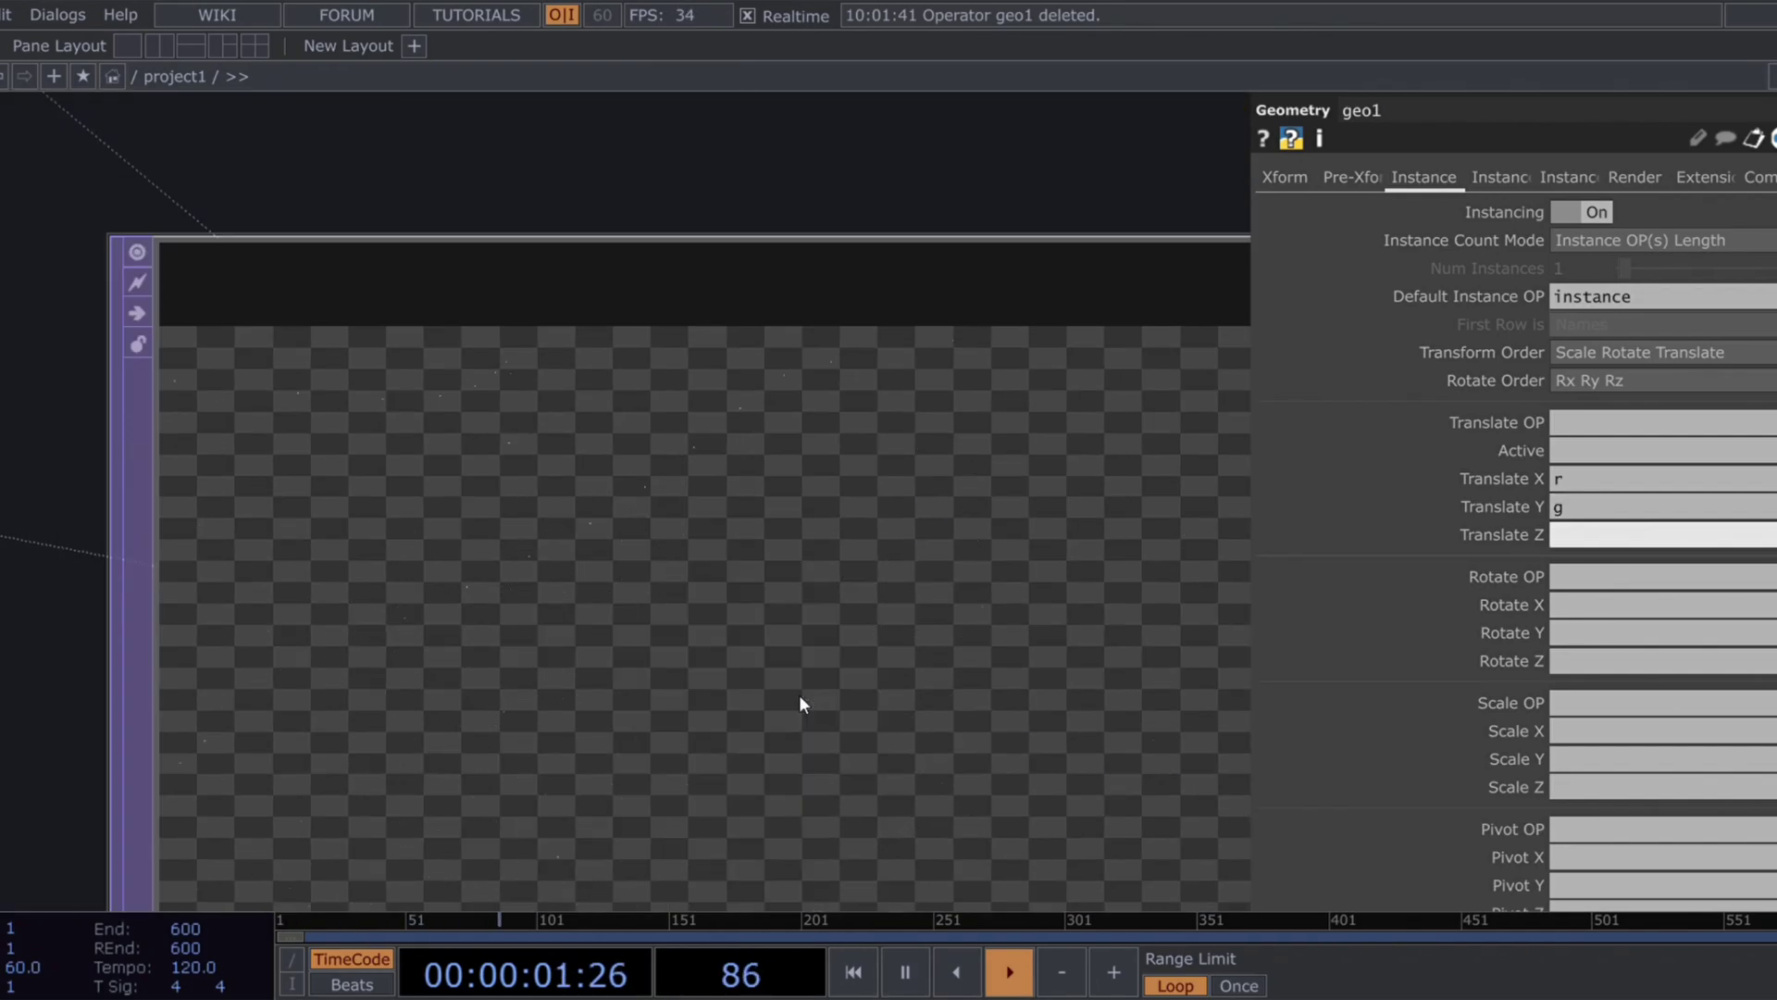
key(space)
Step: Set geo1's instance Translate Z to b and resume playback to examine render1 up close
scroll(956, 575, down, 3)
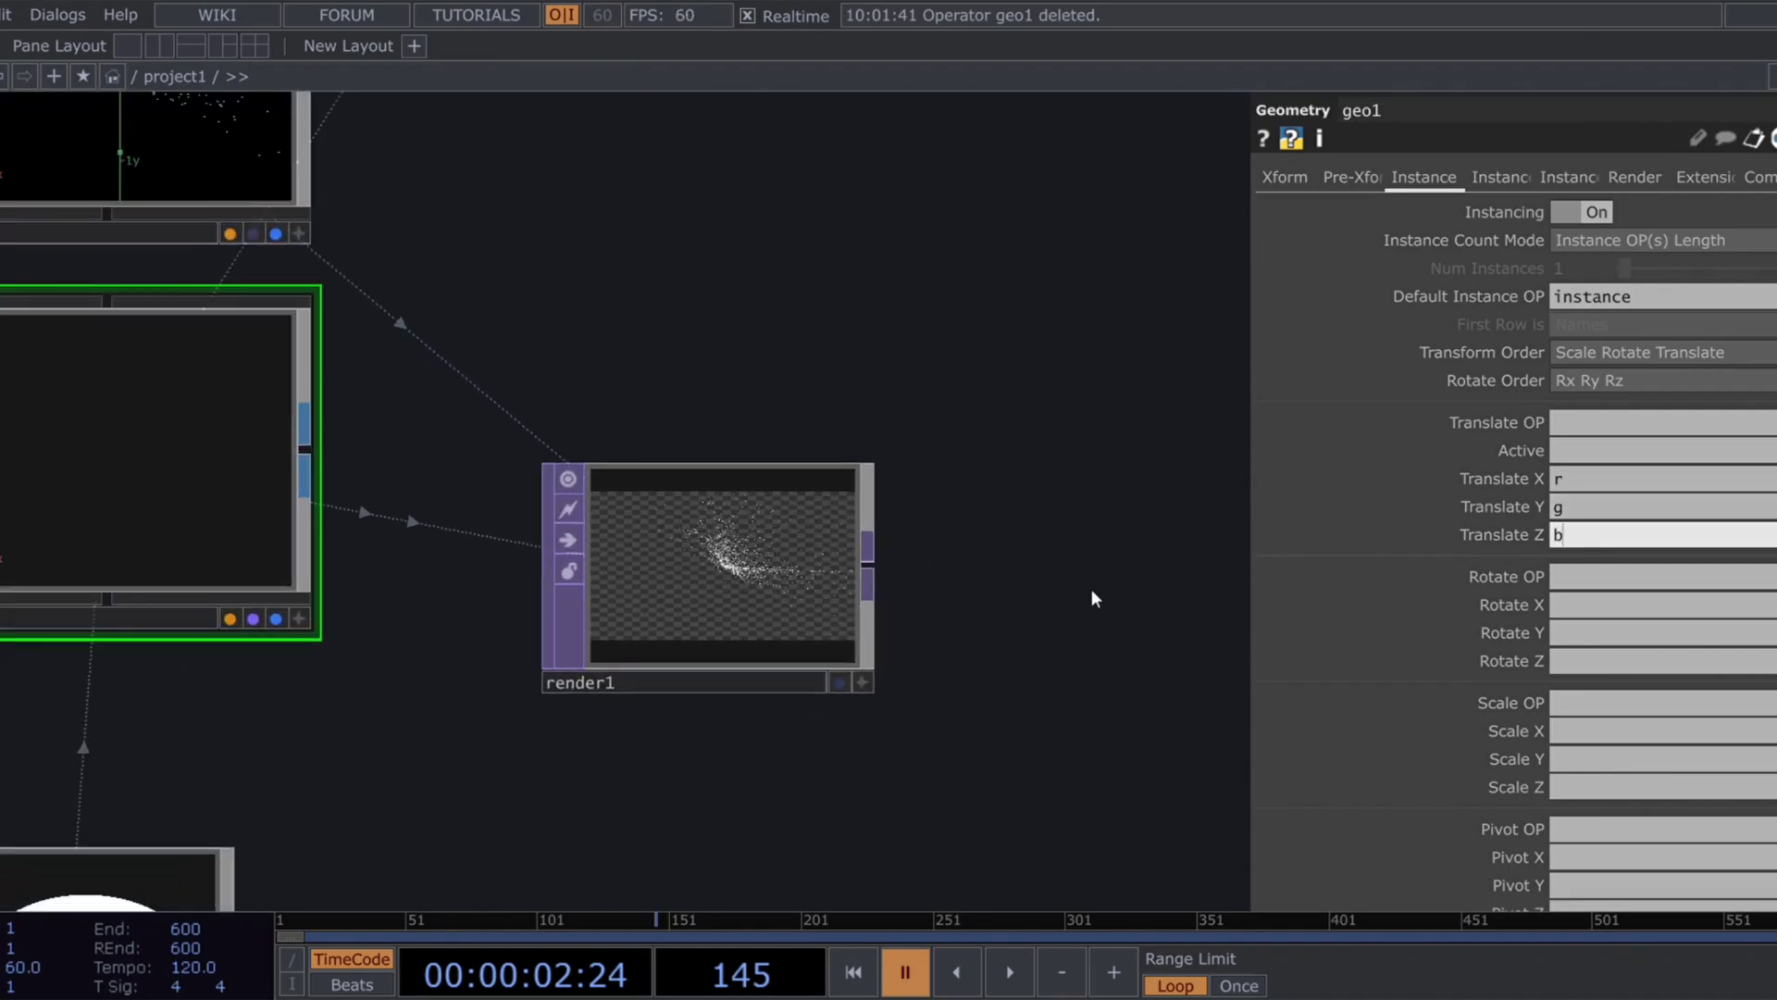
click(1091, 589)
scroll(759, 600, up, 8)
key(space)
scroll(500, 536, up, 5)
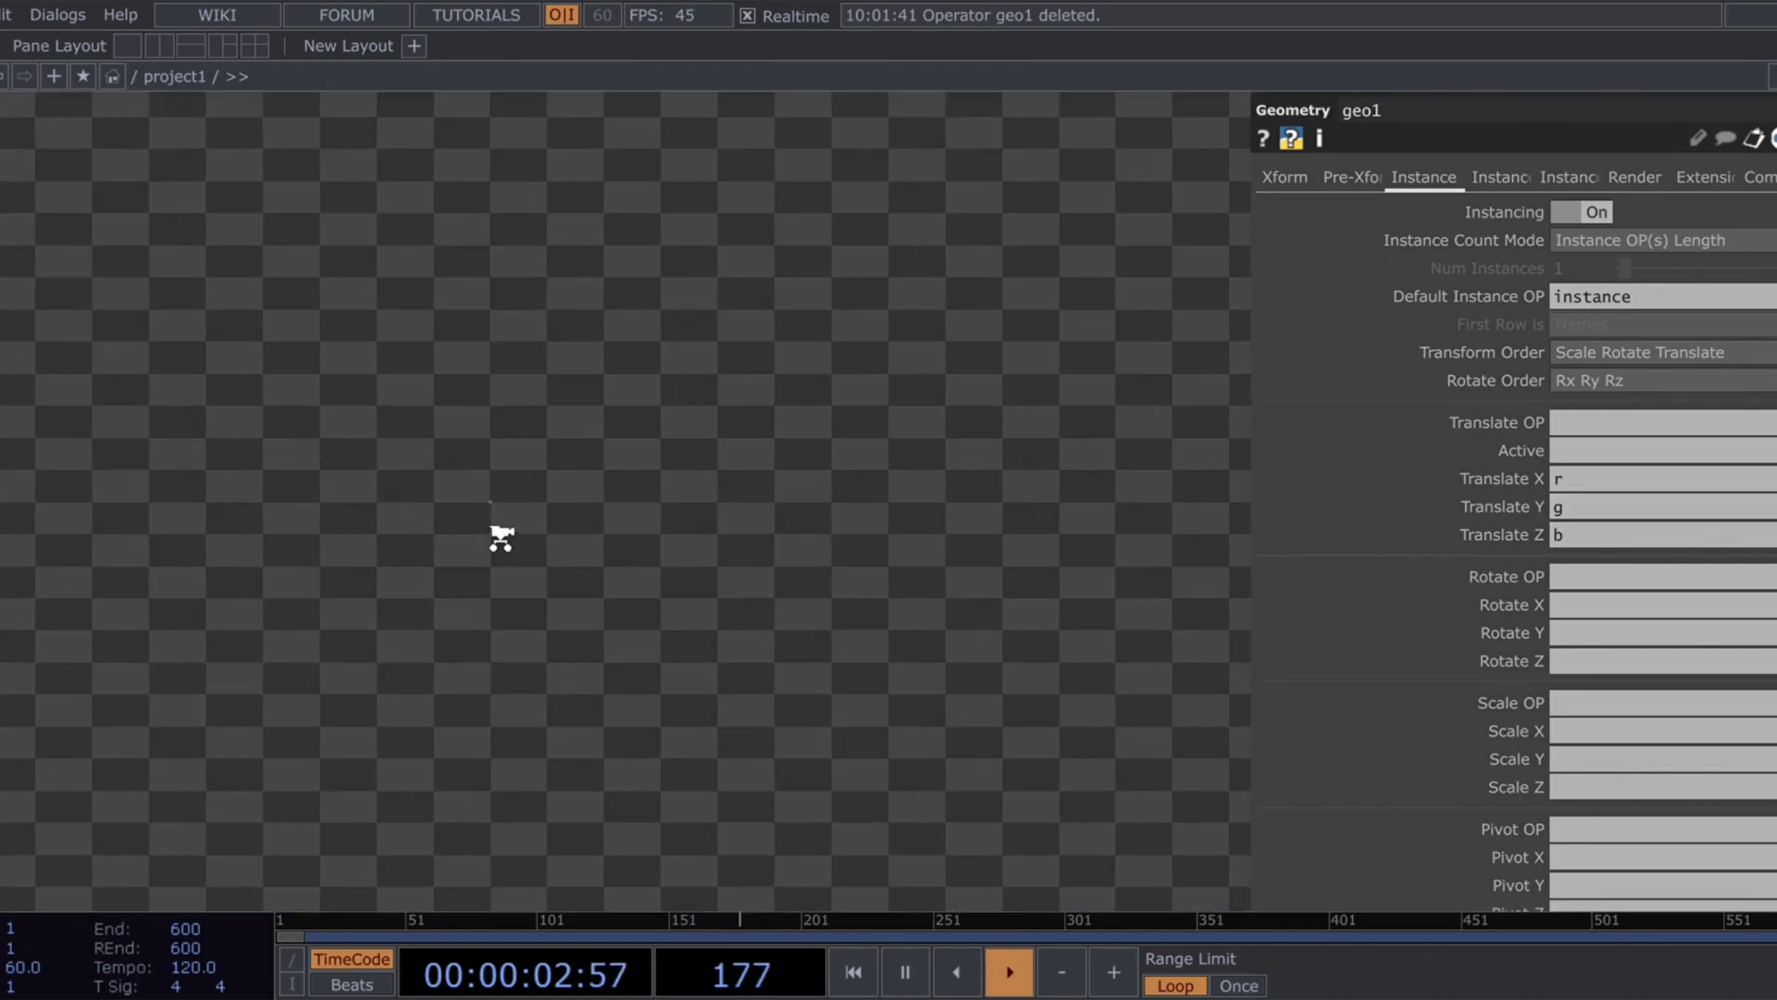
Step: Pause playback and add a Feedback, Level and Composite TOP chain after render1
scroll(490, 528, down, 10)
key(space)
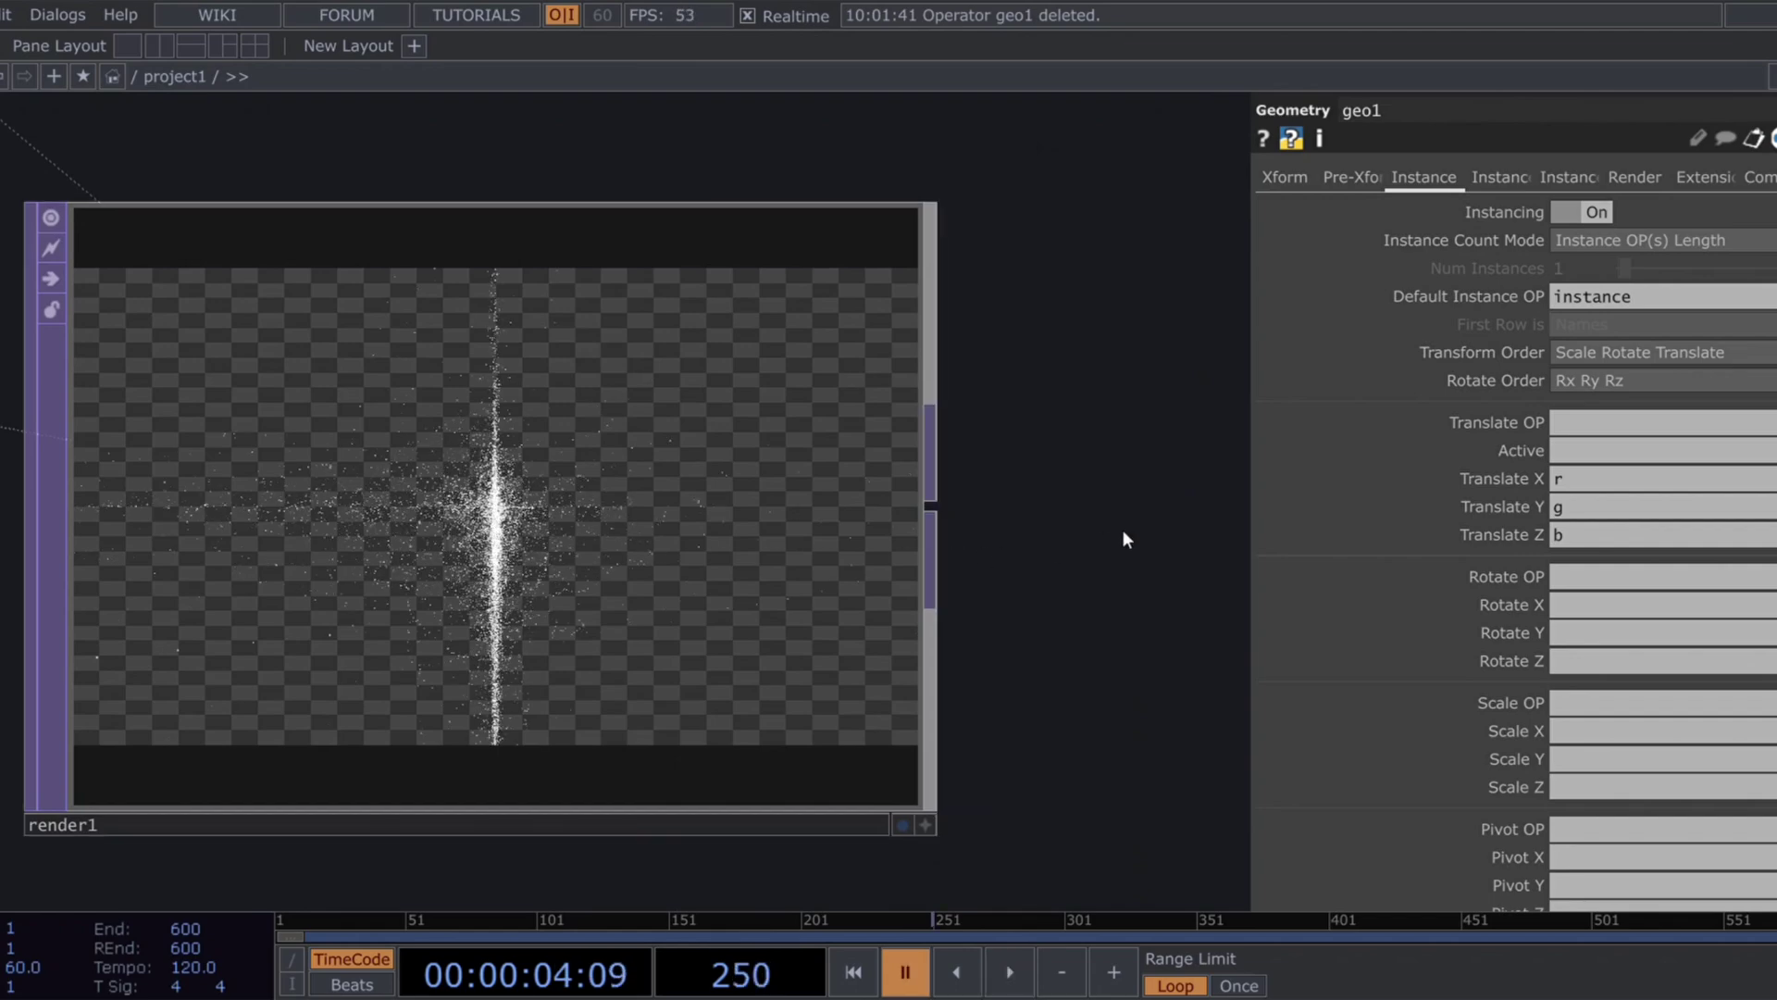
drag(1124, 530, 1072, 512)
scroll(1073, 511, down, 10)
drag(1177, 608, 533, 696)
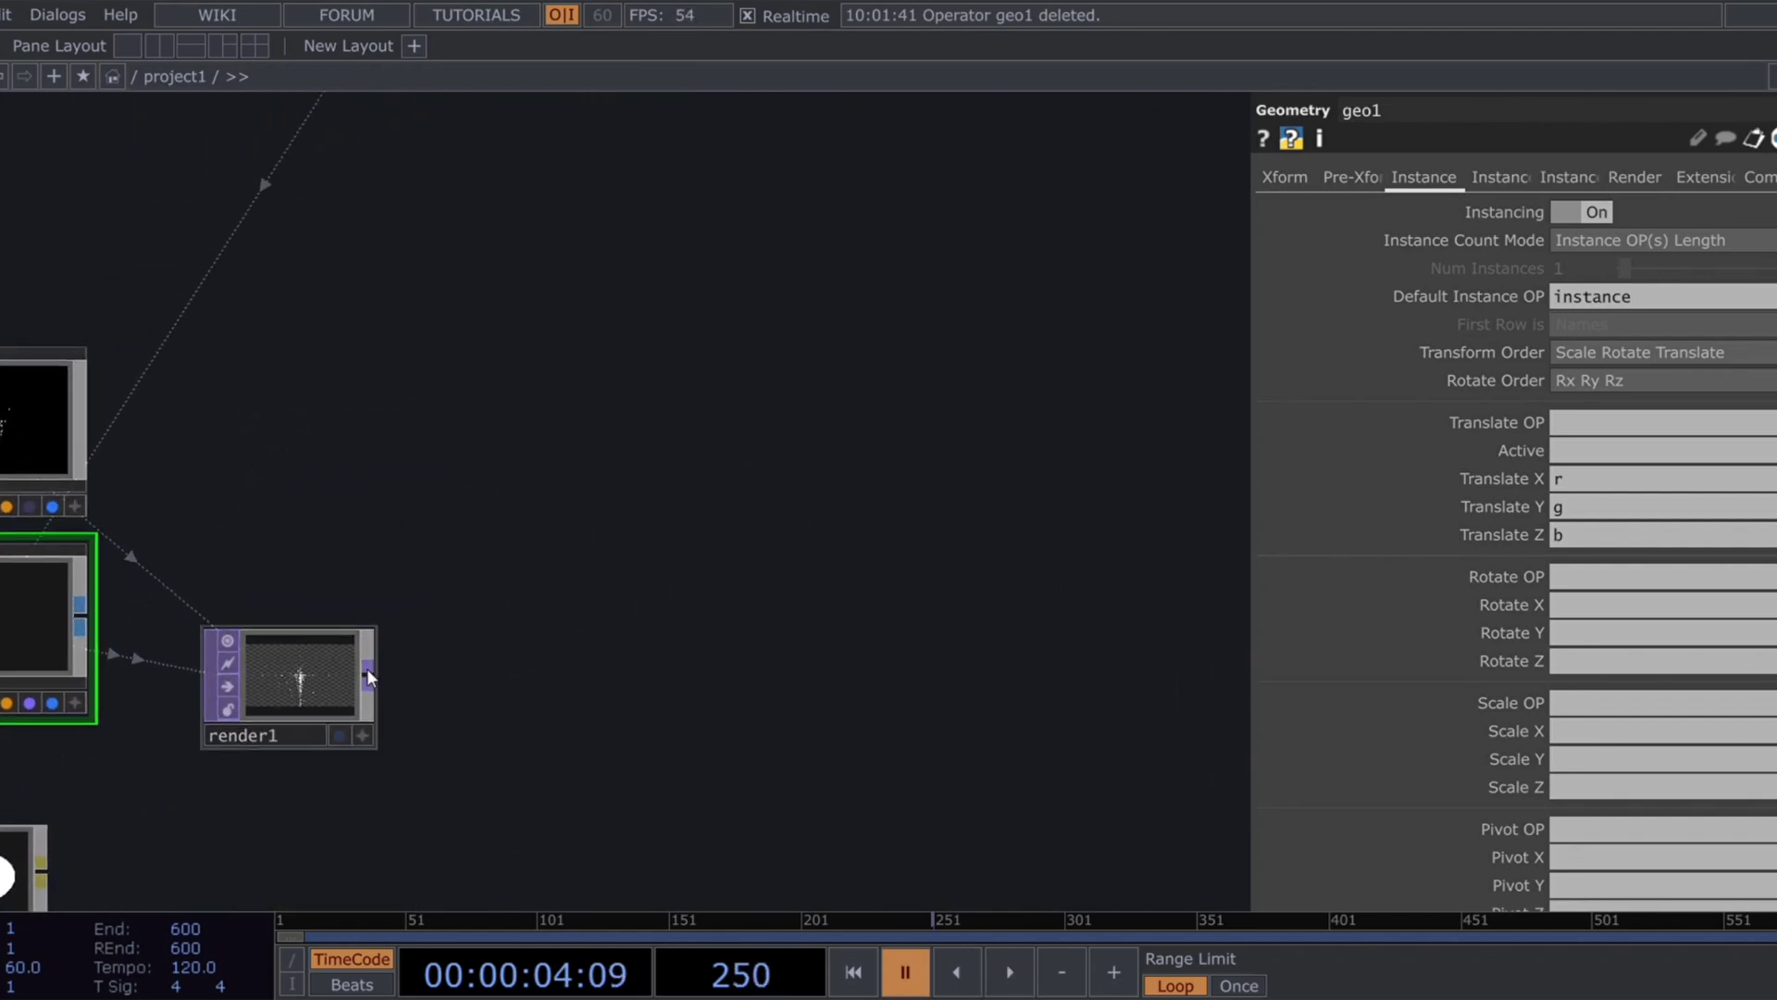
right_click(368, 678)
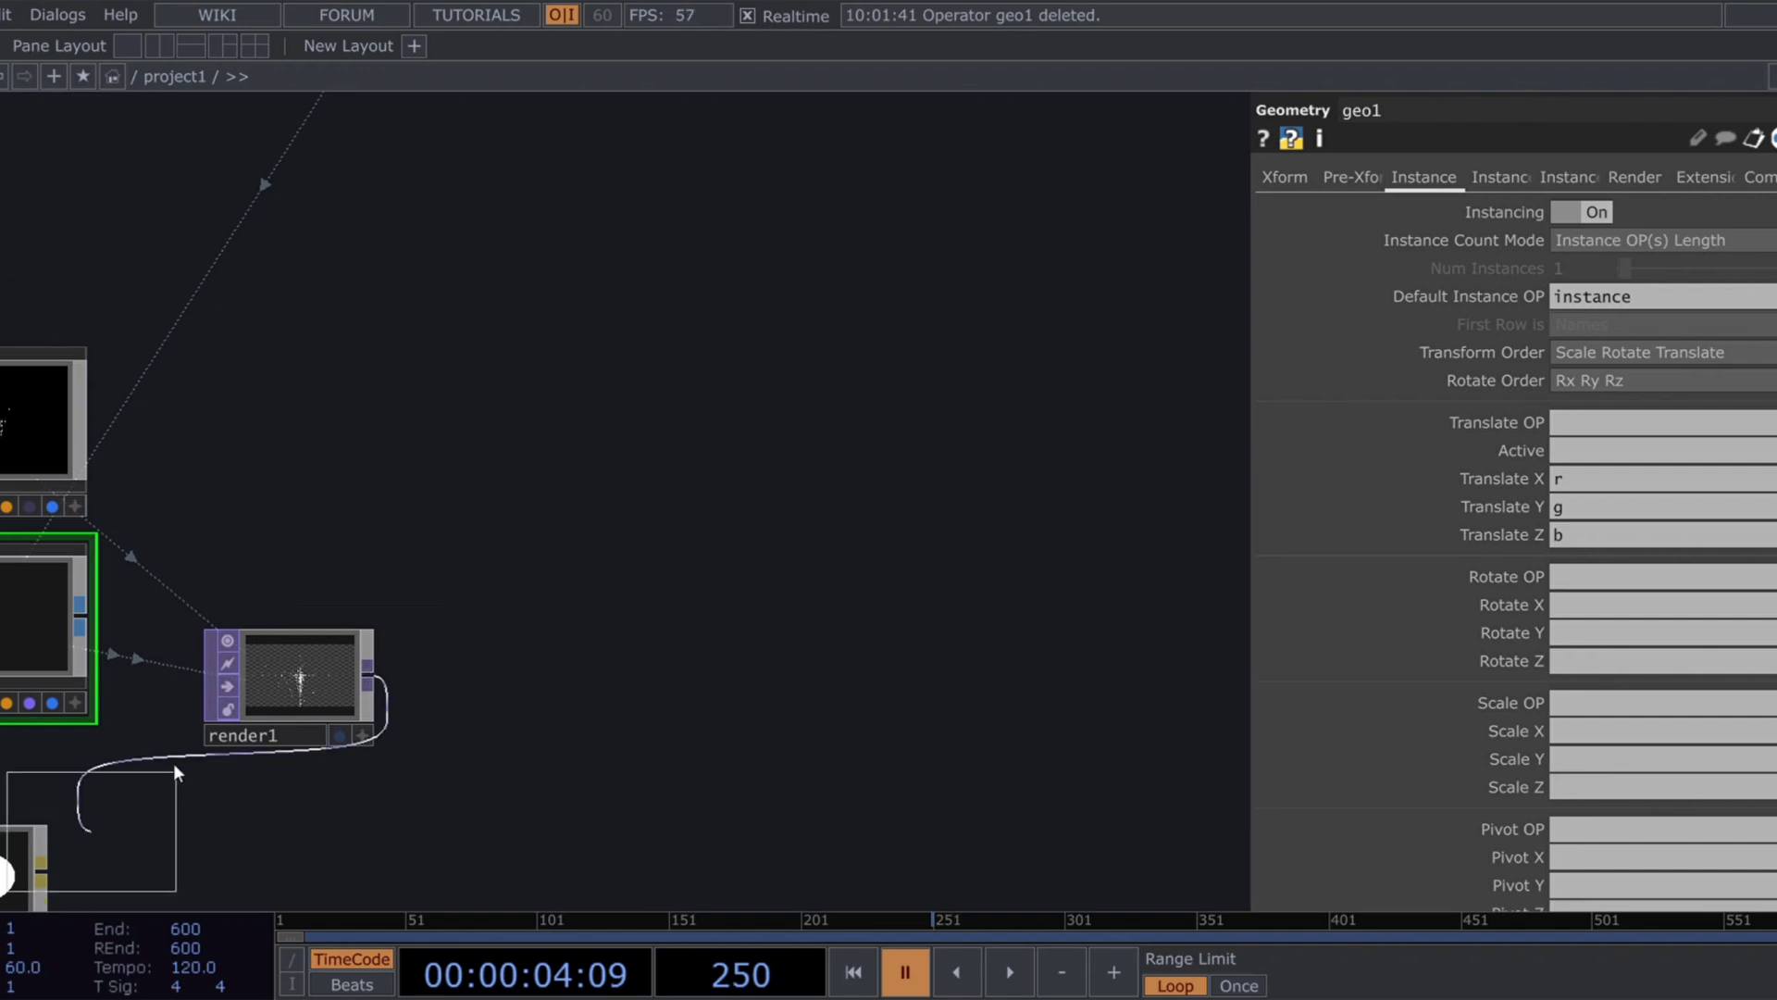
click(519, 459)
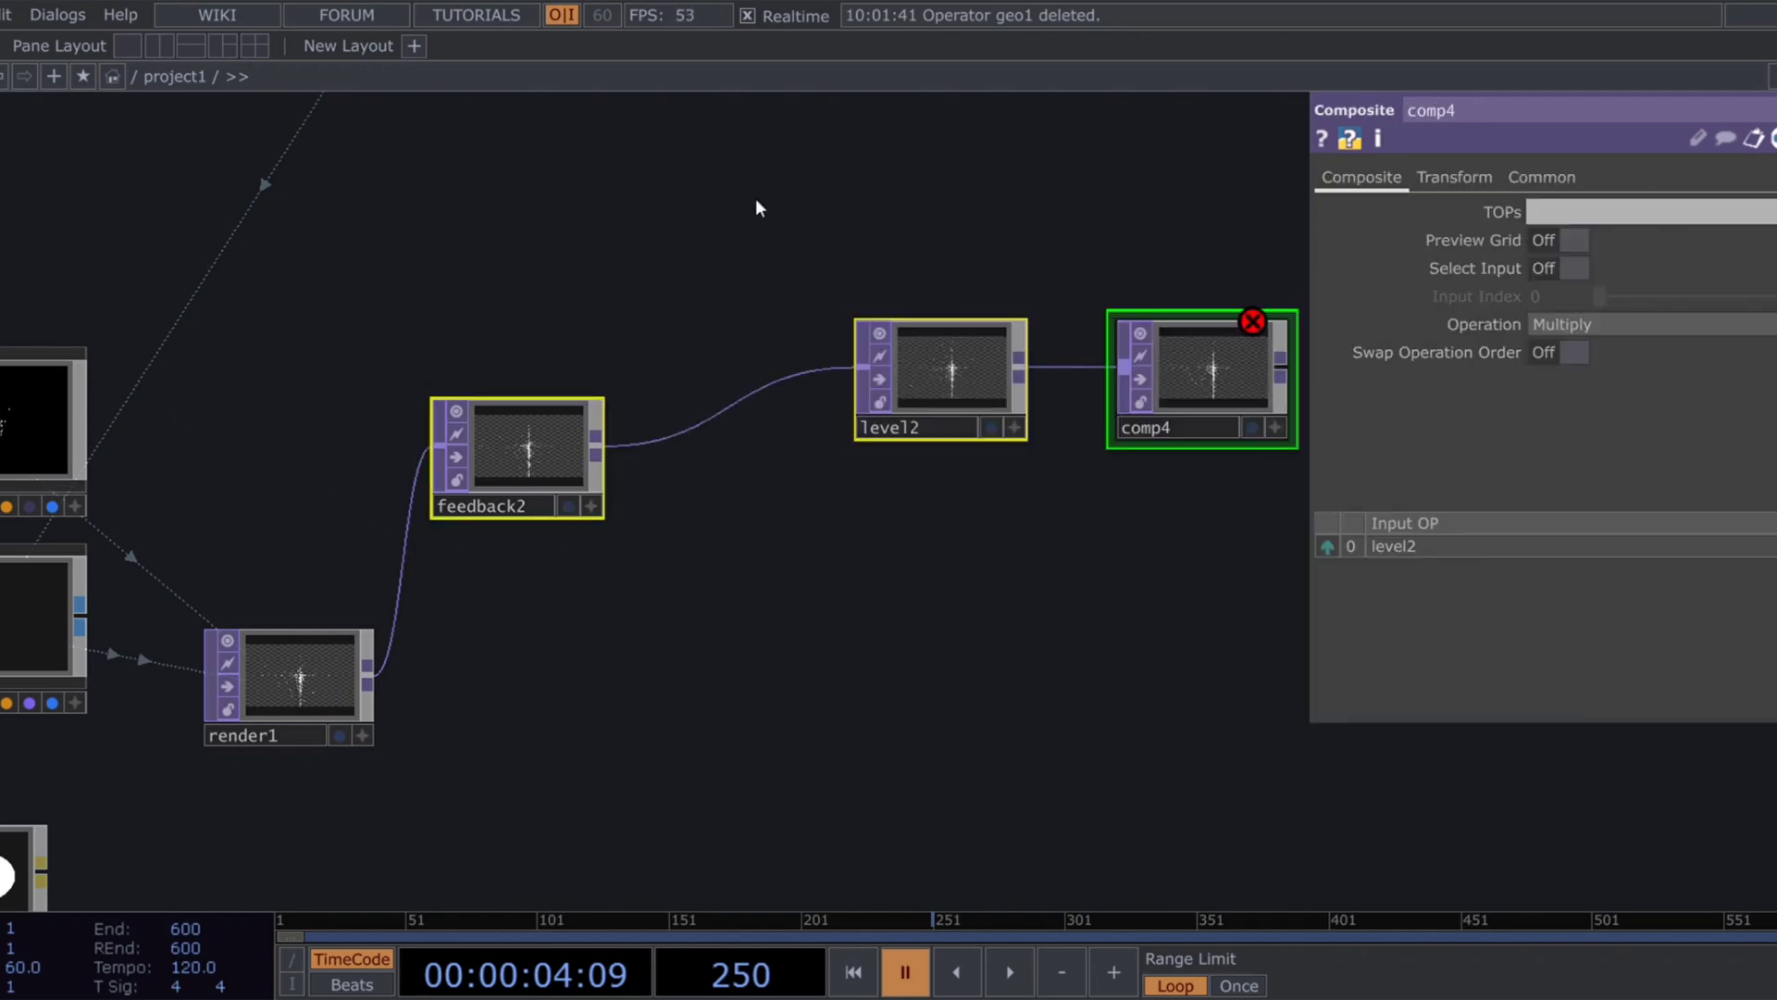
click(1038, 495)
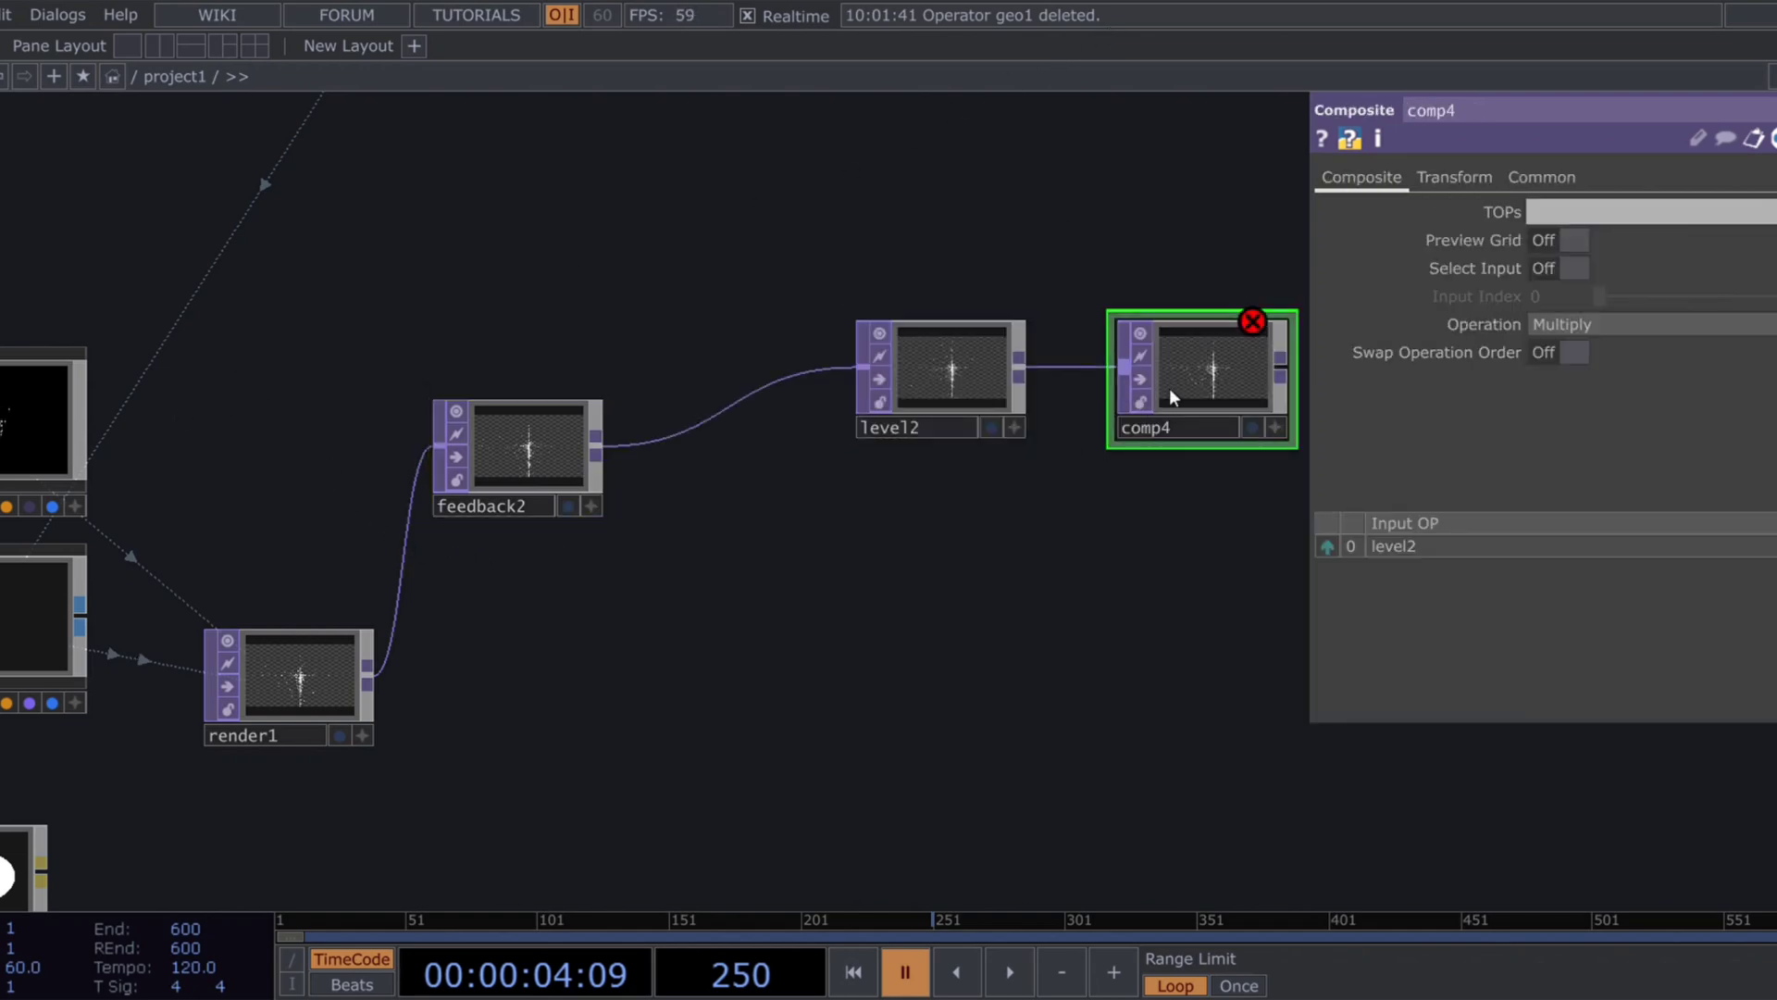
Step: Wire feedback2 into comp4's second input and set comp4's Operation to Add
drag(1169, 388, 1138, 499)
drag(594, 461, 1108, 502)
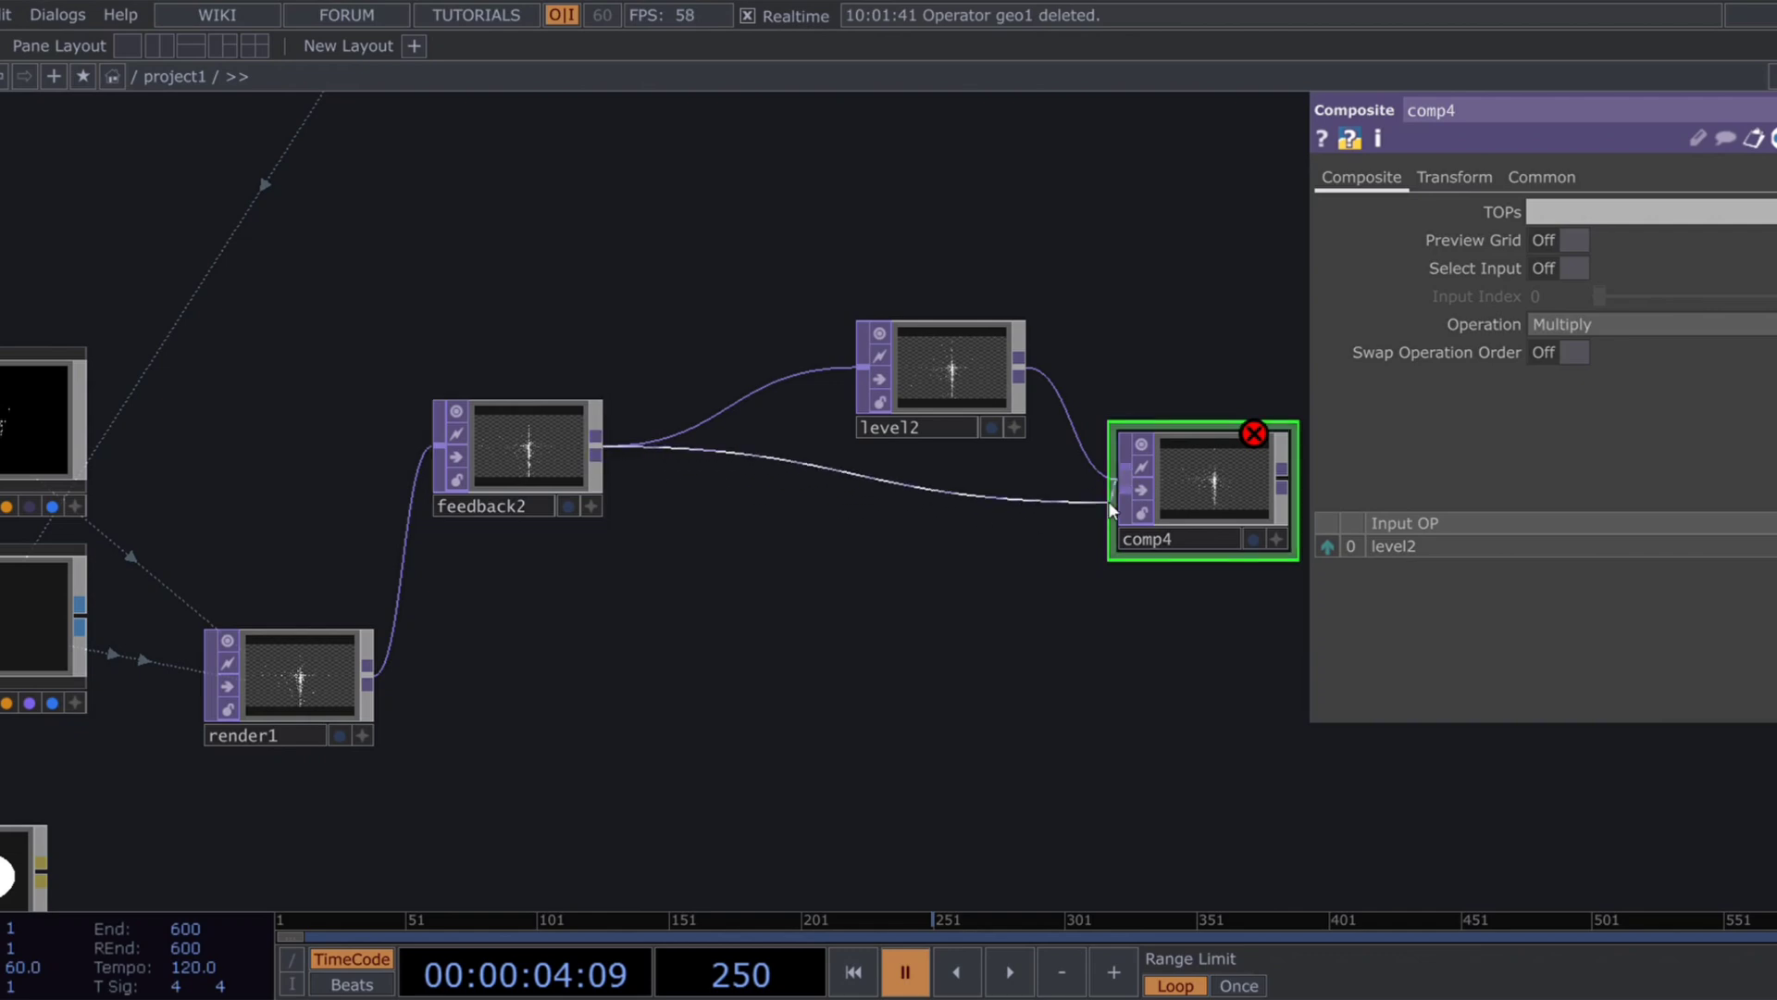
drag(861, 632, 570, 639)
drag(990, 486, 1115, 538)
click(1612, 326)
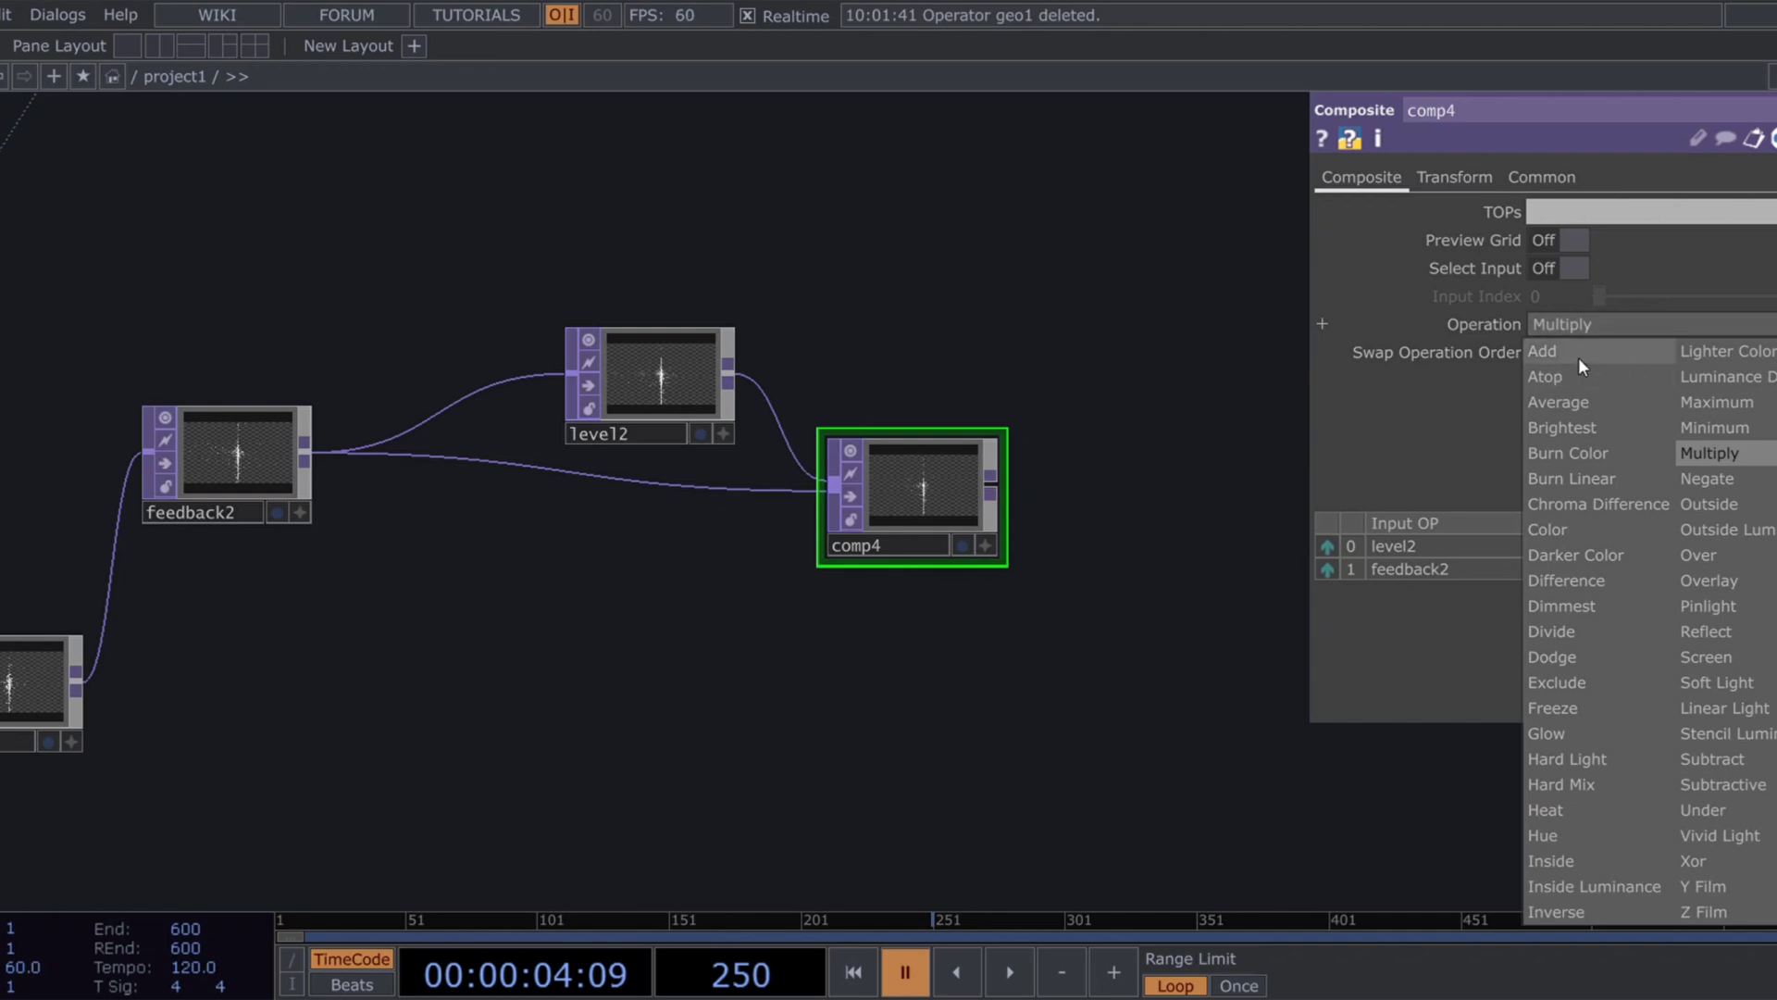
click(1572, 343)
Step: Make comp4 the target of feedback2 and replace comp4's second input with render1
drag(925, 505, 242, 468)
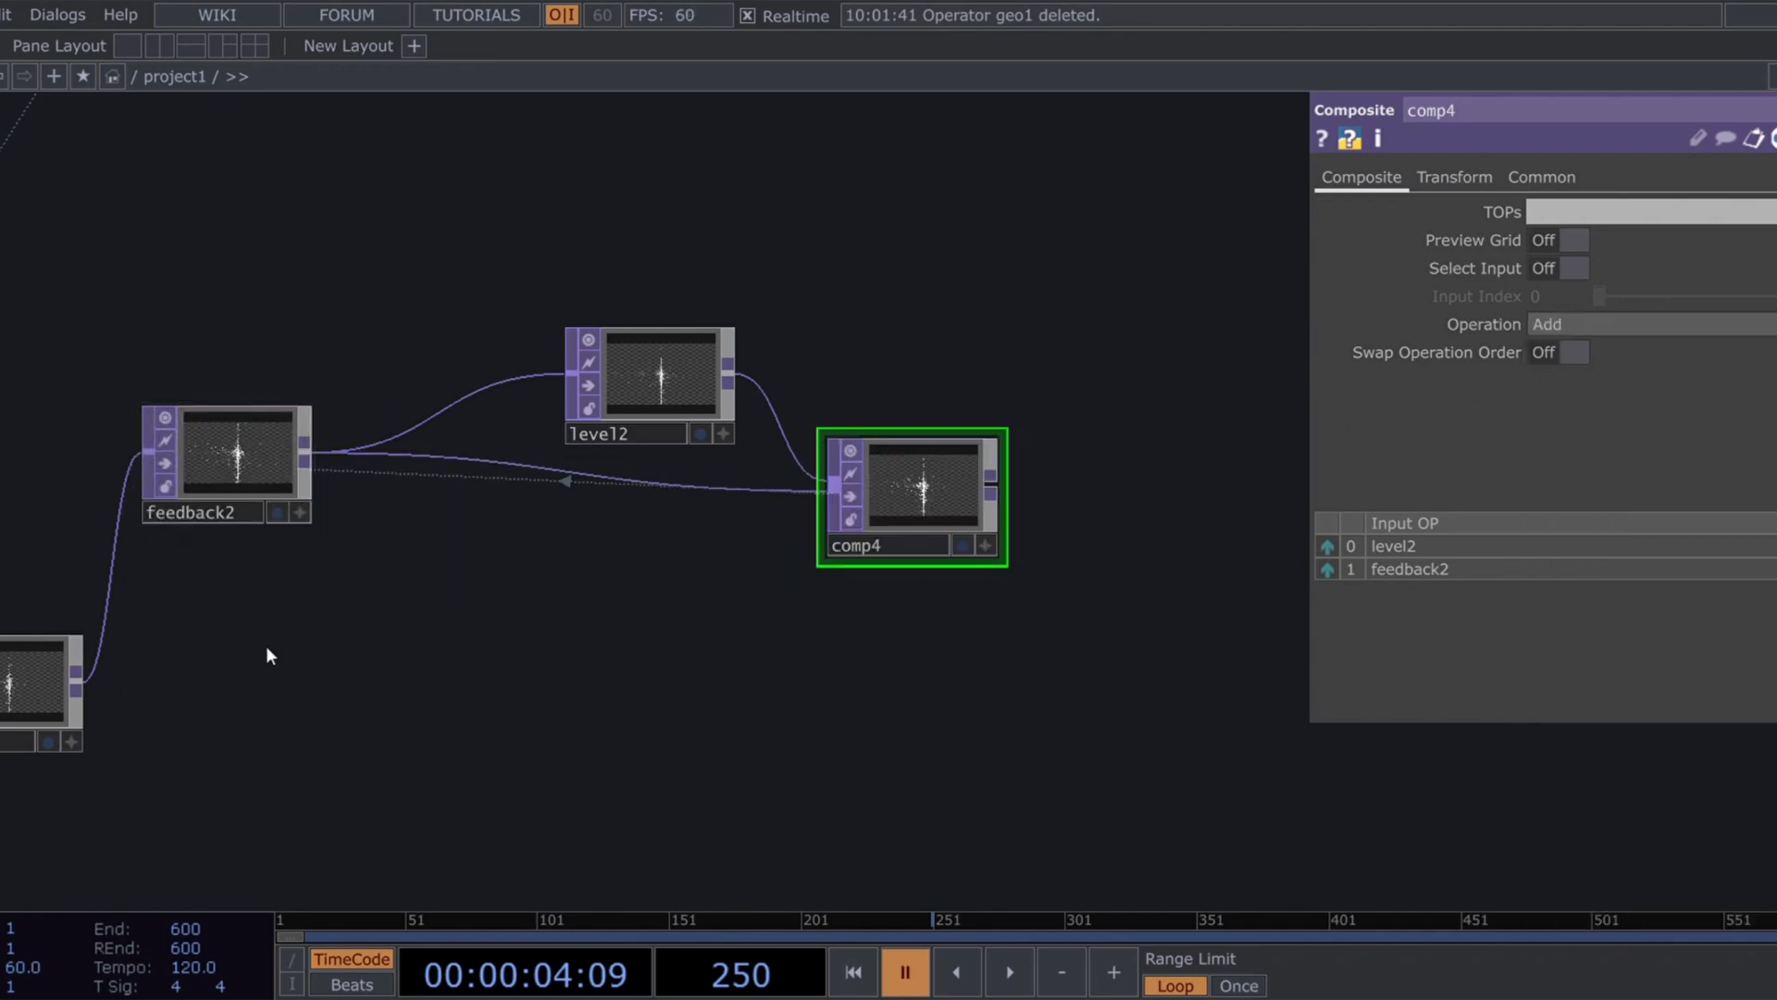
drag(77, 689, 707, 483)
Step: Play the timeline briefly to examine the feedback trails in comp4, and pause it
scroll(926, 523, up, 8)
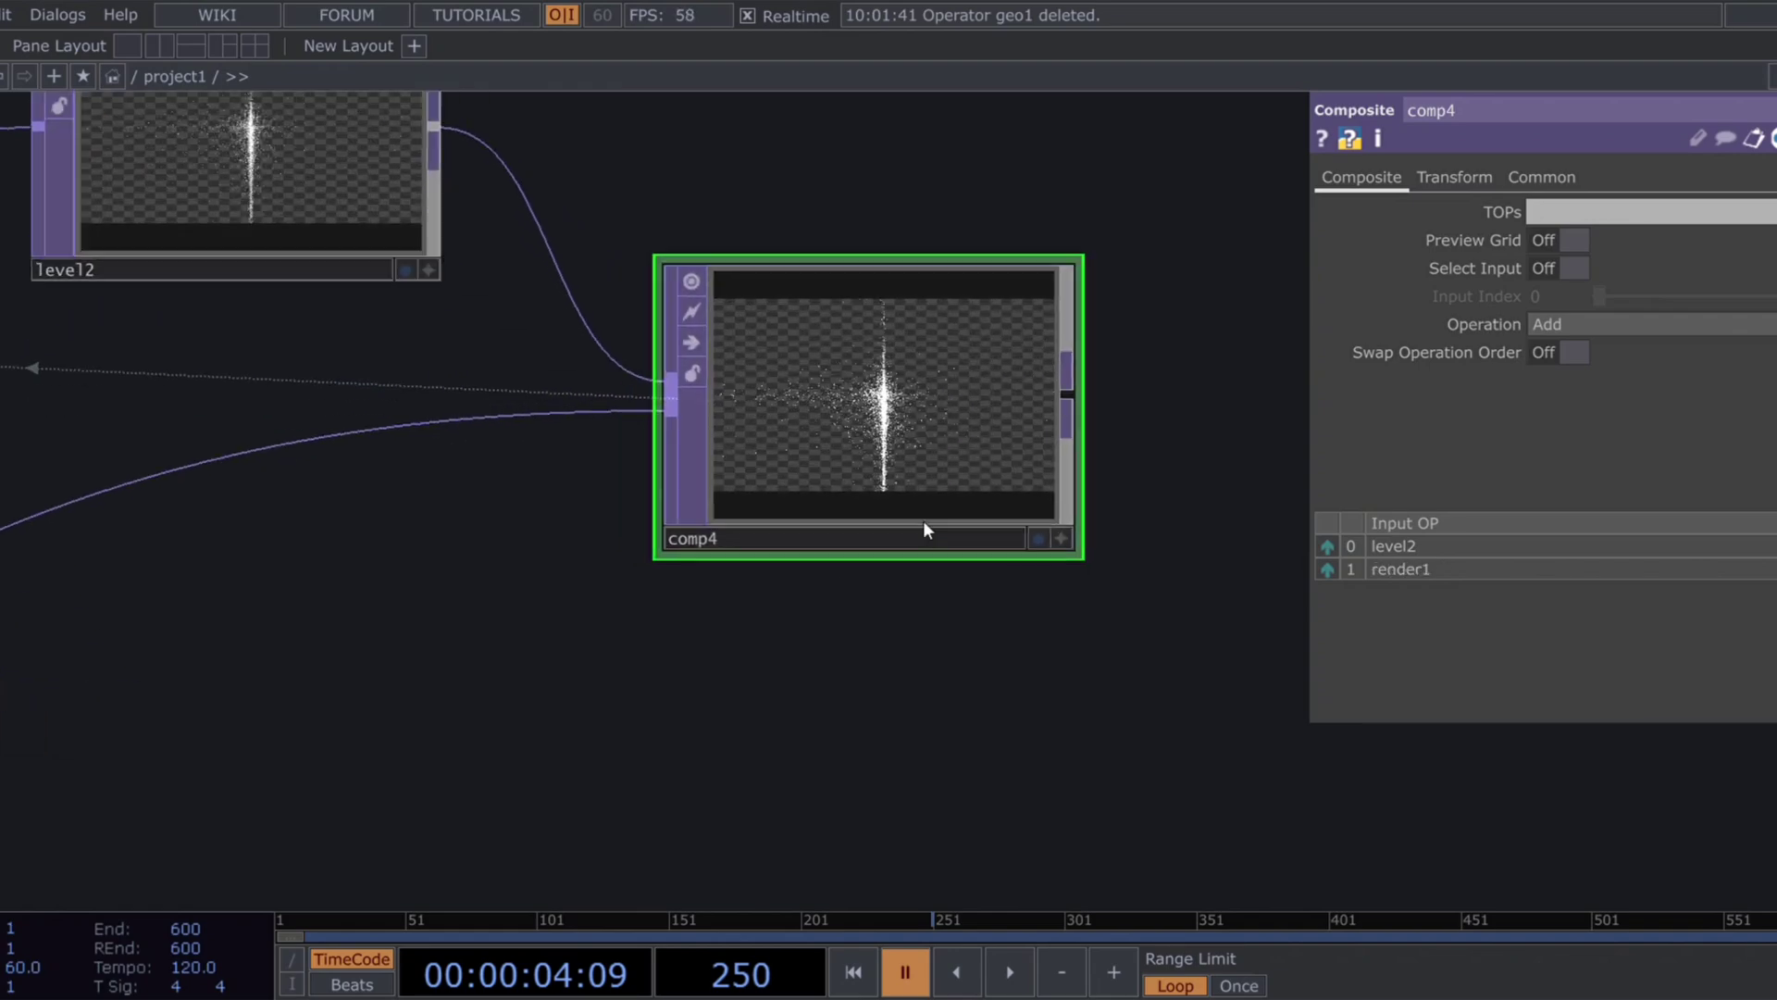
key(space)
scroll(913, 410, down, 5)
scroll(914, 410, down, 1)
key(space)
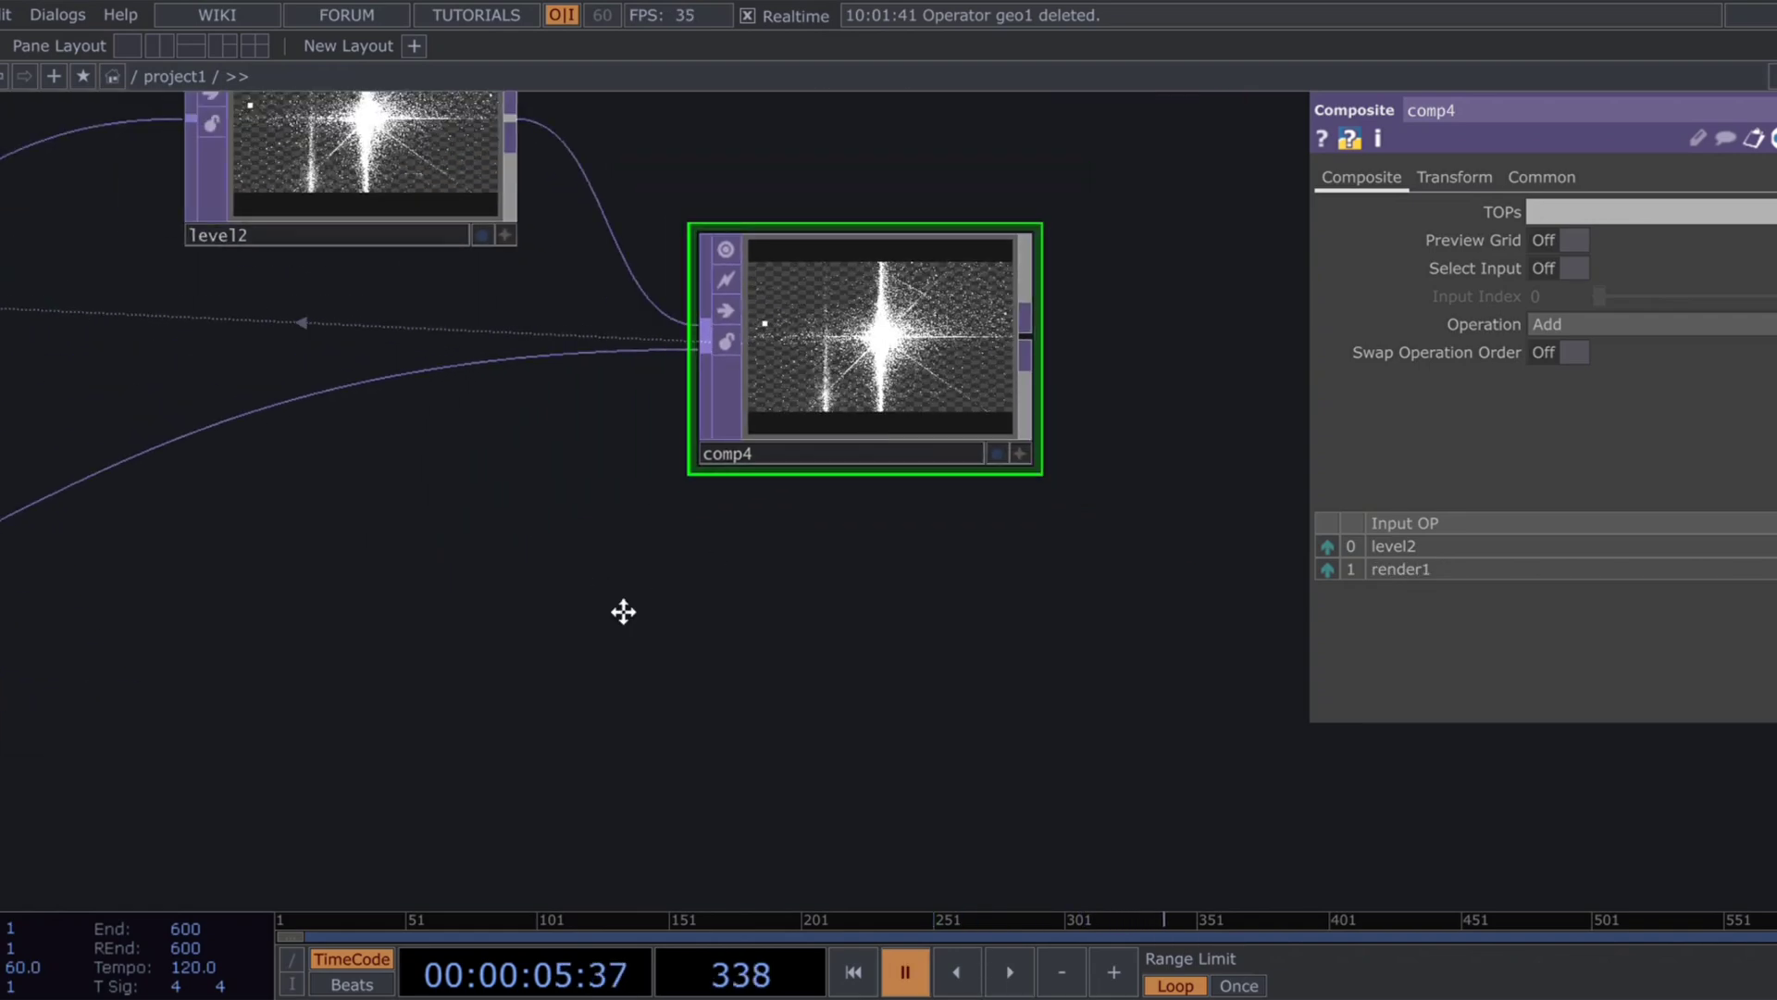
Step: Set level2's post Opacity to .9
drag(623, 611, 721, 745)
drag(677, 606, 735, 726)
click(609, 458)
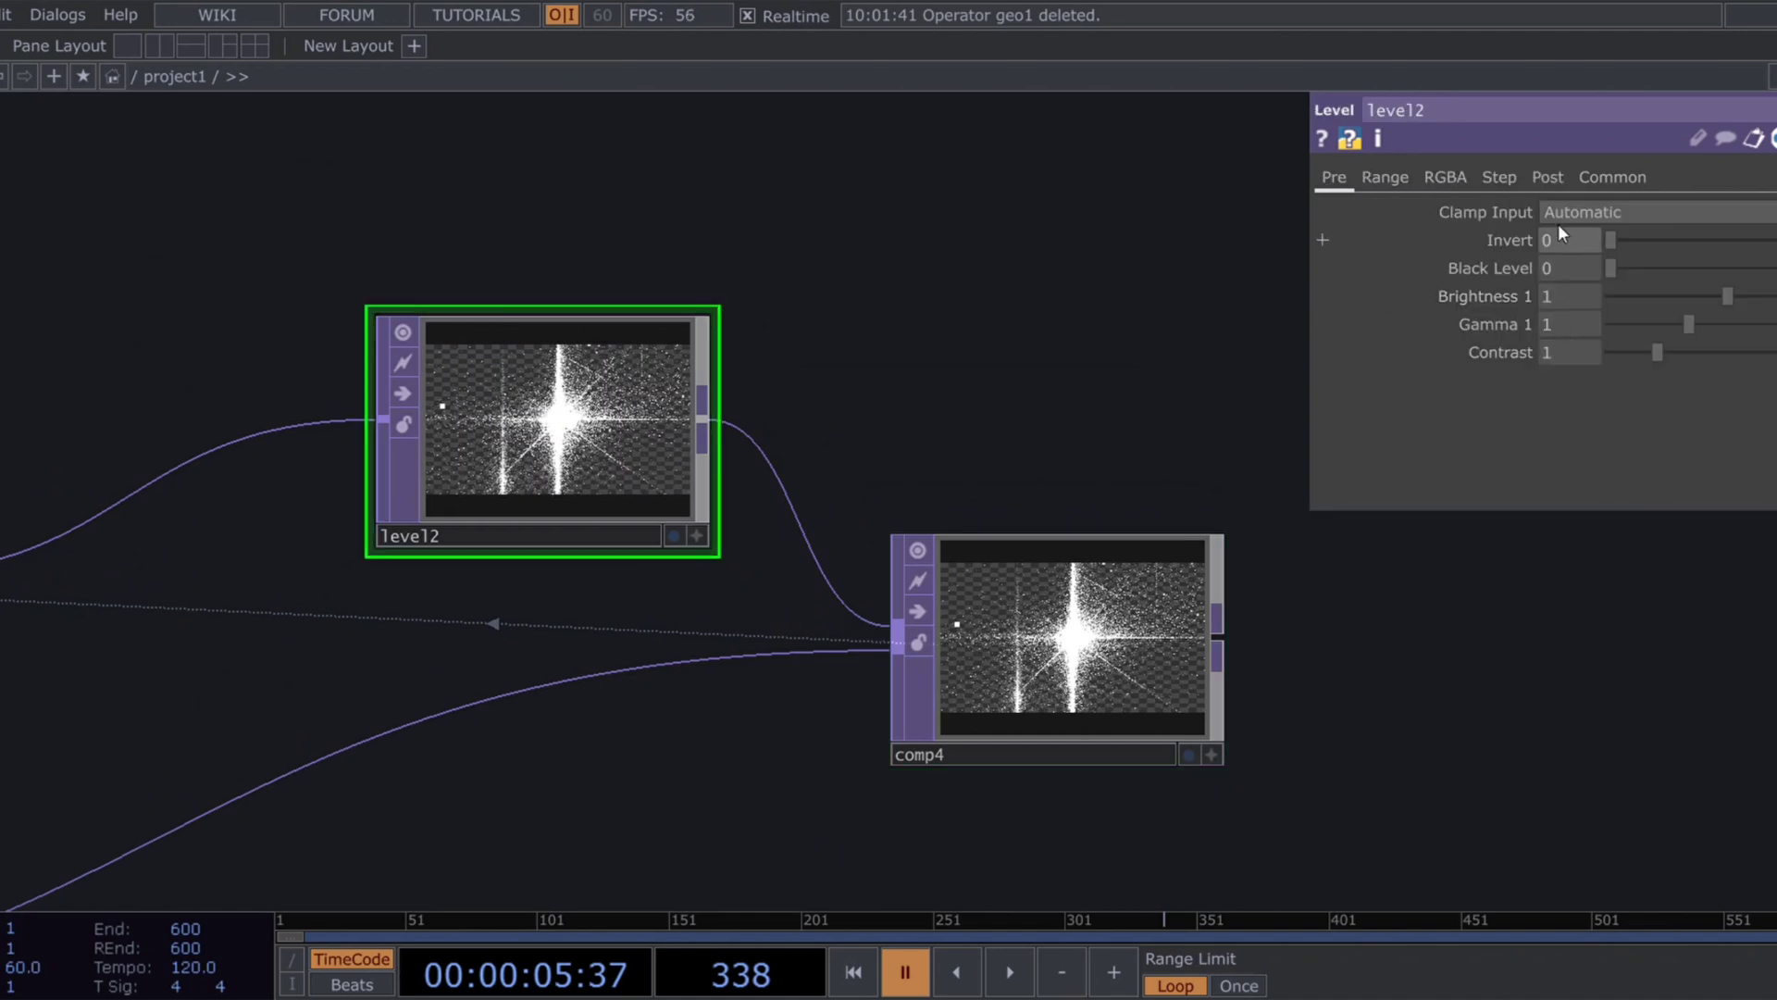
click(1544, 177)
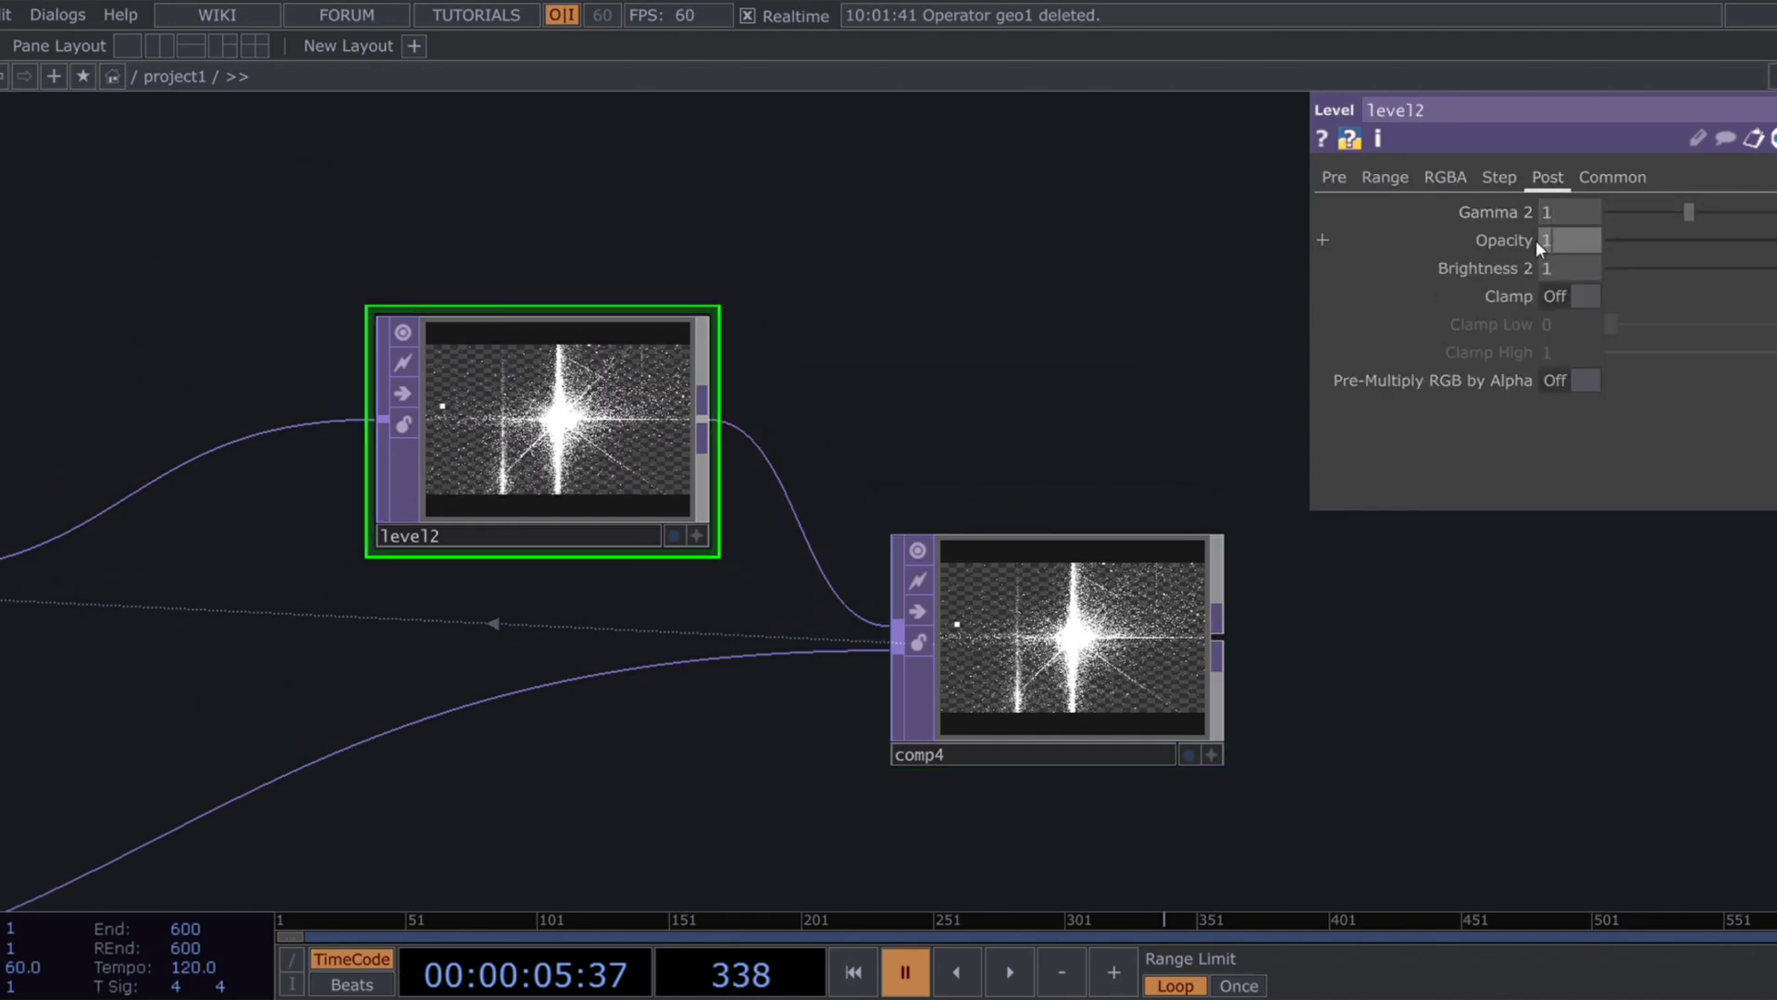
text(.9)
key(Return)
Step: Add the bloom component from the palette's image filters beside comp4
drag(1053, 824, 653, 731)
drag(822, 748, 578, 822)
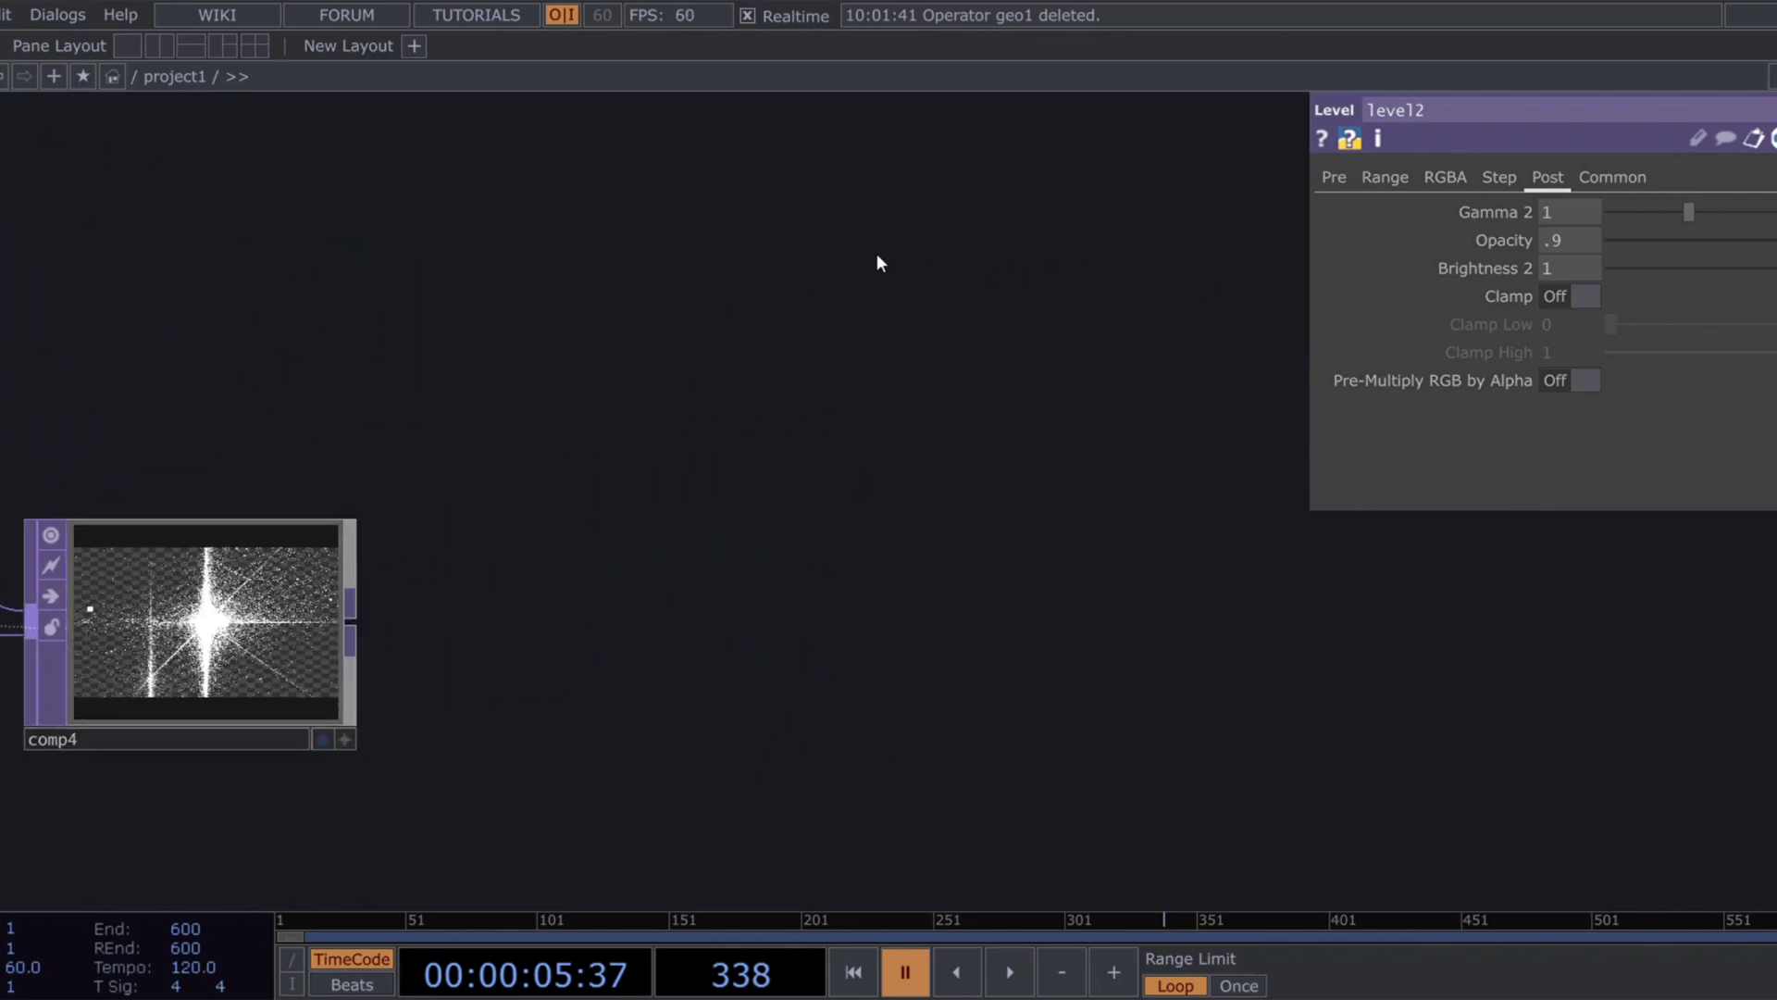
click(0, 46)
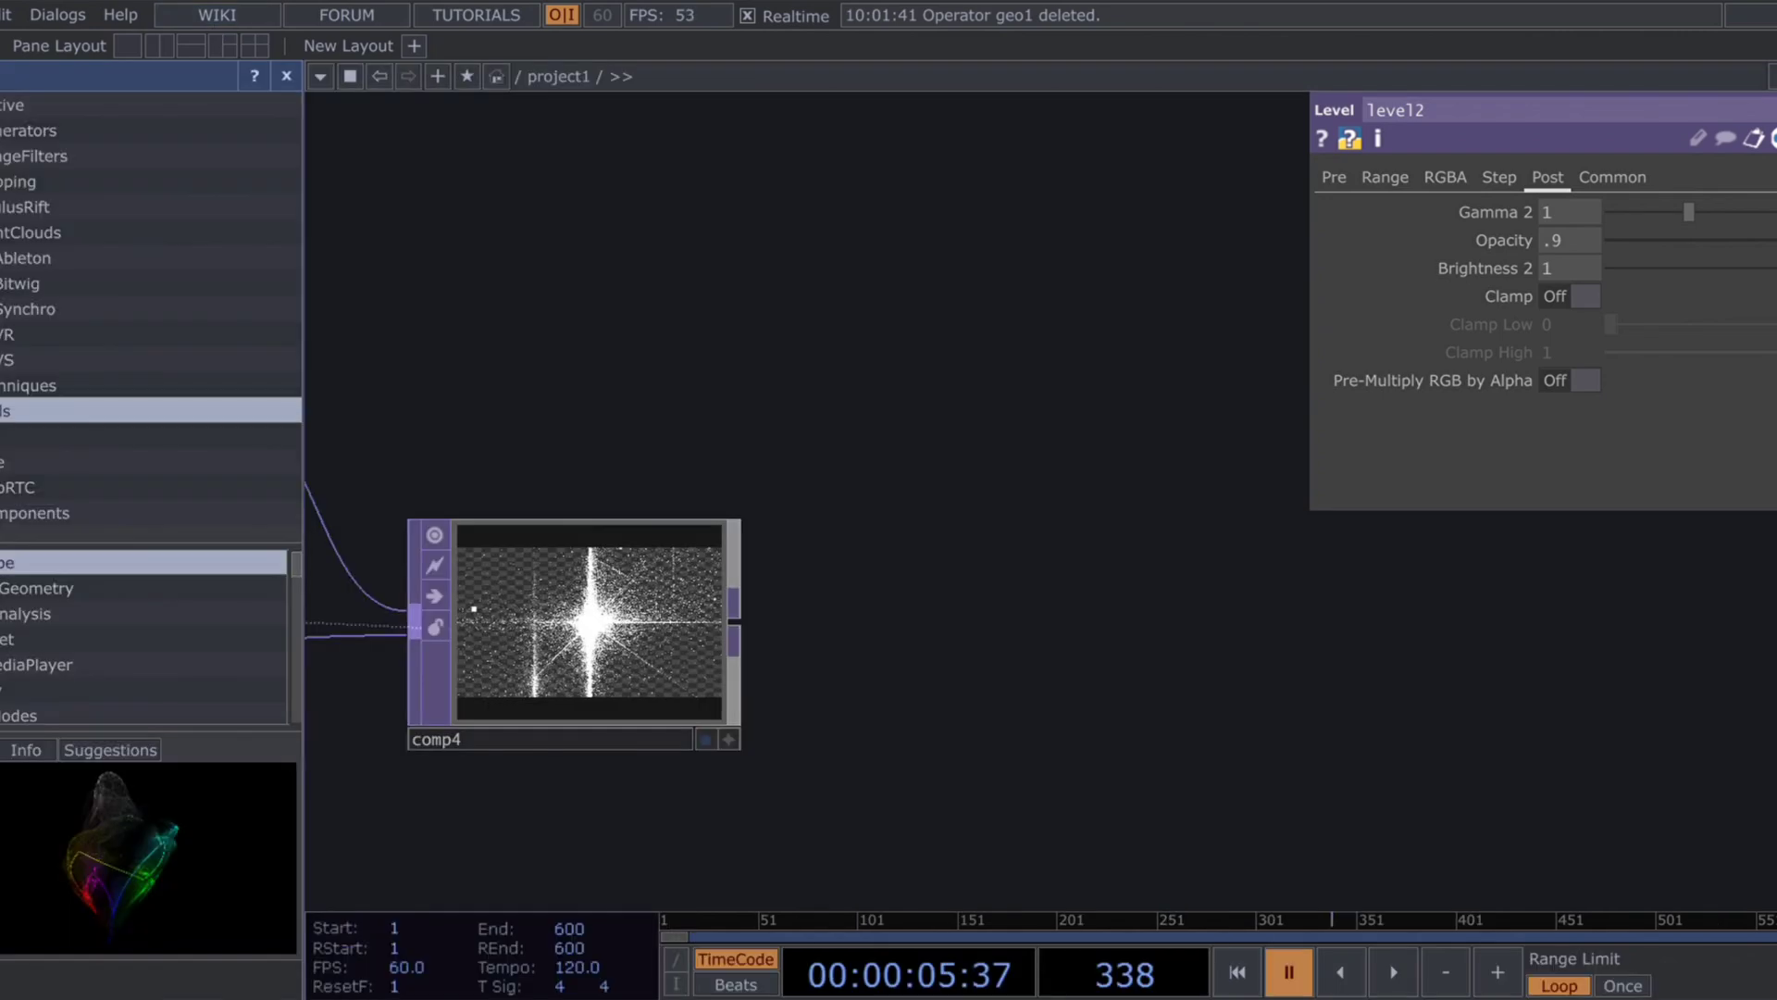
click(7, 158)
drag(68, 564, 935, 617)
Step: Wire comp4 into bloom's first input only, disconnecting the extra wire to its second input
drag(736, 637, 920, 453)
drag(738, 613, 921, 380)
right_click(864, 488)
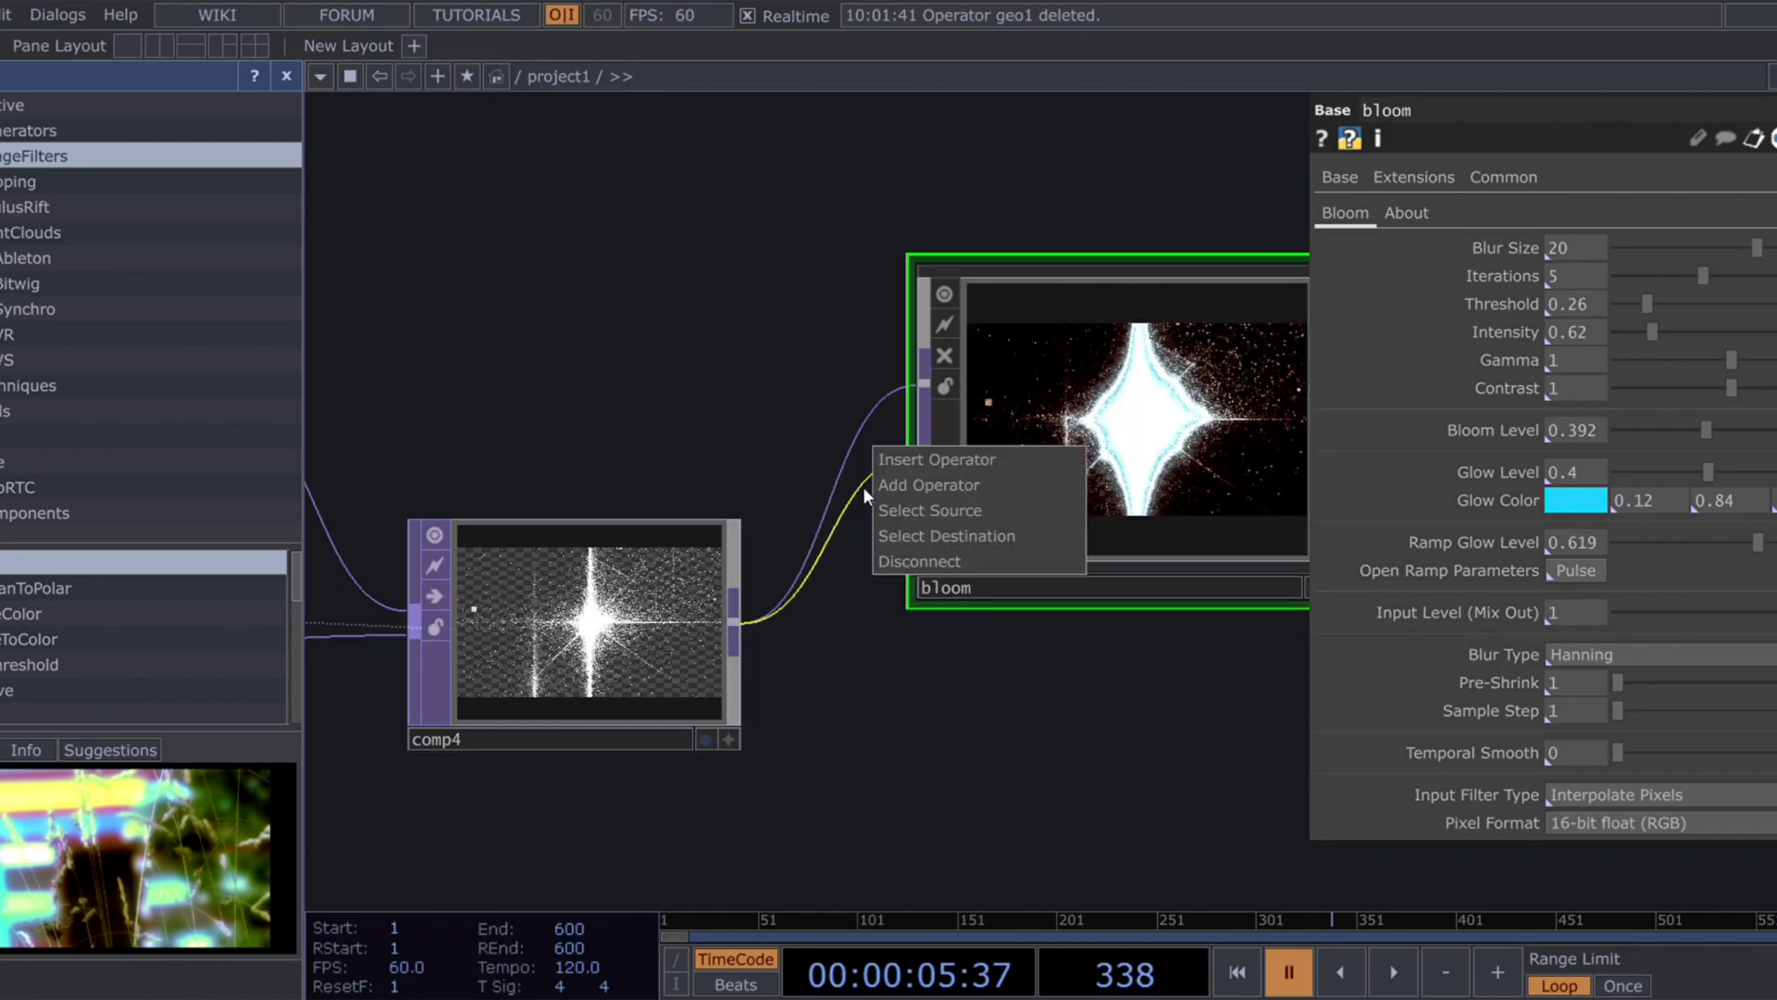
click(884, 557)
Step: Set bloom's Blur Size to 10 and its Contrast to .36
drag(791, 683, 397, 735)
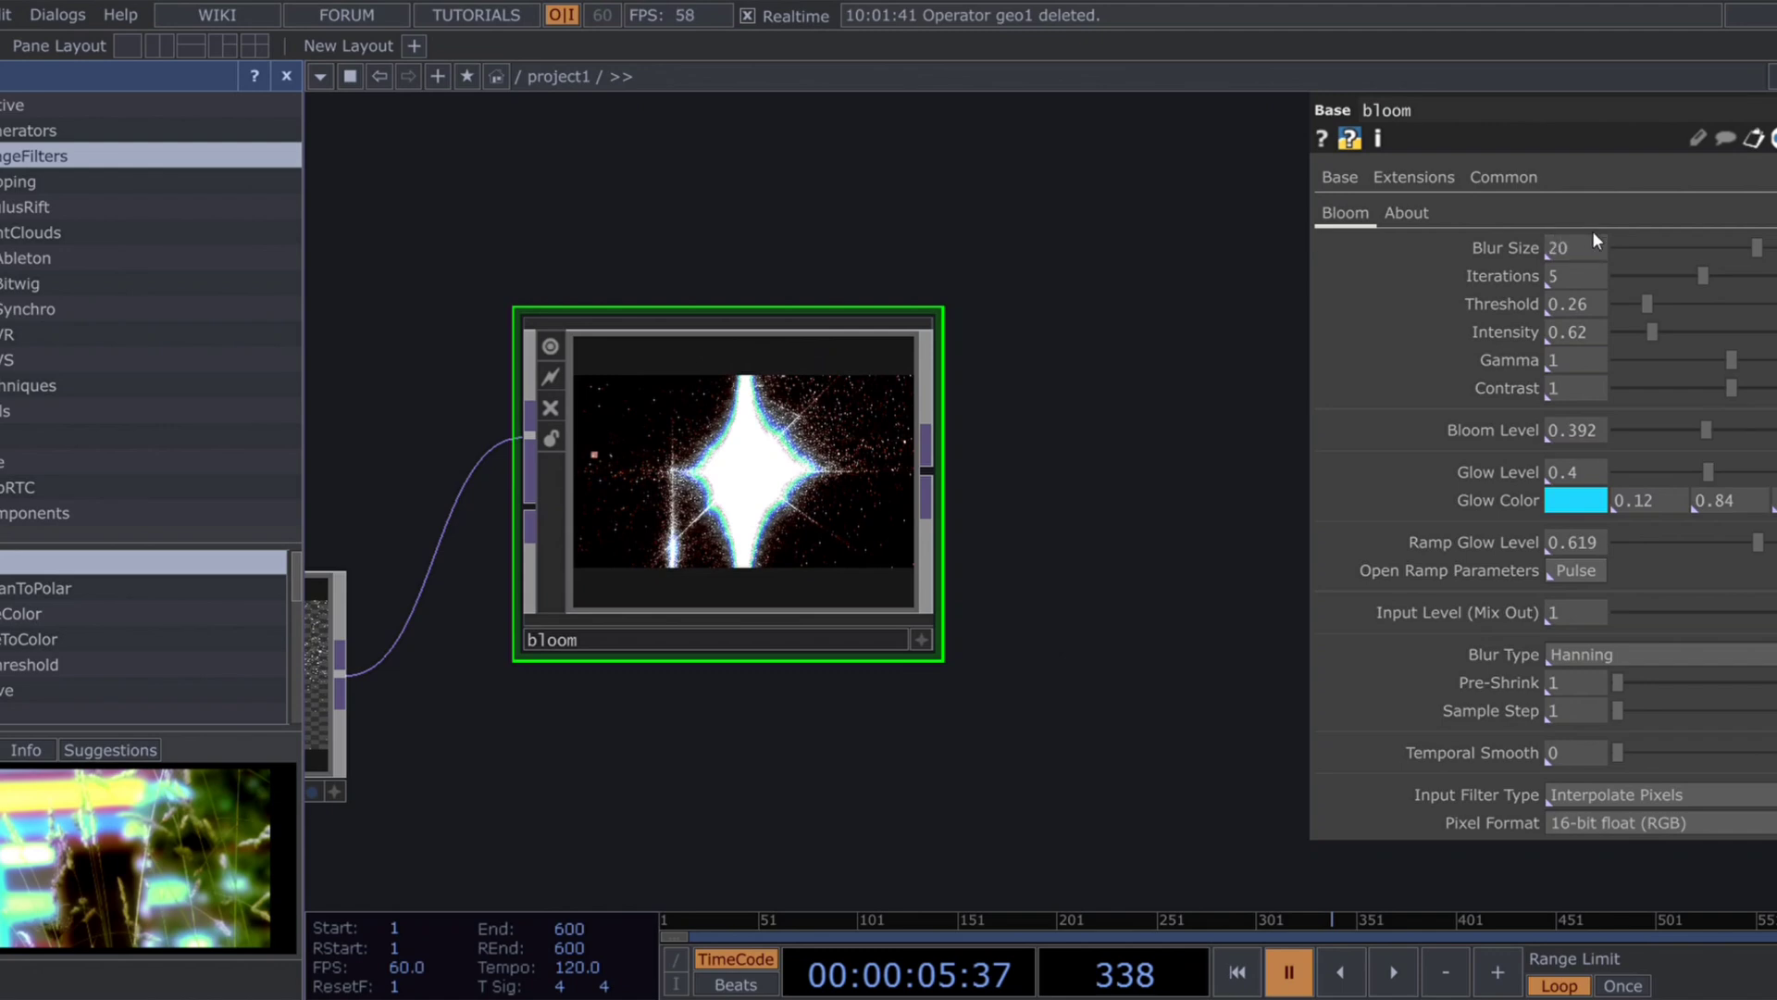
drag(1590, 243, 1353, 244)
text(10)
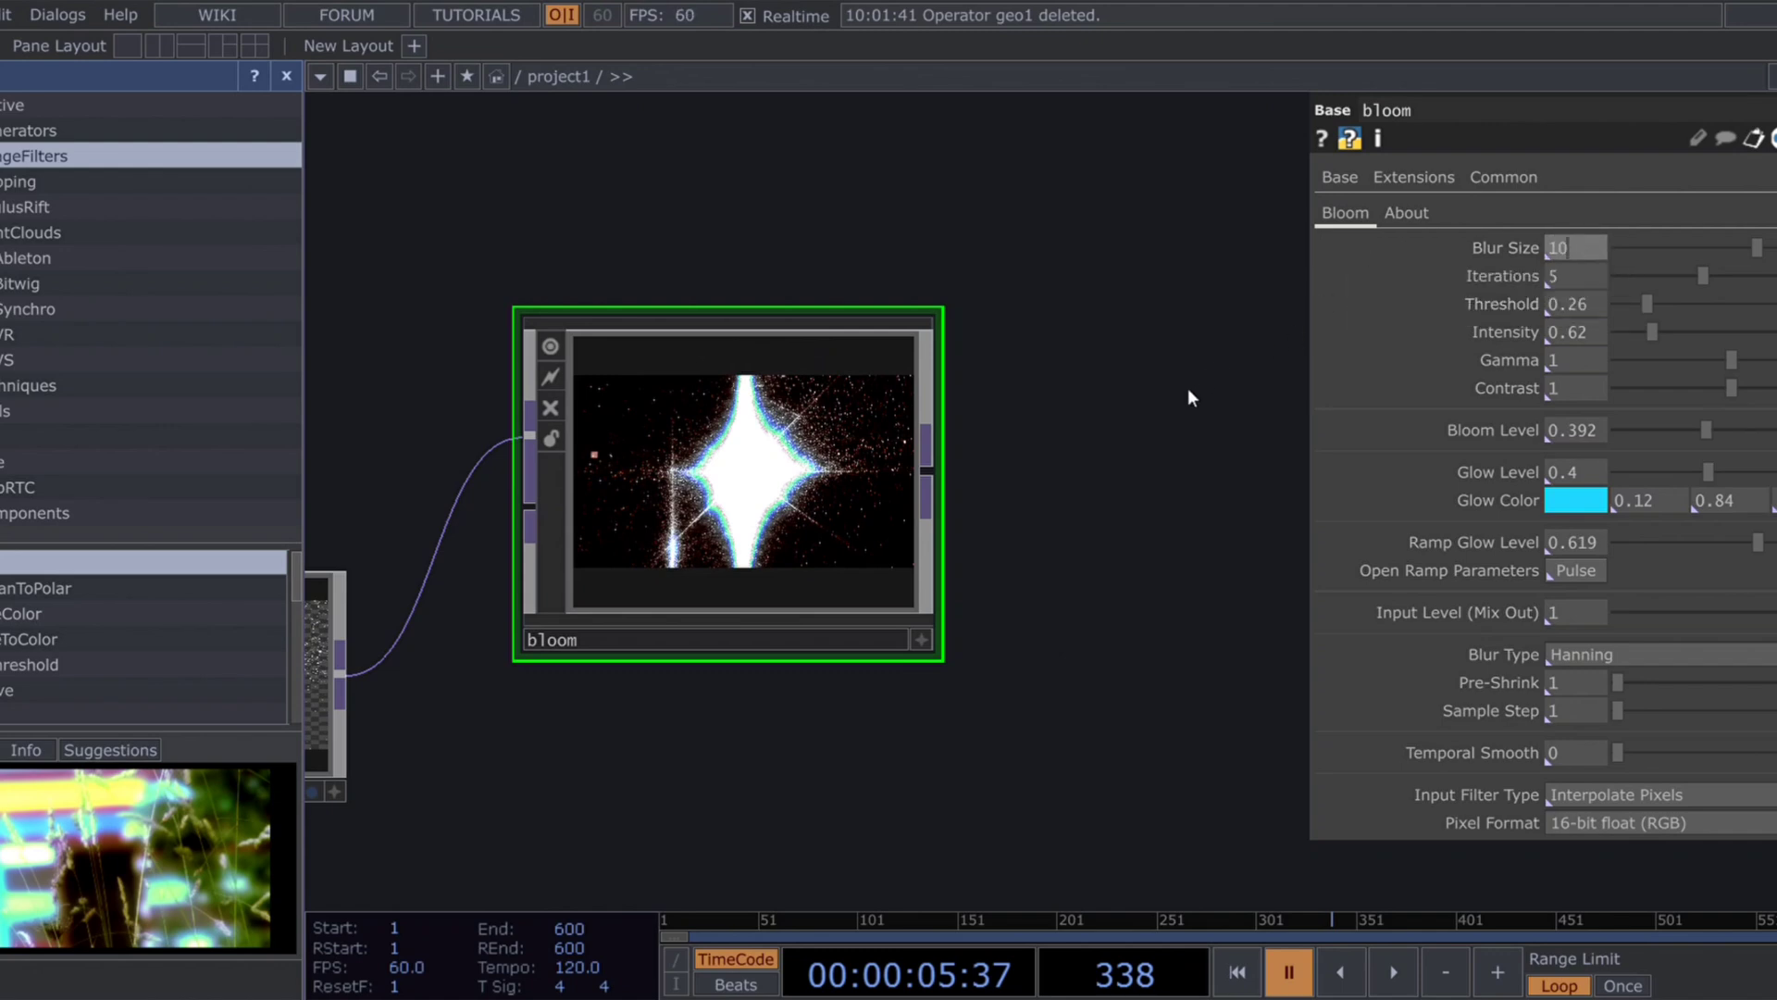
key(Return)
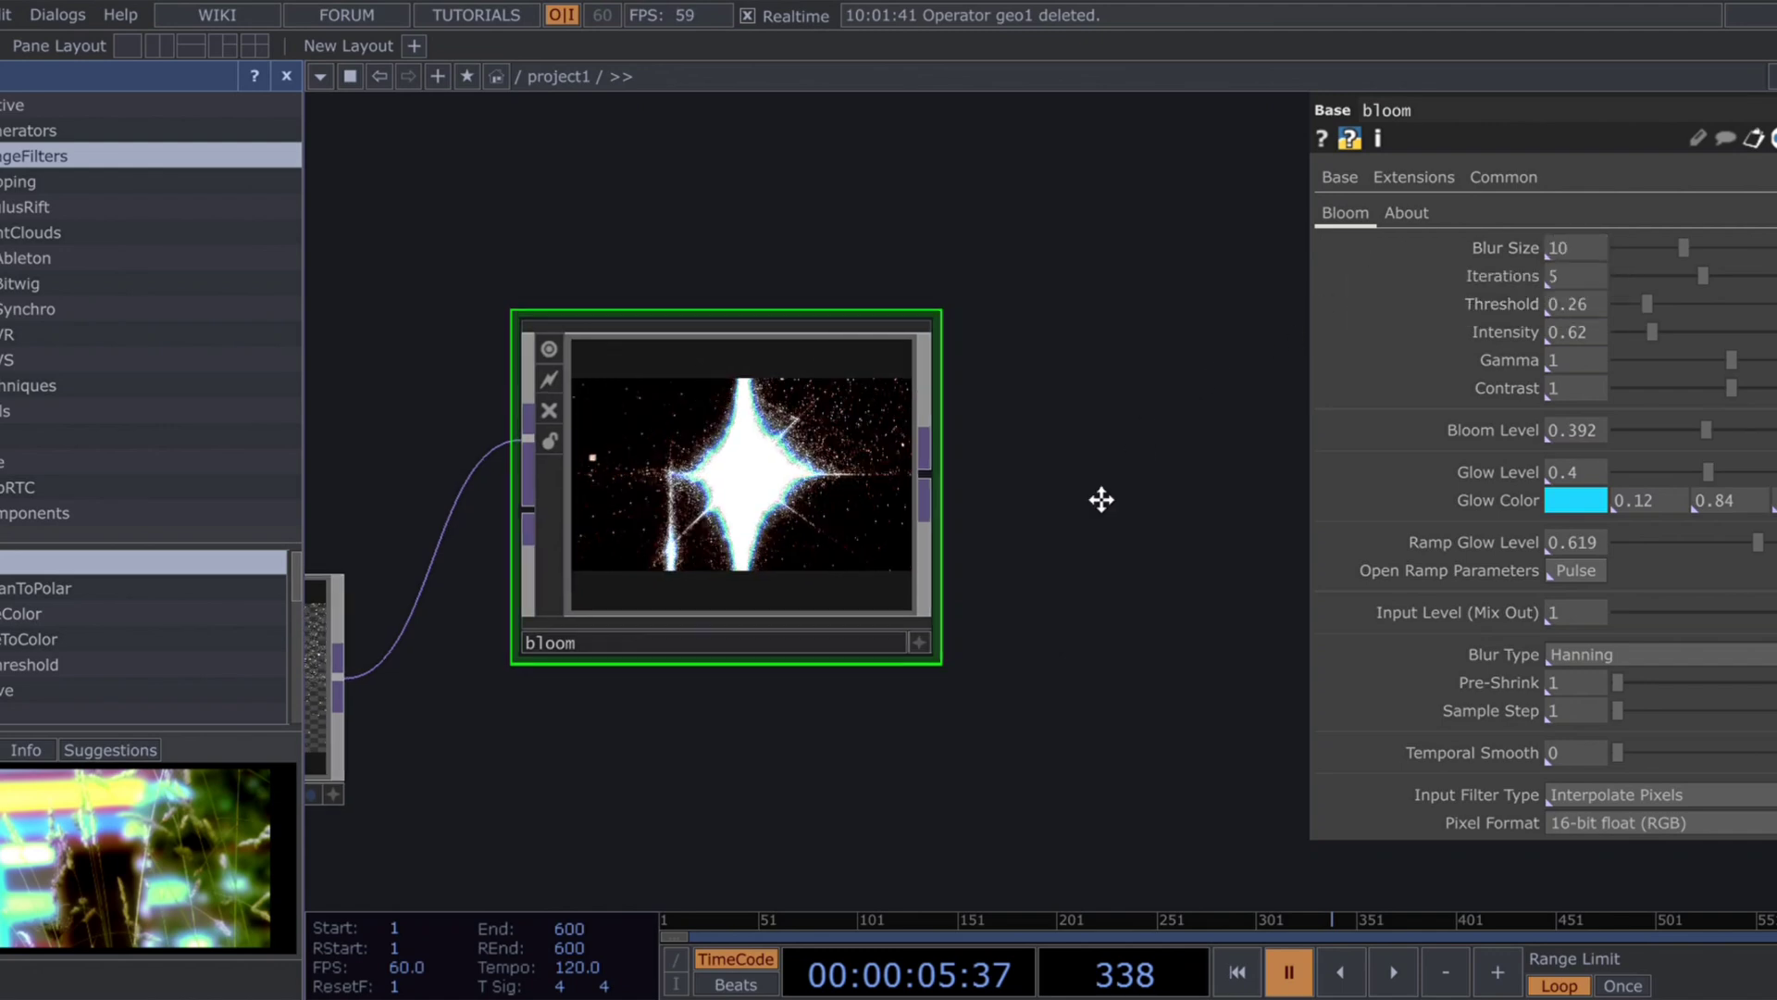
drag(1098, 500, 1058, 571)
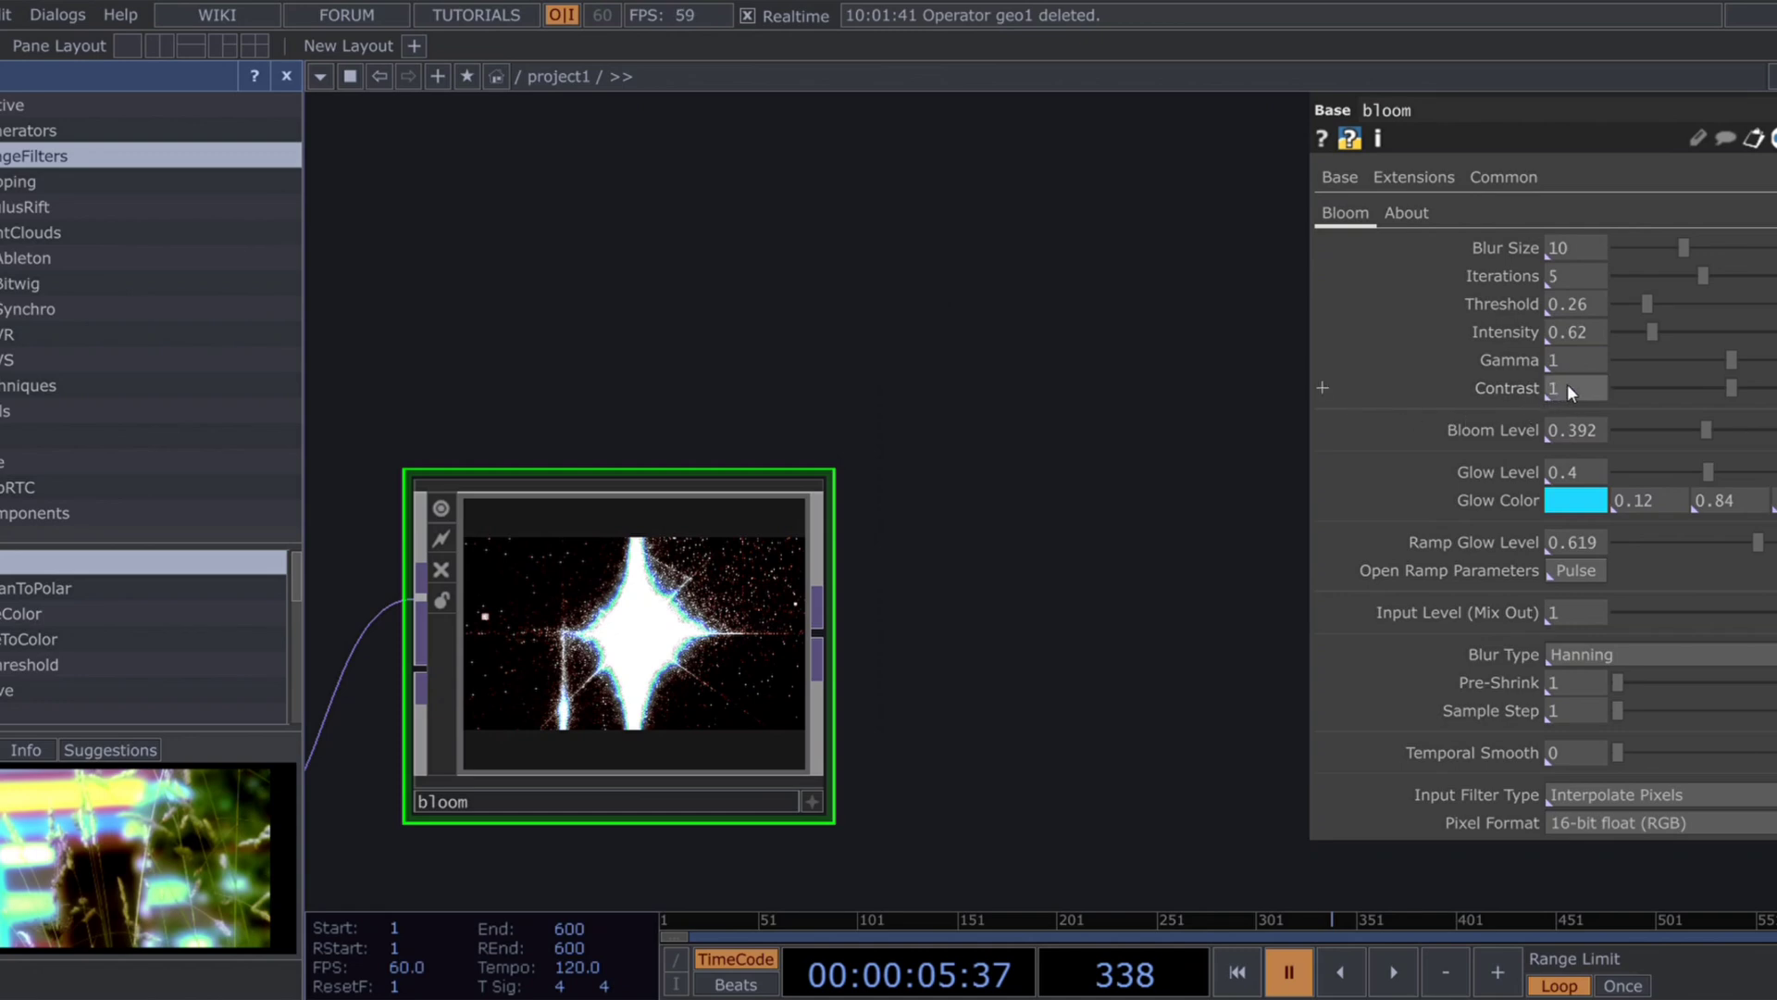
text(.3)
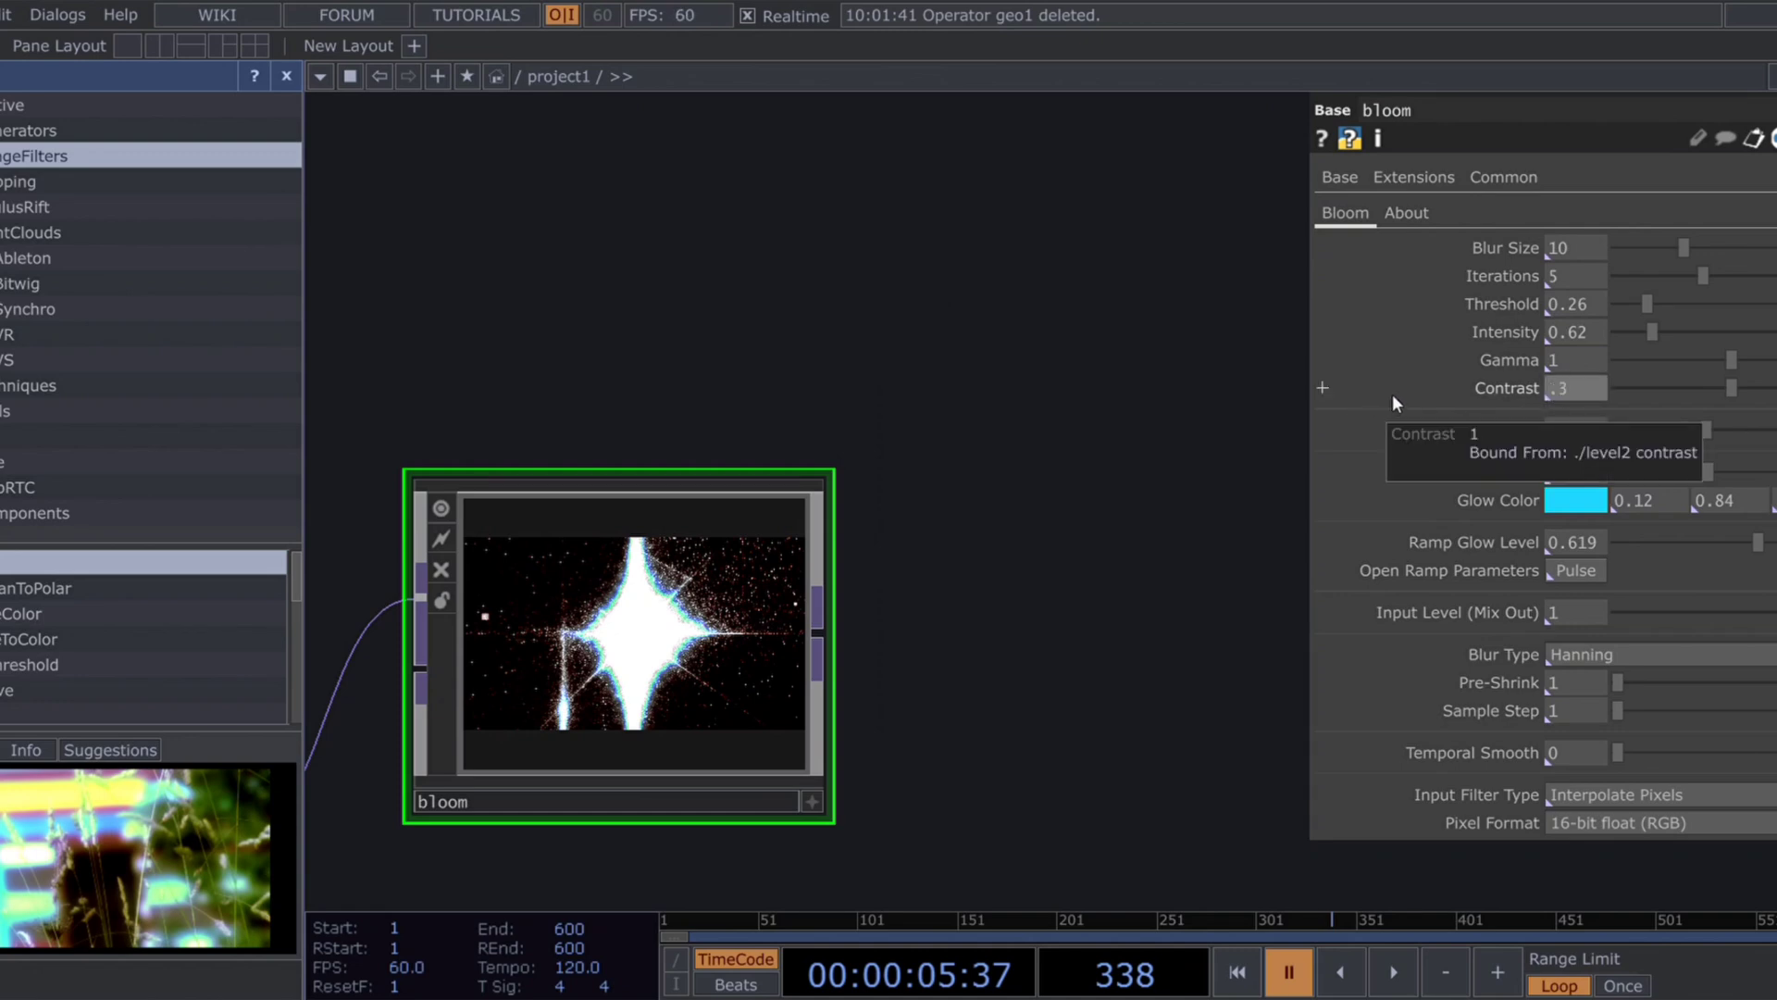
text(6)
key(Return)
Step: Set bloom's Glow Level to .836
drag(1190, 485, 1048, 564)
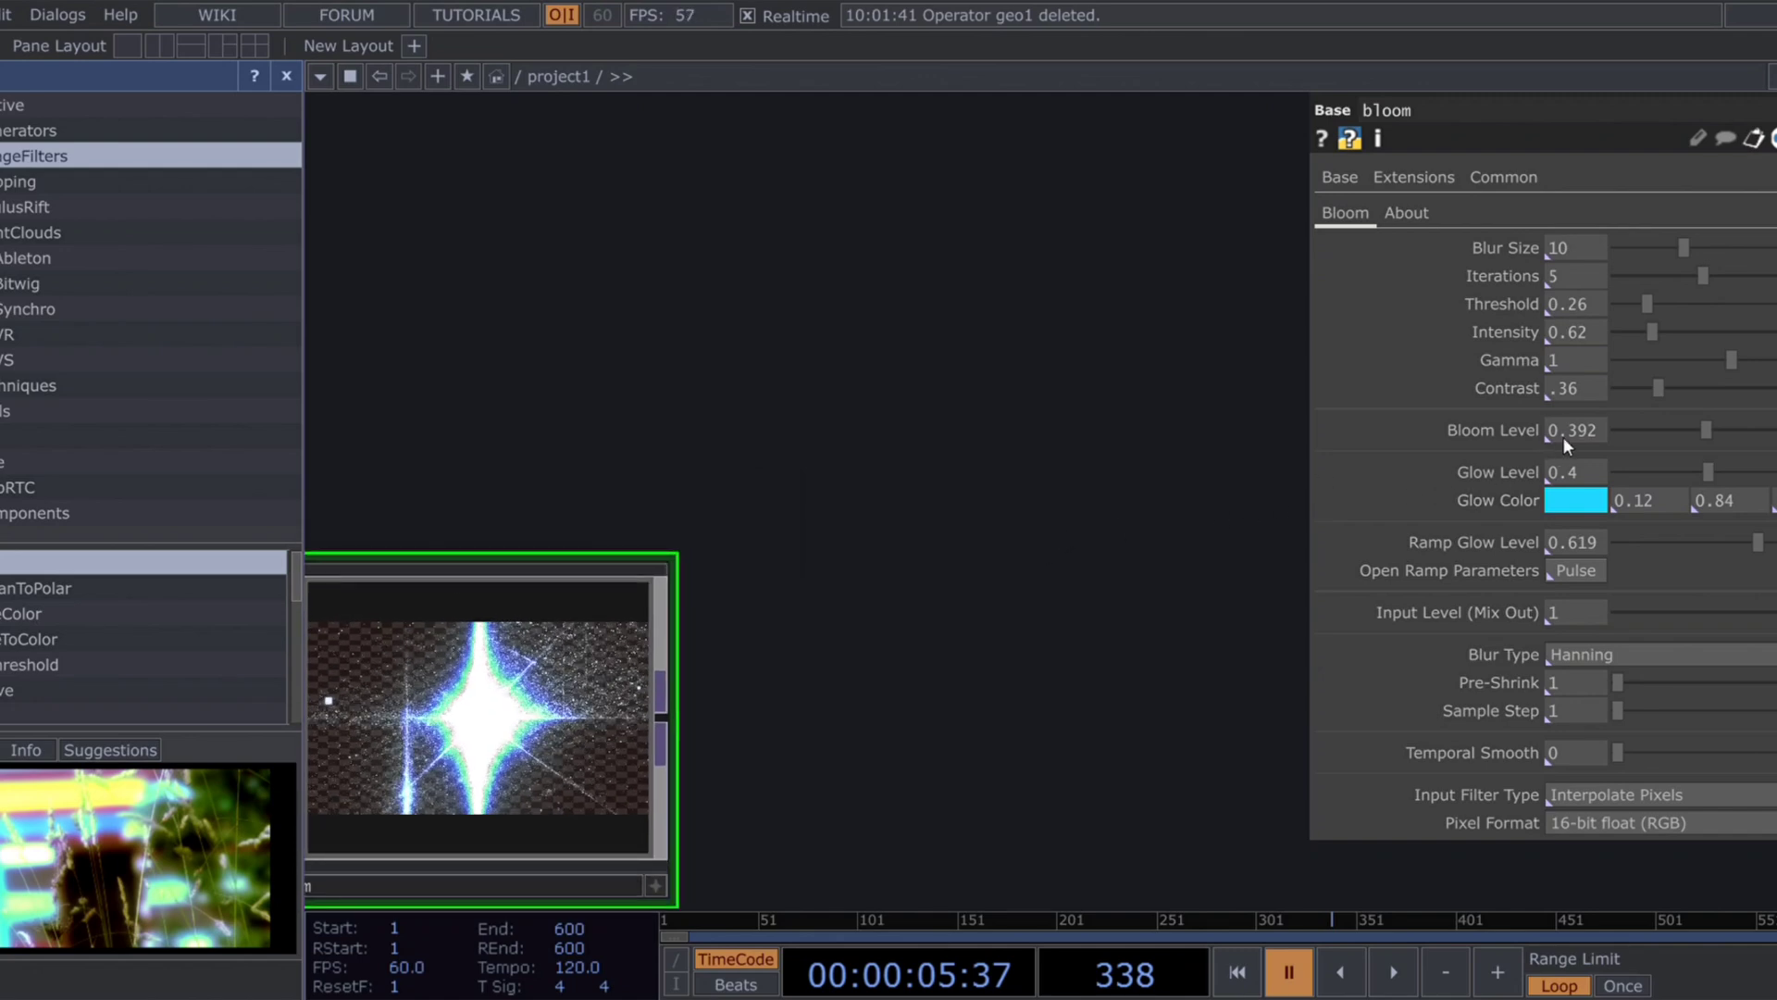
drag(1589, 472, 1396, 458)
text(.836)
key(Return)
Step: Play the timeline to examine the bloom output up close, and pause it
mouse_move(968, 577)
mouse_down()
mouse_move(994, 521)
mouse_move(1028, 544)
mouse_move(992, 615)
mouse_move(962, 607)
mouse_up()
scroll(992, 523, down, 3)
scroll(765, 739, up, 6)
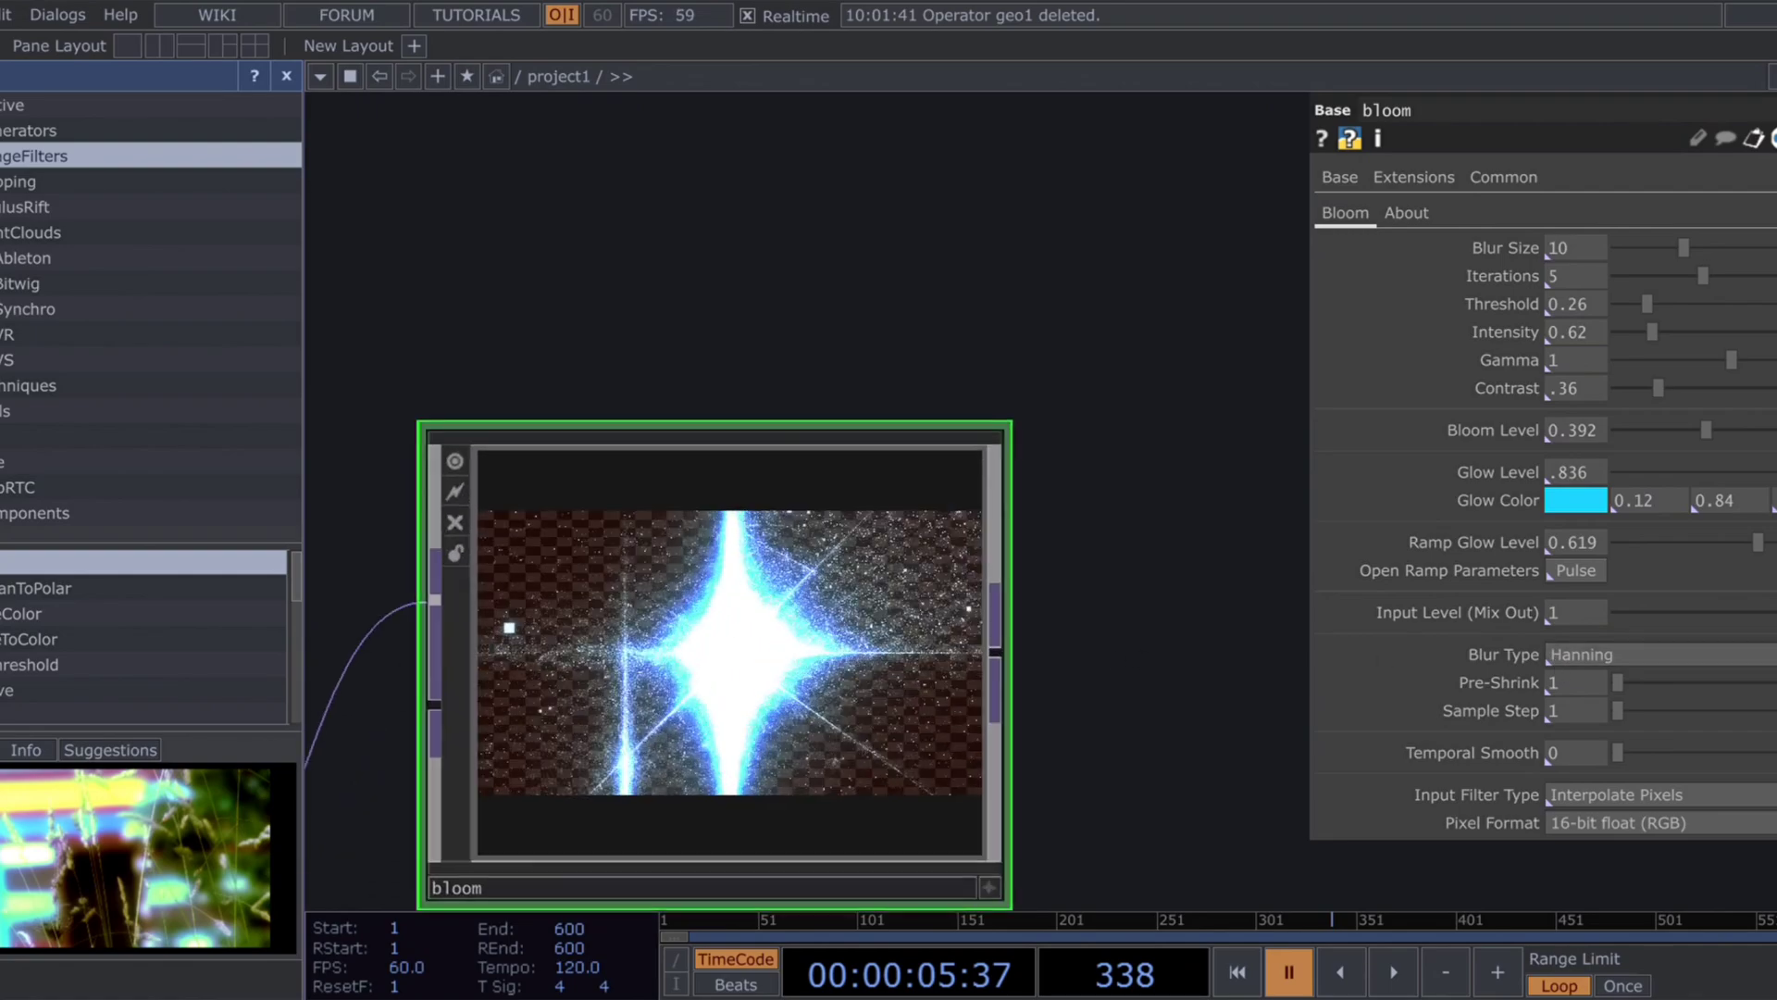
key(space)
scroll(737, 626, down, 3)
scroll(736, 629, up, 5)
scroll(731, 634, down, 4)
scroll(731, 634, up, 3)
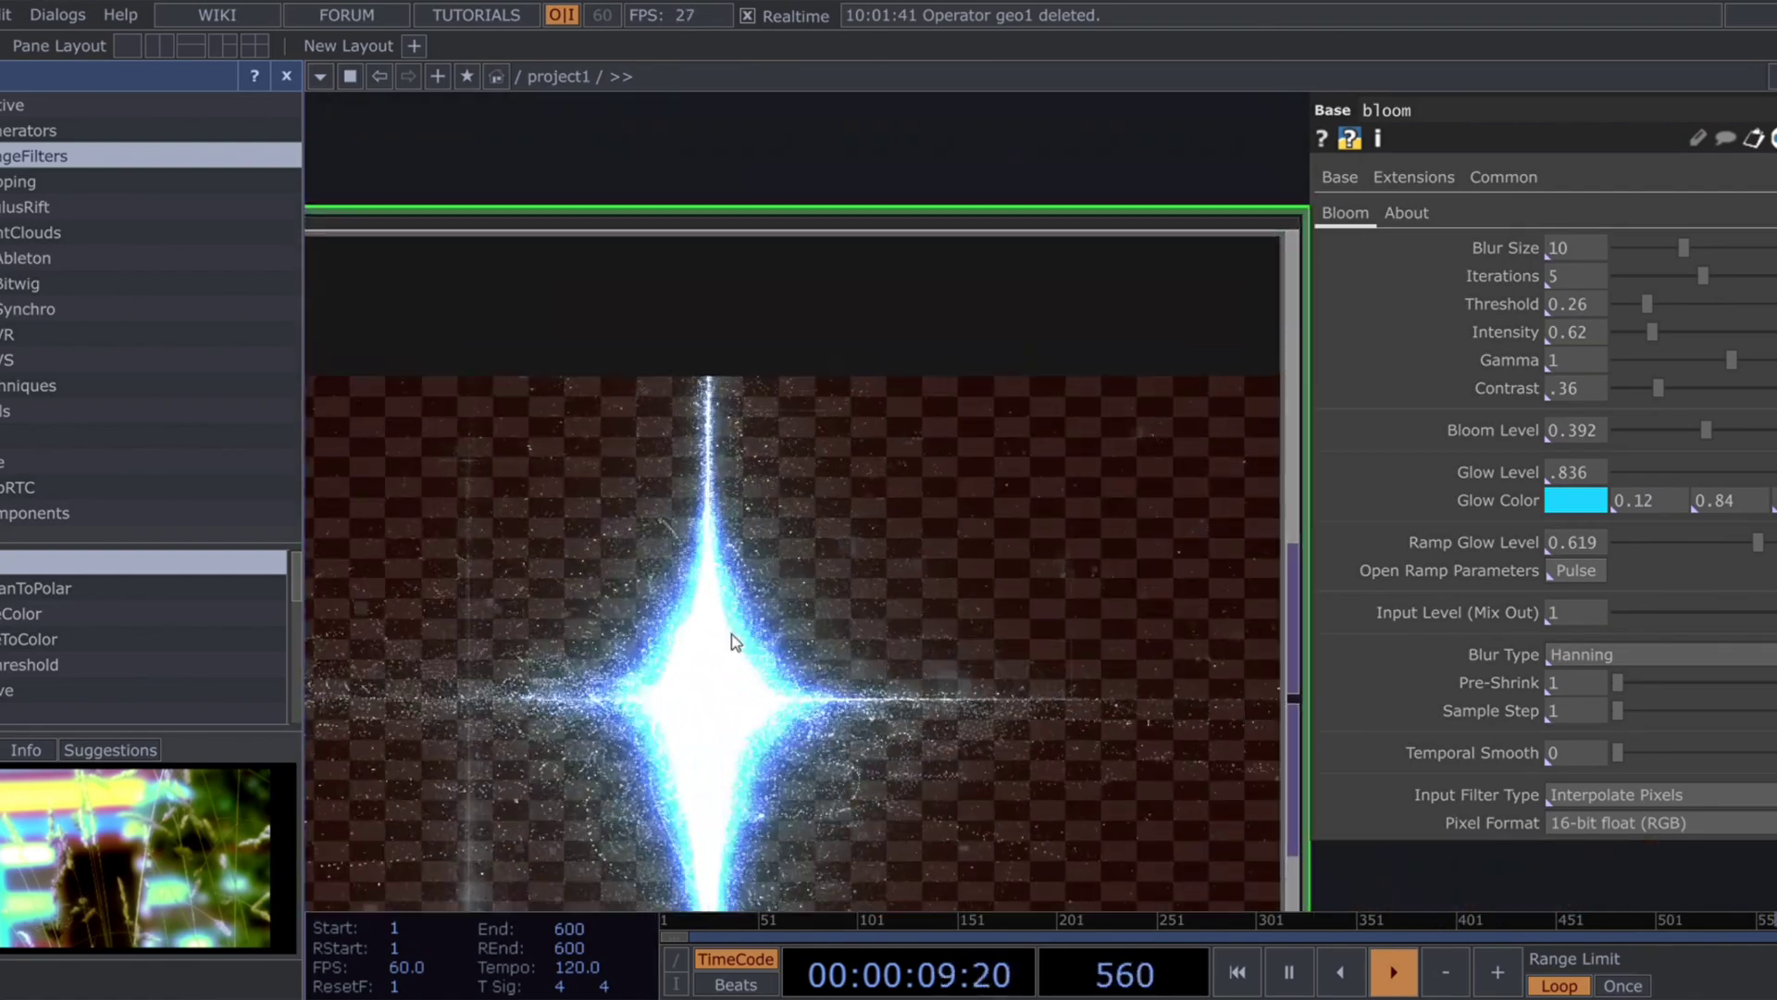
scroll(734, 636, down, 5)
key(space)
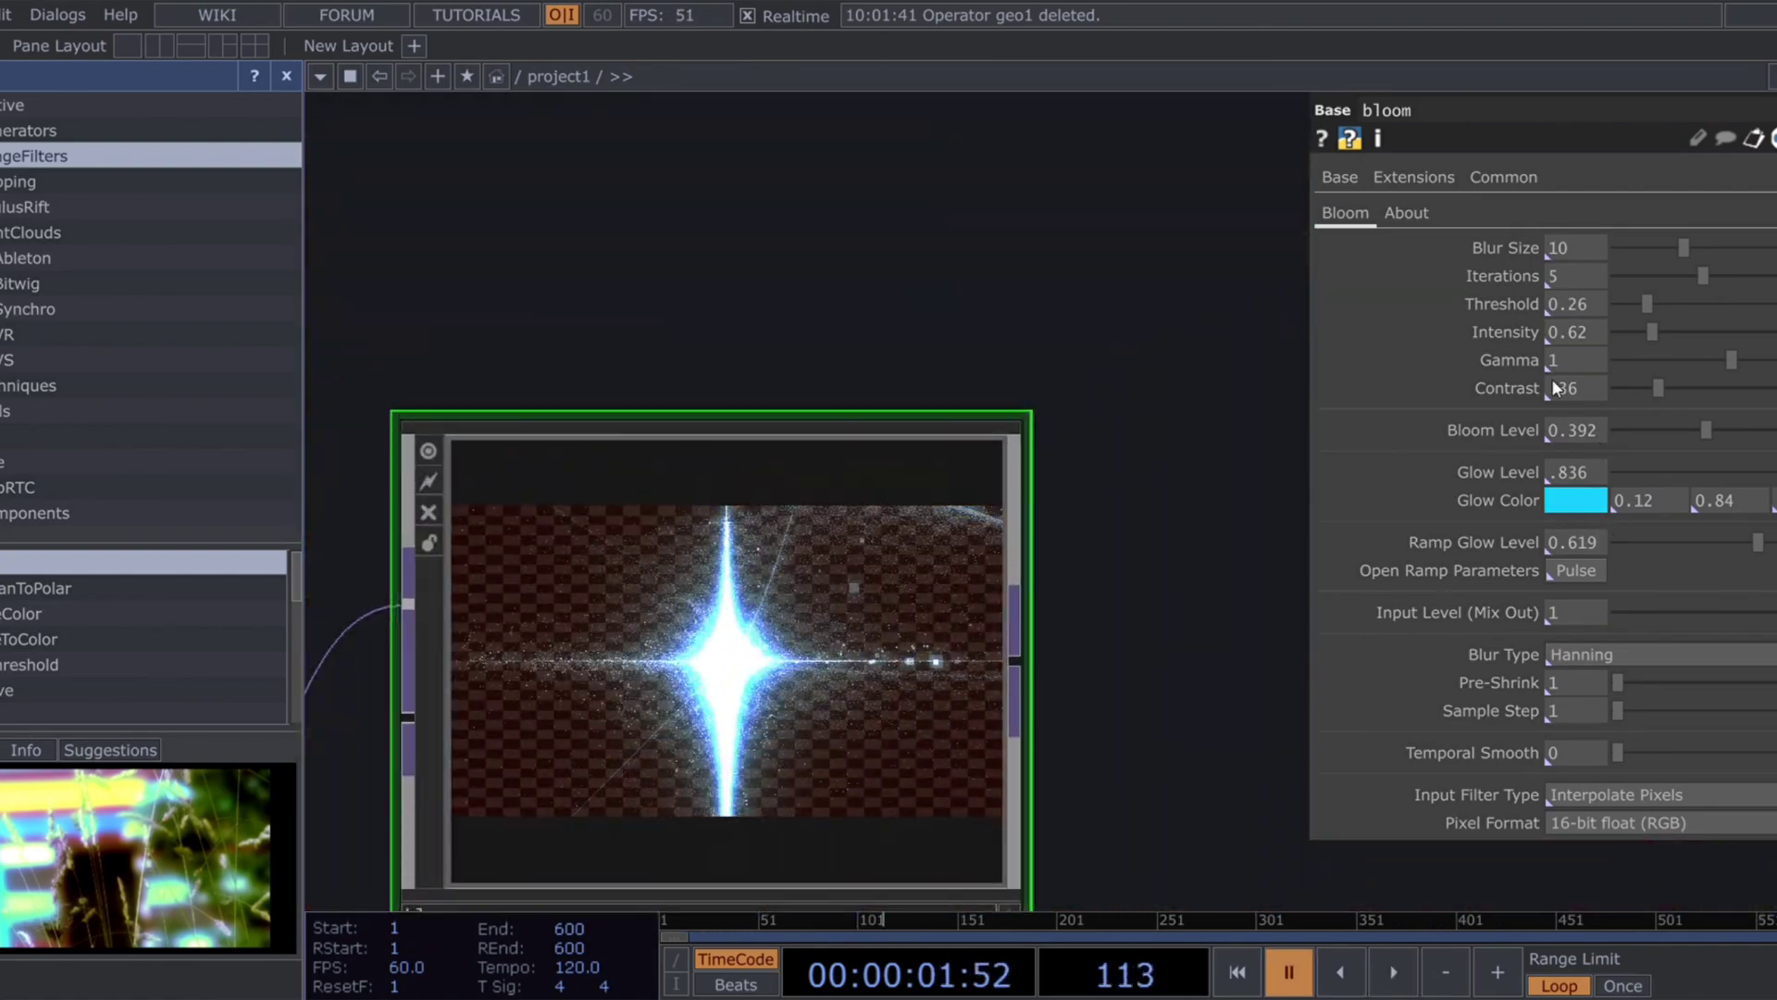
Step: Resume playback, change bloom's Glow Color to red and examine the glow up close before pausing
click(1581, 396)
key(space)
click(1614, 375)
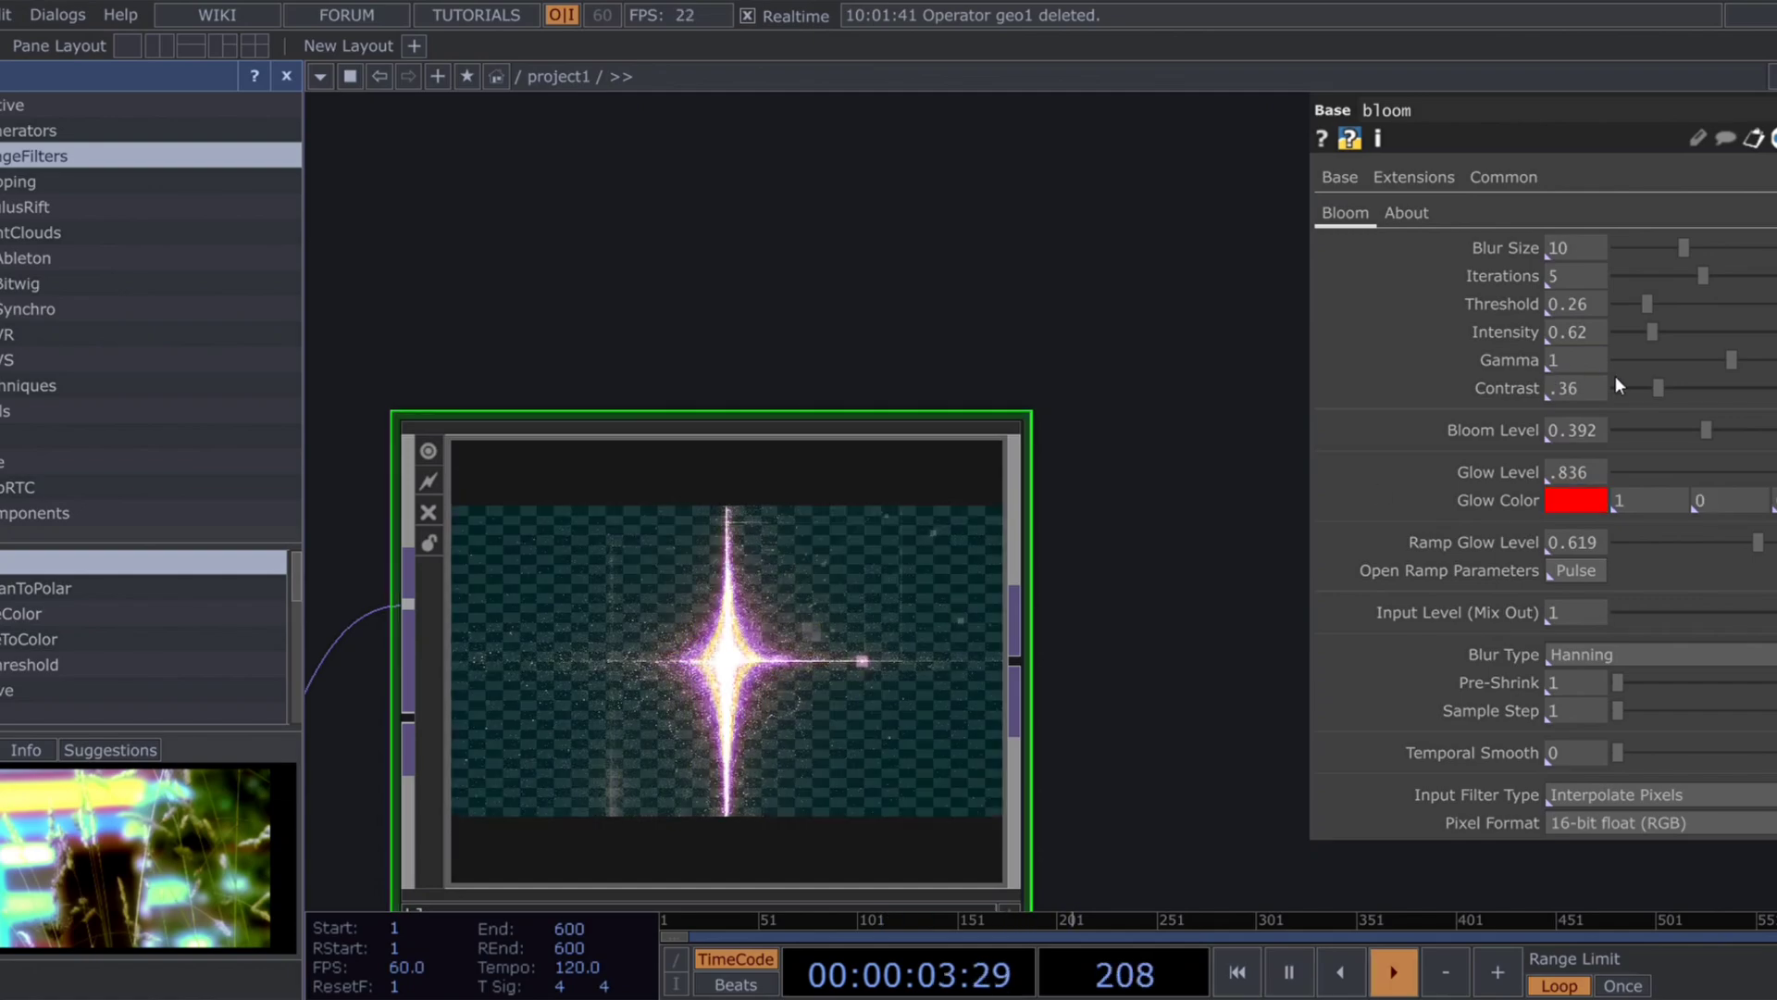
scroll(819, 681, up, 4)
scroll(625, 698, up, 3)
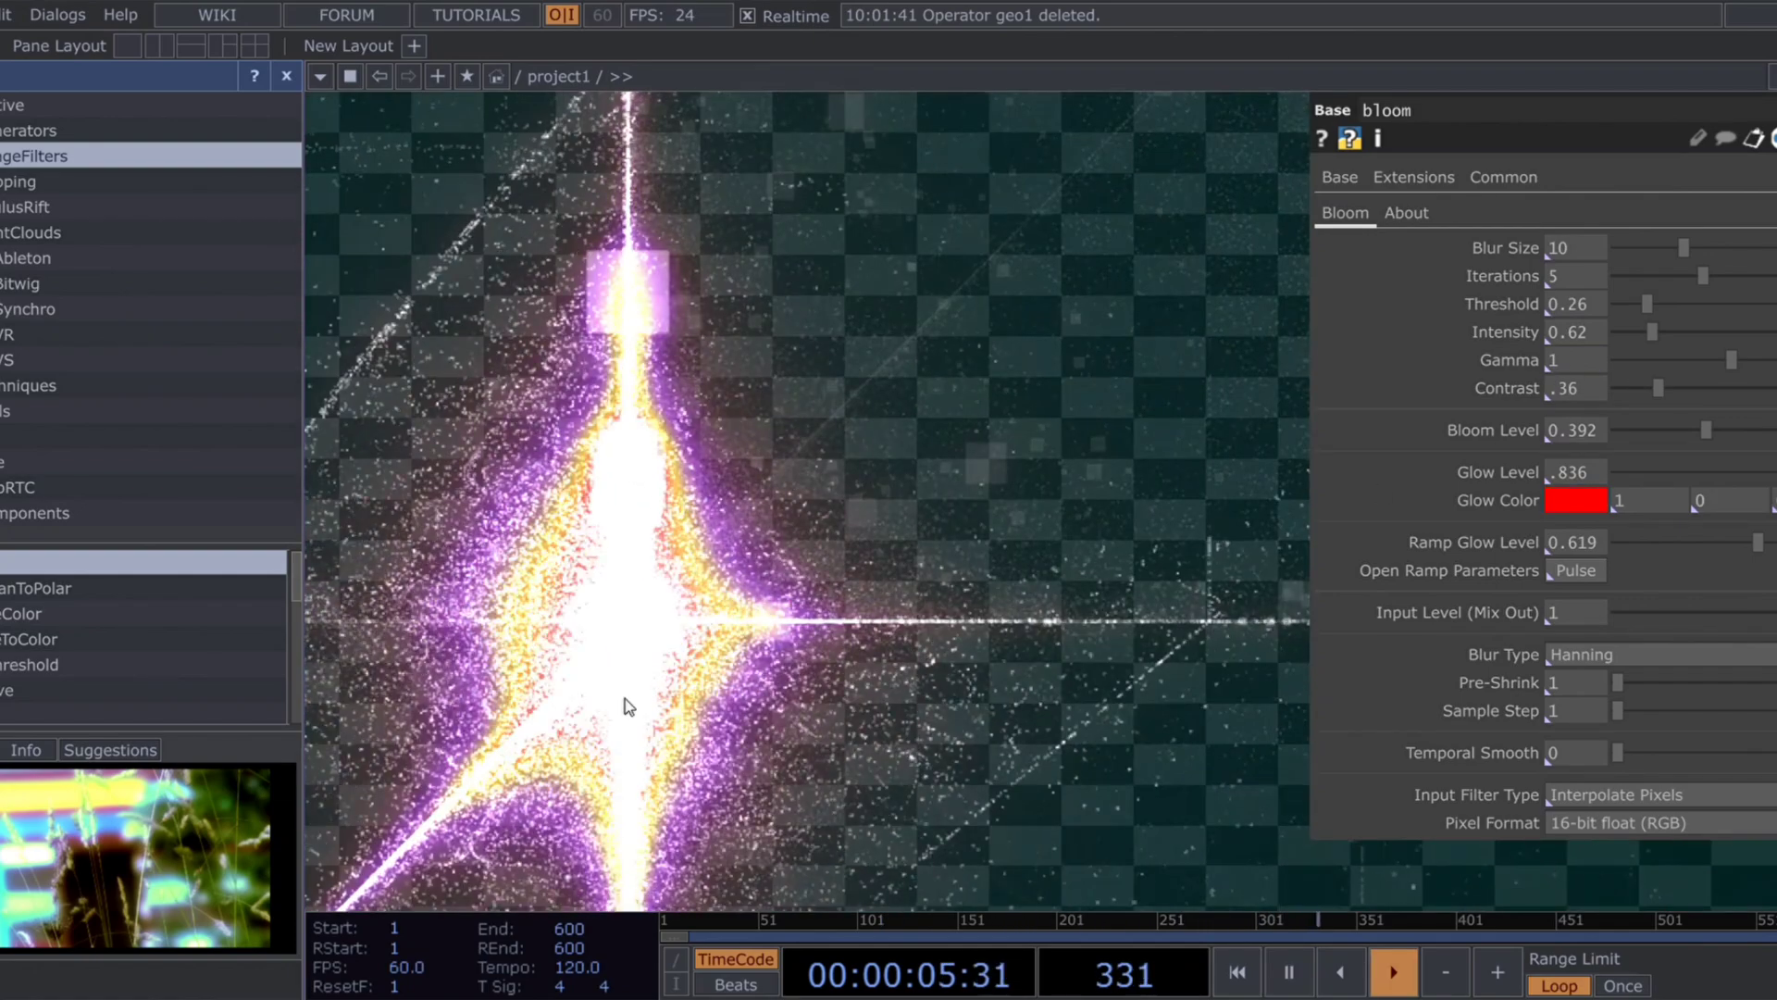
scroll(624, 701, down, 6)
scroll(627, 703, down, 4)
drag(830, 692, 860, 589)
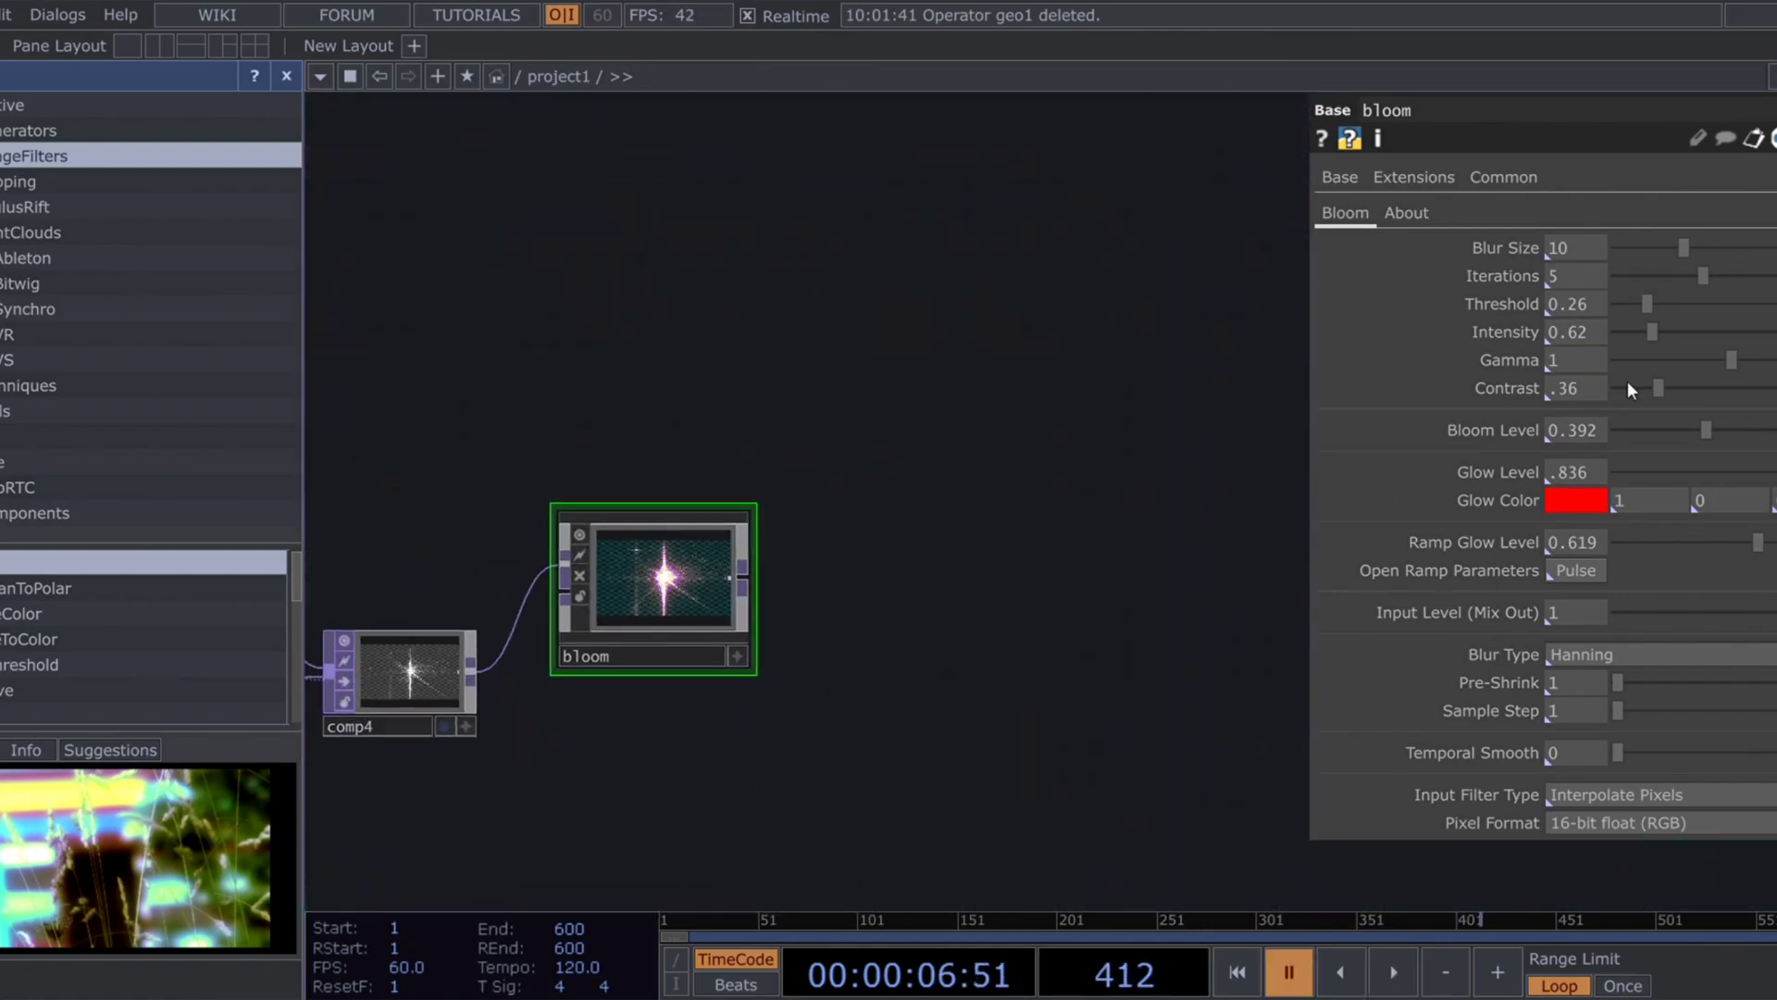
Step: Add the rgbaDelay image filter from the palette and wire bloom's output into it
drag(1018, 534, 981, 621)
scroll(769, 762, up, 5)
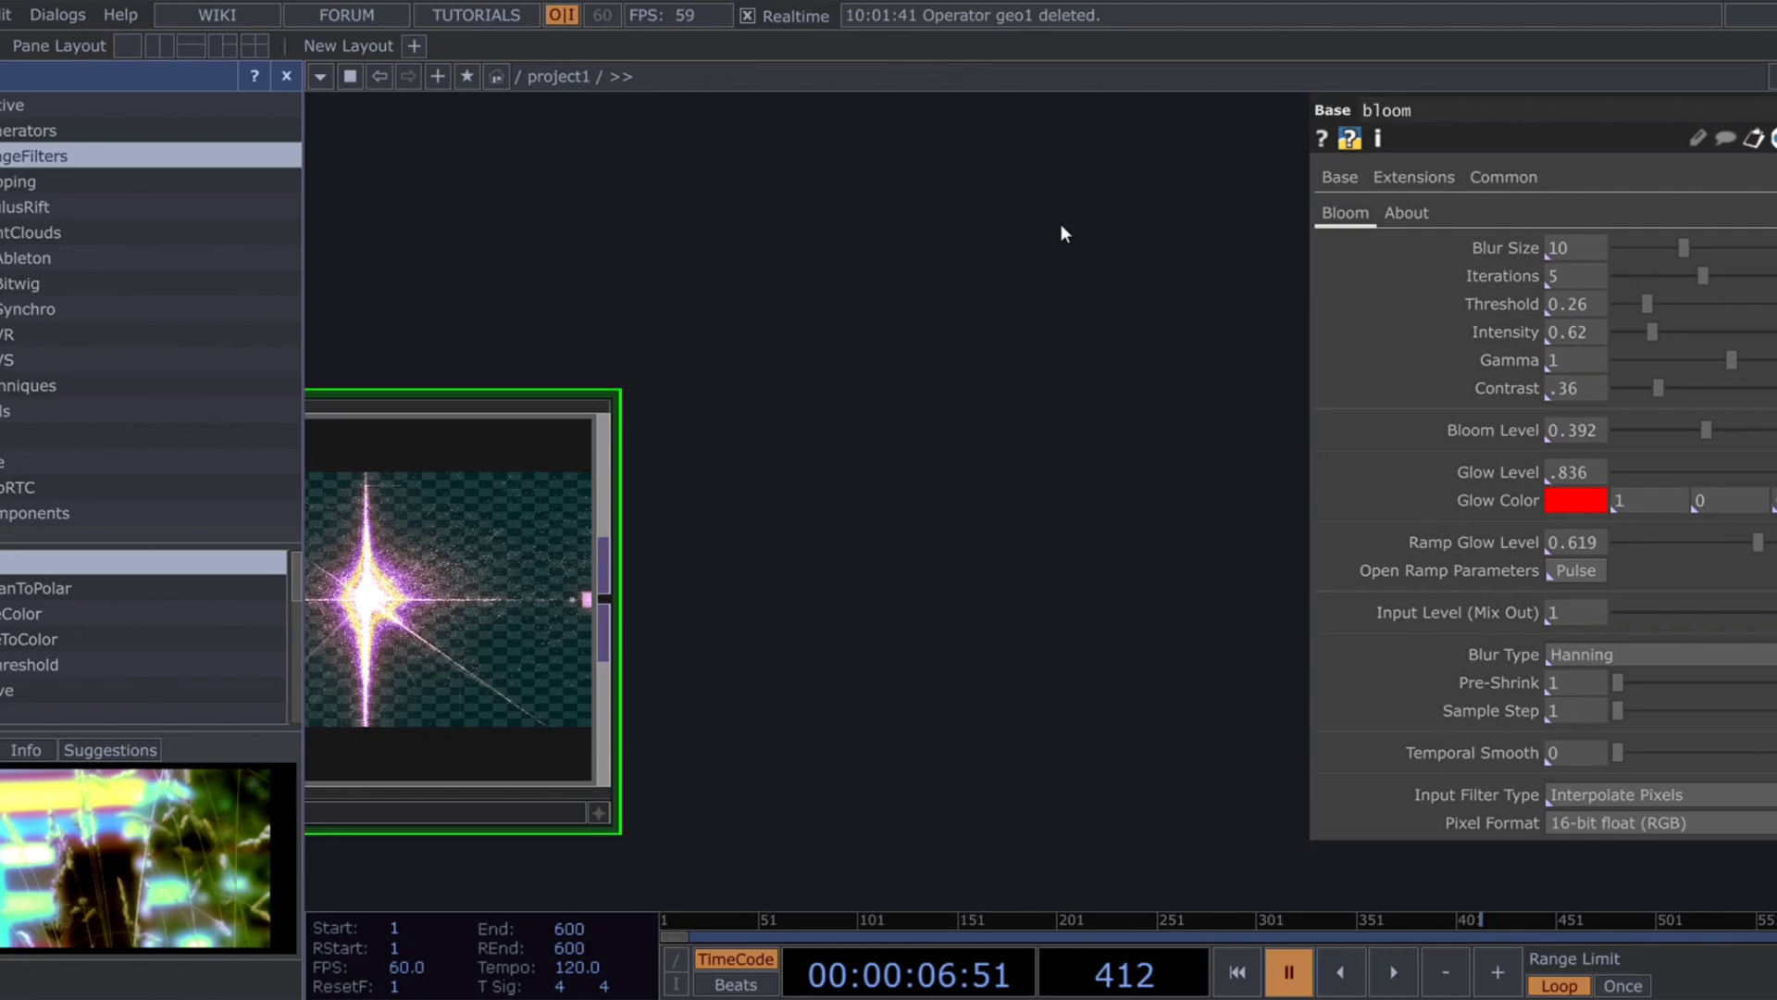
scroll(2, 643, down, 5)
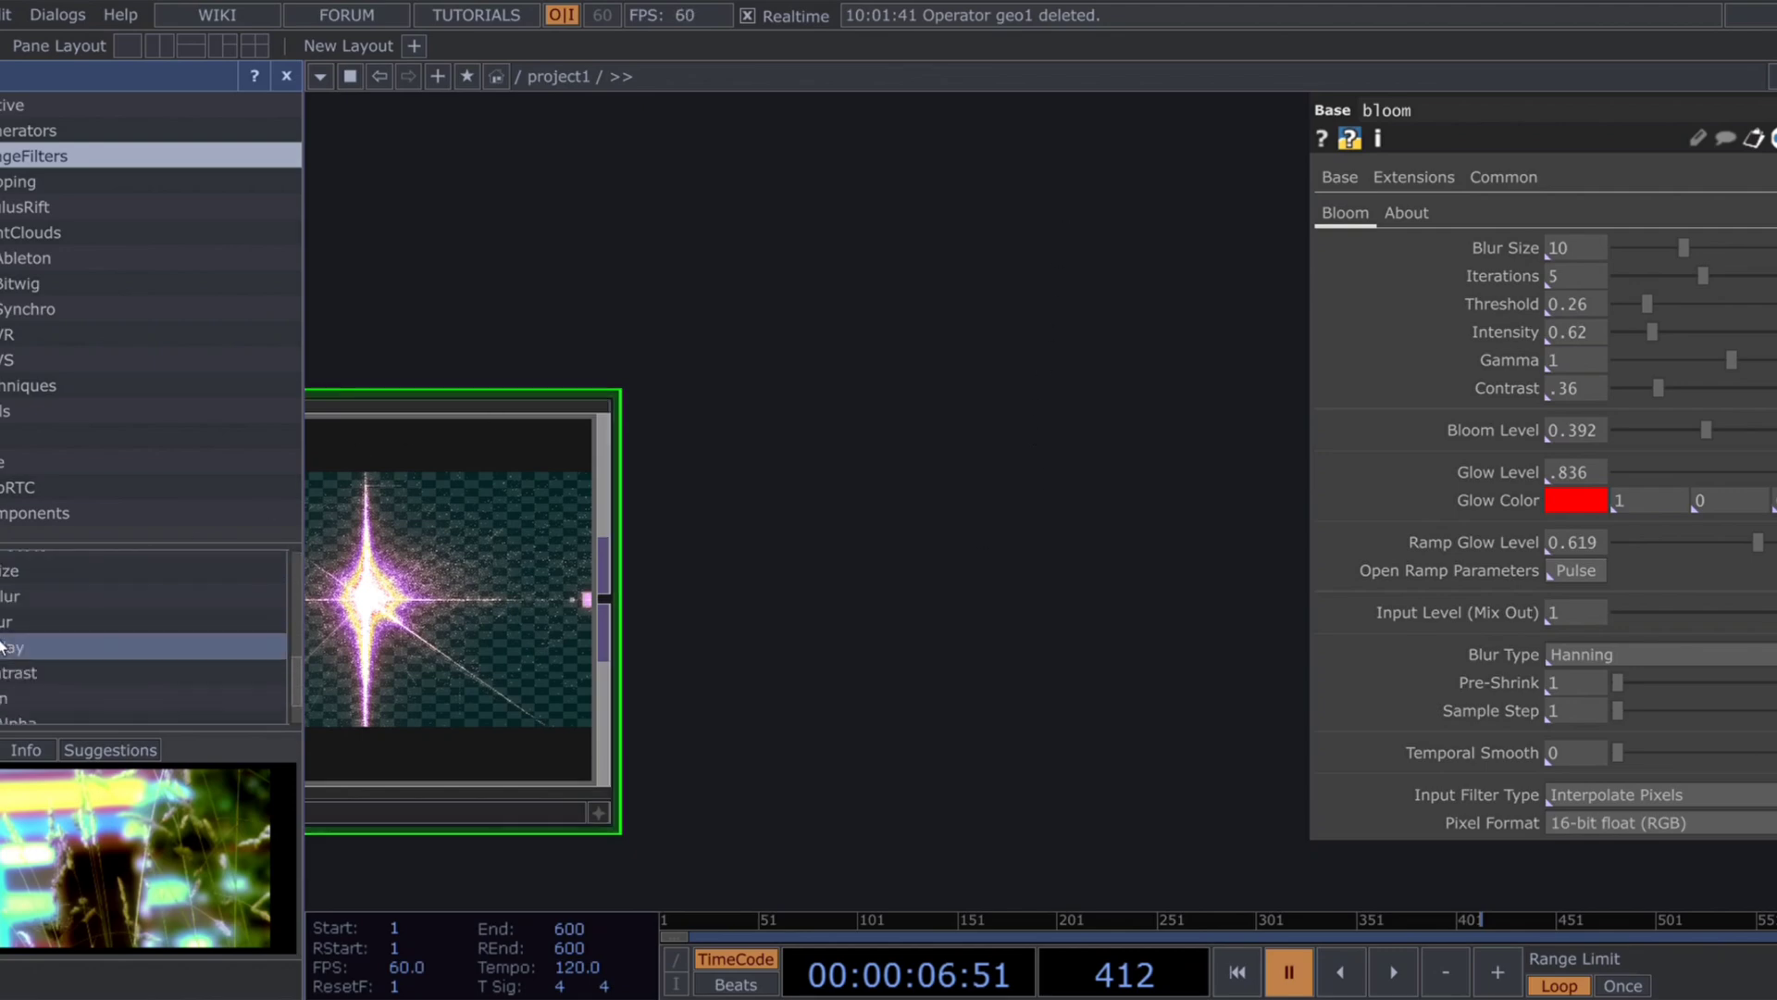
click(886, 674)
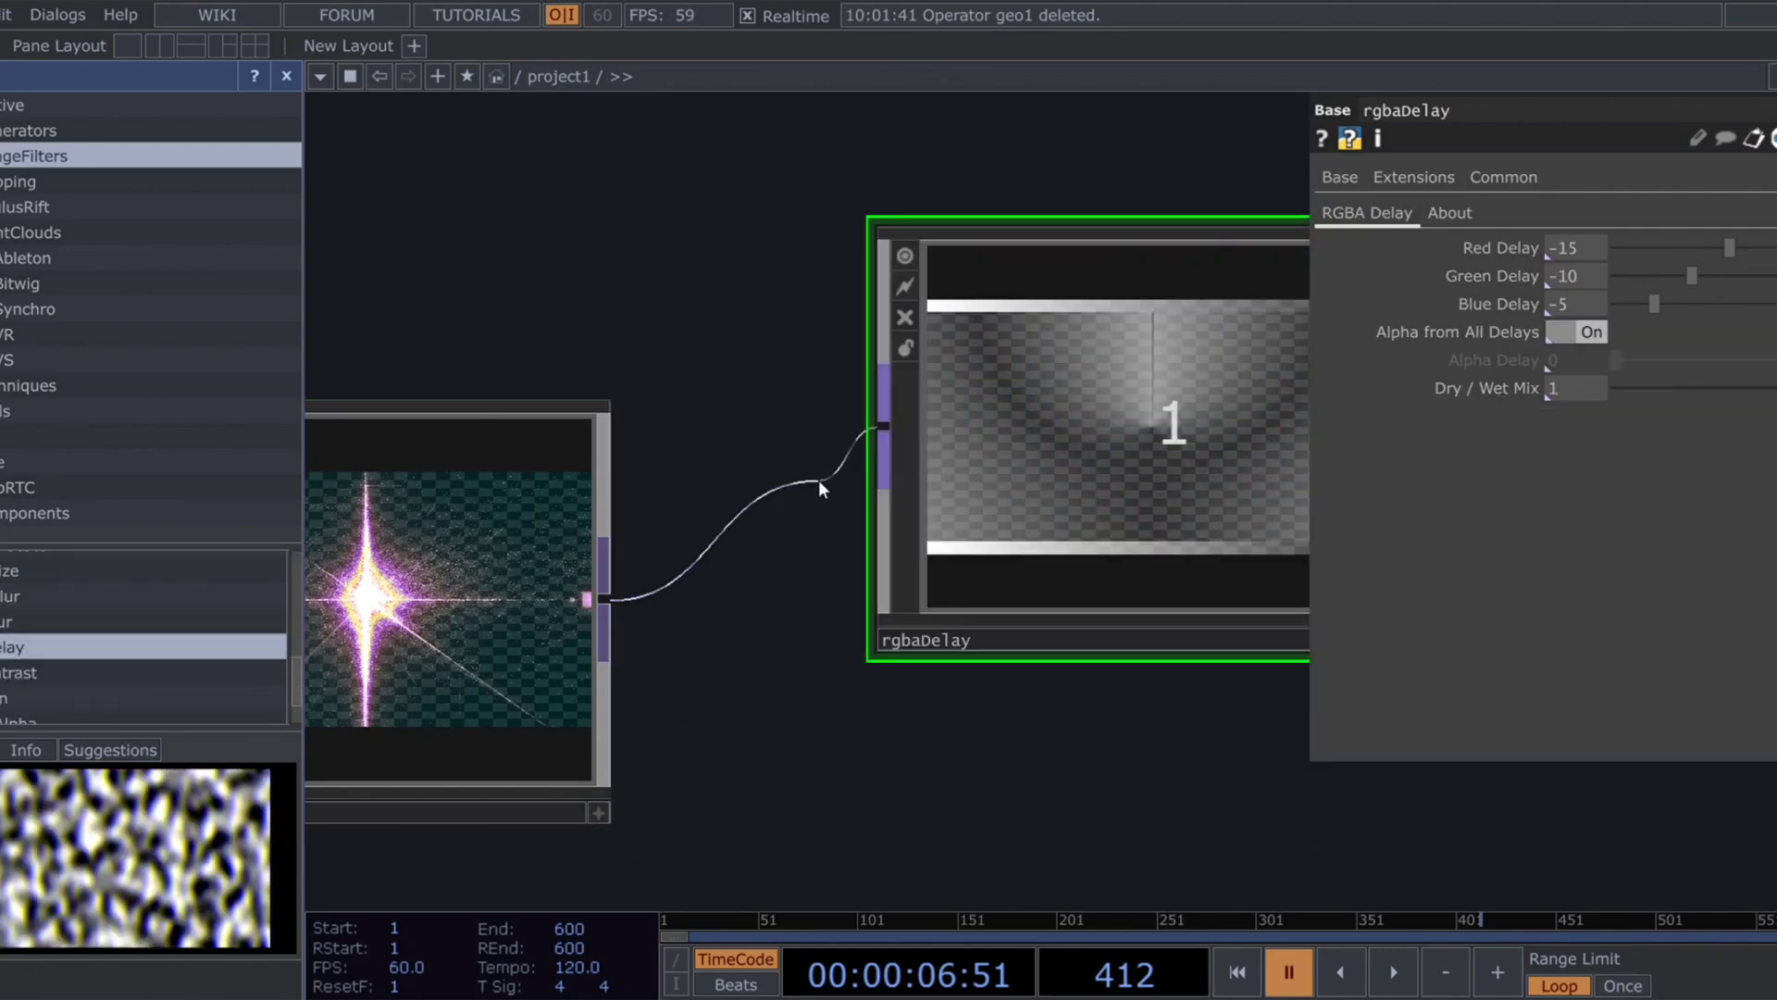
drag(818, 479, 877, 428)
drag(990, 724, 718, 795)
drag(950, 508, 818, 626)
Step: Play the timeline briefly to examine the colour delay in rgbaDelay, and pause it
scroll(764, 624, up, 4)
key(space)
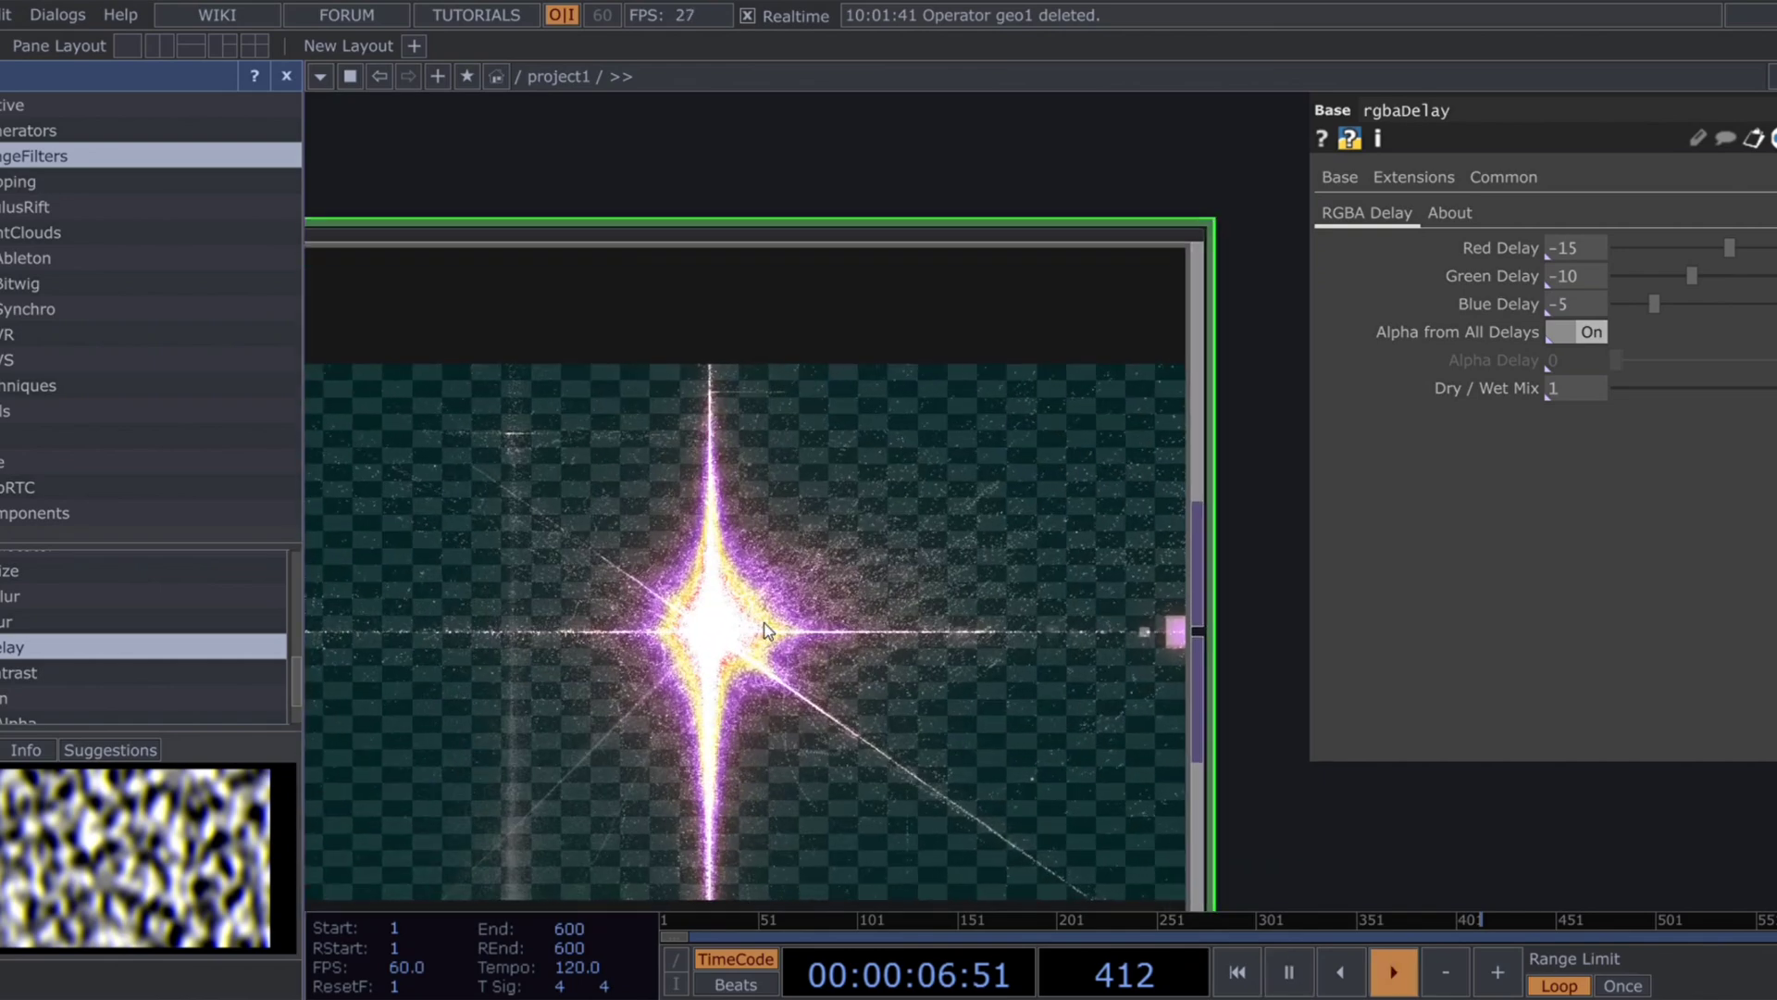
key(space)
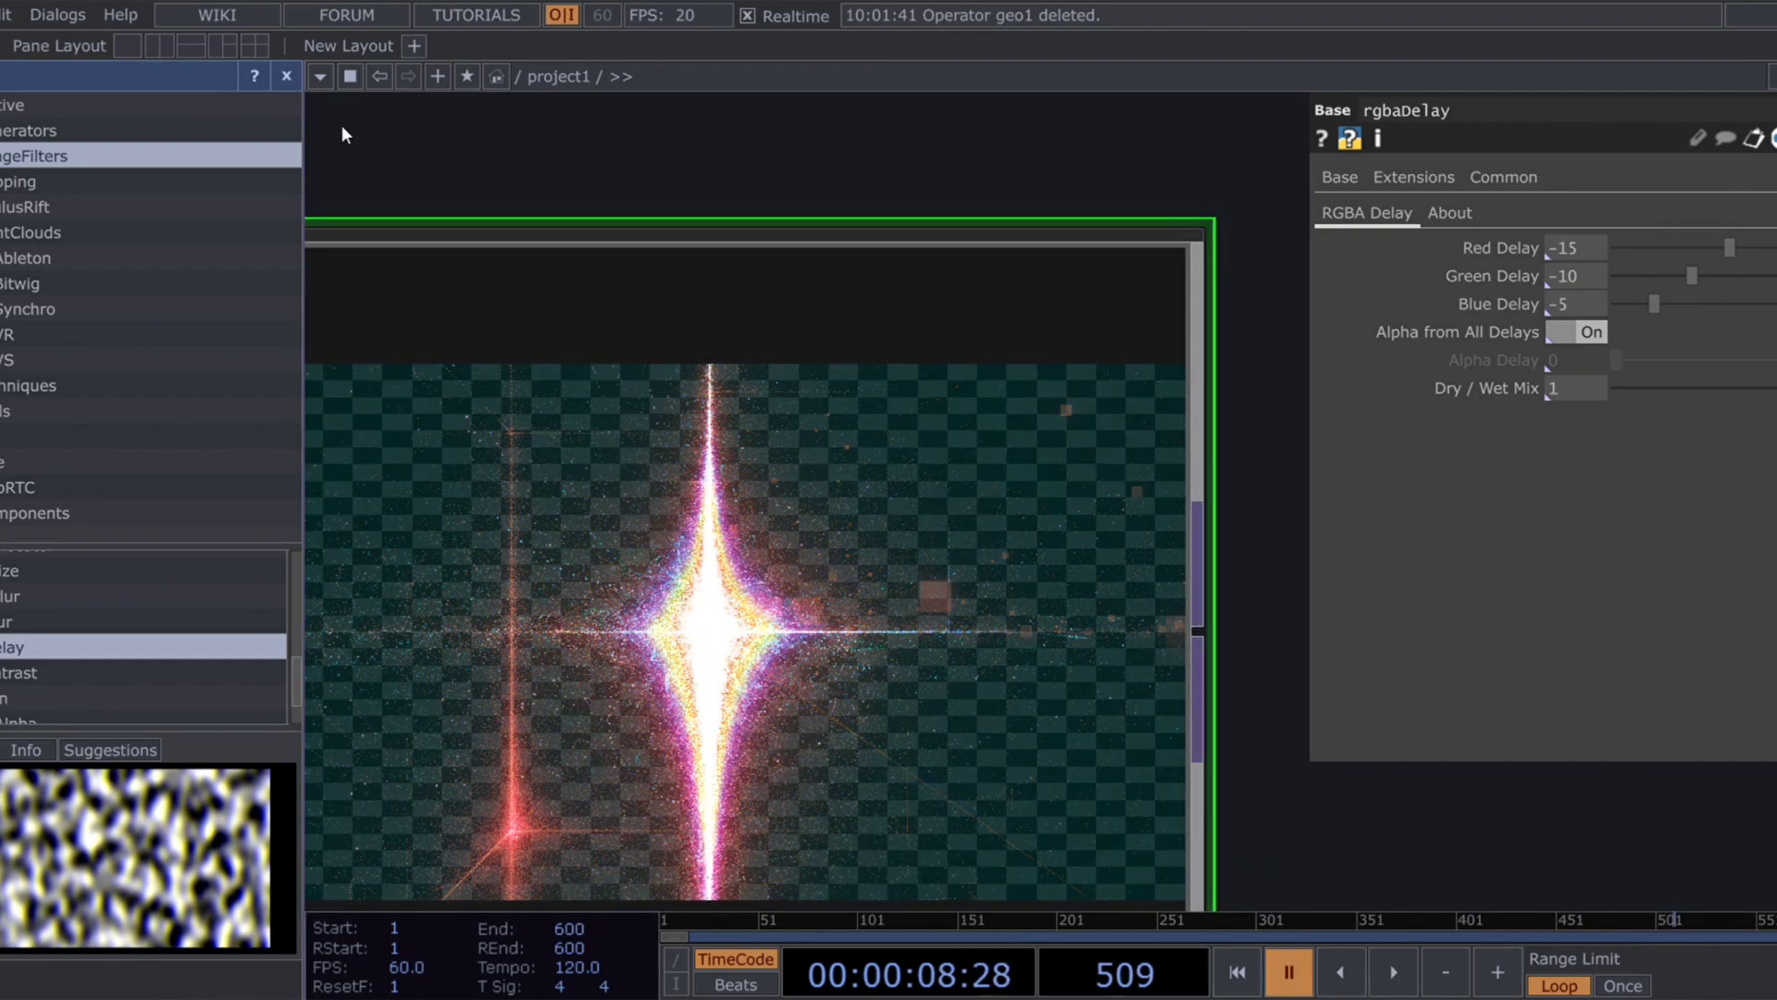
Step: Close the component palette and add a Level TOP after rgbaDelay
click(280, 82)
scroll(870, 536, down, 4)
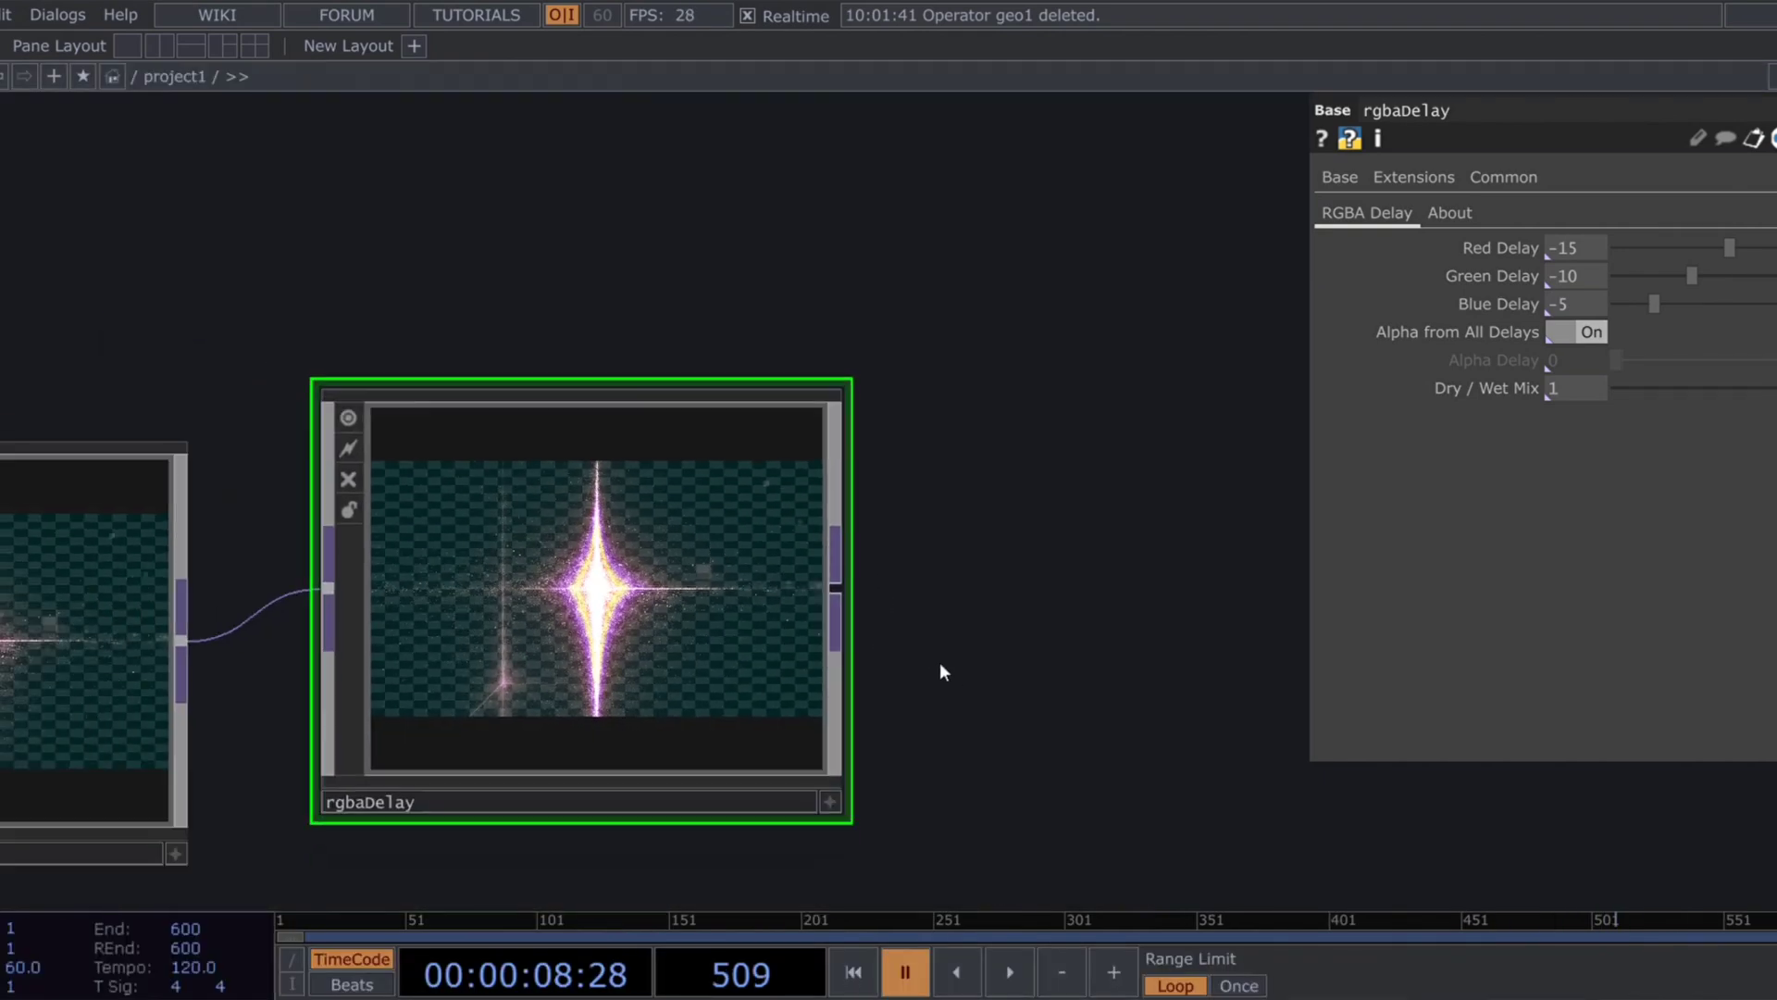
drag(937, 674, 830, 645)
scroll(870, 663, down, 4)
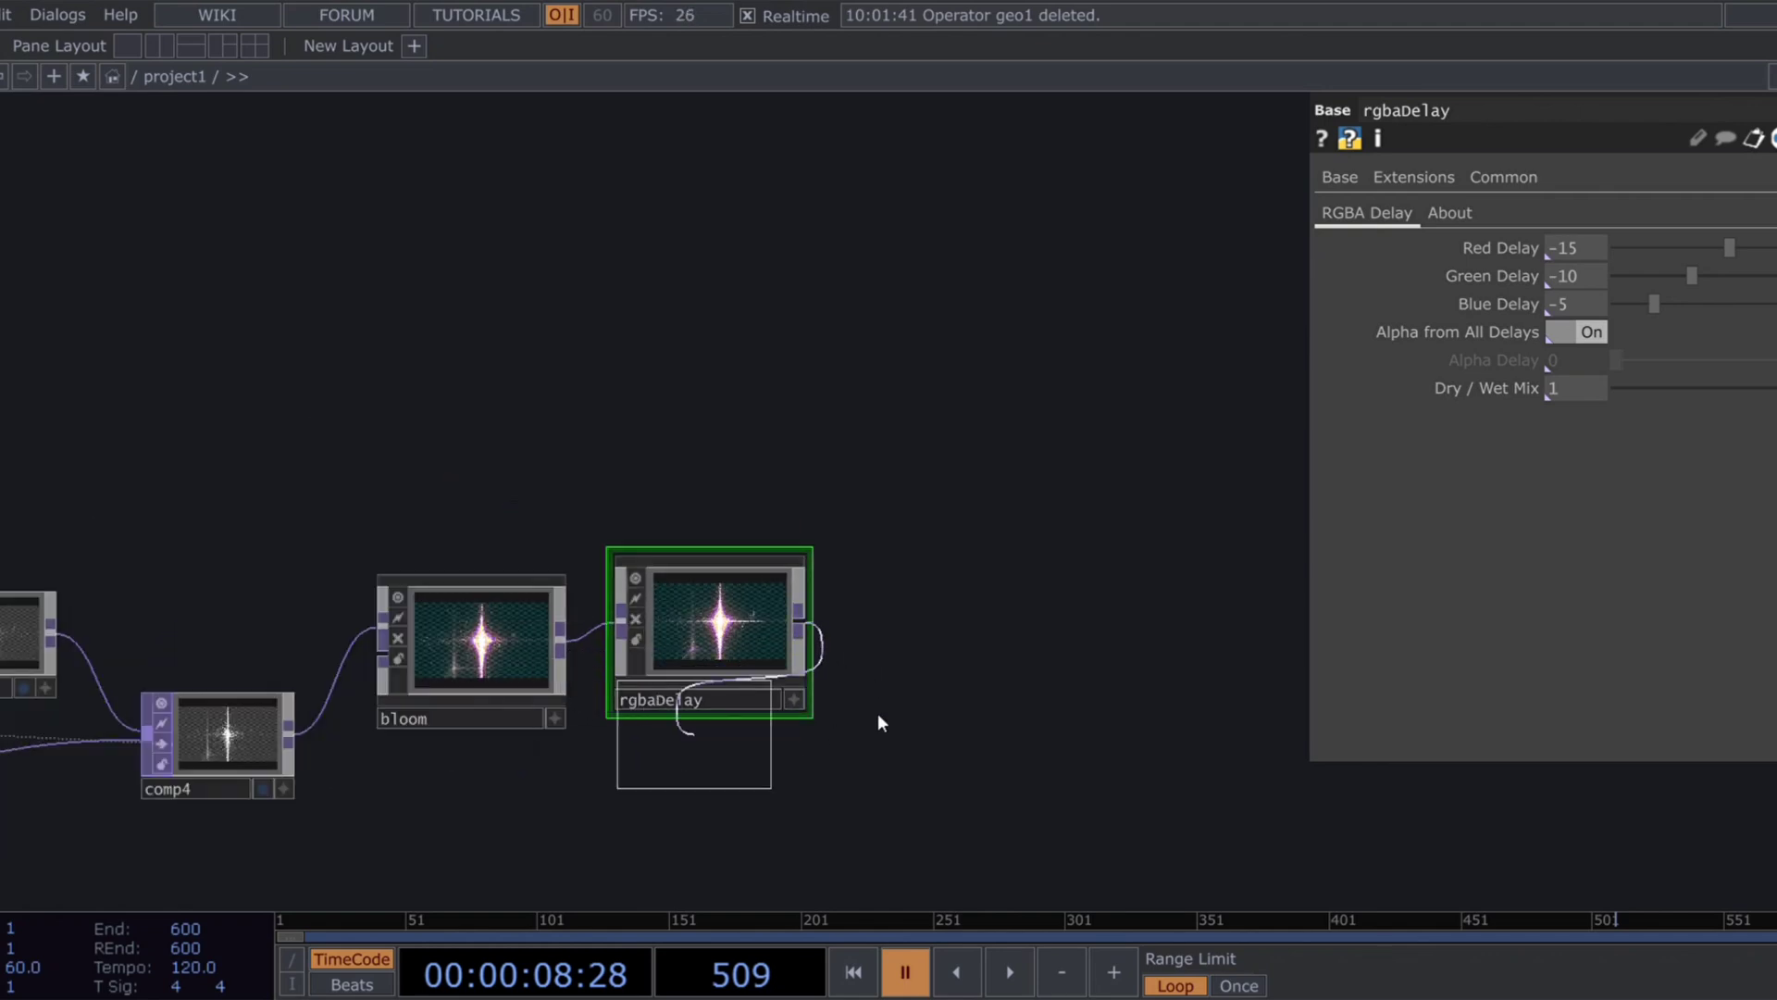
click(952, 620)
drag(1038, 716, 877, 758)
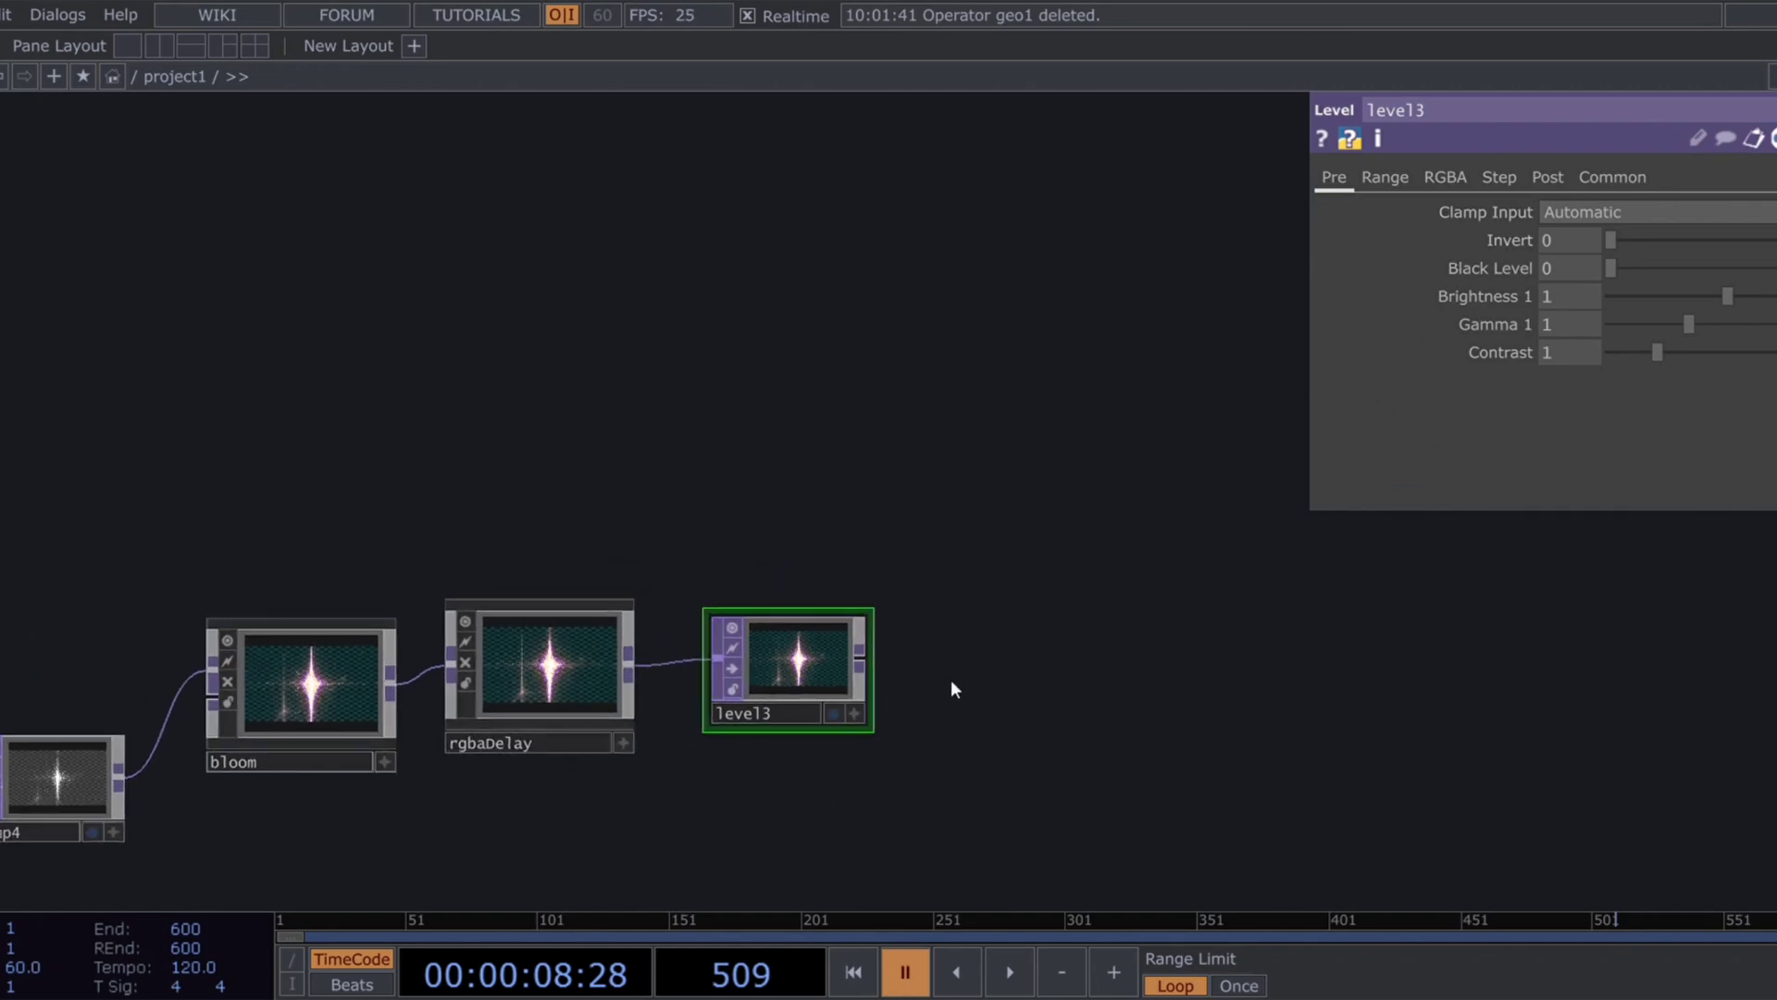
Step: Set level3's Contrast to 1.22, Gamma 1 to 1.42 and Brightness 1 to 1.14
click(1570, 359)
text(1.22)
click(903, 612)
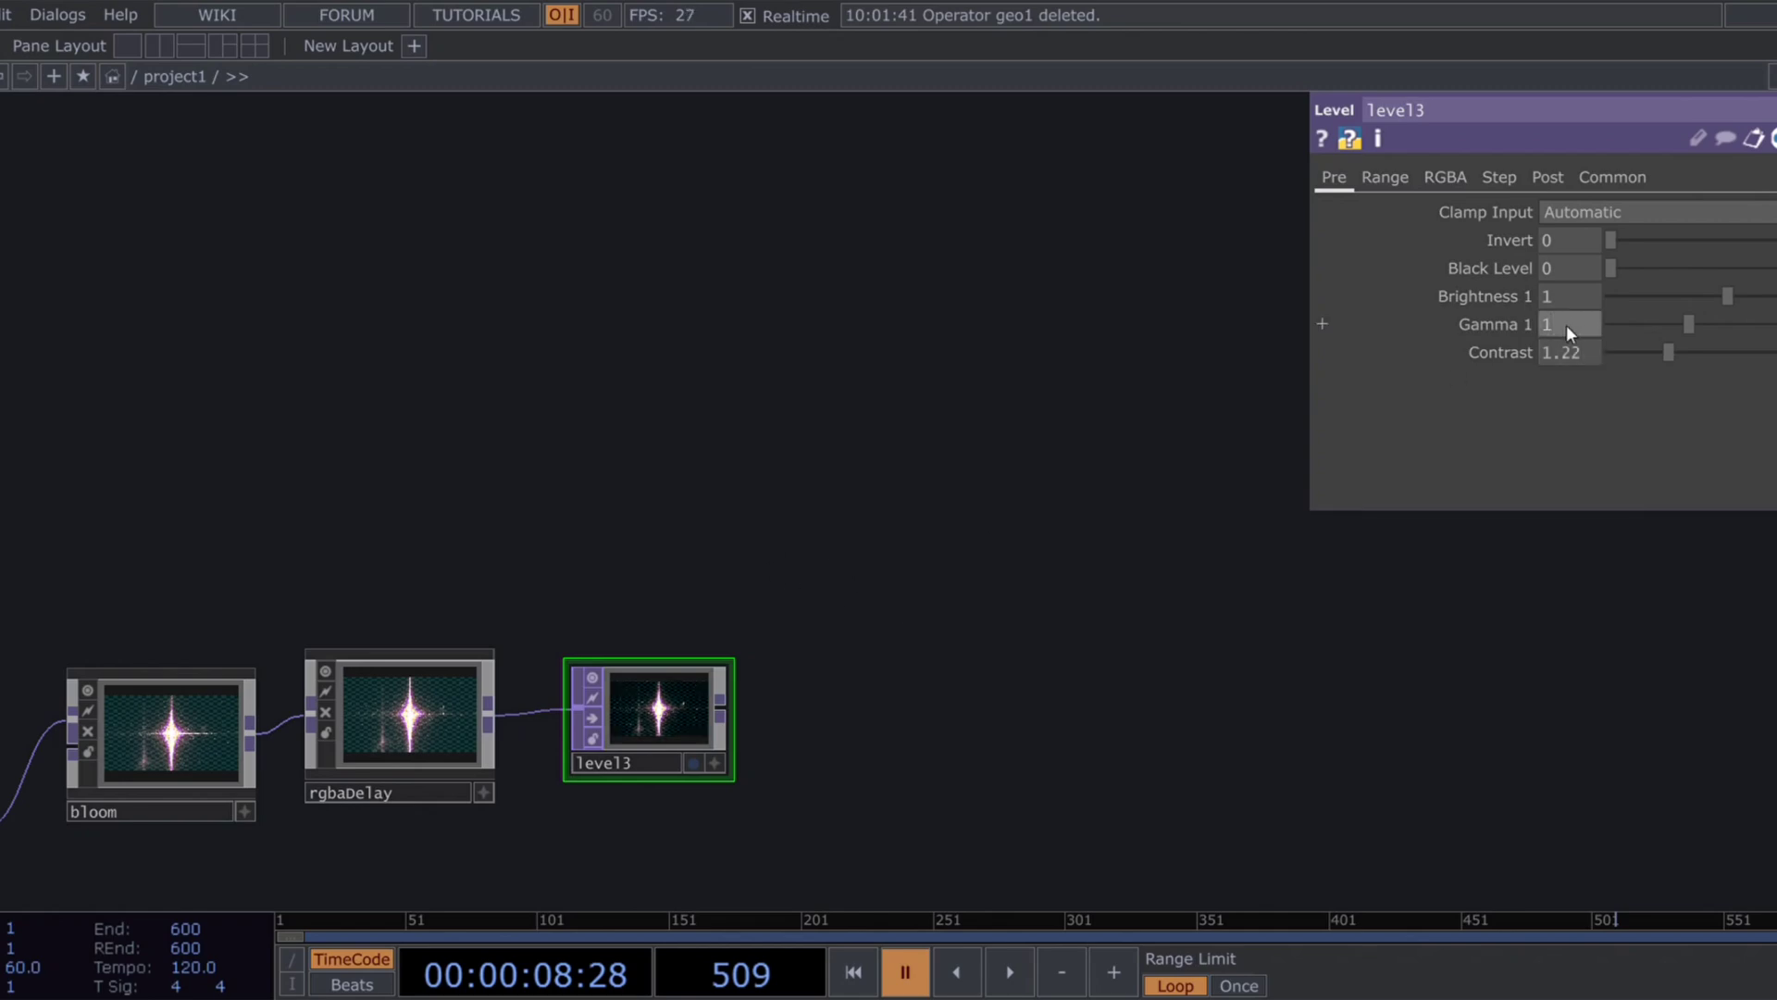
click(1566, 335)
text(1.42)
click(981, 618)
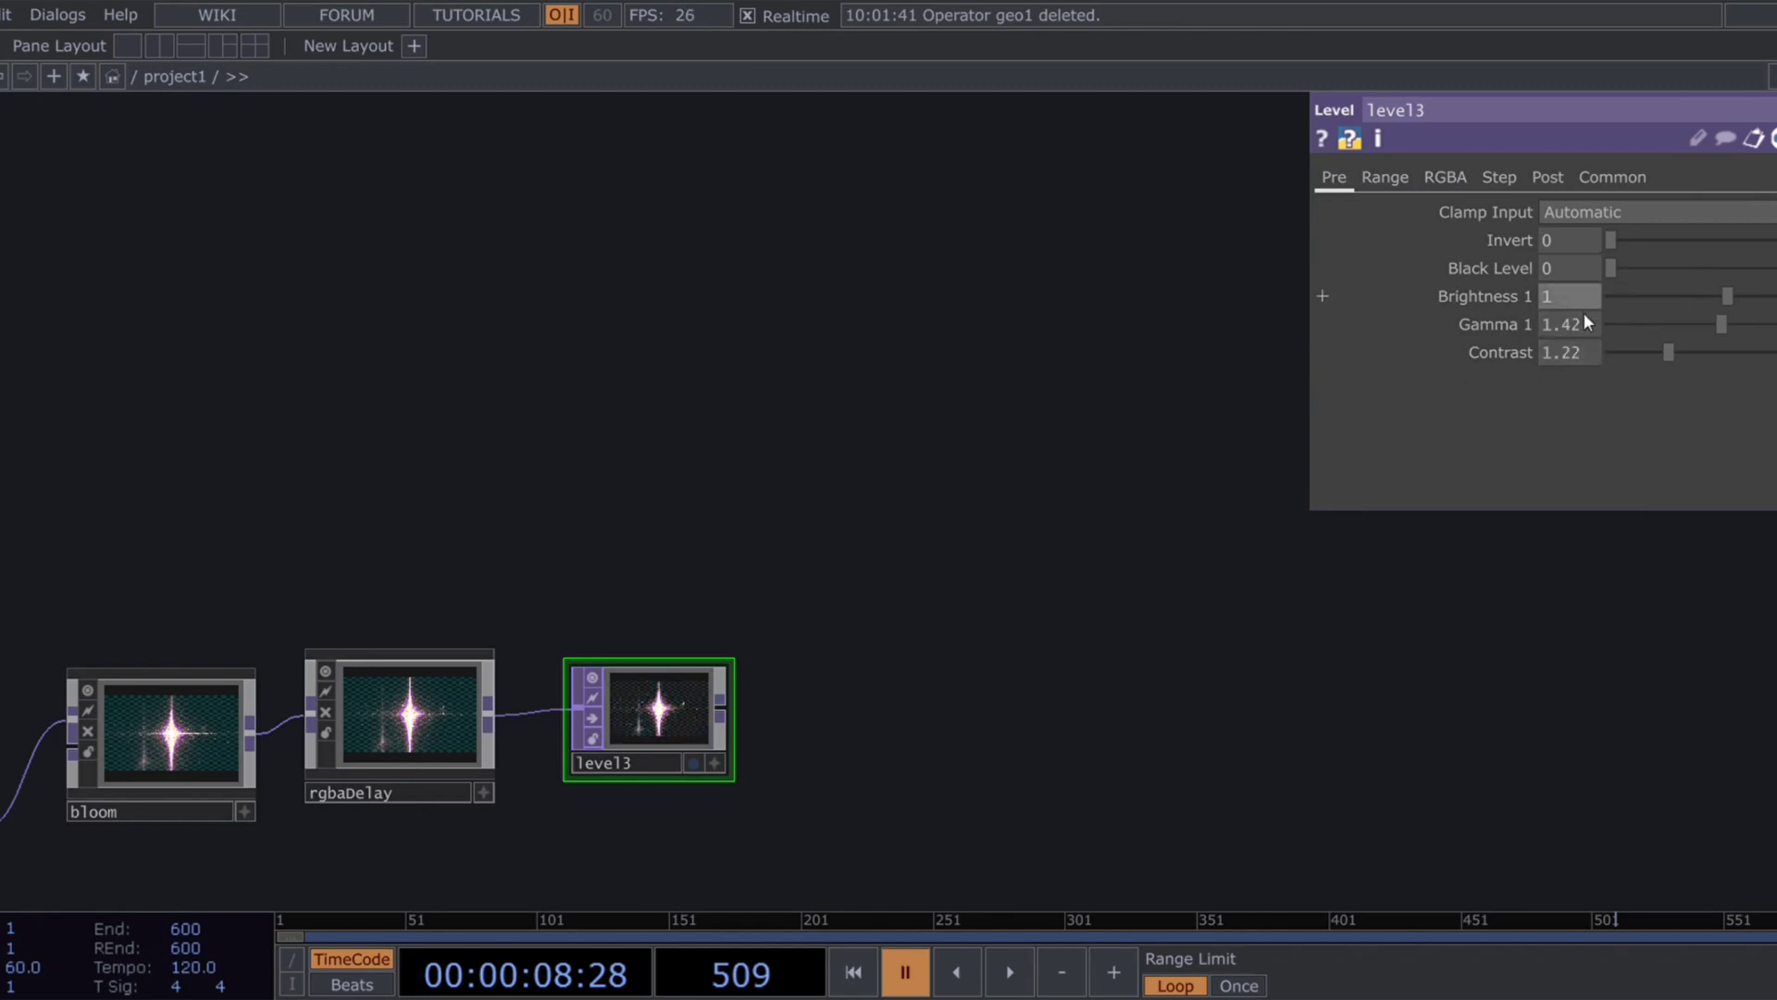
text(1.14)
click(1055, 623)
Step: Add a Transform TOP after level3, with Pre-Multiply RGB by Alpha off and Comp Over Background Color on
scroll(699, 740, up, 6)
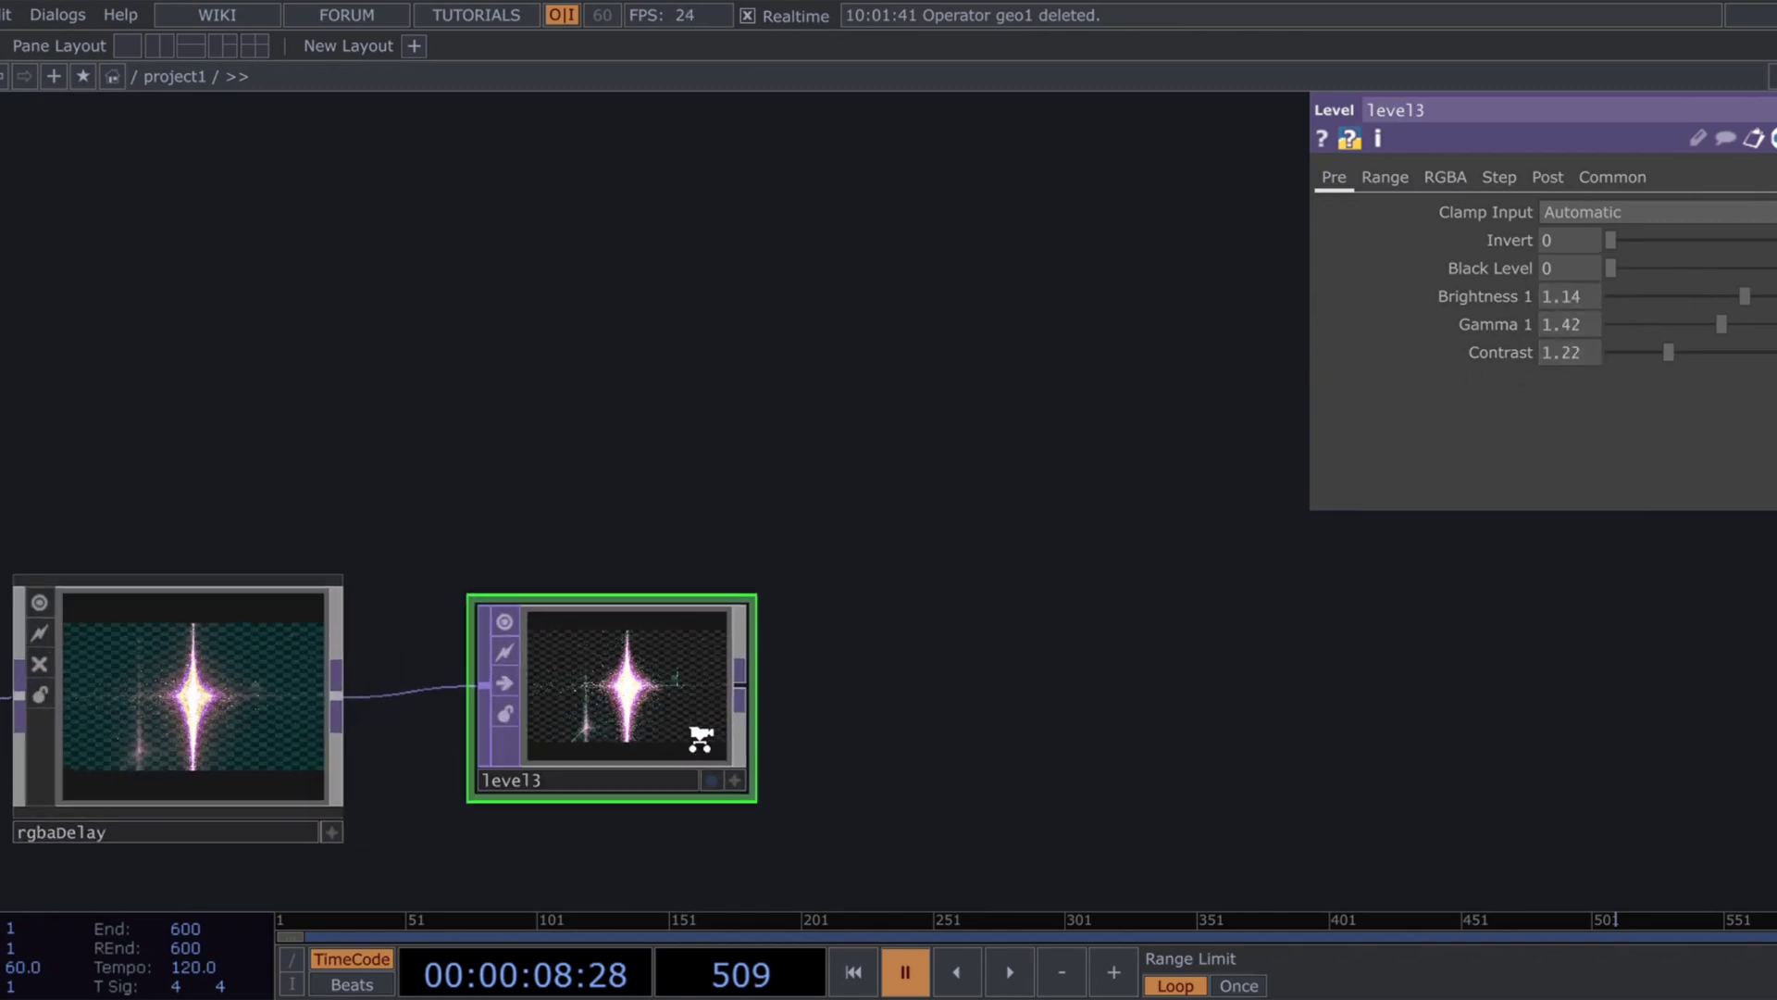
drag(903, 753, 876, 674)
drag(994, 668, 910, 713)
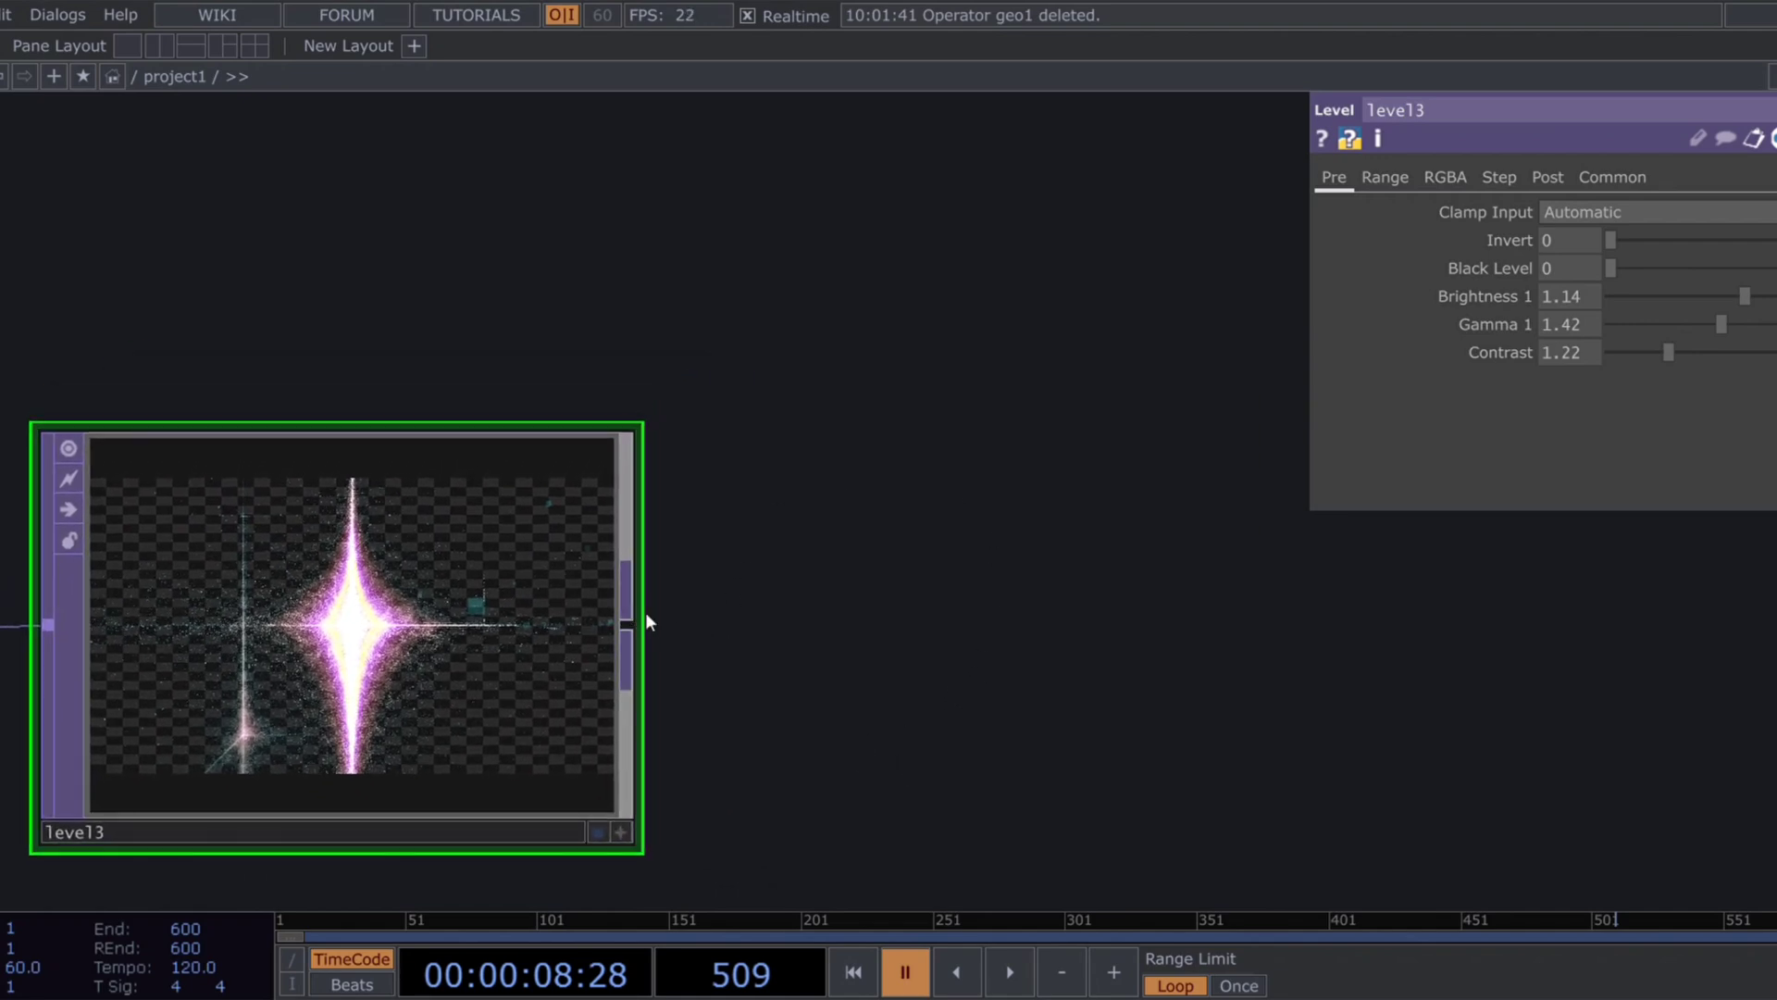
click(1122, 639)
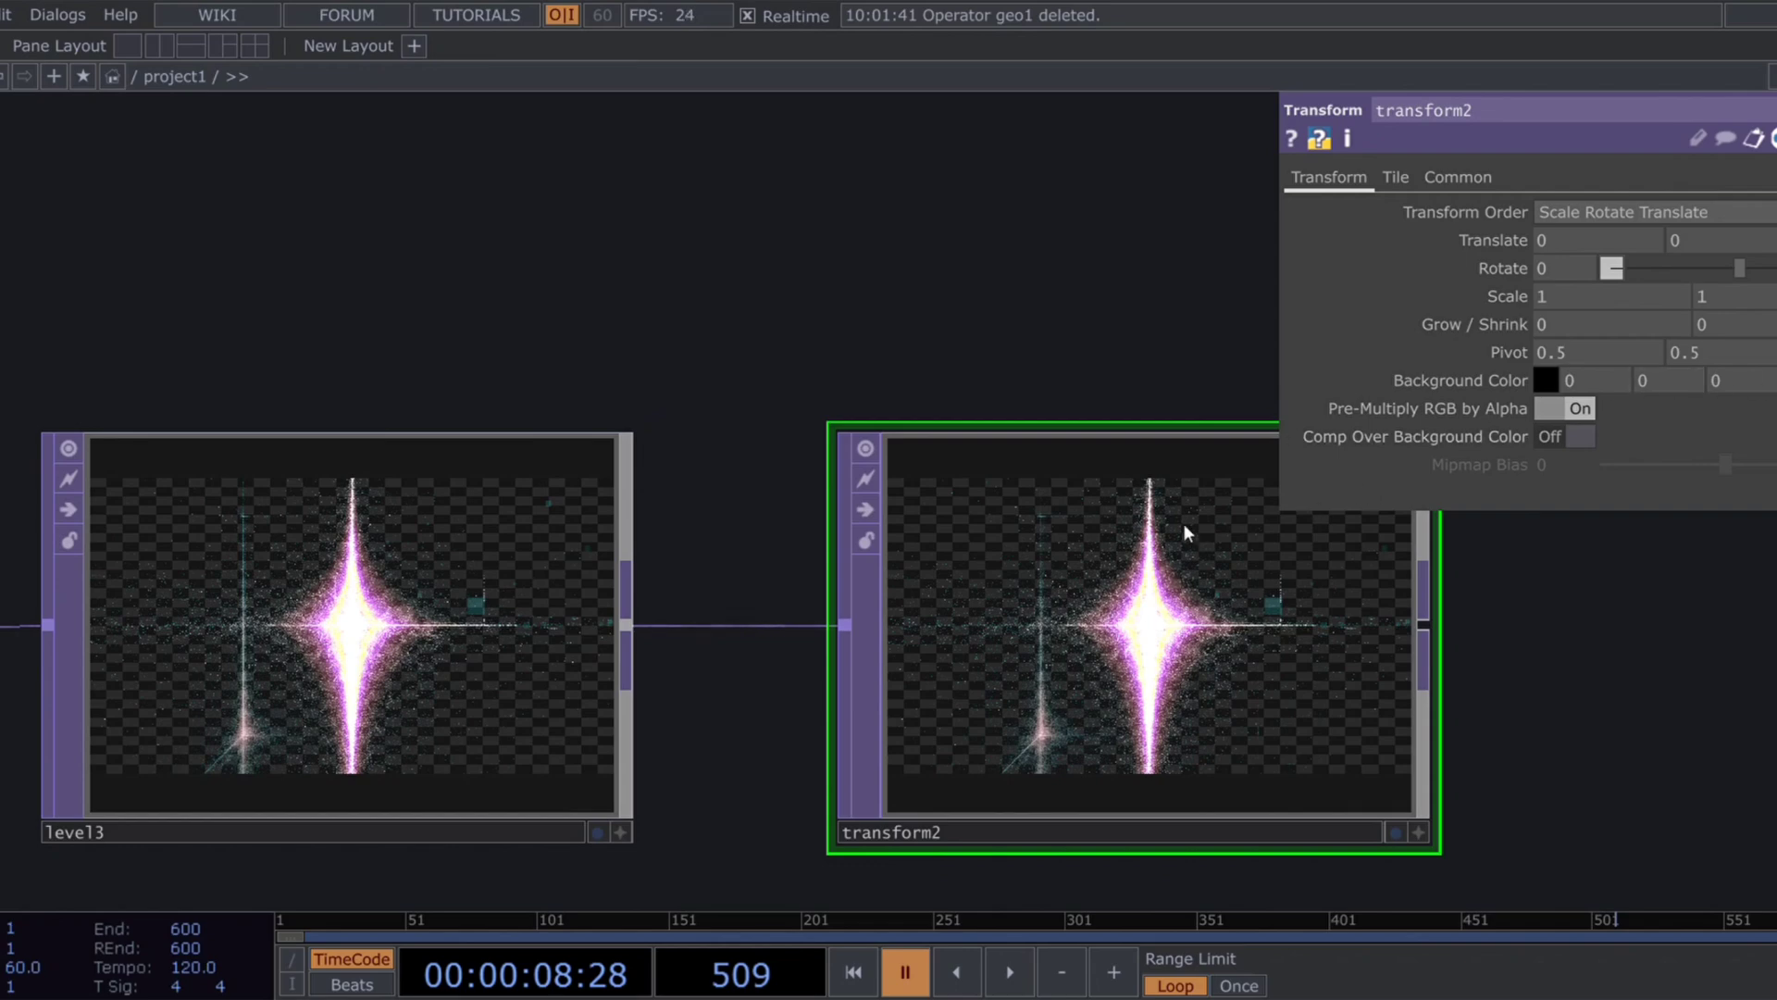
click(1557, 410)
click(1565, 436)
Step: Add a Null TOP after the Transform TOP and show its output as the network background
drag(1535, 695, 1144, 671)
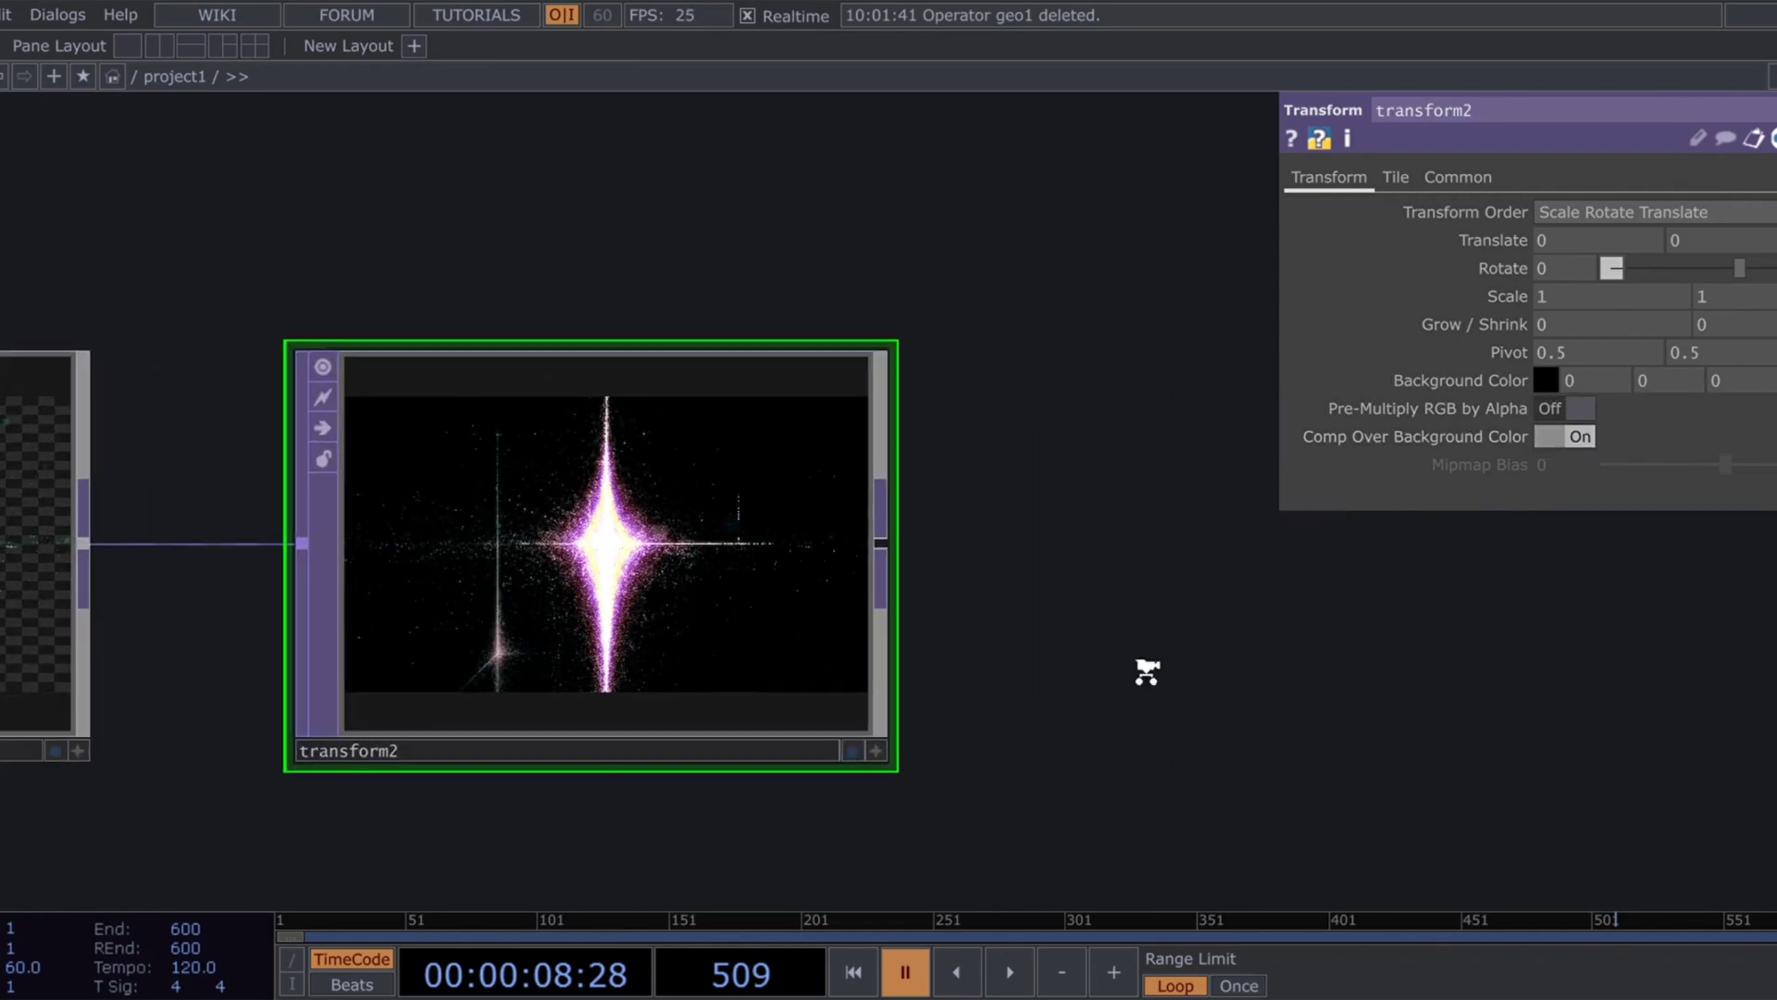
scroll(1144, 668, down, 4)
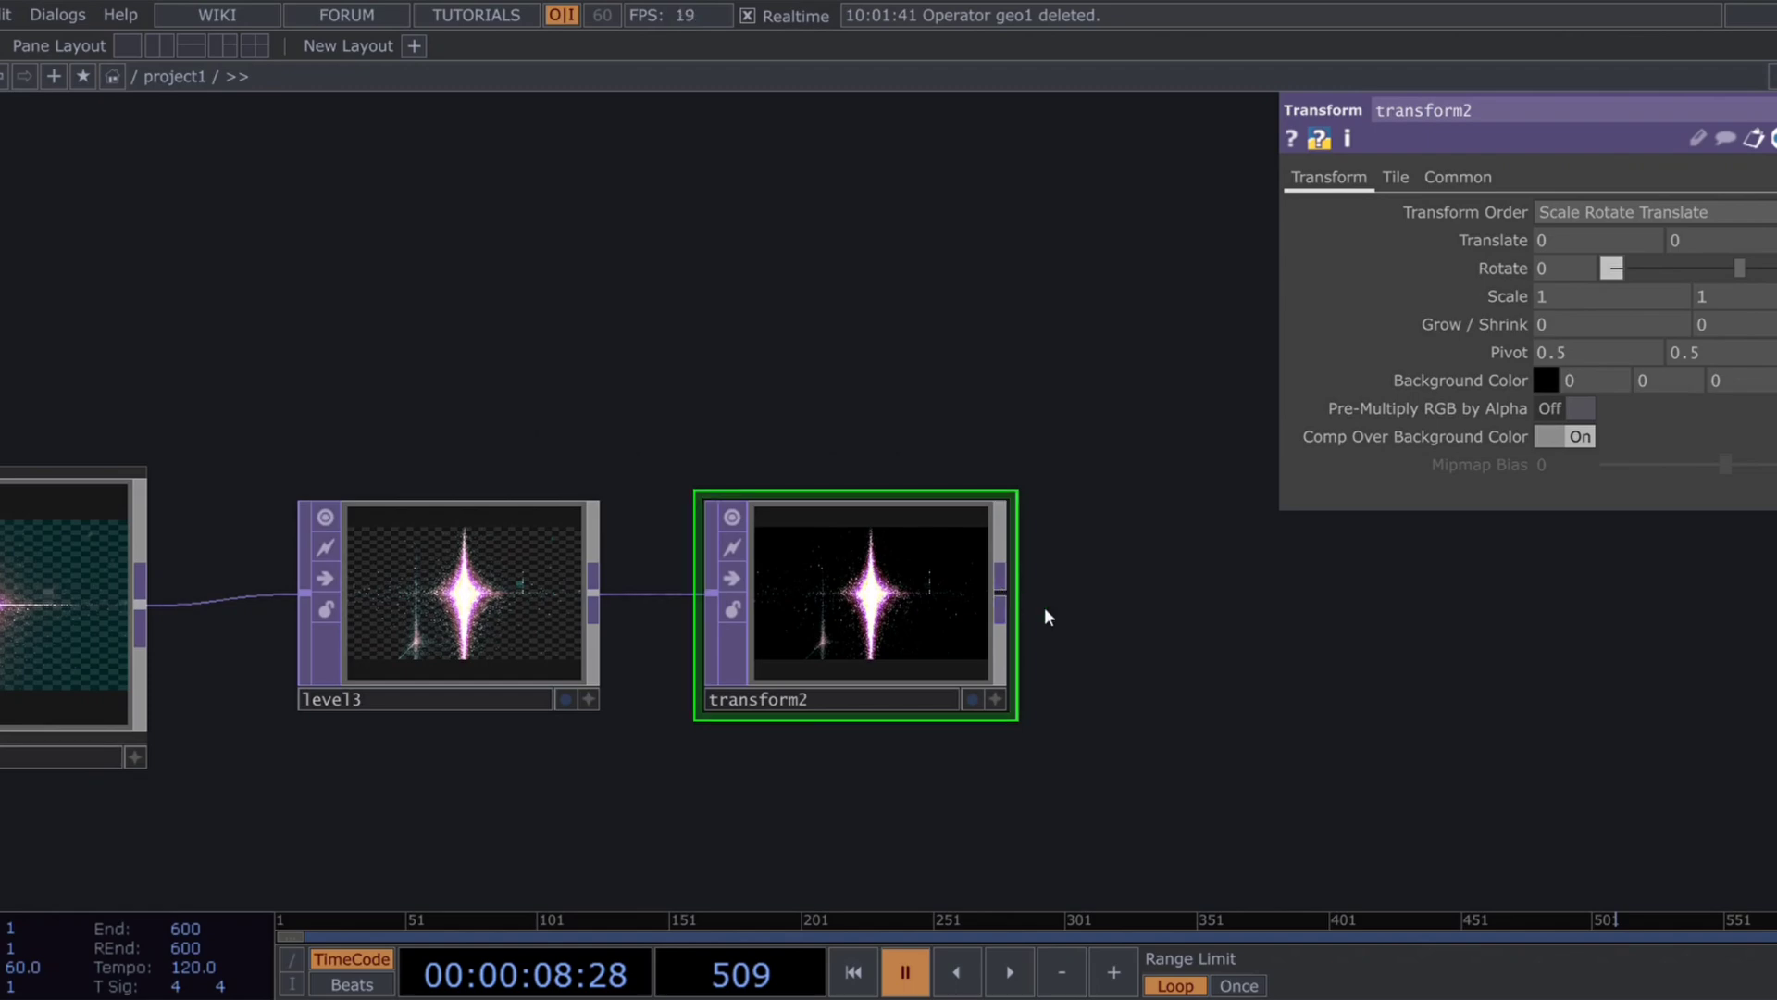
click(1264, 609)
click(1377, 699)
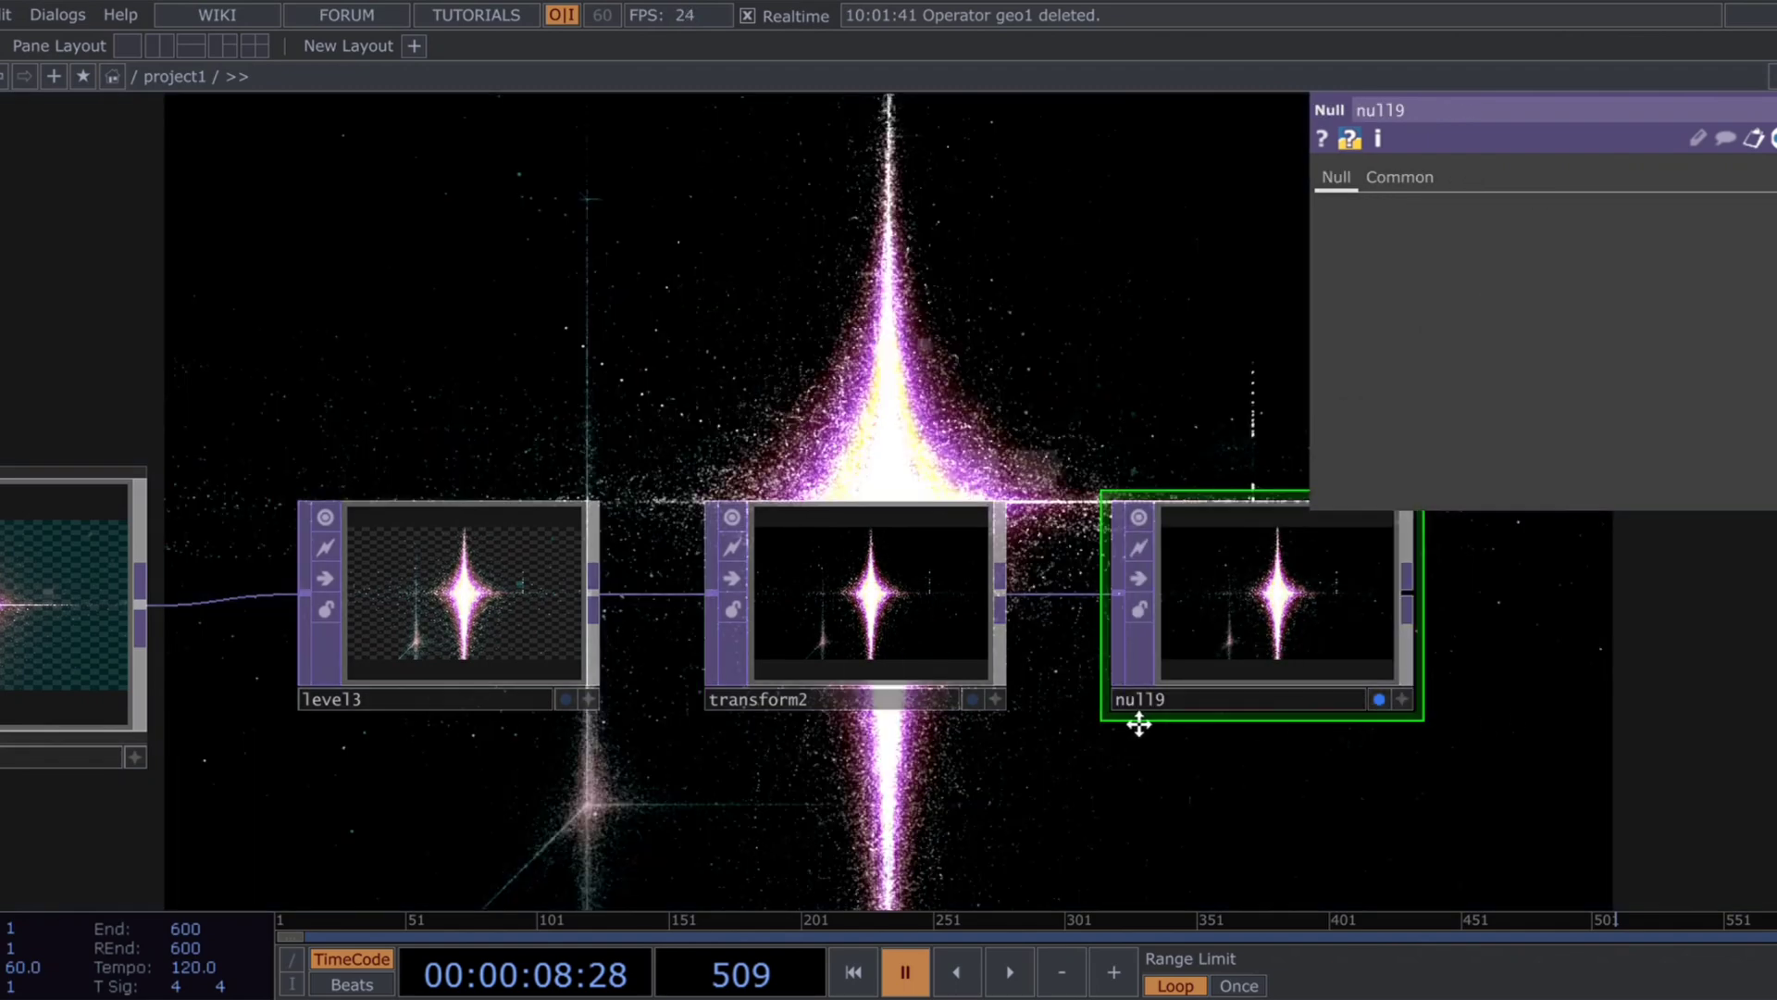
Step: Resume playback, hide the operator parameters and examine the final animated visual behind the complete node network
drag(1138, 723, 571, 697)
drag(1085, 691, 802, 663)
key(space)
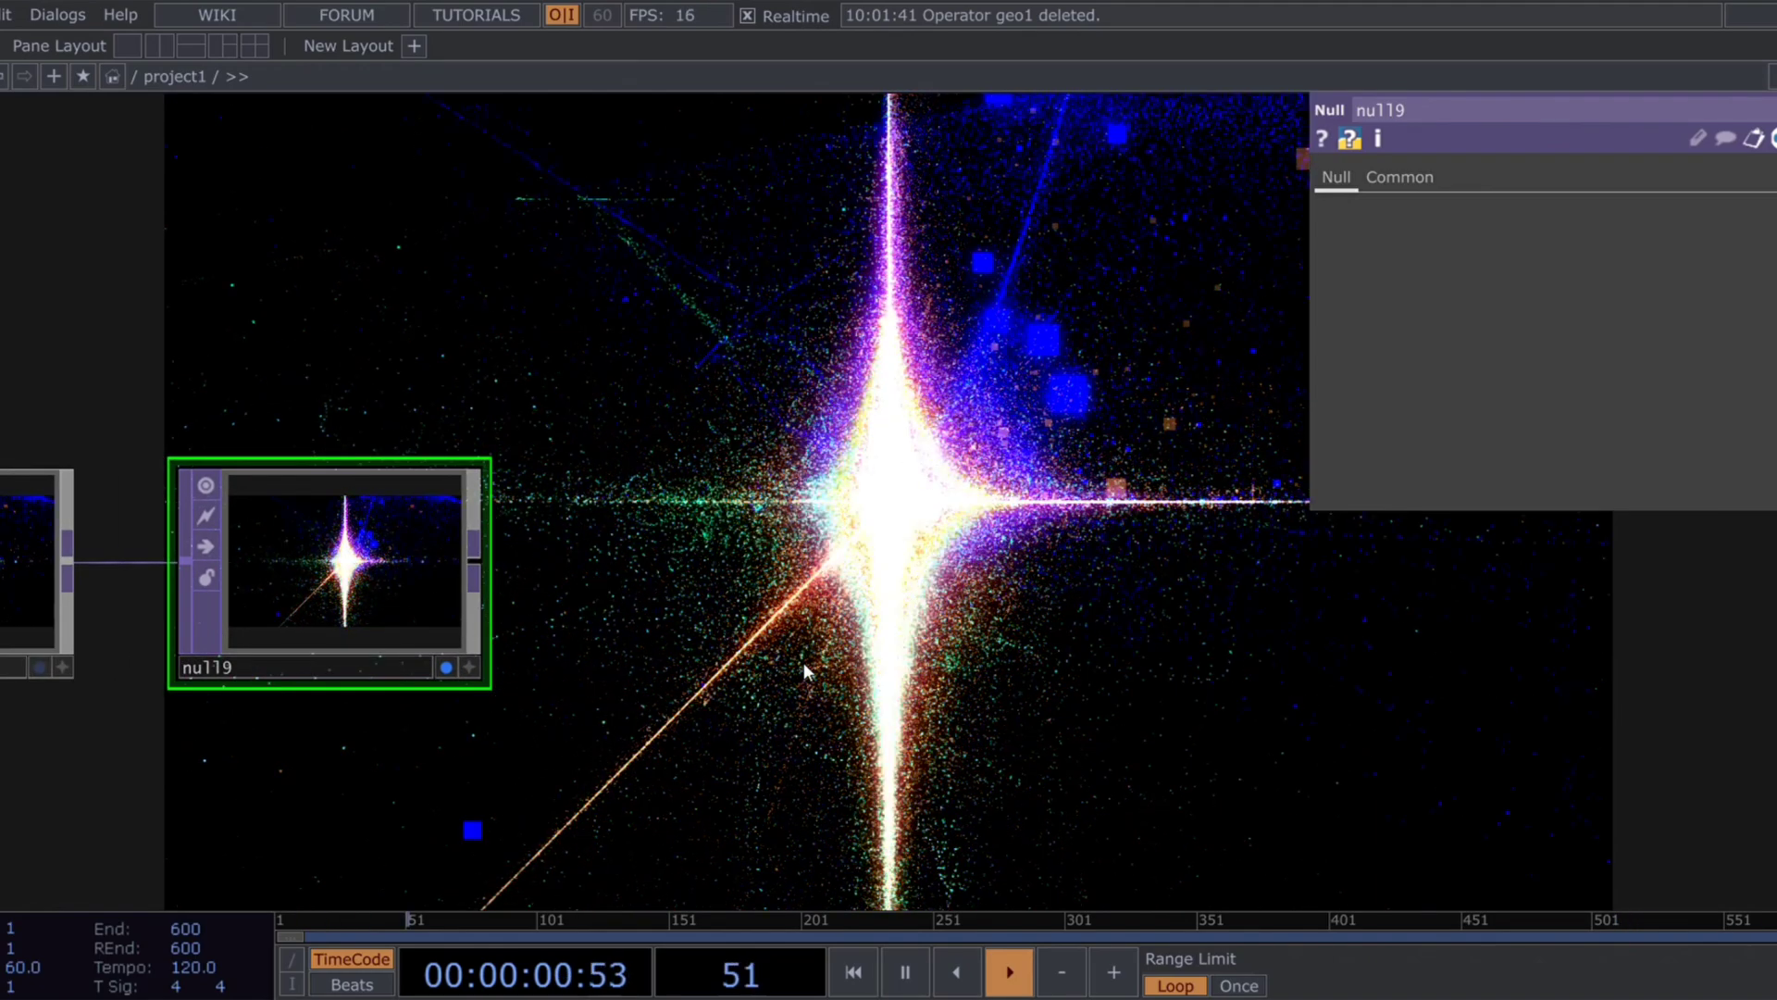
drag(979, 608, 882, 639)
key(p)
scroll(779, 631, down, 10)
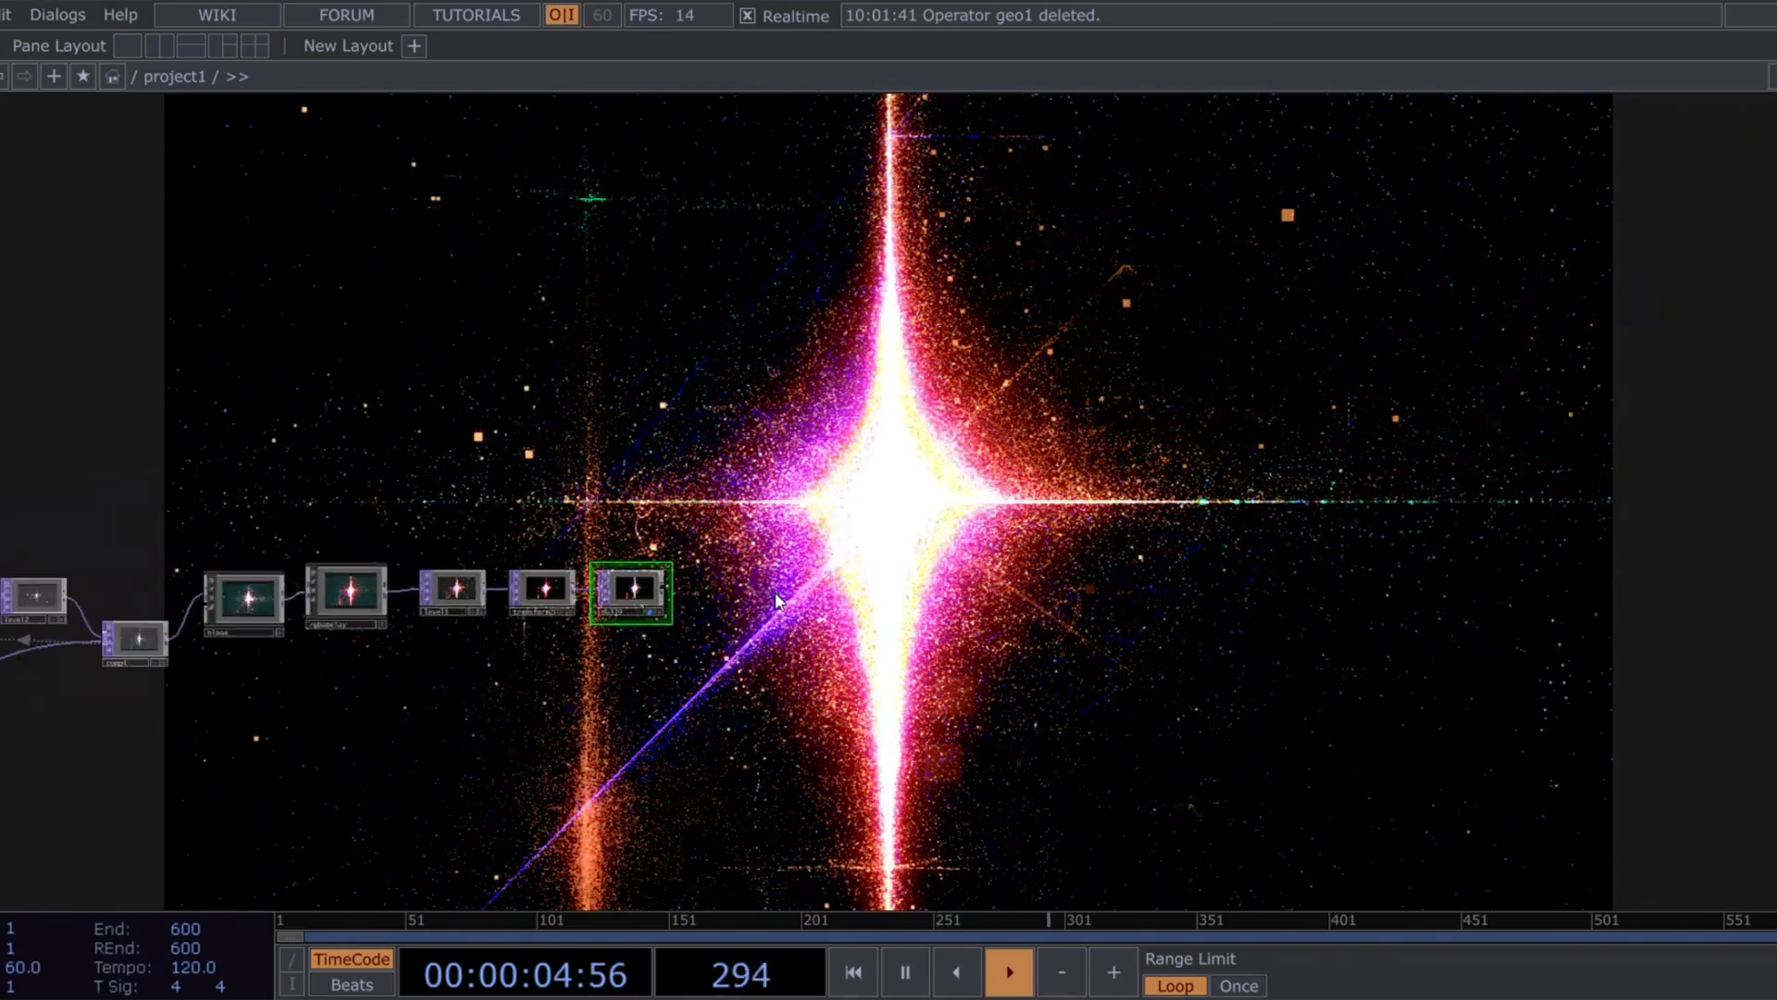
drag(696, 699, 412, 772)
drag(717, 731, 604, 714)
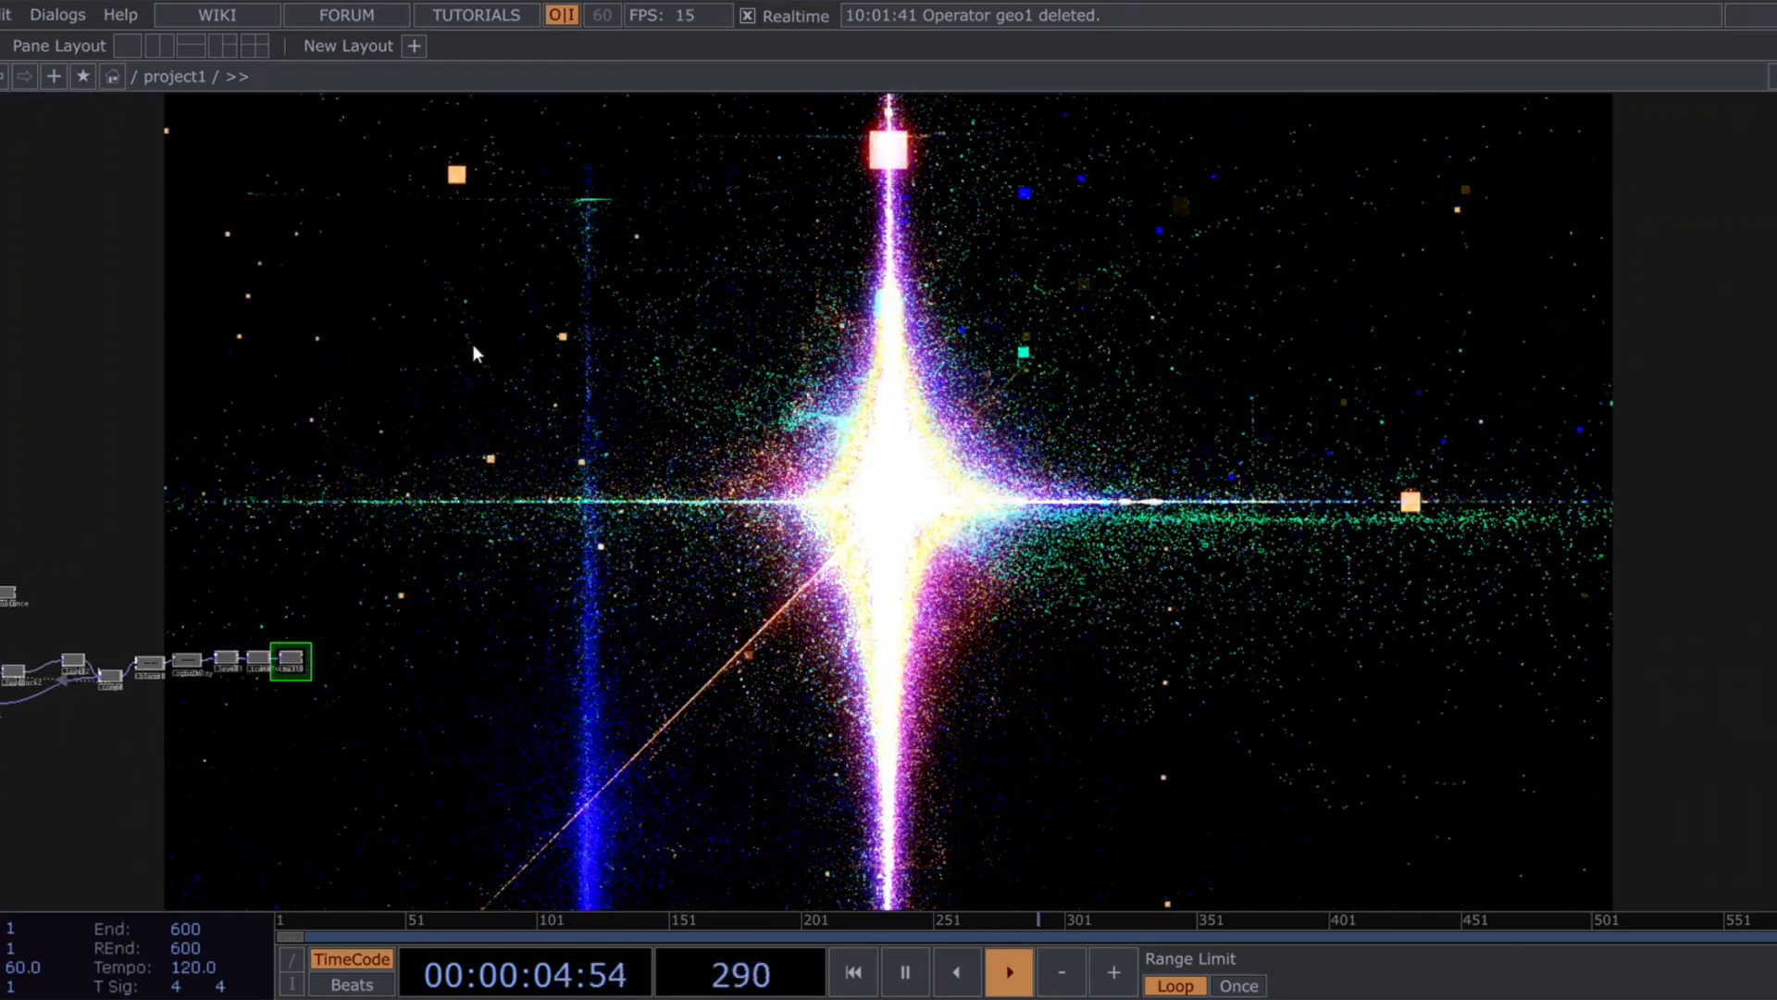
scroll(468, 339, up, 3)
drag(407, 381, 855, 423)
drag(329, 545, 872, 445)
scroll(642, 559, up, 5)
drag(912, 509, 557, 531)
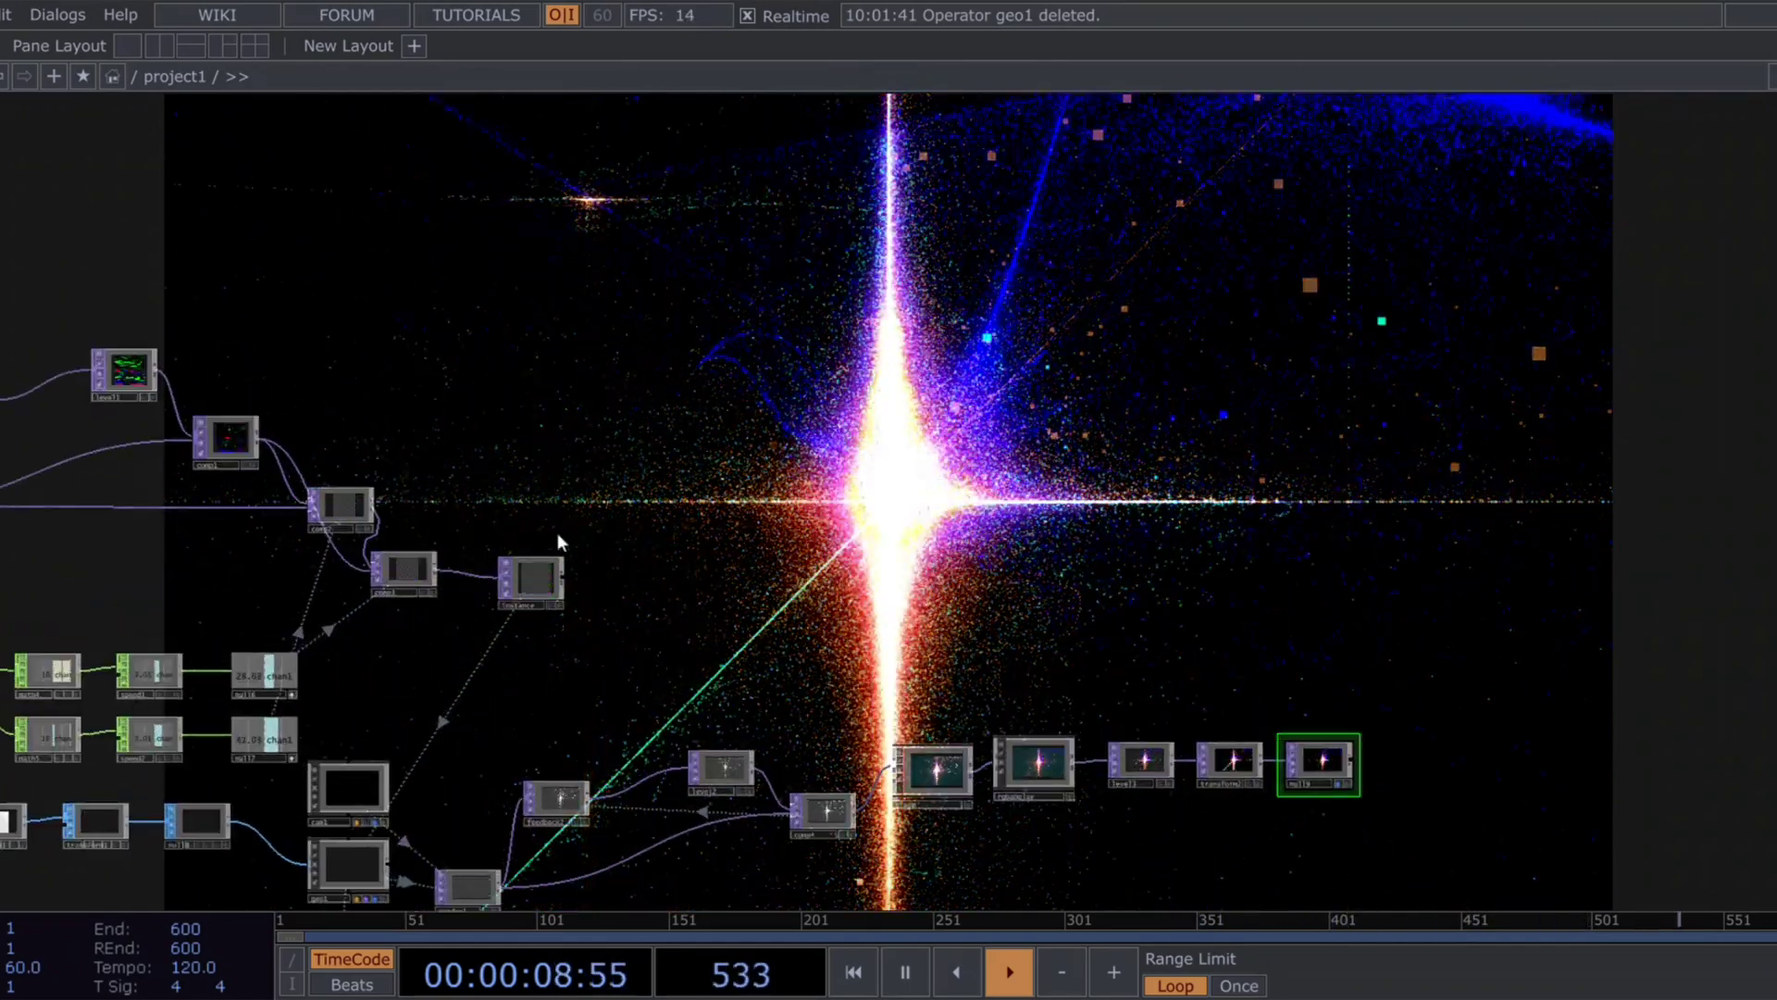